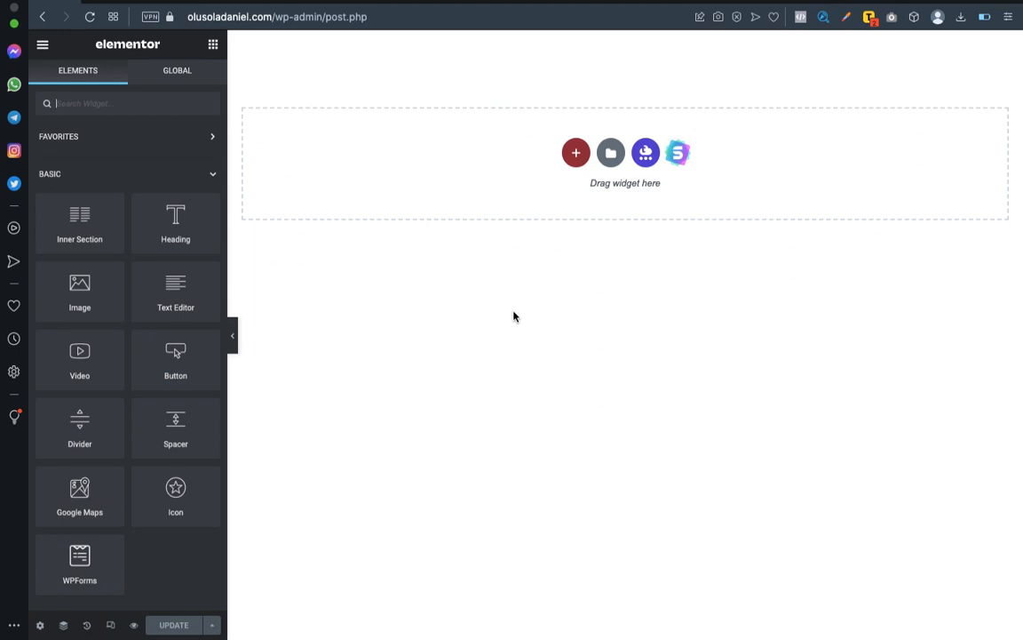
Review the landing page format 2 outline in the Word document, covering the product slides, heading and product description sections.
{"action": "key", "text": "ctrl+Left"}
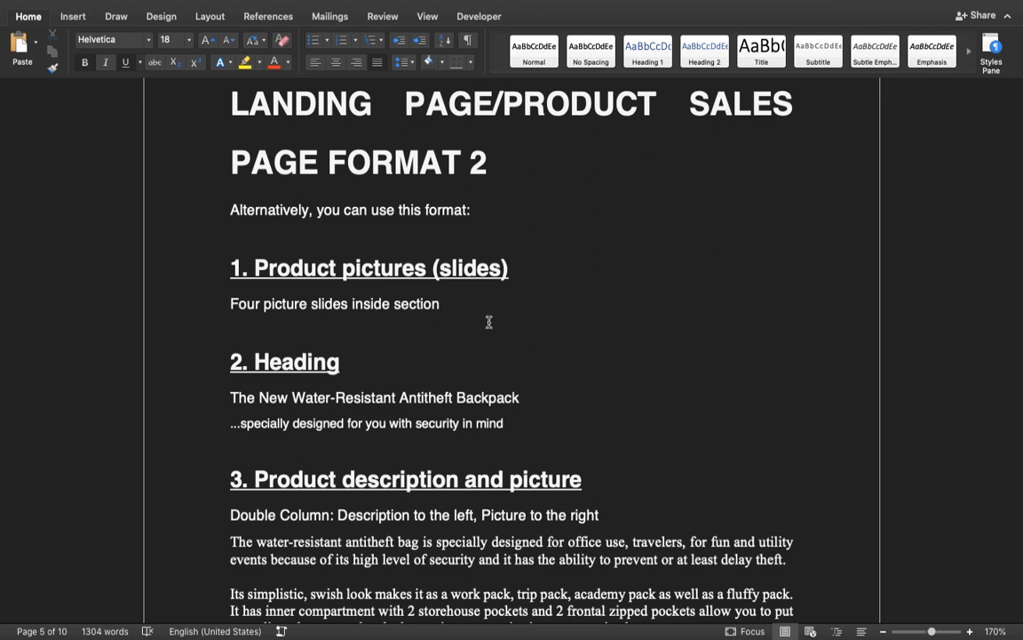
{"action": "scroll", "coordinate": [452, 296], "scroll_direction": "down", "scroll_amount": 2}
{"action": "scroll", "coordinate": [452, 297], "scroll_direction": "up", "scroll_amount": 3}
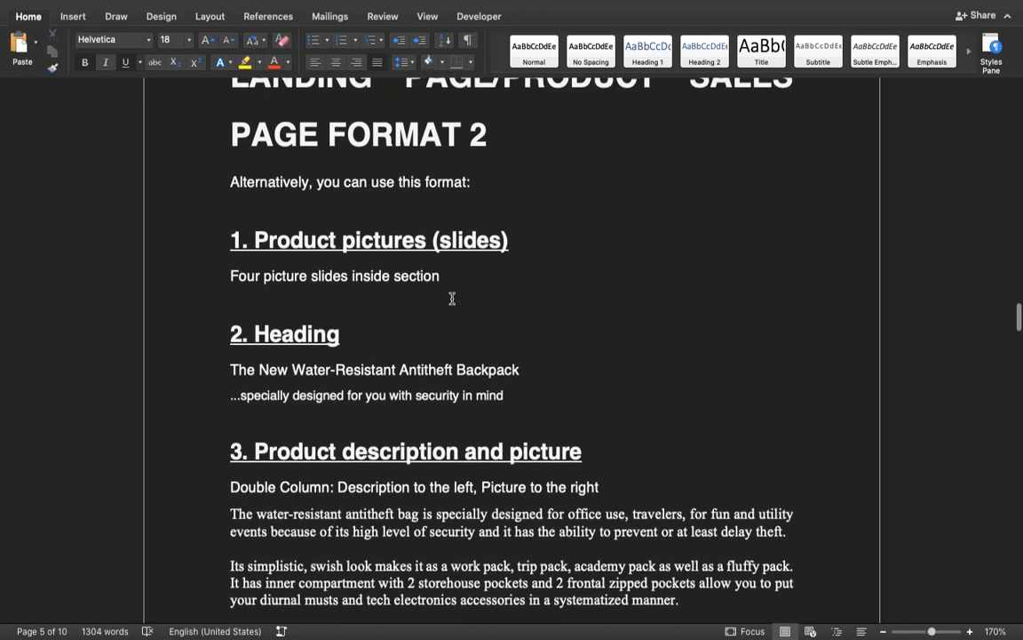
{"action": "scroll", "coordinate": [452, 297], "scroll_direction": "down", "scroll_amount": 1}
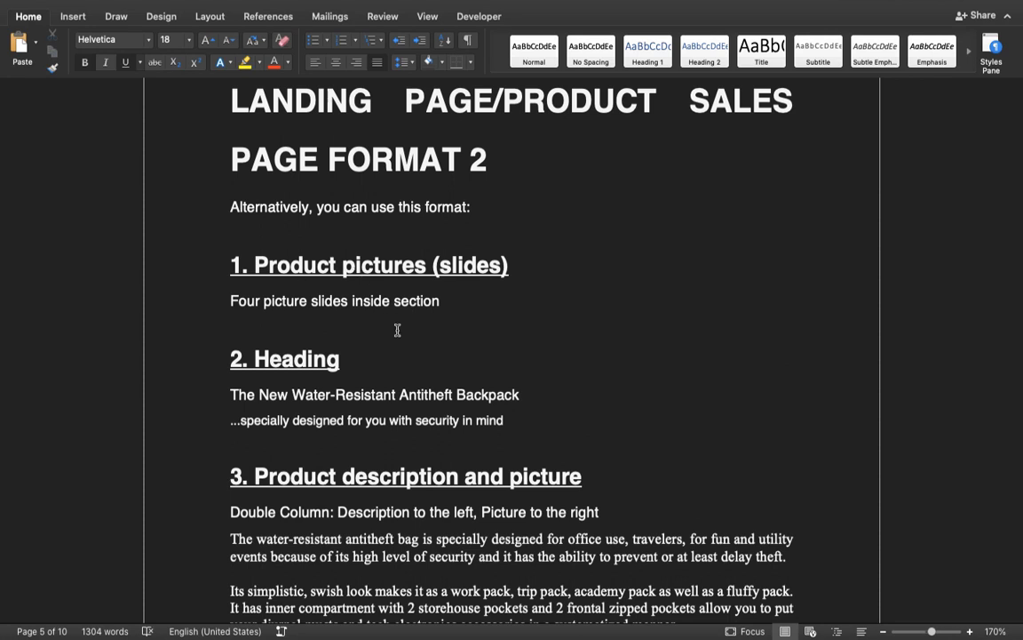
{"action": "scroll", "coordinate": [397, 298], "scroll_direction": "down", "scroll_amount": 1}
{"action": "scroll", "coordinate": [397, 298], "scroll_direction": "down", "scroll_amount": 5}
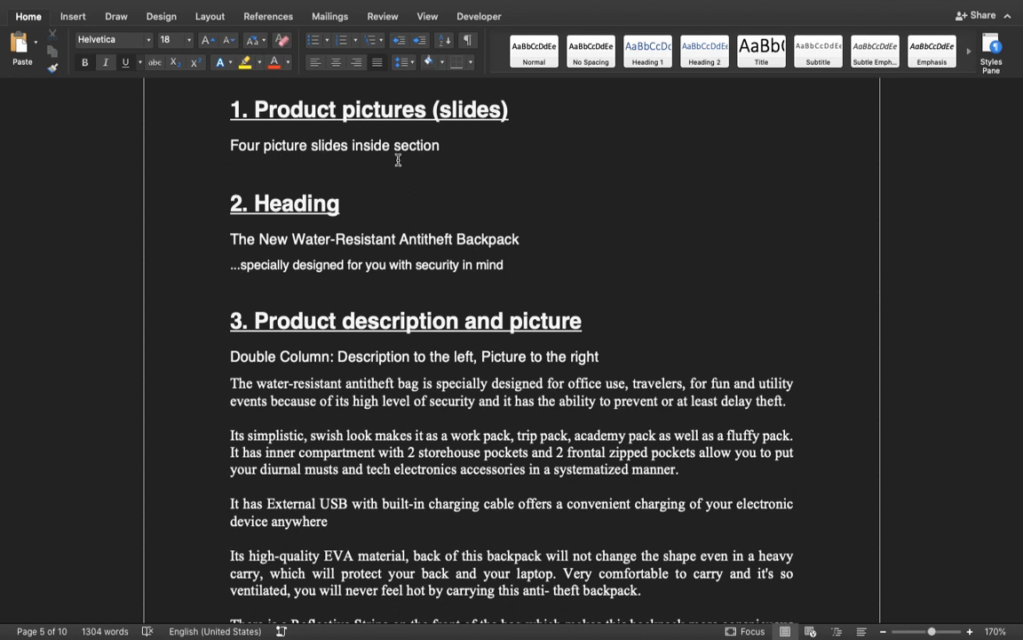
{"action": "key", "text": "ctrl+Right"}
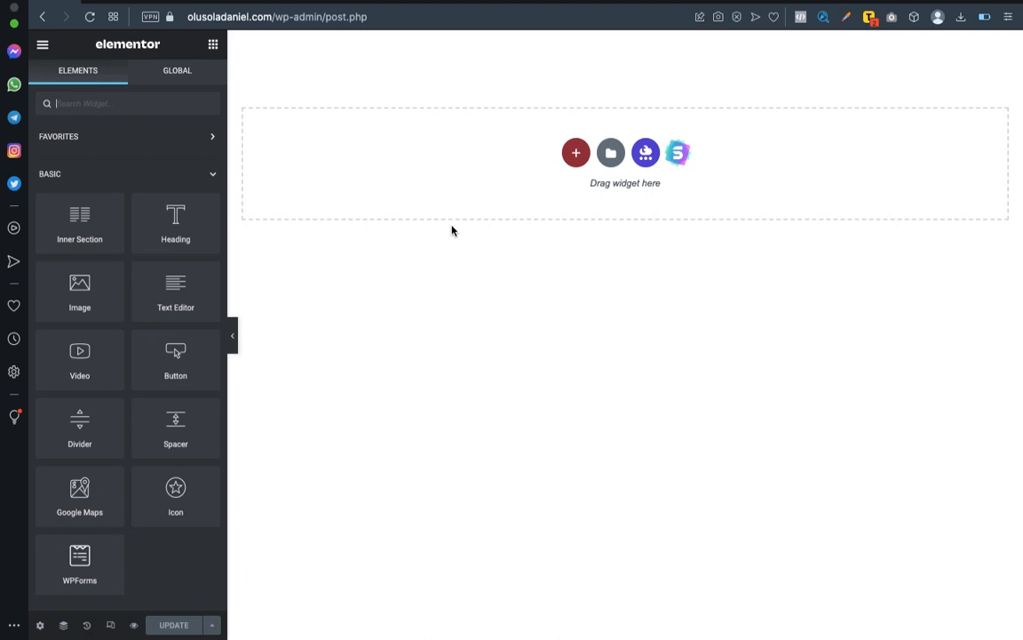
{"action": "key", "text": "ctrl+Left"}
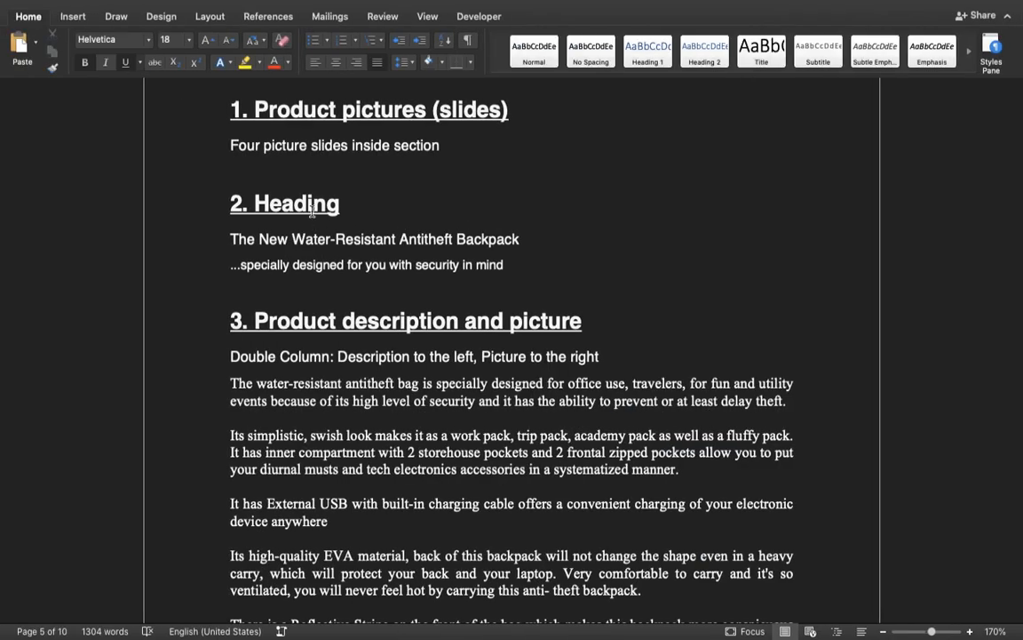
{"action": "scroll", "coordinate": [378, 203], "scroll_direction": "up", "scroll_amount": 1}
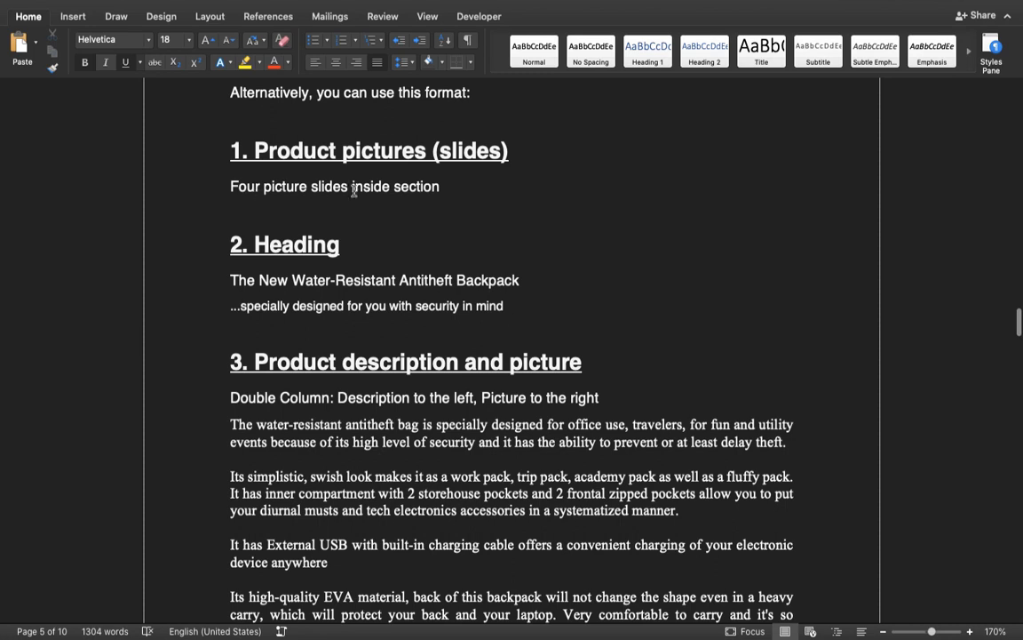
{"action": "key", "text": "ctrl+Right"}
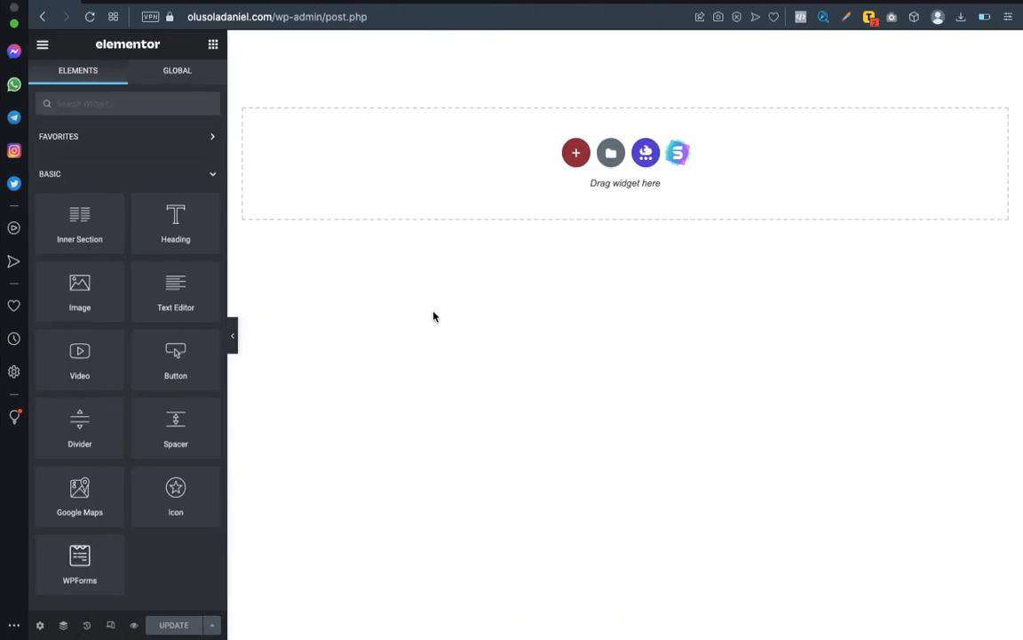
Add a new single-column section to the empty page in Elementor.
{"action": "left_click", "coordinate": [573, 158]}
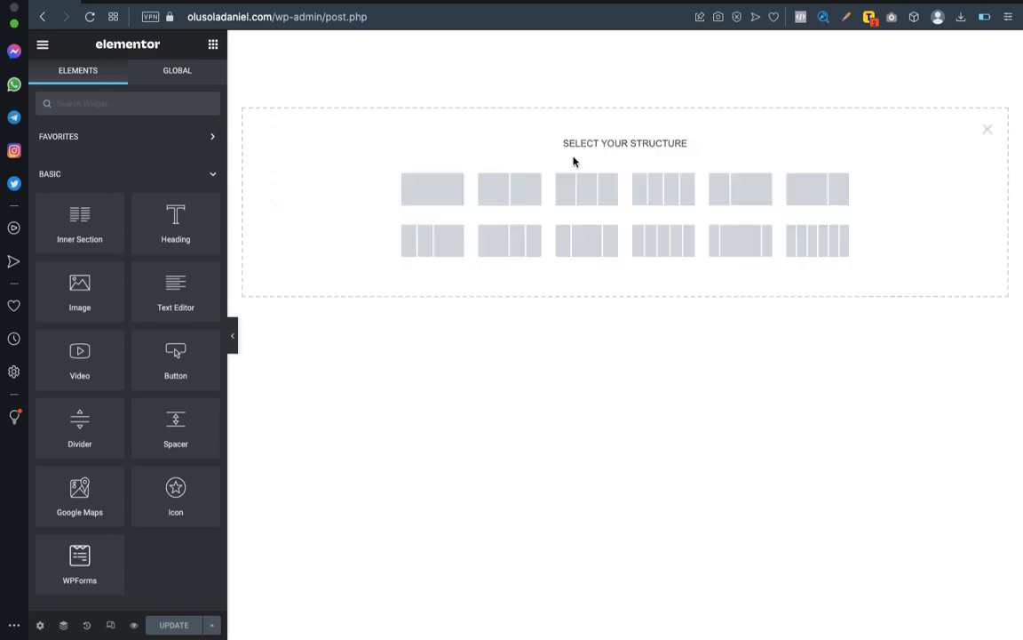
{"action": "left_click", "coordinate": [428, 192]}
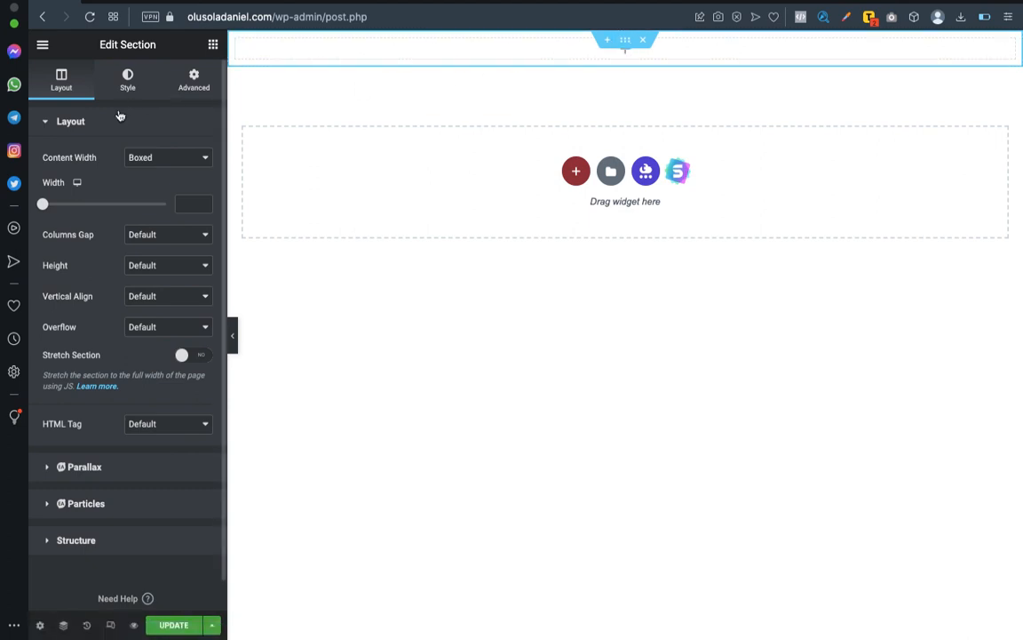
{"action": "left_click", "coordinate": [213, 43]}
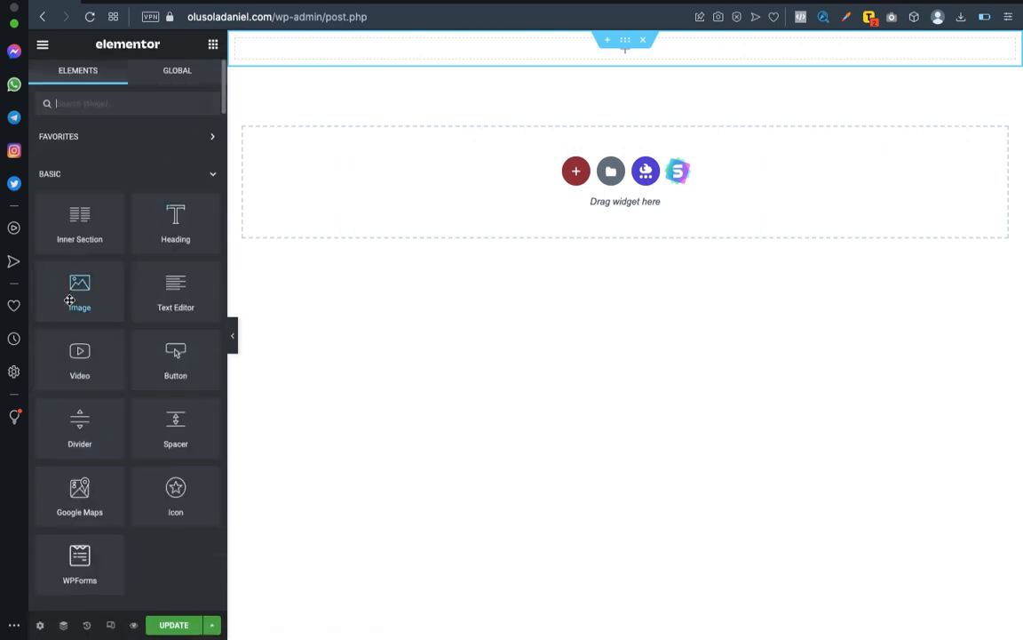
{"action": "left_click_drag", "start_coordinate": [68, 295], "coordinate": [539, 60]}
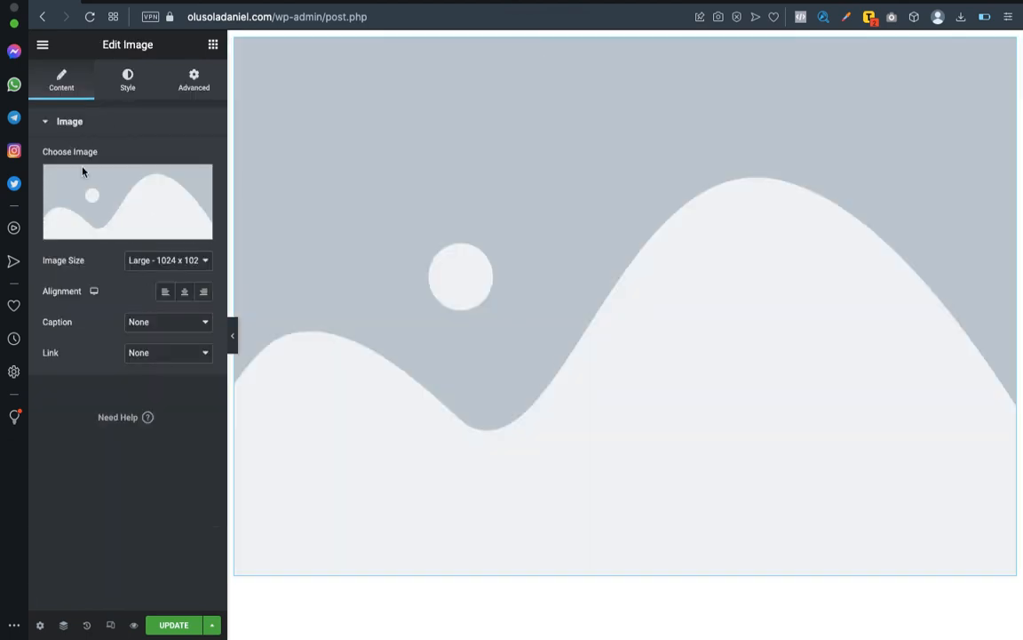
{"action": "mouse_move", "coordinate": [123, 183]}
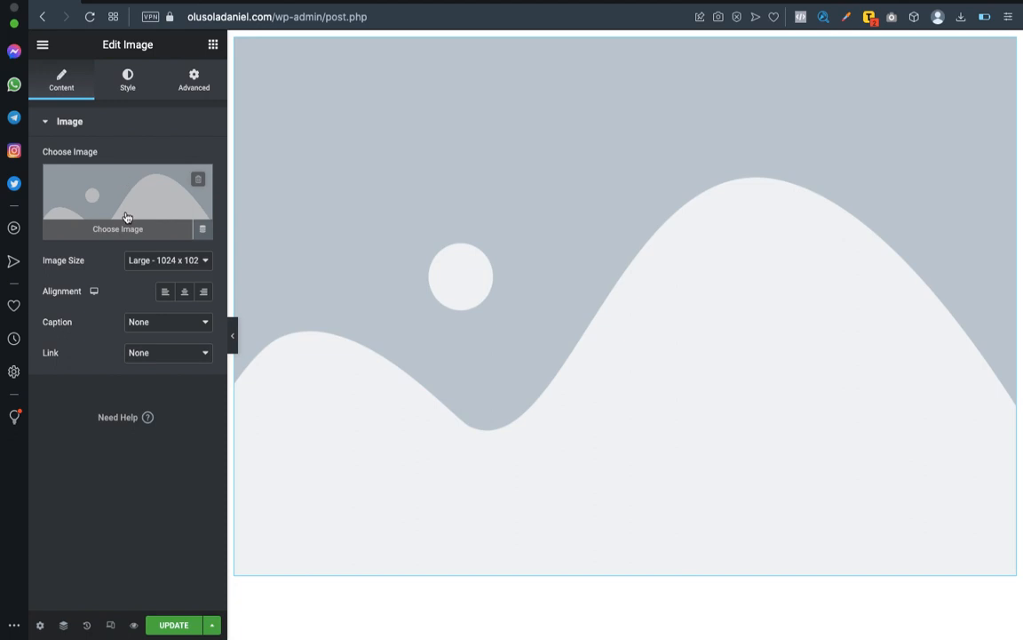
{"action": "key", "text": "ctrl+Left"}
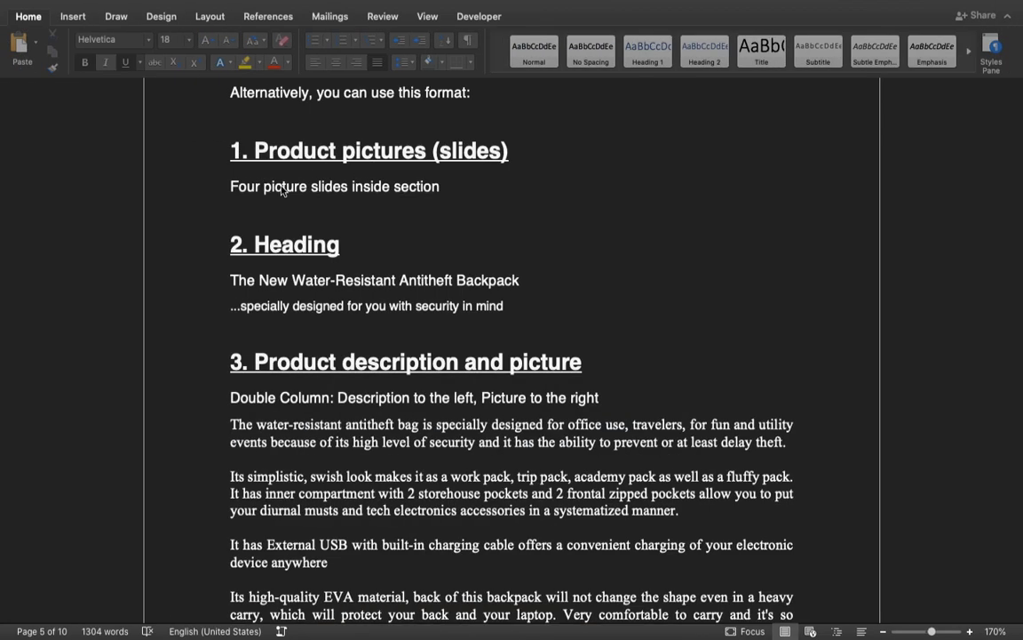
{"action": "key", "text": "ctrl+Right"}
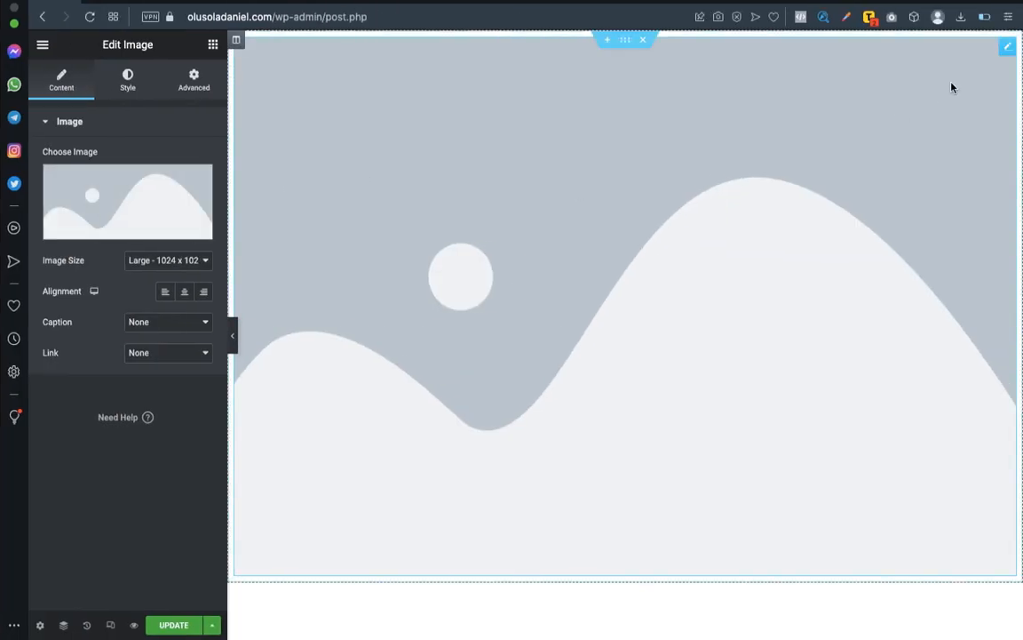
{"action": "right_click", "coordinate": [1006, 55]}
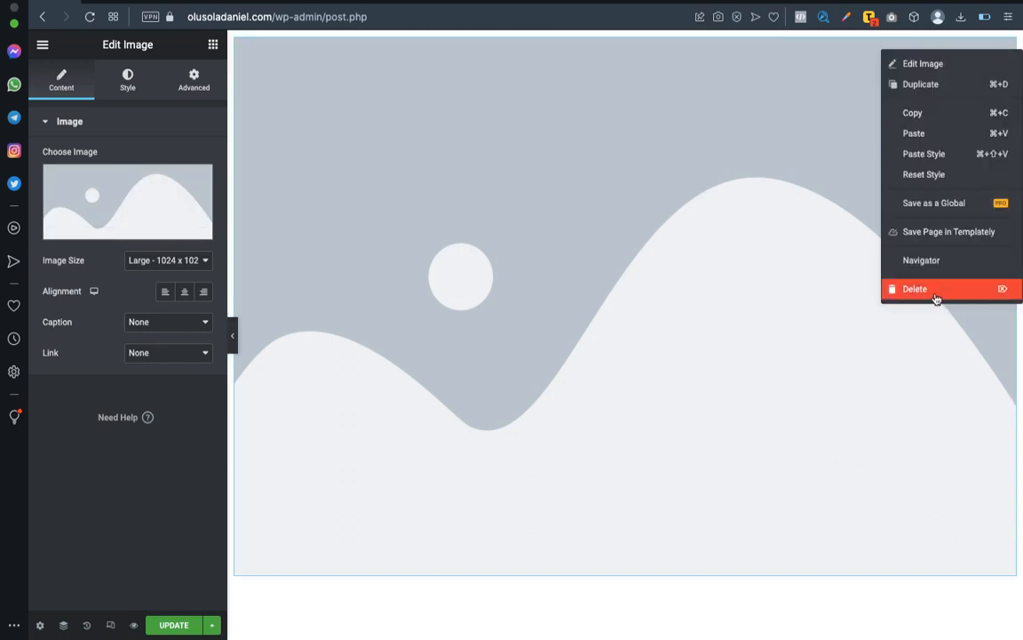
{"action": "left_click", "coordinate": [889, 289]}
Search the widgets for a carousel and place the Image Carousel widget in the empty section.
{"action": "left_click", "coordinate": [165, 100]}
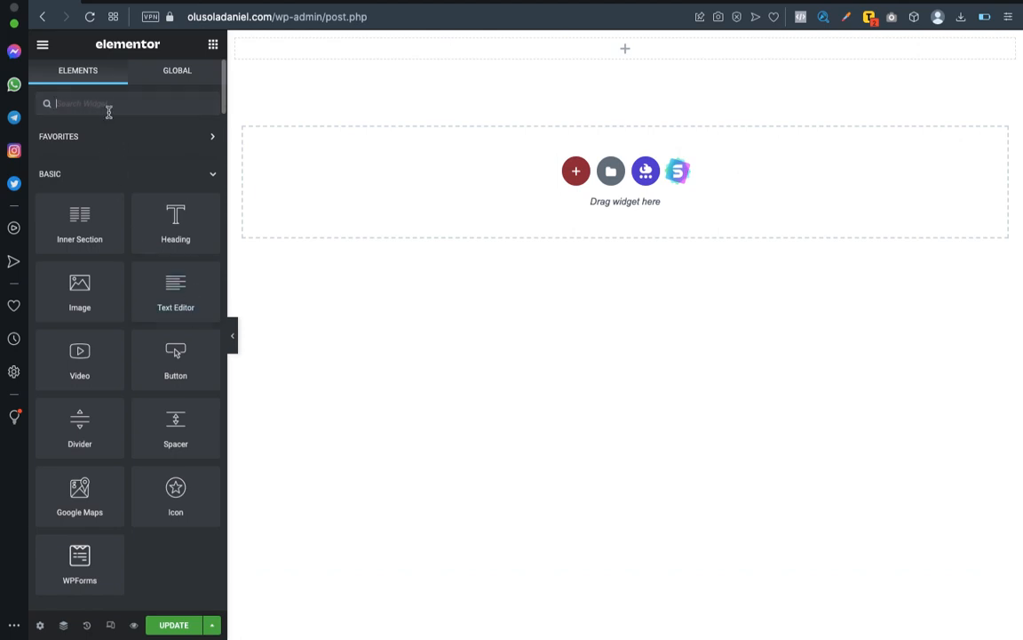
{"action": "type", "text": "carous"}
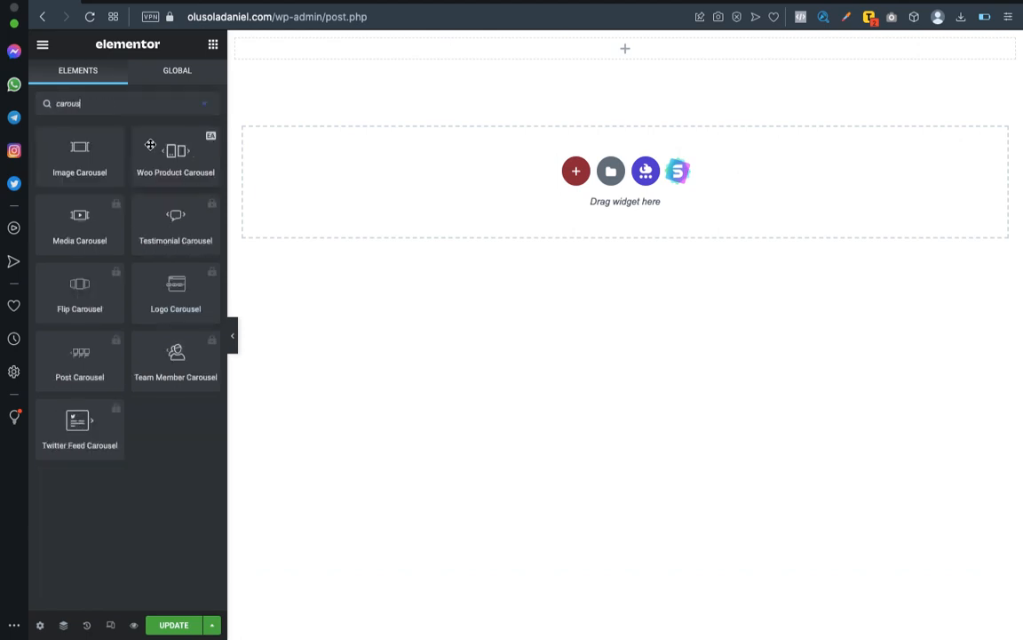
{"action": "left_click_drag", "start_coordinate": [64, 172], "coordinate": [612, 51]}
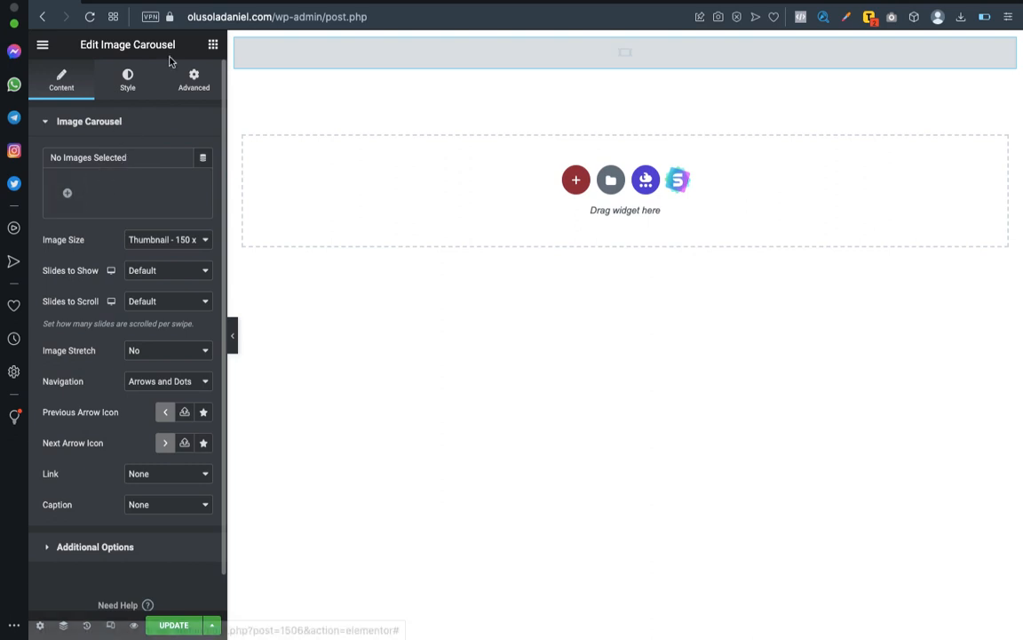
Start adding images to the carousel and show the existing images in the media library.
{"action": "left_click", "coordinate": [128, 79]}
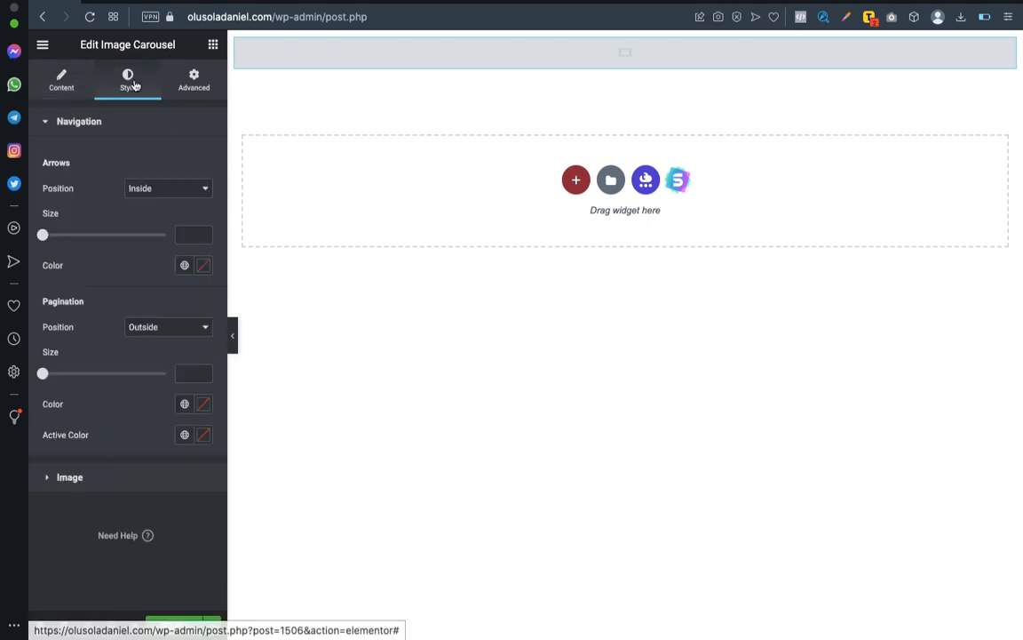
{"action": "left_click", "coordinate": [59, 80]}
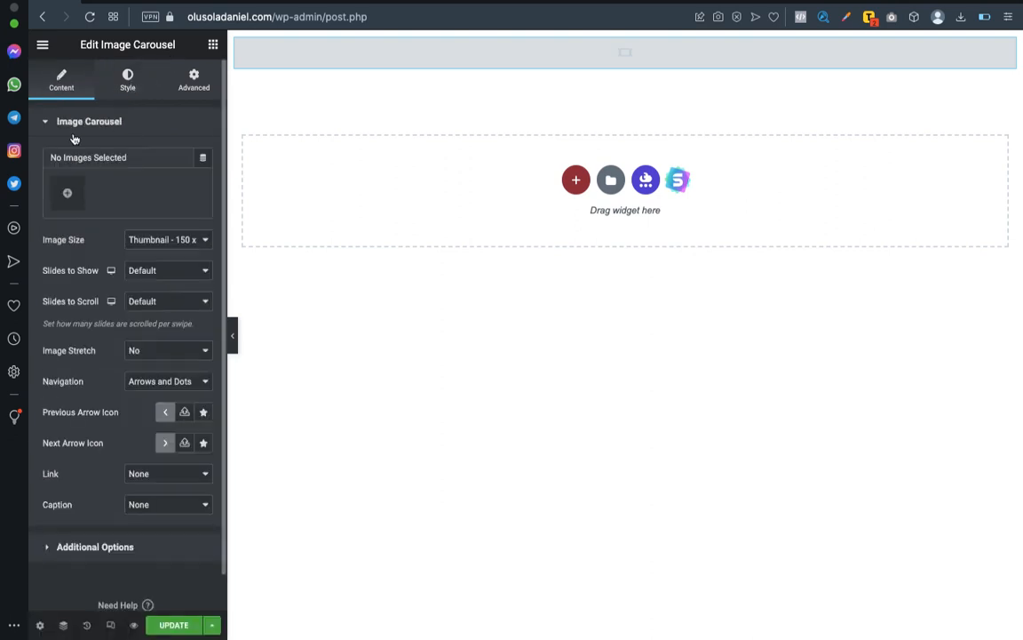
{"action": "left_click", "coordinate": [69, 188]}
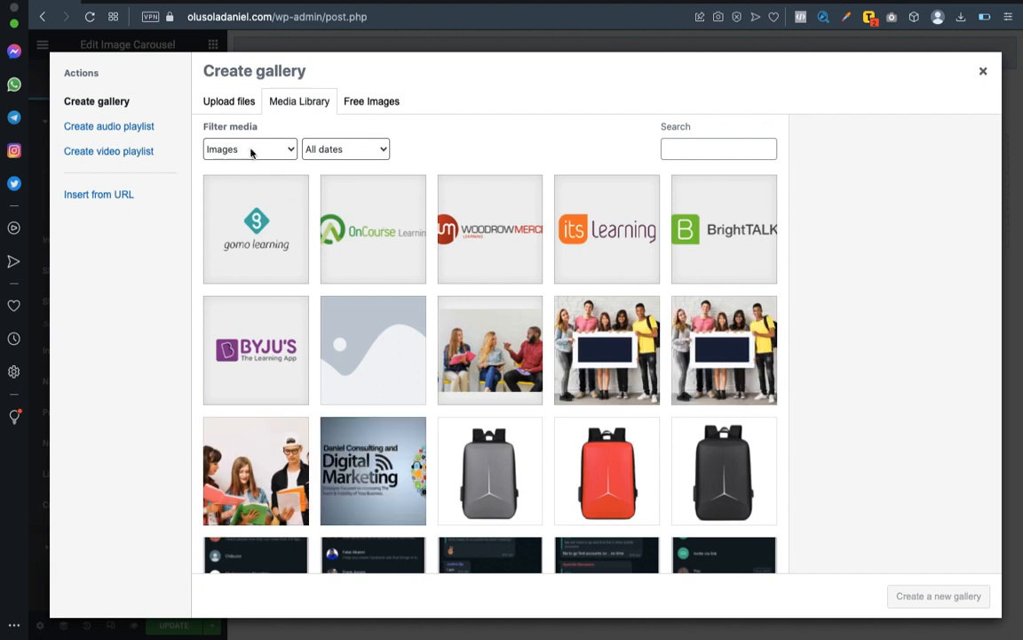
{"action": "left_click", "coordinate": [228, 105]}
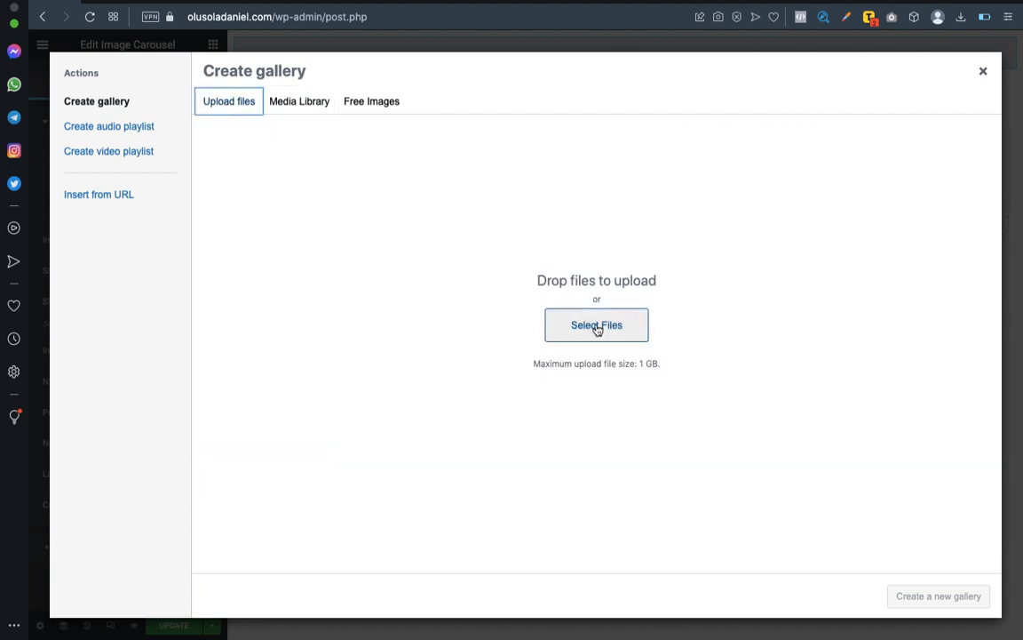
{"action": "left_click", "coordinate": [303, 103]}
Select the front-view grey, red, black and navy backpack images for the gallery.
{"action": "scroll", "coordinate": [571, 252], "scroll_direction": "down", "scroll_amount": 2}
{"action": "scroll", "coordinate": [571, 251], "scroll_direction": "down", "scroll_amount": 5}
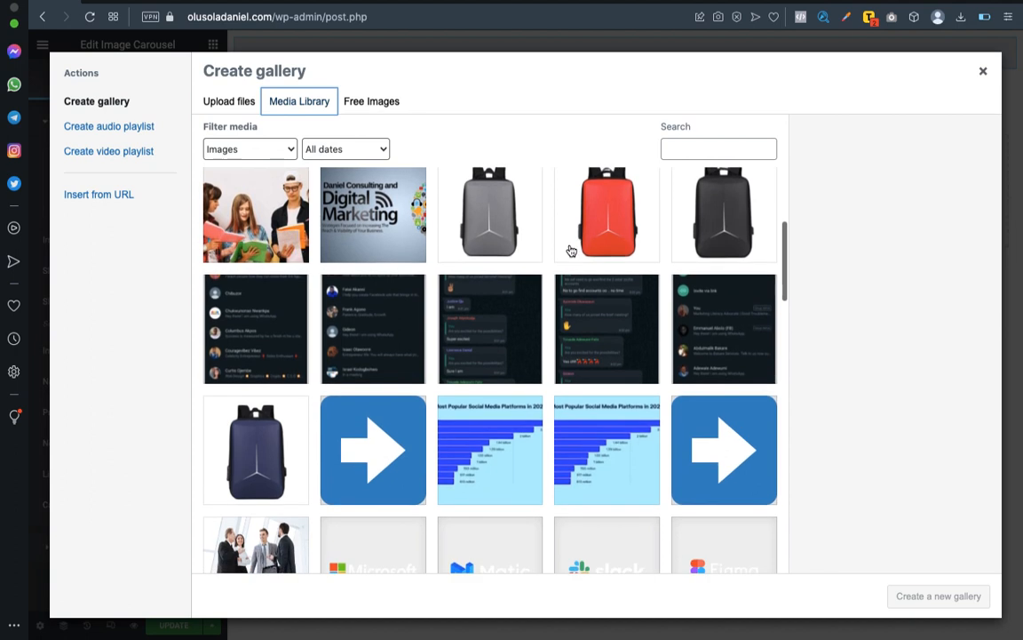
{"action": "scroll", "coordinate": [532, 236], "scroll_direction": "up", "scroll_amount": 1}
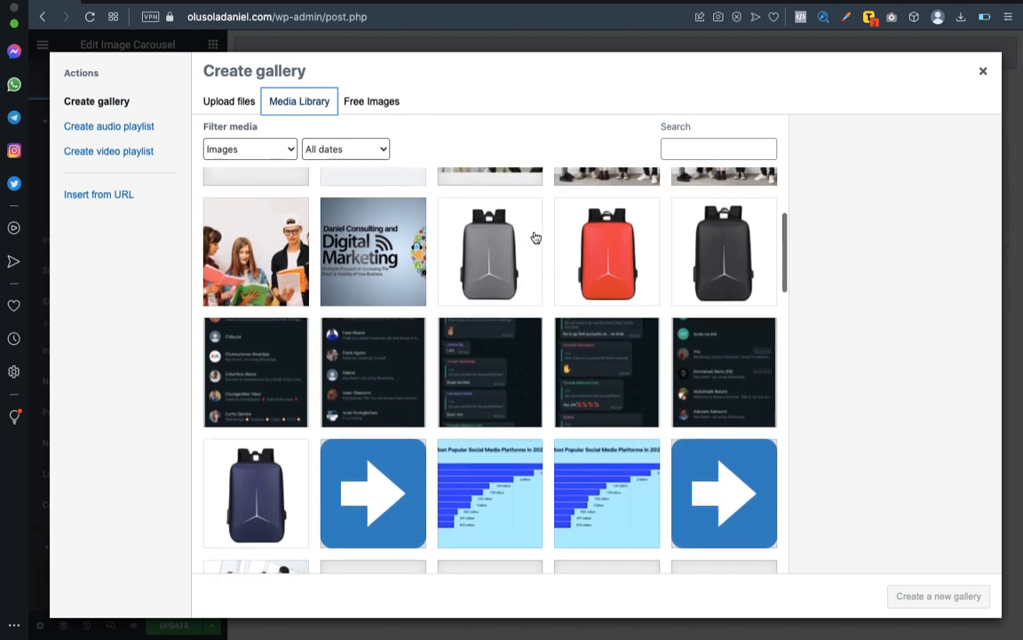
{"action": "left_click", "coordinate": [503, 267]}
{"action": "left_click", "coordinate": [592, 251]}
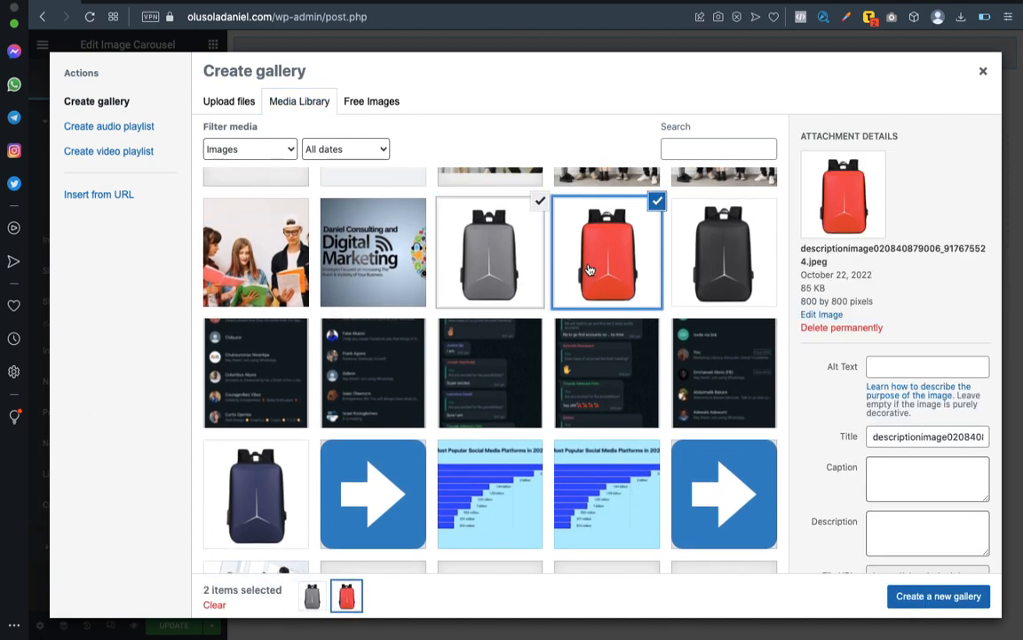
{"action": "left_click", "coordinate": [712, 282]}
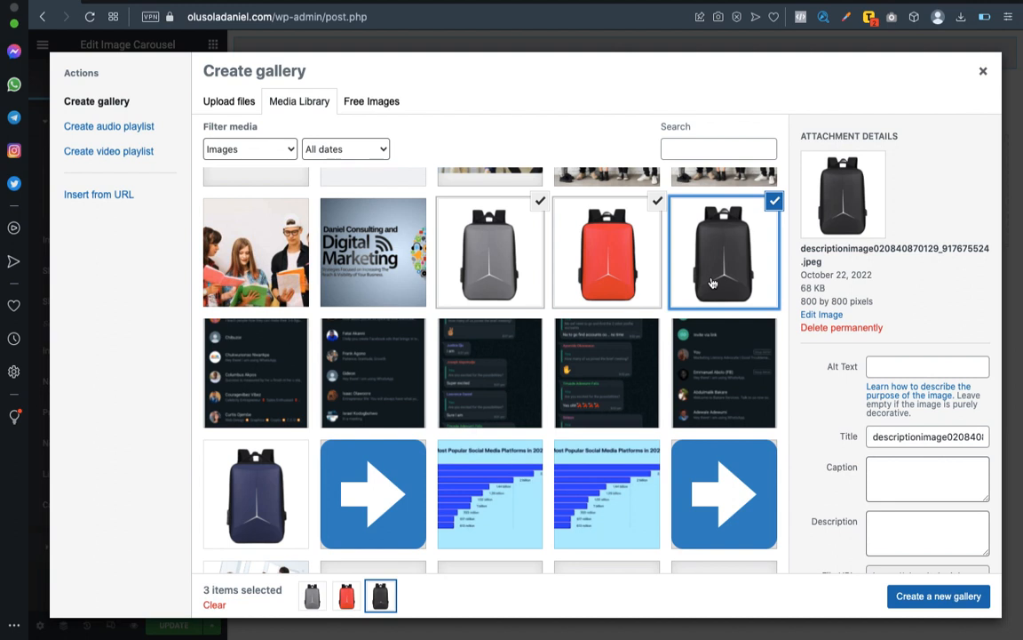
{"action": "left_click", "coordinate": [255, 505]}
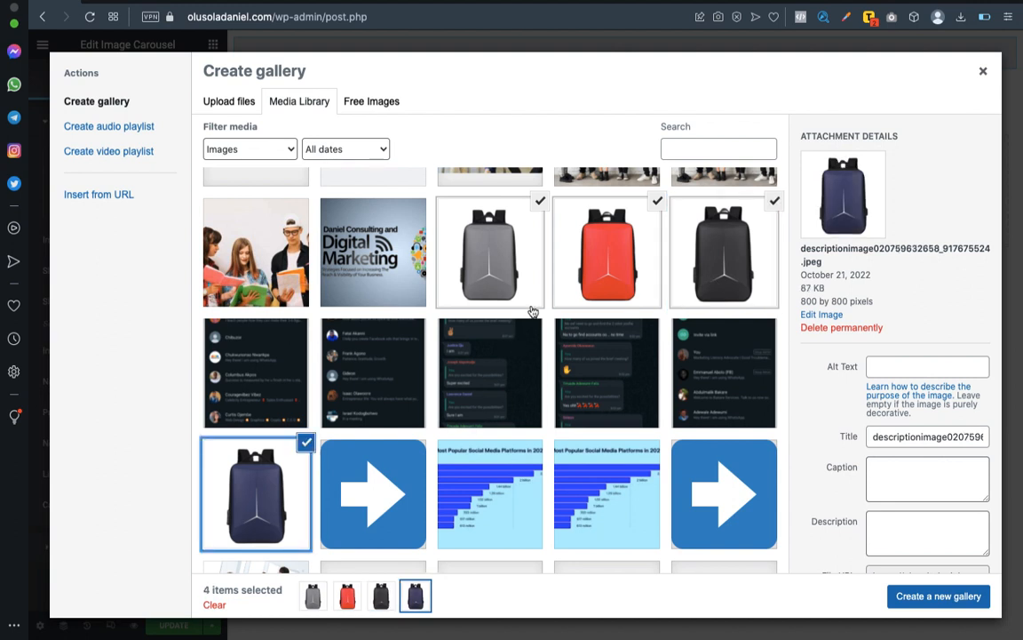
Deselect the grey, red, black and navy backpack images so no gallery image stays selected.
{"action": "scroll", "coordinate": [551, 296], "scroll_direction": "down", "scroll_amount": 5}
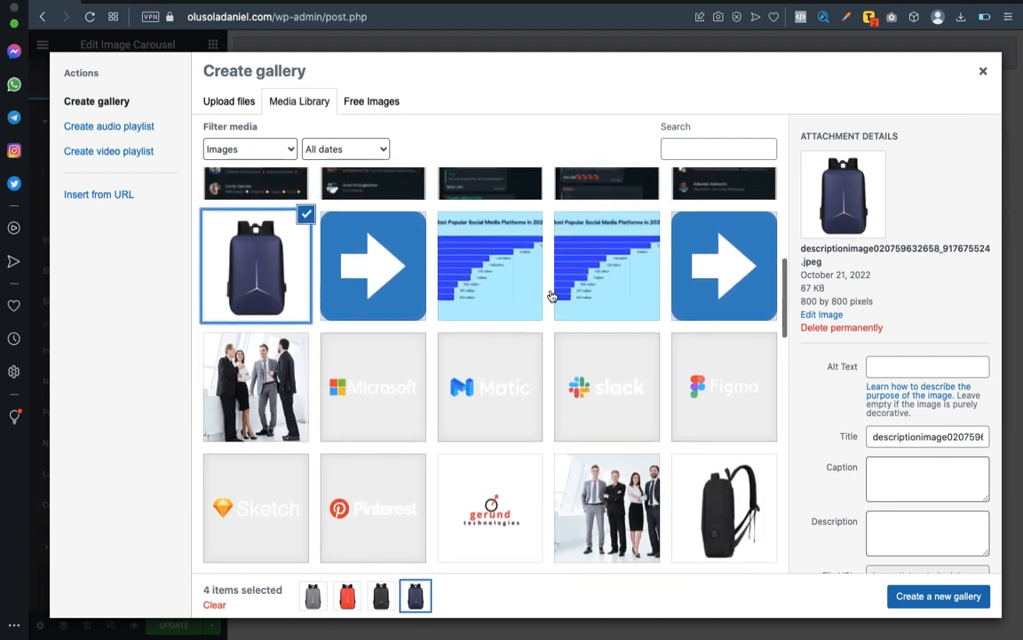
{"action": "scroll", "coordinate": [551, 296], "scroll_direction": "up", "scroll_amount": 7}
{"action": "scroll", "coordinate": [552, 295], "scroll_direction": "down", "scroll_amount": 3}
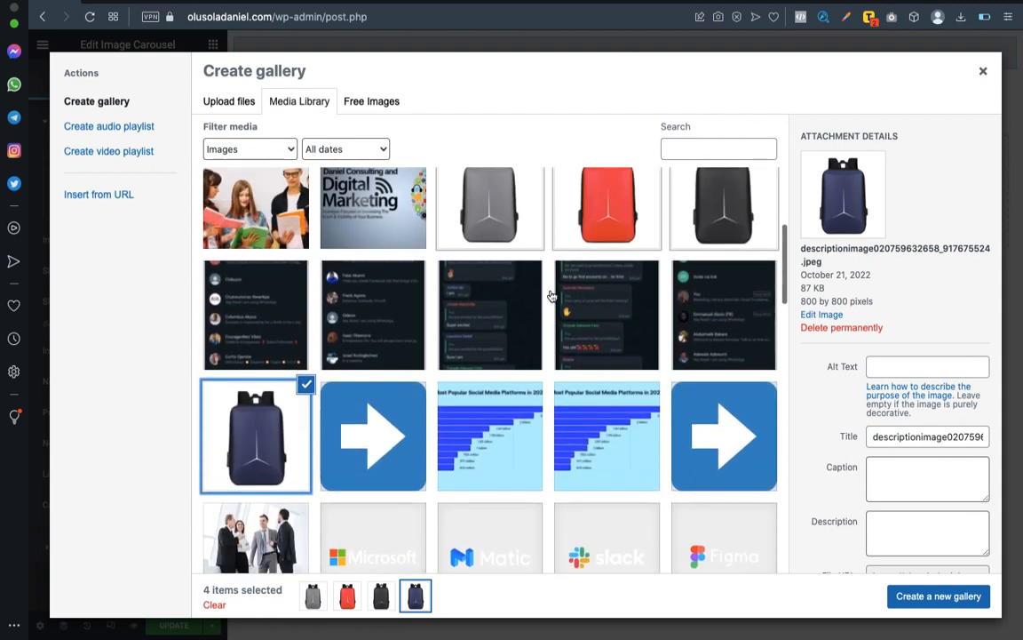
{"action": "left_click", "coordinate": [509, 177]}
{"action": "left_click", "coordinate": [613, 213]}
{"action": "scroll", "coordinate": [657, 266], "scroll_direction": "up", "scroll_amount": 2}
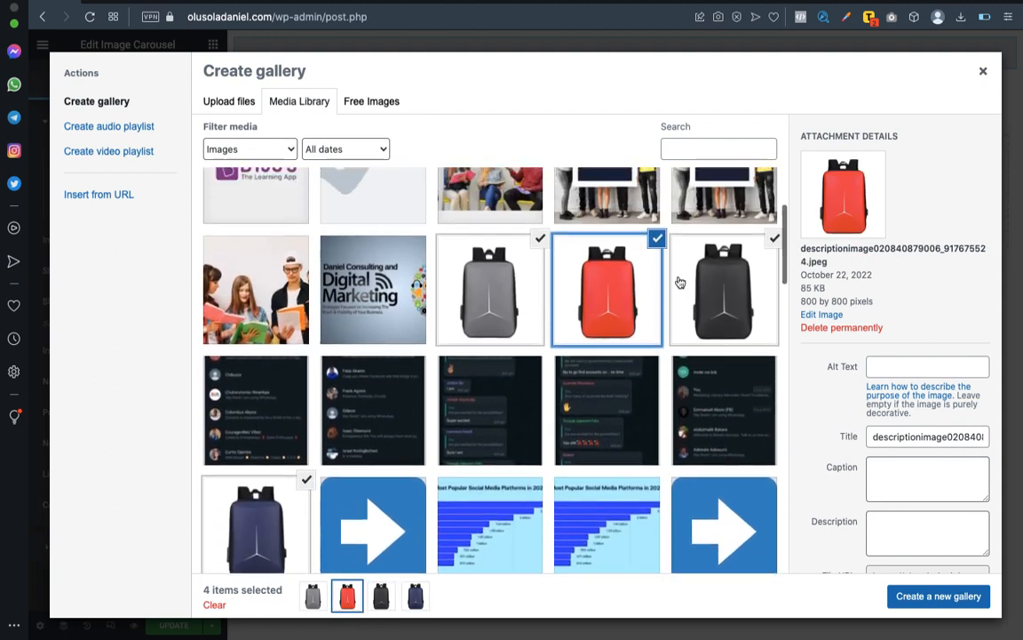
{"action": "left_click", "coordinate": [540, 238]}
{"action": "left_click", "coordinate": [656, 238]}
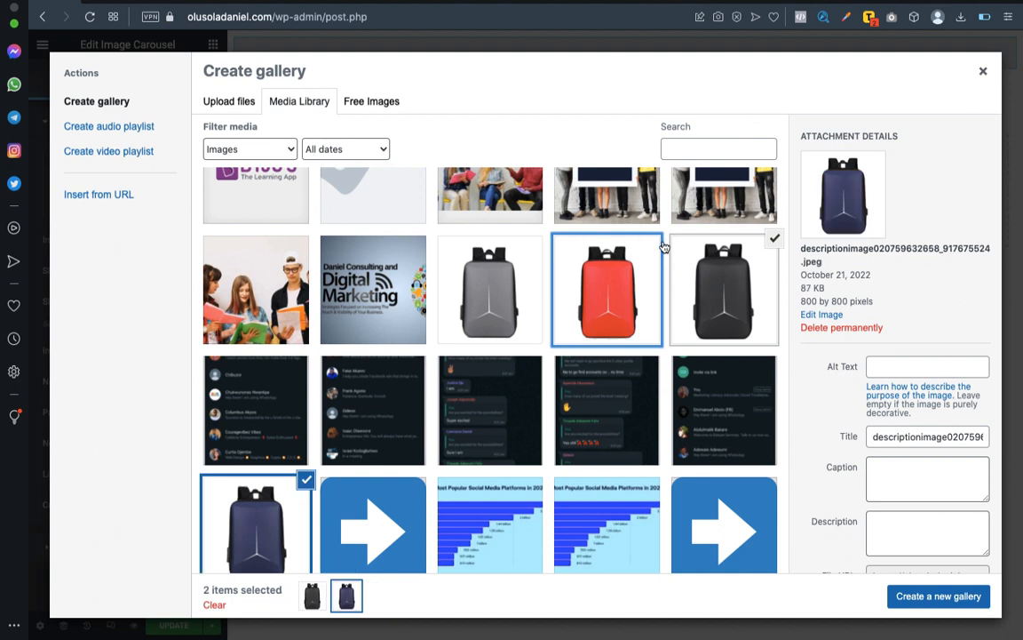
{"action": "left_click", "coordinate": [774, 238]}
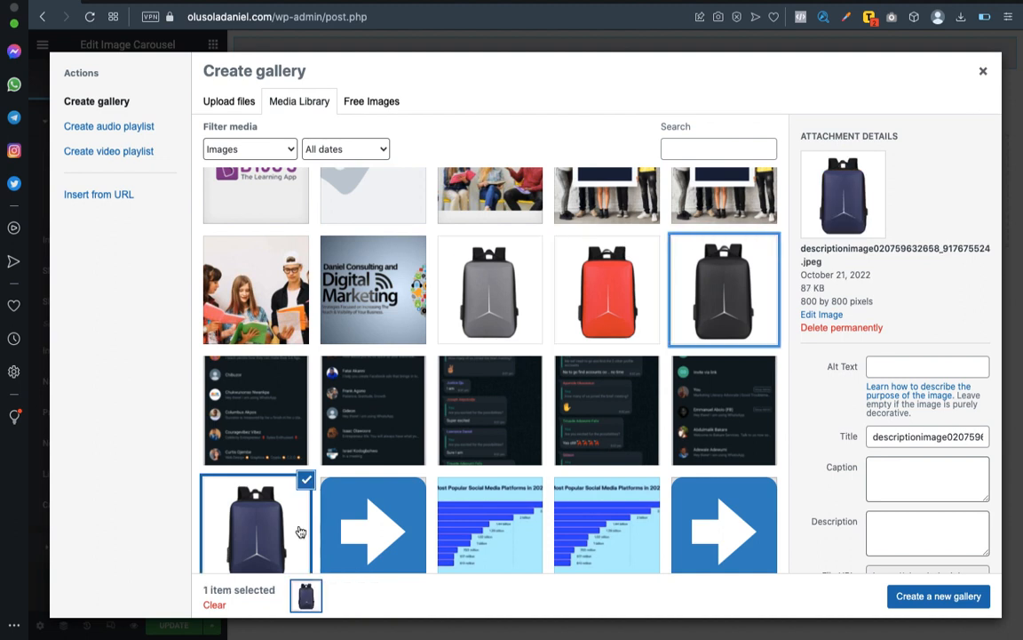
{"action": "left_click", "coordinate": [306, 482]}
Select the black backpack images showing the USB and headset interface, the tablet in front, and the rear straps.
{"action": "scroll", "coordinate": [444, 417], "scroll_direction": "down", "scroll_amount": 10}
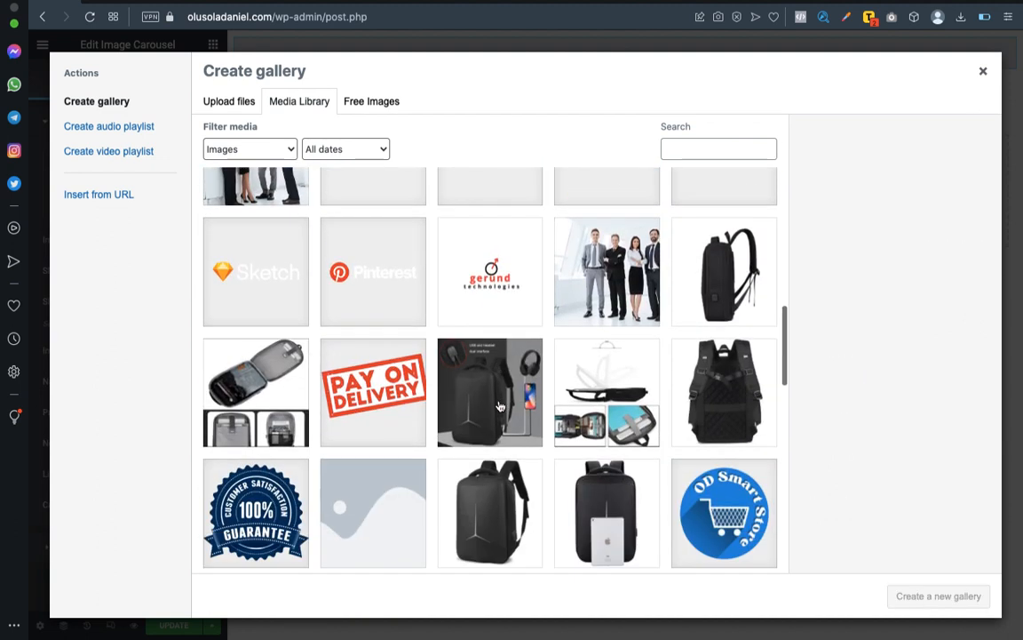
{"action": "scroll", "coordinate": [500, 406], "scroll_direction": "down", "scroll_amount": 3}
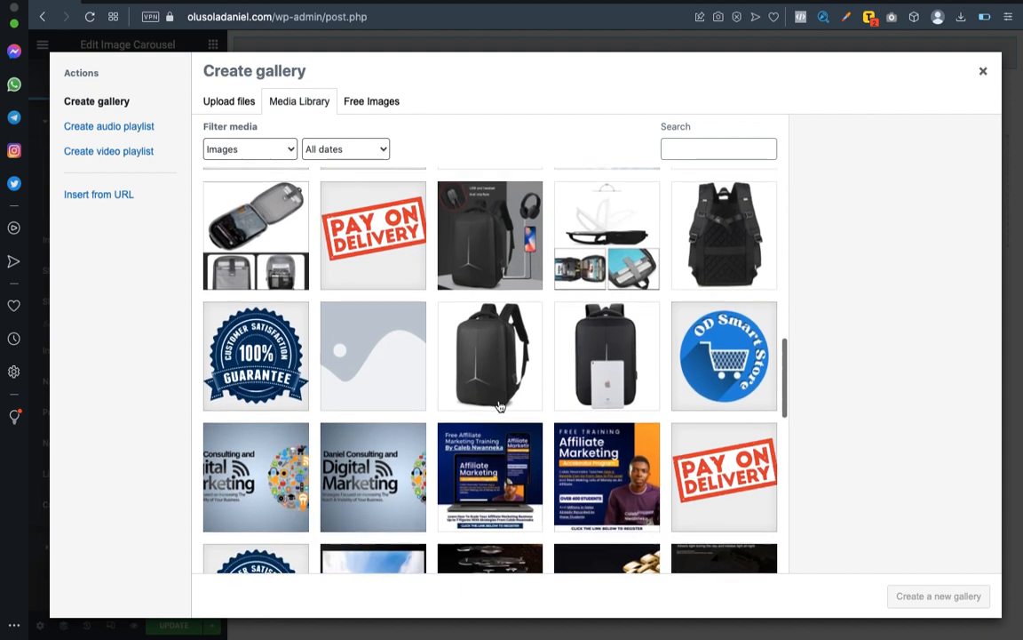
{"action": "scroll", "coordinate": [501, 406], "scroll_direction": "down", "scroll_amount": 5}
{"action": "scroll", "coordinate": [500, 406], "scroll_direction": "up", "scroll_amount": 8}
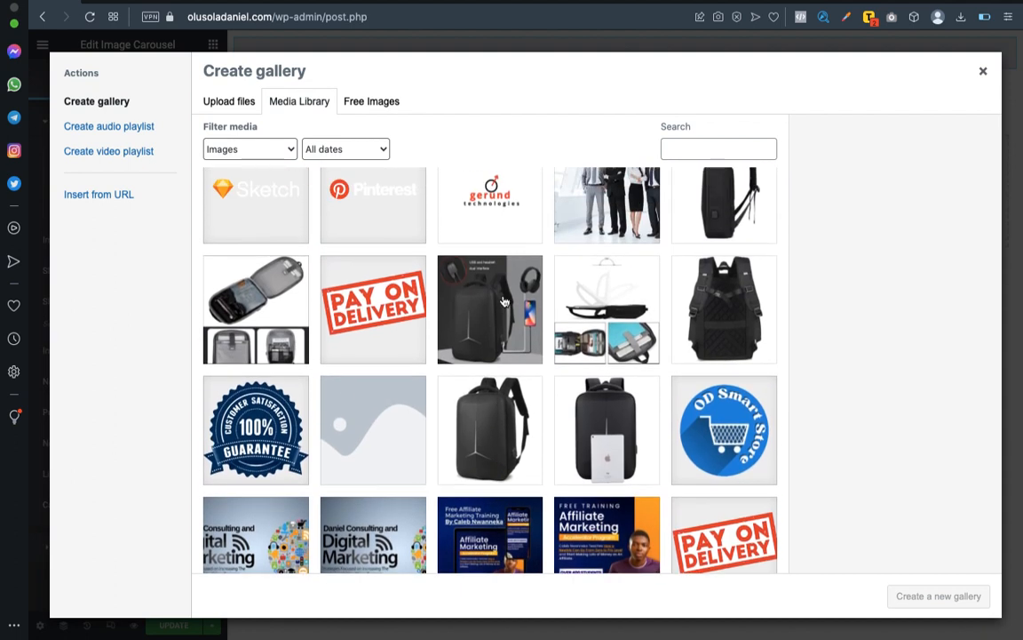
{"action": "scroll", "coordinate": [503, 311], "scroll_direction": "up", "scroll_amount": 2}
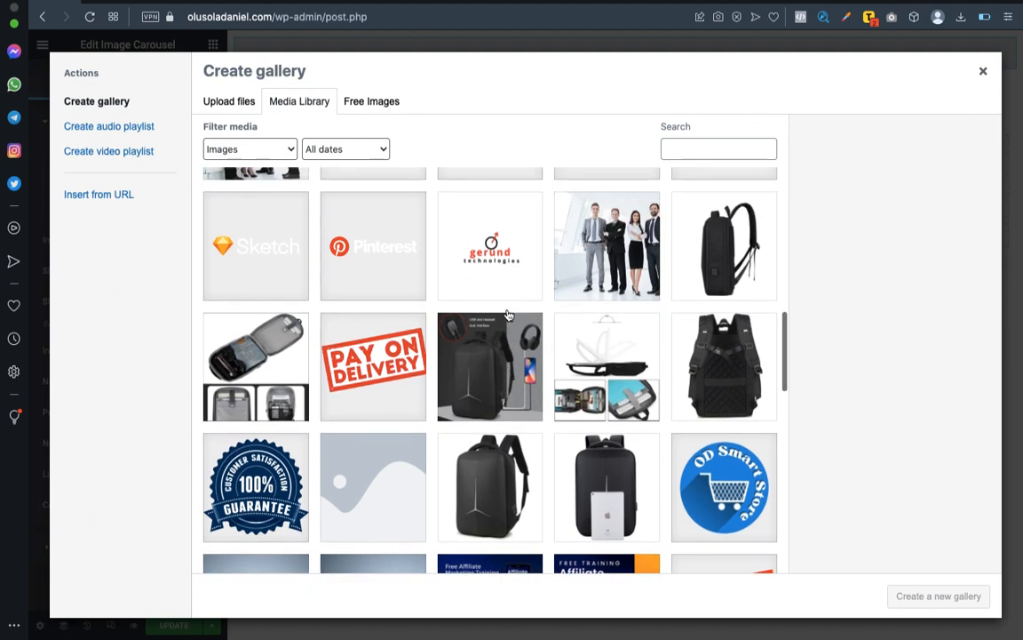
{"action": "left_click", "coordinate": [503, 326]}
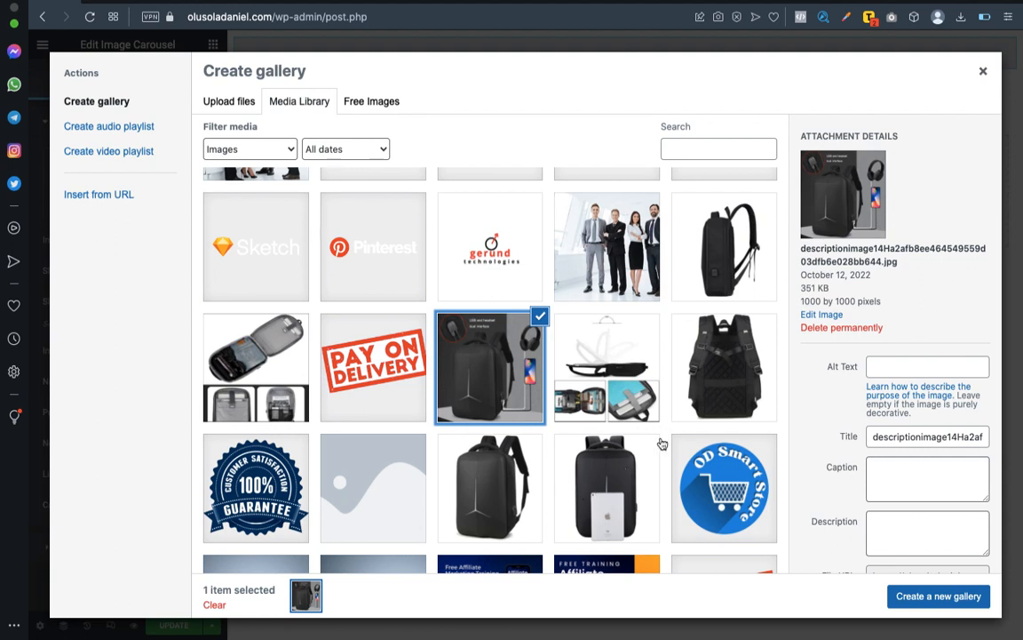
{"action": "left_click", "coordinate": [635, 465]}
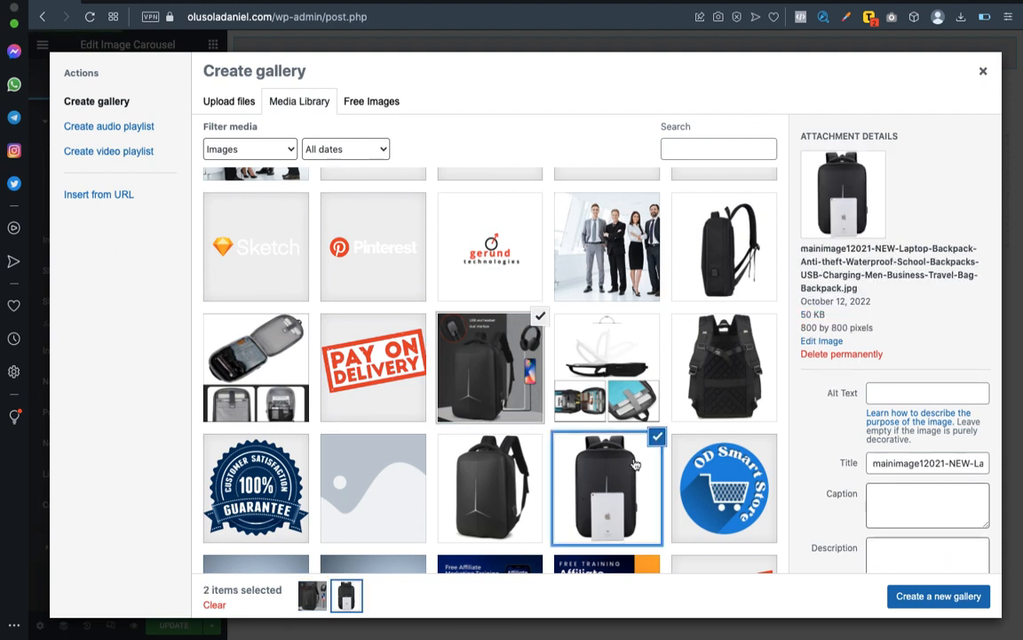
{"action": "left_click", "coordinate": [737, 362]}
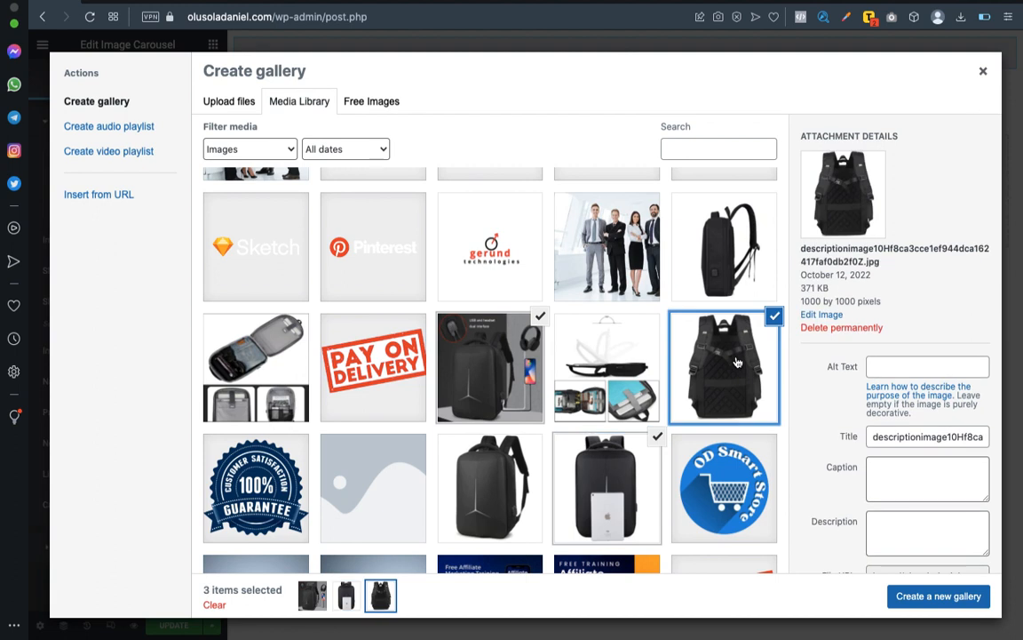
Add the image of the opened backpack compartments to the selection and insert the four images as the carousel's gallery.
{"action": "scroll", "coordinate": [737, 361], "scroll_direction": "up", "scroll_amount": 1}
{"action": "scroll", "coordinate": [737, 361], "scroll_direction": "up", "scroll_amount": 2}
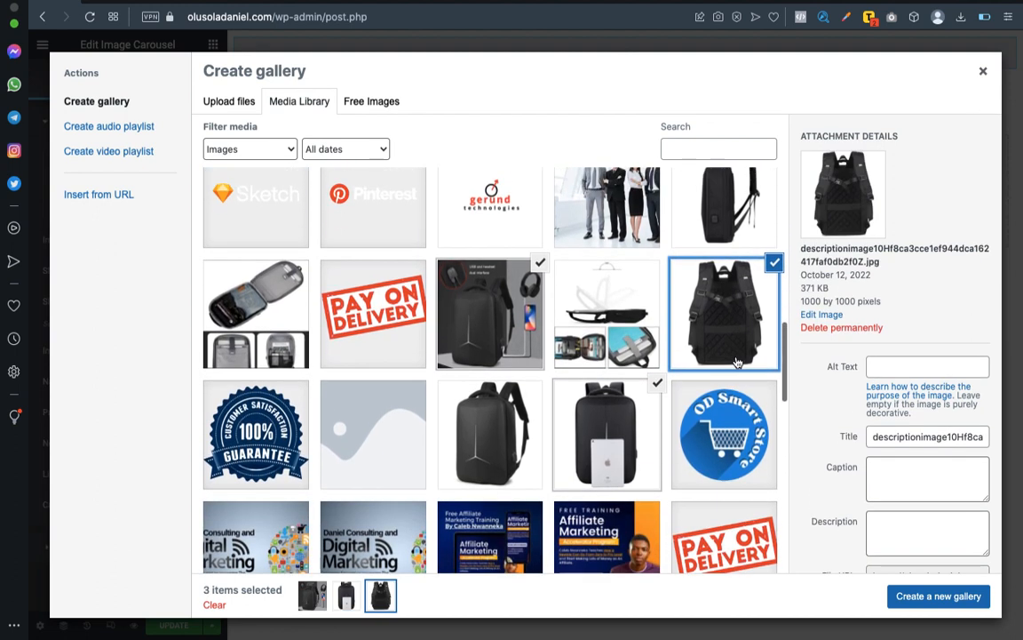
{"action": "scroll", "coordinate": [737, 362], "scroll_direction": "up", "scroll_amount": 2}
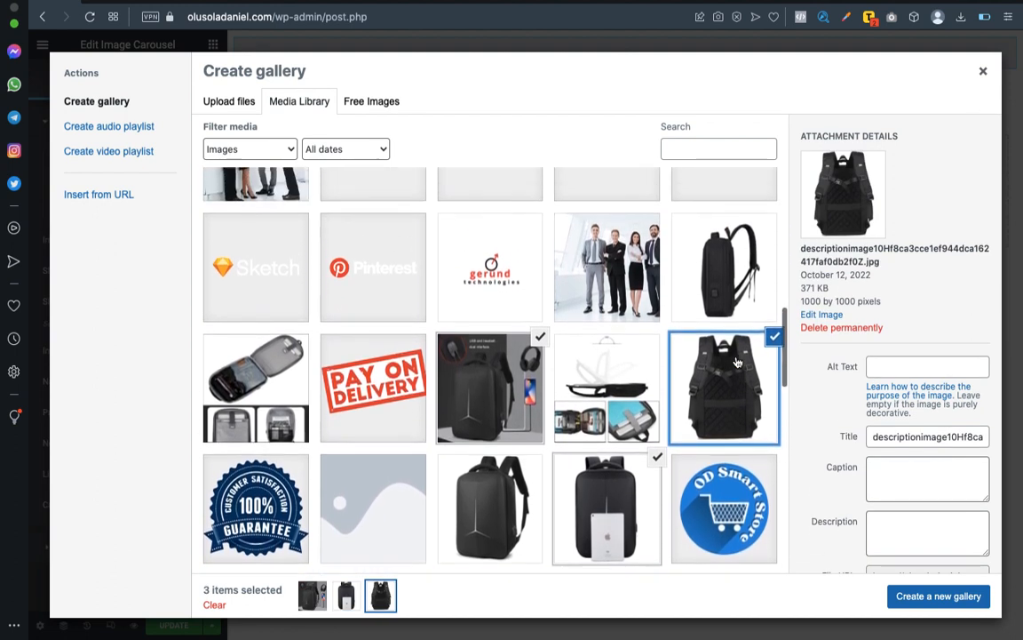
{"action": "scroll", "coordinate": [737, 362], "scroll_direction": "down", "scroll_amount": 2}
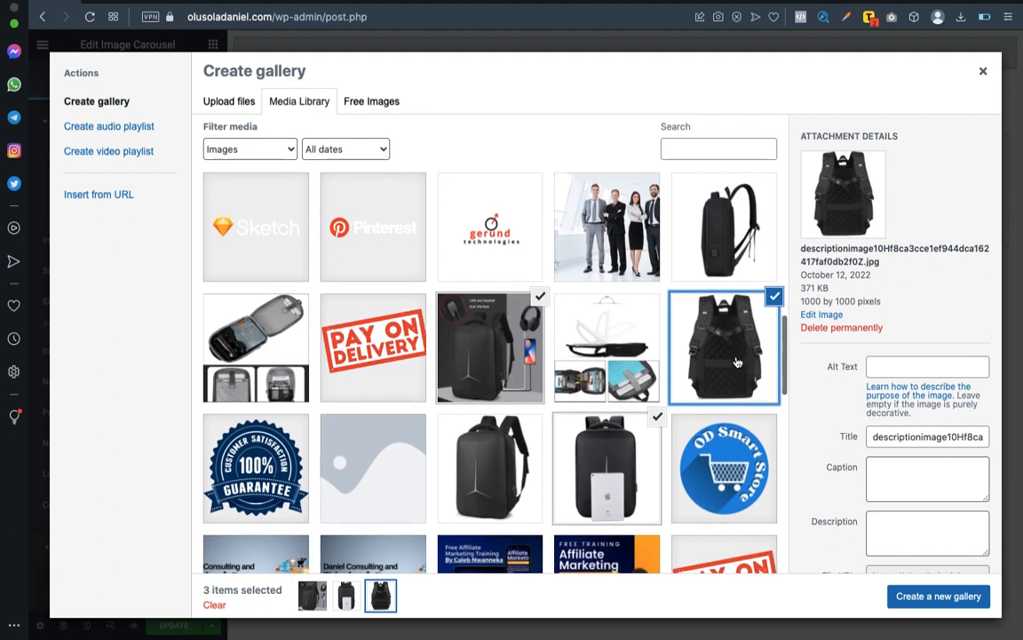
{"action": "scroll", "coordinate": [738, 362], "scroll_direction": "up", "scroll_amount": 1}
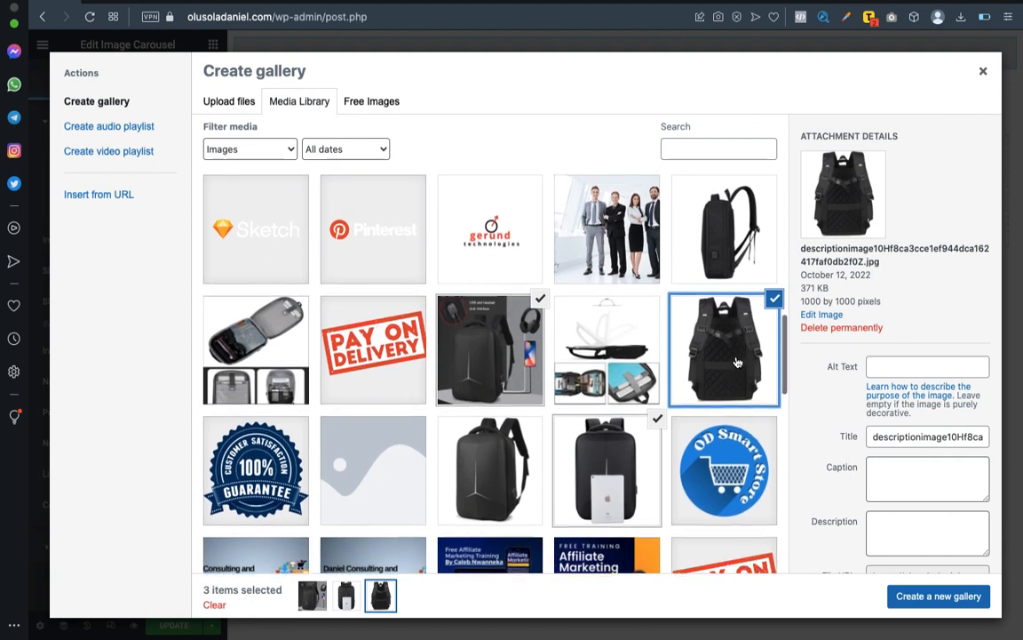
{"action": "scroll", "coordinate": [738, 362], "scroll_direction": "up", "scroll_amount": 1}
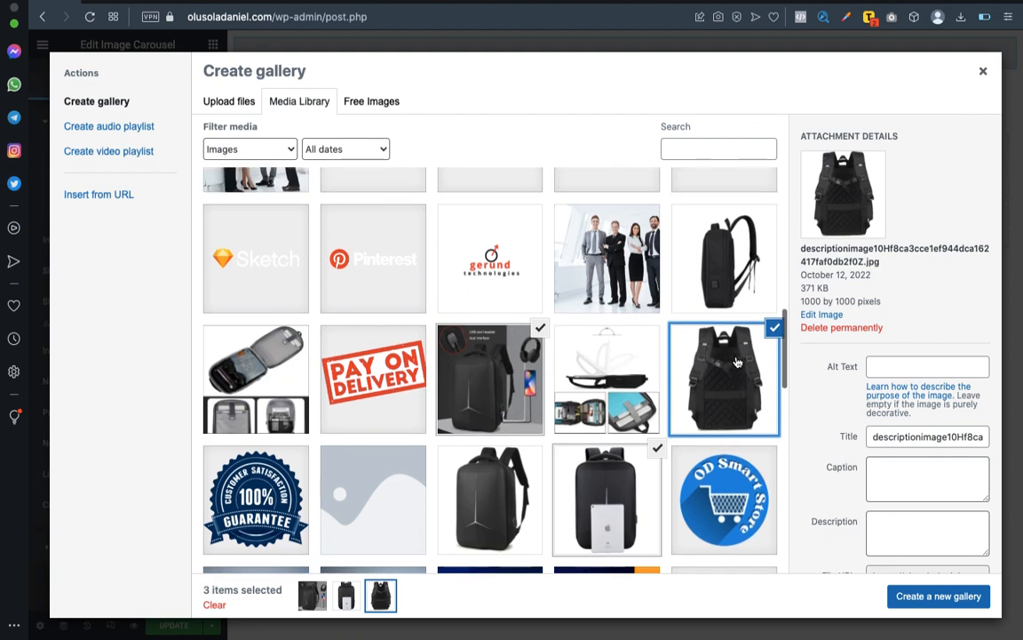
{"action": "left_click", "coordinate": [635, 384]}
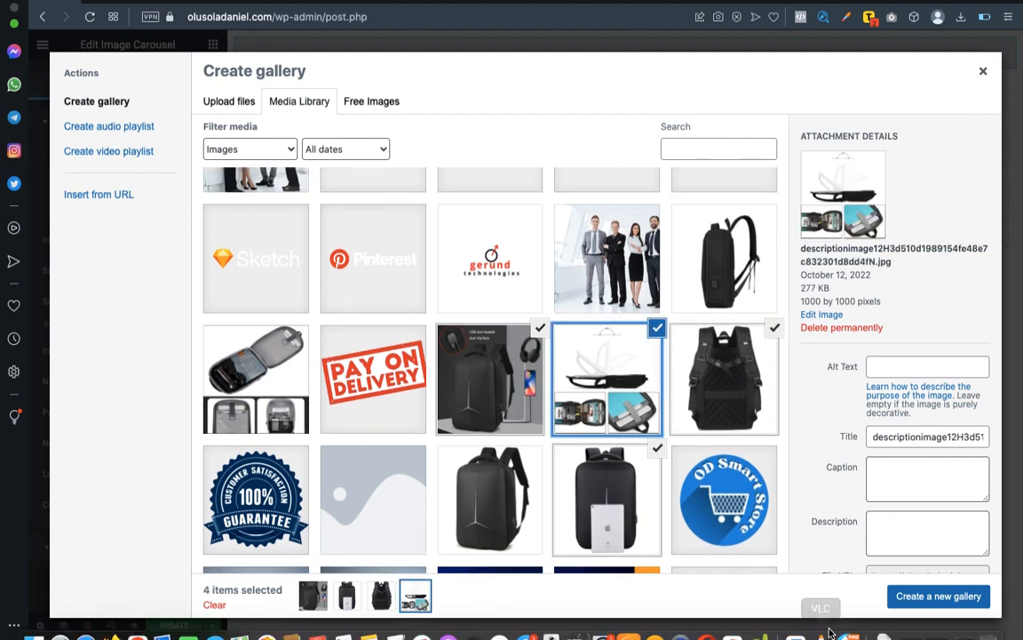
{"action": "left_click", "coordinate": [915, 597]}
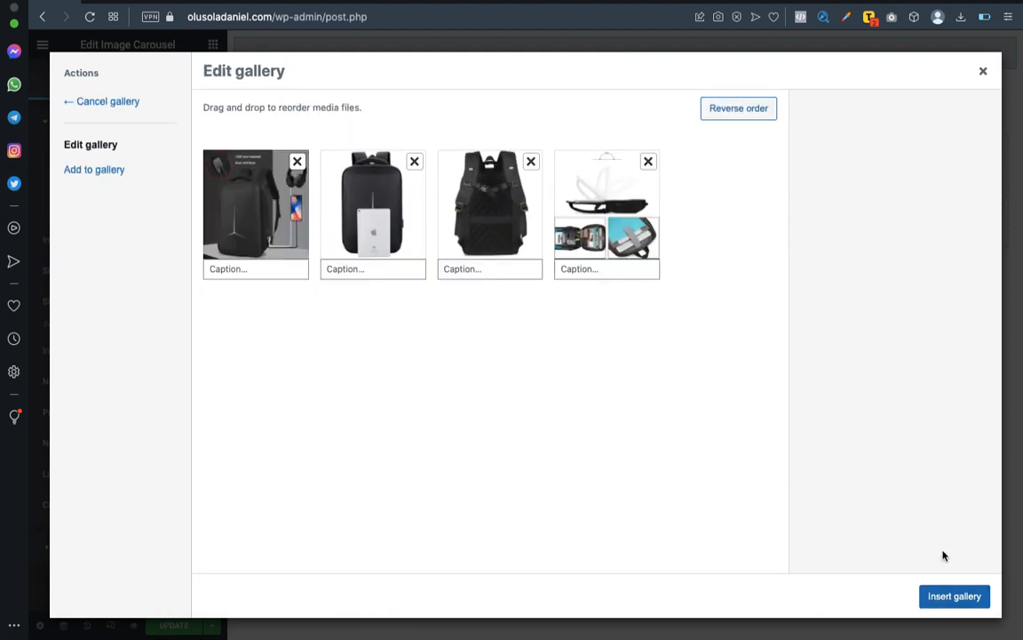
{"action": "left_click", "coordinate": [952, 599]}
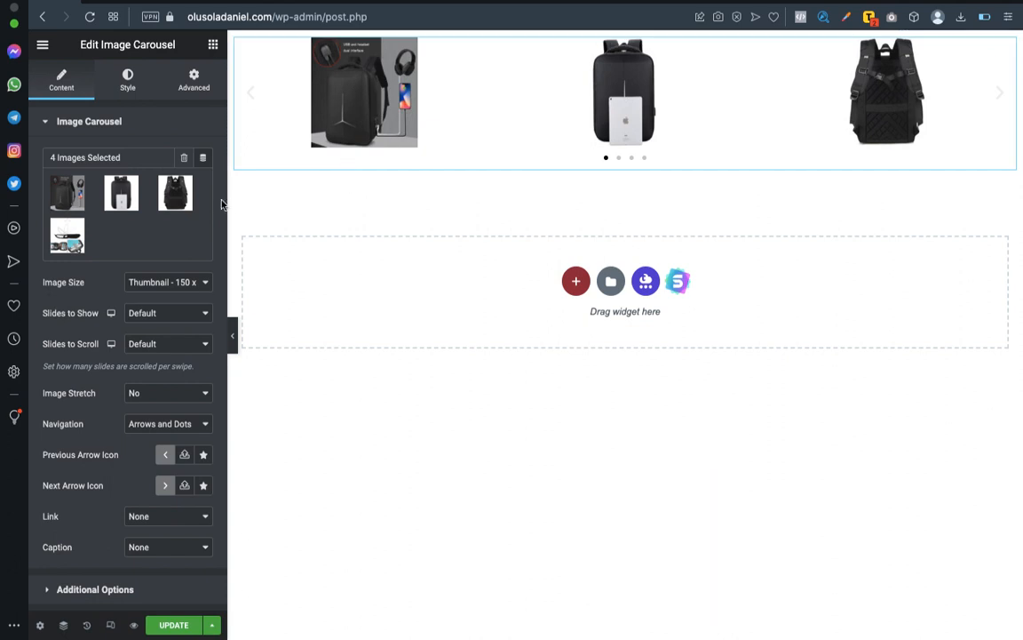
Examine the background style options of the section and the column that hold the carousel.
{"action": "left_click", "coordinate": [628, 44]}
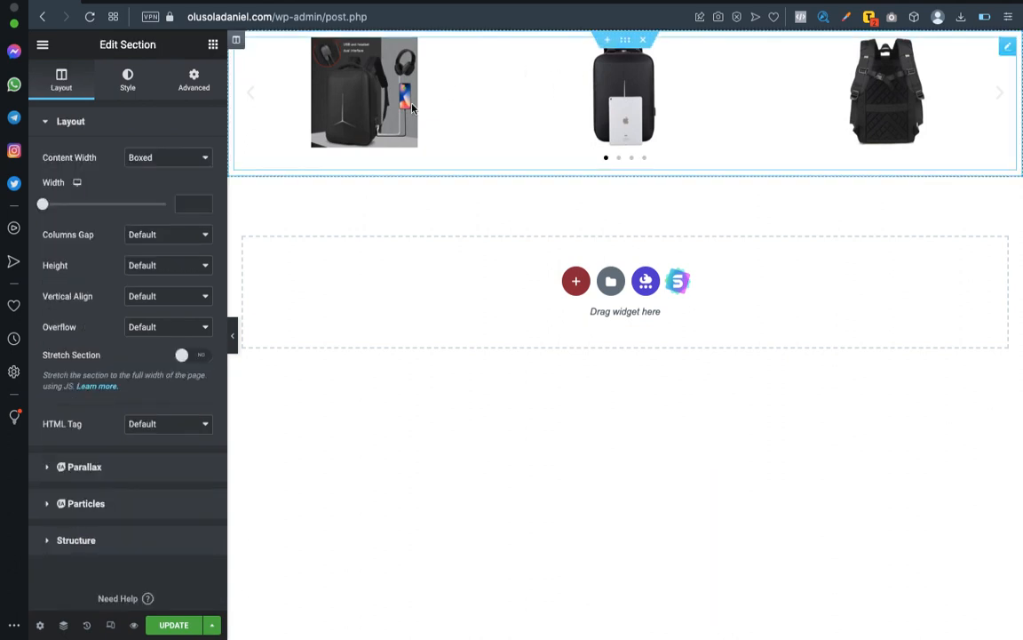
{"action": "left_click", "coordinate": [130, 74]}
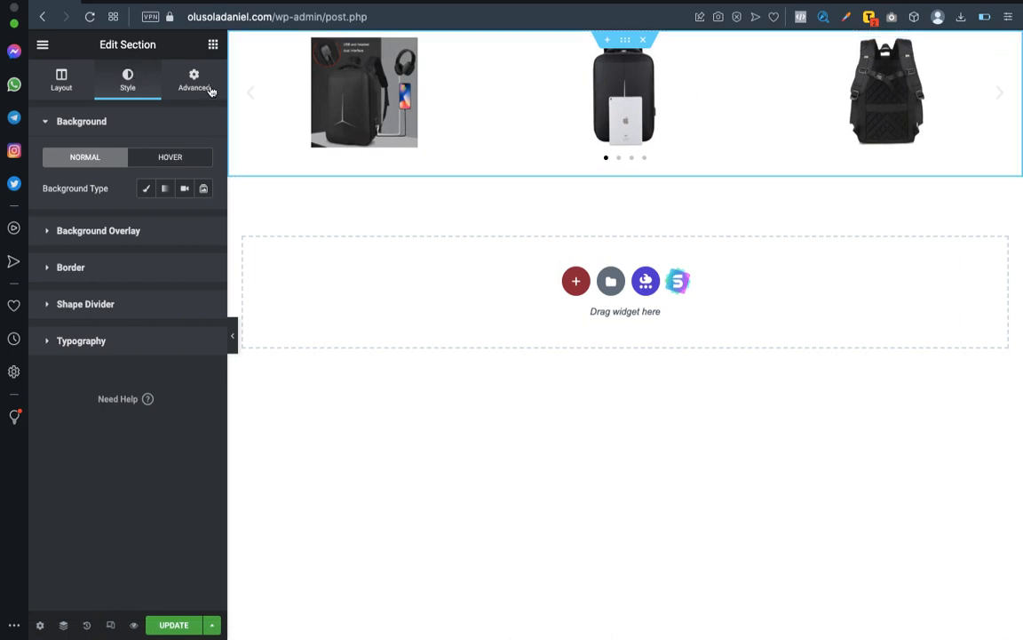
{"action": "left_click", "coordinate": [236, 42]}
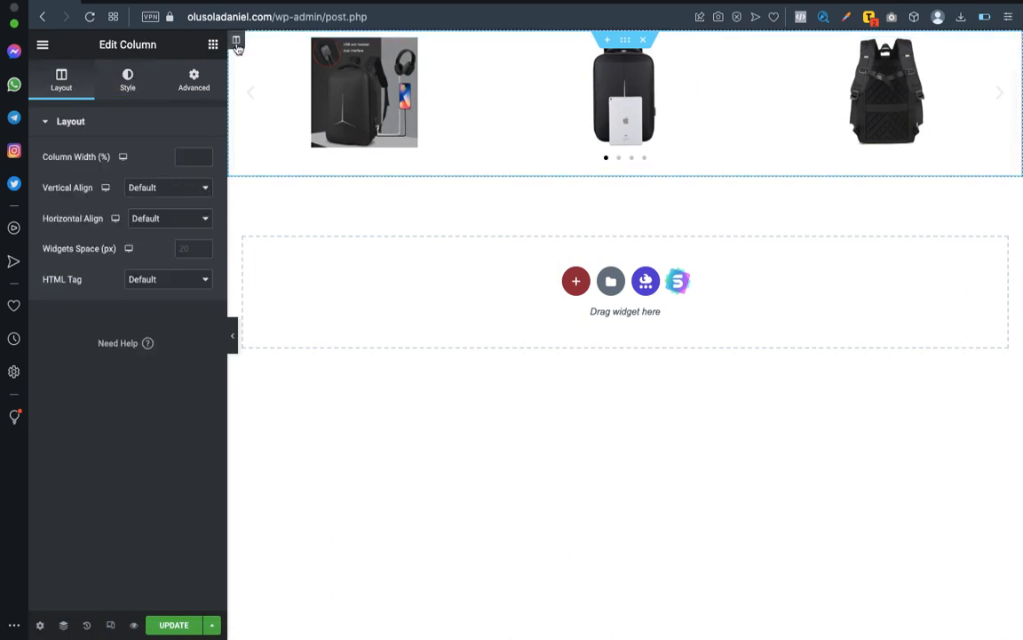
{"action": "left_click", "coordinate": [125, 79]}
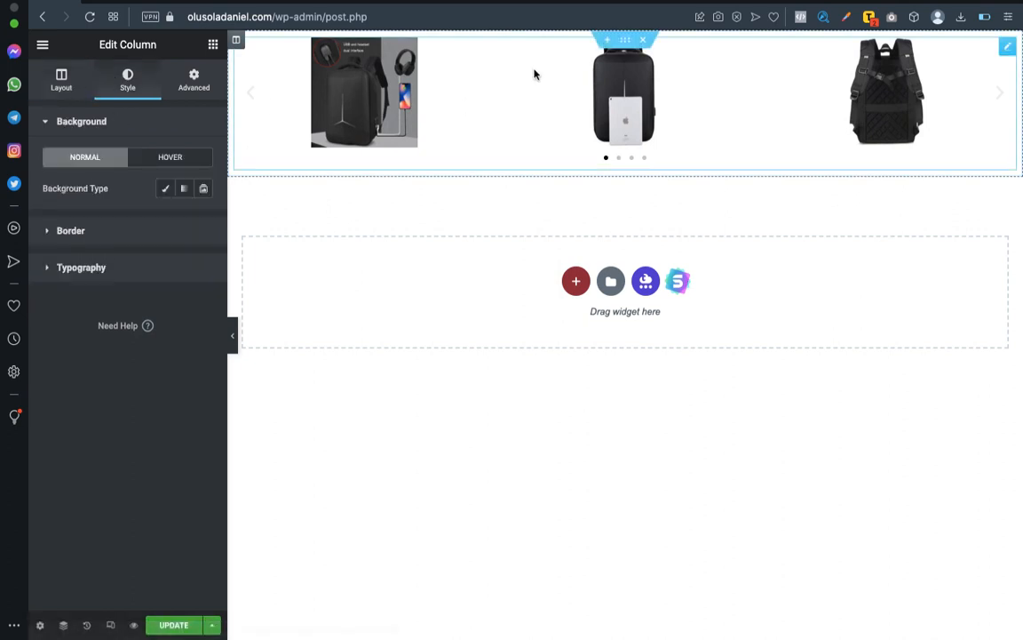
{"action": "left_click", "coordinate": [625, 40]}
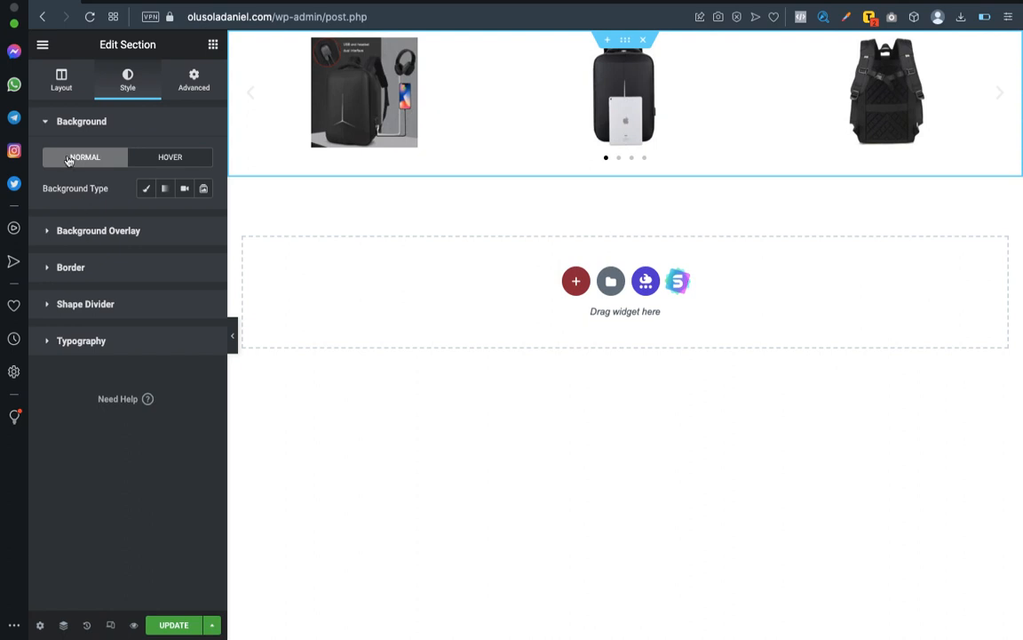
{"action": "left_click", "coordinate": [146, 189]}
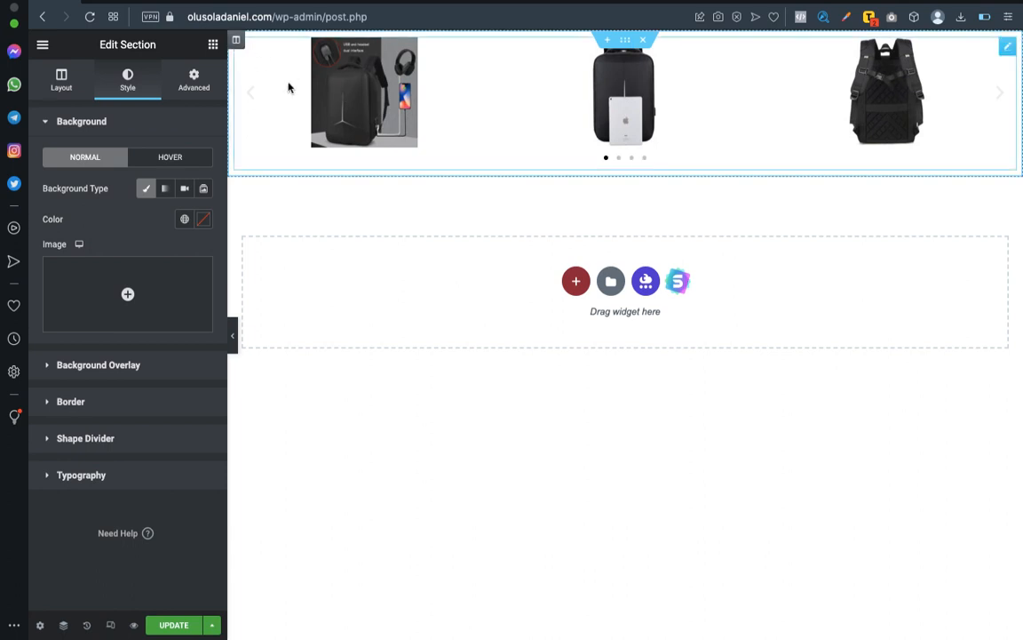
{"action": "left_click", "coordinate": [237, 41]}
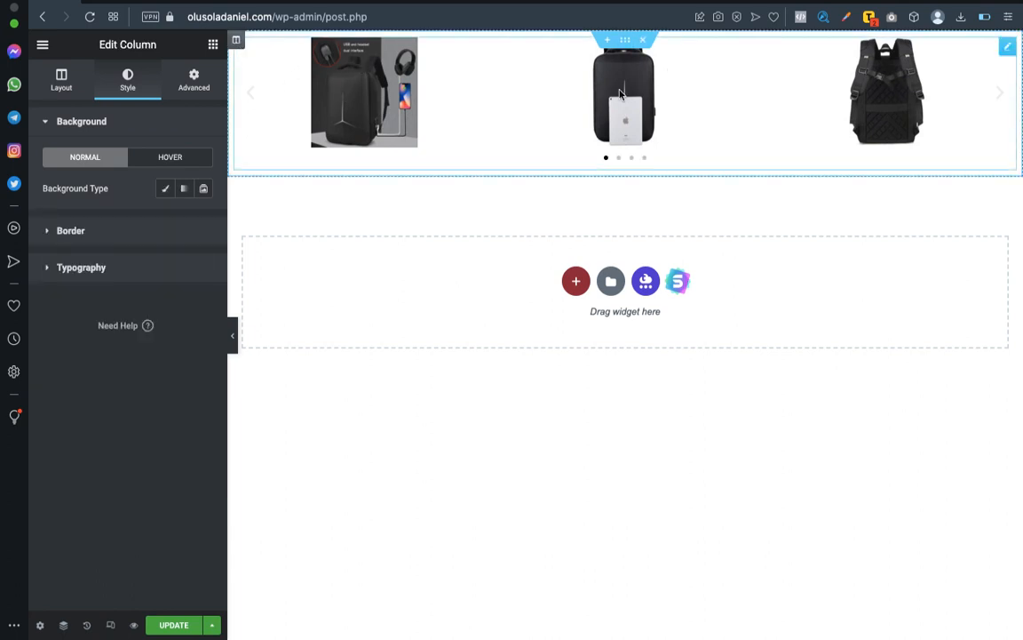
Reset the carousel's image gallery and delete the Image Carousel widget from its section.
{"action": "left_click", "coordinate": [1006, 49]}
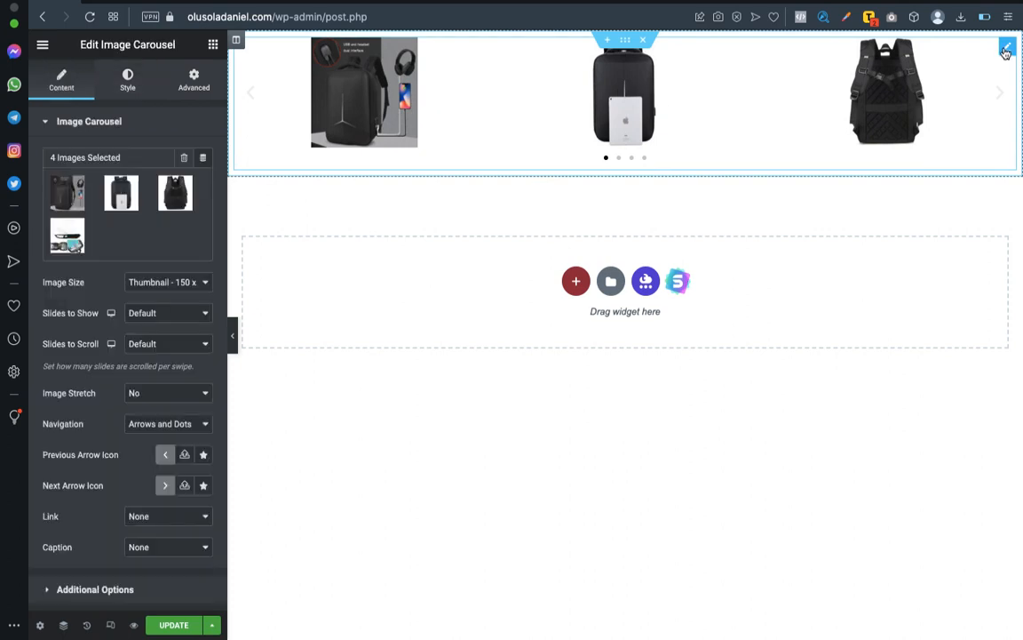
{"action": "left_click", "coordinate": [183, 158]}
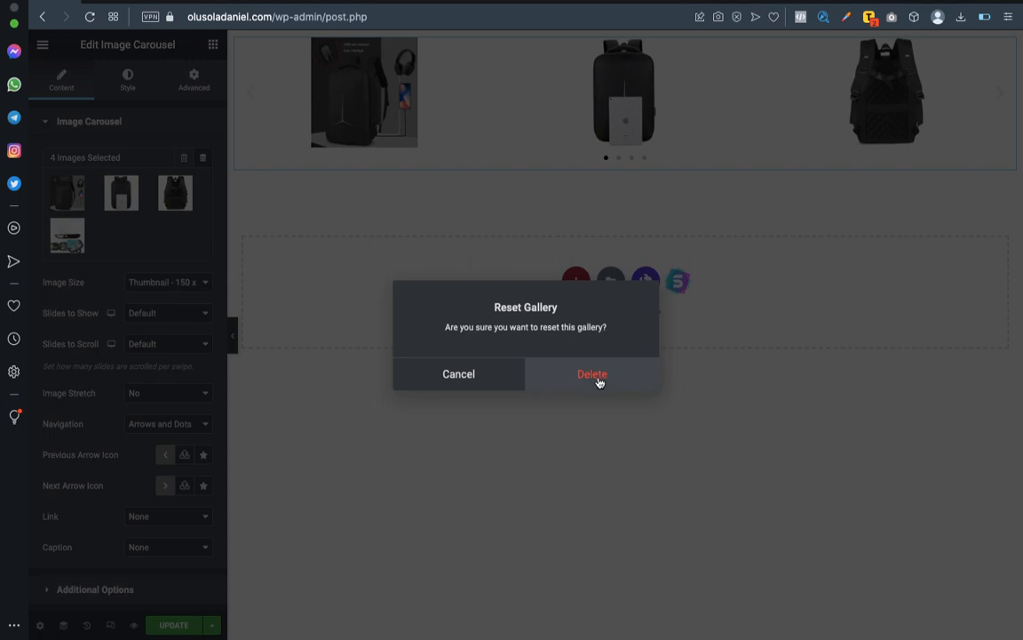
{"action": "left_click", "coordinate": [593, 374]}
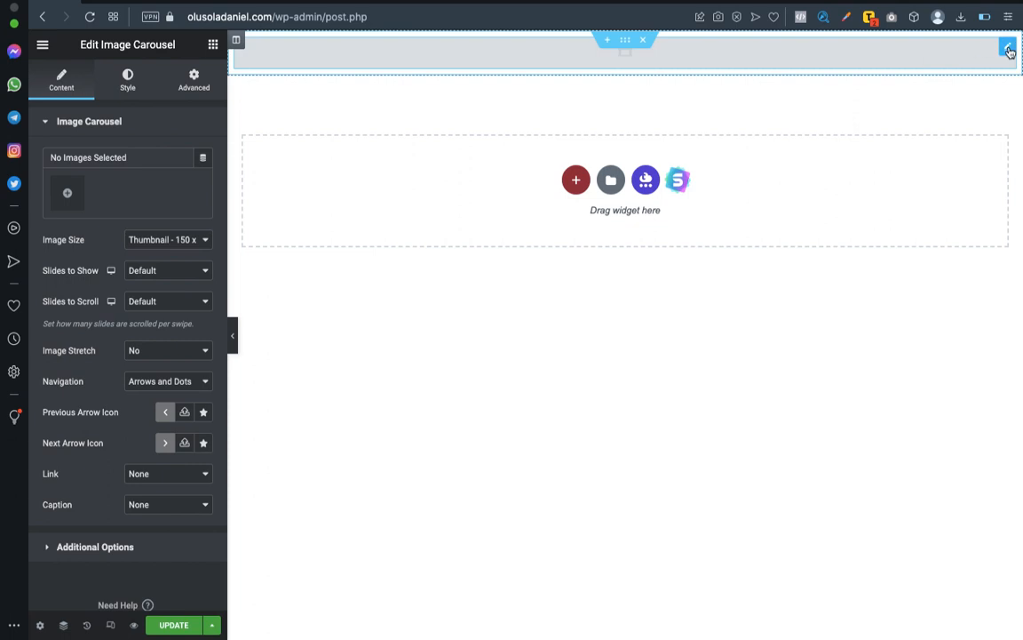
{"action": "right_click", "coordinate": [1009, 51]}
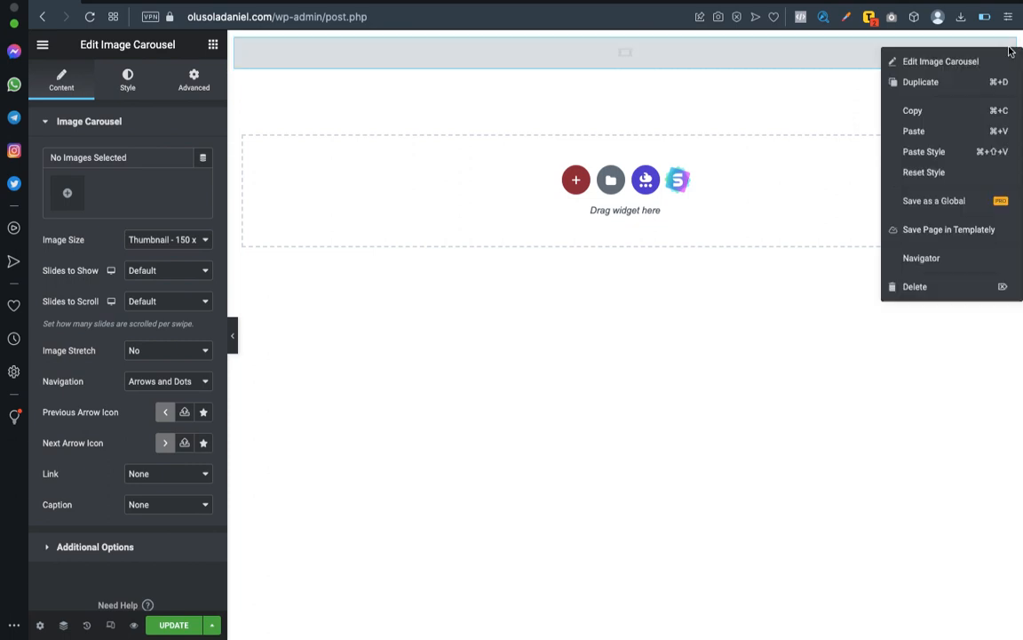
{"action": "left_click", "coordinate": [886, 286]}
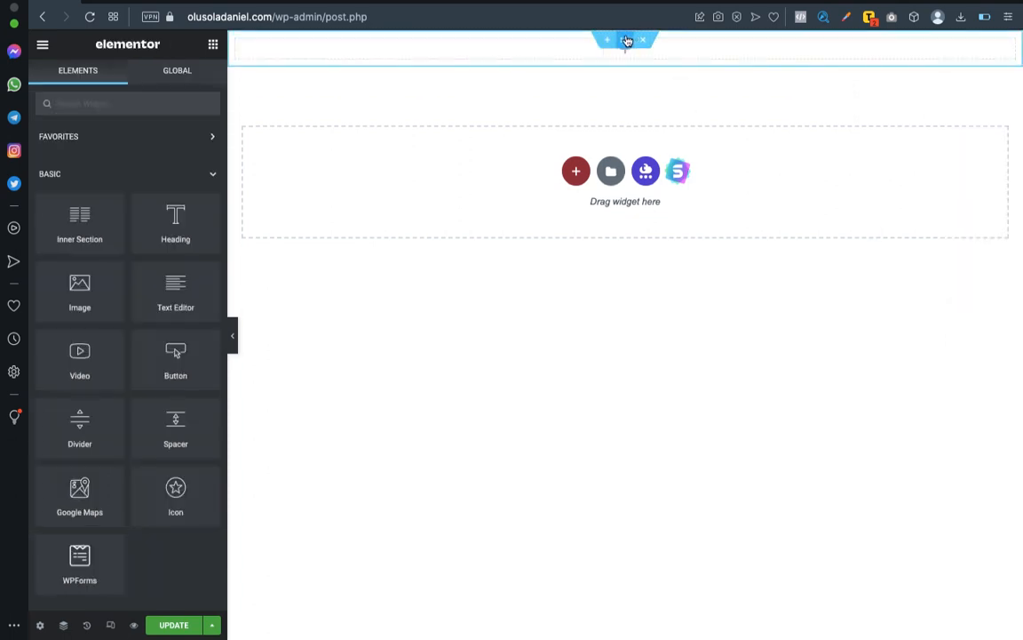
Set the empty section's background type to Slideshow and show the media library for its gallery.
{"action": "left_click", "coordinate": [626, 41]}
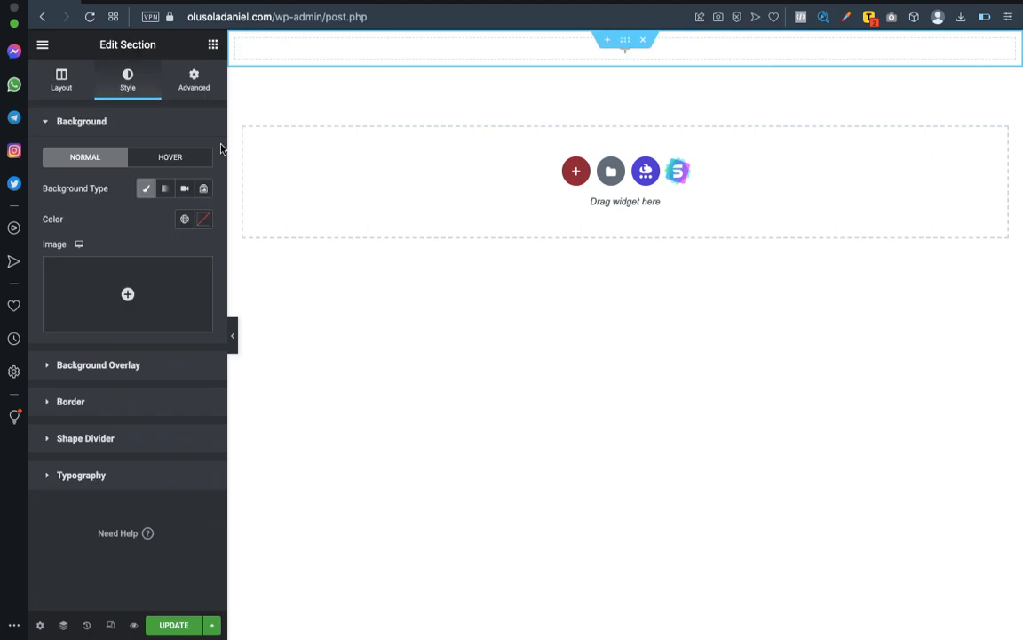
{"action": "left_click", "coordinate": [64, 83]}
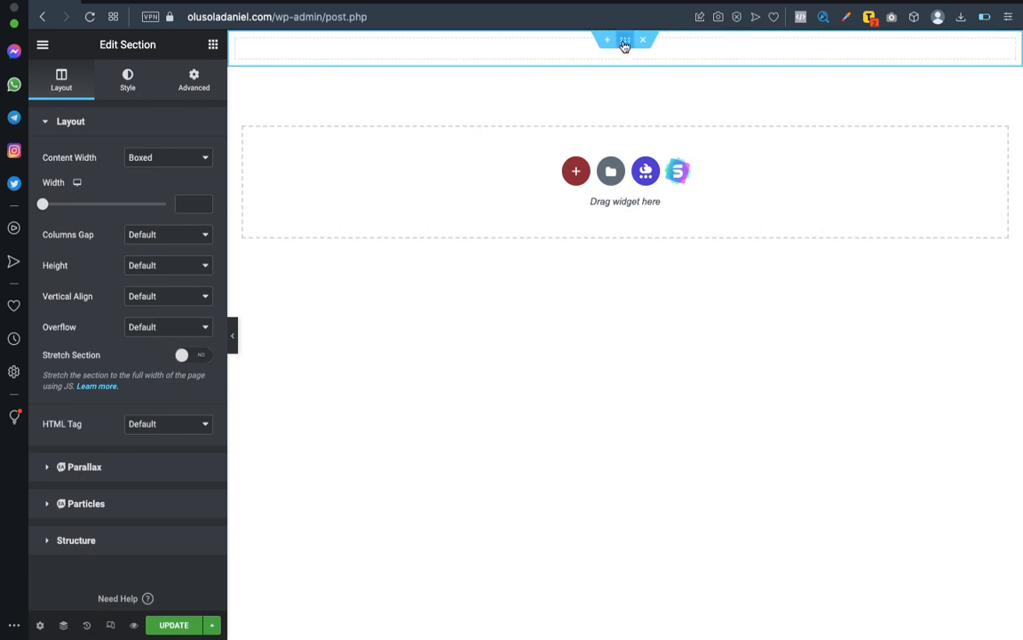
{"action": "left_click", "coordinate": [130, 80]}
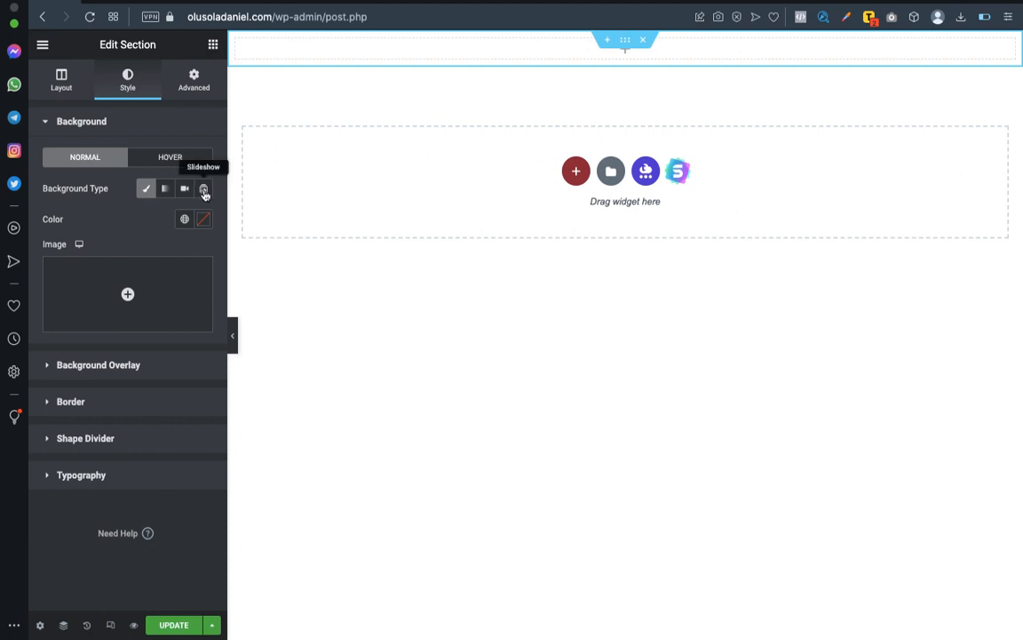
{"action": "left_click", "coordinate": [205, 190]}
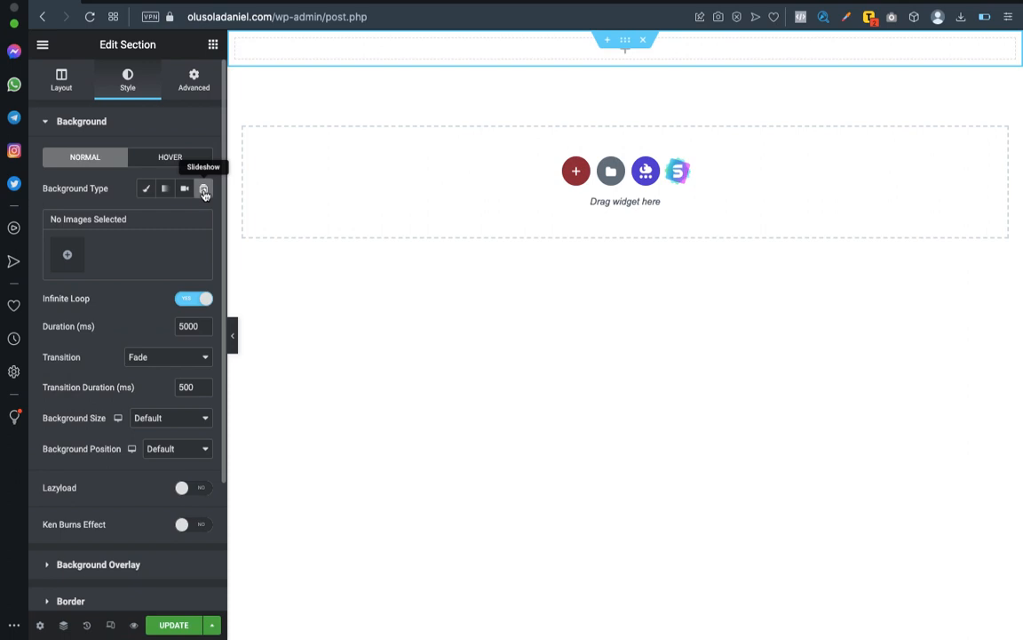
{"action": "left_click", "coordinate": [65, 257]}
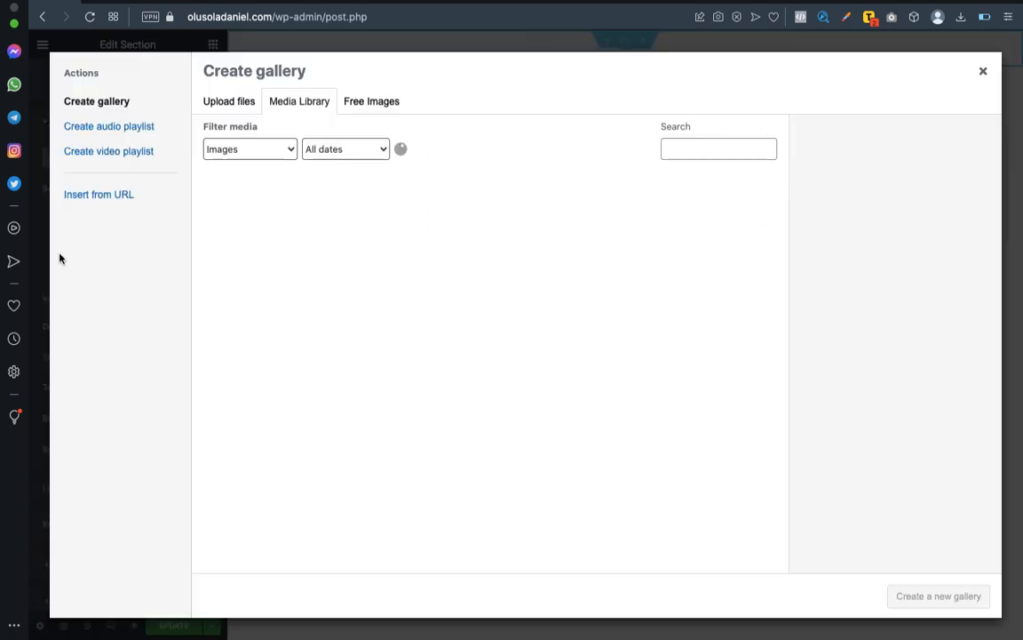
{"action": "left_click", "coordinate": [293, 103]}
Select the front-view grey, red, black and navy backpack images for the background slideshow.
{"action": "scroll", "coordinate": [473, 360], "scroll_direction": "down", "scroll_amount": 5}
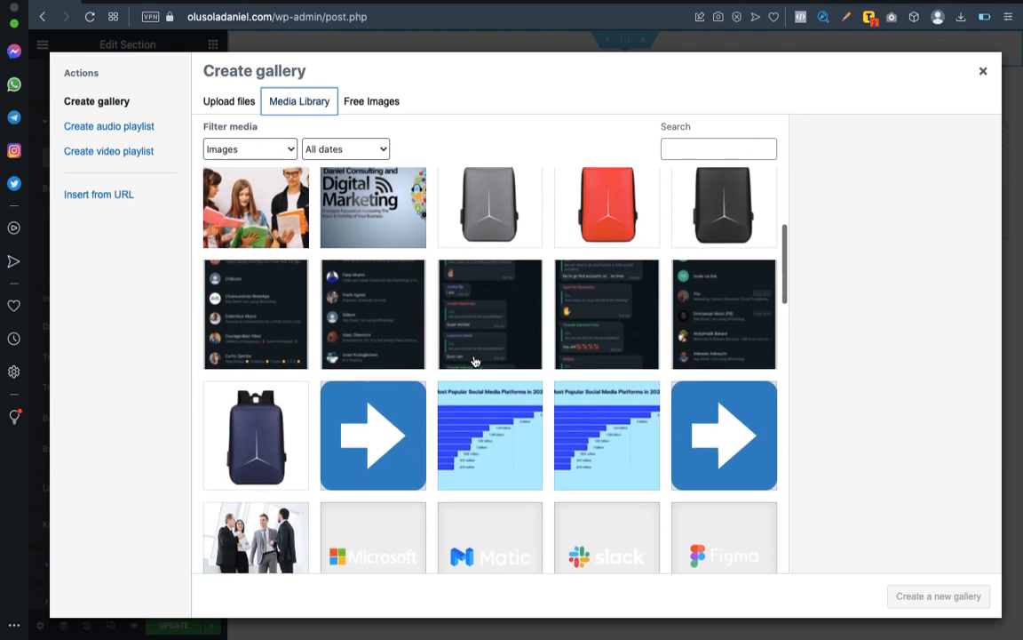
{"action": "scroll", "coordinate": [474, 360], "scroll_direction": "down", "scroll_amount": 1}
{"action": "scroll", "coordinate": [473, 359], "scroll_direction": "up", "scroll_amount": 4}
{"action": "scroll", "coordinate": [473, 359], "scroll_direction": "up", "scroll_amount": 1}
{"action": "scroll", "coordinate": [473, 360], "scroll_direction": "down", "scroll_amount": 3}
{"action": "scroll", "coordinate": [473, 360], "scroll_direction": "up", "scroll_amount": 2}
{"action": "scroll", "coordinate": [475, 362], "scroll_direction": "down", "scroll_amount": 2}
{"action": "scroll", "coordinate": [485, 278], "scroll_direction": "down", "scroll_amount": 2}
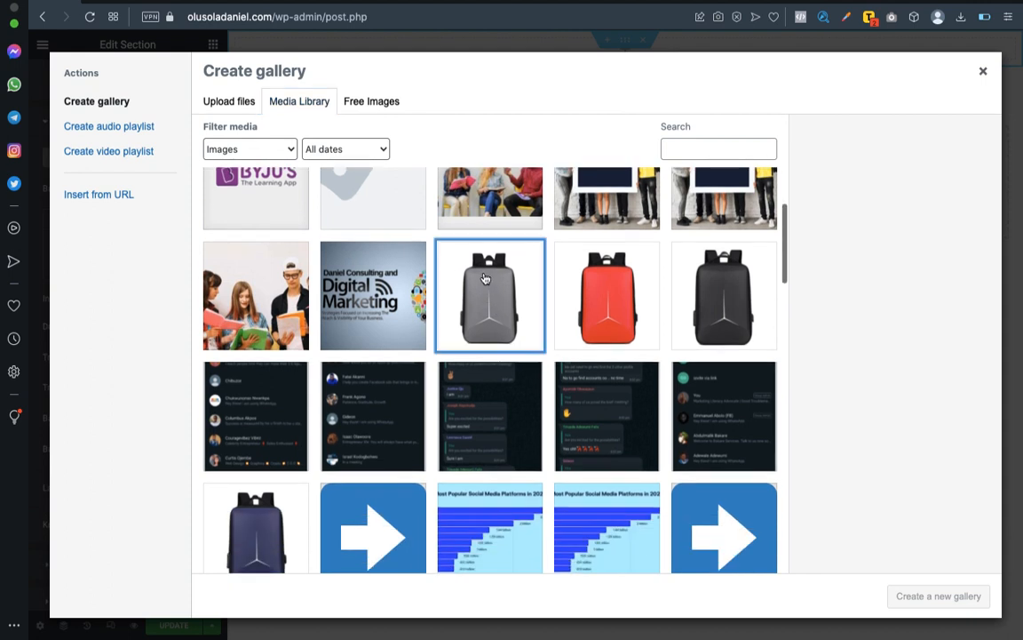
{"action": "left_click", "coordinate": [485, 278]}
{"action": "left_click", "coordinate": [597, 267]}
{"action": "left_click", "coordinate": [715, 276]}
{"action": "scroll", "coordinate": [724, 282], "scroll_direction": "down", "scroll_amount": 1}
{"action": "scroll", "coordinate": [725, 282], "scroll_direction": "down", "scroll_amount": 1}
{"action": "left_click", "coordinate": [256, 417]}
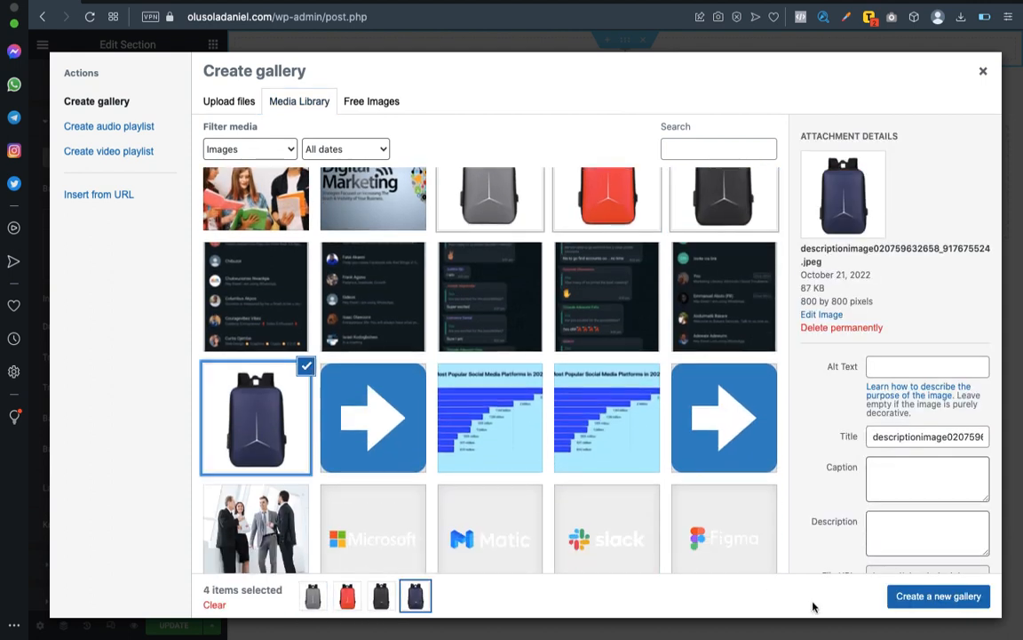
Create a gallery from the four selected backpack images and insert it as the section's background slideshow.
{"action": "left_click", "coordinate": [901, 598]}
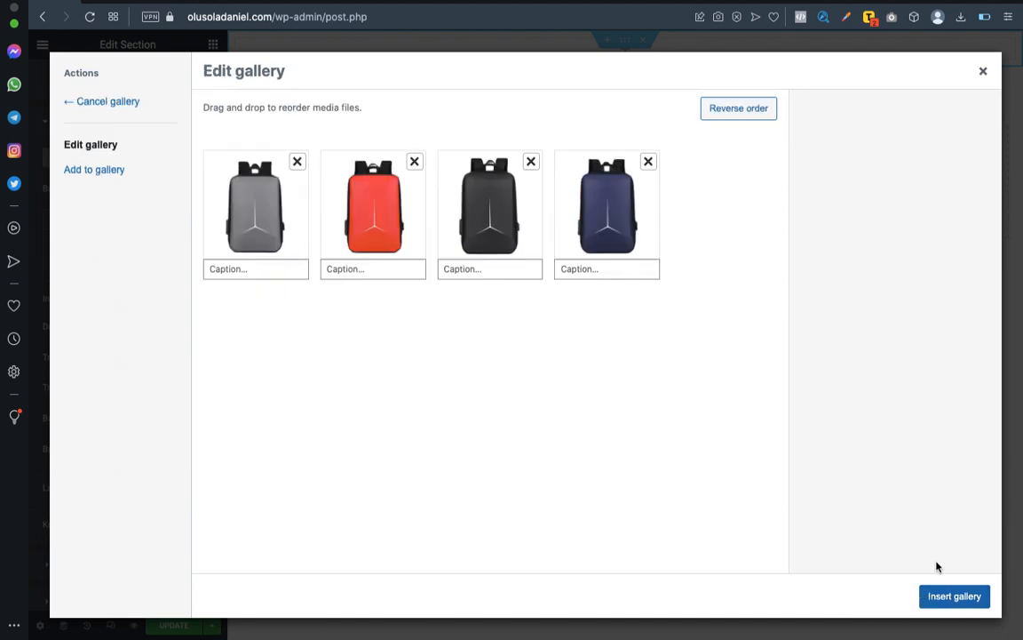
{"action": "left_click", "coordinate": [948, 598]}
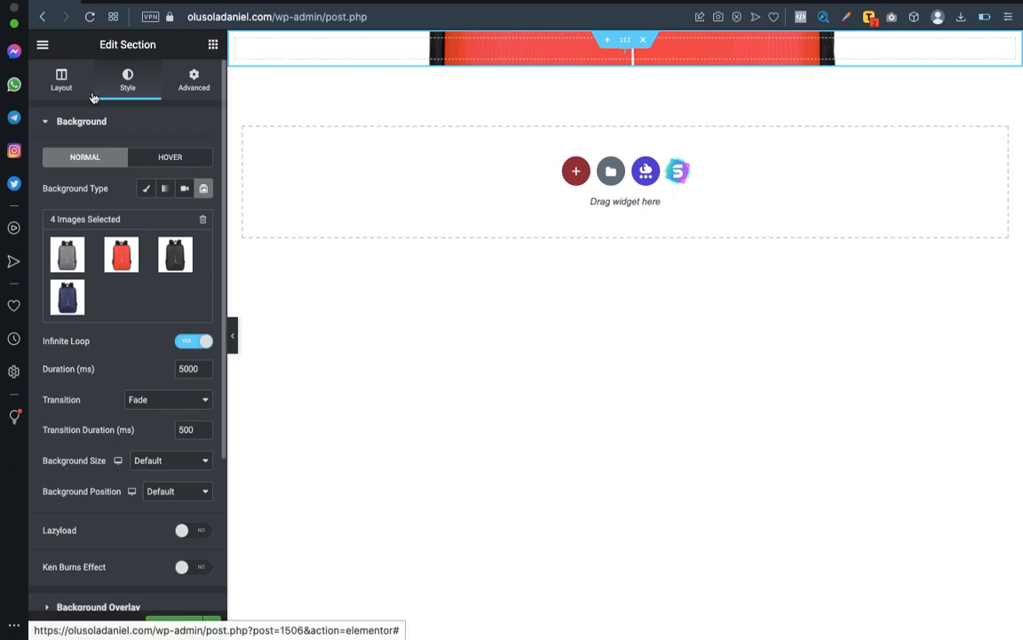
Set the section's height to Min Height with a minimum height of about 839 px.
{"action": "left_click", "coordinate": [61, 78]}
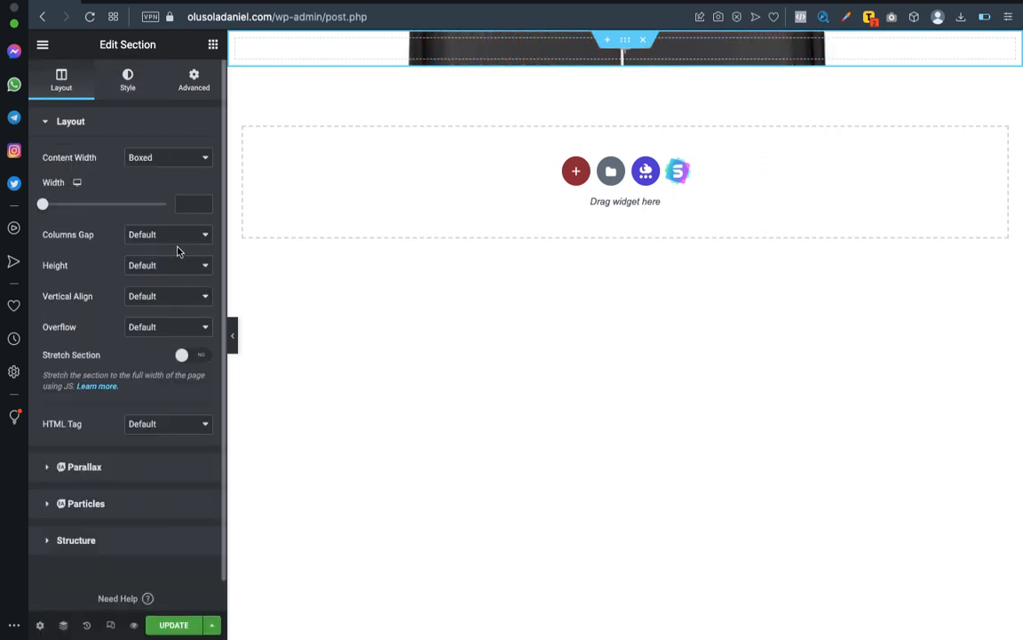
{"action": "left_click", "coordinate": [160, 296]}
{"action": "left_click", "coordinate": [149, 297]}
{"action": "left_click", "coordinate": [162, 266]}
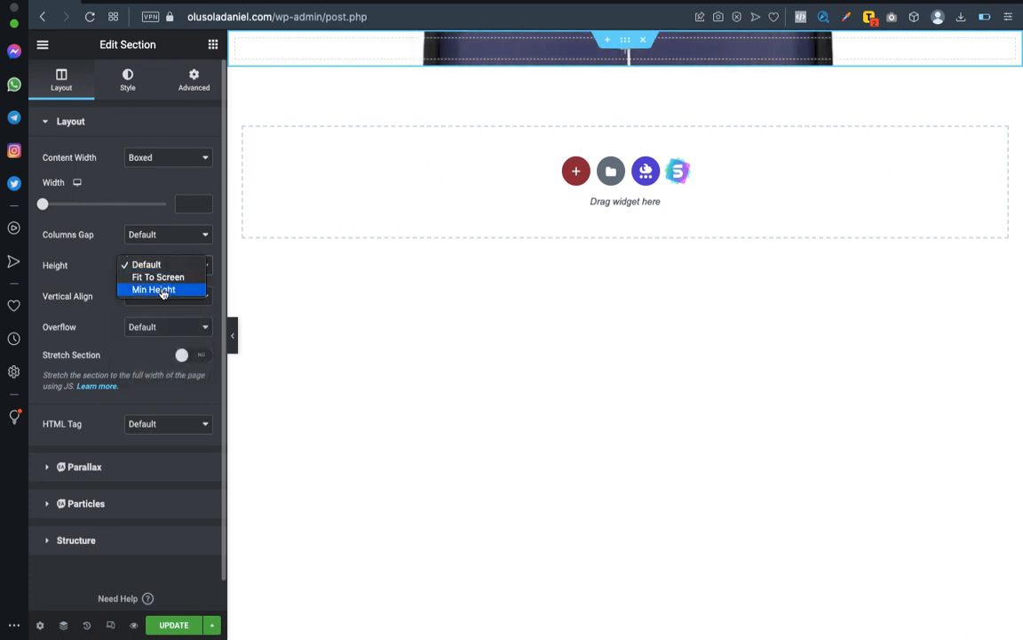
{"action": "left_click", "coordinate": [162, 290]}
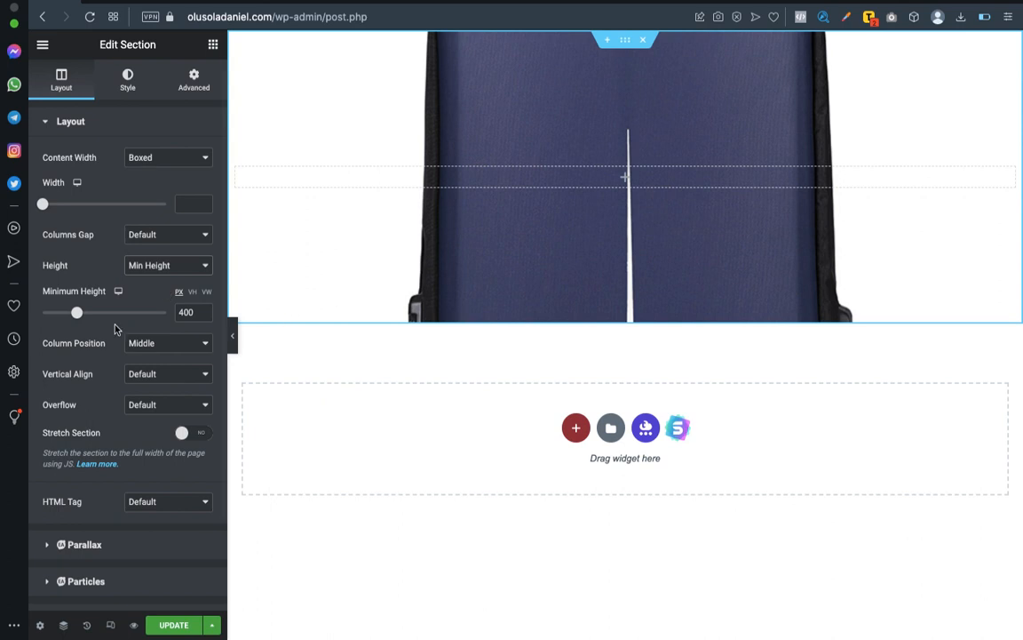
{"action": "left_click_drag", "start_coordinate": [77, 316], "coordinate": [113, 317]}
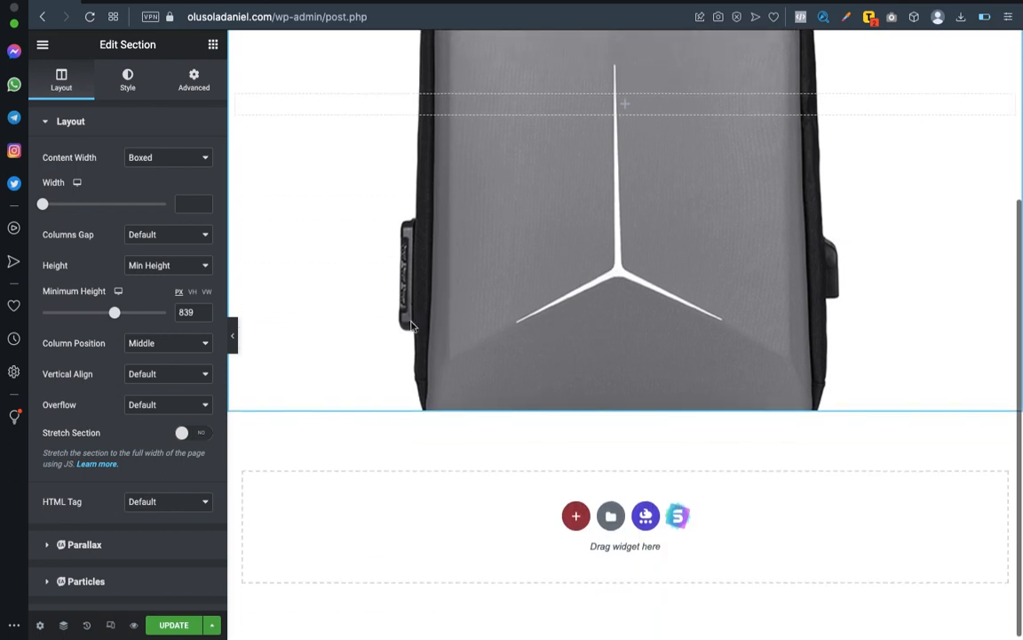
{"action": "scroll", "coordinate": [348, 342], "scroll_direction": "up", "scroll_amount": 5}
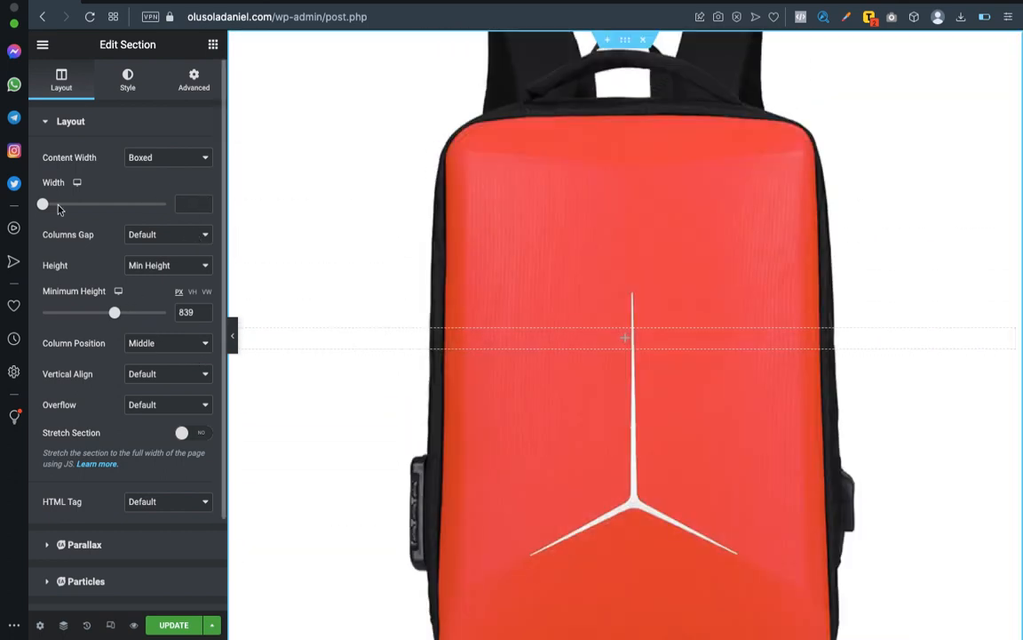
Set the section's content width to 500 and try the Full Width option before returning to Boxed.
{"action": "mouse_move", "coordinate": [41, 203]}
{"action": "left_mouse_down"}
{"action": "mouse_move", "coordinate": [89, 206]}
{"action": "mouse_move", "coordinate": [36, 203]}
{"action": "left_mouse_up"}
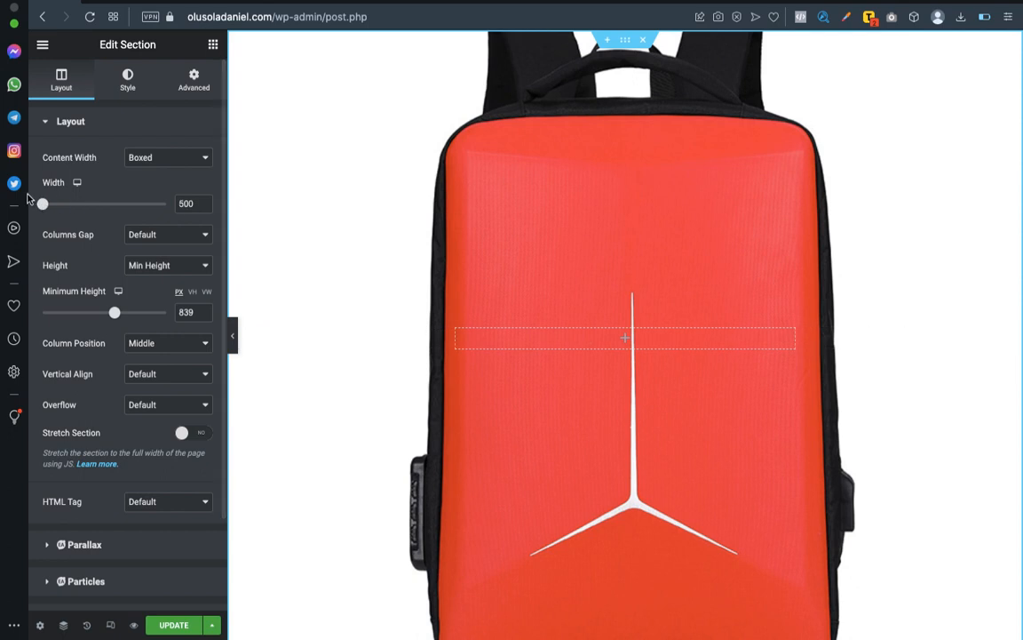
{"action": "left_click", "coordinate": [142, 158]}
{"action": "left_click", "coordinate": [151, 169]}
{"action": "left_click", "coordinate": [165, 157]}
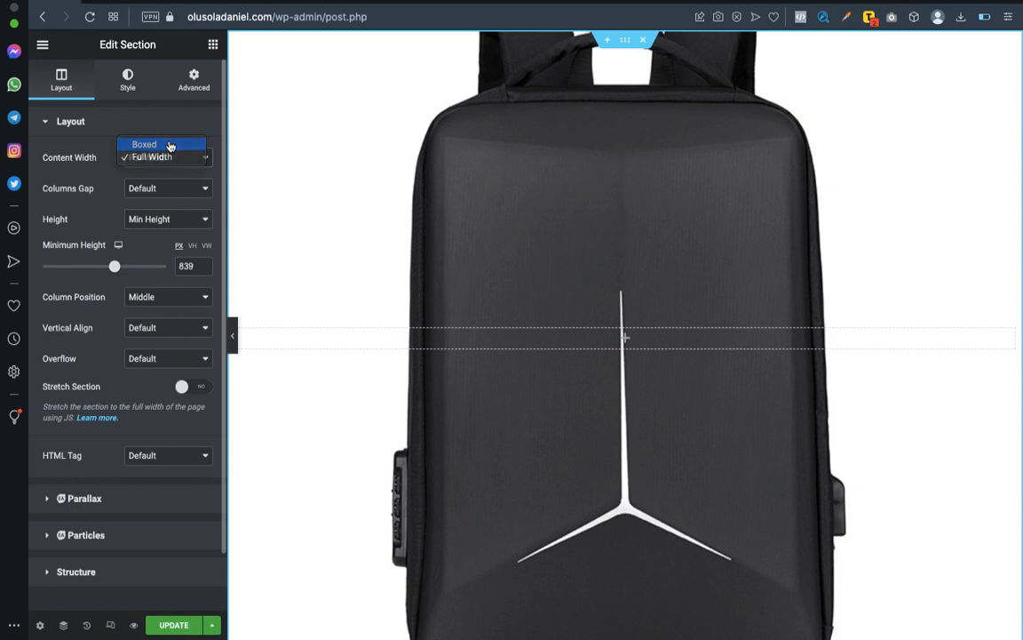
{"action": "left_click", "coordinate": [168, 145]}
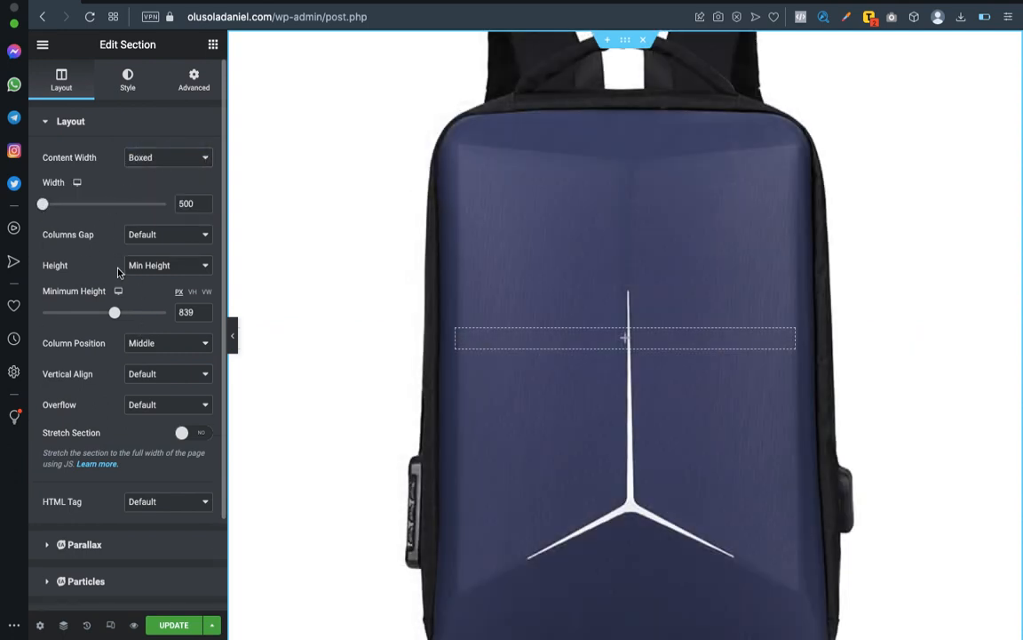
Increase the section's minimum height to about 1005 px and check how much of each backpack slide fits.
{"action": "scroll", "coordinate": [461, 267], "scroll_direction": "down", "scroll_amount": 3}
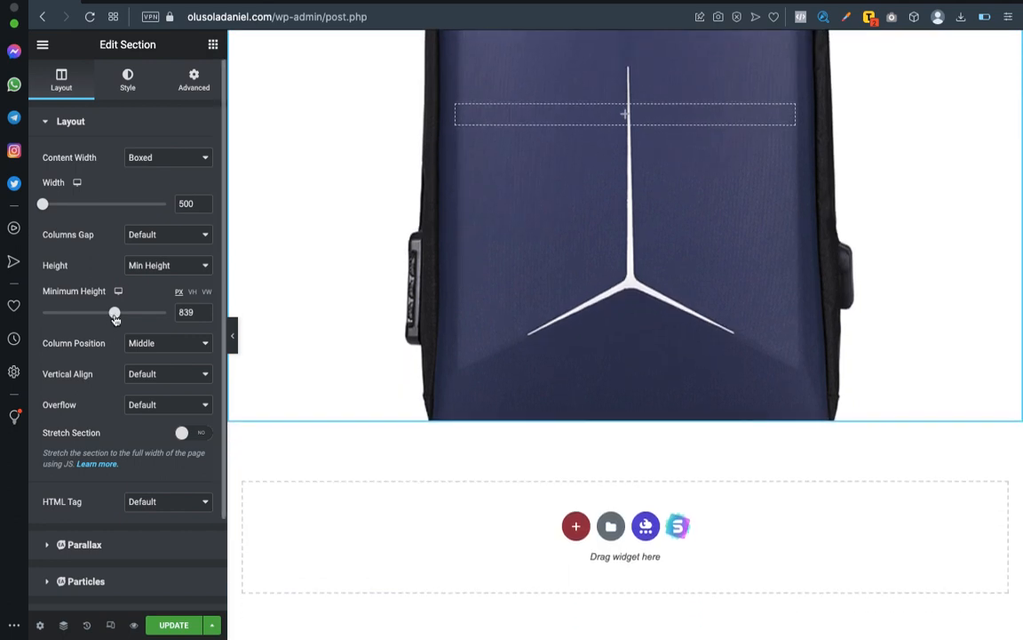
{"action": "left_click_drag", "start_coordinate": [115, 318], "coordinate": [129, 320]}
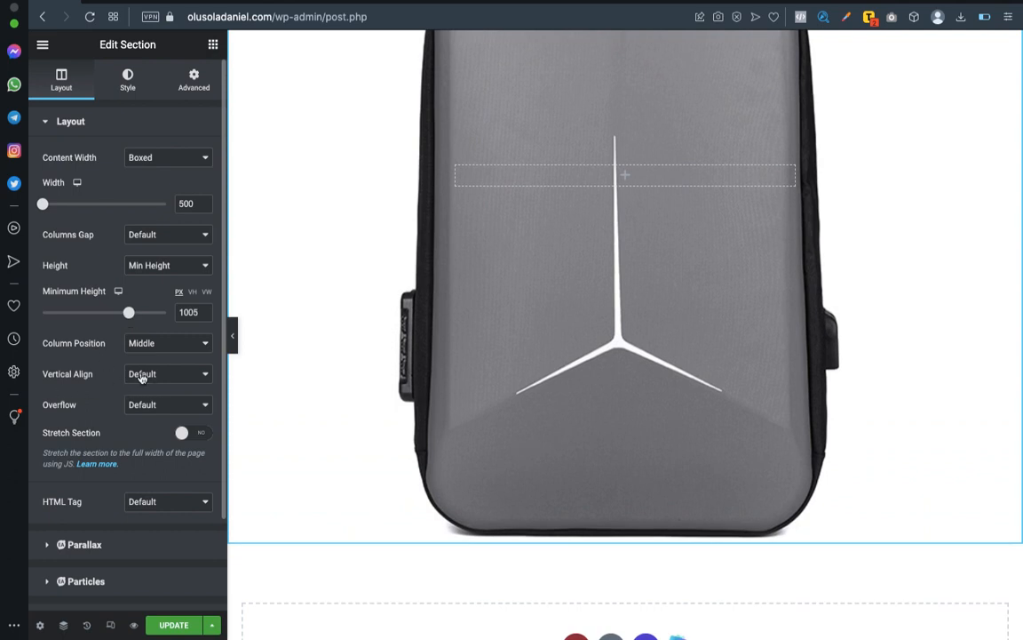
{"action": "scroll", "coordinate": [103, 373], "scroll_direction": "down", "scroll_amount": 2}
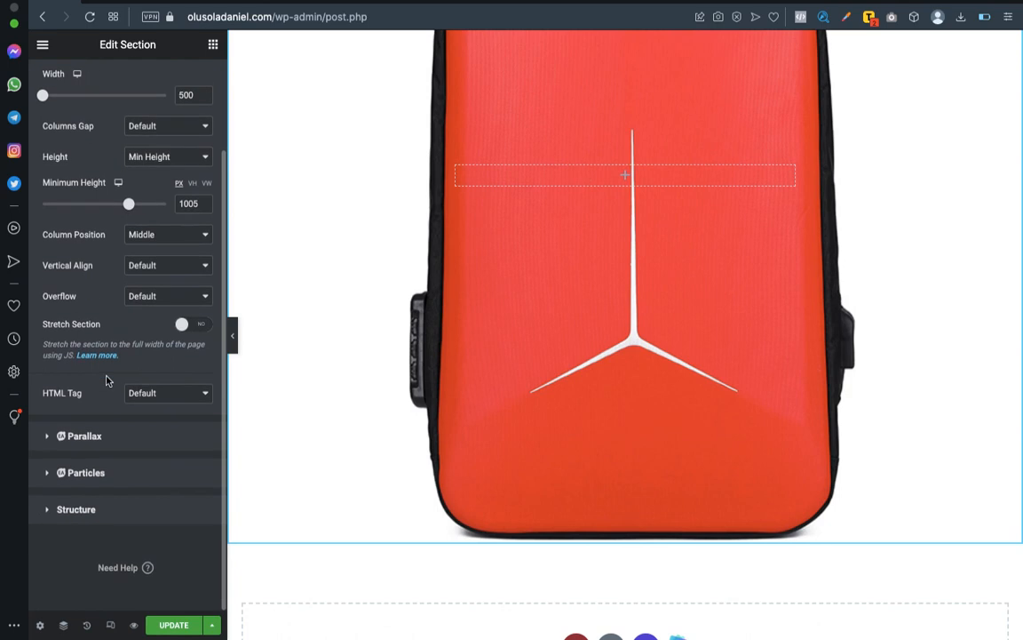
{"action": "scroll", "coordinate": [107, 380], "scroll_direction": "up", "scroll_amount": 2}
{"action": "scroll", "coordinate": [542, 309], "scroll_direction": "up", "scroll_amount": 5}
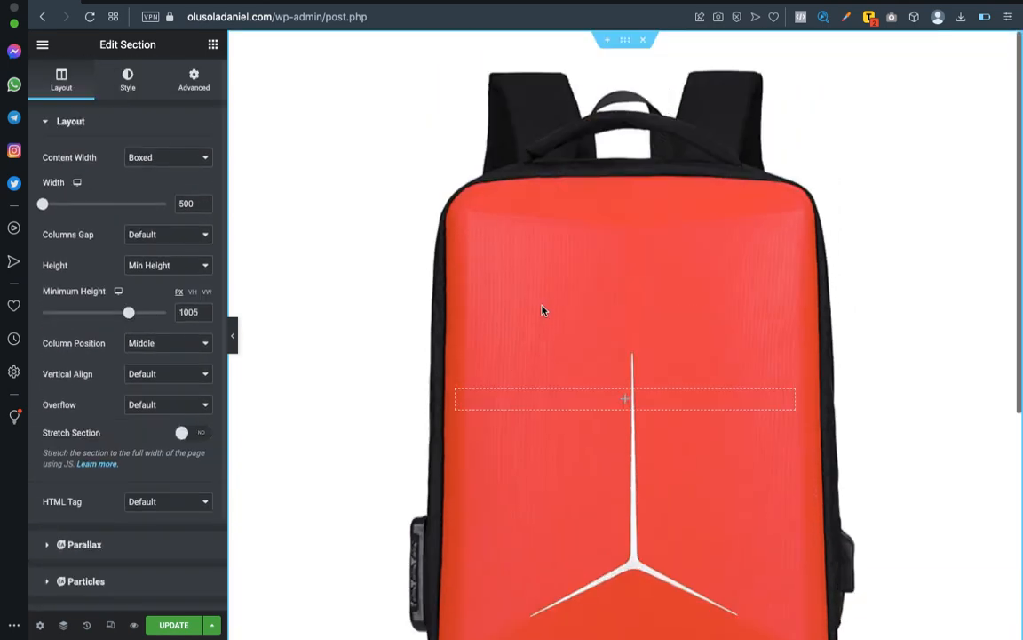
{"action": "scroll", "coordinate": [519, 263], "scroll_direction": "down", "scroll_amount": 3}
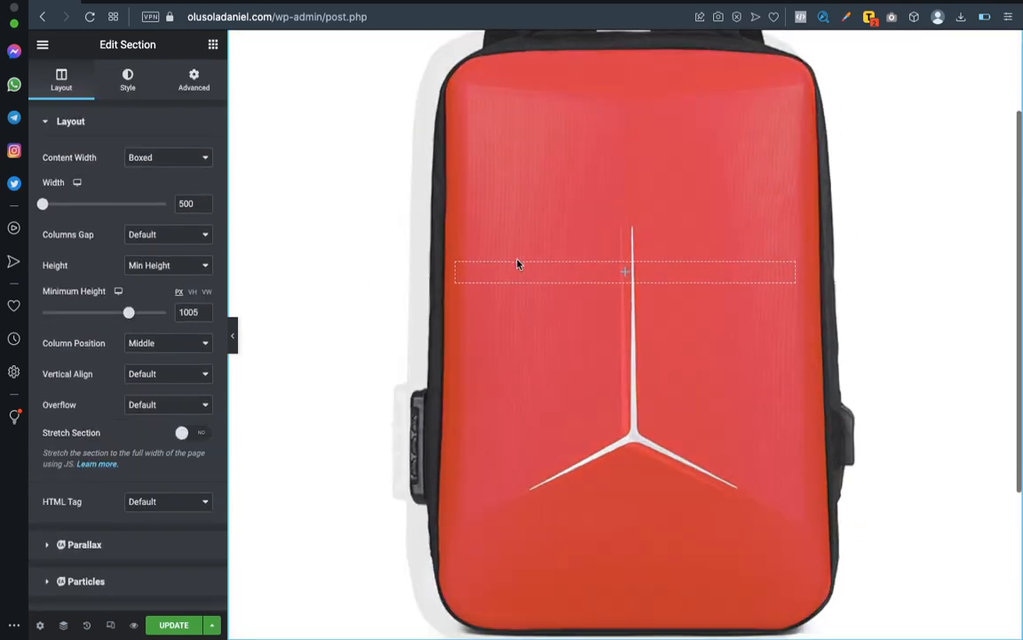
{"action": "scroll", "coordinate": [519, 263], "scroll_direction": "up", "scroll_amount": 3}
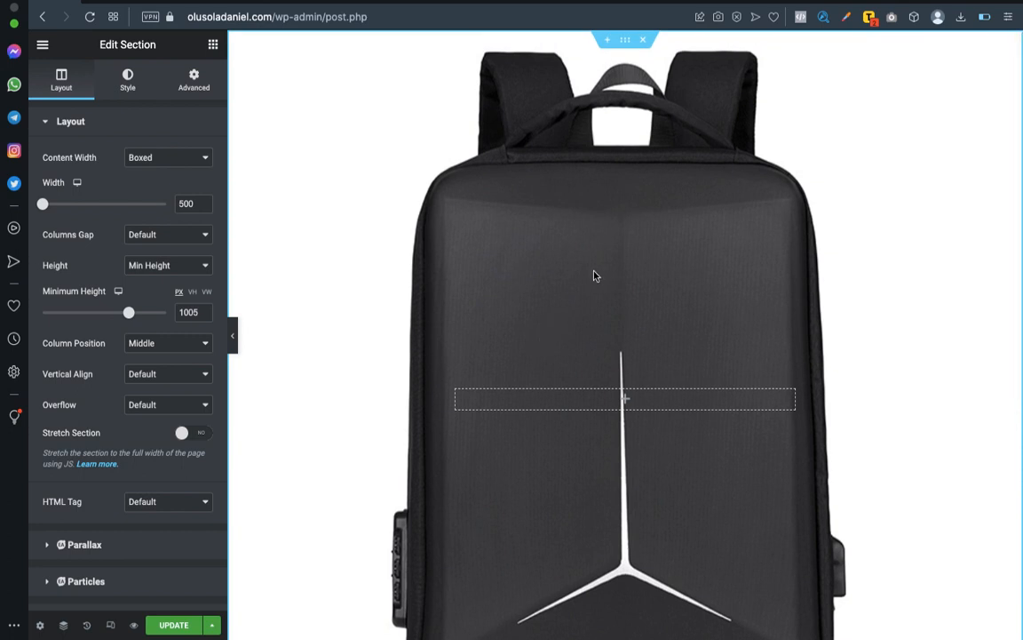
{"action": "scroll", "coordinate": [595, 205], "scroll_direction": "down", "scroll_amount": 3}
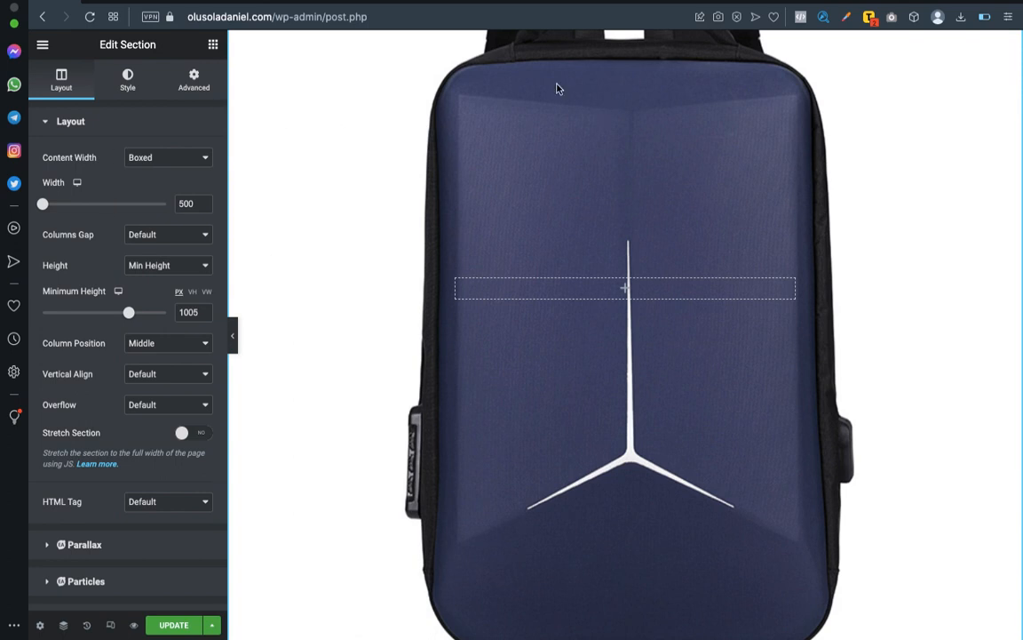
{"action": "scroll", "coordinate": [559, 102], "scroll_direction": "up", "scroll_amount": 3}
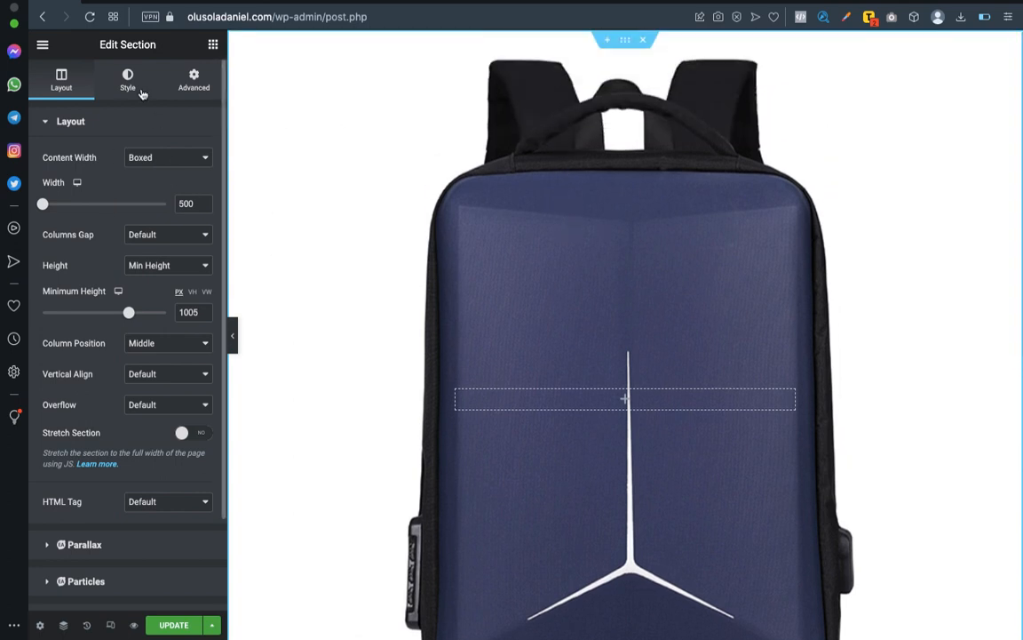
Try the Slide Right transition on the background slideshow, and set it to Slide Left instead.
{"action": "left_click", "coordinate": [128, 82]}
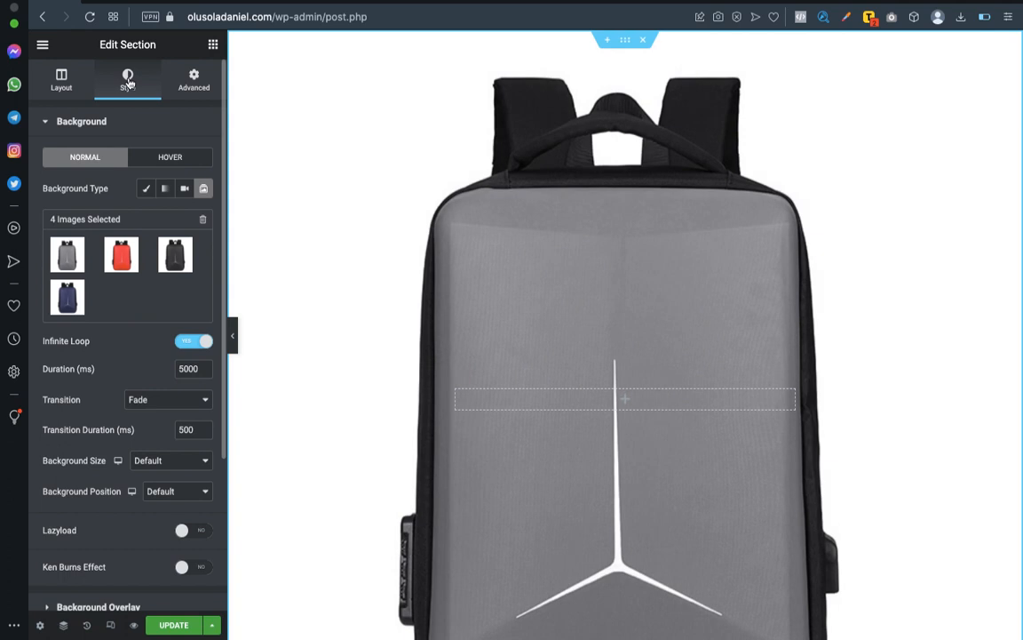
{"action": "scroll", "coordinate": [122, 315], "scroll_direction": "down", "scroll_amount": 2}
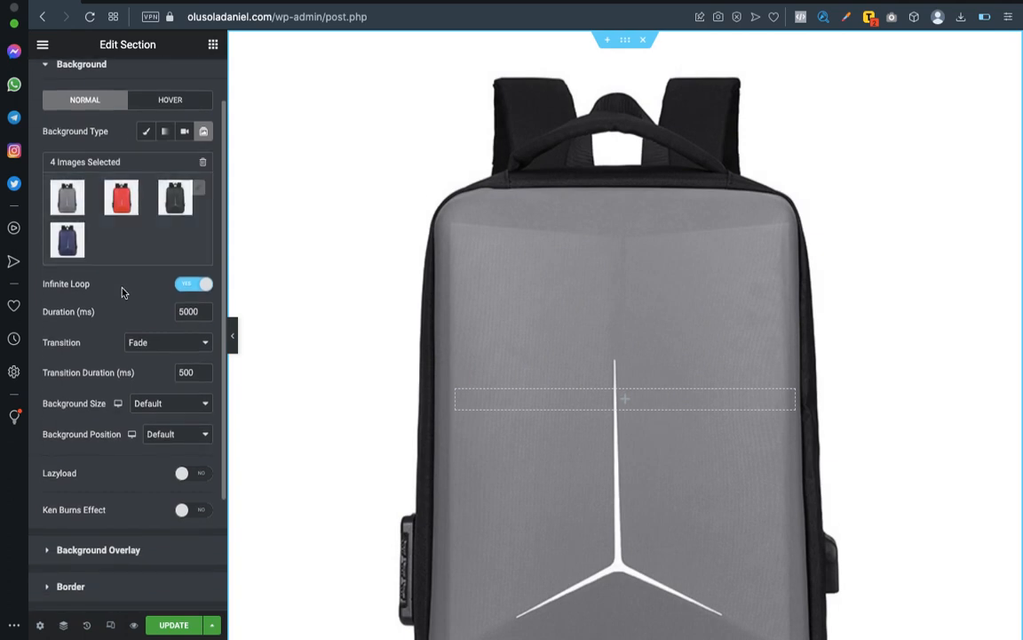
{"action": "scroll", "coordinate": [131, 291], "scroll_direction": "down", "scroll_amount": 3}
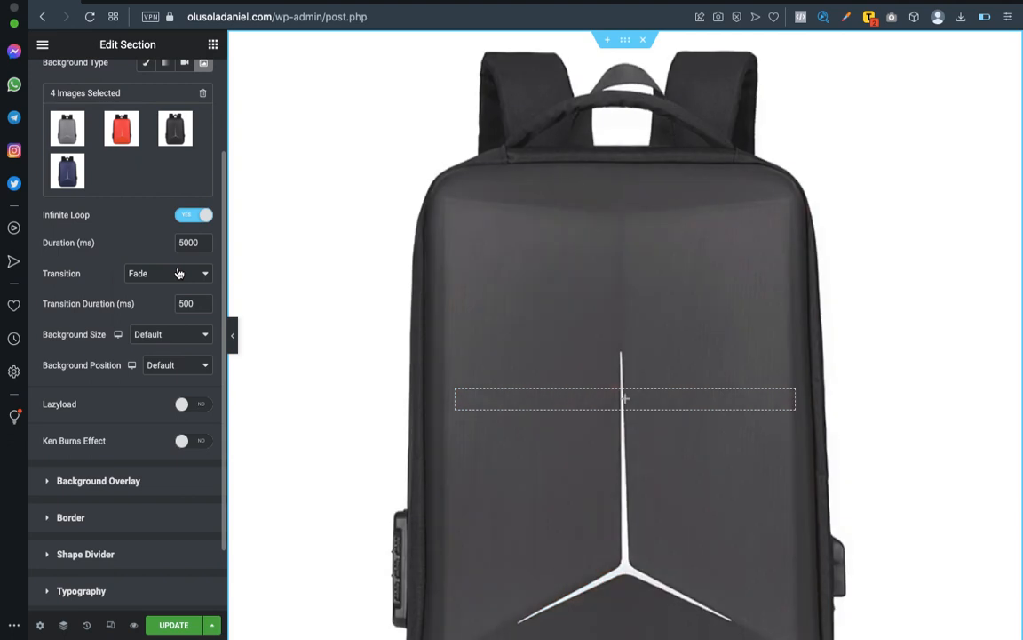
{"action": "left_click", "coordinate": [176, 272]}
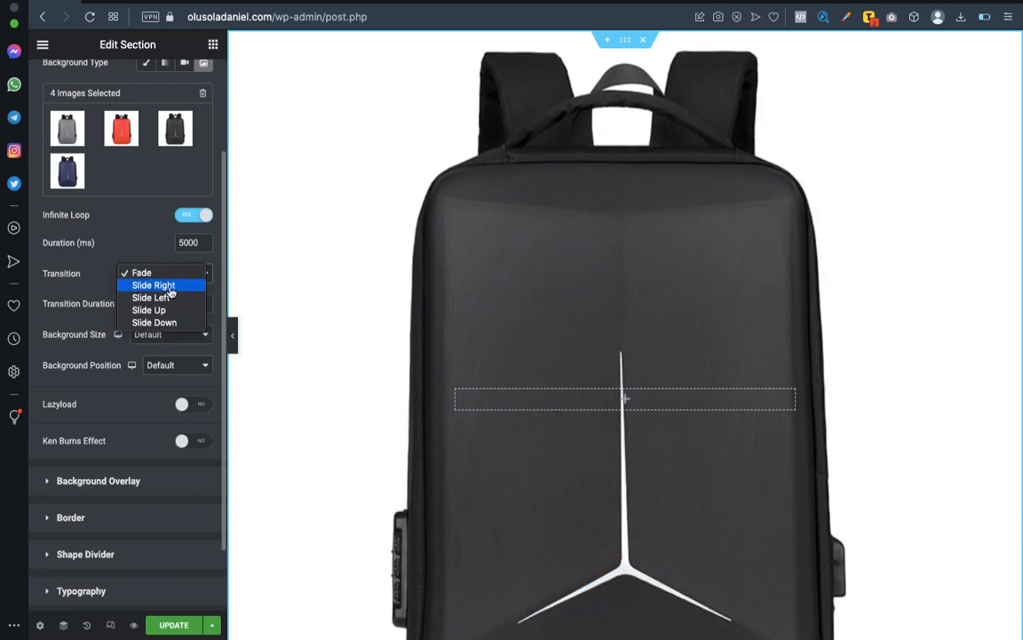
{"action": "left_click", "coordinate": [169, 286]}
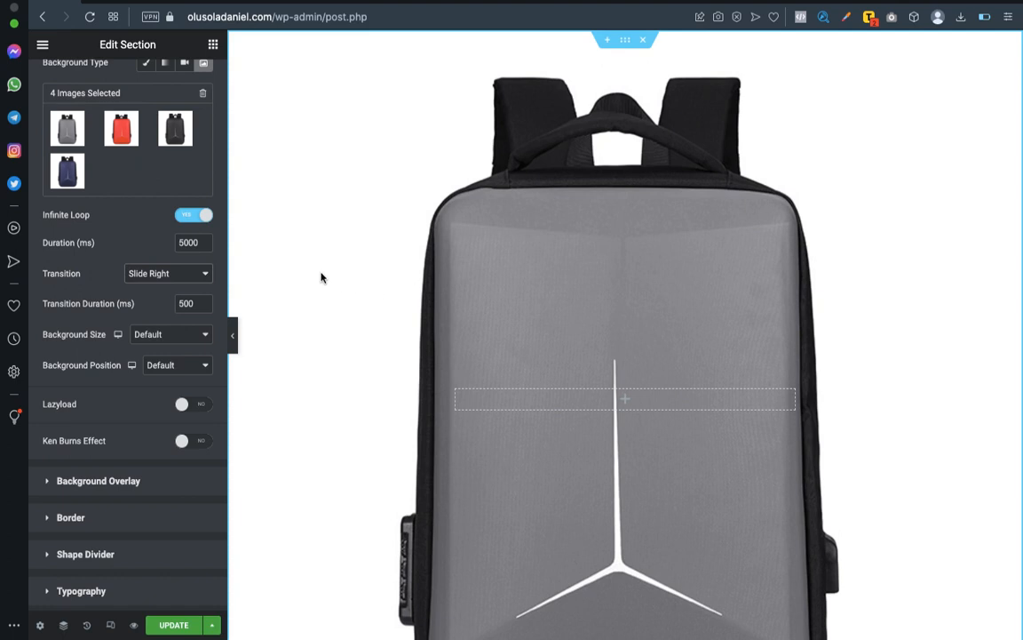
{"action": "scroll", "coordinate": [512, 233], "scroll_direction": "down", "scroll_amount": 5}
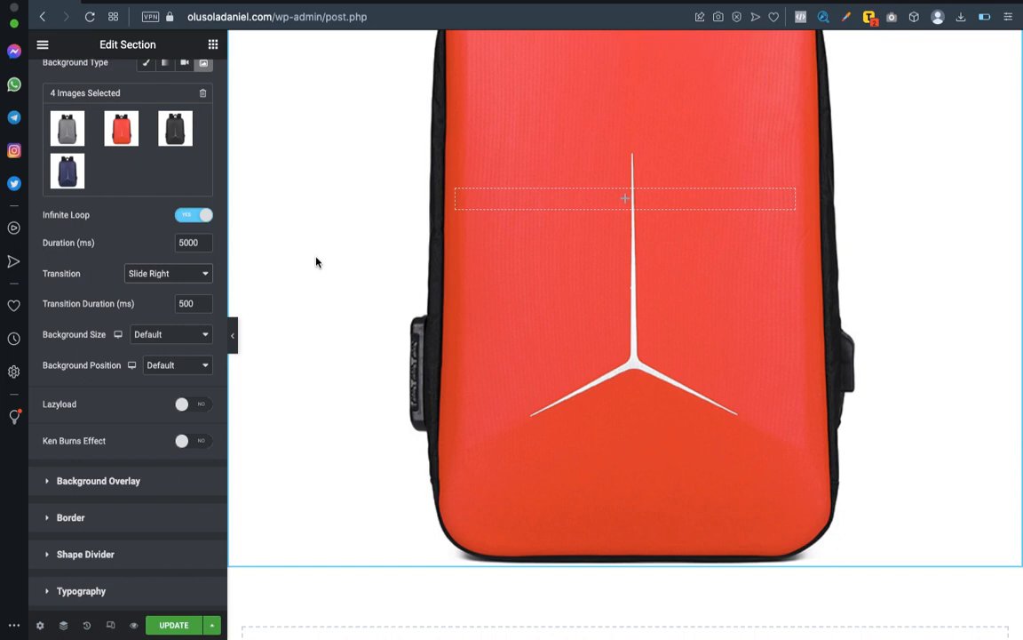
{"action": "left_click", "coordinate": [182, 273]}
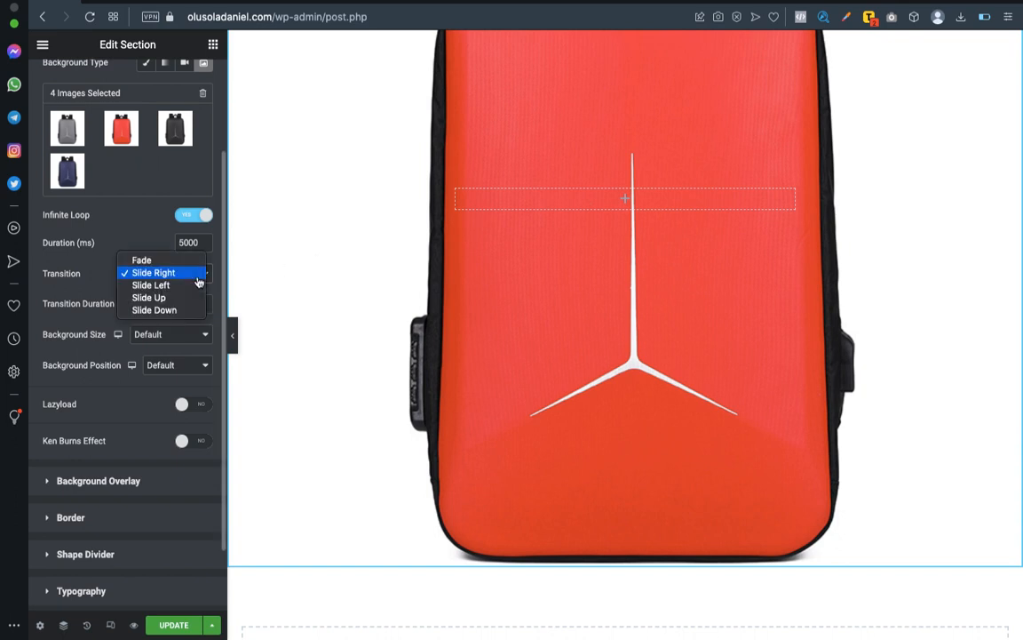
{"action": "left_click", "coordinate": [187, 286]}
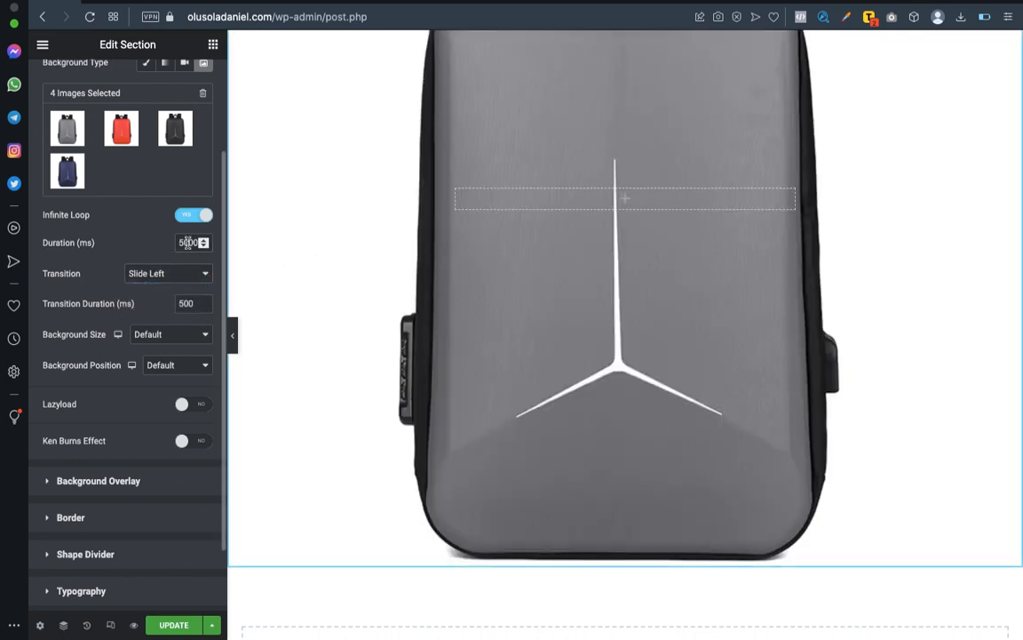
Set the slideshow's duration to 3000 ms and its transition duration to 1000 ms.
{"action": "type", "text": "100"}
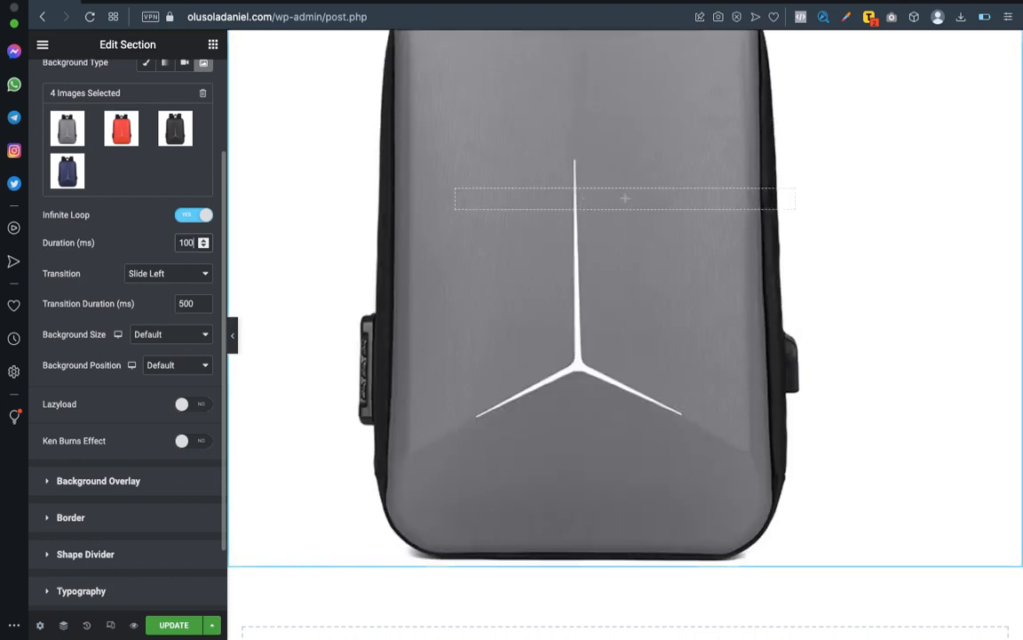
{"action": "type", "text": "0"}
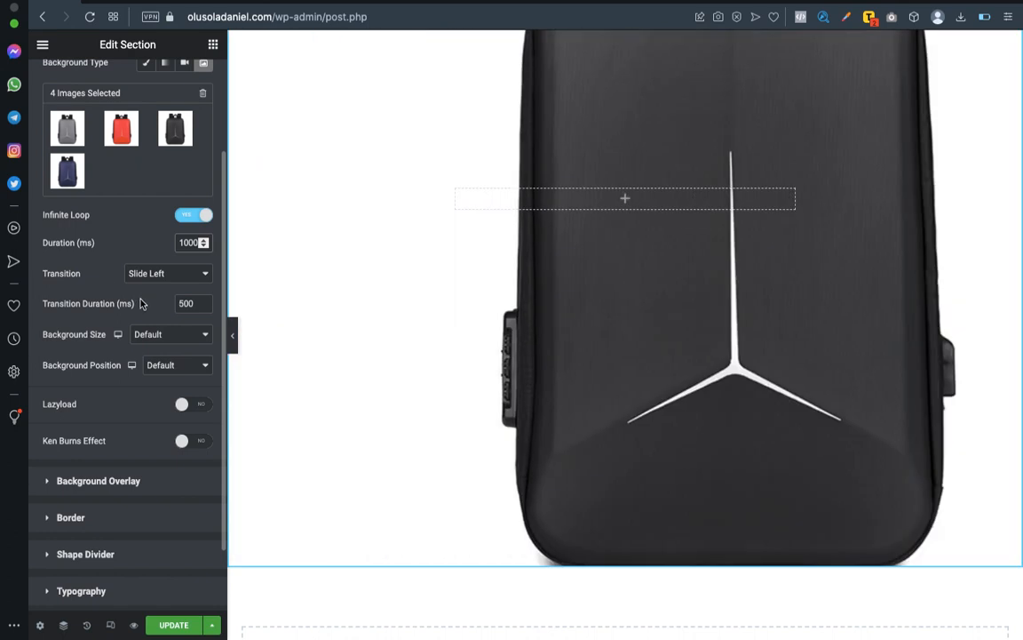
{"action": "double_click", "coordinate": [186, 242]}
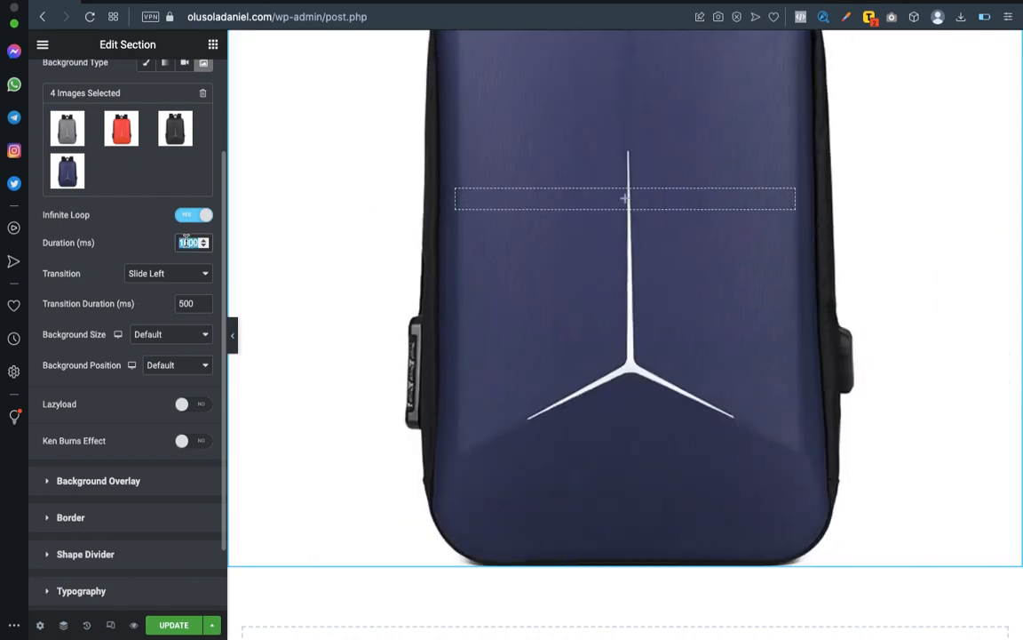
{"action": "type", "text": "3000"}
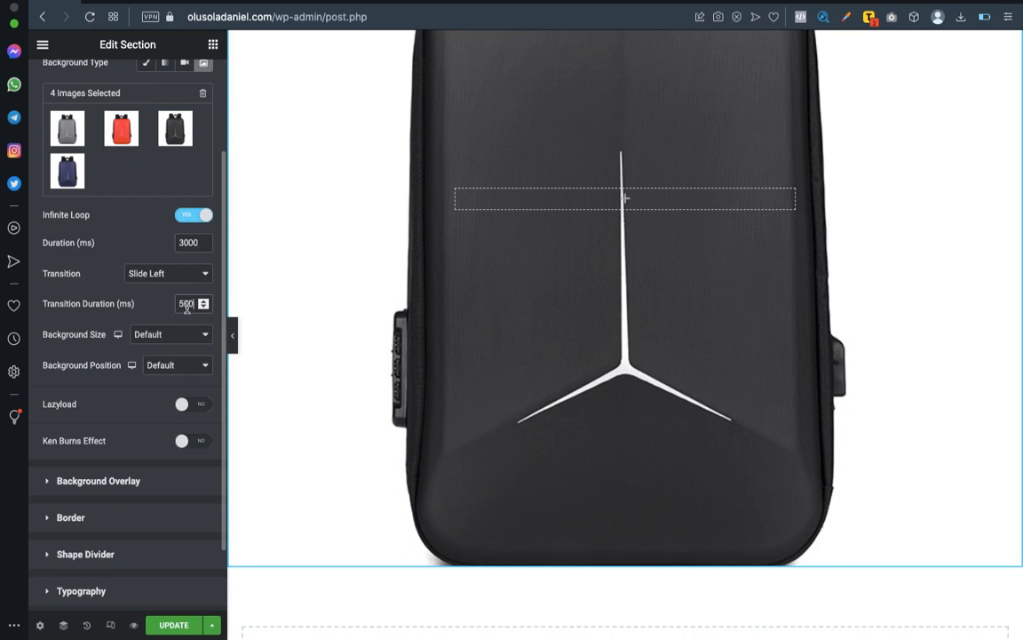
{"action": "type", "text": "1000"}
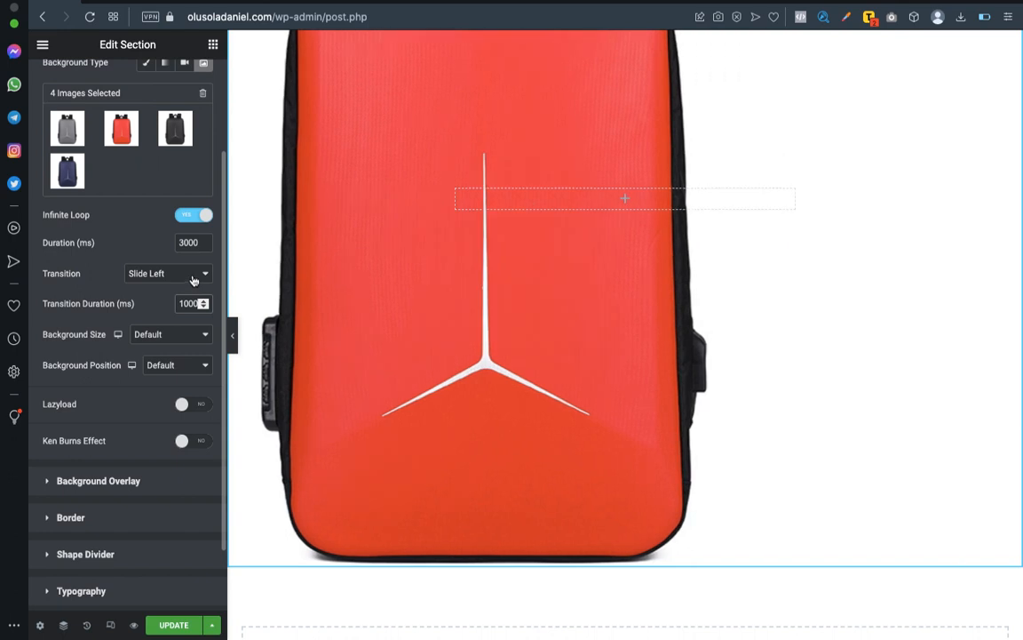
{"action": "left_click", "coordinate": [194, 277]}
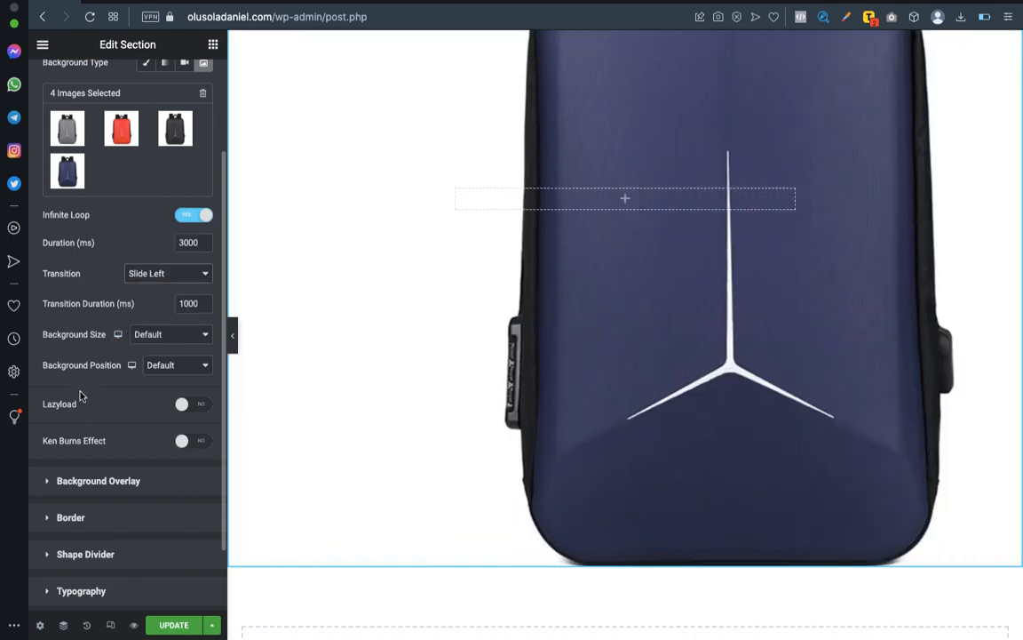
Set the slideshow's background size to Contain and check the slides in the section.
{"action": "left_click", "coordinate": [173, 334]}
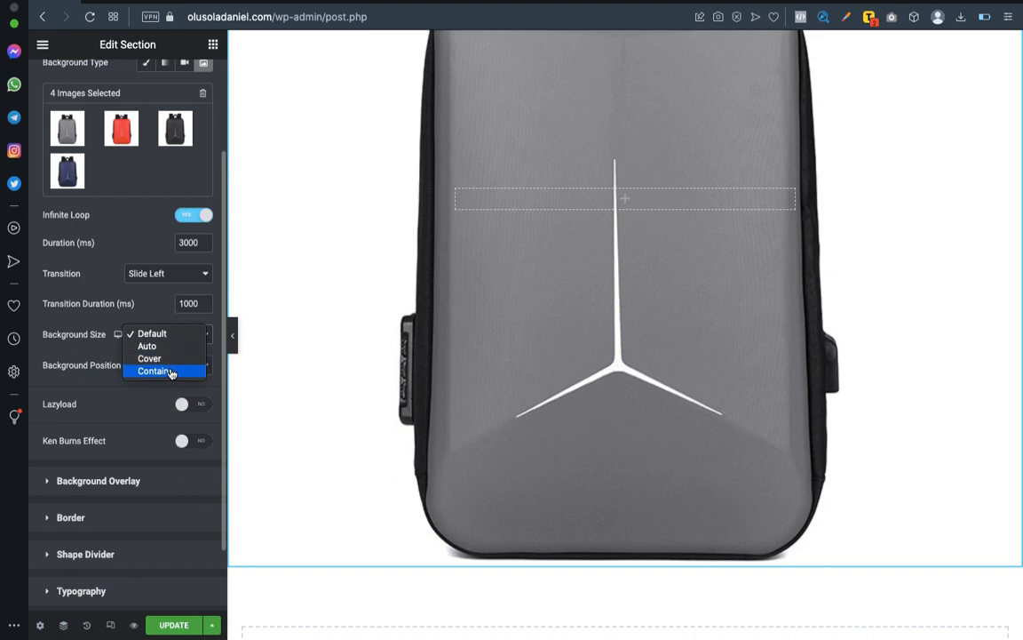
{"action": "left_click", "coordinate": [171, 371]}
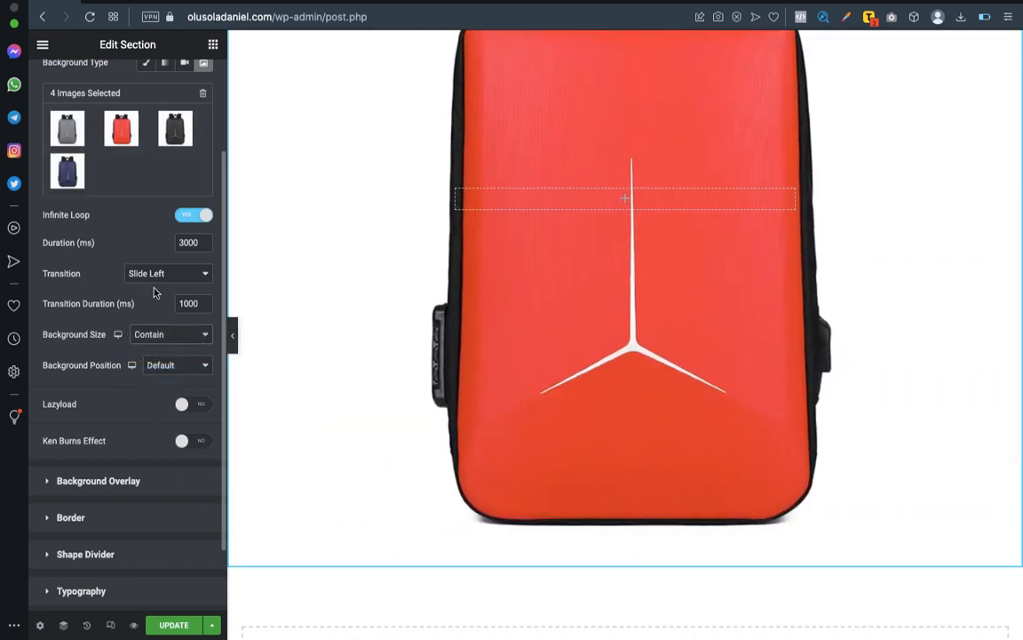
{"action": "scroll", "coordinate": [155, 323], "scroll_direction": "up", "scroll_amount": 1}
{"action": "scroll", "coordinate": [528, 315], "scroll_direction": "up", "scroll_amount": 1}
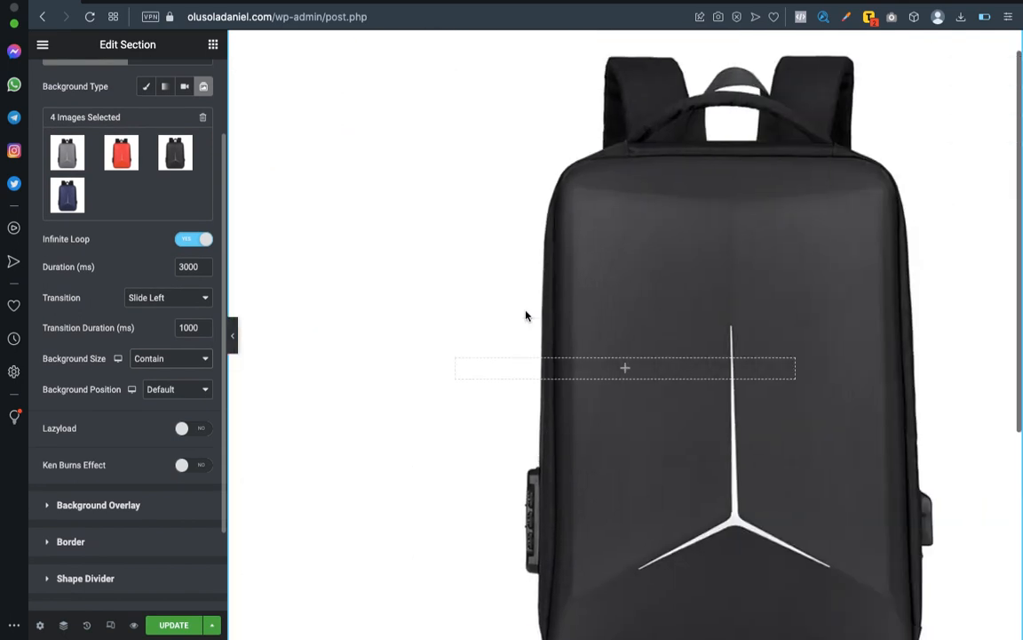
Try the Cover background size on the slideshow, and return it to Contain.
{"action": "left_click", "coordinate": [180, 360]}
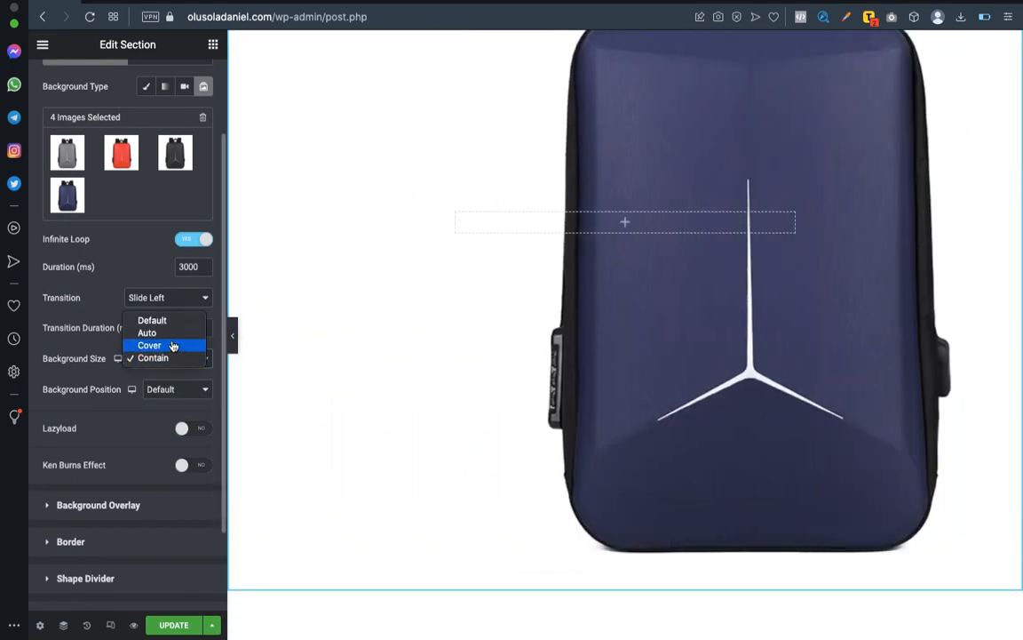
{"action": "left_click", "coordinate": [173, 346]}
{"action": "left_click", "coordinate": [174, 366]}
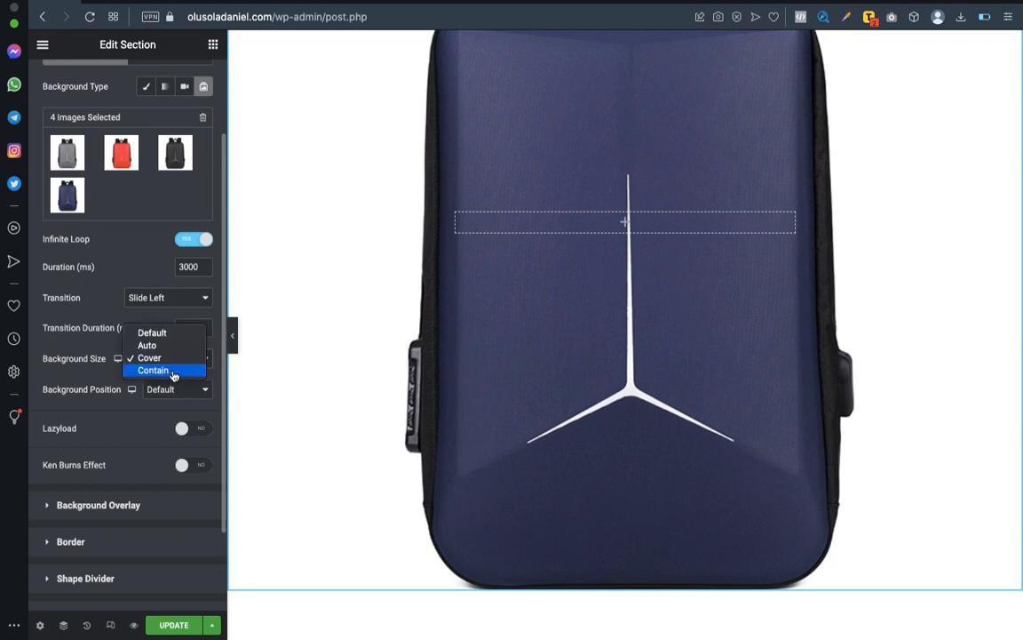
{"action": "left_click", "coordinate": [174, 370]}
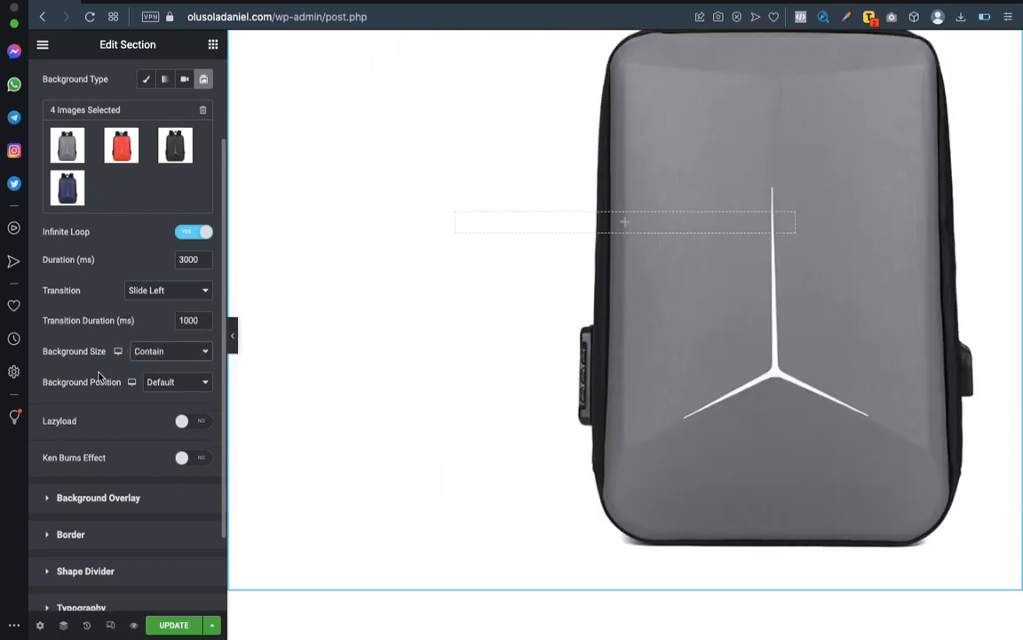
{"action": "scroll", "coordinate": [158, 371], "scroll_direction": "down", "scroll_amount": 1}
{"action": "left_click", "coordinate": [176, 358]}
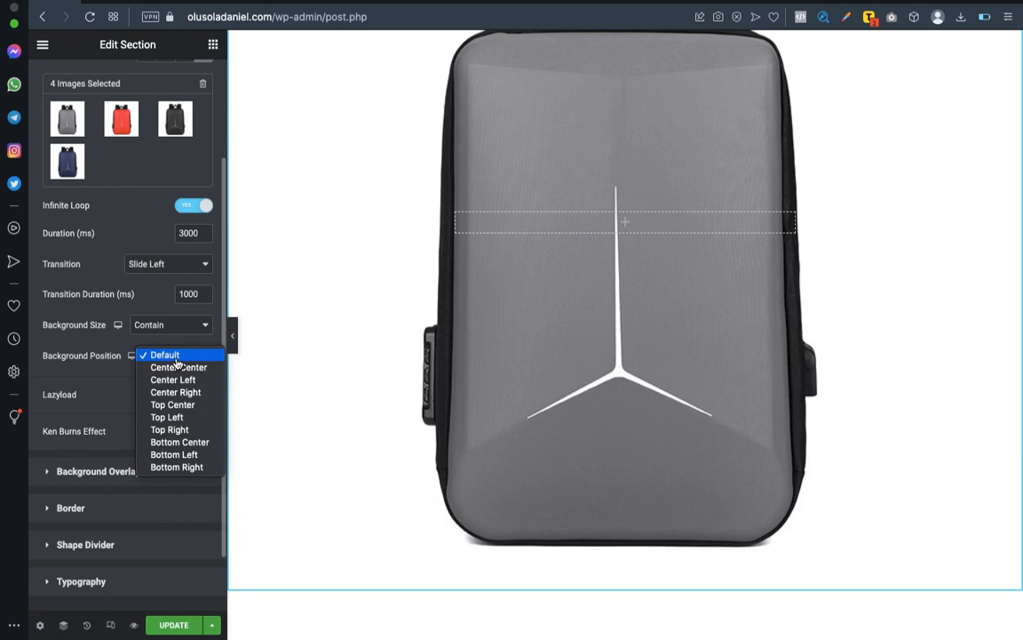
{"action": "left_click", "coordinate": [78, 331]}
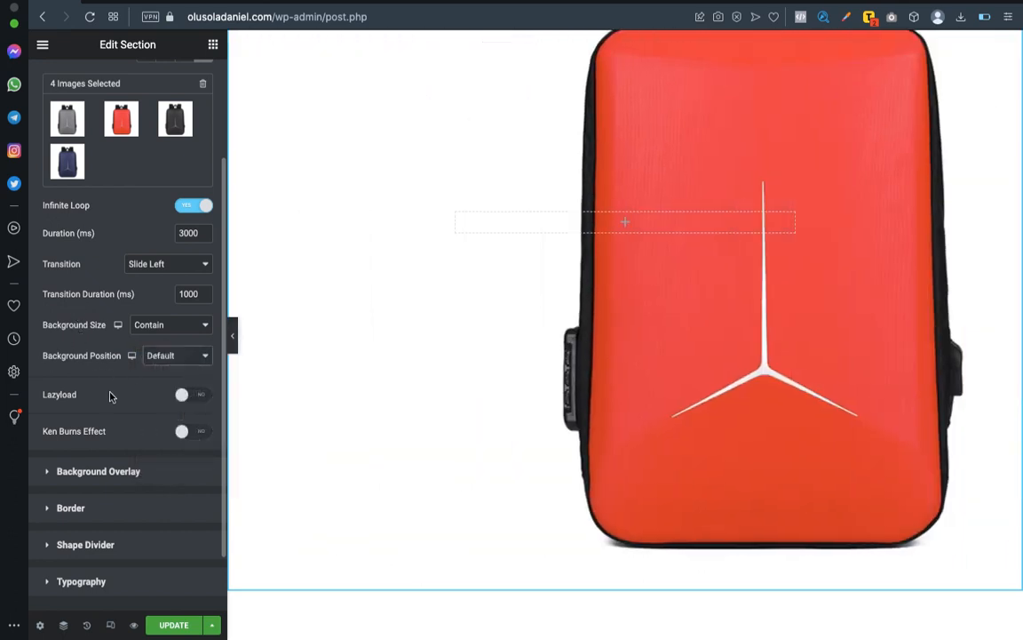
{"action": "scroll", "coordinate": [114, 401], "scroll_direction": "down", "scroll_amount": 2}
{"action": "scroll", "coordinate": [113, 406], "scroll_direction": "up", "scroll_amount": 4}
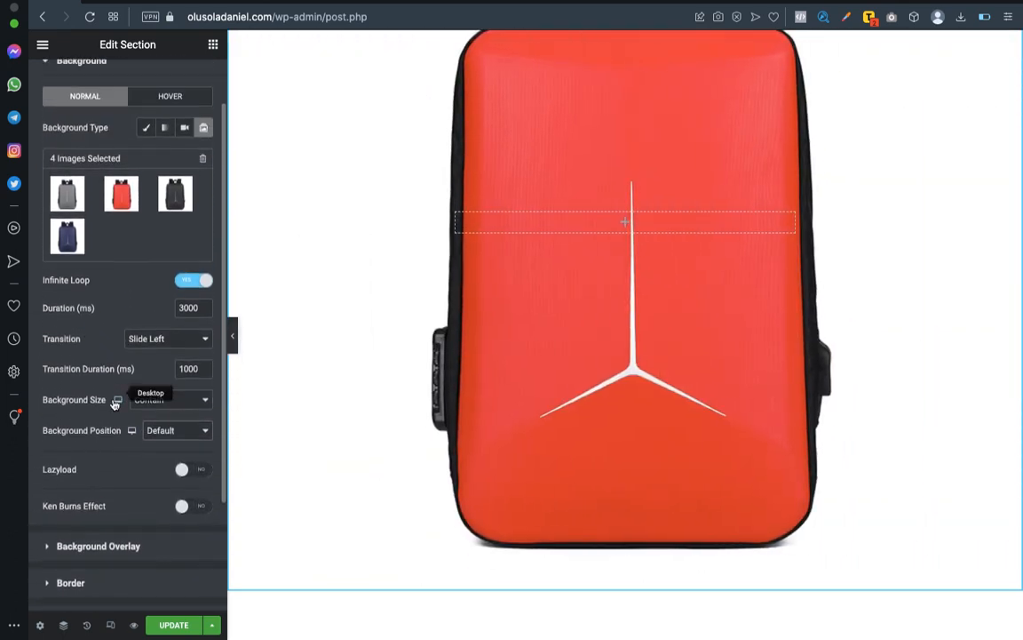
{"action": "scroll", "coordinate": [96, 411], "scroll_direction": "up", "scroll_amount": 1}
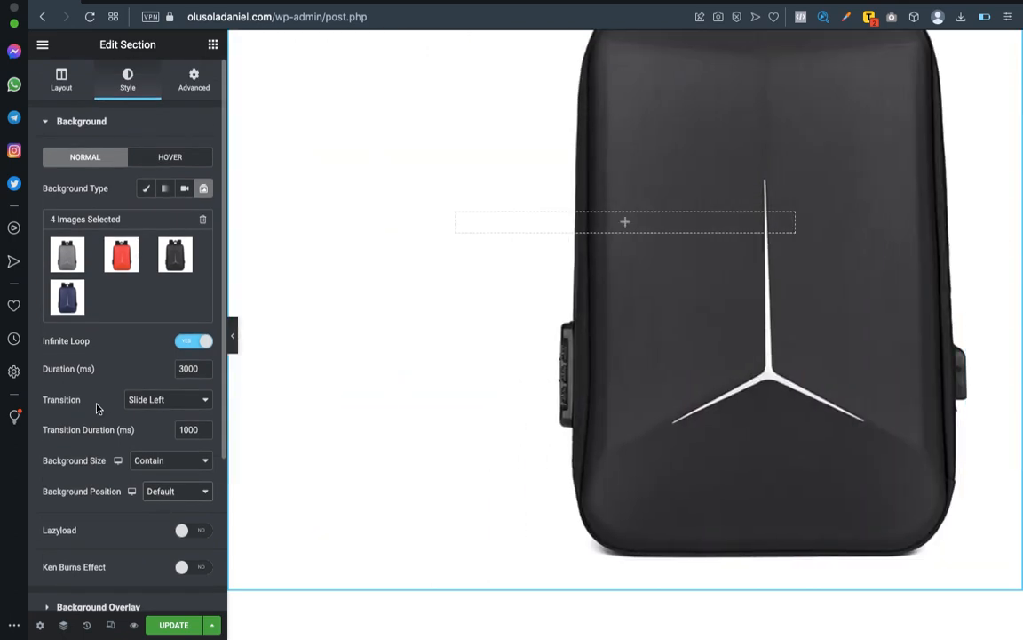
Reduce the section's minimum height to about 682 px so a whole backpack slide fits in view.
{"action": "left_click", "coordinate": [68, 84]}
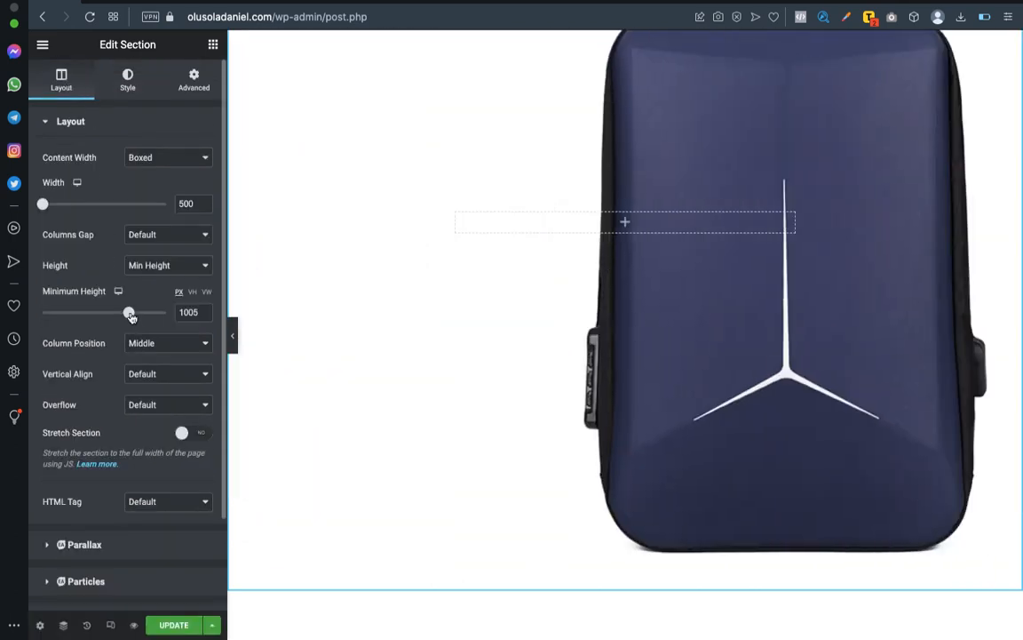
{"action": "left_click_drag", "start_coordinate": [127, 313], "coordinate": [108, 313]}
{"action": "scroll", "coordinate": [402, 308], "scroll_direction": "up", "scroll_amount": 4}
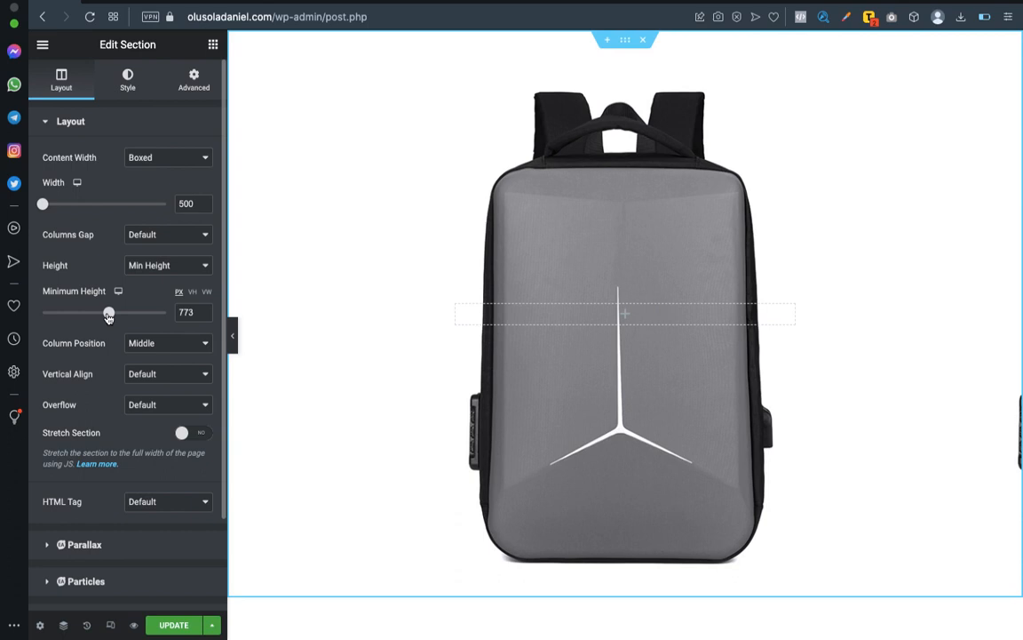
{"action": "left_click_drag", "start_coordinate": [108, 317], "coordinate": [103, 317]}
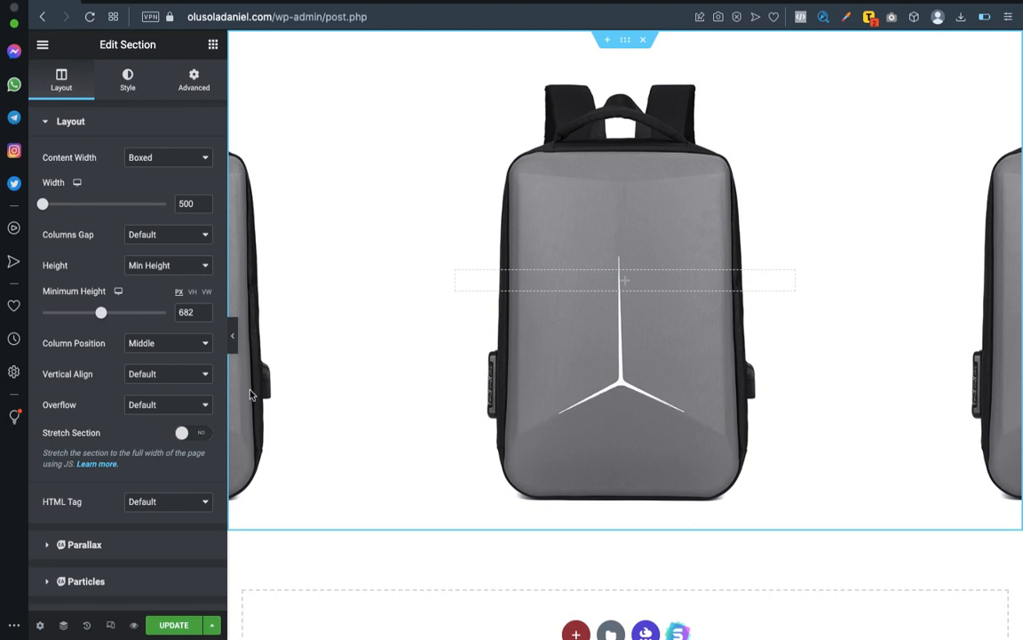
Set the slideshow's background size to Auto and raise the section's minimum height to about 756 px.
{"action": "left_click", "coordinate": [129, 82]}
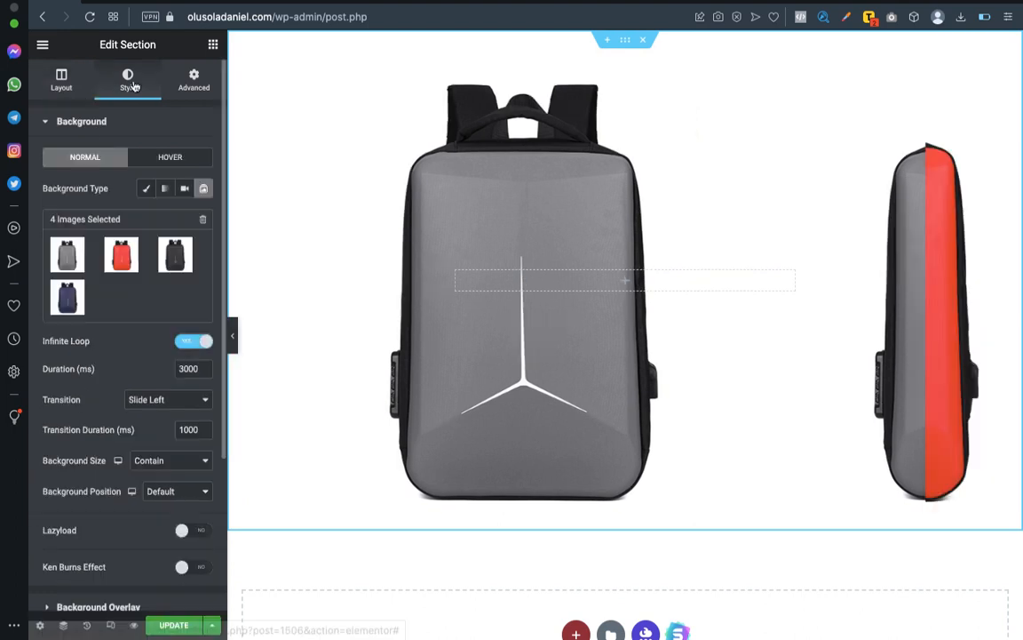
{"action": "left_click", "coordinate": [177, 463]}
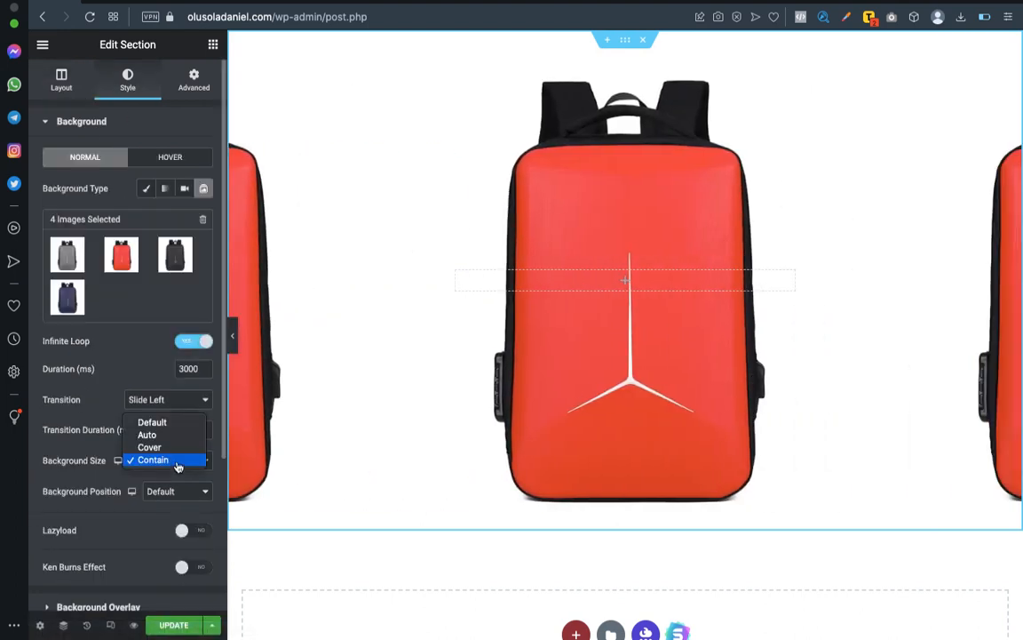
{"action": "left_click", "coordinate": [149, 434]}
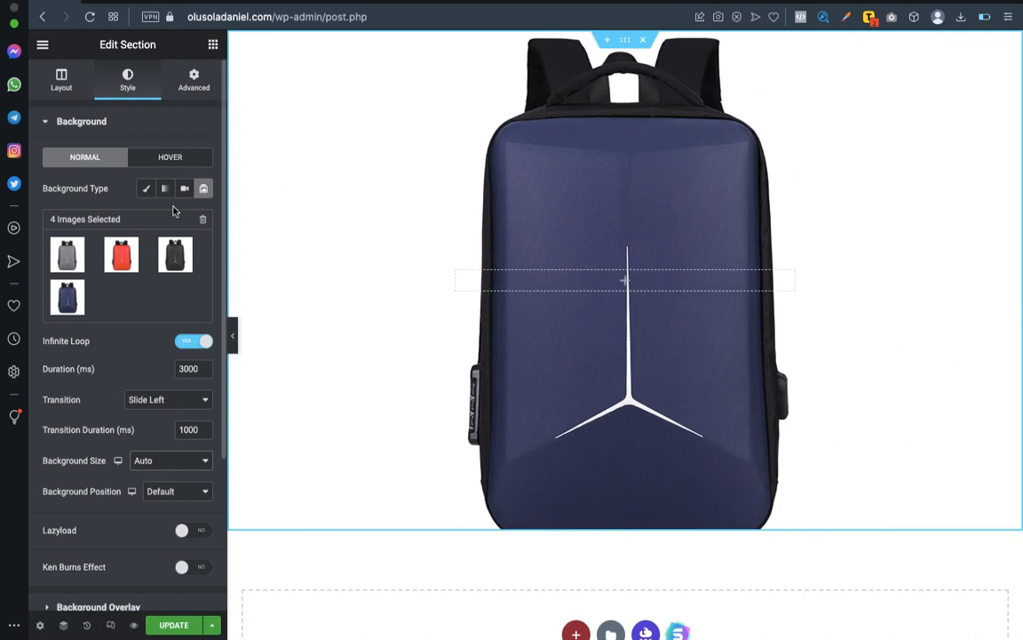
{"action": "left_click", "coordinate": [61, 80]}
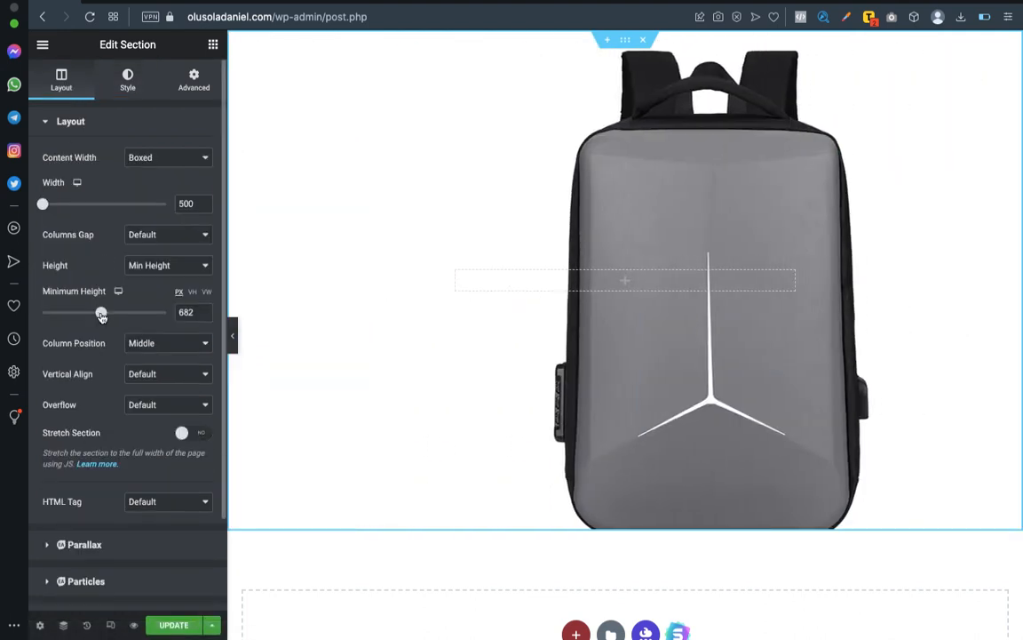
{"action": "left_click_drag", "start_coordinate": [100, 312], "coordinate": [107, 318]}
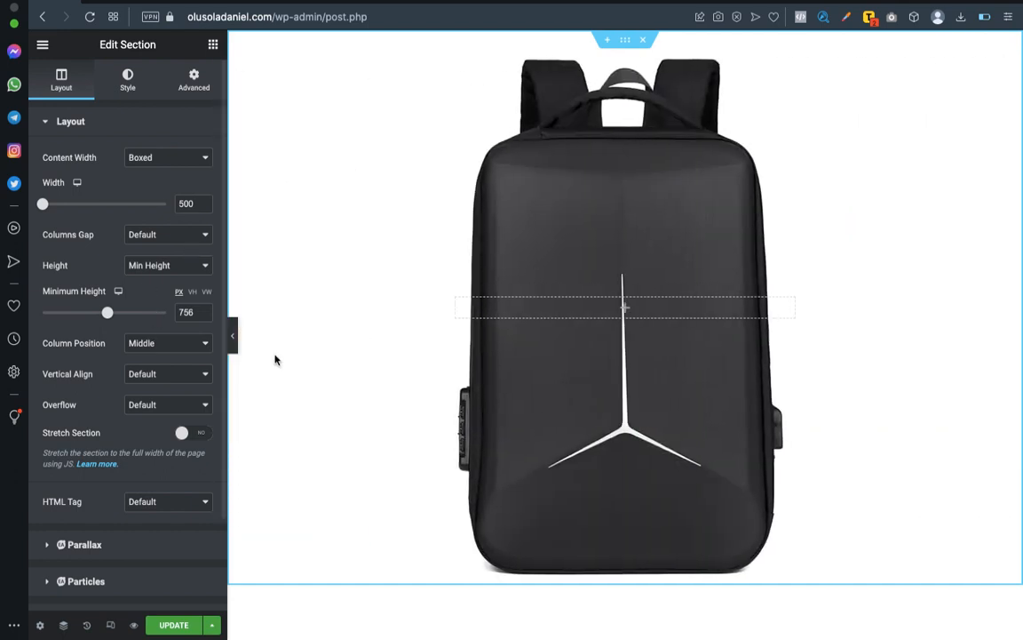
{"action": "scroll", "coordinate": [522, 281], "scroll_direction": "down", "scroll_amount": 2}
{"action": "scroll", "coordinate": [523, 280], "scroll_direction": "up", "scroll_amount": 2}
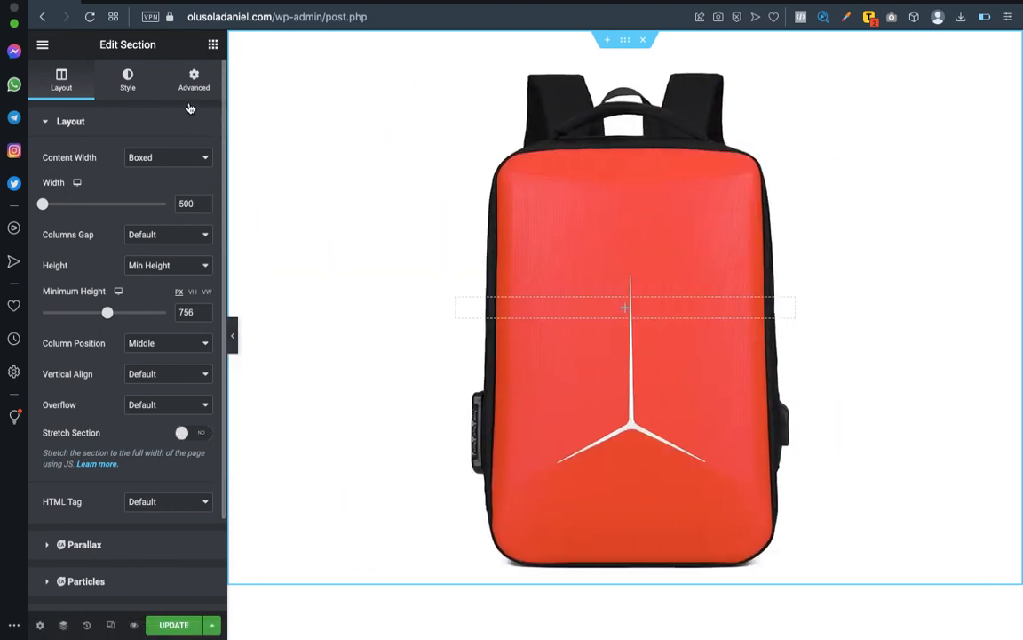
Add a Heading widget to the empty column of the backpack slideshow section.
{"action": "left_click", "coordinate": [212, 46]}
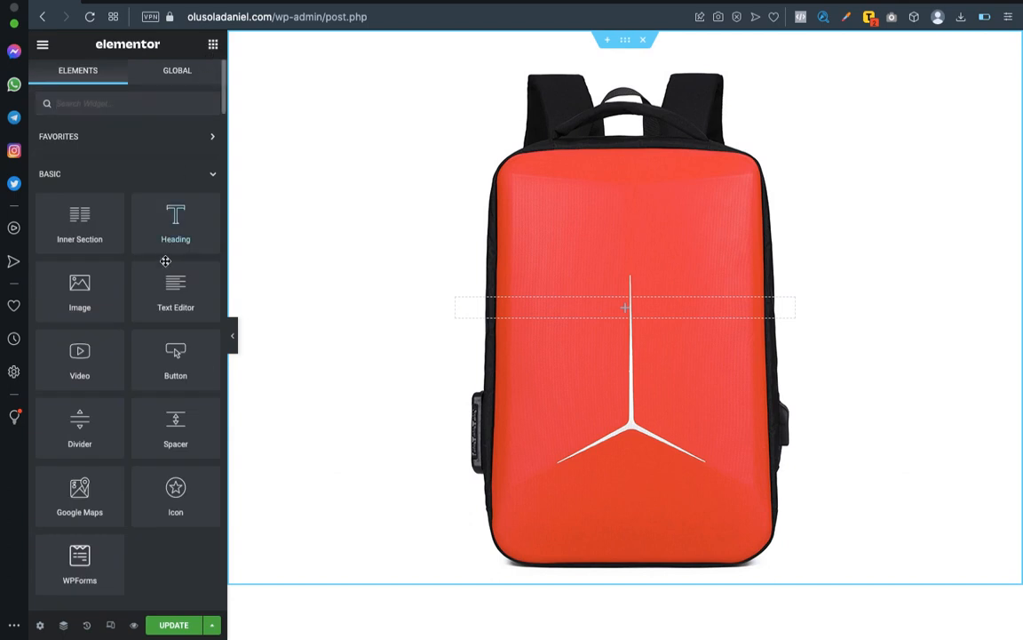
{"action": "left_click_drag", "start_coordinate": [175, 227], "coordinate": [632, 306]}
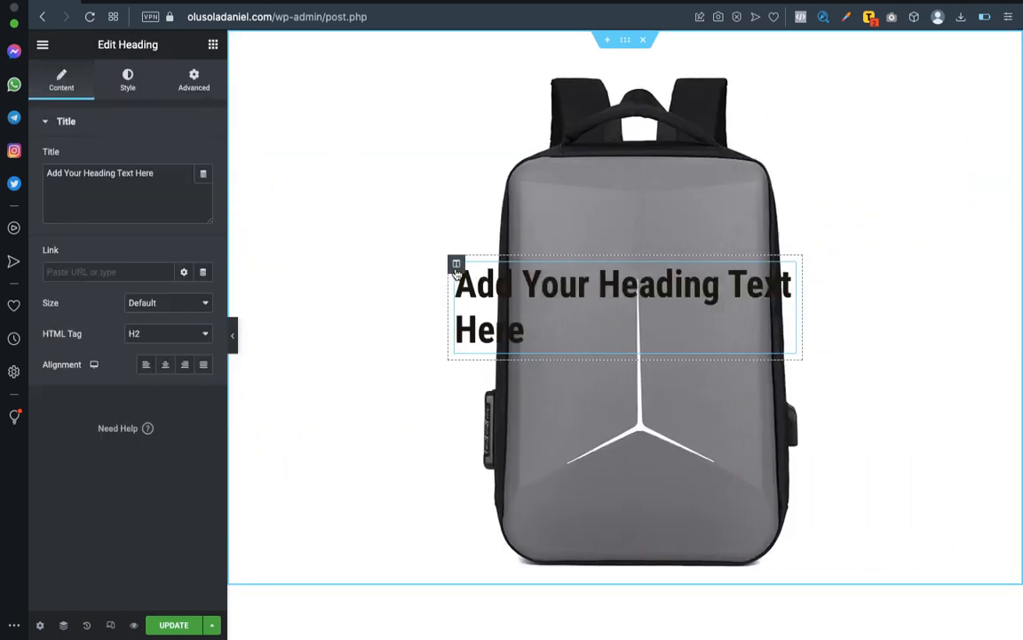
{"action": "left_click", "coordinate": [455, 266]}
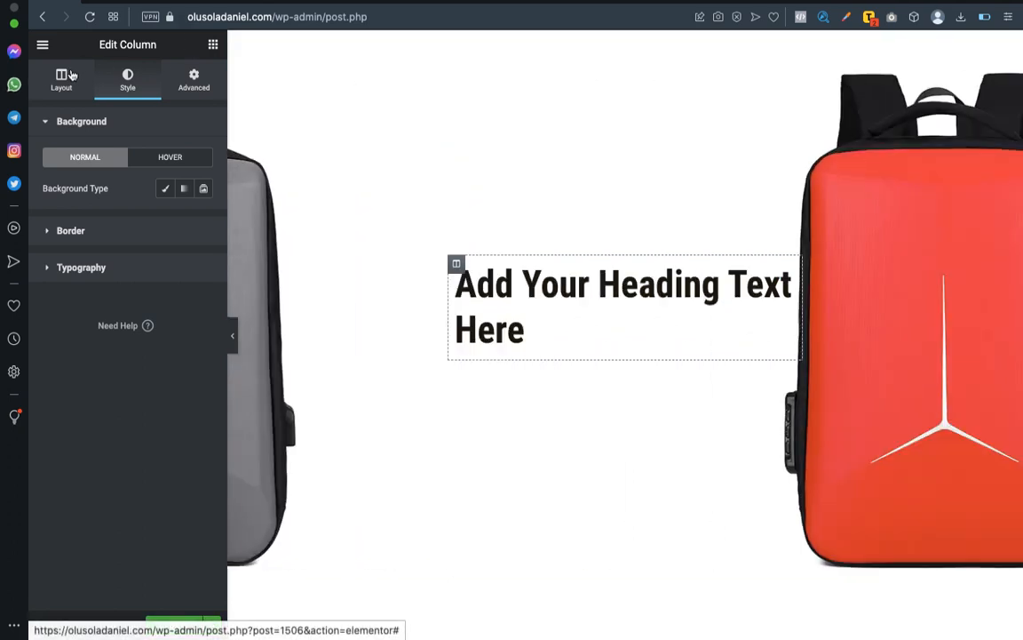
{"action": "left_click", "coordinate": [71, 76]}
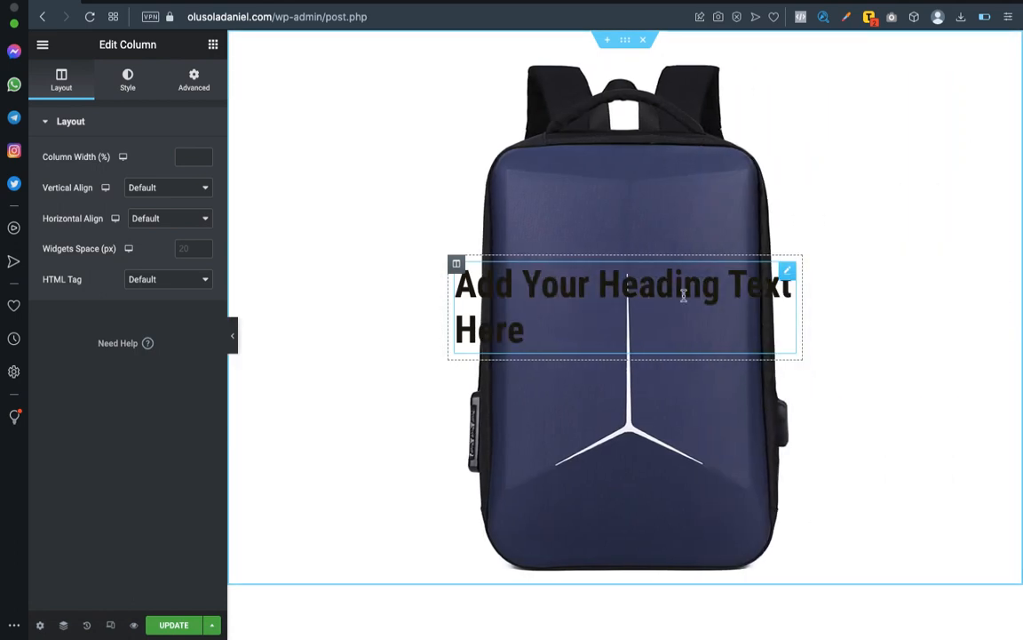
{"action": "left_click", "coordinate": [197, 82]}
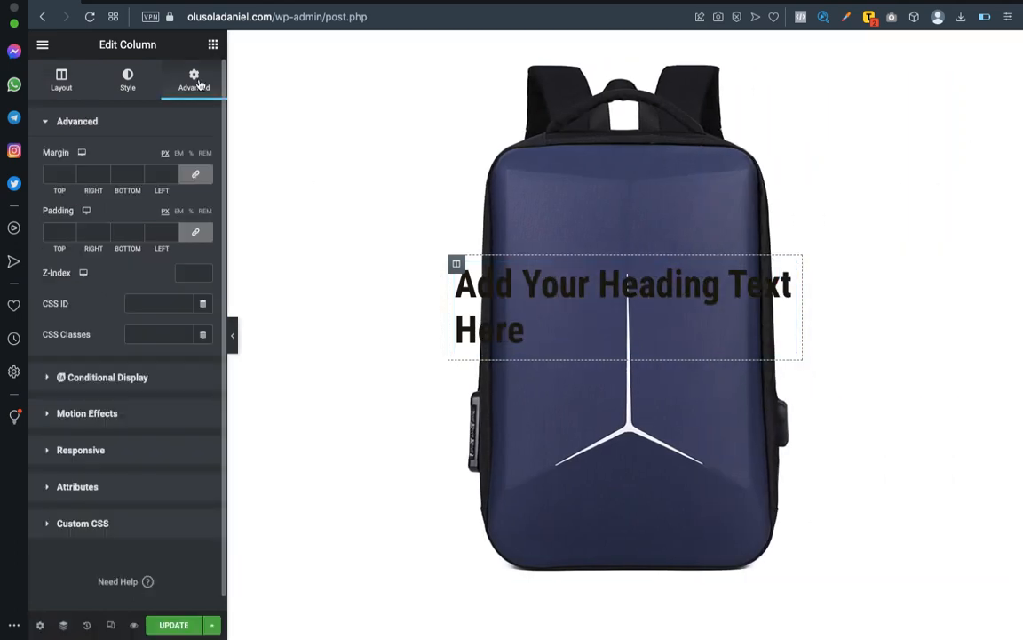
{"action": "left_click", "coordinate": [60, 89]}
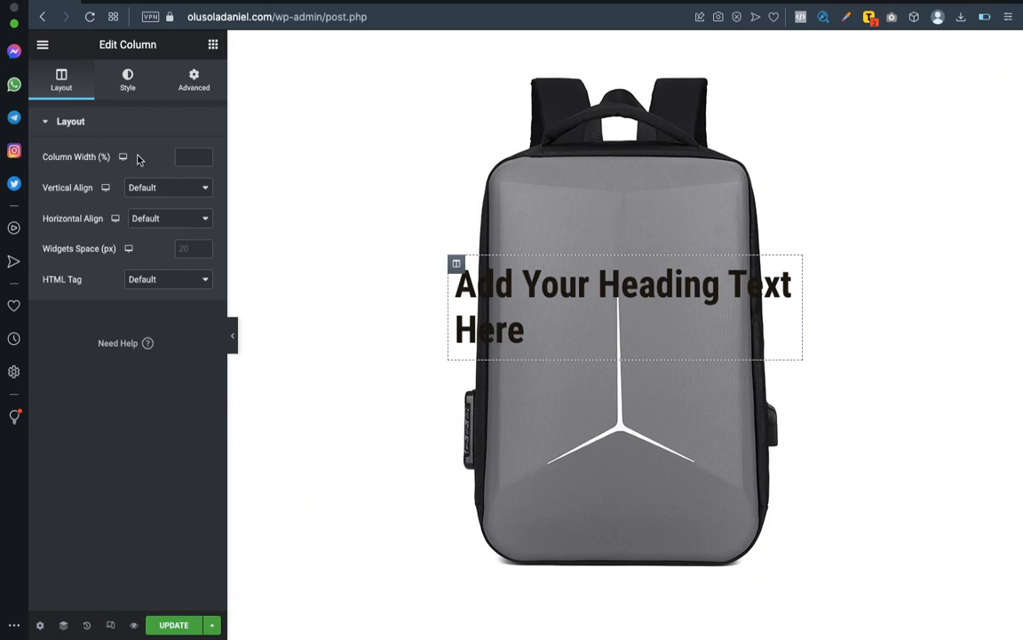
{"action": "left_click", "coordinate": [127, 81]}
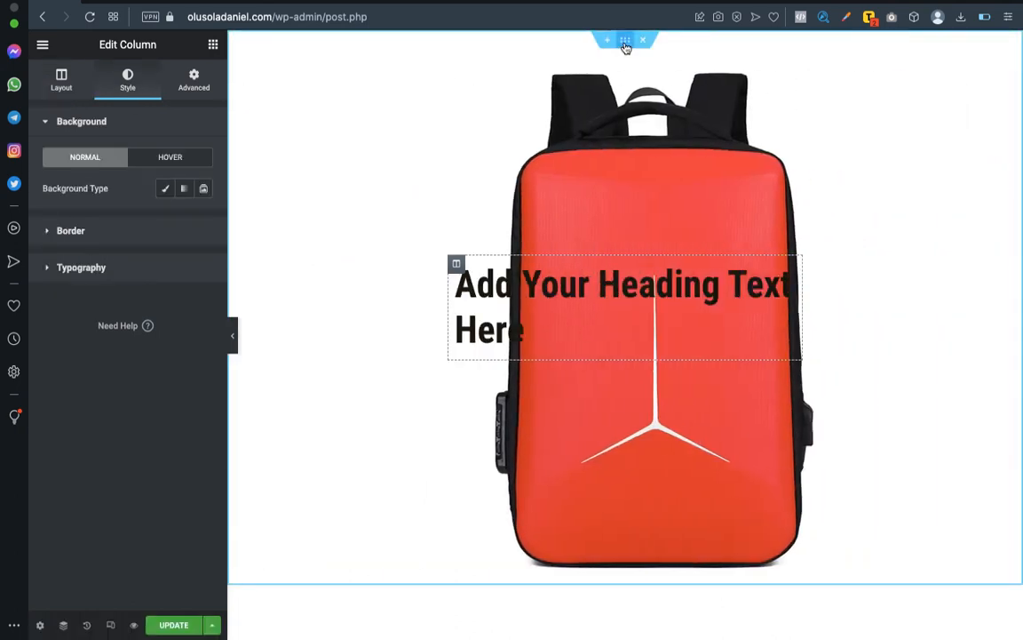
Increase the slideshow section's minimum height to about 789 px.
{"action": "left_click", "coordinate": [627, 44]}
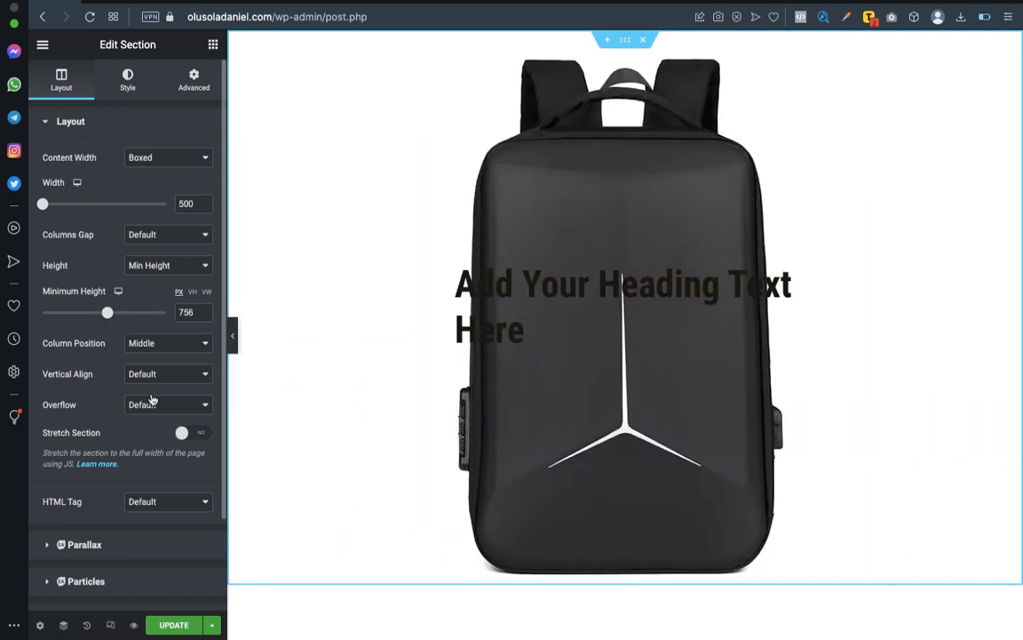
{"action": "left_click_drag", "start_coordinate": [95, 317], "coordinate": [111, 316]}
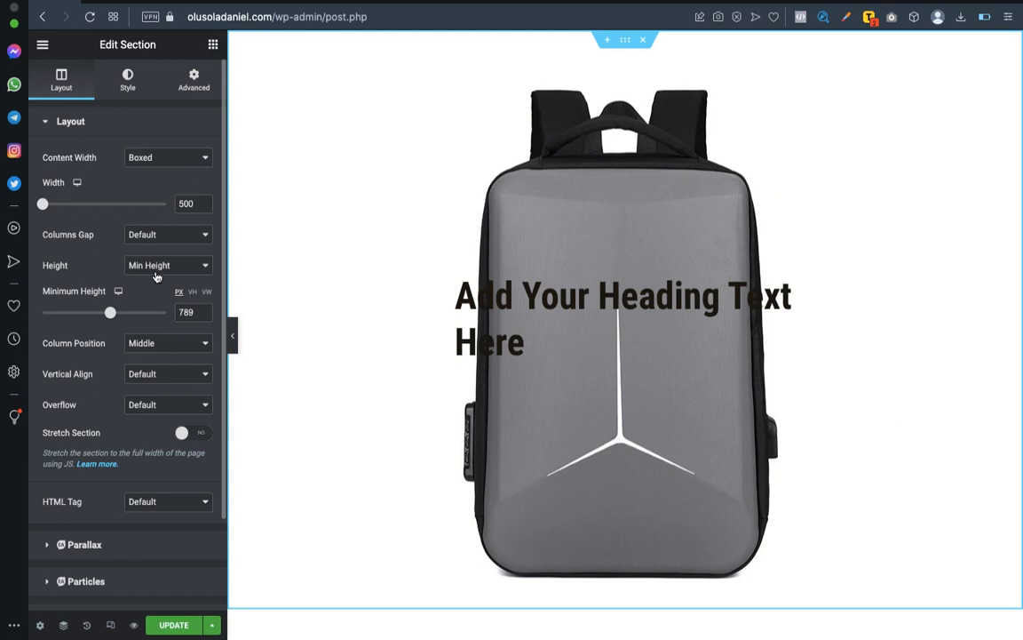
Try the Default height option on the section, and return it to Min Height.
{"action": "left_click", "coordinate": [155, 272]}
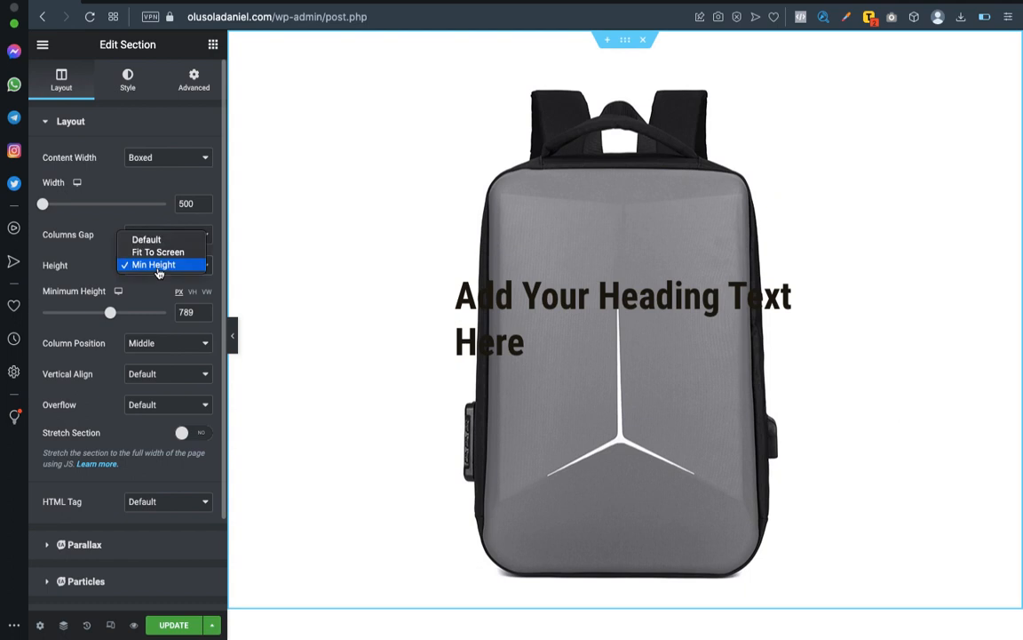
{"action": "left_click", "coordinate": [158, 242]}
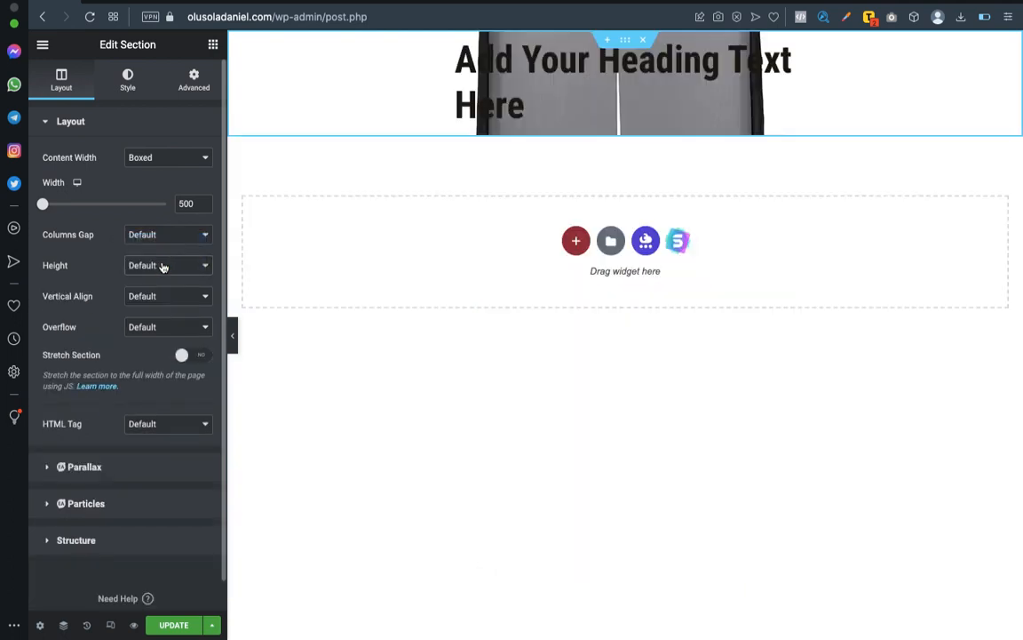
{"action": "left_click", "coordinate": [164, 266]}
{"action": "left_click", "coordinate": [163, 288]}
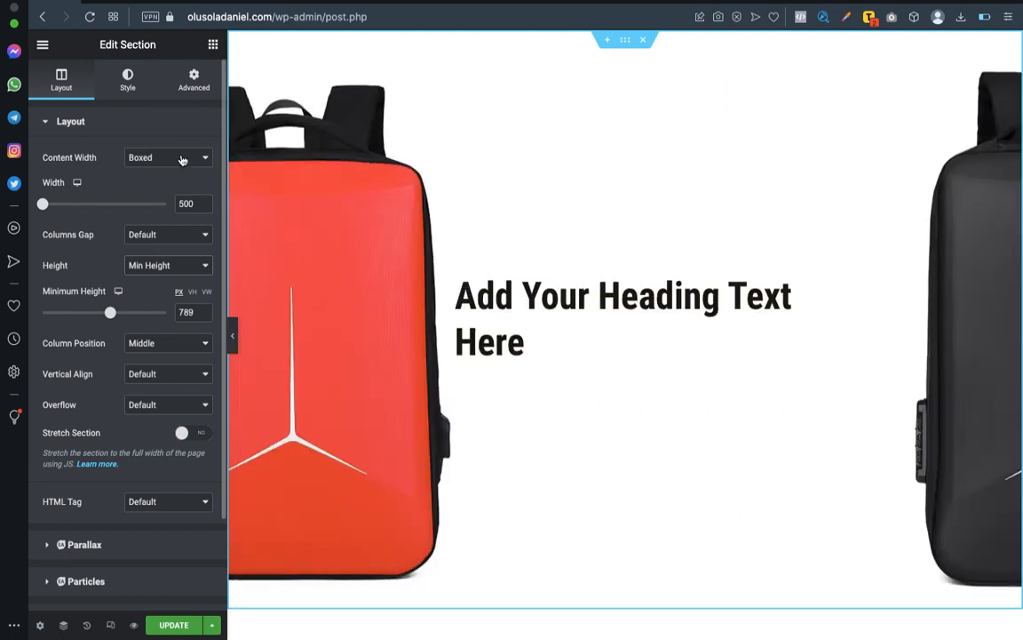
Set the slideshow section's content width to Full Width.
{"action": "left_click", "coordinate": [181, 157]}
{"action": "left_click", "coordinate": [181, 168]}
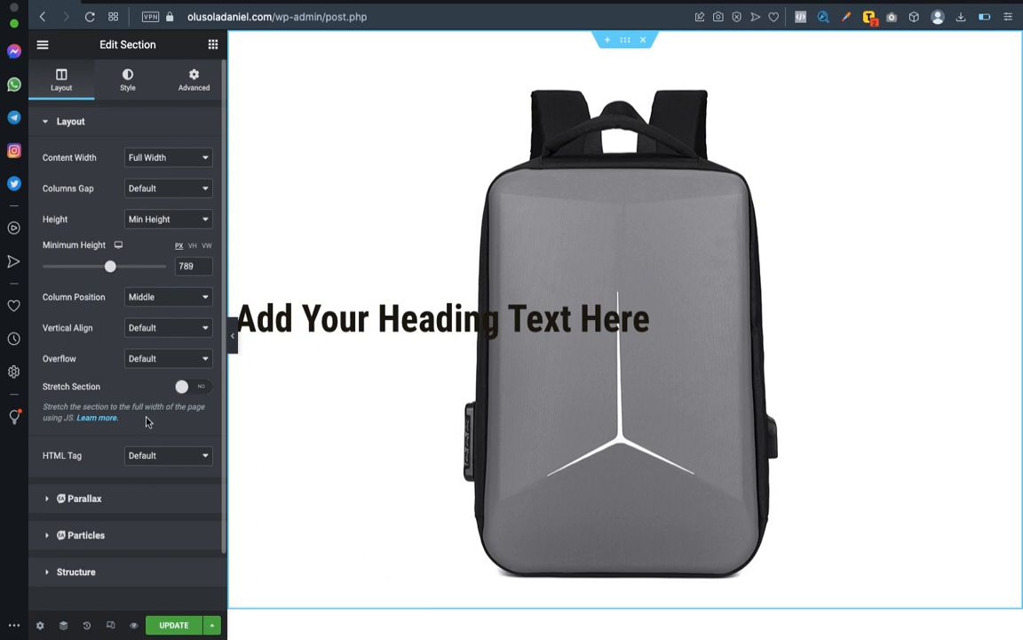
{"action": "scroll", "coordinate": [147, 421], "scroll_direction": "down", "scroll_amount": 1}
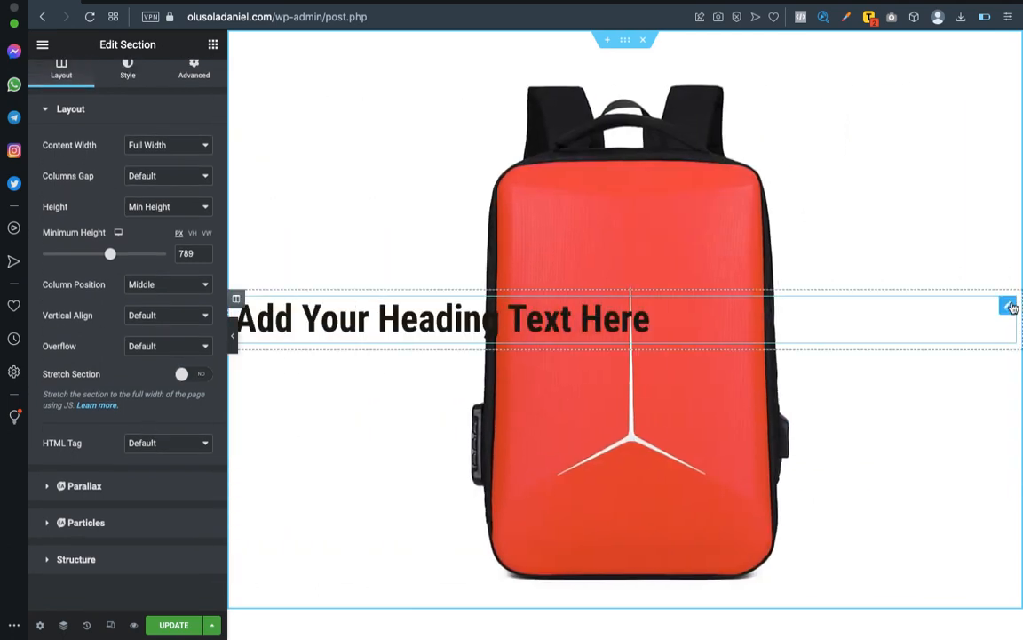
Center-align the placeholder heading over the backpack slideshow.
{"action": "left_click", "coordinate": [1010, 306]}
{"action": "left_click", "coordinate": [165, 365]}
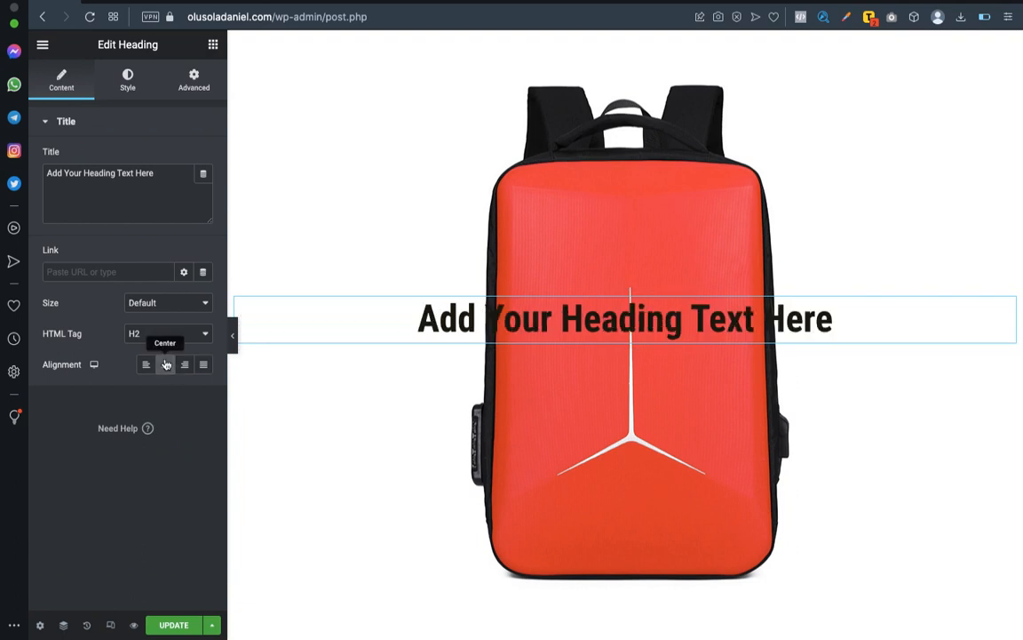
{"action": "scroll", "coordinate": [277, 316], "scroll_direction": "down", "scroll_amount": 1}
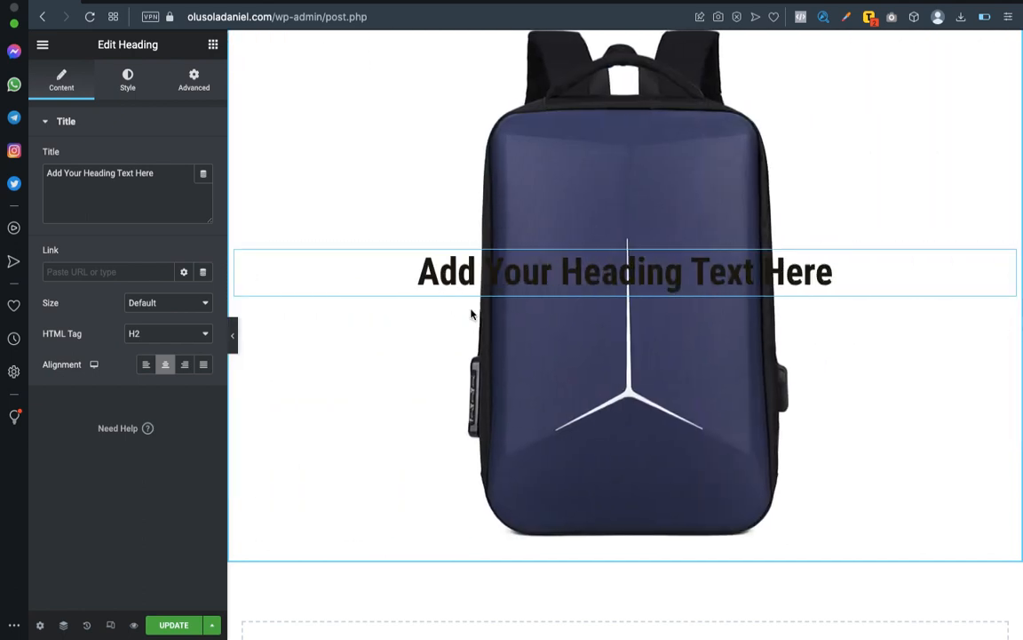
Switch to the Word outline, copy the heading "The New Water-Resistant Antitheft Backpack", and return to the Elementor heading.
{"action": "key", "text": "ctrl+Left"}
{"action": "scroll", "coordinate": [437, 297], "scroll_direction": "up", "scroll_amount": 5}
{"action": "scroll", "coordinate": [437, 297], "scroll_direction": "down", "scroll_amount": 1}
{"action": "scroll", "coordinate": [438, 297], "scroll_direction": "down", "scroll_amount": 6}
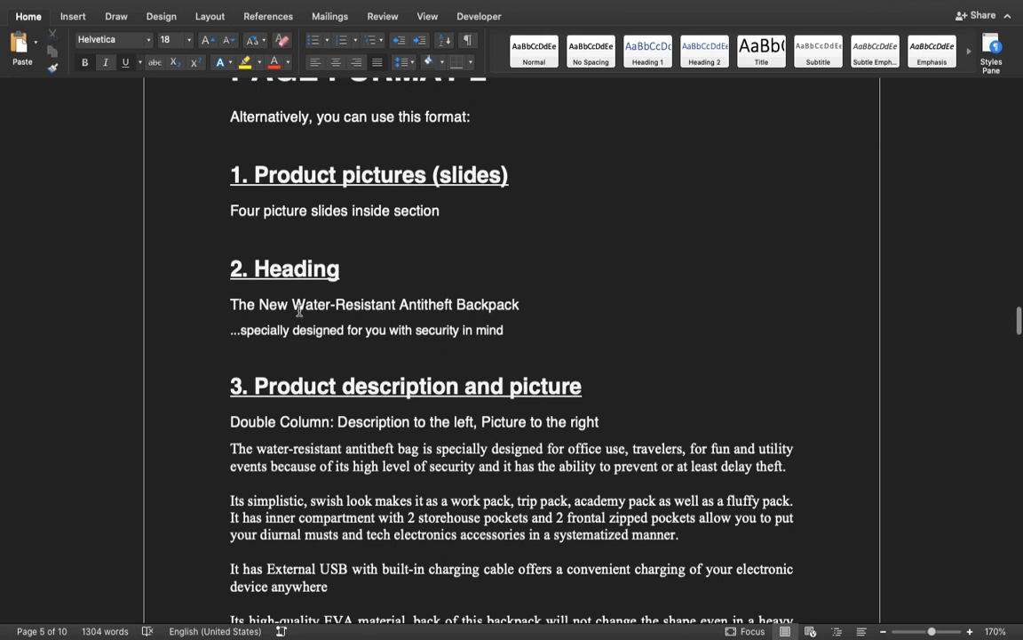
{"action": "left_click_drag", "start_coordinate": [232, 305], "coordinate": [518, 306]}
{"action": "key", "text": "super+c"}
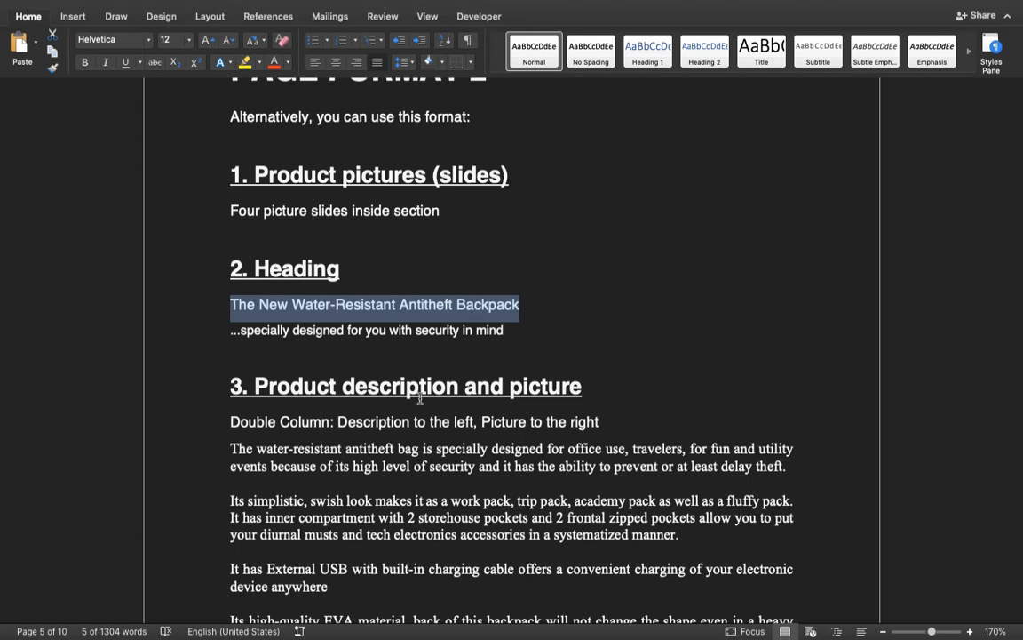
{"action": "key", "text": "ctrl+Right"}
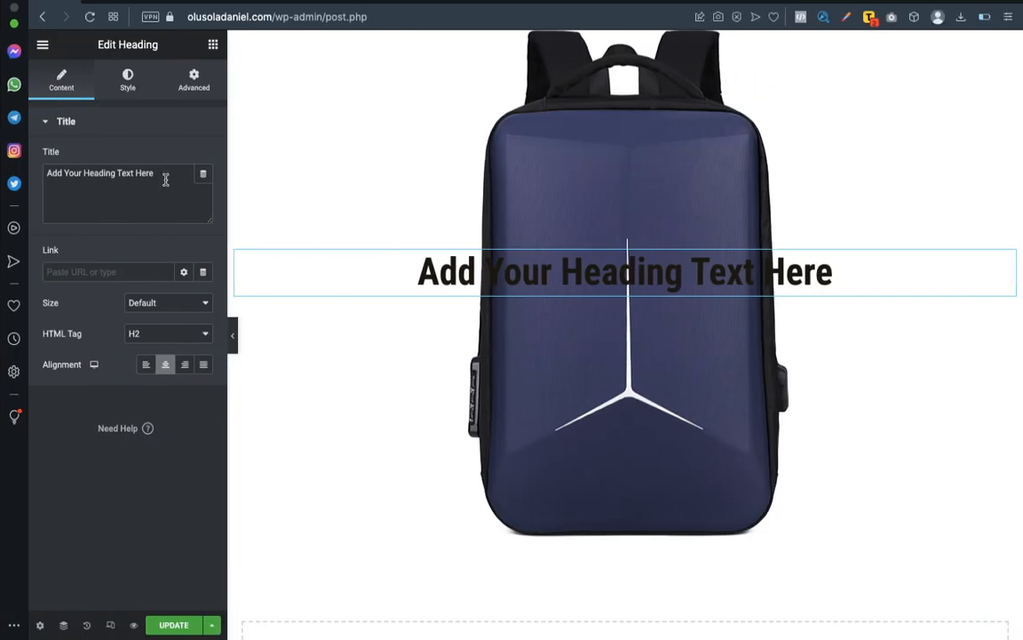
Replace the placeholder heading with "The New Water-Resistant Antitheft Backpack" and add a second, center-aligned heading directly below it.
{"action": "key", "text": "super+v"}
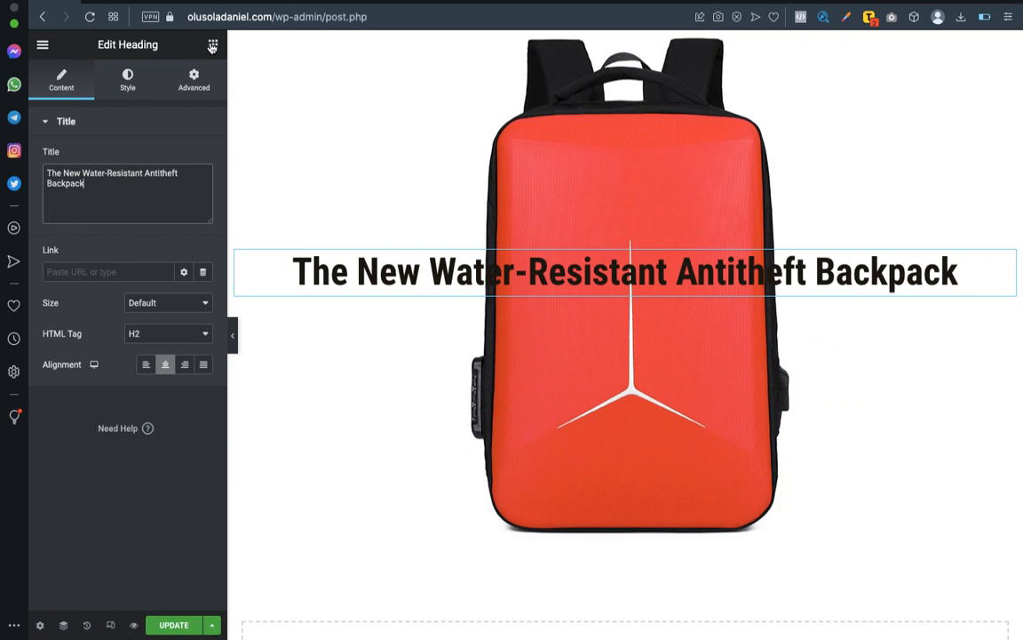
{"action": "left_click", "coordinate": [212, 45]}
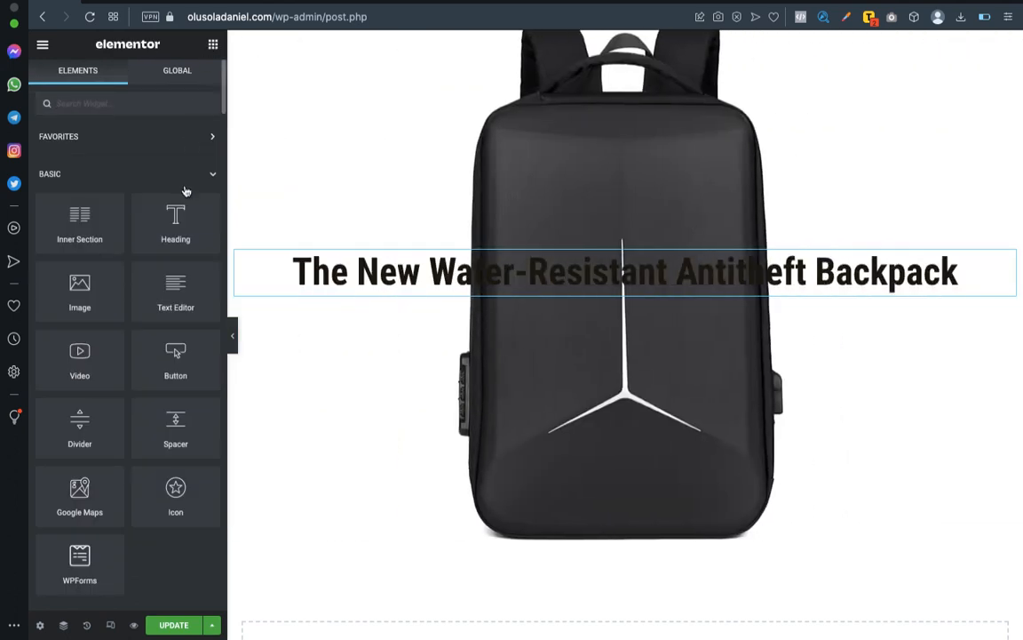
{"action": "left_click_drag", "start_coordinate": [548, 353], "coordinate": [622, 294]}
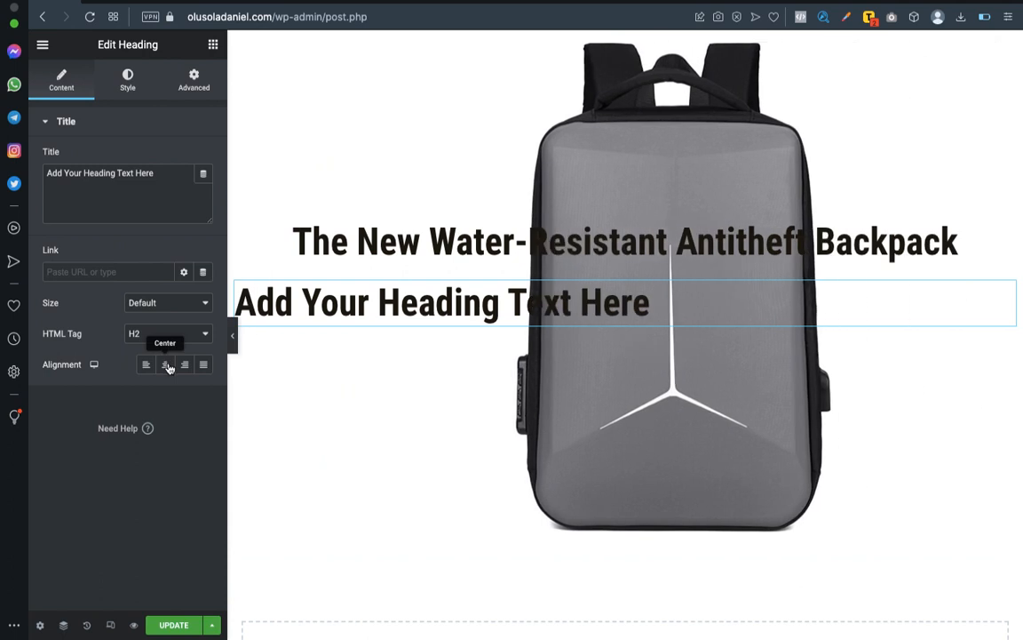
{"action": "left_click", "coordinate": [166, 364]}
Copy "...specially designed for you with security in mind" from the Word outline into the second heading's title in Elementor.
{"action": "key", "text": "ctrl+Left"}
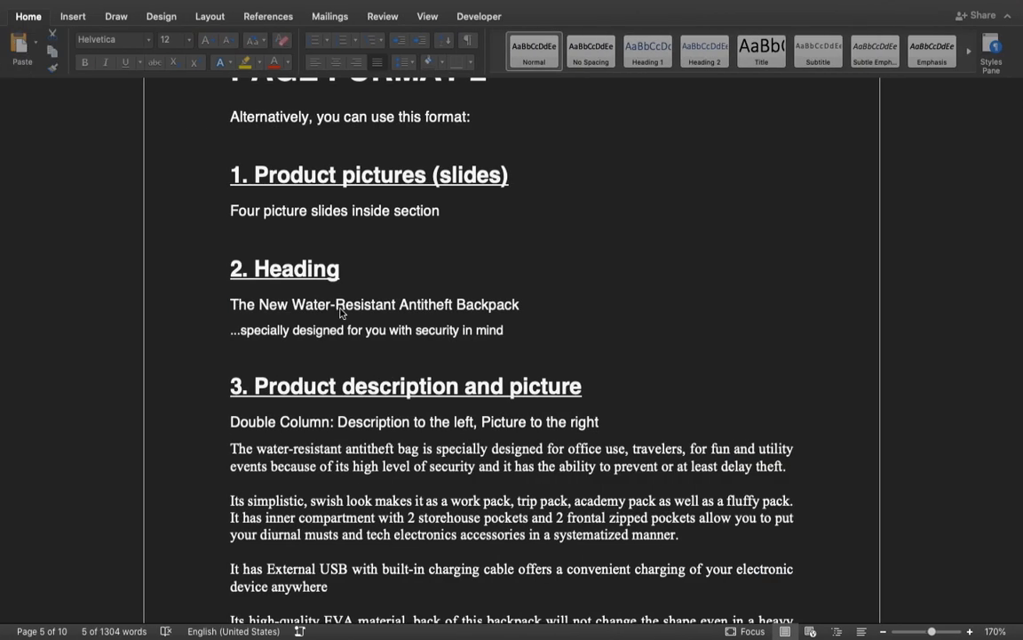
{"action": "scroll", "coordinate": [427, 226], "scroll_direction": "up", "scroll_amount": 1}
{"action": "scroll", "coordinate": [300, 293], "scroll_direction": "down", "scroll_amount": 2}
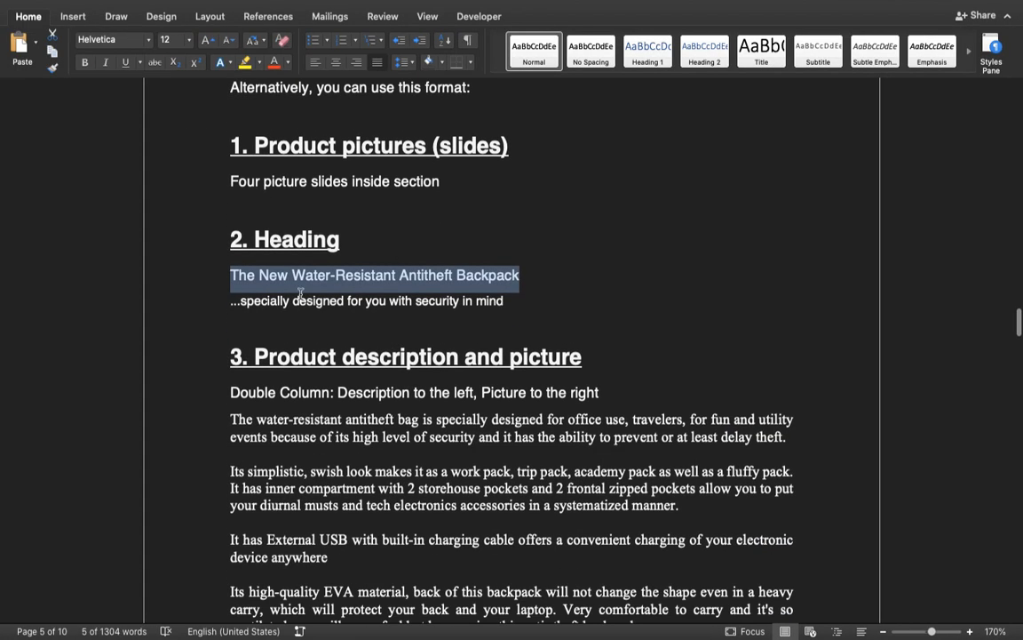
{"action": "left_click_drag", "start_coordinate": [230, 308], "coordinate": [442, 304]}
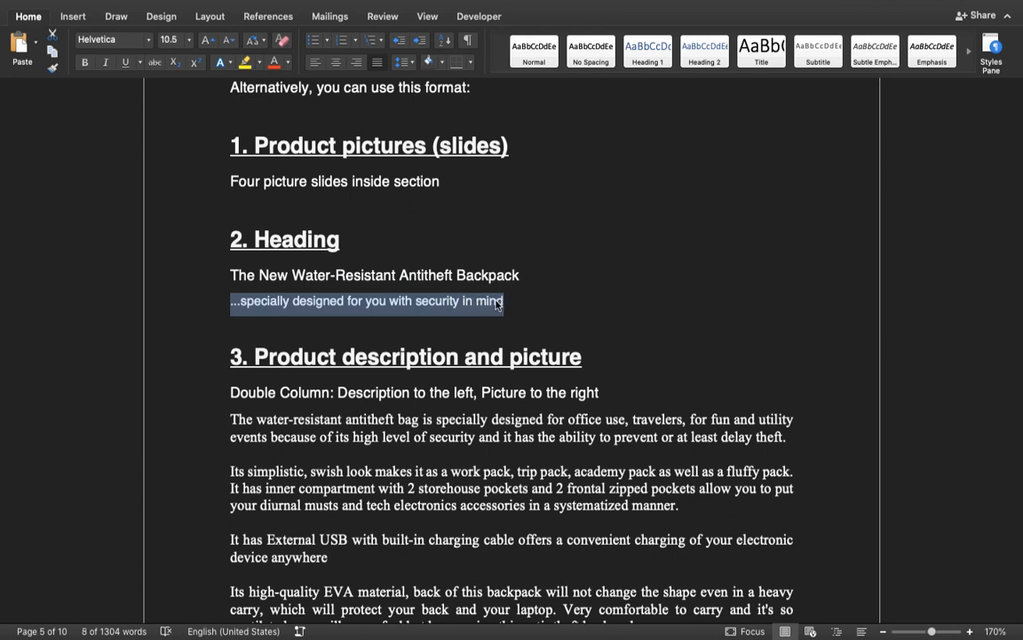
{"action": "key", "text": "ctrl+Right"}
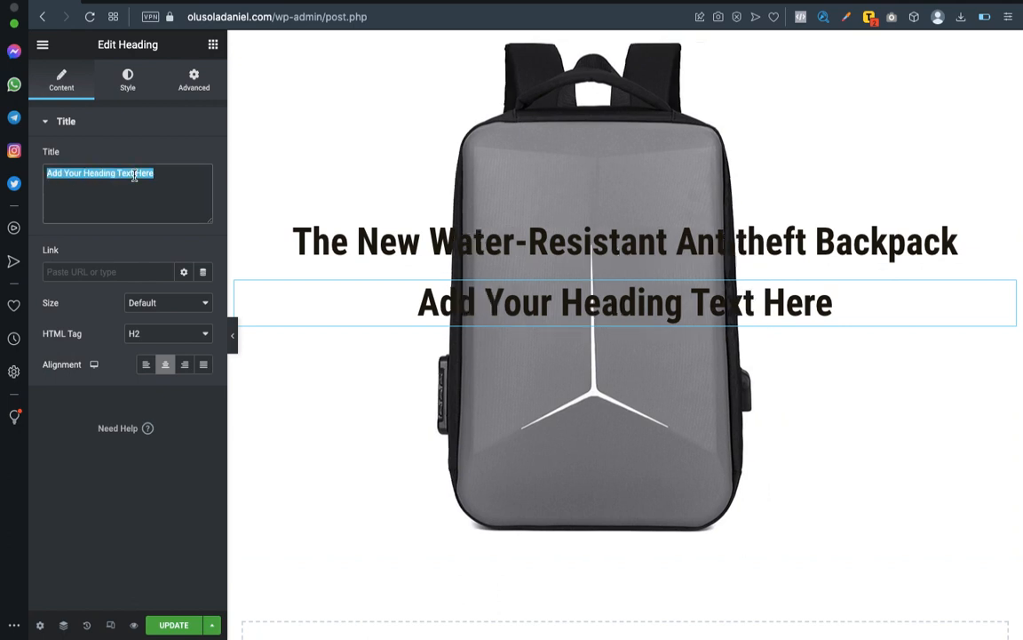
{"action": "type", "text": "...specially designed for you with security in mind"}
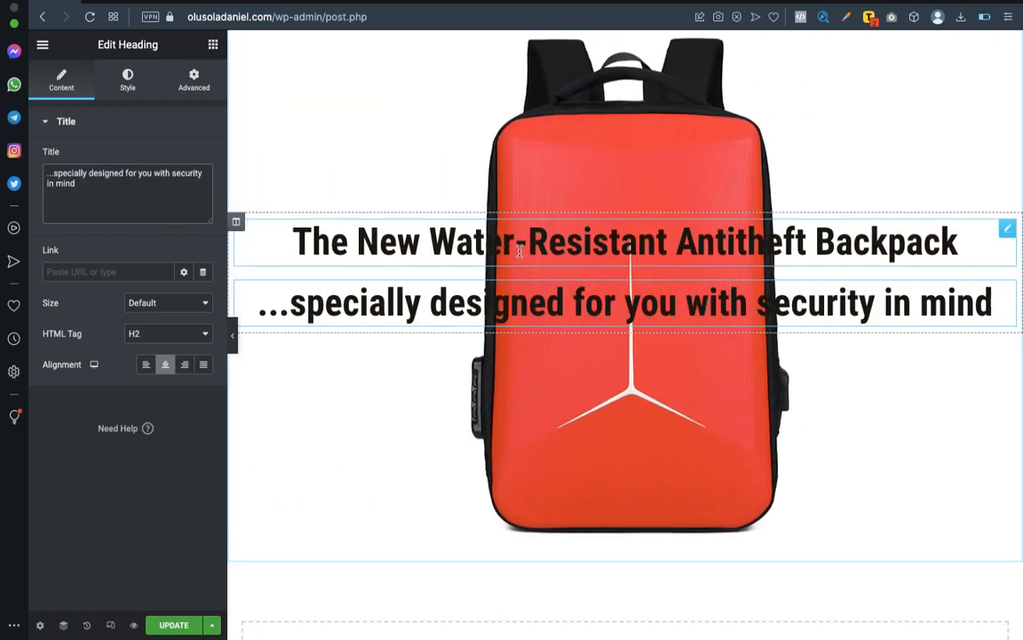
Try the dark gray text color #3F3737 on the main "The New Water-Resistant Antitheft Backpack" heading.
{"action": "left_click", "coordinate": [1008, 228]}
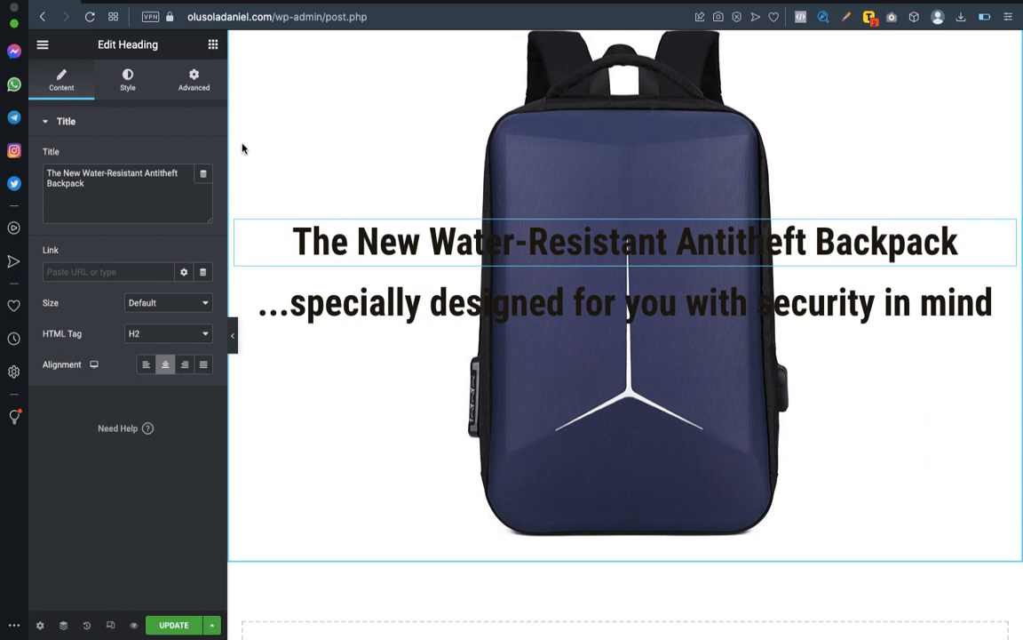
{"action": "left_click", "coordinate": [127, 86]}
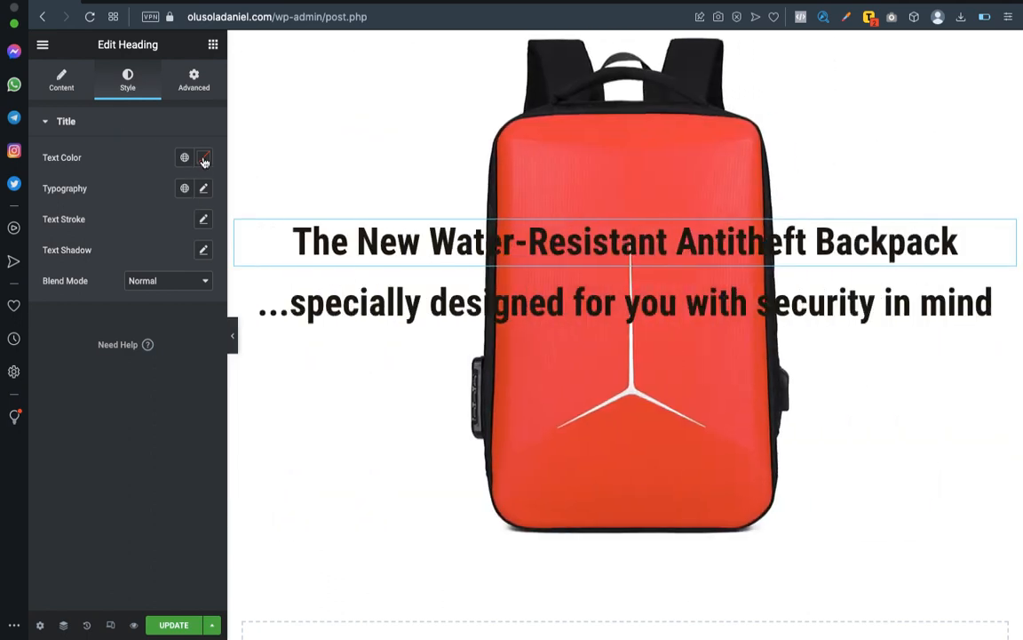
{"action": "left_click", "coordinate": [203, 158]}
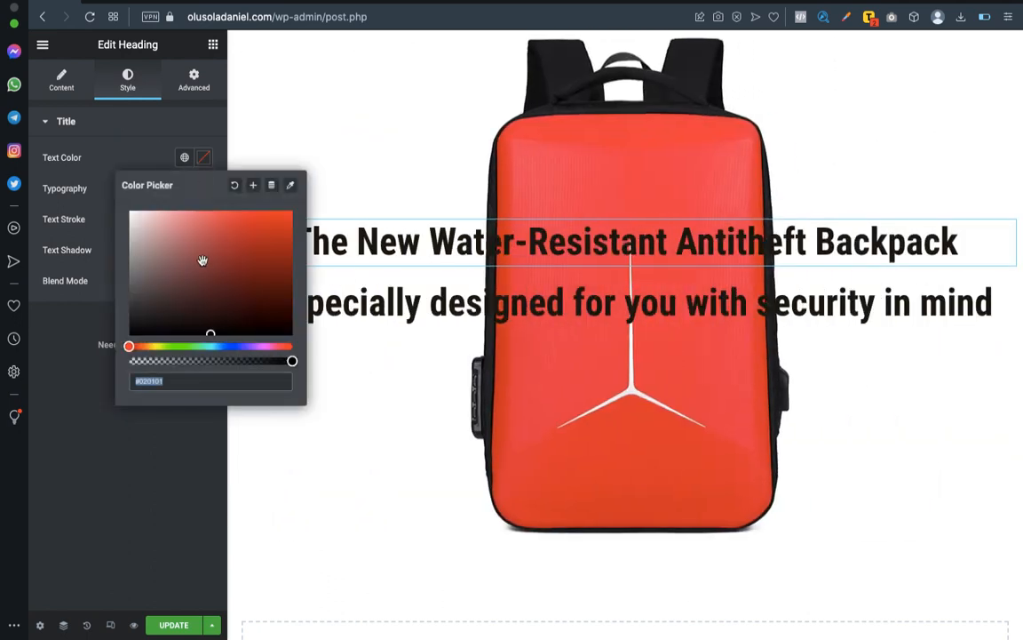
{"action": "left_click", "coordinate": [249, 256]}
{"action": "left_click_drag", "start_coordinate": [221, 257], "coordinate": [159, 309]}
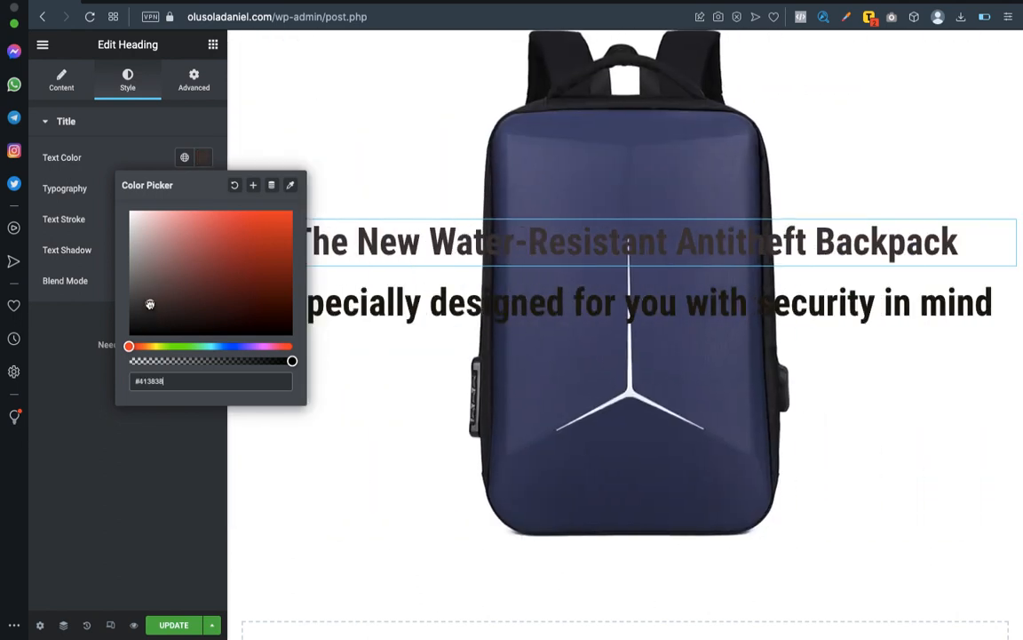
{"action": "left_click_drag", "start_coordinate": [151, 303], "coordinate": [150, 304]}
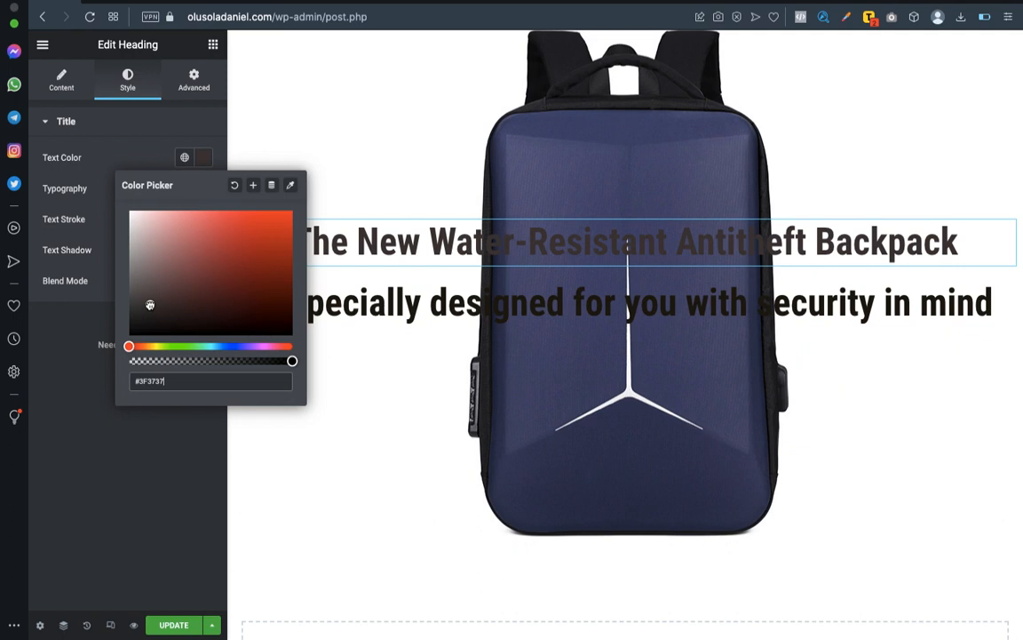
{"action": "left_click", "coordinate": [135, 145]}
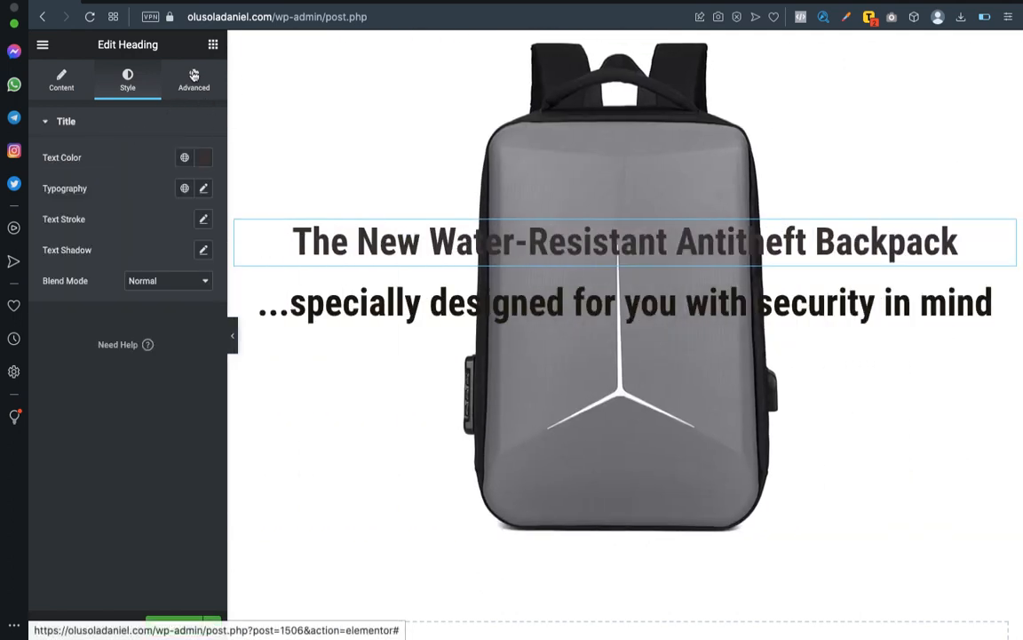
Give the main heading a Classic background in the muted blue #8AABB6.
{"action": "left_click", "coordinate": [194, 76]}
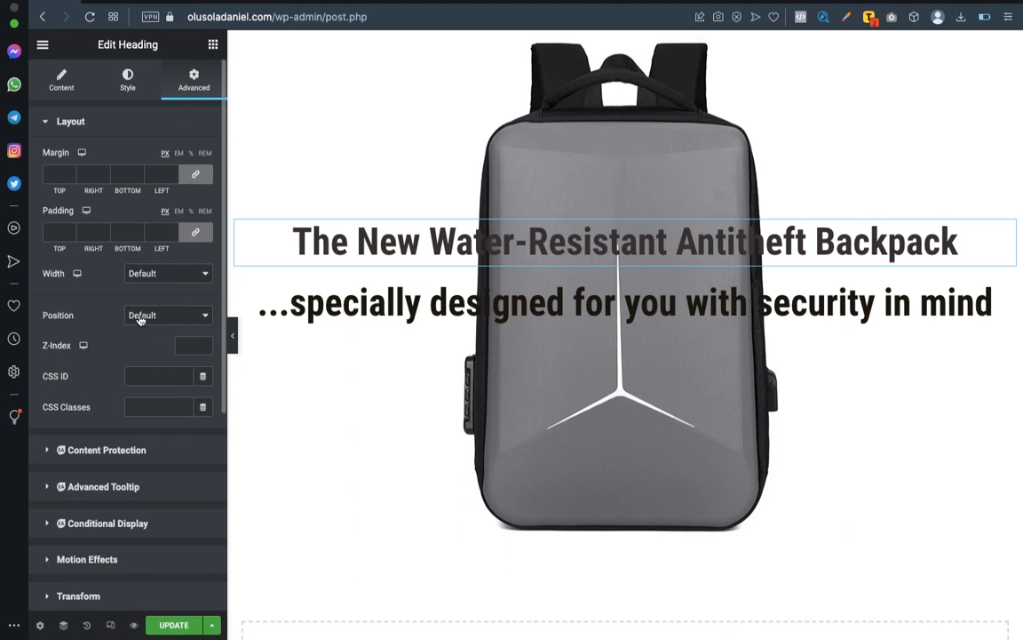
{"action": "scroll", "coordinate": [88, 468], "scroll_direction": "down", "scroll_amount": 4}
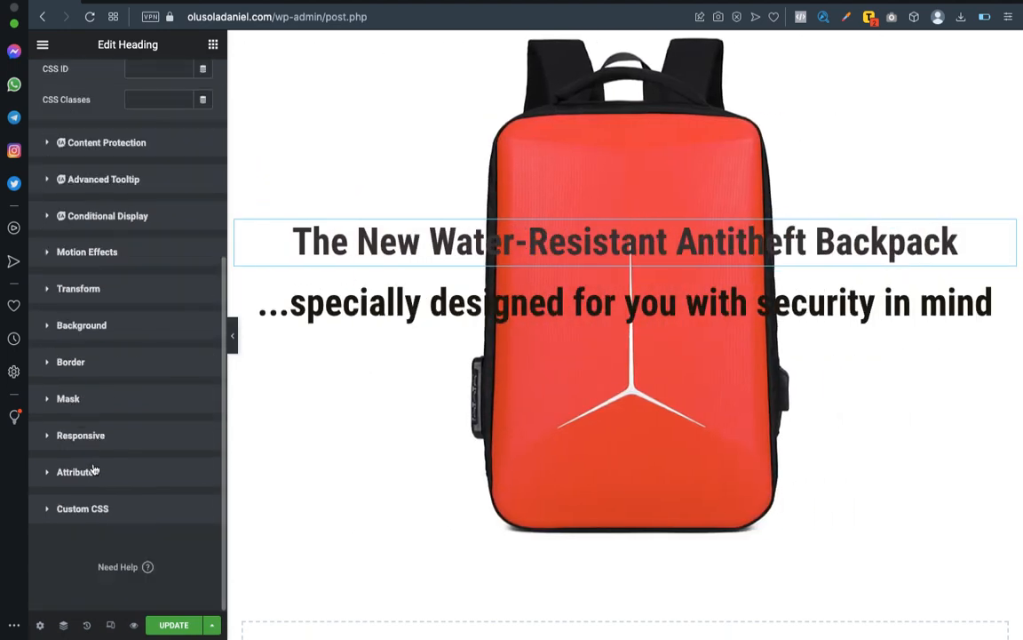
{"action": "left_click", "coordinate": [105, 326]}
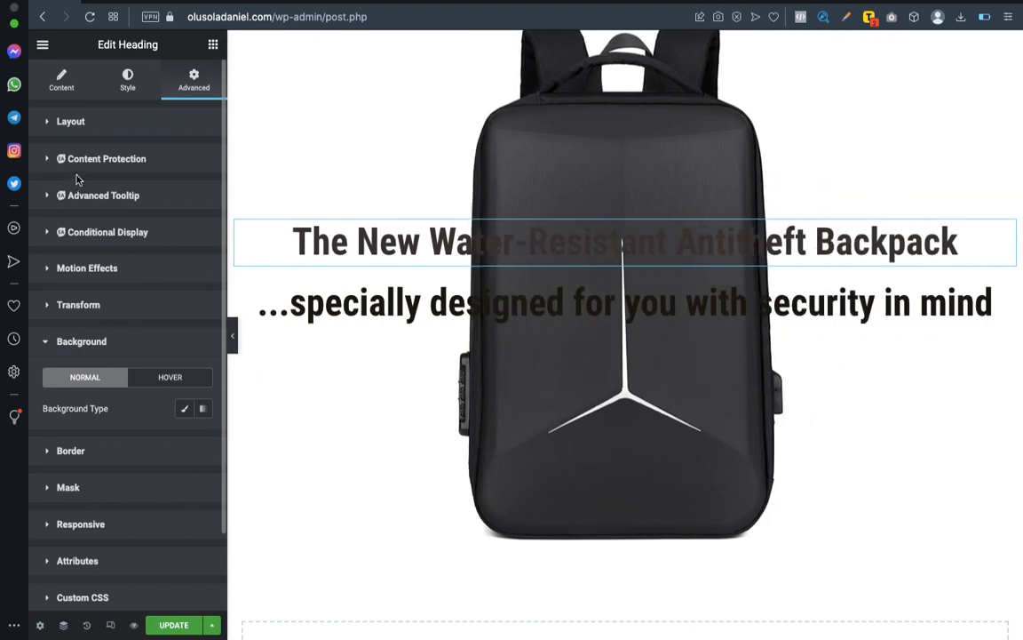
{"action": "left_click", "coordinate": [184, 408]}
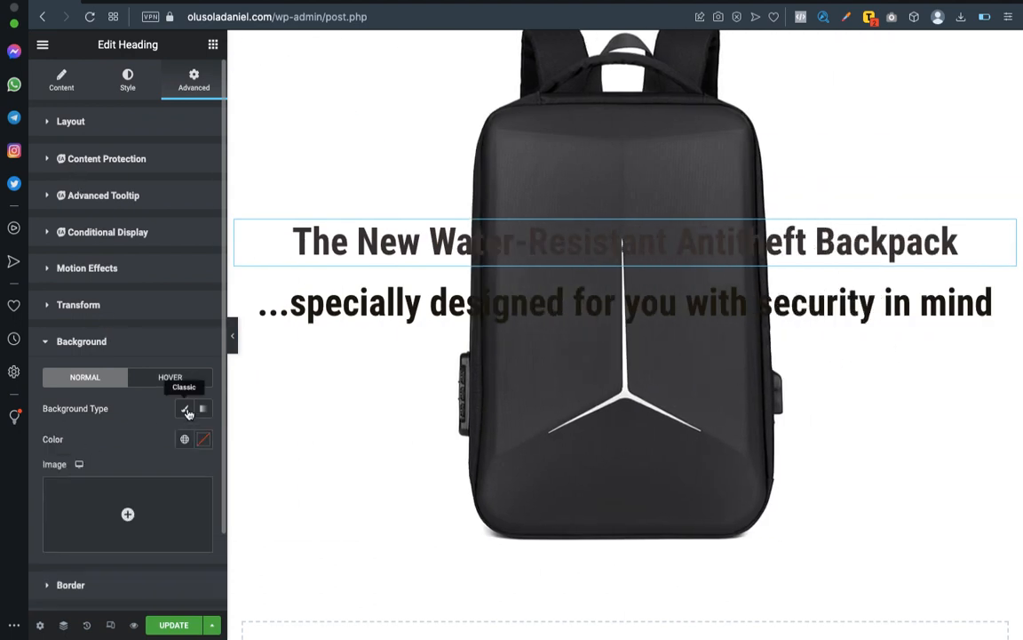
{"action": "left_click", "coordinate": [205, 439]}
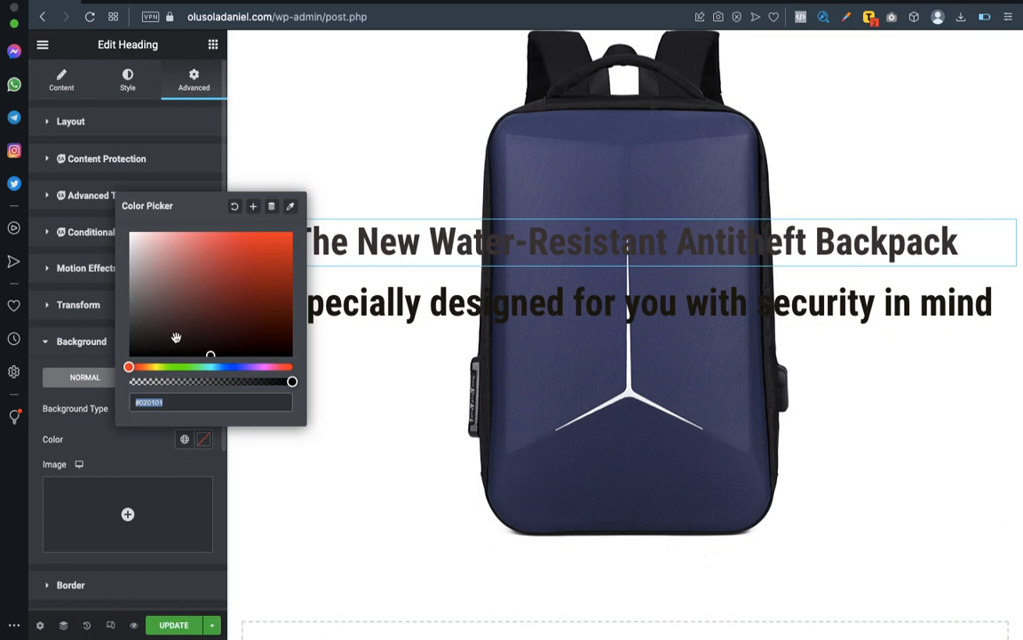
{"action": "left_click_drag", "start_coordinate": [217, 365], "coordinate": [218, 366]}
{"action": "left_click_drag", "start_coordinate": [214, 350], "coordinate": [169, 267]}
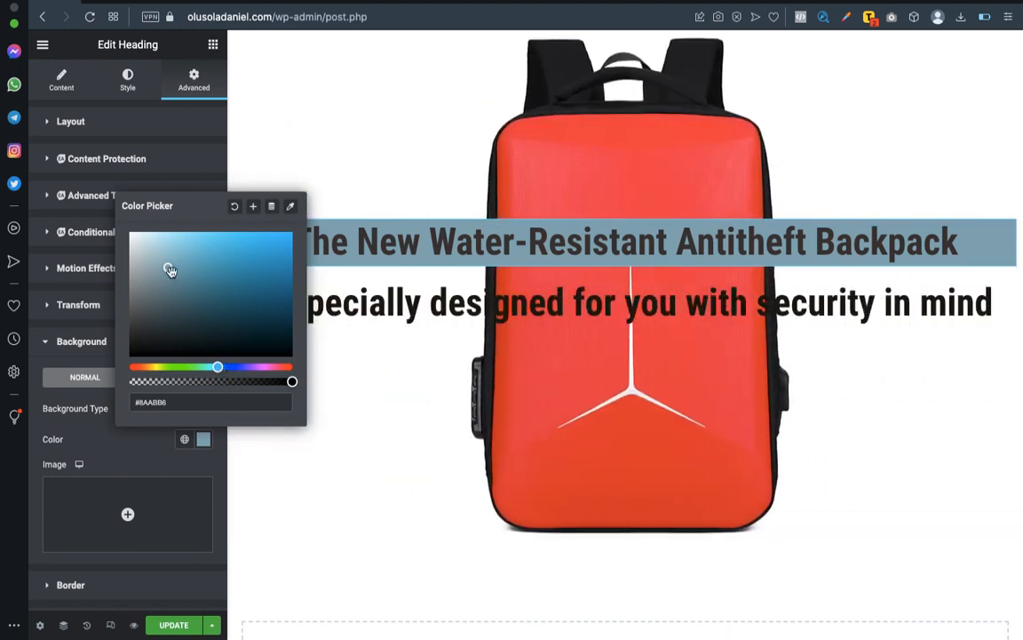
Try stronger blue shades for the main heading's background, ending on #4FB3FF.
{"action": "left_click_drag", "start_coordinate": [217, 266], "coordinate": [242, 260]}
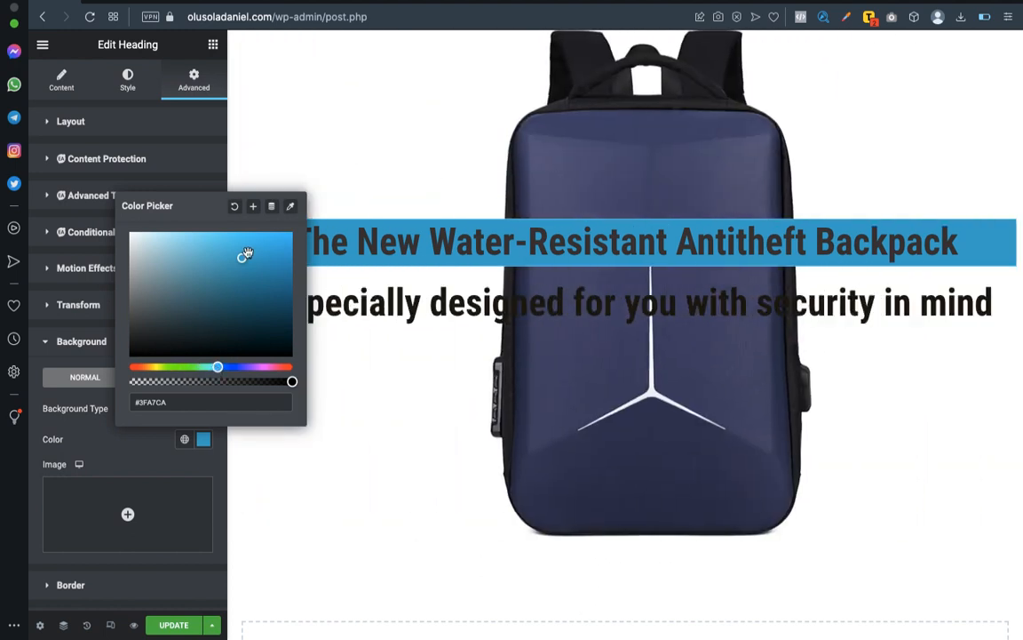
{"action": "left_click_drag", "start_coordinate": [241, 258], "coordinate": [231, 291]}
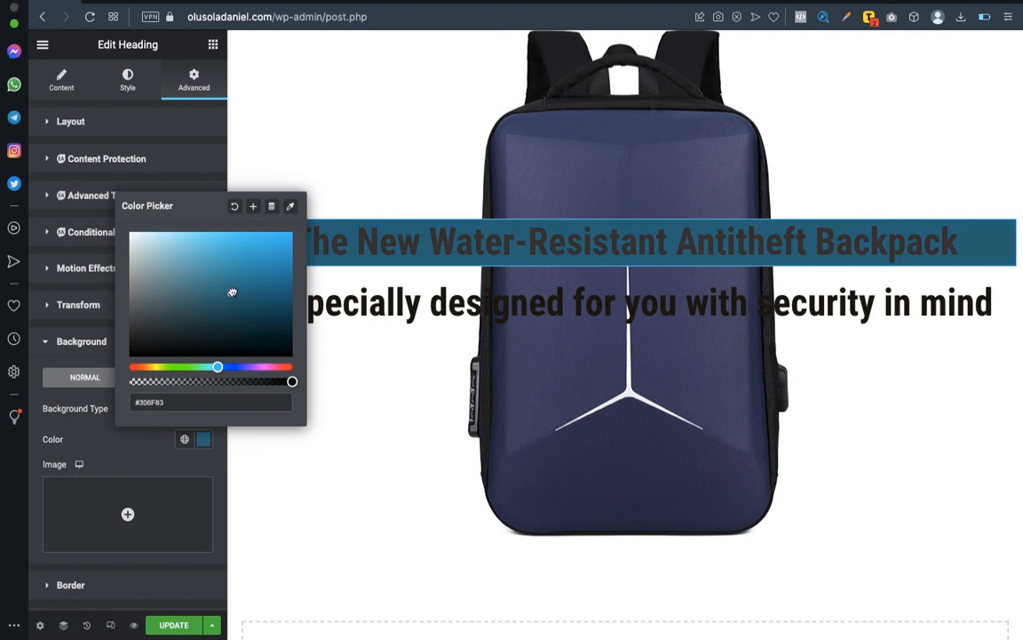
{"action": "left_click", "coordinate": [260, 251]}
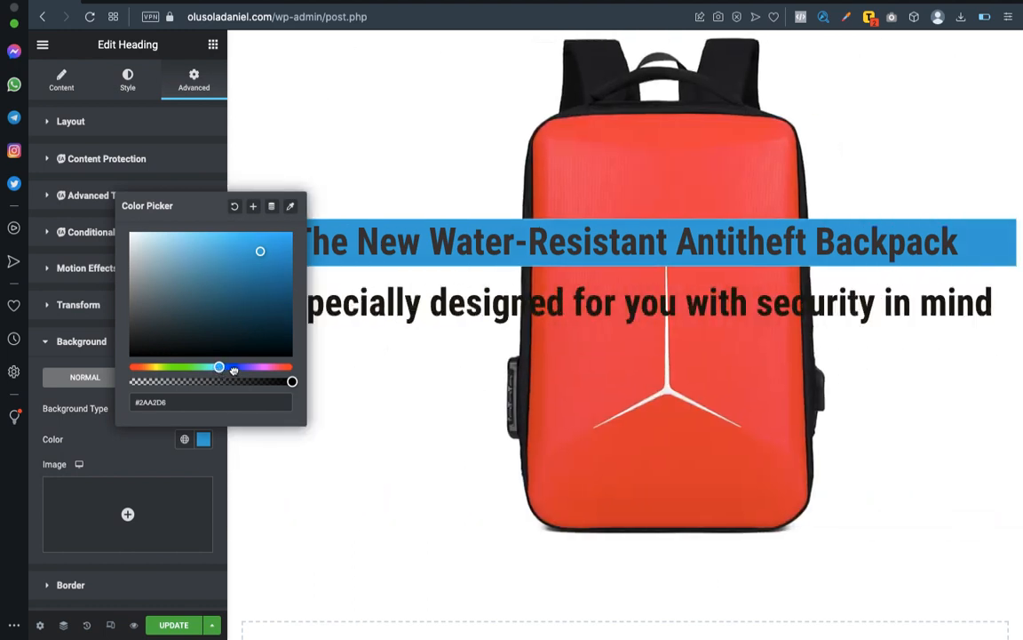
{"action": "mouse_move", "coordinate": [219, 367]}
{"action": "left_mouse_down"}
{"action": "mouse_move", "coordinate": [239, 367]}
{"action": "mouse_move", "coordinate": [210, 371]}
{"action": "mouse_move", "coordinate": [221, 369]}
{"action": "left_mouse_up"}
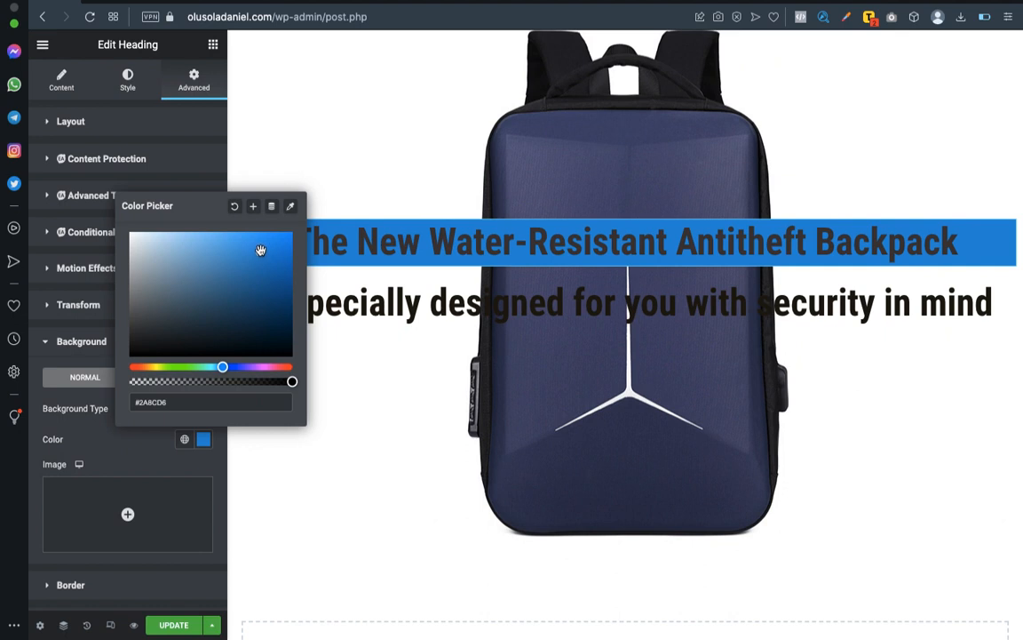
{"action": "left_click_drag", "start_coordinate": [247, 295], "coordinate": [213, 269]}
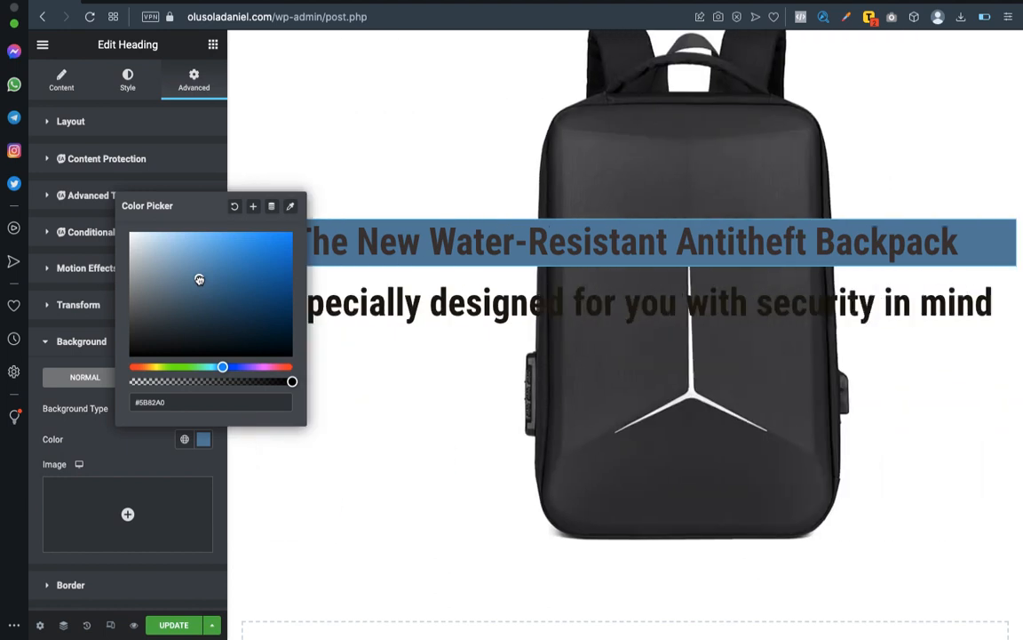
{"action": "left_click_drag", "start_coordinate": [199, 279], "coordinate": [242, 228]}
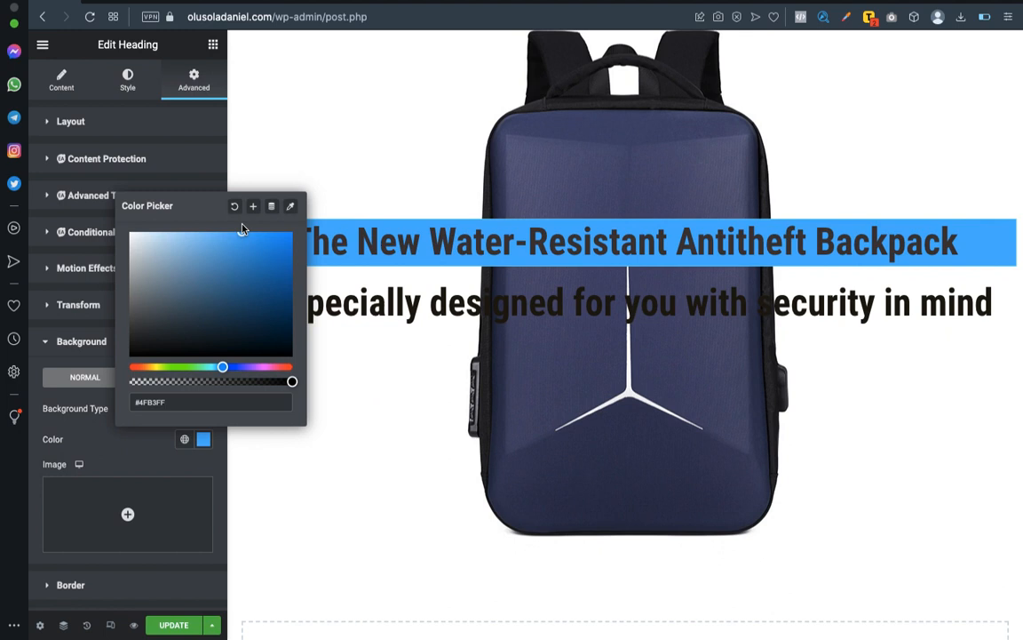
Set the main heading's text color to white, #FFFFFF.
{"action": "left_click", "coordinate": [120, 87]}
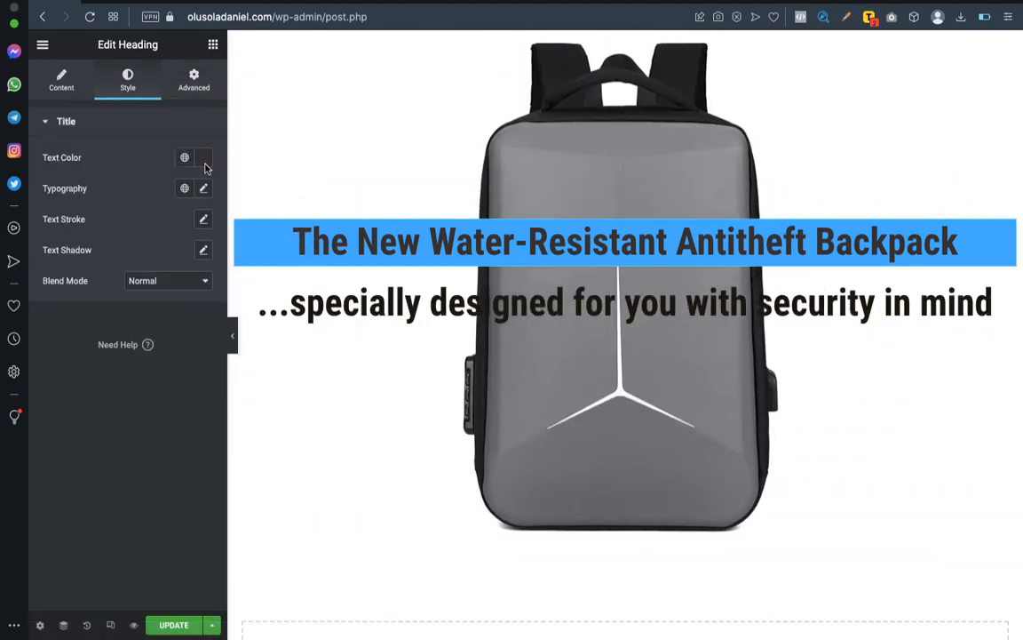
{"action": "left_click", "coordinate": [204, 164]}
{"action": "left_click_drag", "start_coordinate": [170, 258], "coordinate": [108, 190]}
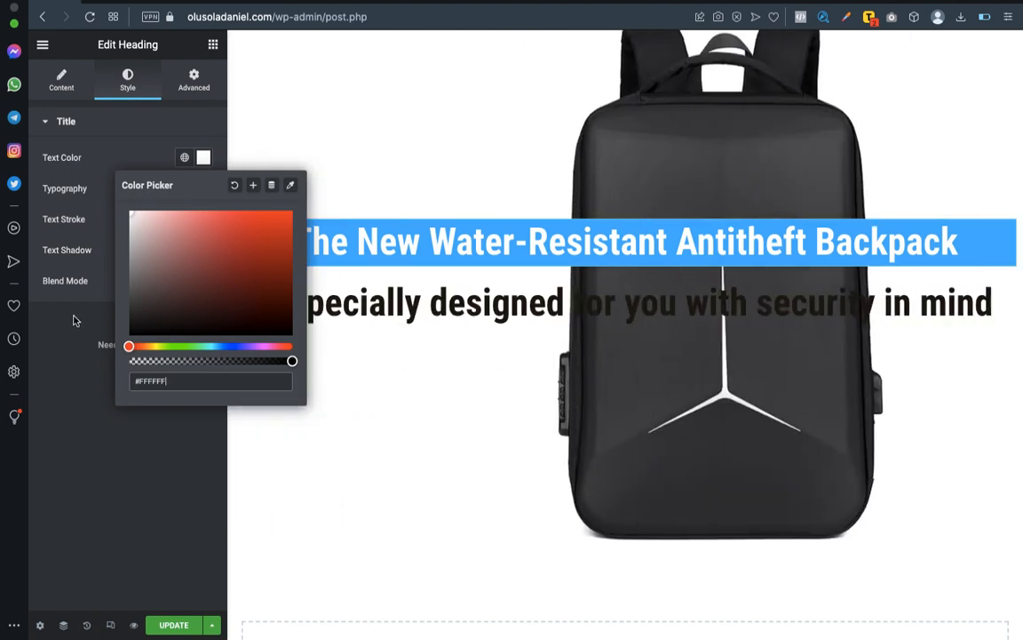
{"action": "left_click", "coordinate": [71, 321]}
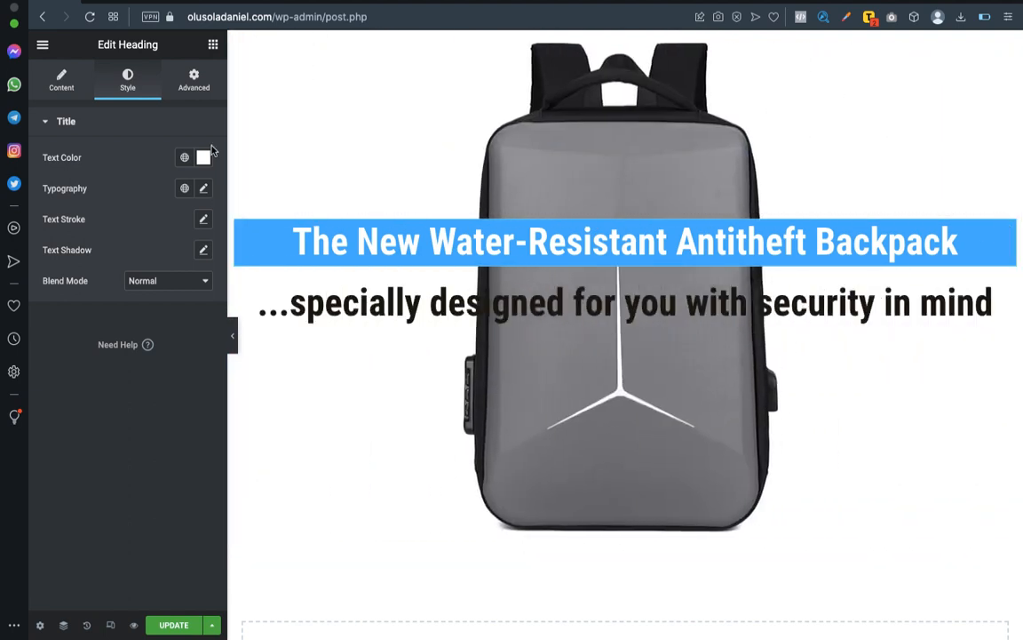
Clear the blue background color from the main heading and collapse its background settings.
{"action": "left_click", "coordinate": [194, 78]}
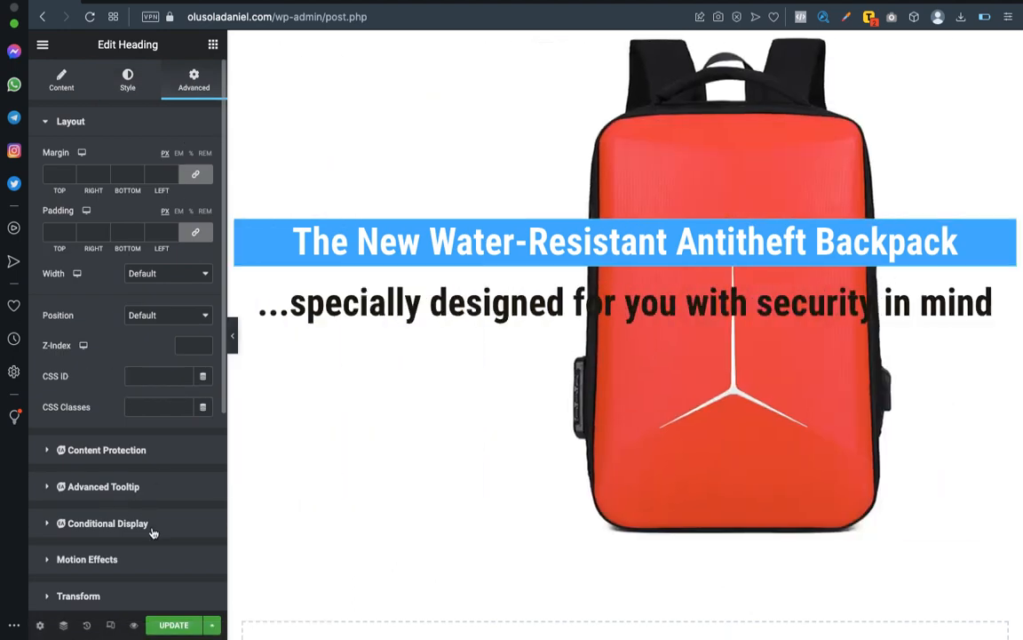
{"action": "scroll", "coordinate": [153, 532], "scroll_direction": "down", "scroll_amount": 2}
{"action": "scroll", "coordinate": [124, 506], "scroll_direction": "down", "scroll_amount": 2}
{"action": "left_click", "coordinate": [104, 448]}
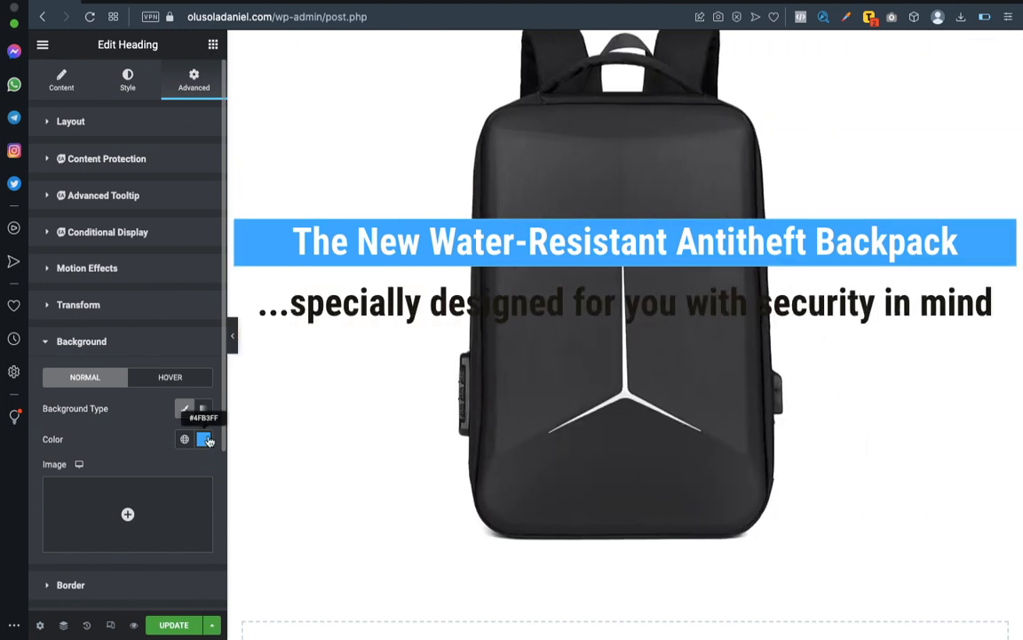
{"action": "left_click", "coordinate": [203, 439]}
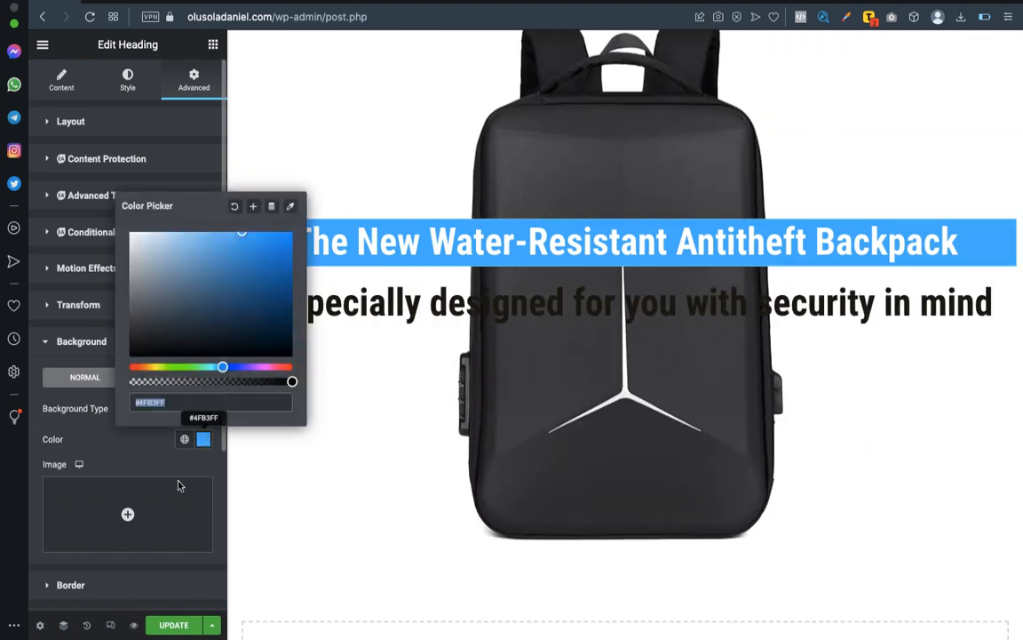
{"action": "triple_click", "coordinate": [154, 402]}
{"action": "key", "text": "super+c"}
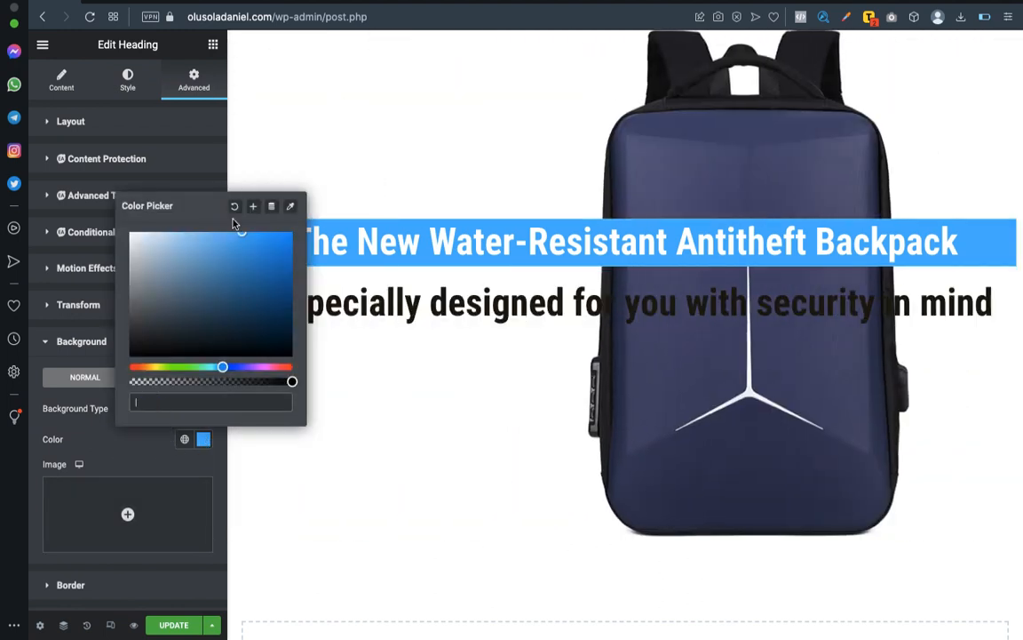
{"action": "left_click", "coordinate": [233, 207]}
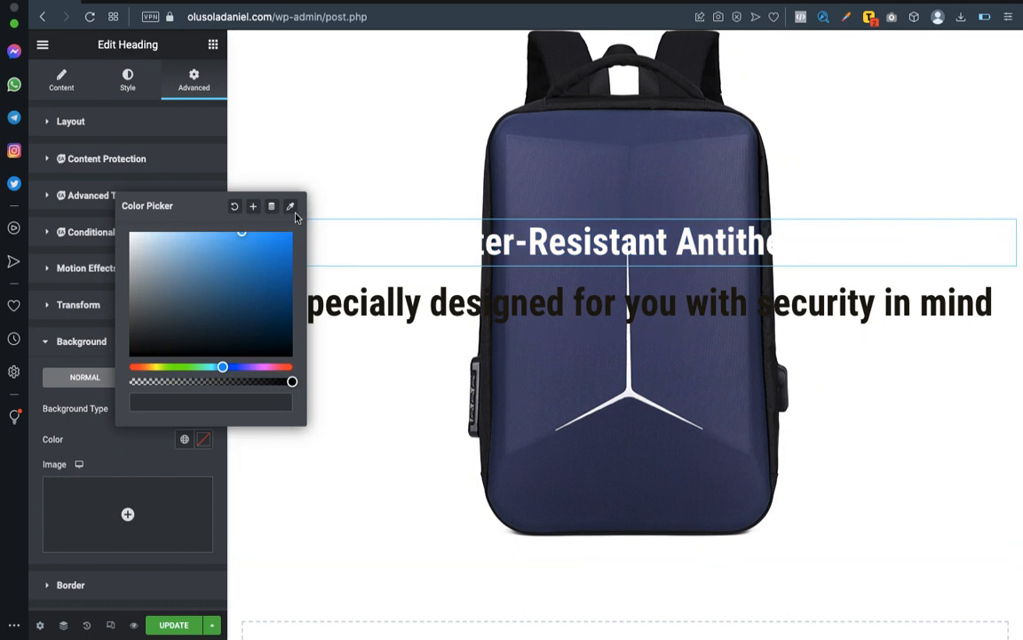
{"action": "left_click", "coordinate": [201, 187]}
{"action": "left_click", "coordinate": [201, 187]}
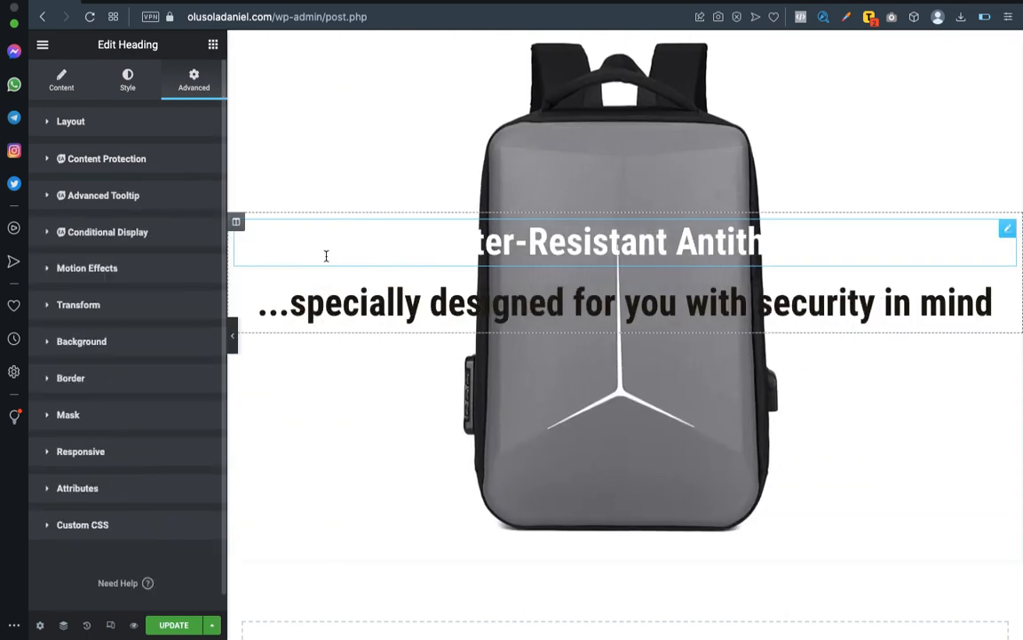
Give the column holding both headings a Classic background in #4FB3FF.
{"action": "left_click", "coordinate": [237, 222]}
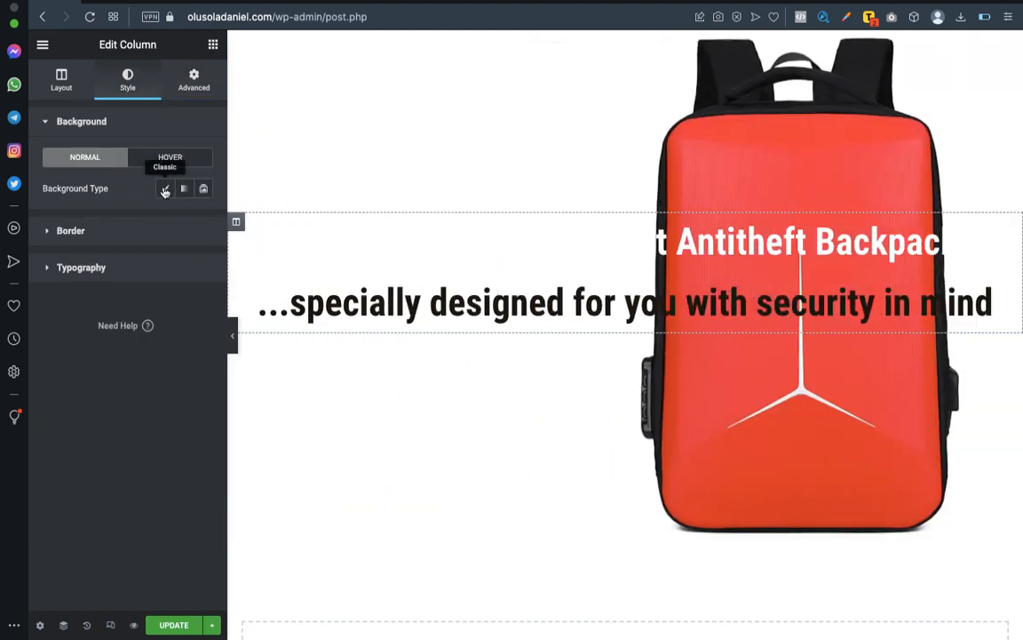
{"action": "left_click", "coordinate": [164, 190]}
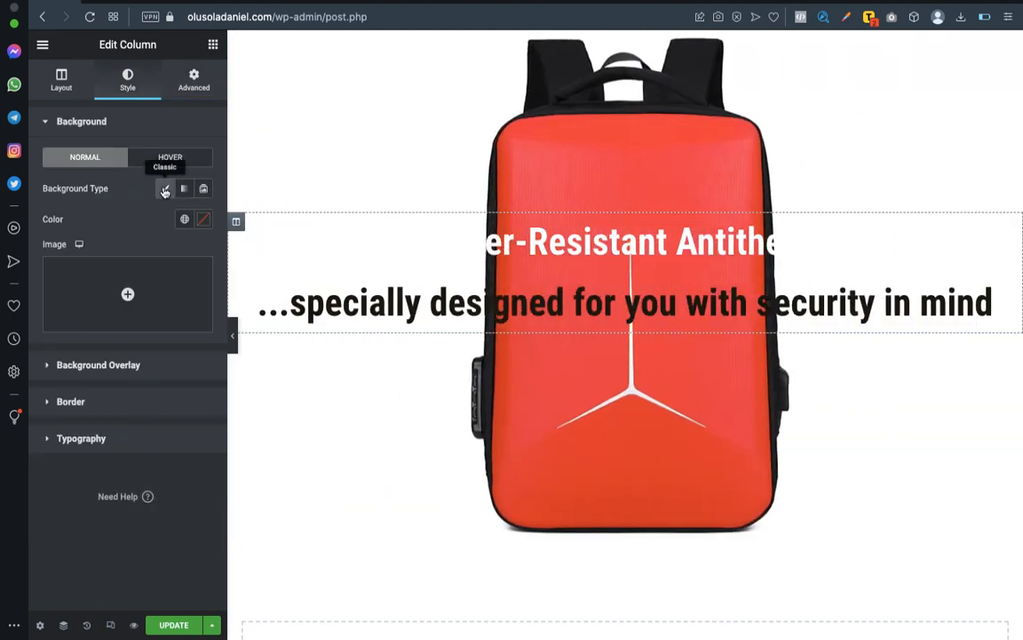
{"action": "left_click", "coordinate": [204, 219]}
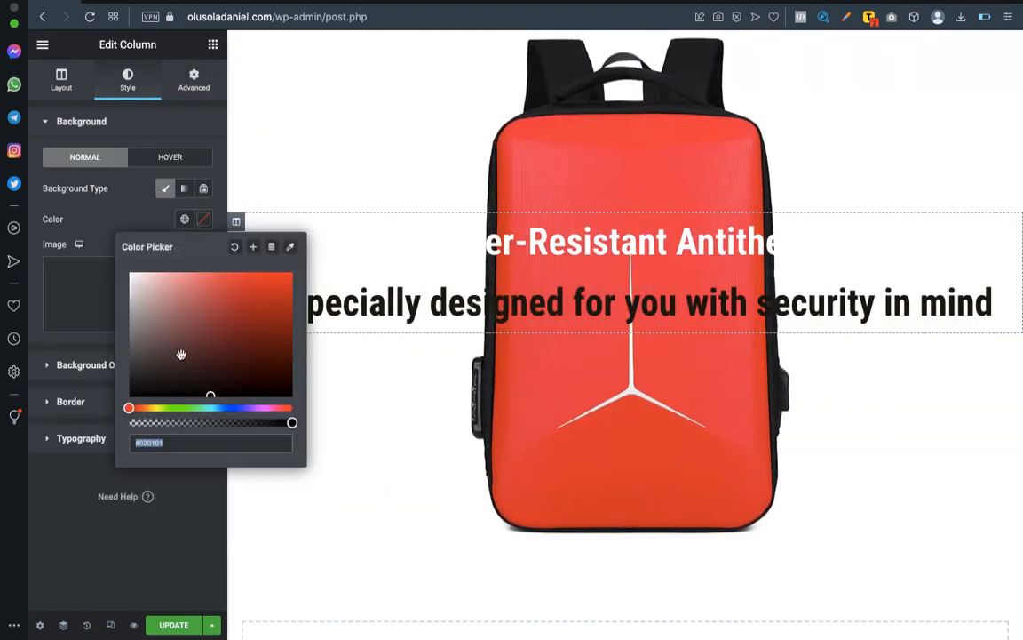
{"action": "key", "text": "super+v"}
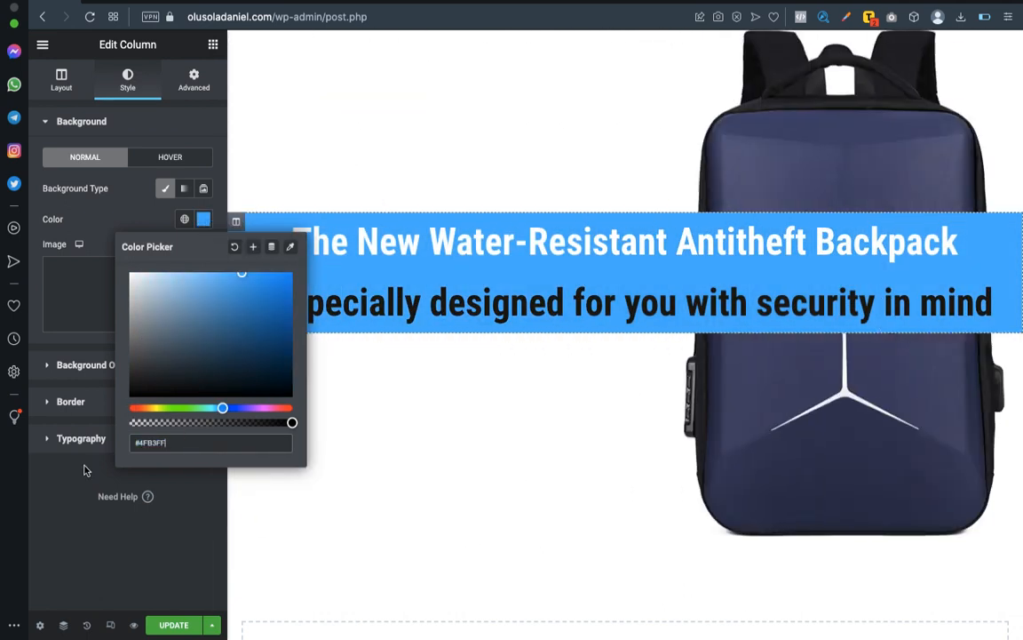
{"action": "left_click", "coordinate": [276, 384]}
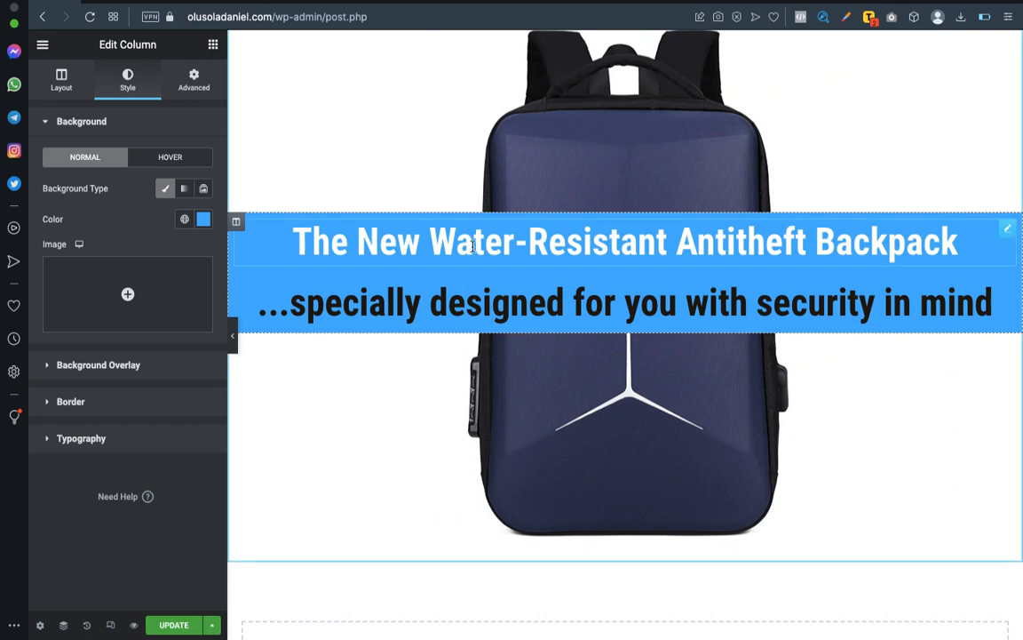
Copy the main heading's style and paste it onto the subheading "...specially designed for you with security in mind".
{"action": "left_click_drag", "start_coordinate": [1010, 303], "coordinate": [753, 296]}
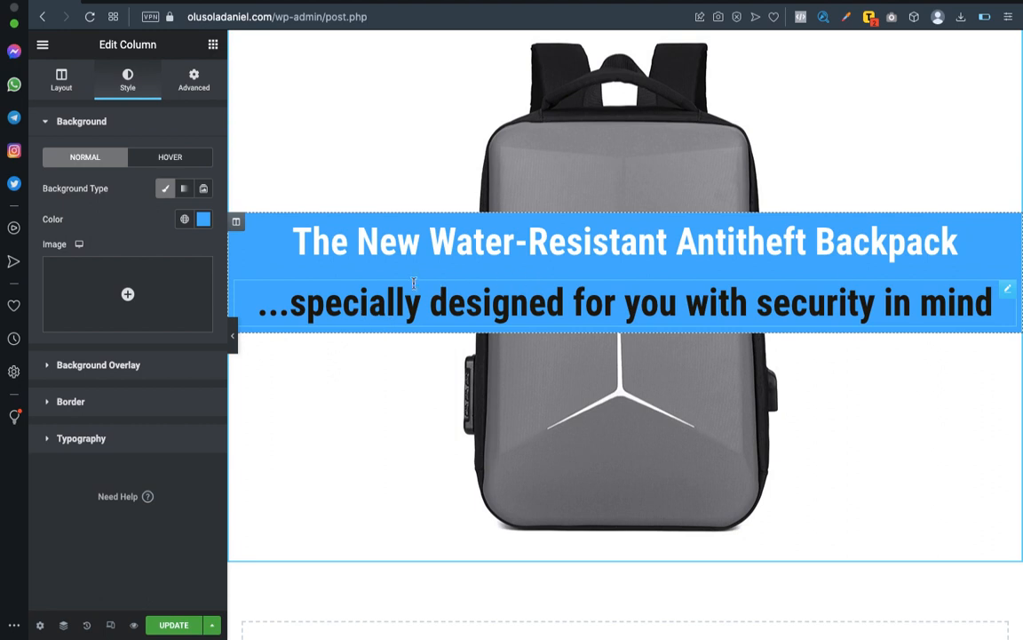
{"action": "right_click", "coordinate": [1017, 233]}
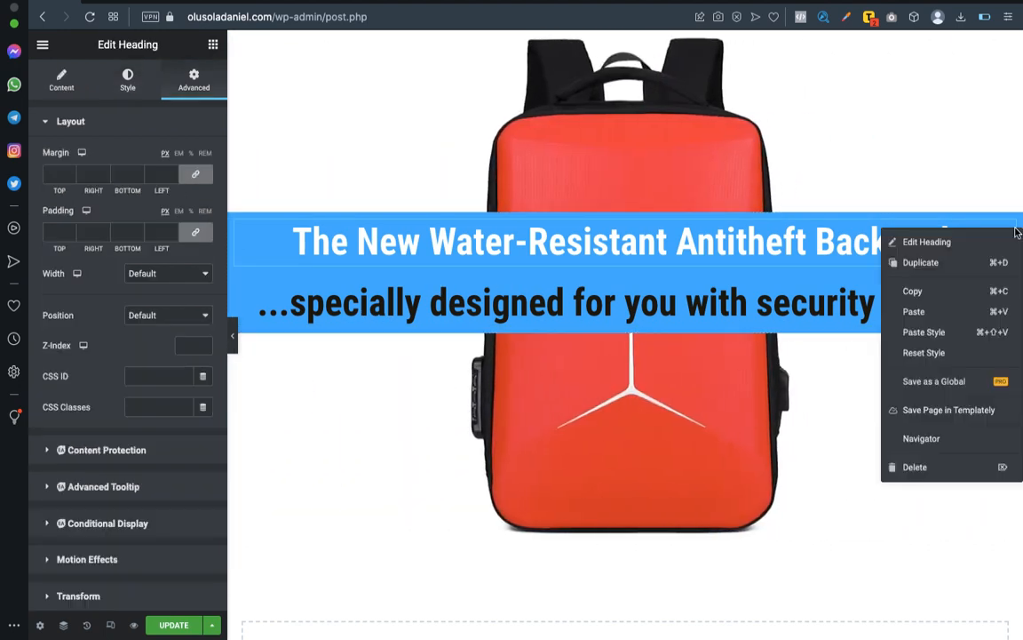
{"action": "left_click", "coordinate": [914, 289]}
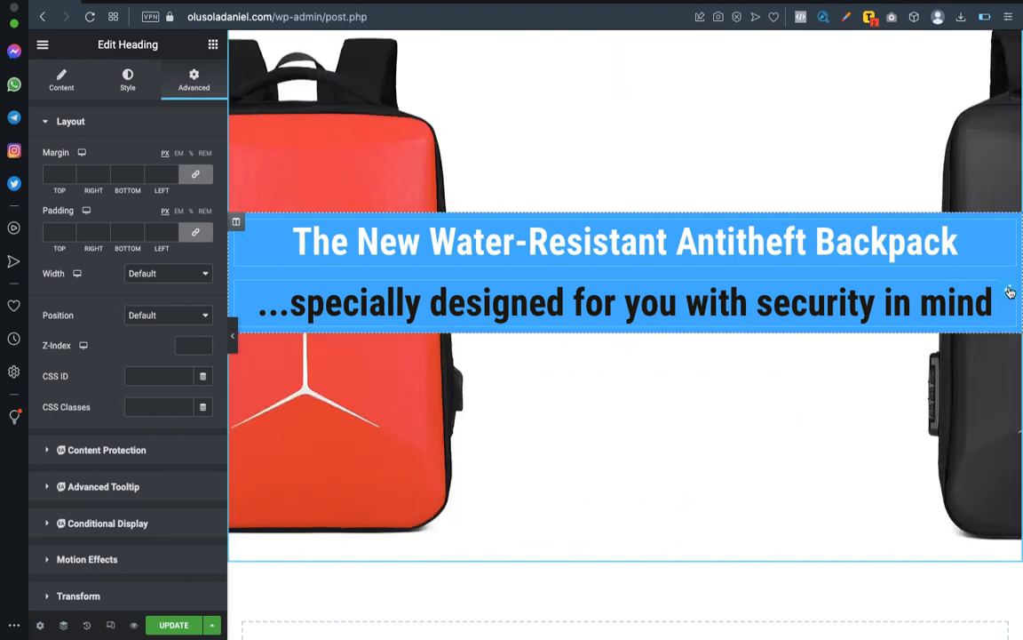
{"action": "left_click", "coordinate": [1008, 290]}
{"action": "right_click", "coordinate": [1007, 292]}
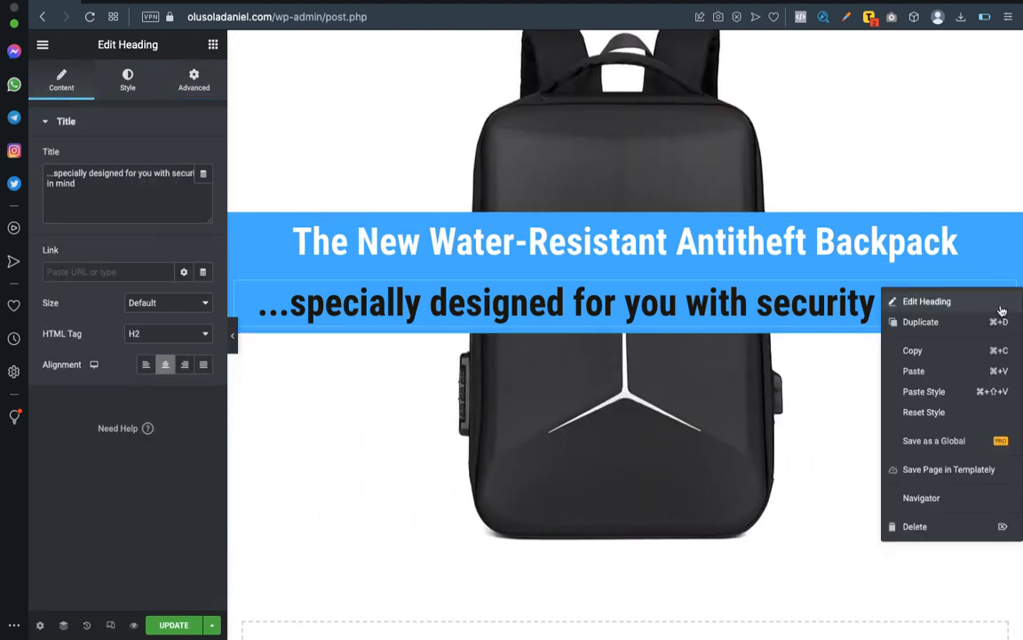
{"action": "left_click", "coordinate": [943, 400]}
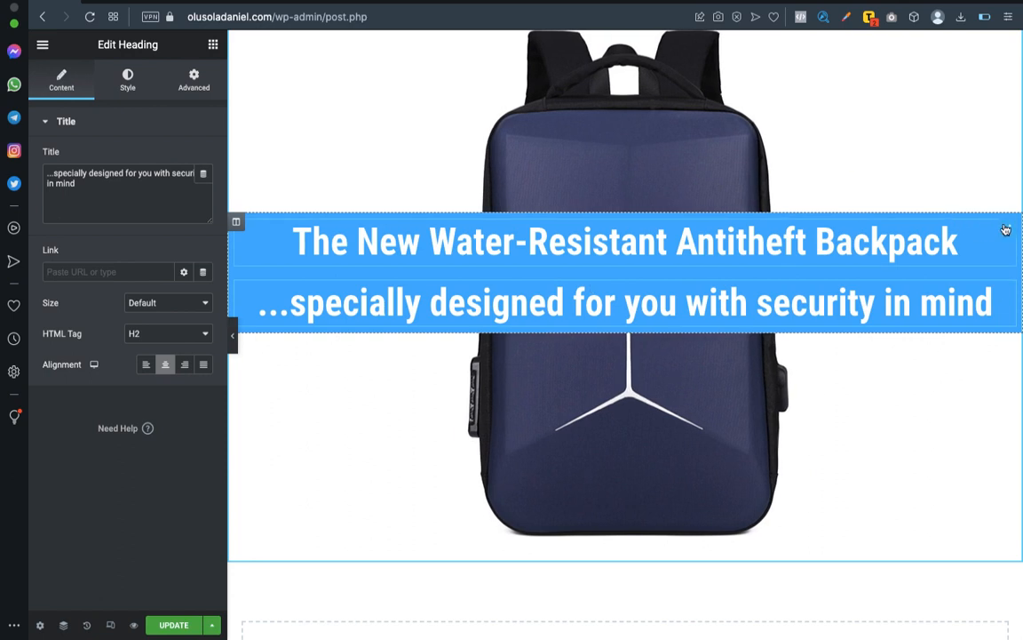
Set the main heading's typography to the Roboto Condensed family at 54 px.
{"action": "left_click", "coordinate": [193, 80]}
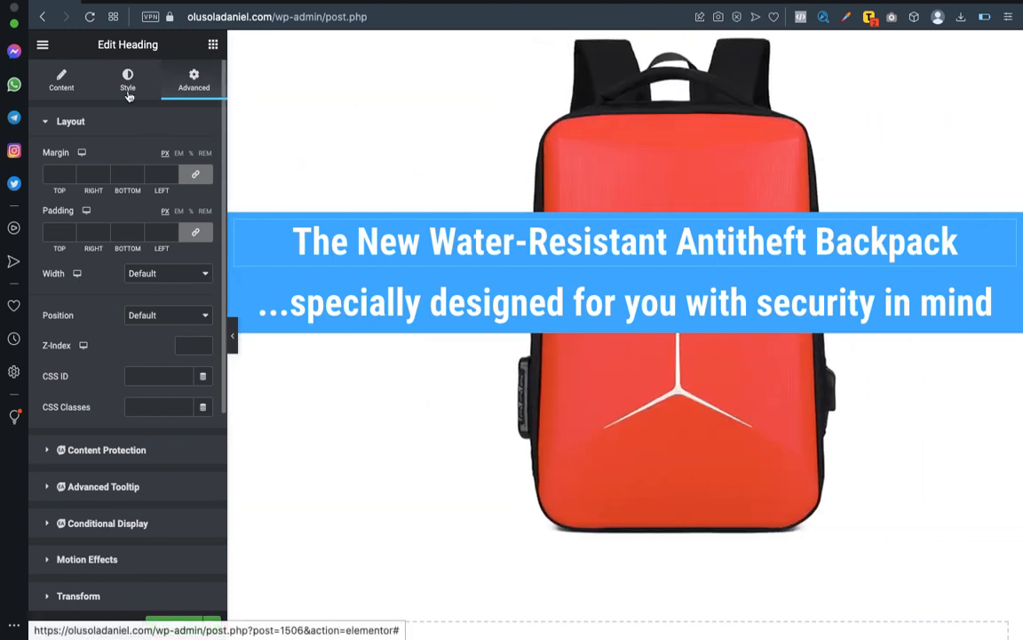
{"action": "left_click", "coordinate": [128, 80]}
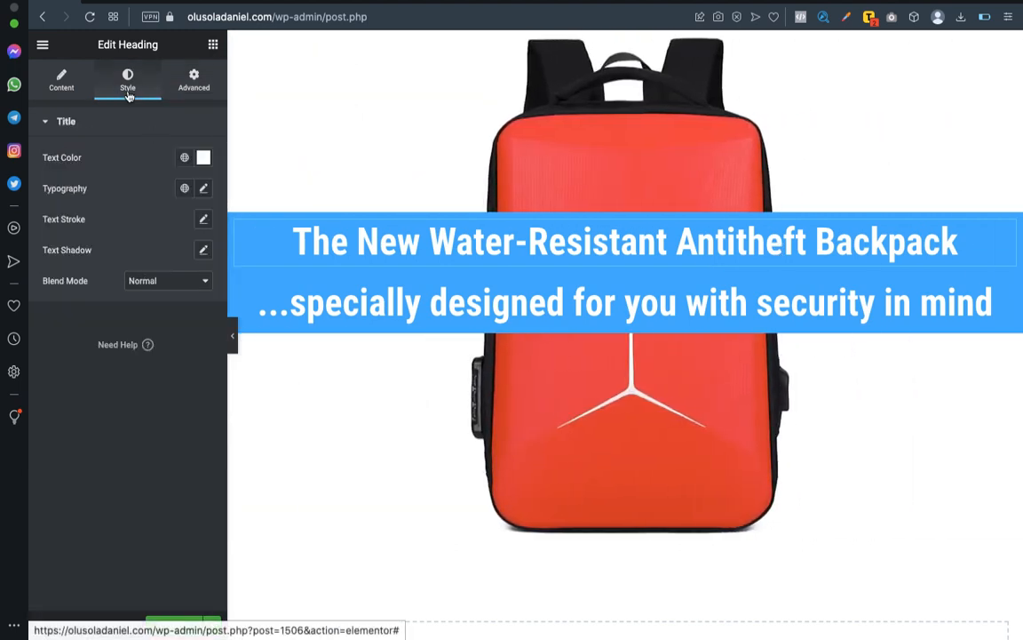
{"action": "left_click", "coordinate": [204, 188]}
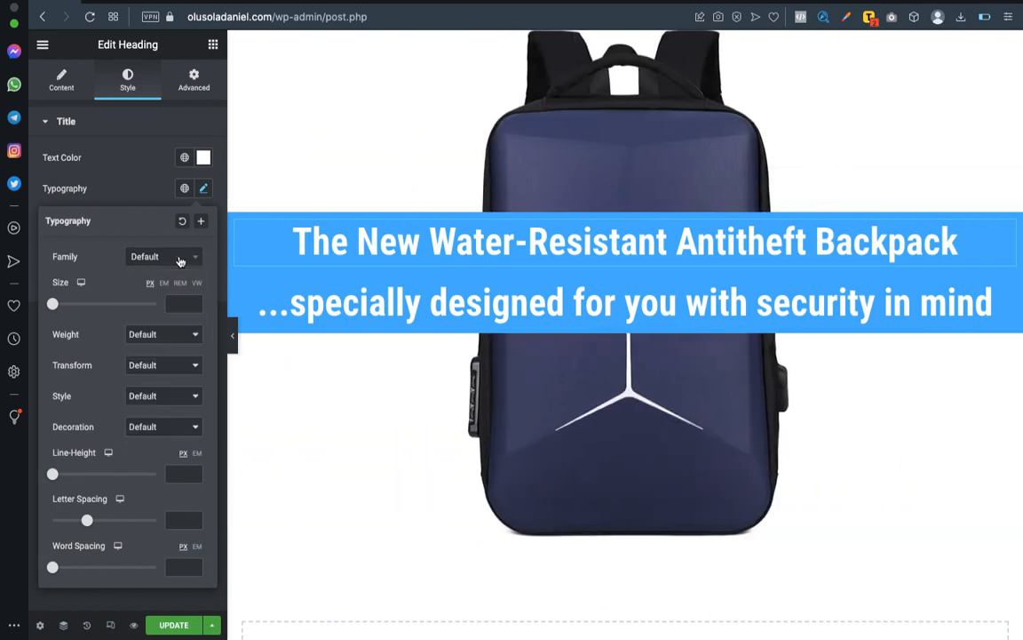
{"action": "left_click", "coordinate": [179, 258]}
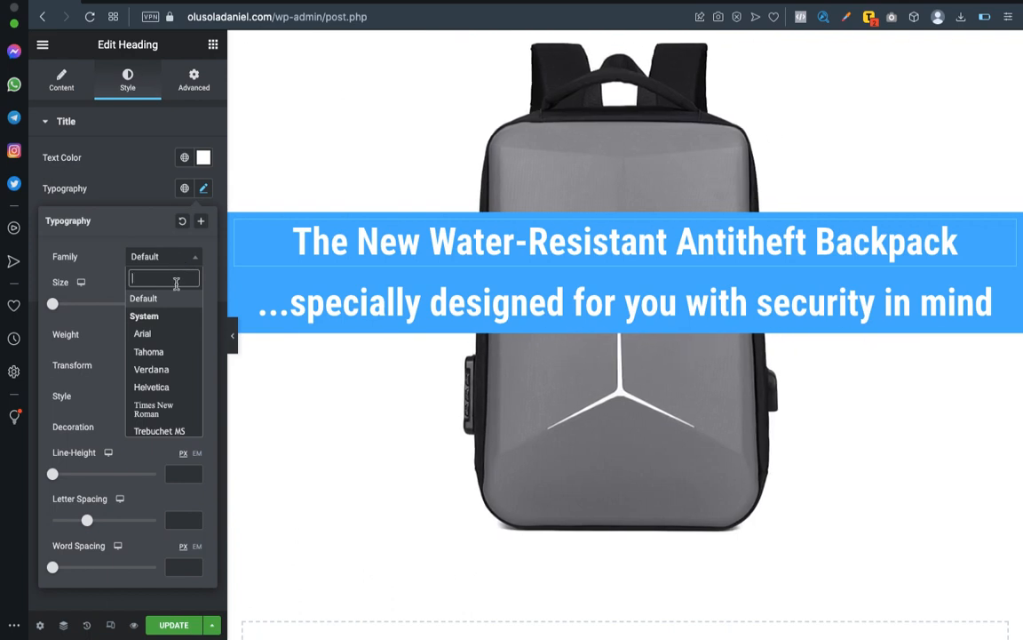
{"action": "type", "text": "Robot"}
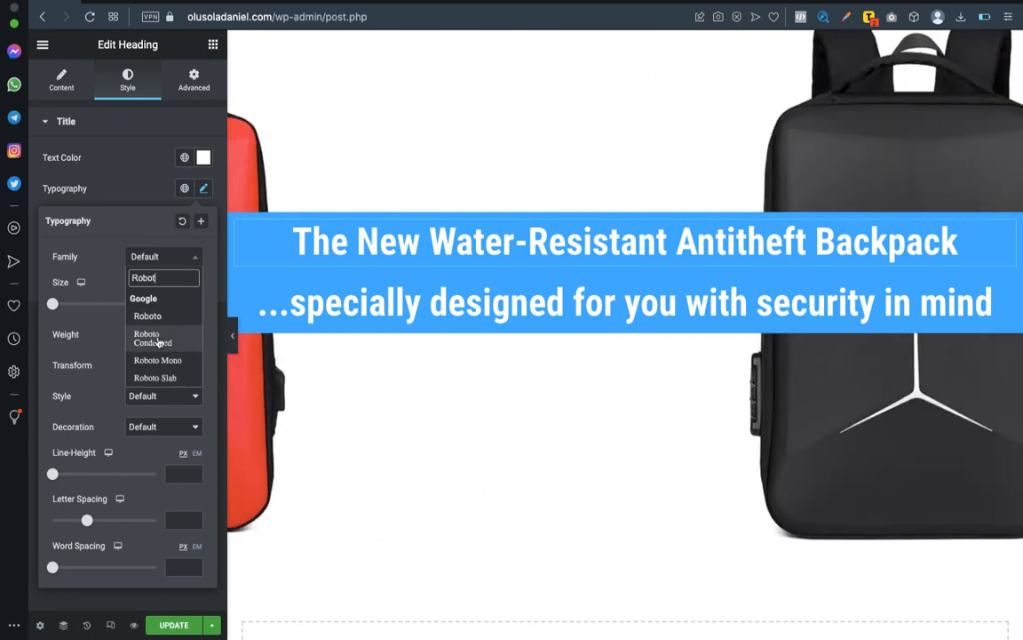
{"action": "left_click", "coordinate": [159, 338]}
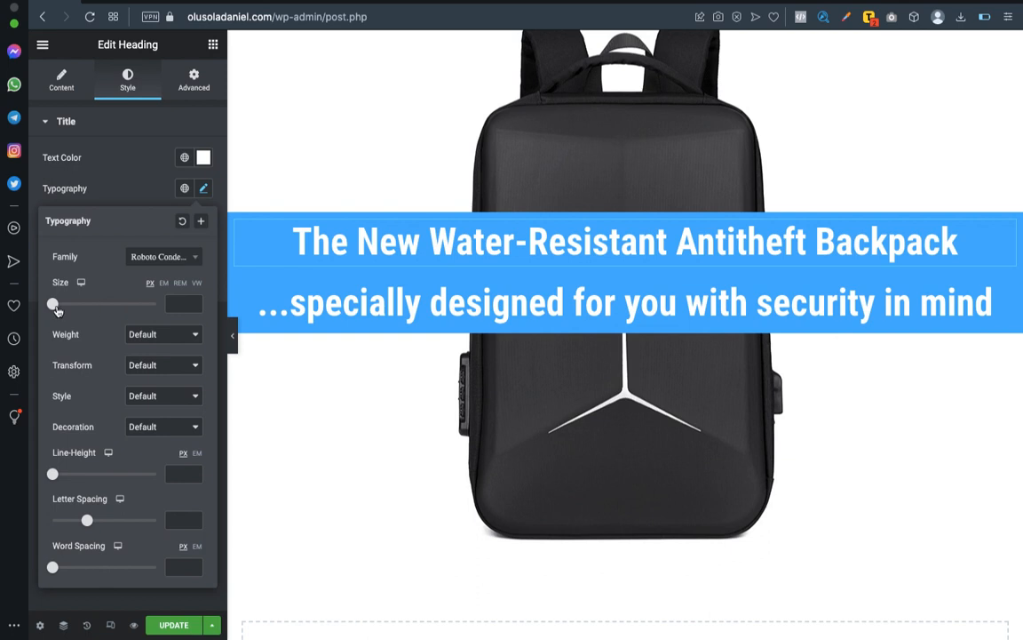
{"action": "left_click_drag", "start_coordinate": [70, 310], "coordinate": [81, 310]}
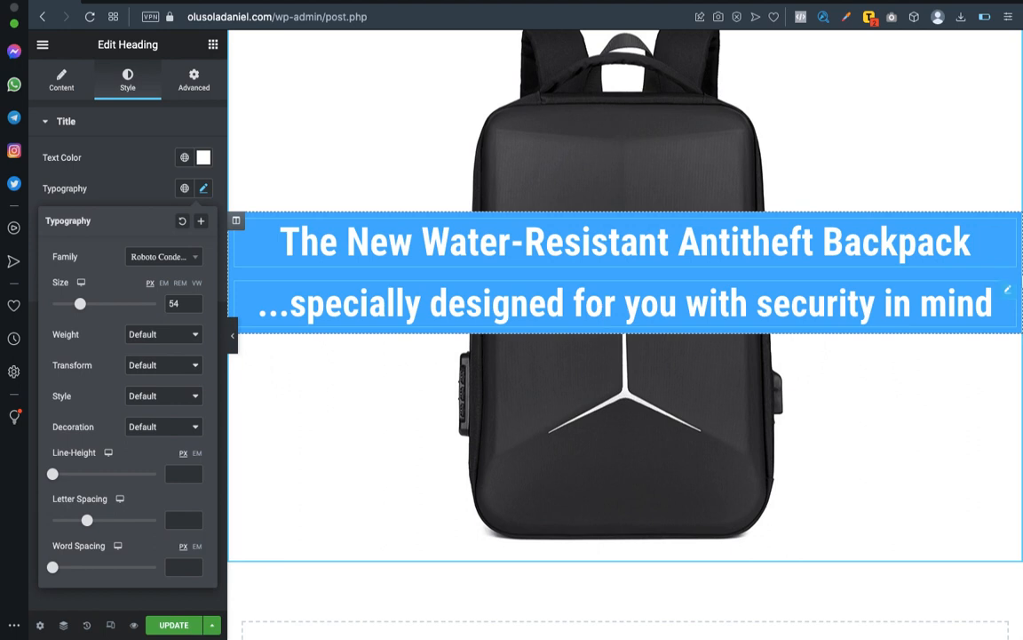
Reduce the subheading's font size to 31 px.
{"action": "left_click", "coordinate": [1008, 290]}
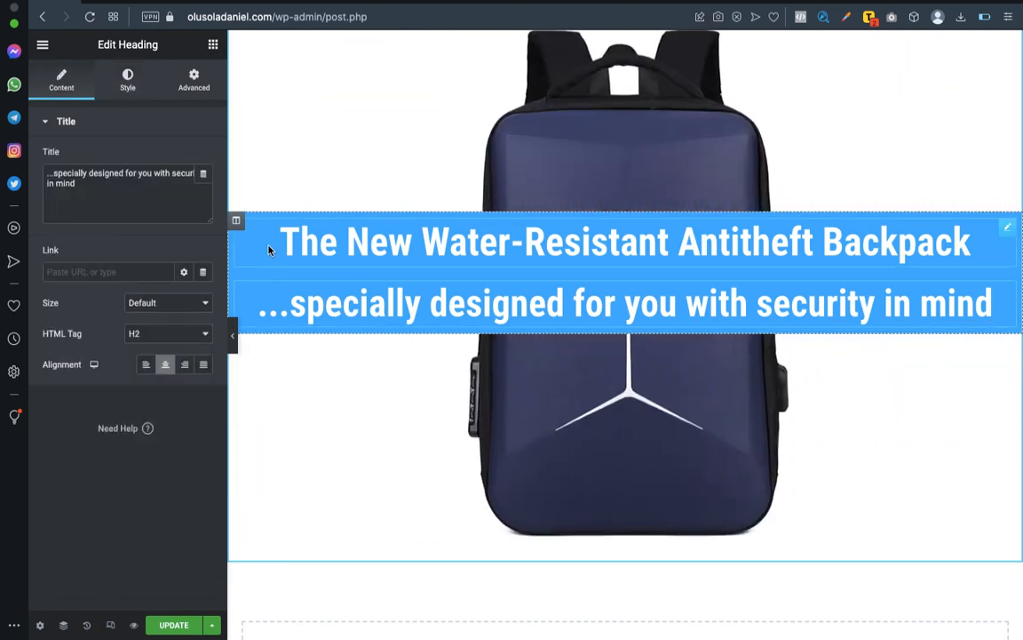
{"action": "left_click", "coordinate": [128, 80]}
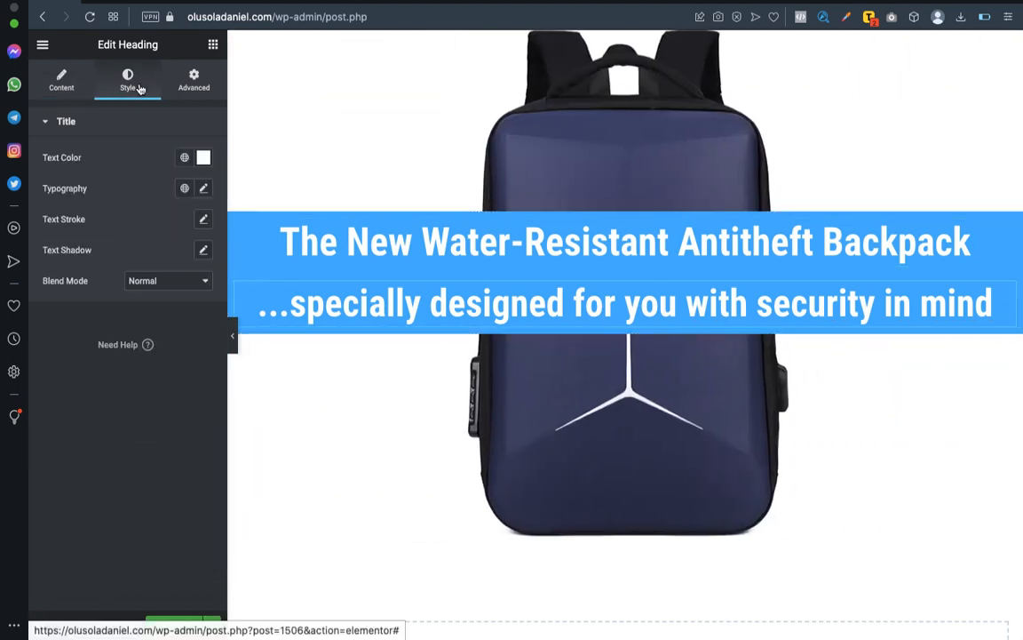
{"action": "left_click", "coordinate": [205, 190]}
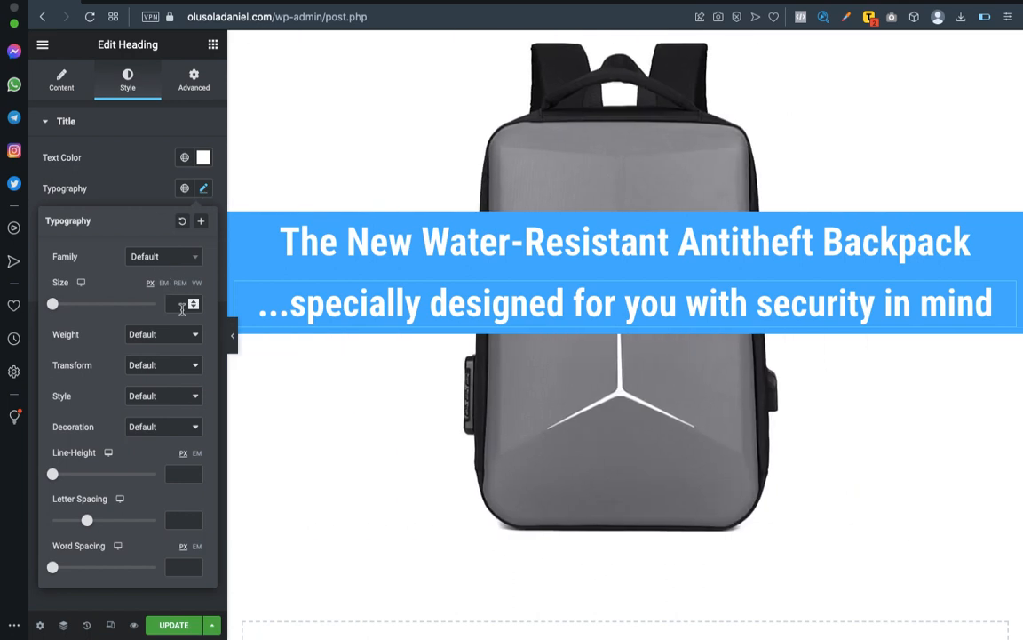
{"action": "left_click_drag", "start_coordinate": [54, 307], "coordinate": [68, 307]}
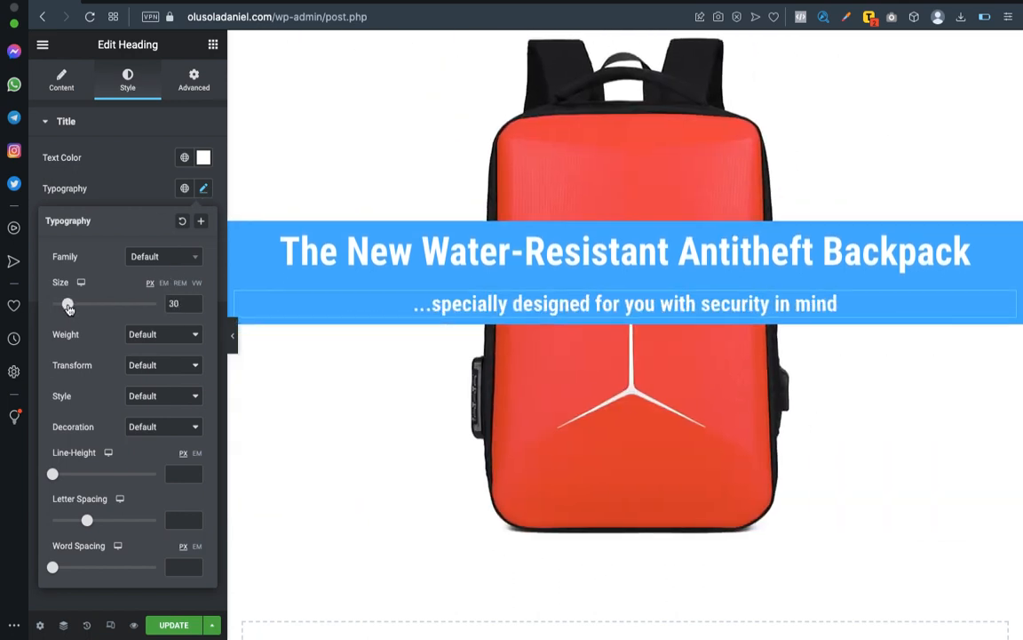
{"action": "left_click_drag", "start_coordinate": [69, 308], "coordinate": [69, 308]}
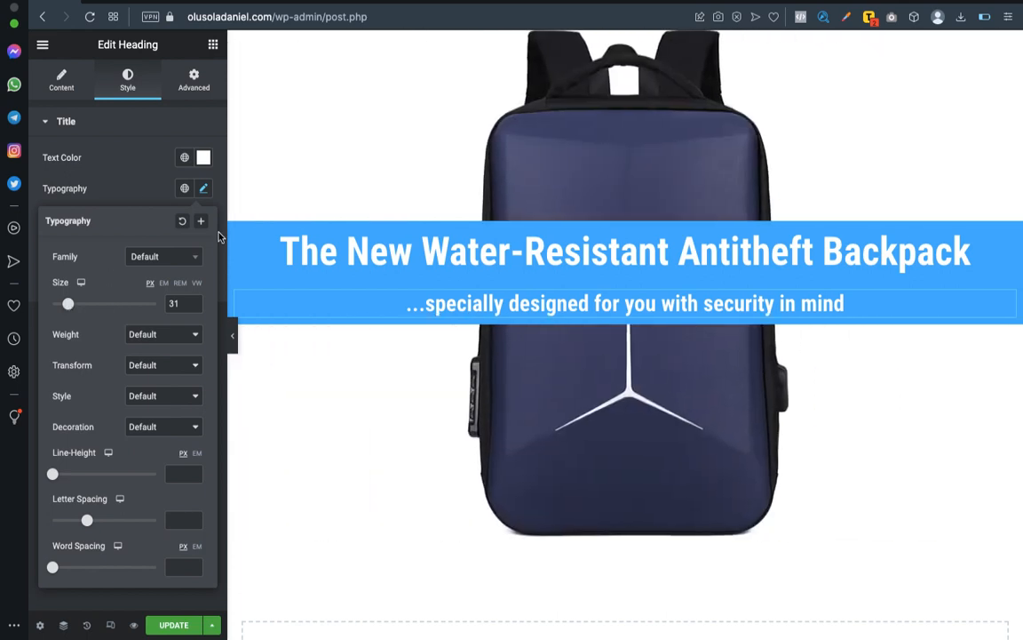
{"action": "left_click", "coordinate": [189, 89]}
{"action": "scroll", "coordinate": [138, 429], "scroll_direction": "down", "scroll_amount": 5}
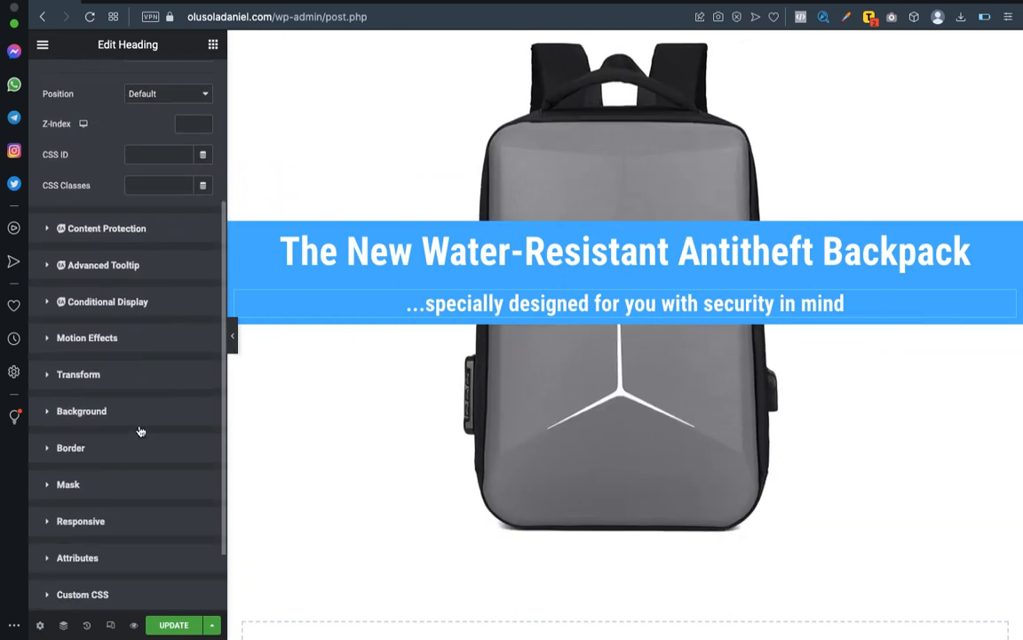
{"action": "scroll", "coordinate": [140, 431], "scroll_direction": "down", "scroll_amount": 2}
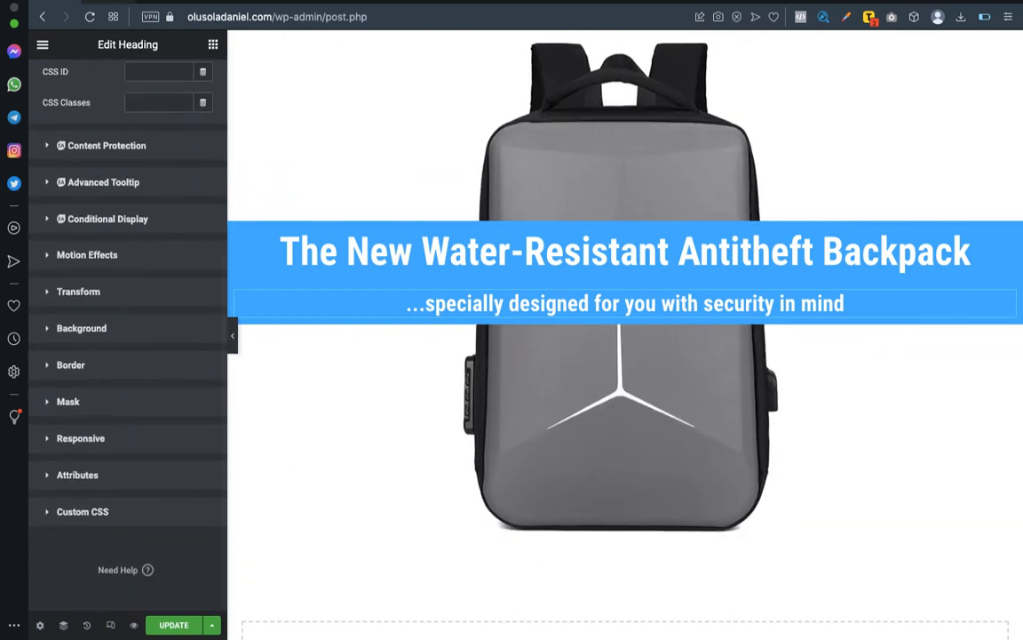
{"action": "scroll", "coordinate": [125, 222], "scroll_direction": "up", "scroll_amount": 7}
{"action": "left_click", "coordinate": [62, 81]}
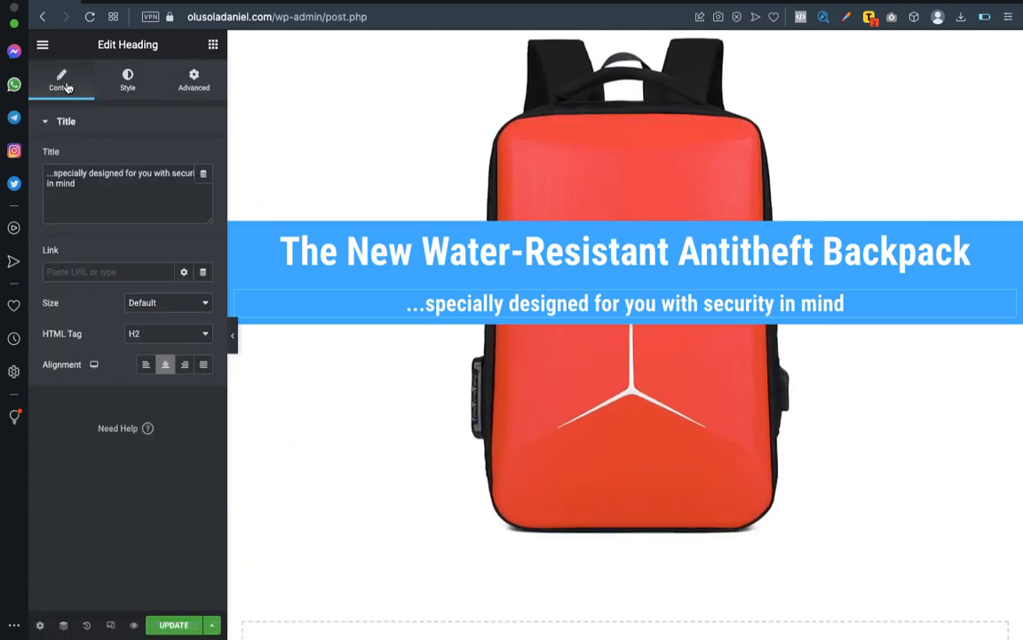
{"action": "left_click", "coordinate": [131, 93]}
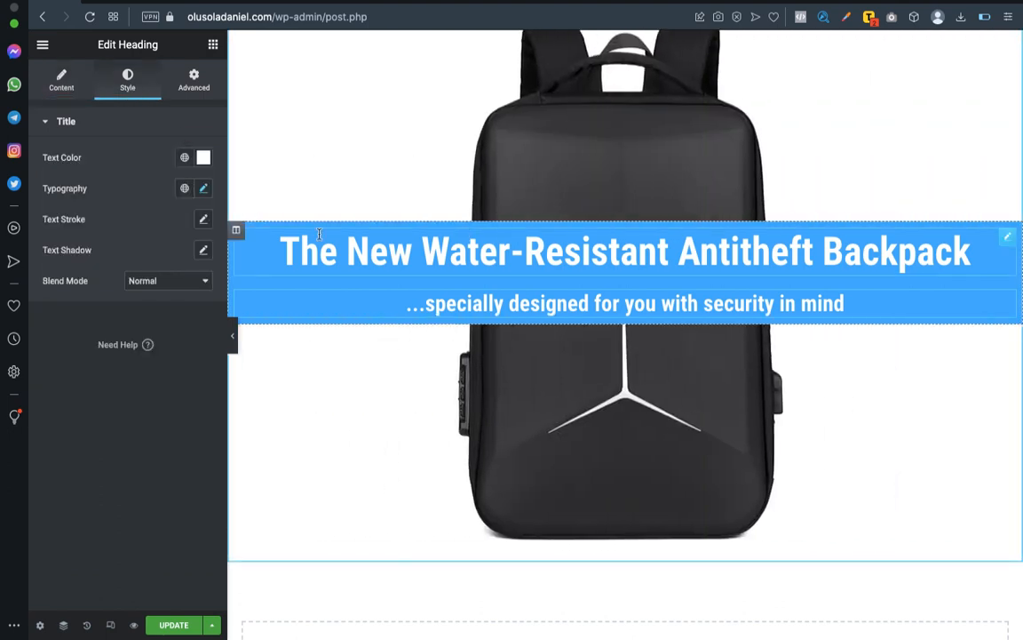
Clear the blue background color from the column holding both headings.
{"action": "left_click", "coordinate": [238, 232]}
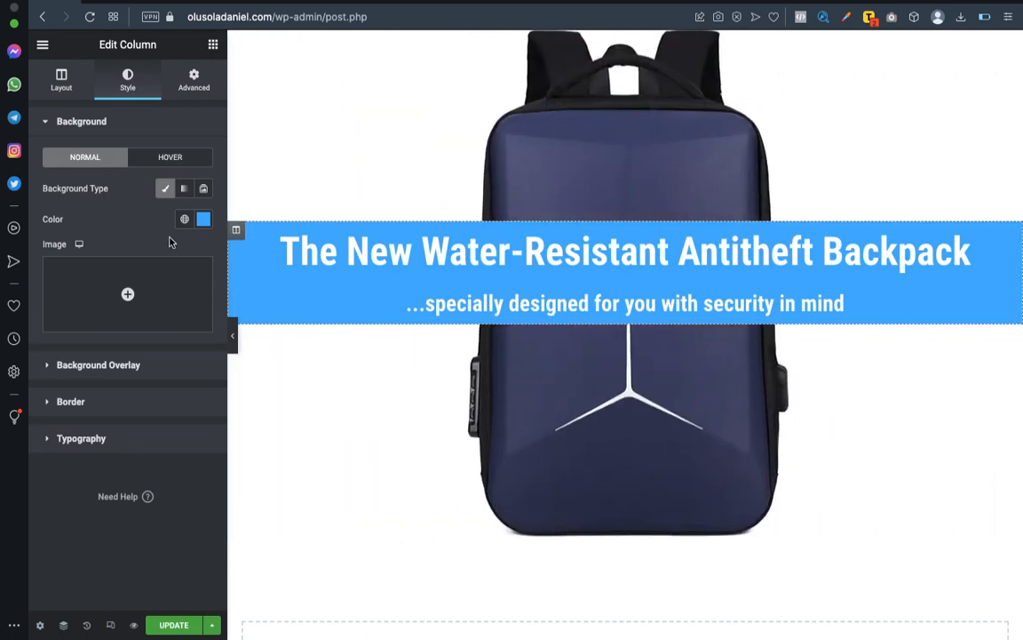
{"action": "left_click", "coordinate": [201, 219]}
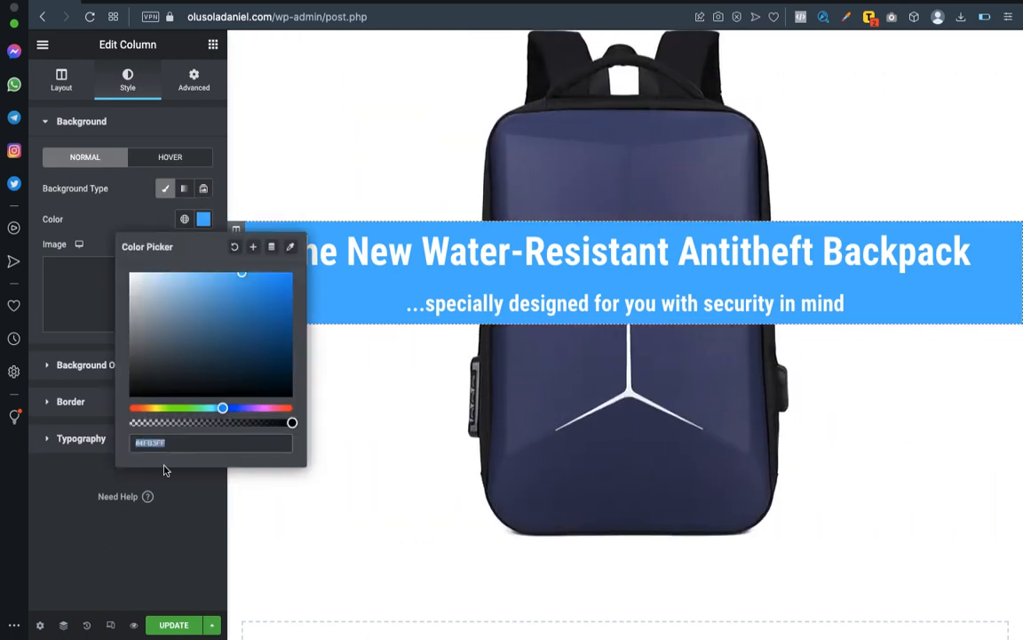
{"action": "key", "text": "BackSpace"}
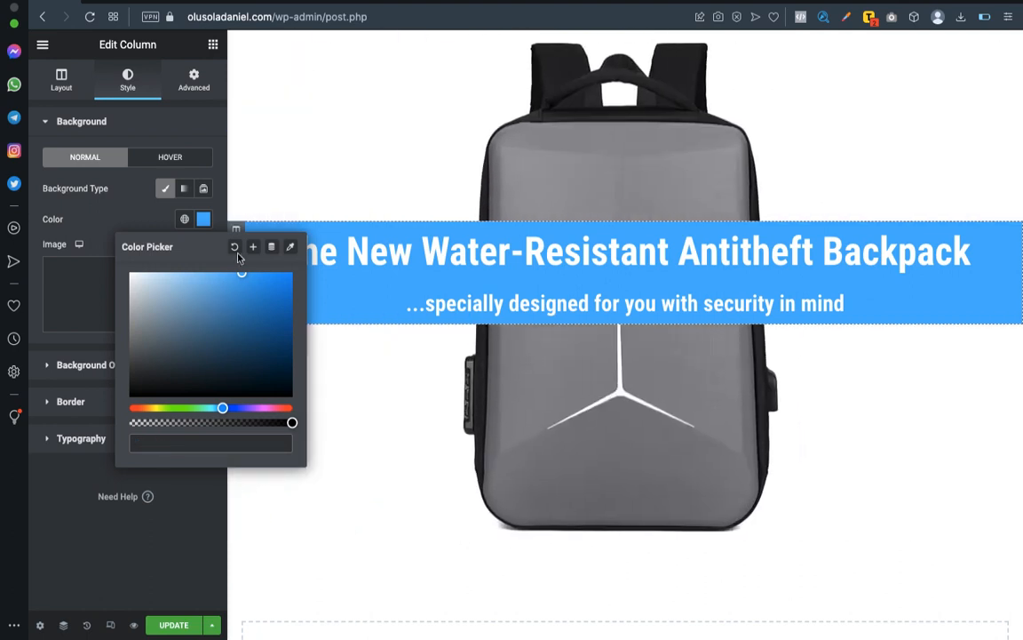
{"action": "left_click", "coordinate": [236, 248]}
{"action": "left_click", "coordinate": [85, 477]}
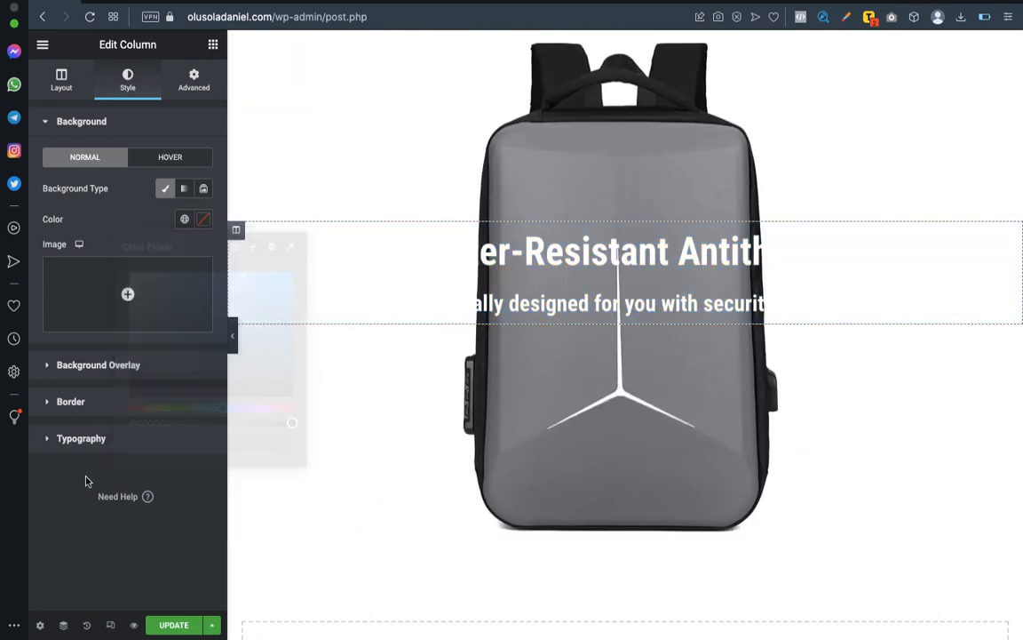
Add a Classic background overlay in #4FB3FF to the headings' column and set its opacity to 0.6.
{"action": "left_click", "coordinate": [122, 363]}
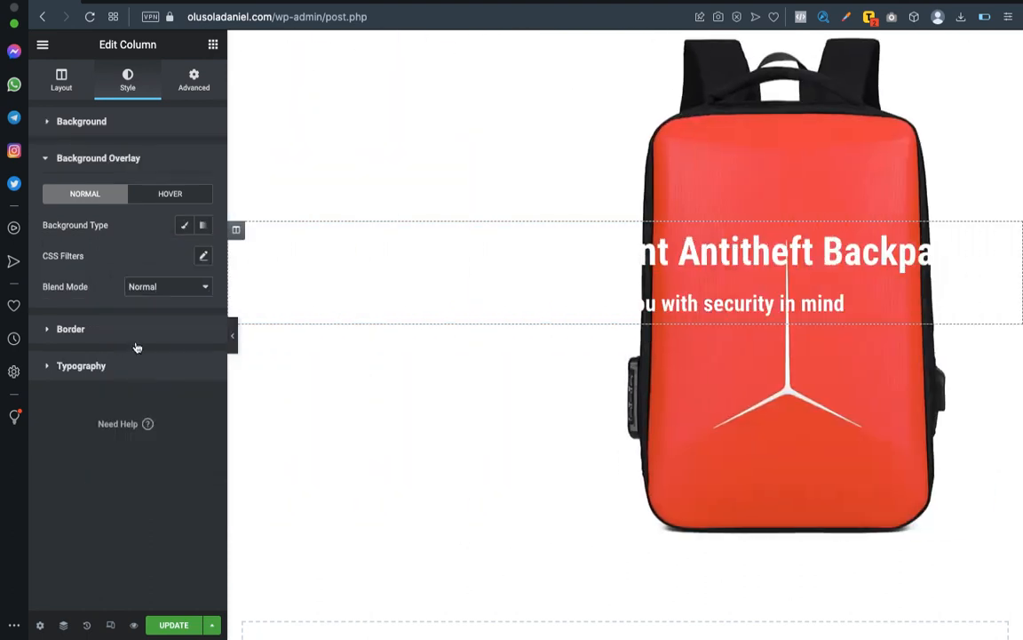
{"action": "left_click", "coordinate": [185, 225]}
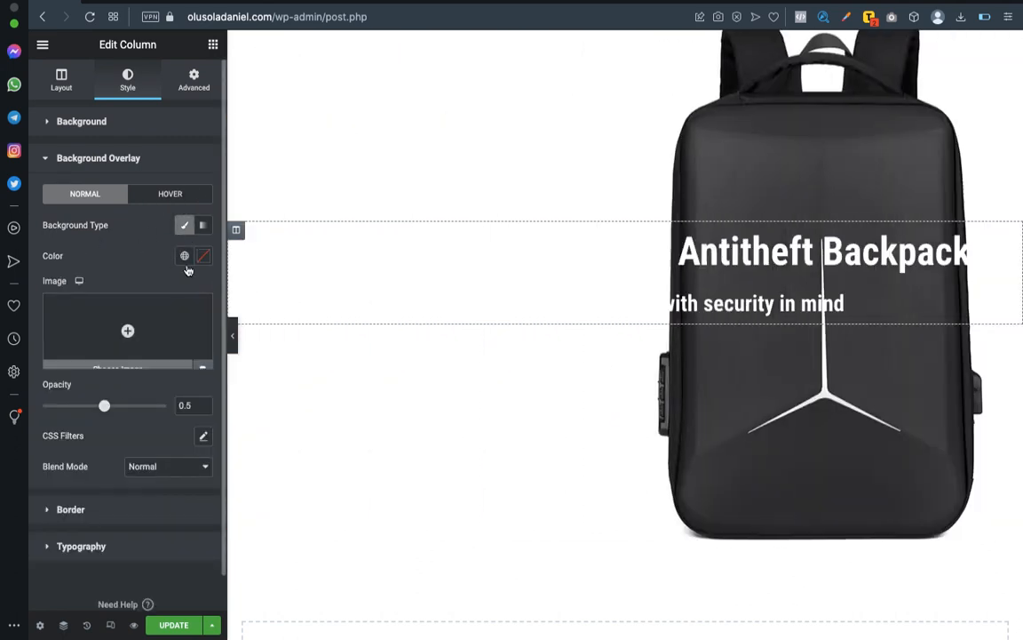
{"action": "left_click", "coordinate": [203, 257]}
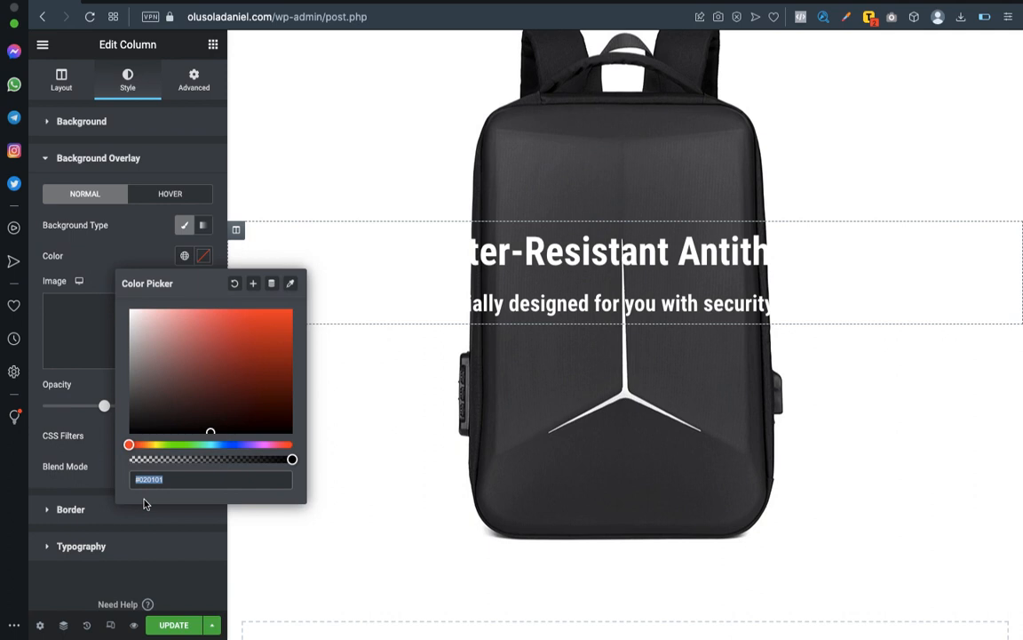
{"action": "key", "text": "ctrl+v"}
{"action": "left_click", "coordinate": [144, 582]}
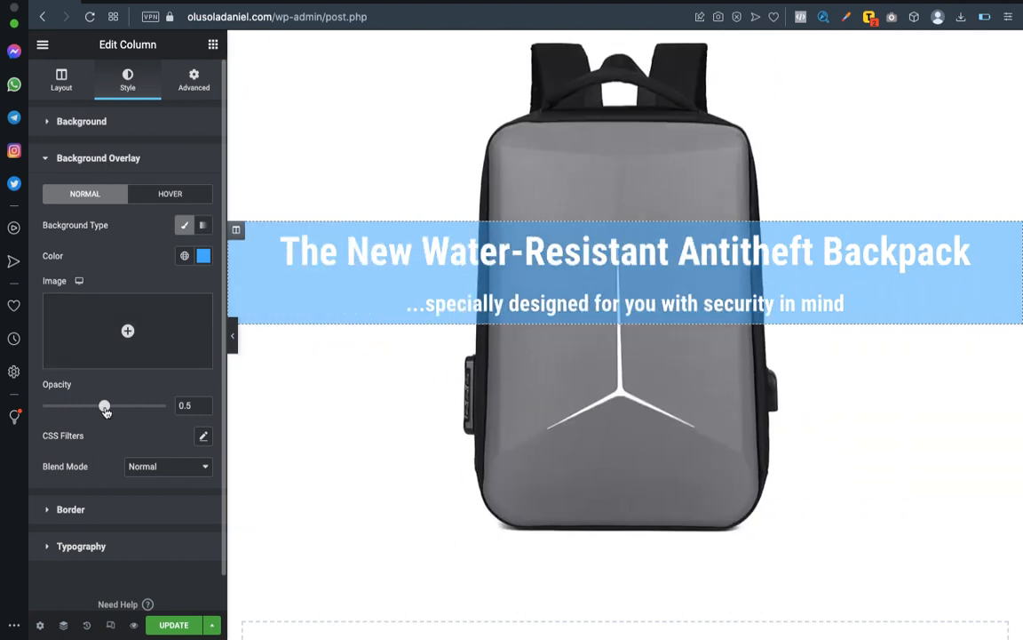
{"action": "mouse_move", "coordinate": [104, 405]}
{"action": "left_mouse_down"}
{"action": "mouse_move", "coordinate": [167, 405]}
{"action": "mouse_move", "coordinate": [55, 405]}
{"action": "mouse_move", "coordinate": [164, 412]}
{"action": "mouse_move", "coordinate": [110, 414]}
{"action": "left_mouse_up"}
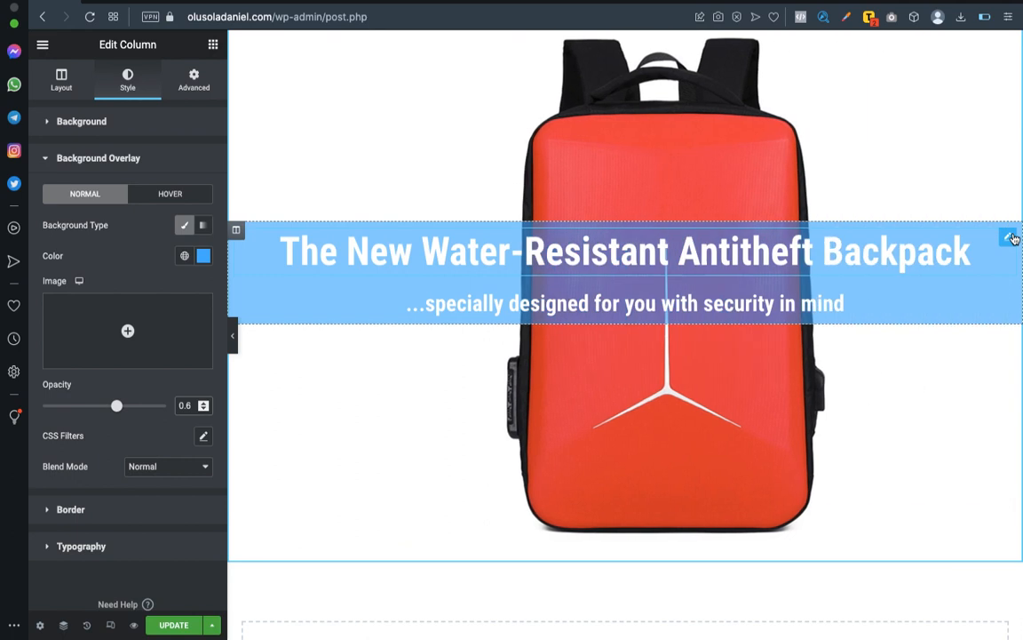
Try dark, brown, green and white text colors on the main heading.
{"action": "left_click", "coordinate": [1007, 237]}
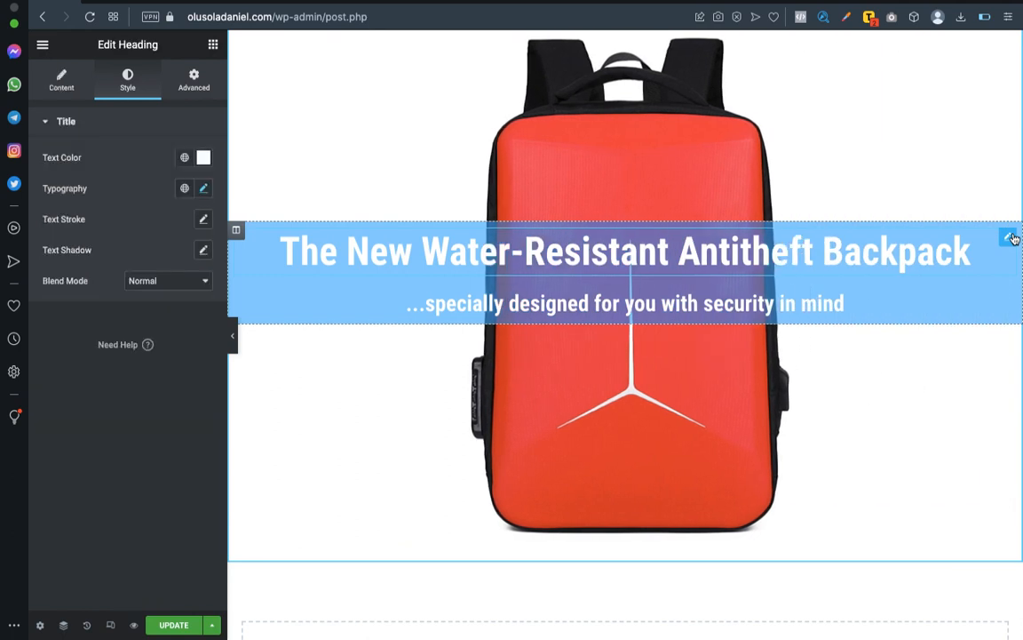
{"action": "left_click", "coordinate": [204, 157]}
{"action": "left_click_drag", "start_coordinate": [189, 275], "coordinate": [147, 320]}
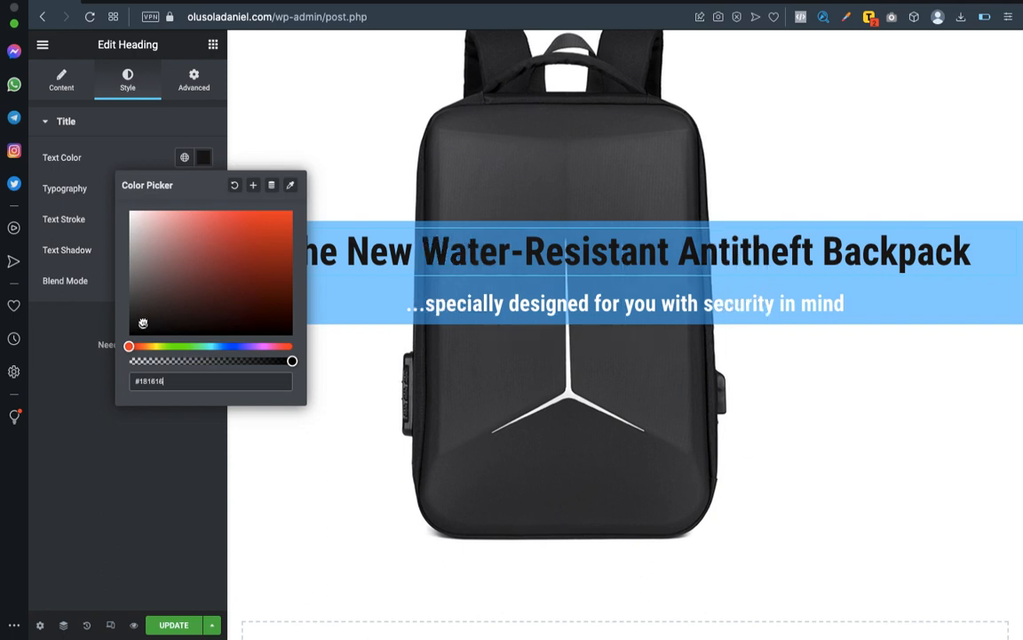
{"action": "left_click_drag", "start_coordinate": [131, 298], "coordinate": [120, 186]}
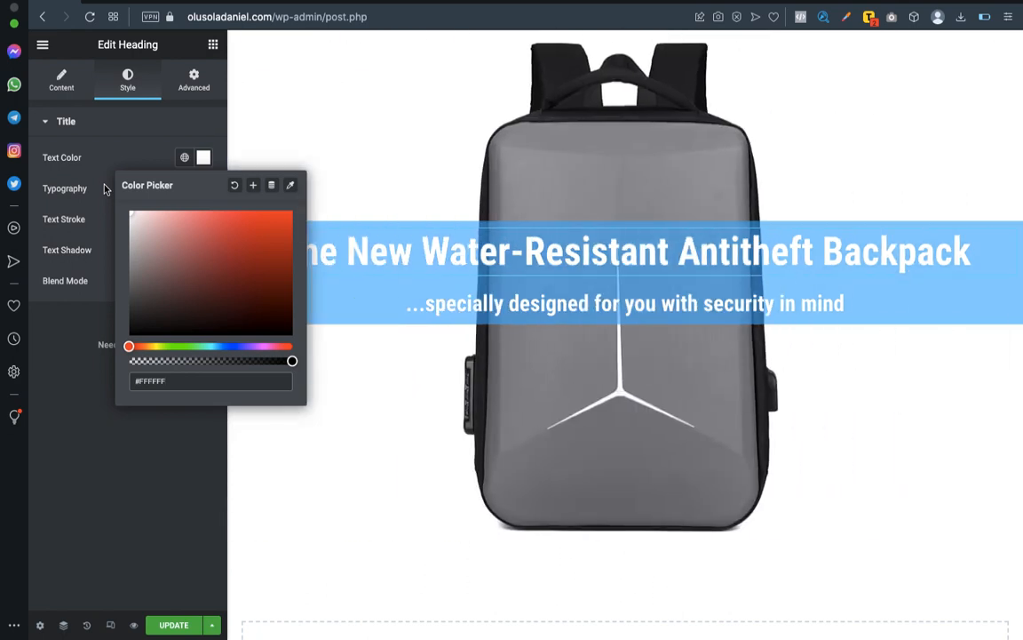
{"action": "mouse_move", "coordinate": [135, 213]}
{"action": "left_mouse_down"}
{"action": "mouse_move", "coordinate": [141, 224]}
{"action": "mouse_move", "coordinate": [187, 223]}
{"action": "mouse_move", "coordinate": [187, 263]}
{"action": "mouse_move", "coordinate": [255, 257]}
{"action": "mouse_move", "coordinate": [228, 263]}
{"action": "mouse_move", "coordinate": [181, 300]}
{"action": "left_mouse_up"}
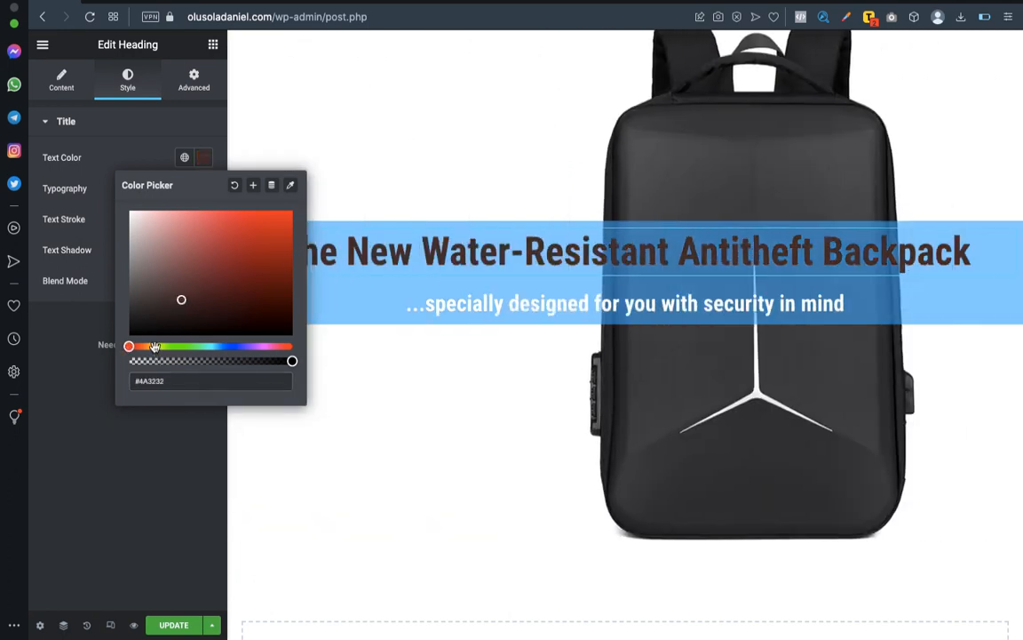
{"action": "left_click", "coordinate": [155, 347]}
{"action": "left_click_drag", "start_coordinate": [156, 346], "coordinate": [166, 347]}
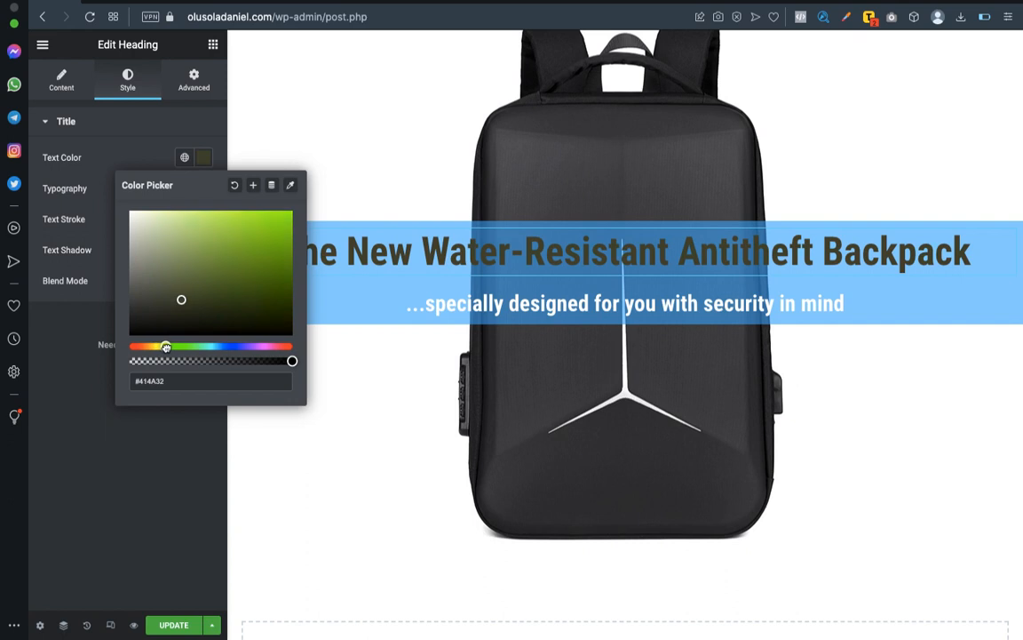
{"action": "left_click", "coordinate": [276, 224]}
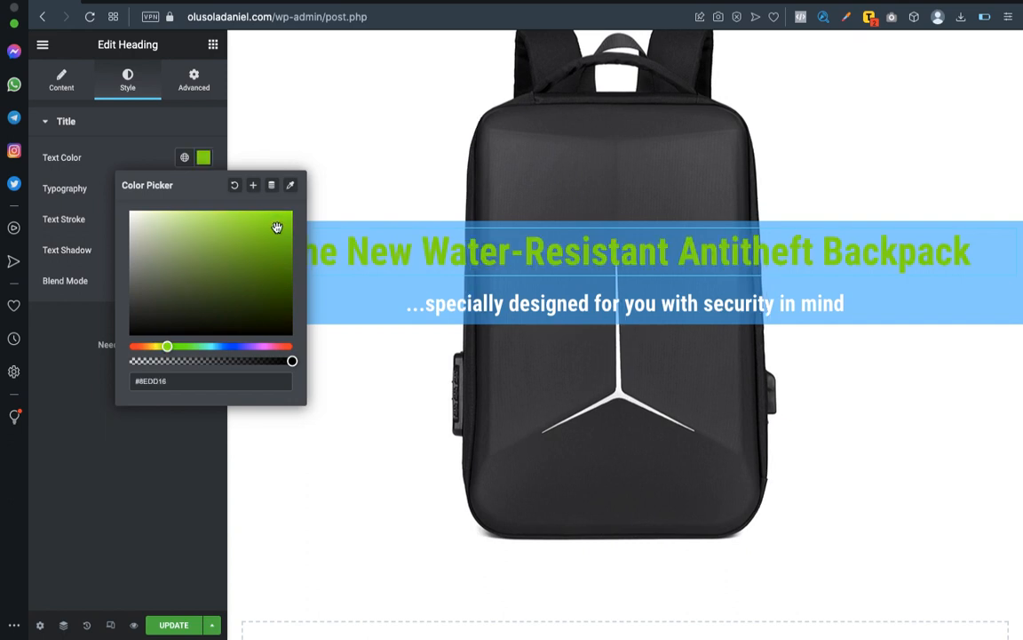
{"action": "left_click_drag", "start_coordinate": [165, 350], "coordinate": [162, 348]}
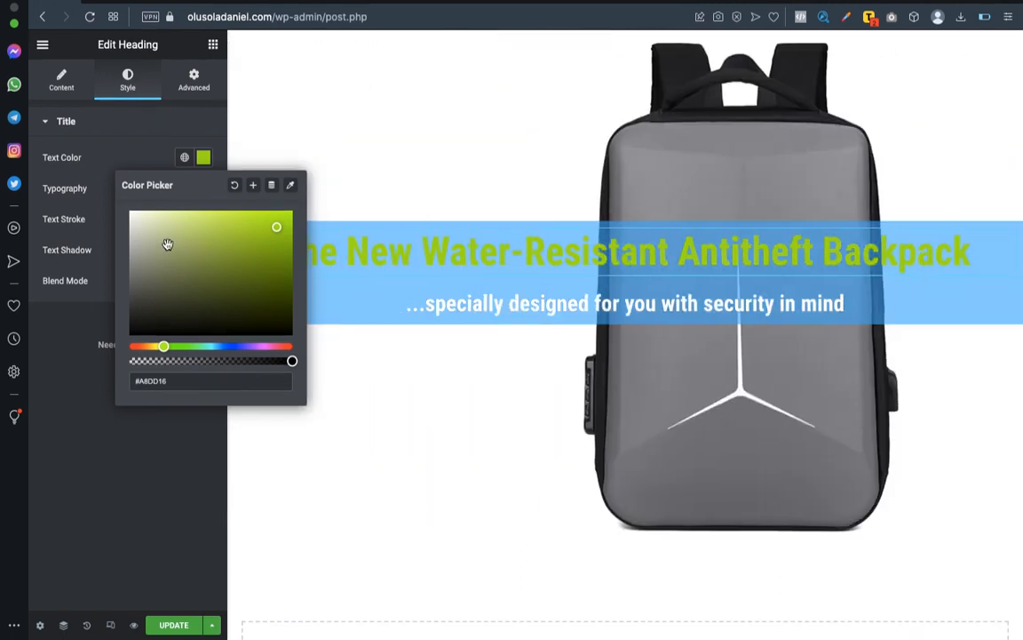
{"action": "left_click", "coordinate": [151, 229]}
{"action": "left_click", "coordinate": [133, 219]}
{"action": "left_click_drag", "start_coordinate": [133, 220], "coordinate": [127, 205]}
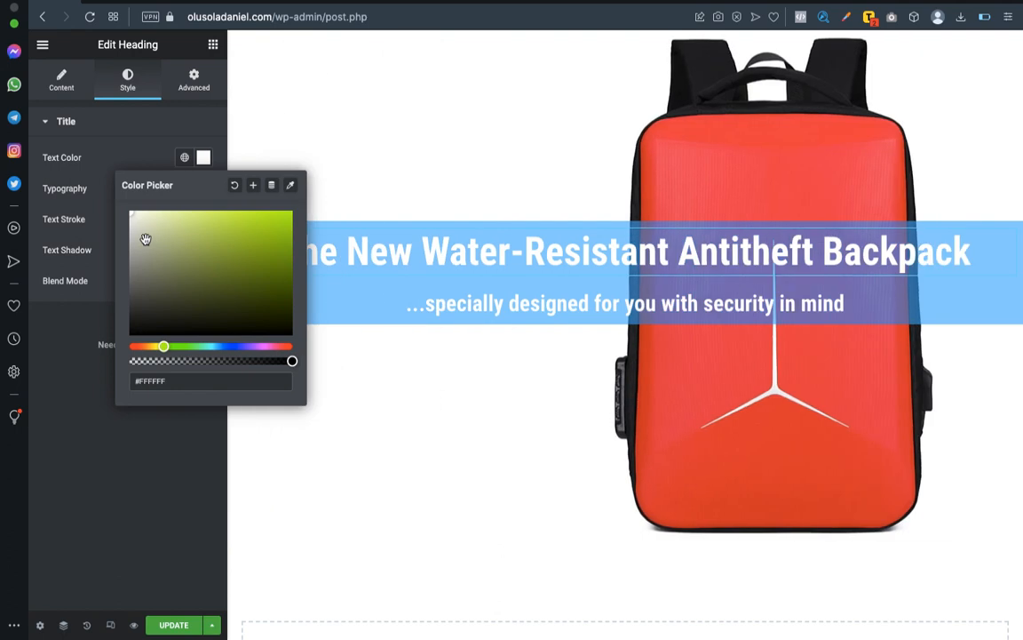
Set the main heading's text color to near-black #030303 and preview the hero section at full width.
{"action": "left_click", "coordinate": [151, 303]}
{"action": "mouse_move", "coordinate": [150, 303]}
{"action": "left_mouse_down"}
{"action": "mouse_move", "coordinate": [148, 290]}
{"action": "mouse_move", "coordinate": [139, 328]}
{"action": "mouse_move", "coordinate": [121, 337]}
{"action": "left_mouse_up"}
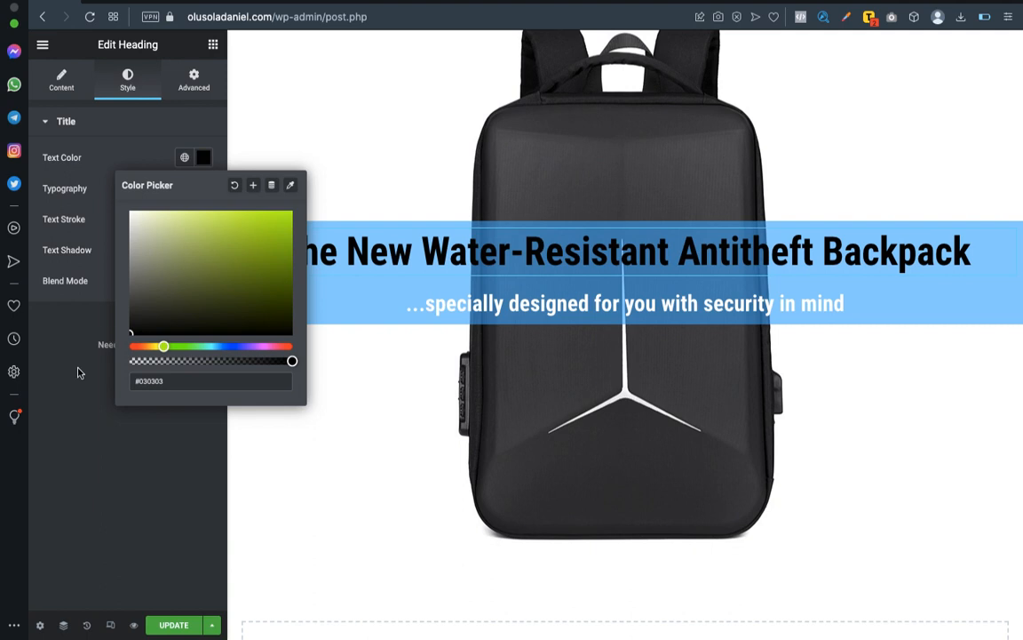
{"action": "left_click", "coordinate": [78, 373]}
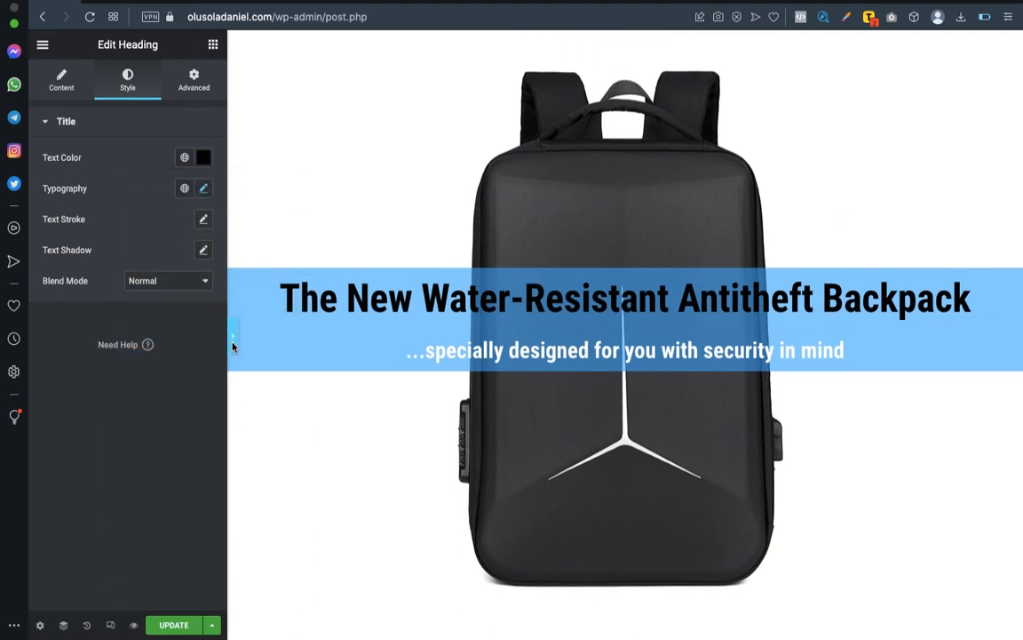
{"action": "left_click", "coordinate": [233, 346]}
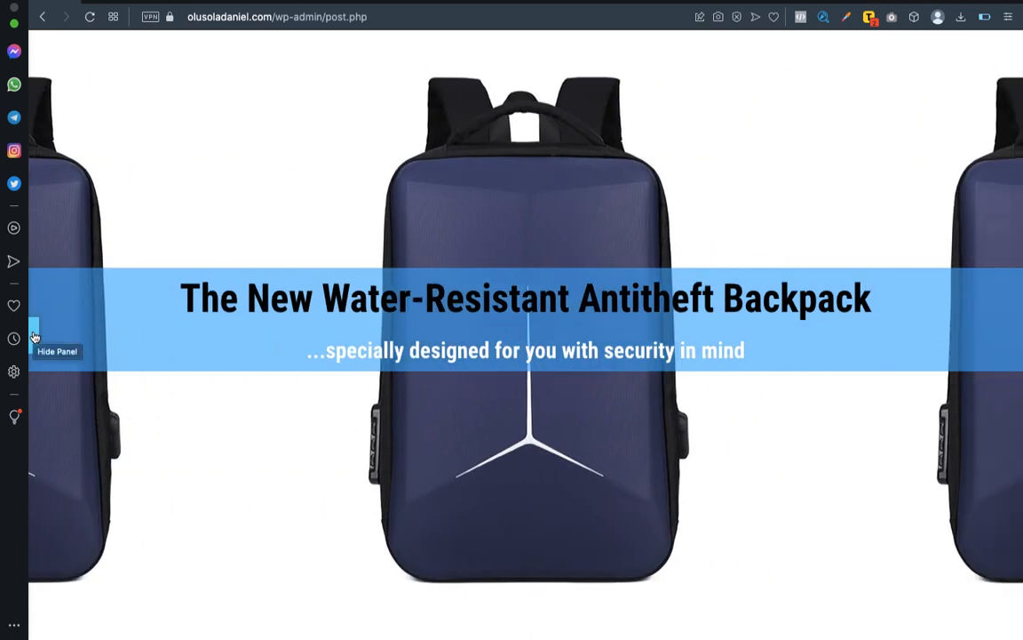
{"action": "left_click", "coordinate": [33, 336]}
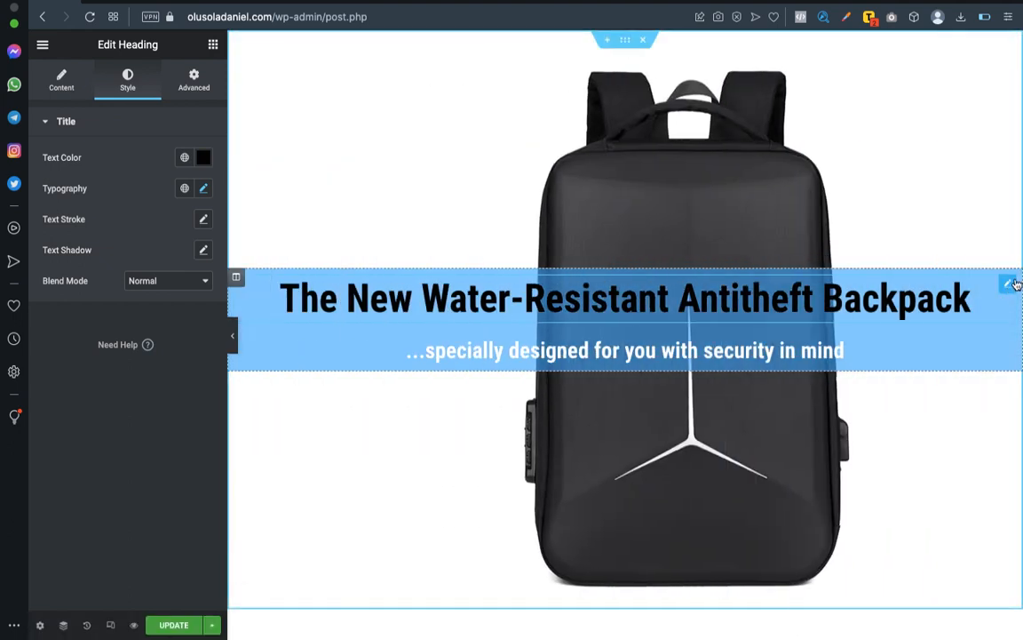
Copy the main heading so its style can be reused.
{"action": "right_click", "coordinate": [1015, 287]}
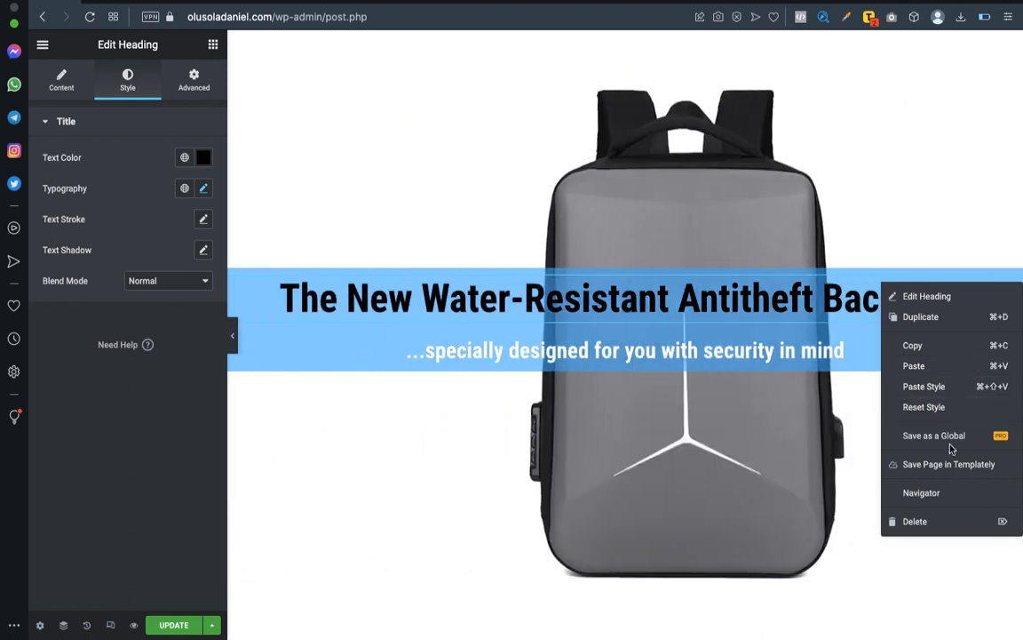
{"action": "left_click", "coordinate": [934, 346]}
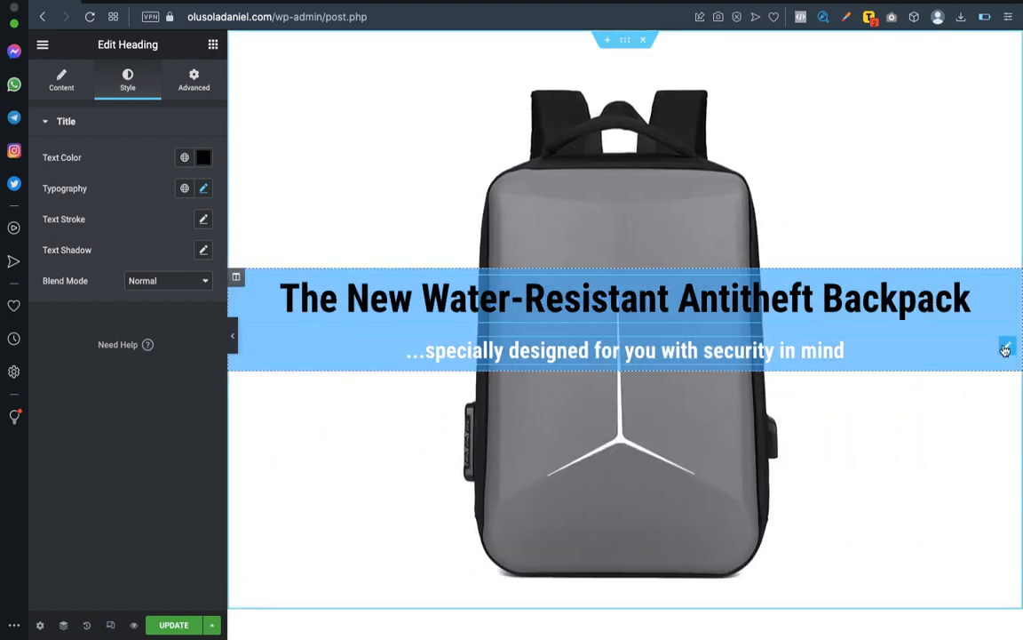
Try pasting the copied heading and its style at the subheading, and remove the duplicate heading.
{"action": "right_click", "coordinate": [1009, 351]}
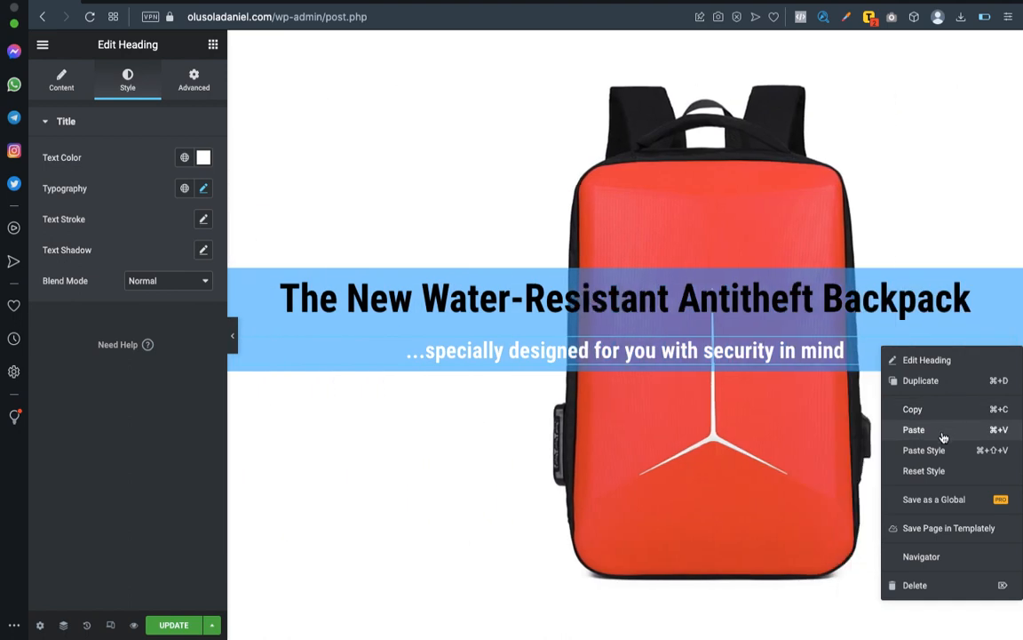
{"action": "left_click", "coordinate": [882, 430]}
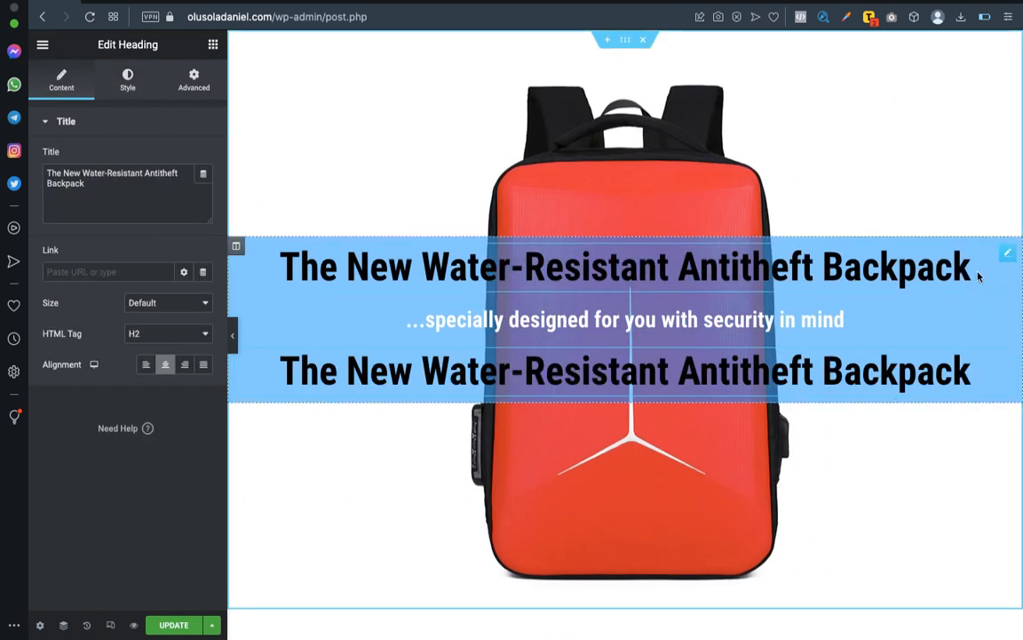
{"action": "right_click", "coordinate": [1010, 318]}
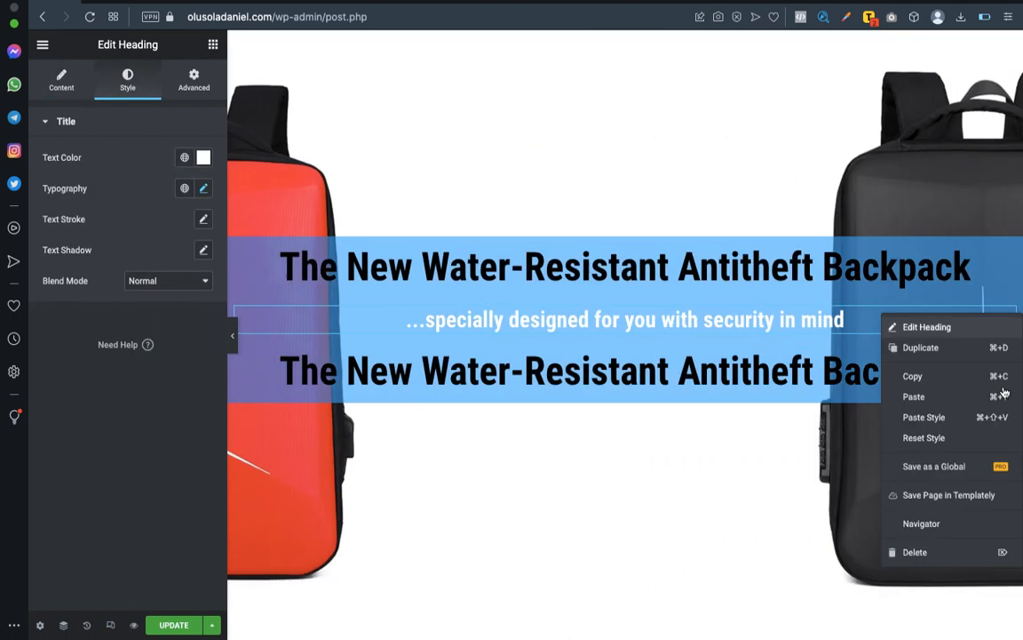
{"action": "left_click", "coordinate": [888, 418]}
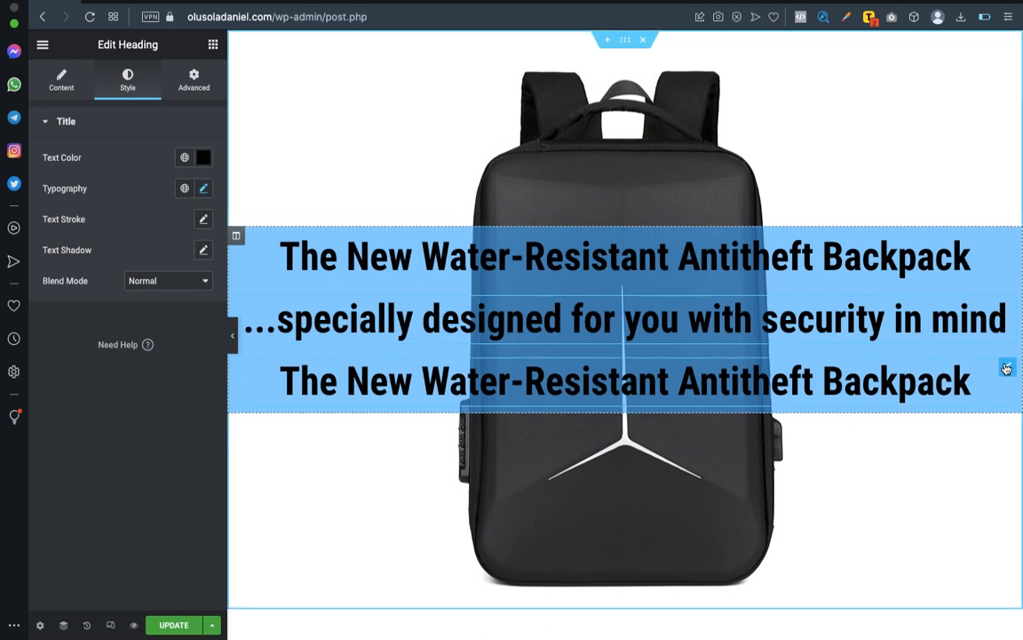
{"action": "key", "text": "ctrl+z"}
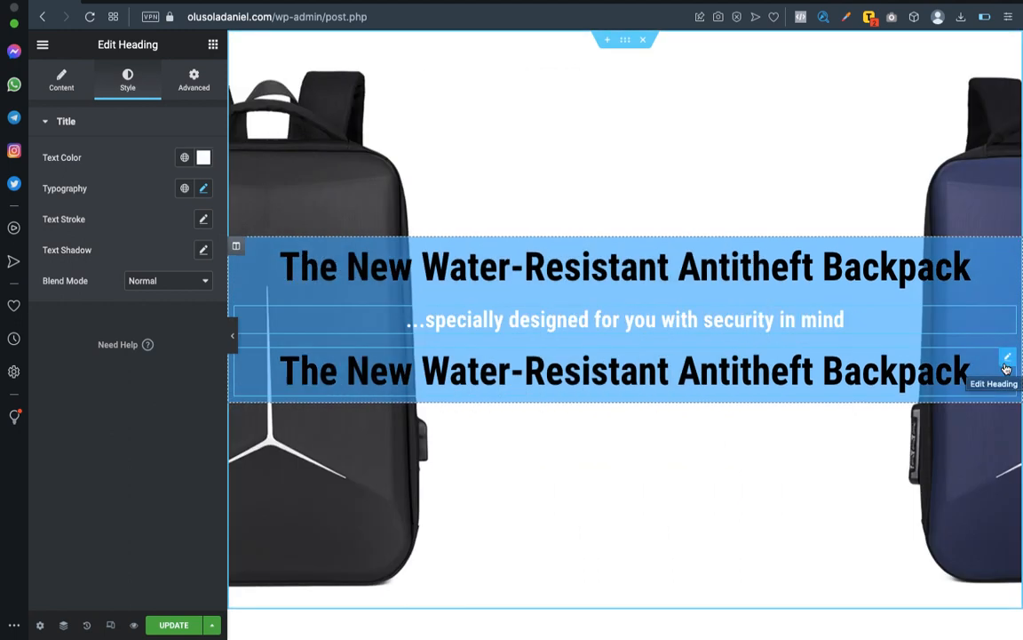
{"action": "right_click", "coordinate": [1010, 357]}
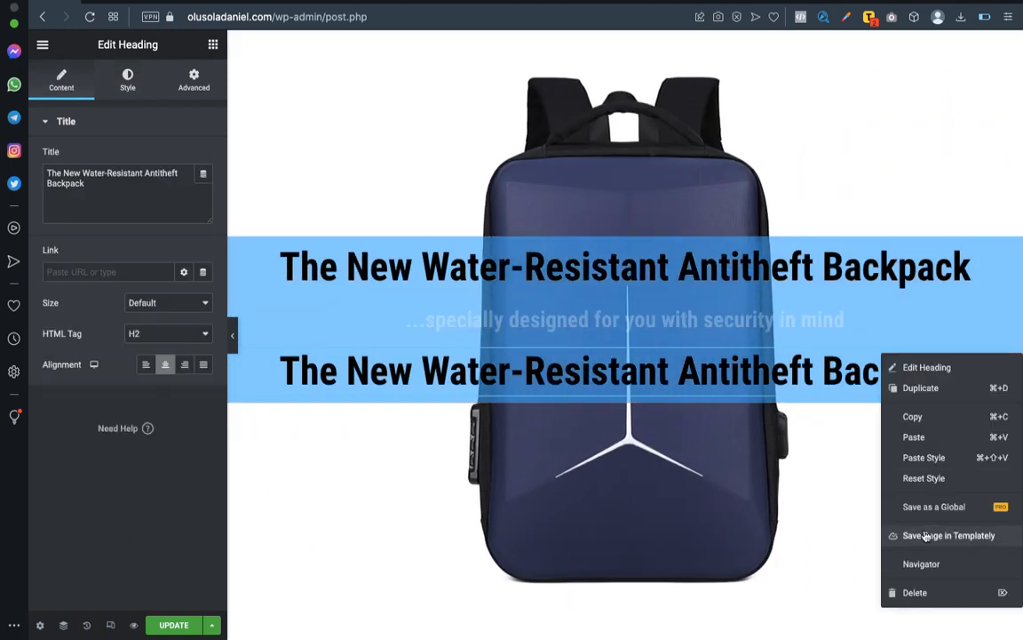
{"action": "left_click", "coordinate": [889, 592]}
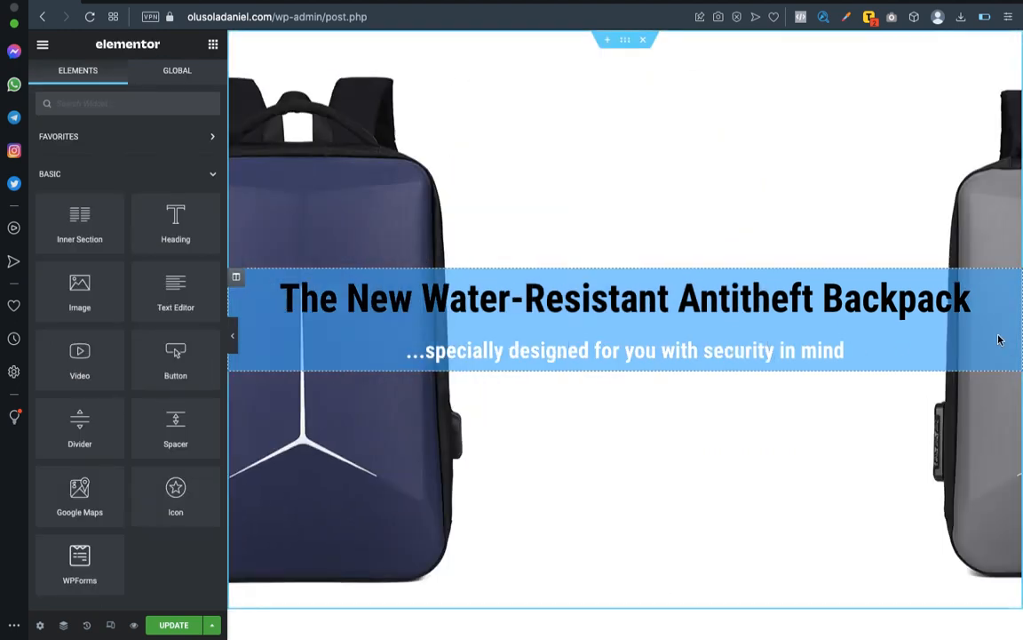
Apply the main heading's copied style to the subheading.
{"action": "left_click", "coordinate": [514, 333]}
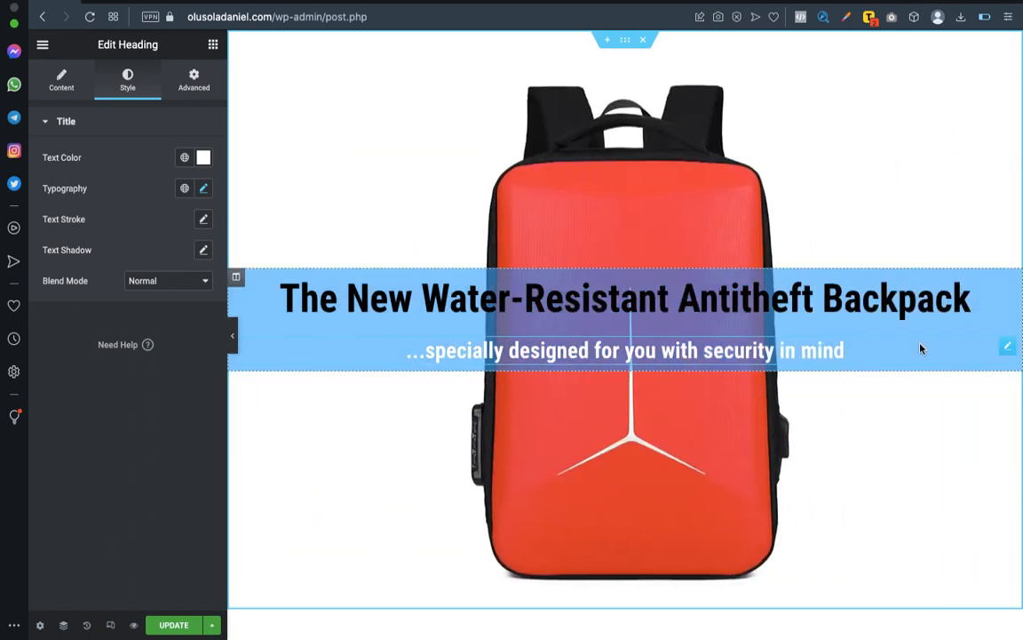
{"action": "right_click", "coordinate": [1008, 351]}
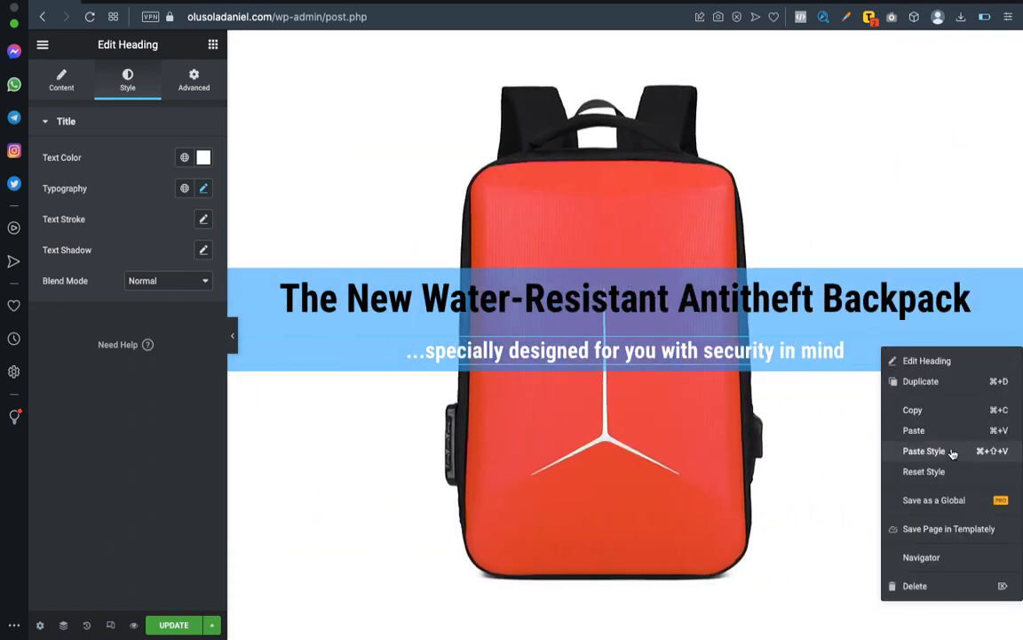
{"action": "left_click", "coordinate": [955, 453]}
Set the subheading's font size to 29 px and its style to Italic, and preview the section at full width.
{"action": "left_click", "coordinate": [204, 189]}
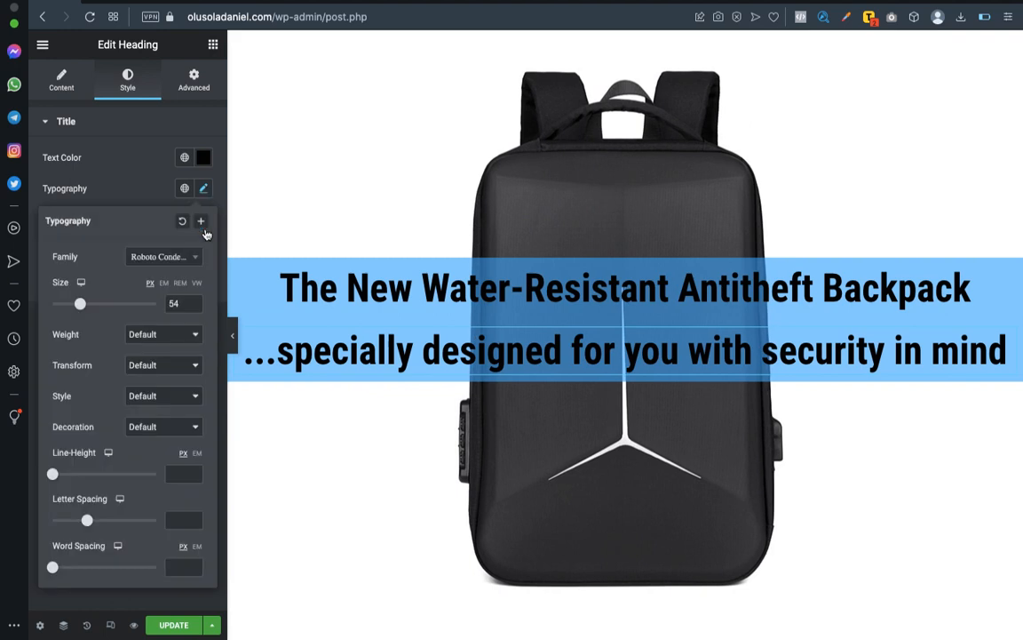
{"action": "left_click_drag", "start_coordinate": [81, 307], "coordinate": [70, 305]}
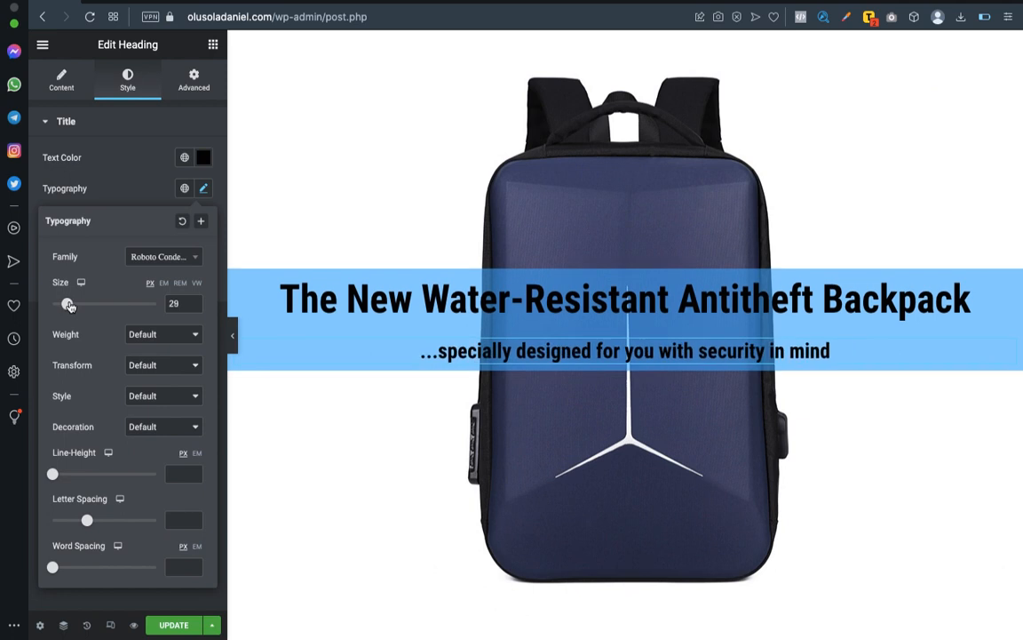
{"action": "left_click", "coordinate": [161, 405]}
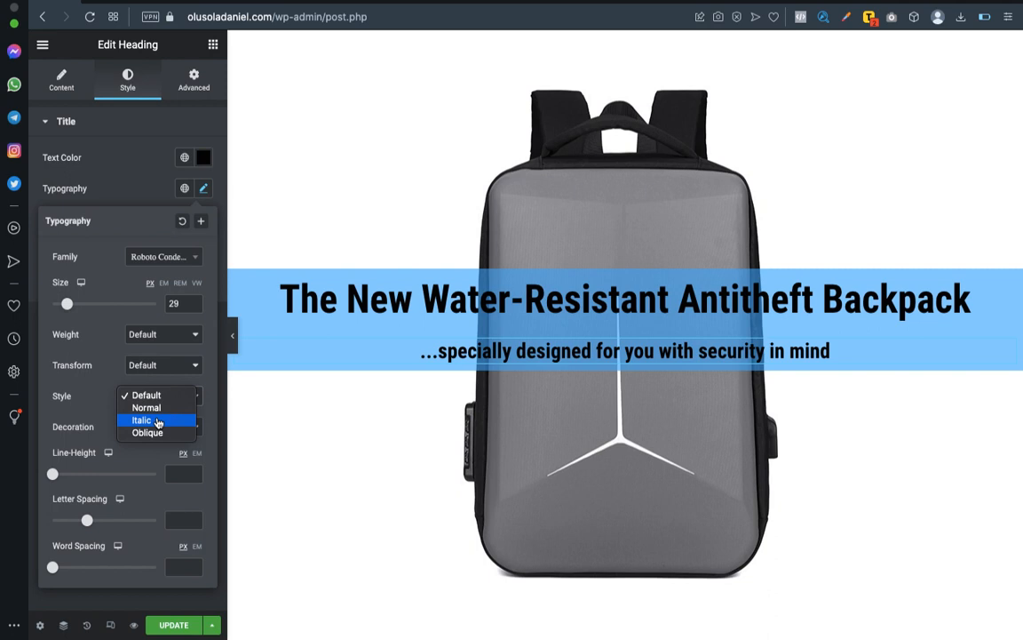
{"action": "left_click", "coordinate": [157, 421]}
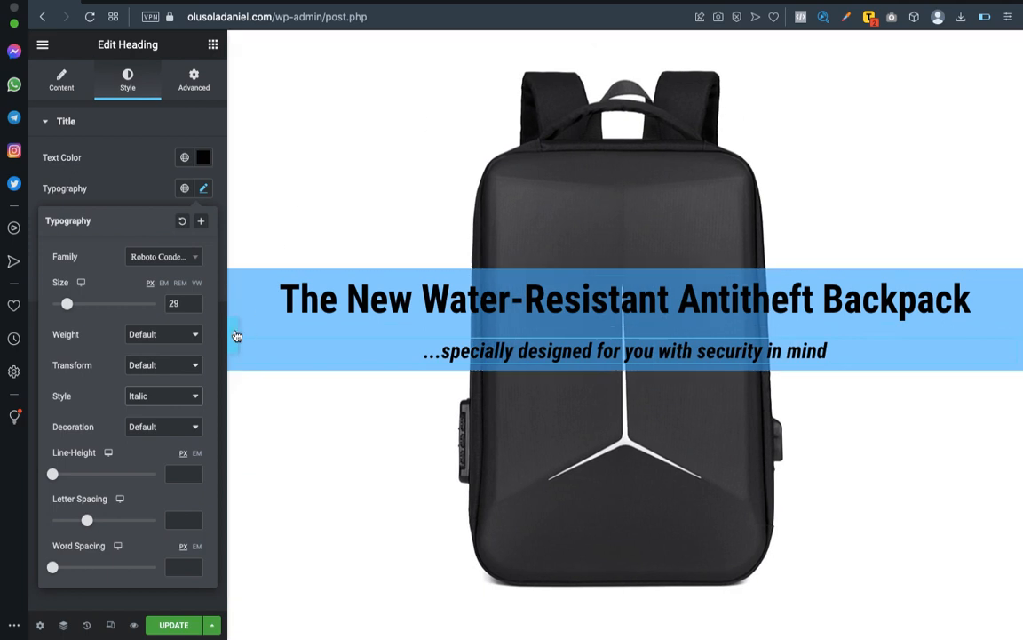
{"action": "left_click", "coordinate": [234, 336]}
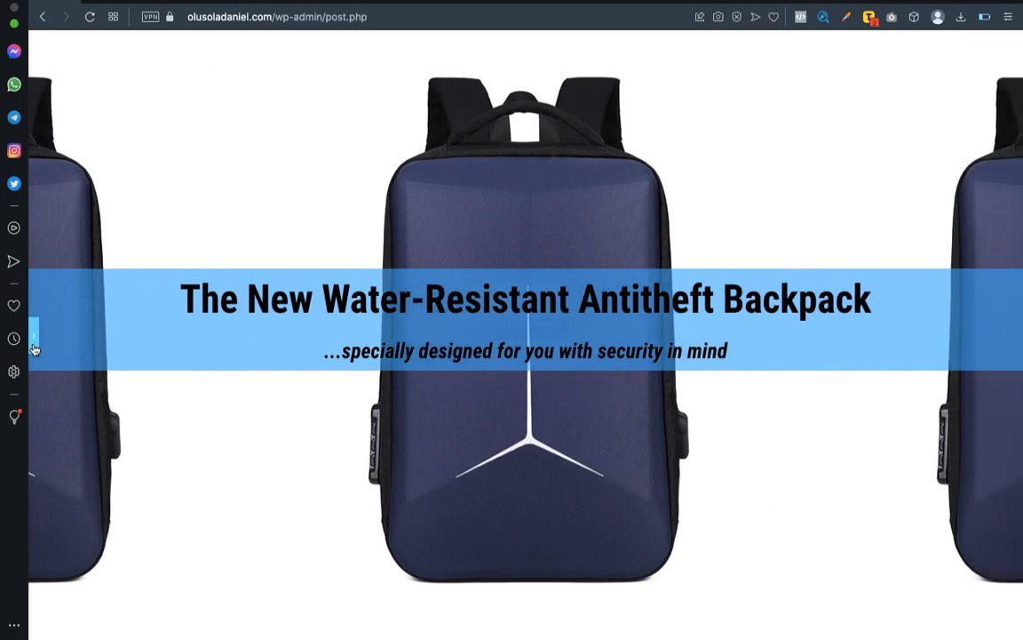
{"action": "left_click", "coordinate": [33, 346]}
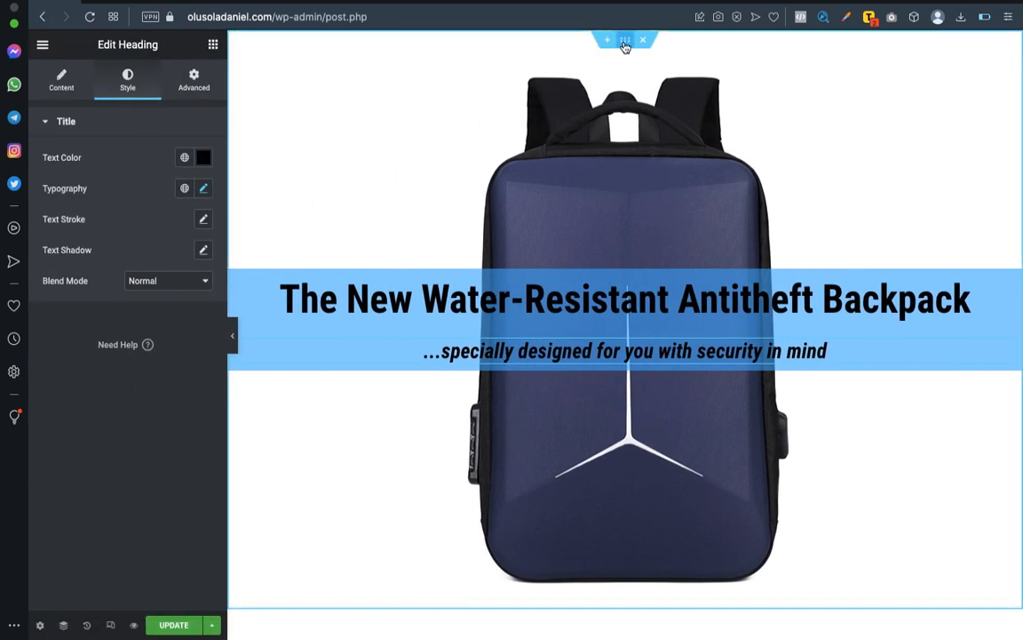
Open the section's slideshow background style settings and check the available background size and position options.
{"action": "left_click", "coordinate": [625, 43]}
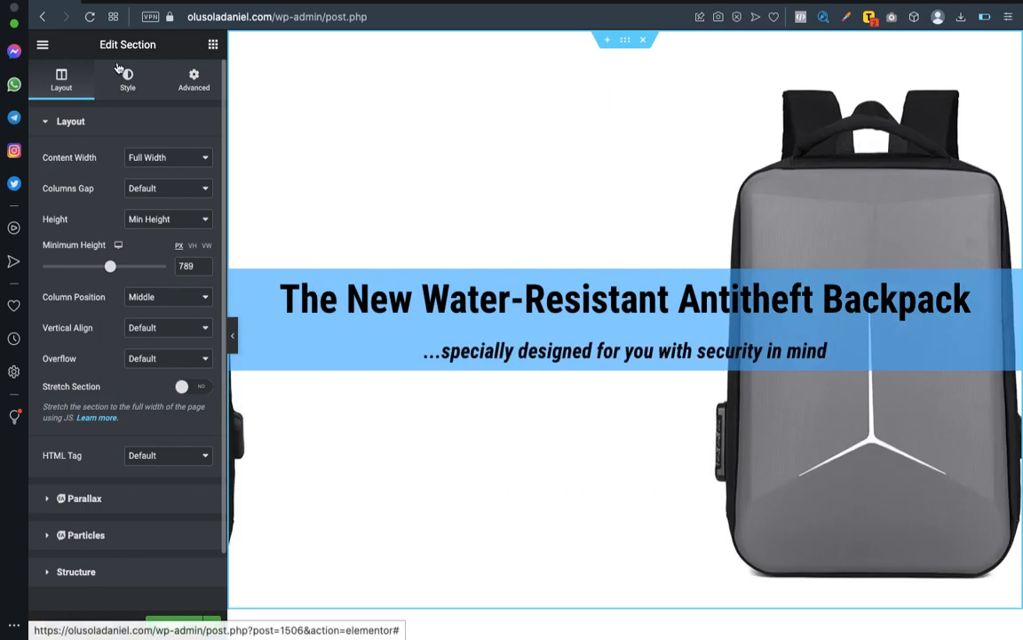
{"action": "left_click", "coordinate": [122, 82]}
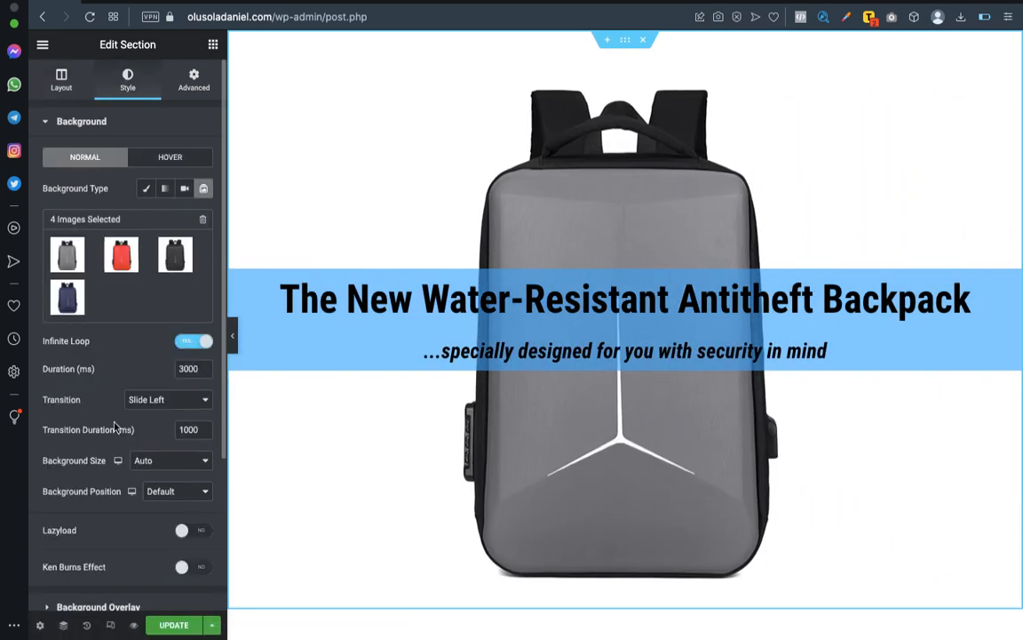
{"action": "scroll", "coordinate": [175, 406], "scroll_direction": "down", "scroll_amount": 1}
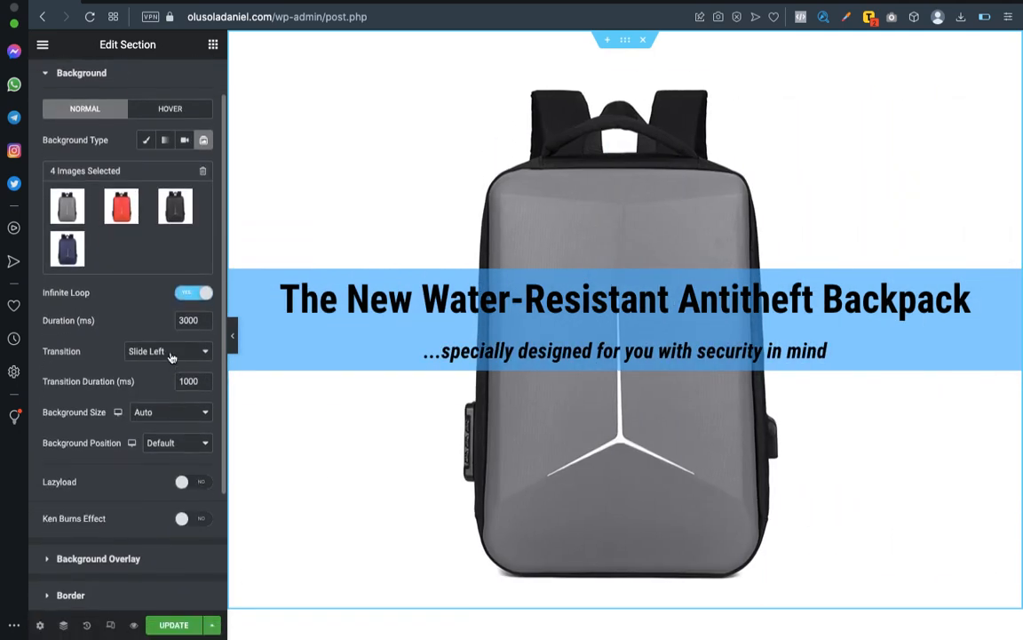
{"action": "scroll", "coordinate": [158, 358], "scroll_direction": "up", "scroll_amount": 1}
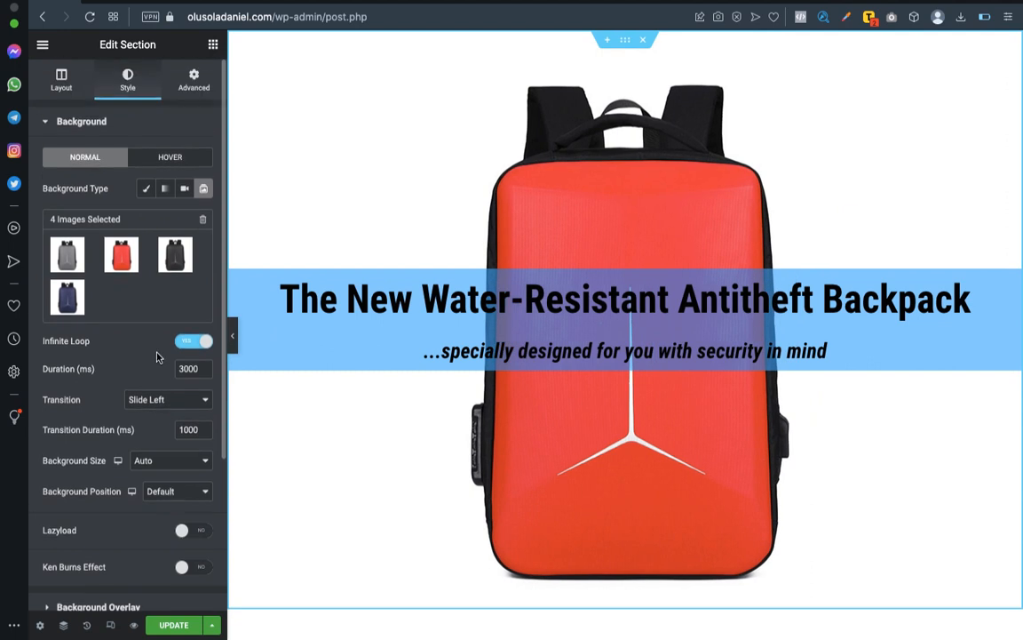
{"action": "scroll", "coordinate": [156, 357], "scroll_direction": "down", "scroll_amount": 1}
{"action": "scroll", "coordinate": [156, 356], "scroll_direction": "up", "scroll_amount": 1}
{"action": "scroll", "coordinate": [156, 357], "scroll_direction": "down", "scroll_amount": 2}
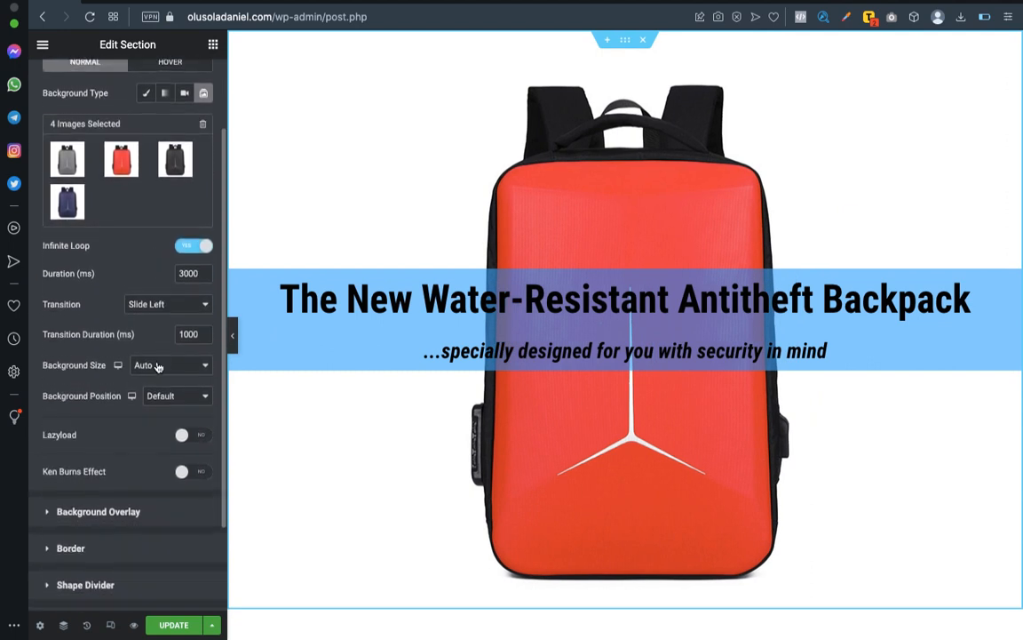
{"action": "left_click", "coordinate": [158, 366]}
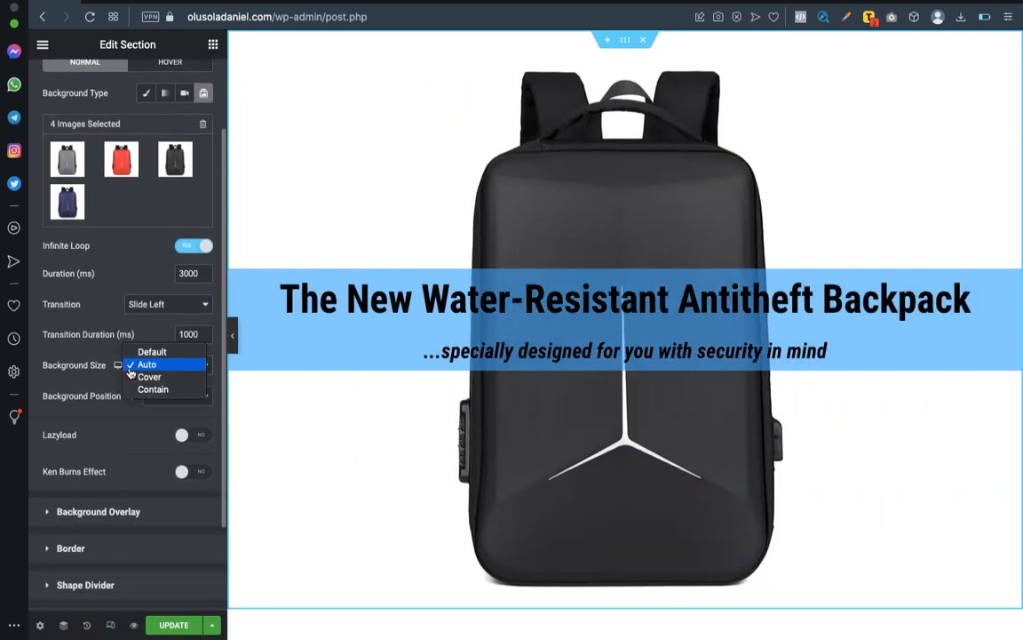
{"action": "left_click", "coordinate": [178, 396]}
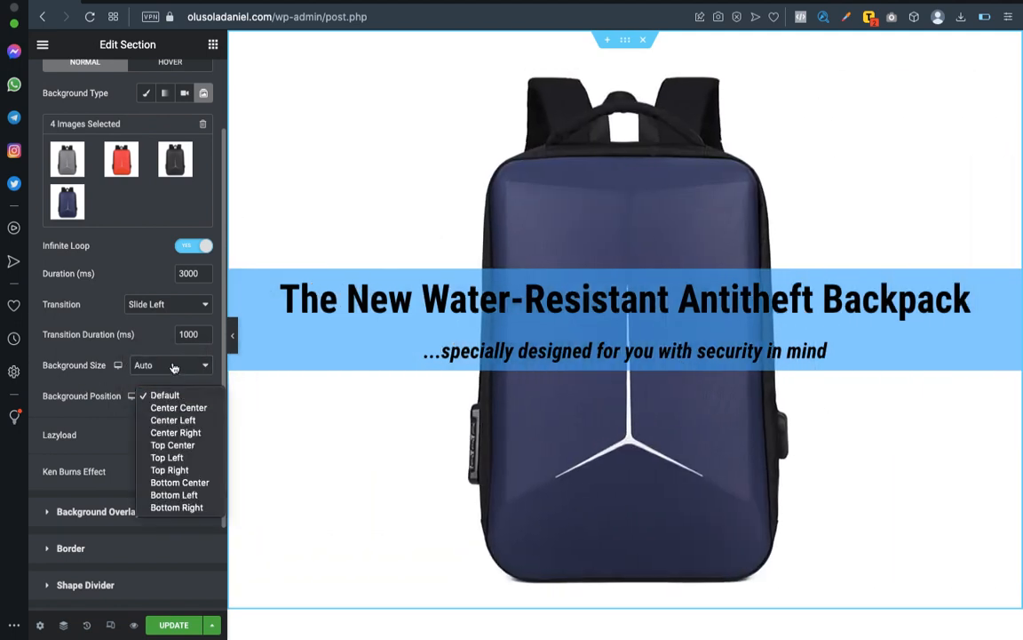
{"action": "left_click", "coordinate": [174, 367]}
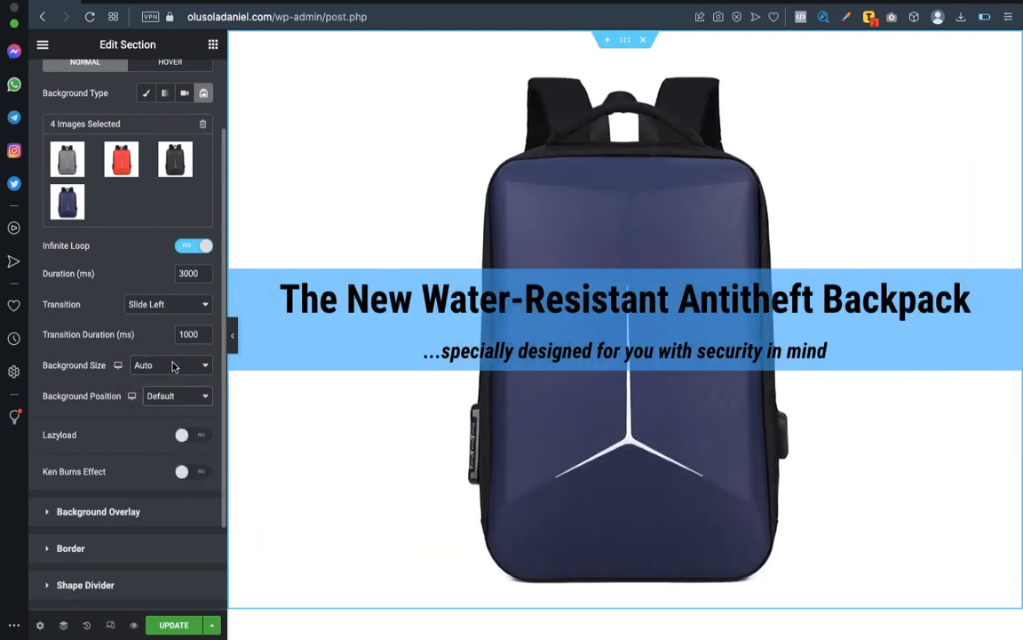
Set the slideshow's background size to Cover and preview the section at full width.
{"action": "left_click", "coordinate": [173, 366]}
{"action": "left_click", "coordinate": [173, 382]}
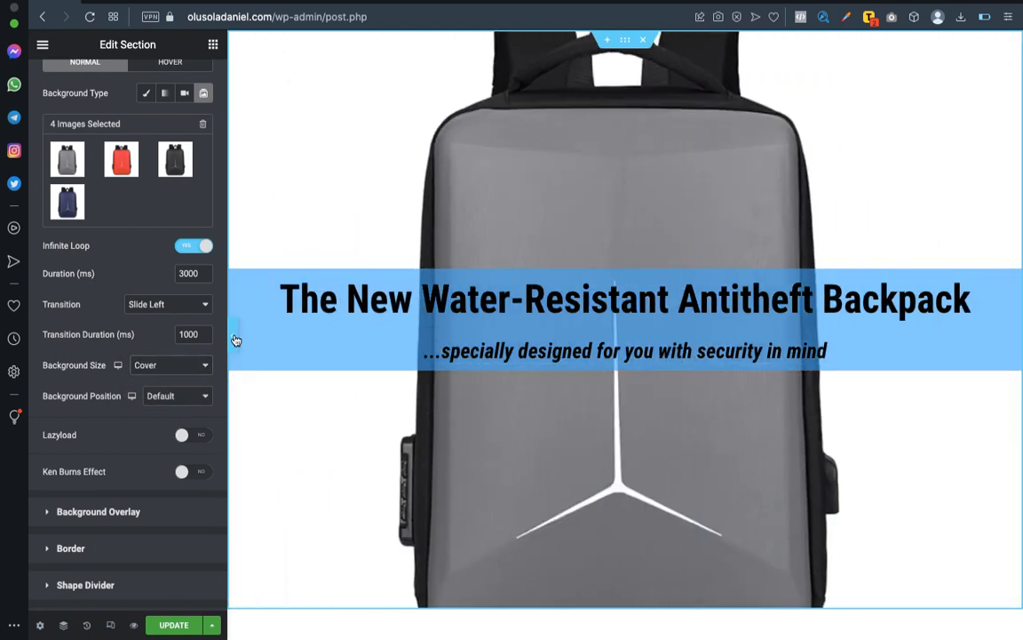
{"action": "left_click", "coordinate": [236, 340]}
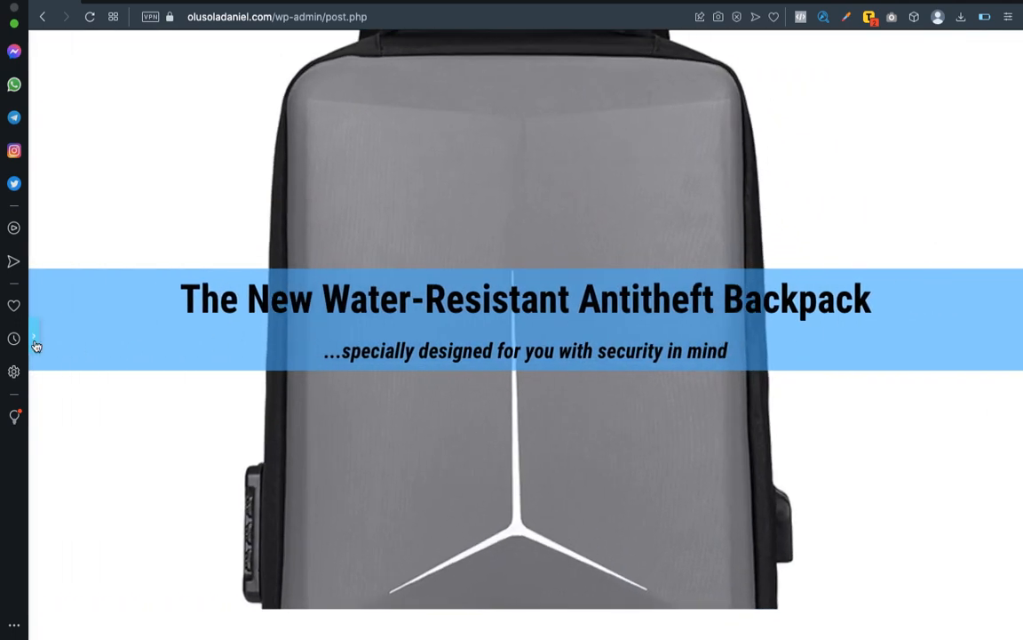
{"action": "left_click", "coordinate": [36, 338]}
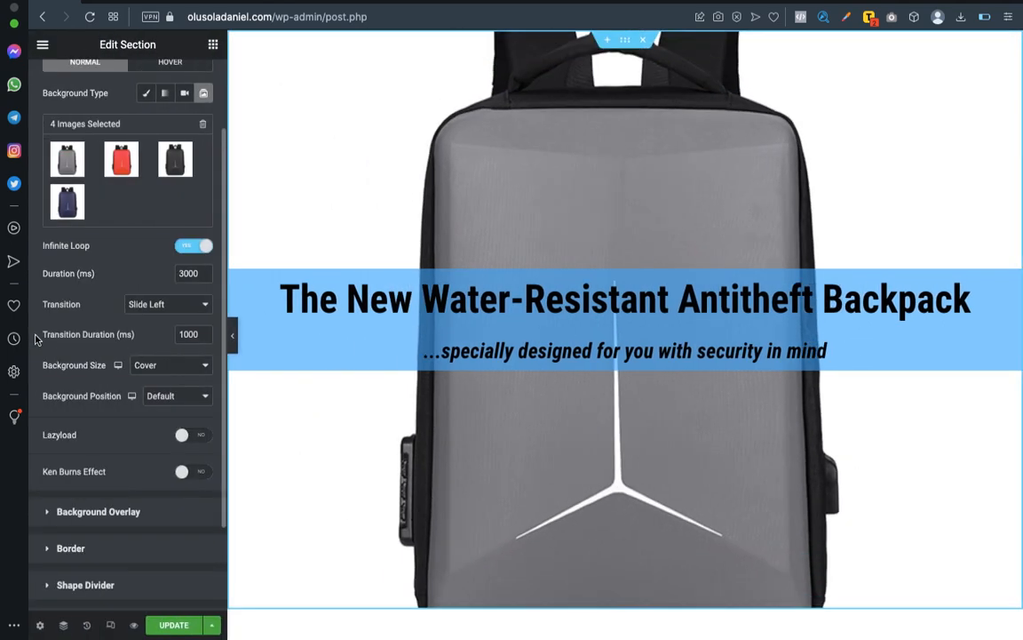
Change the slideshow's background size to Contain and preview the section at full width.
{"action": "left_click", "coordinate": [185, 368]}
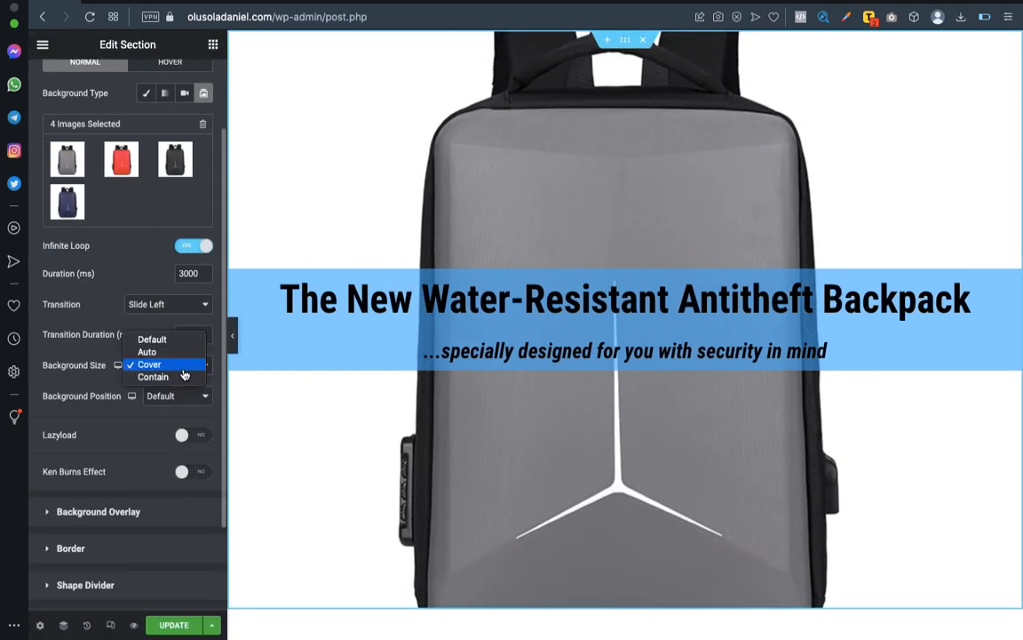
{"action": "left_click", "coordinate": [178, 377]}
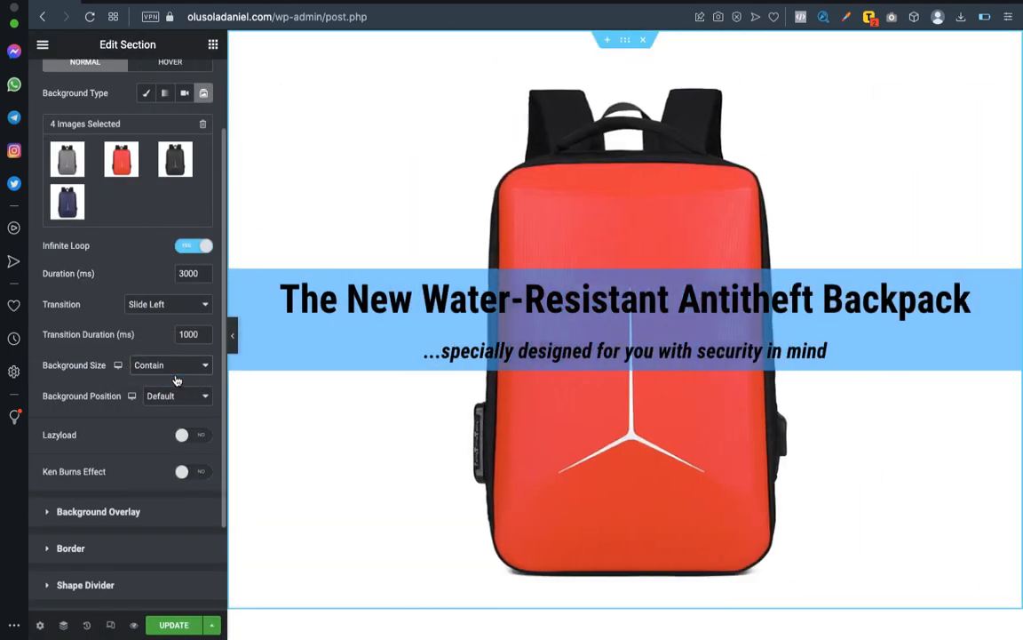
{"action": "left_click", "coordinate": [232, 343]}
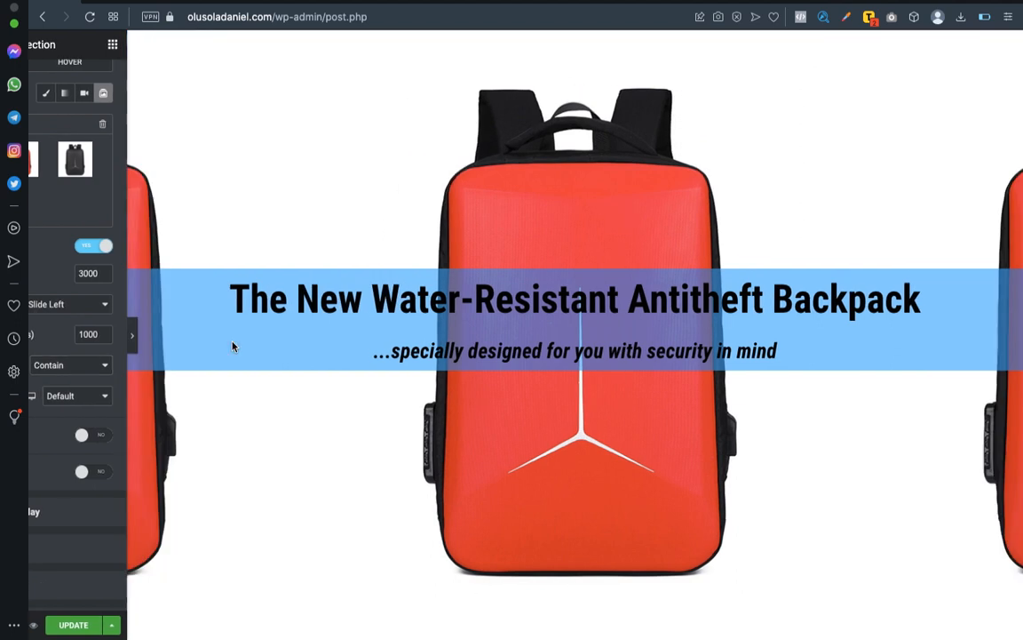
{"action": "left_click", "coordinate": [31, 340]}
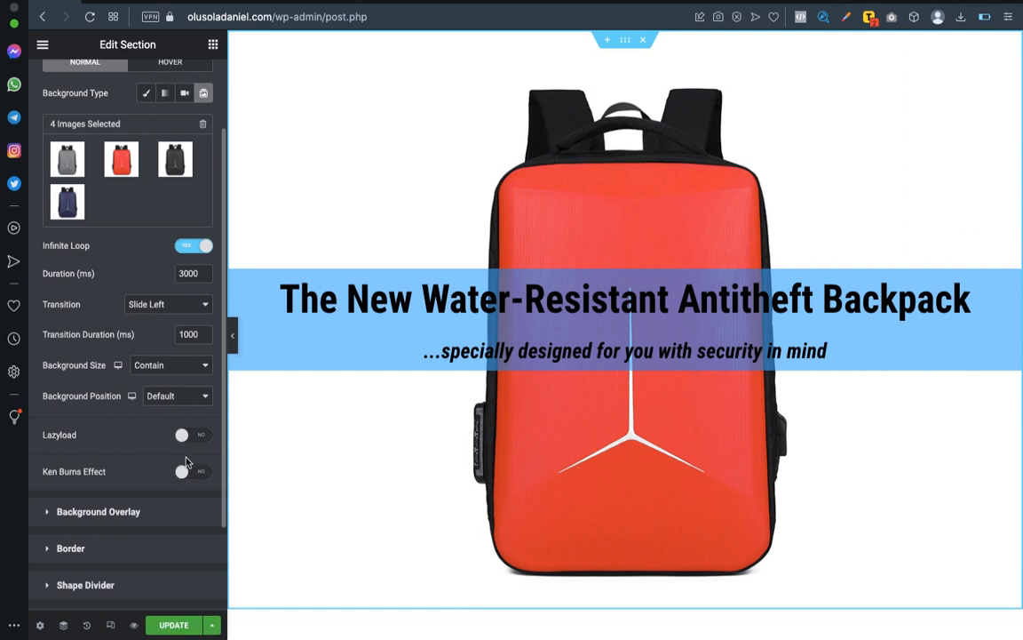
Try the Default background size for the slideshow and preview the section at full width.
{"action": "left_click", "coordinate": [201, 366]}
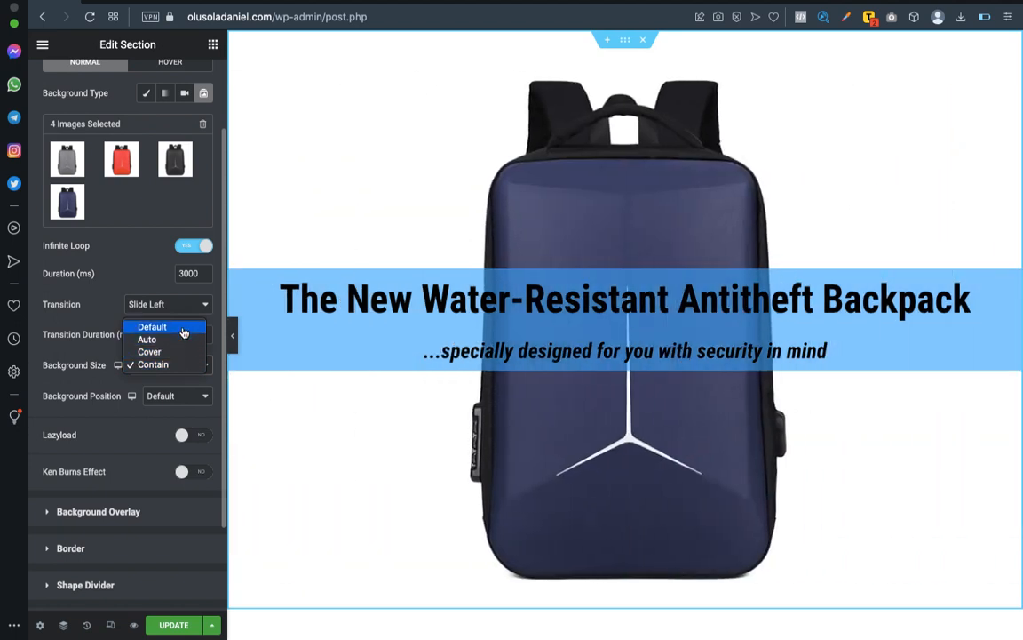
{"action": "left_click", "coordinate": [183, 332]}
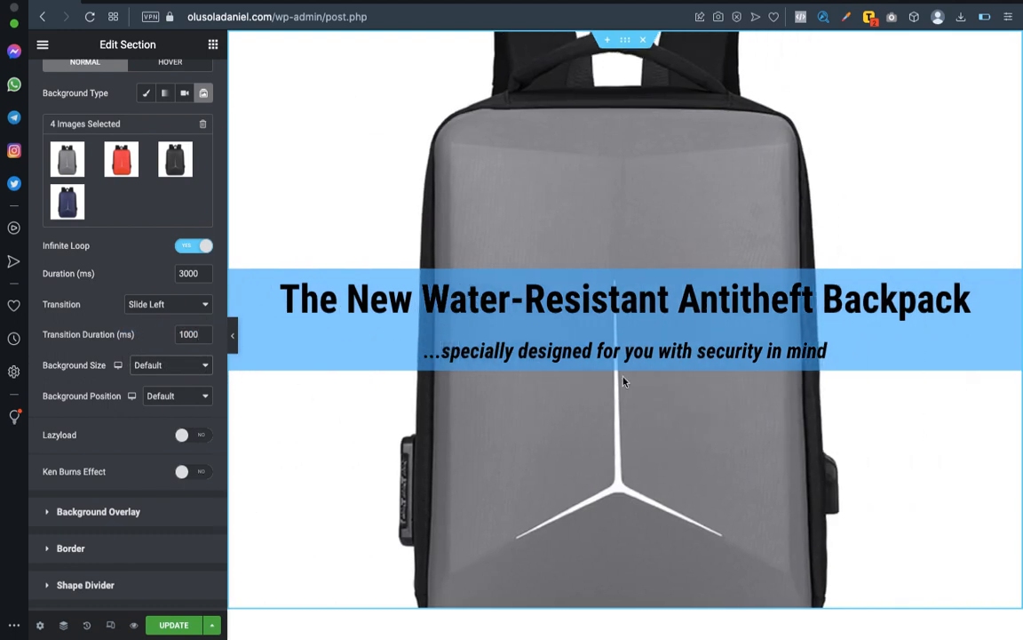
{"action": "scroll", "coordinate": [623, 381], "scroll_direction": "down", "scroll_amount": 3}
{"action": "scroll", "coordinate": [624, 382], "scroll_direction": "up", "scroll_amount": 1}
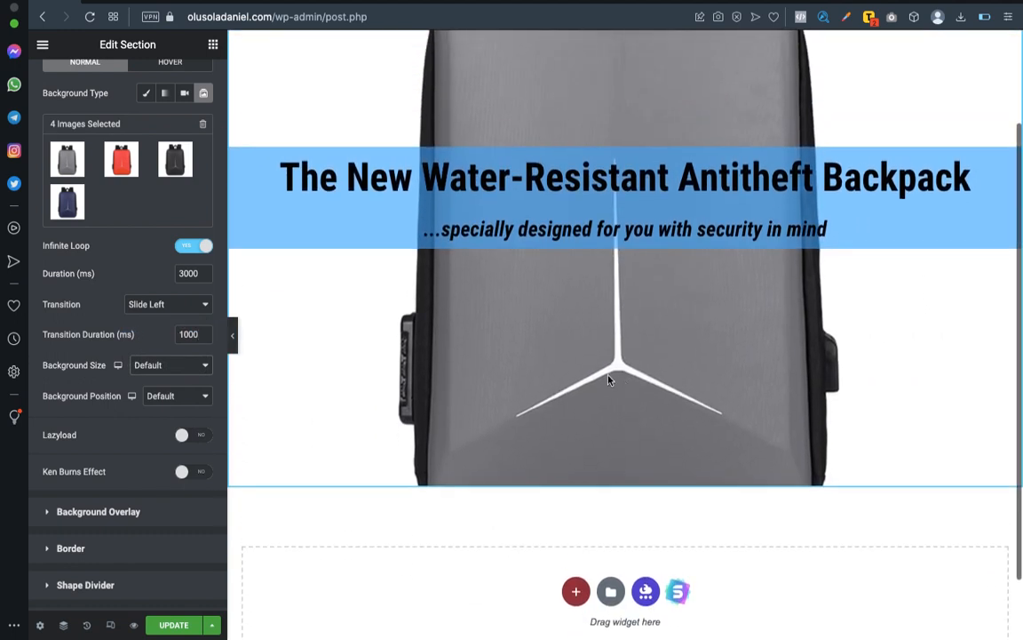
{"action": "left_click", "coordinate": [233, 336]}
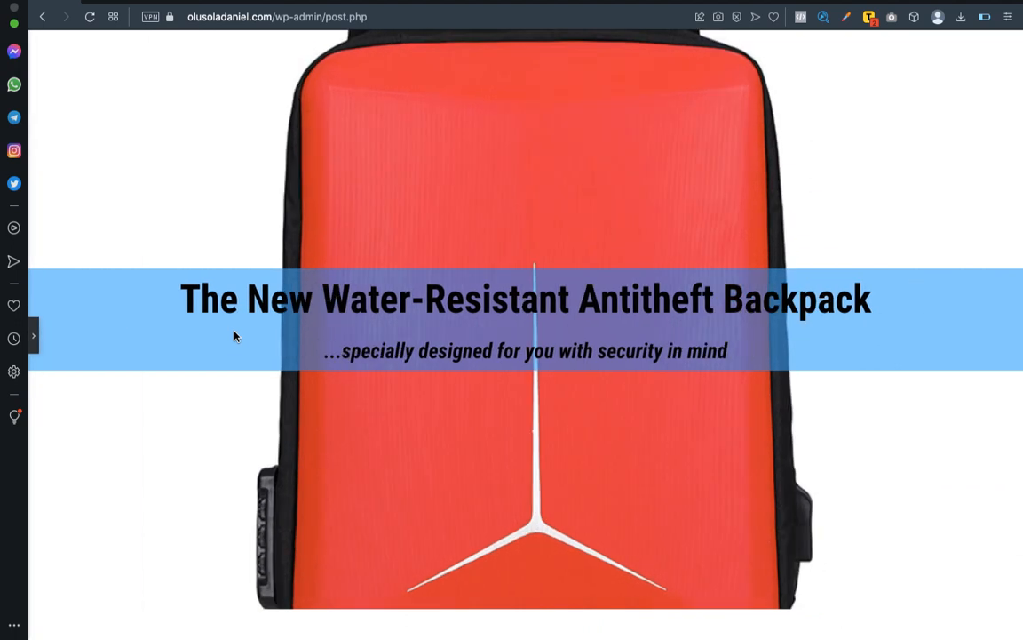
{"action": "left_click", "coordinate": [36, 337]}
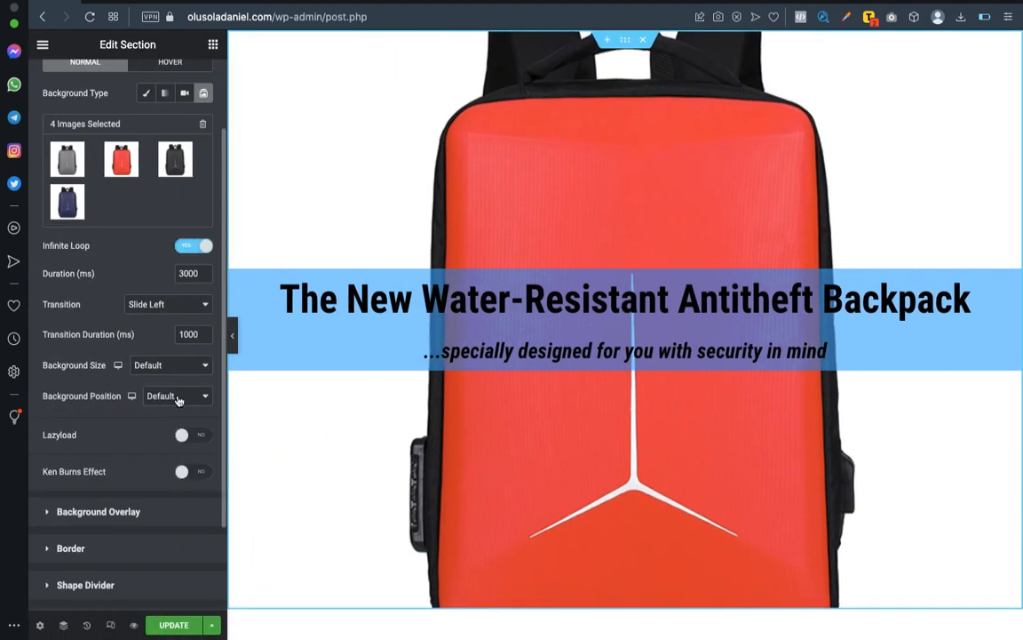
Set the slideshow's background size back to Contain and preview the section at full width.
{"action": "left_click", "coordinate": [191, 364]}
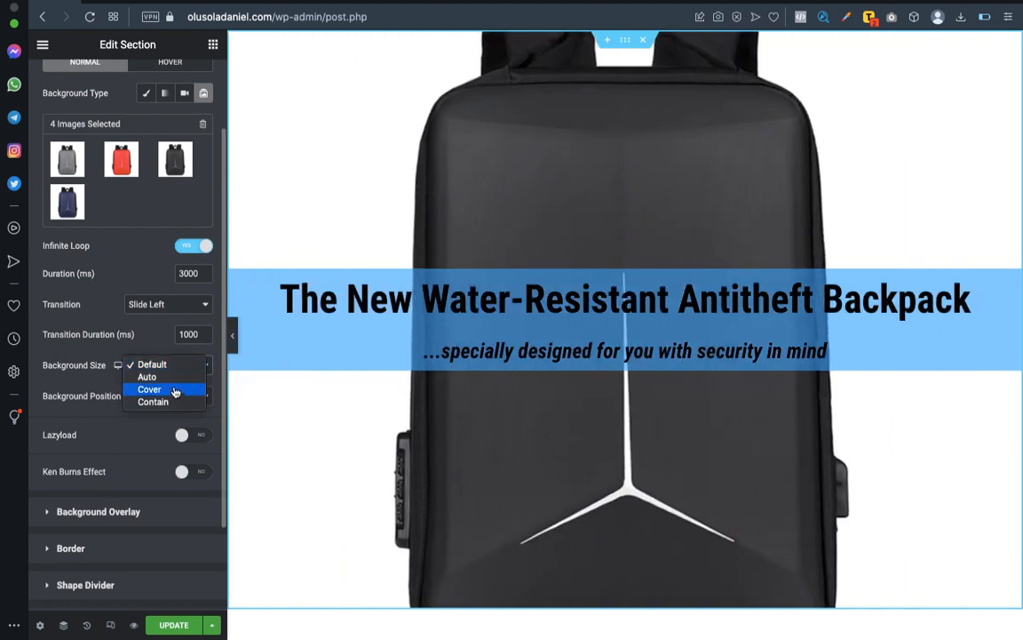
{"action": "left_click", "coordinate": [175, 403]}
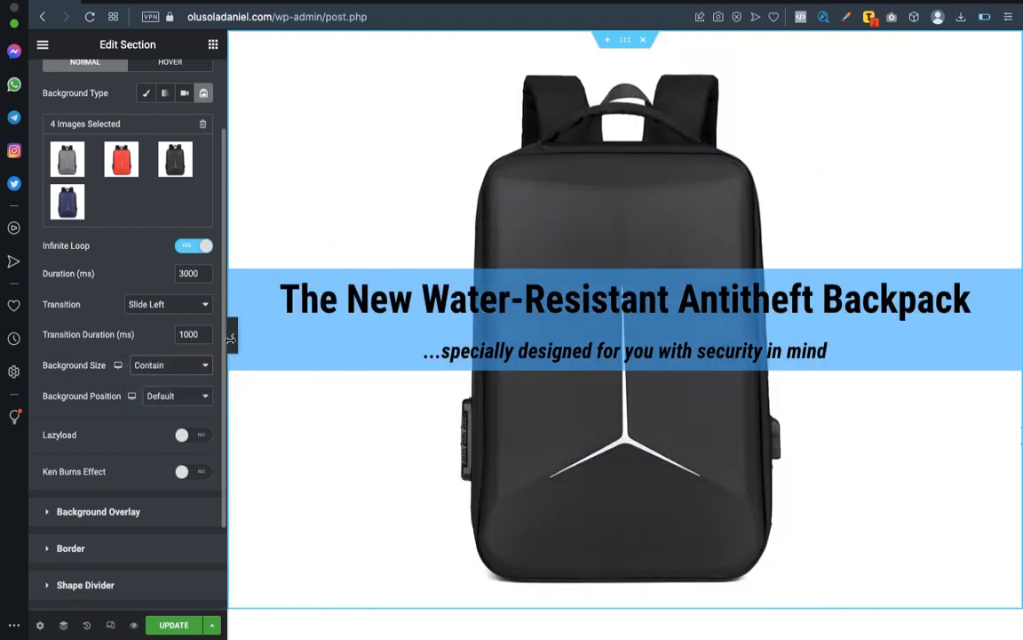
{"action": "left_click", "coordinate": [235, 341]}
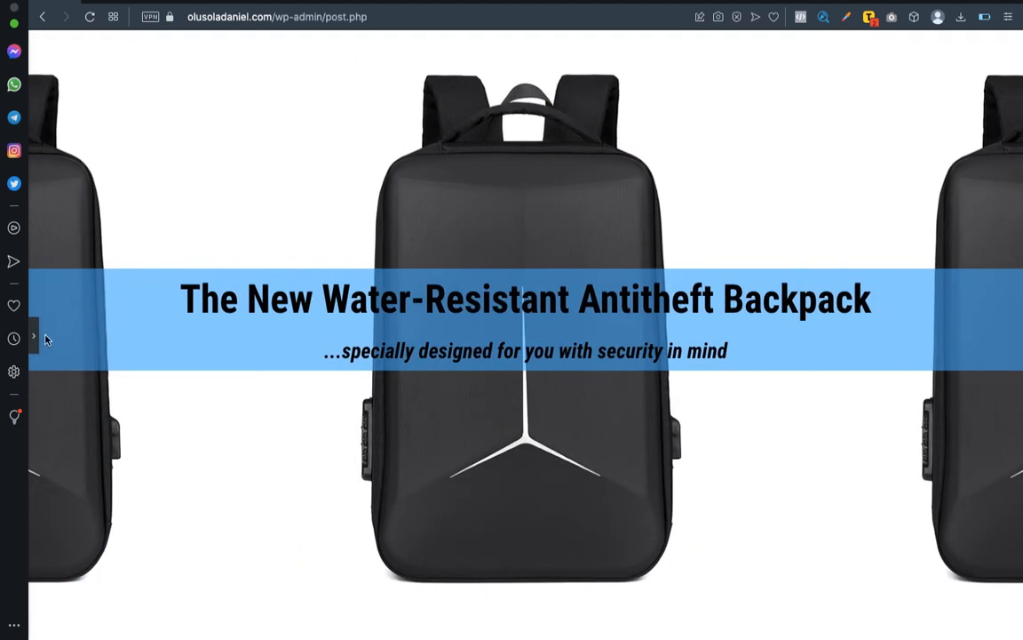
{"action": "left_click", "coordinate": [36, 338]}
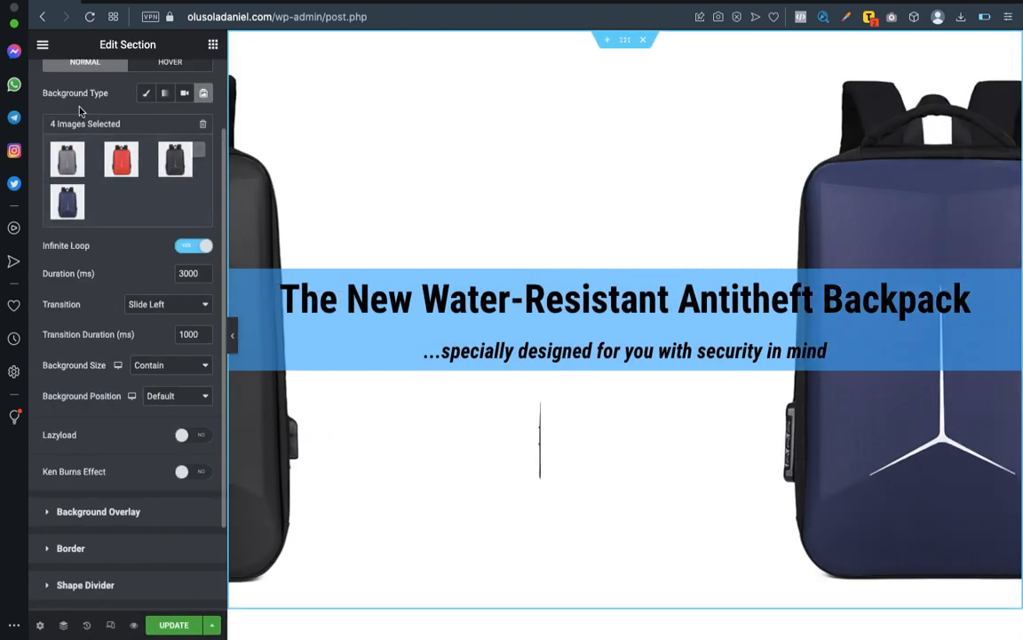
Raise the section's minimum height to 880 px, preview it at full width, and increase it further to 1043 px.
{"action": "scroll", "coordinate": [71, 96], "scroll_direction": "up", "scroll_amount": 3}
{"action": "left_click", "coordinate": [62, 81]}
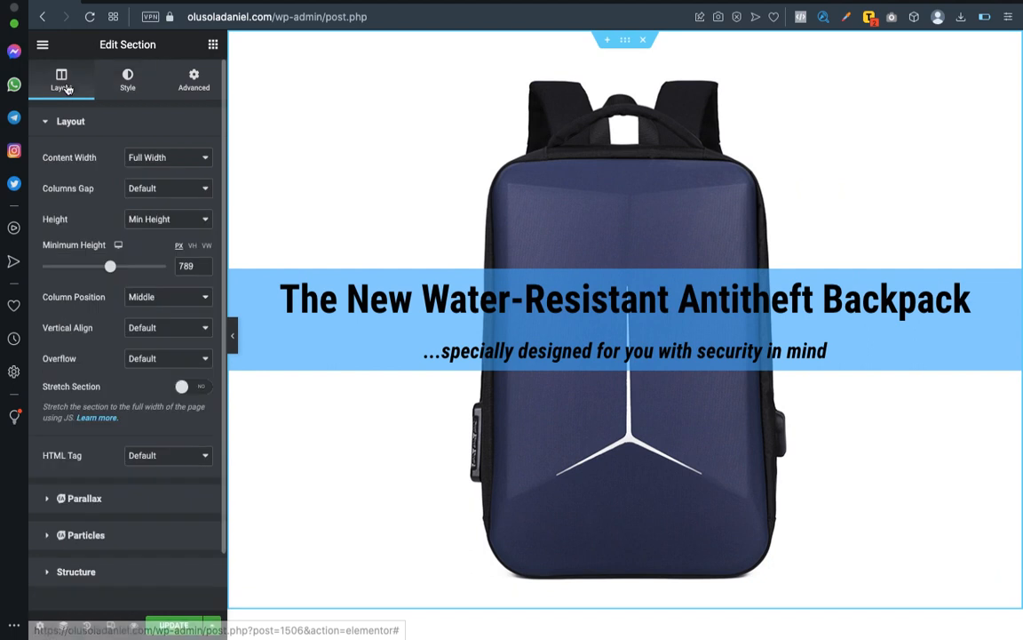
{"action": "left_click_drag", "start_coordinate": [110, 272], "coordinate": [118, 269]}
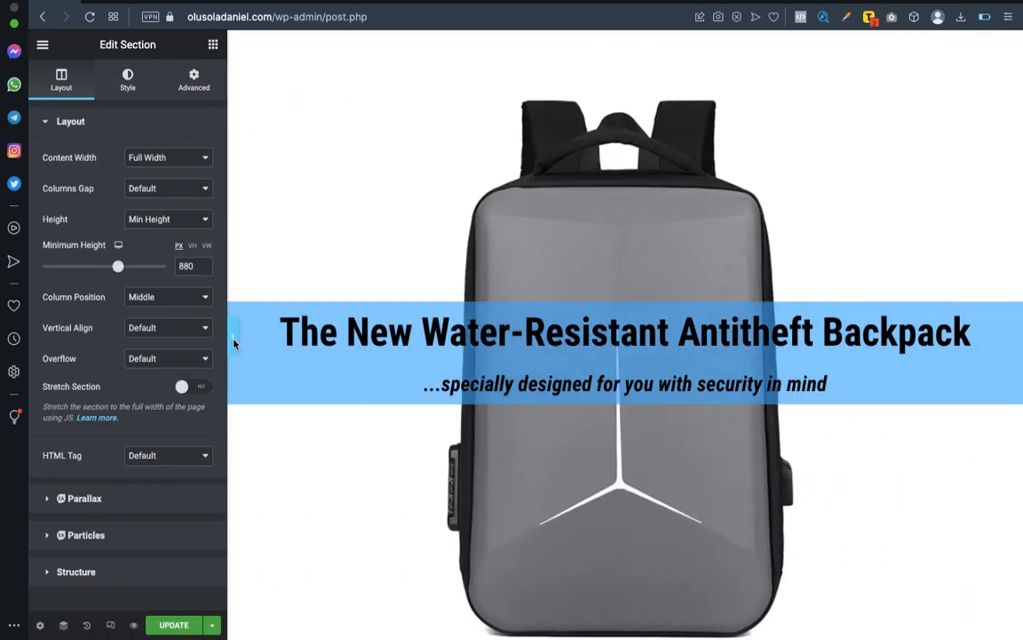
{"action": "left_click", "coordinate": [232, 337]}
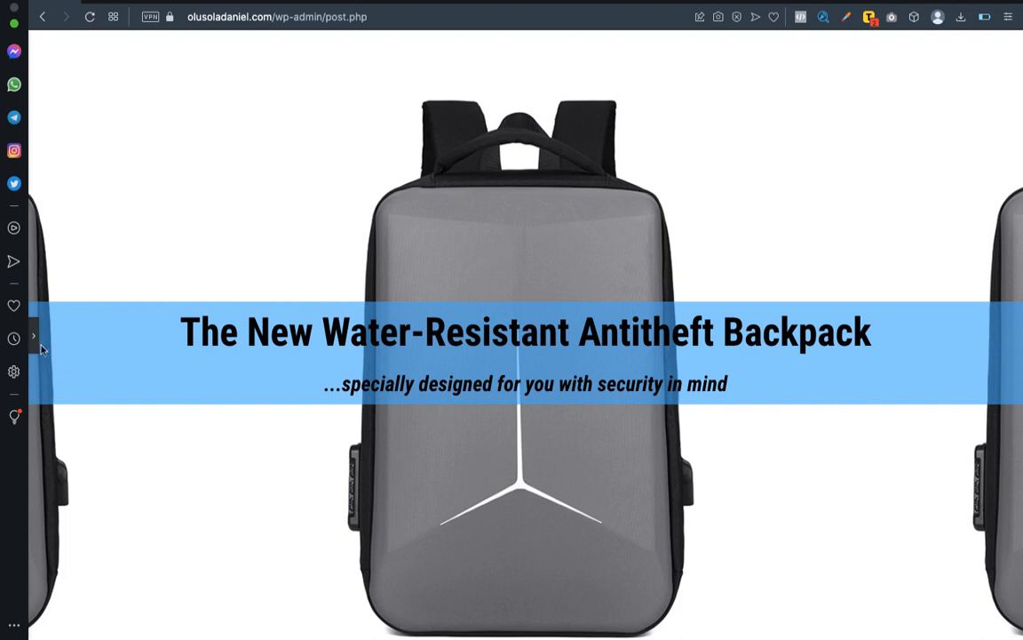
{"action": "left_click", "coordinate": [32, 345]}
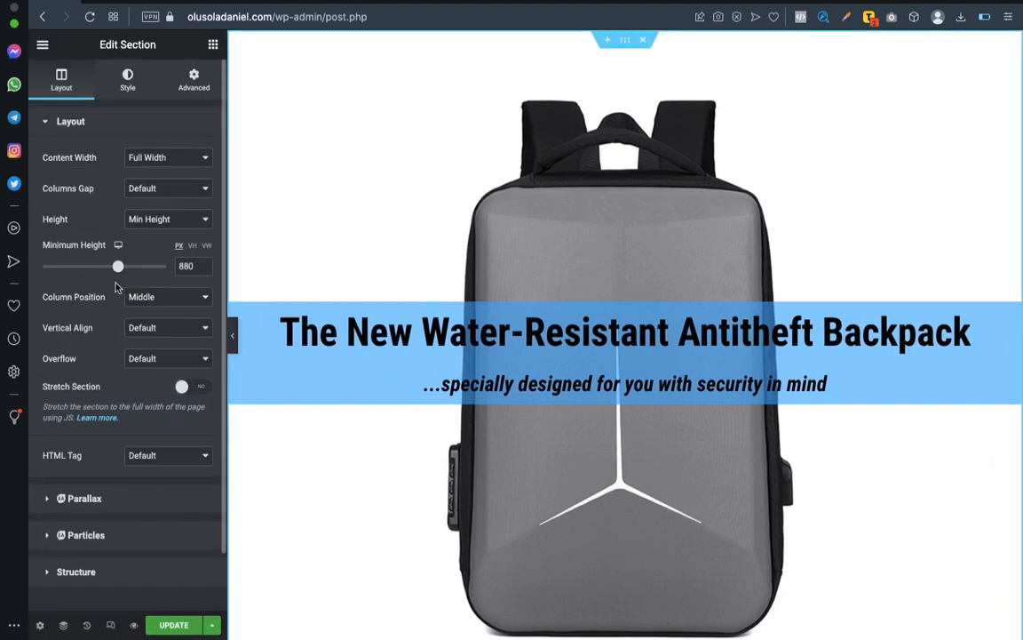
{"action": "left_click_drag", "start_coordinate": [130, 272], "coordinate": [132, 267]}
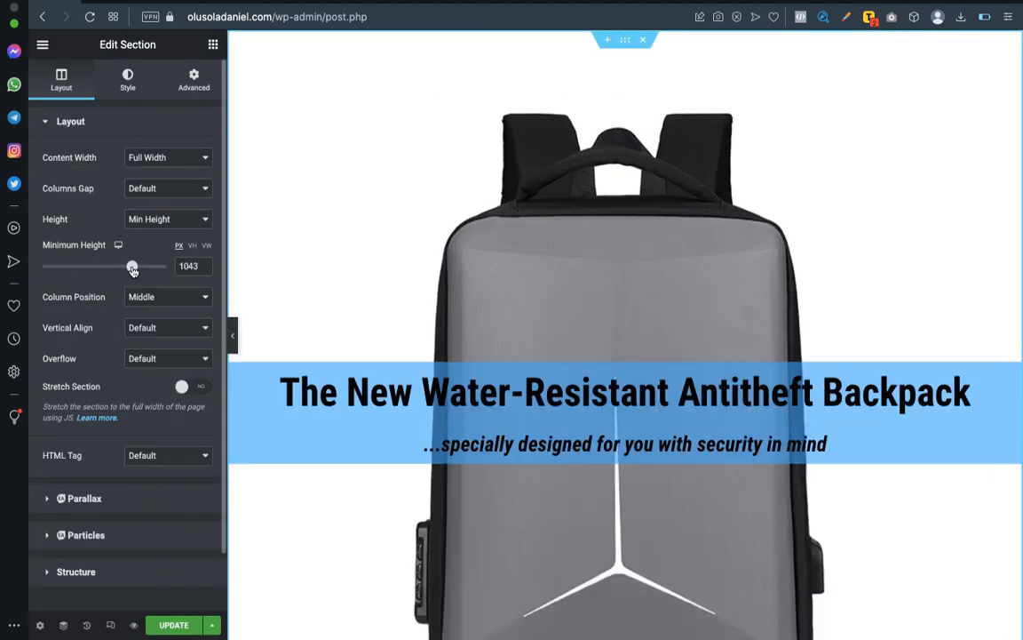
{"action": "scroll", "coordinate": [408, 318], "scroll_direction": "down", "scroll_amount": 3}
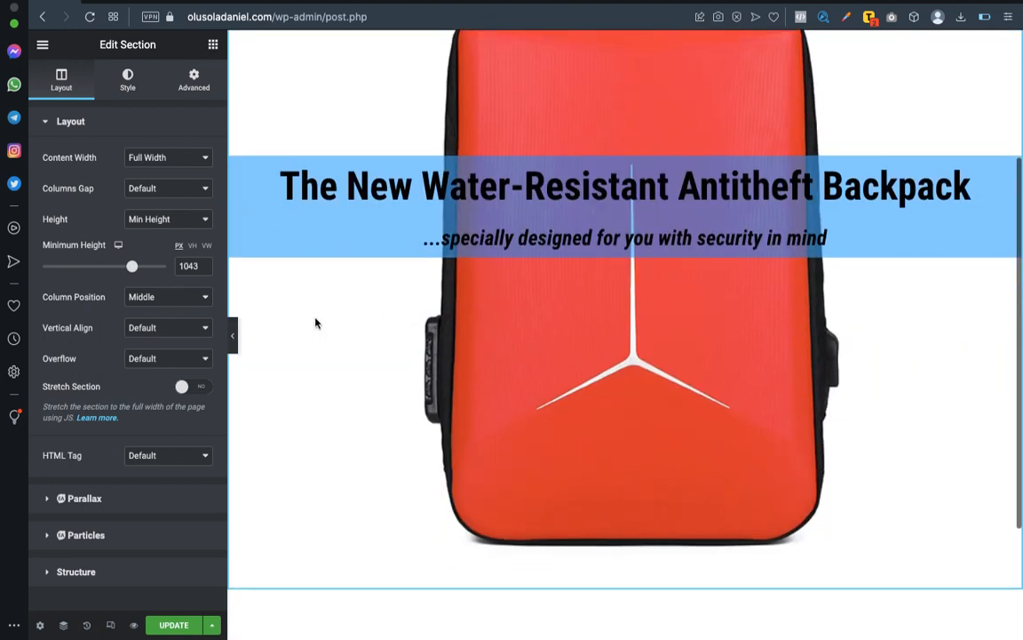
Preview the enlarged section at full width and examine how the heading band sits over each sliding backpack picture.
{"action": "left_click", "coordinate": [232, 336]}
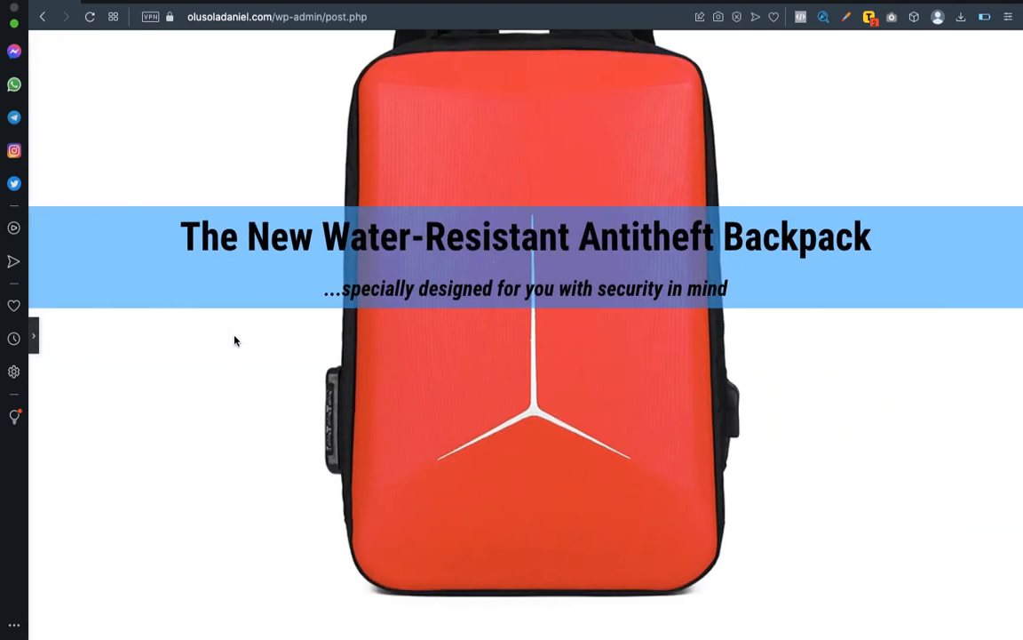
{"action": "scroll", "coordinate": [371, 368], "scroll_direction": "up", "scroll_amount": 2}
{"action": "scroll", "coordinate": [371, 368], "scroll_direction": "down", "scroll_amount": 2}
{"action": "scroll", "coordinate": [371, 368], "scroll_direction": "up", "scroll_amount": 2}
{"action": "scroll", "coordinate": [371, 368], "scroll_direction": "down", "scroll_amount": 2}
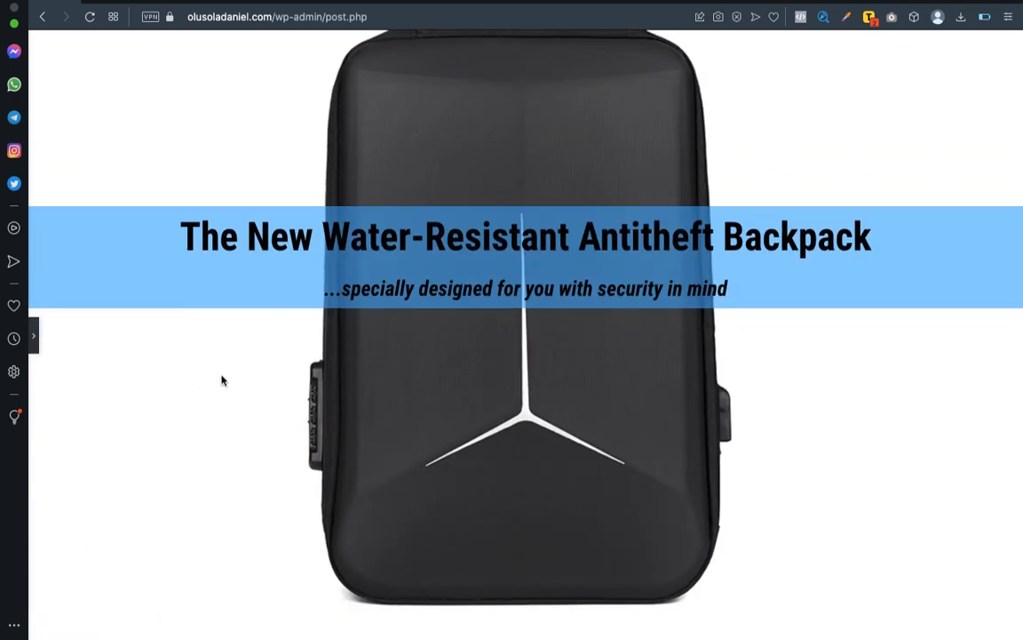
{"action": "scroll", "coordinate": [372, 343], "scroll_direction": "up", "scroll_amount": 2}
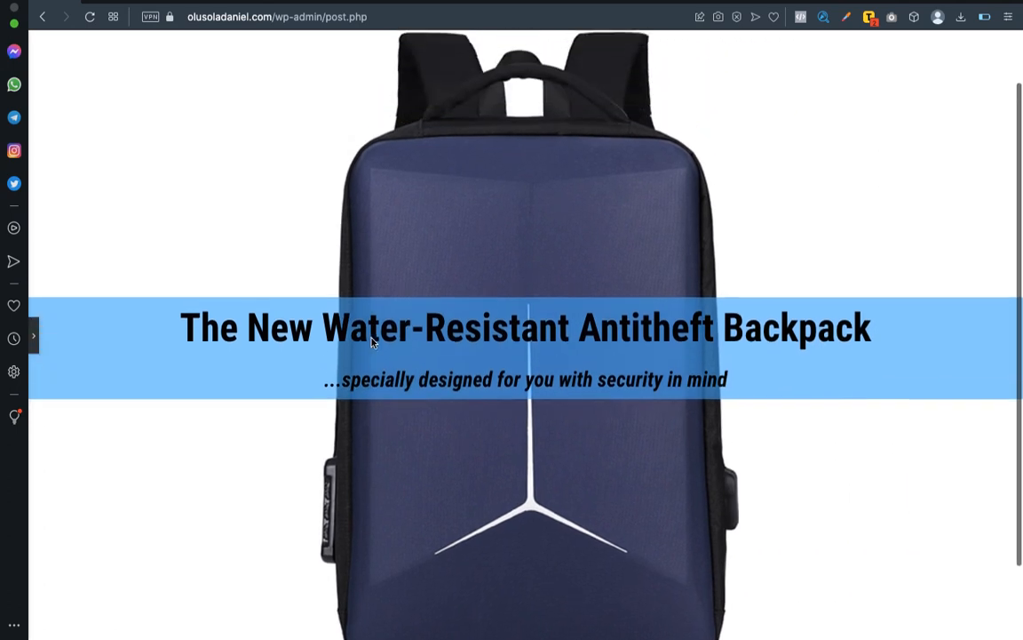
{"action": "scroll", "coordinate": [372, 343], "scroll_direction": "up", "scroll_amount": 1}
{"action": "scroll", "coordinate": [372, 339], "scroll_direction": "down", "scroll_amount": 2}
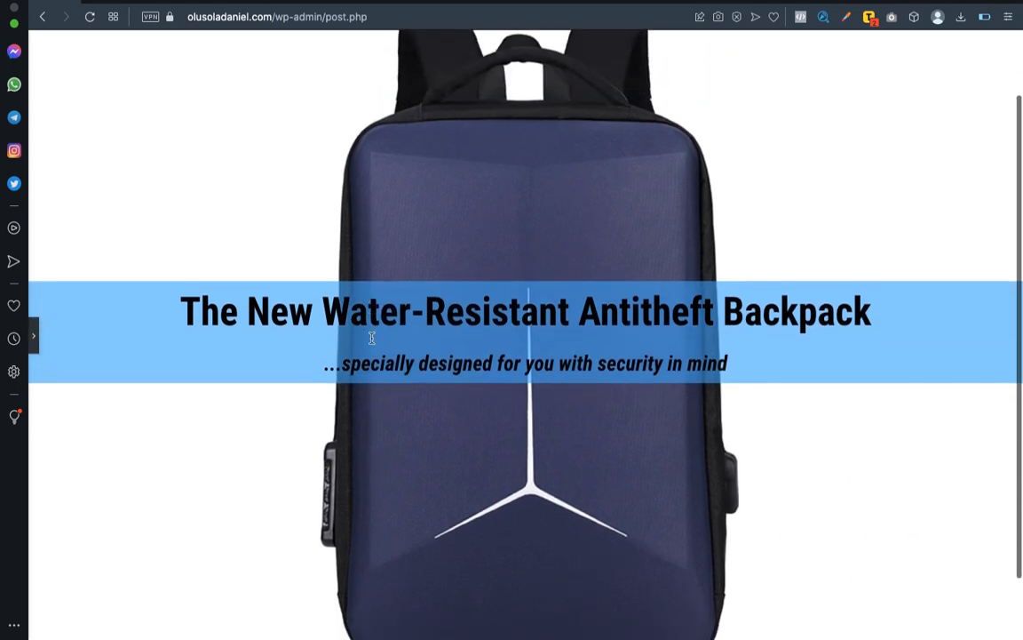
{"action": "scroll", "coordinate": [372, 338], "scroll_direction": "down", "scroll_amount": 2}
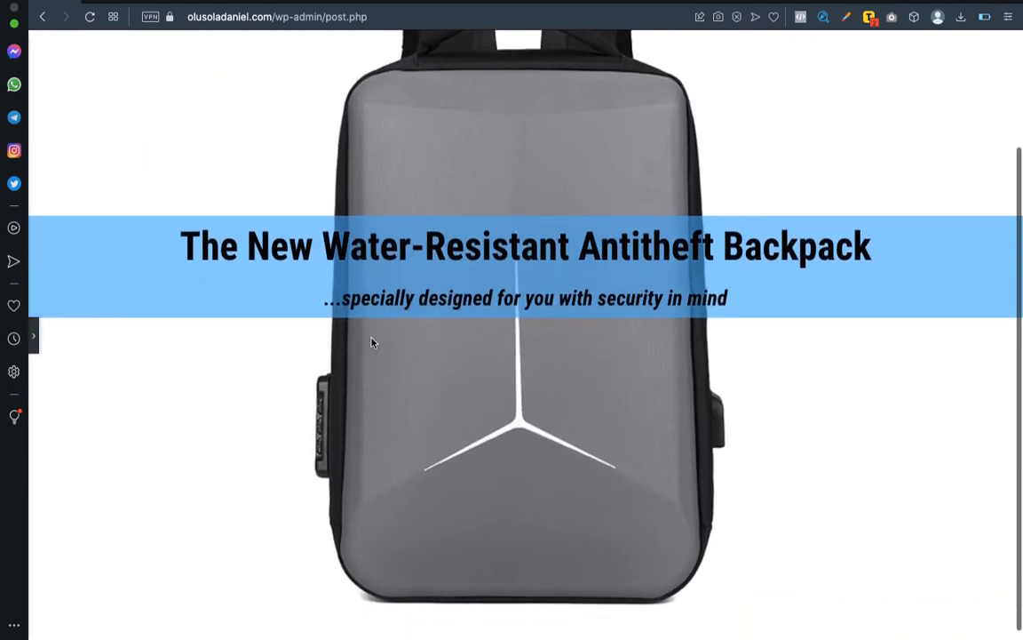
{"action": "scroll", "coordinate": [372, 341], "scroll_direction": "down", "scroll_amount": 1}
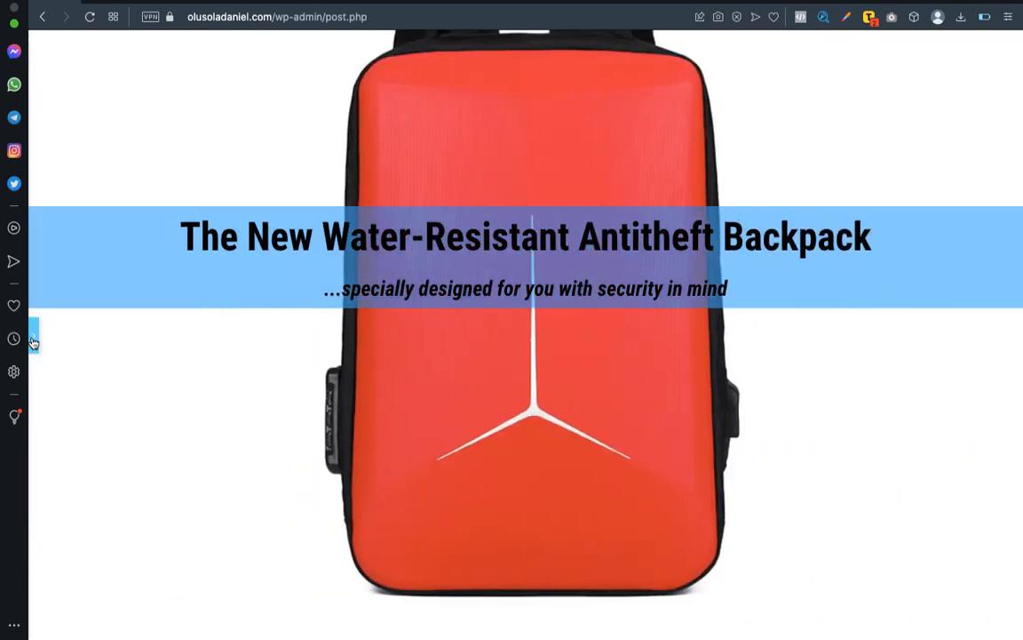
{"action": "left_click", "coordinate": [35, 339]}
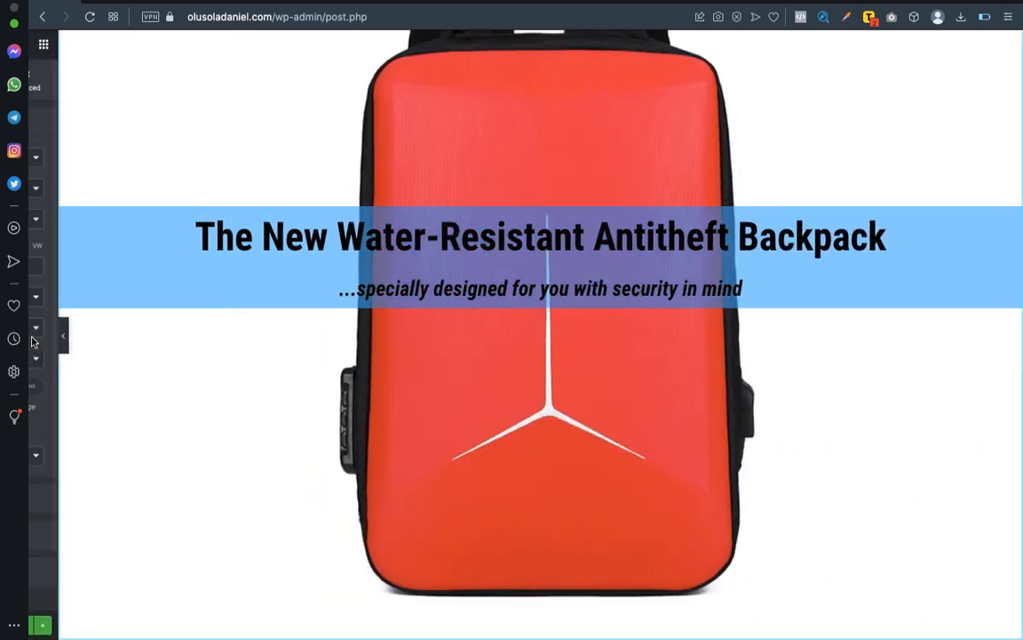
Switch the page to the Mobile responsive view to check the section on a phone screen.
{"action": "left_click", "coordinate": [110, 625]}
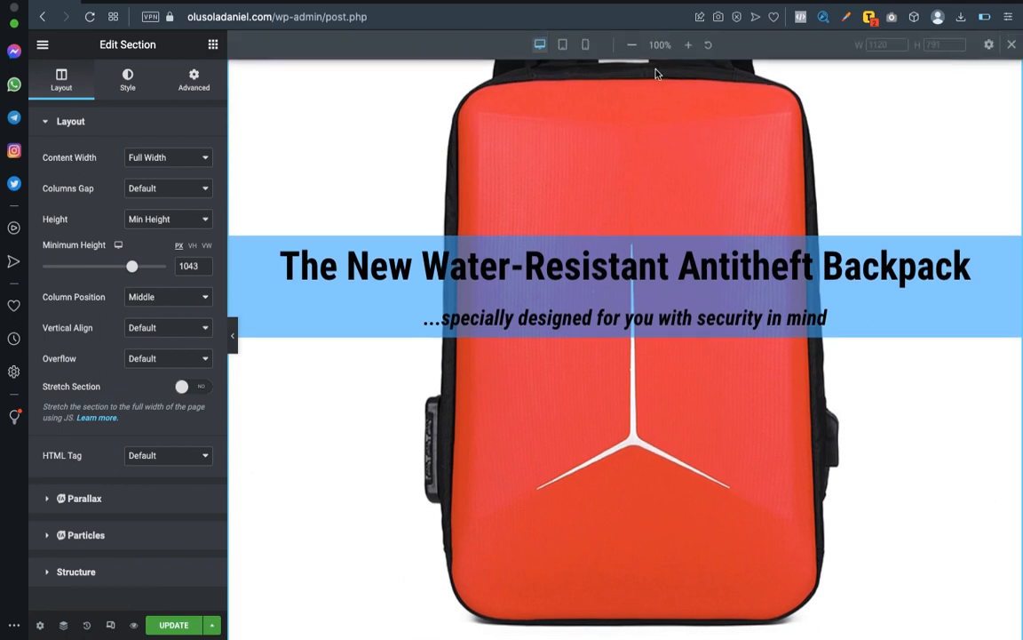
{"action": "left_click", "coordinate": [587, 44]}
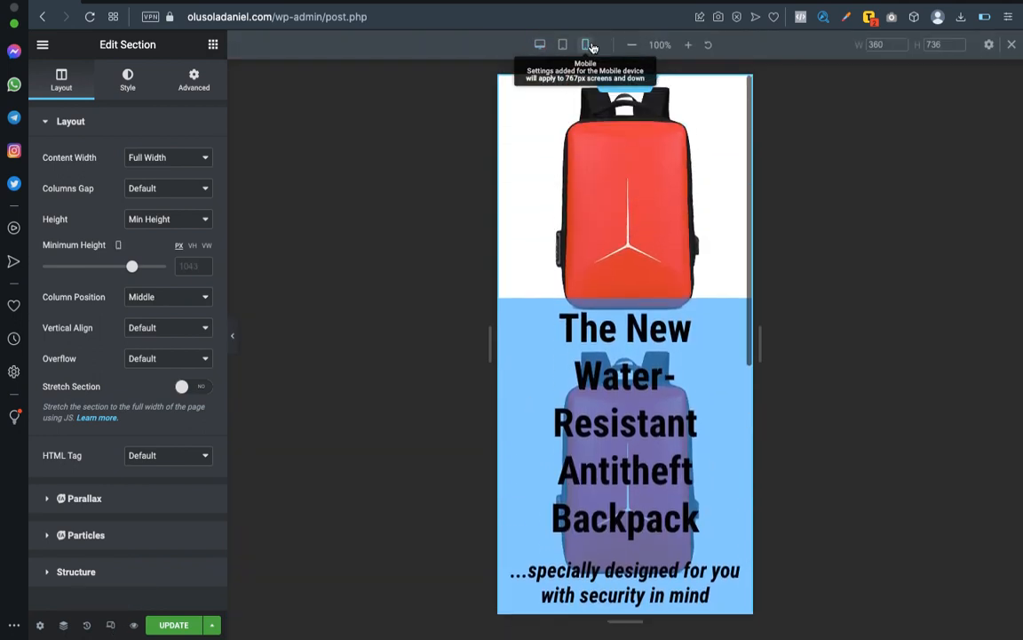
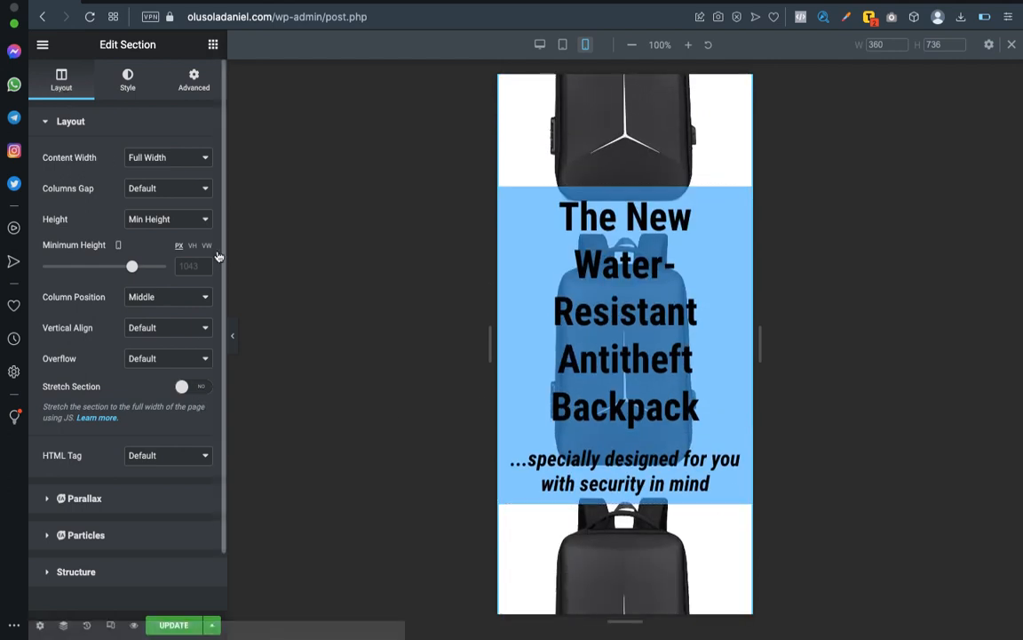
Return to the Desktop responsive view and reduce the section's minimum height to 902 px, keeping the column position at Middle.
{"action": "left_click", "coordinate": [539, 44]}
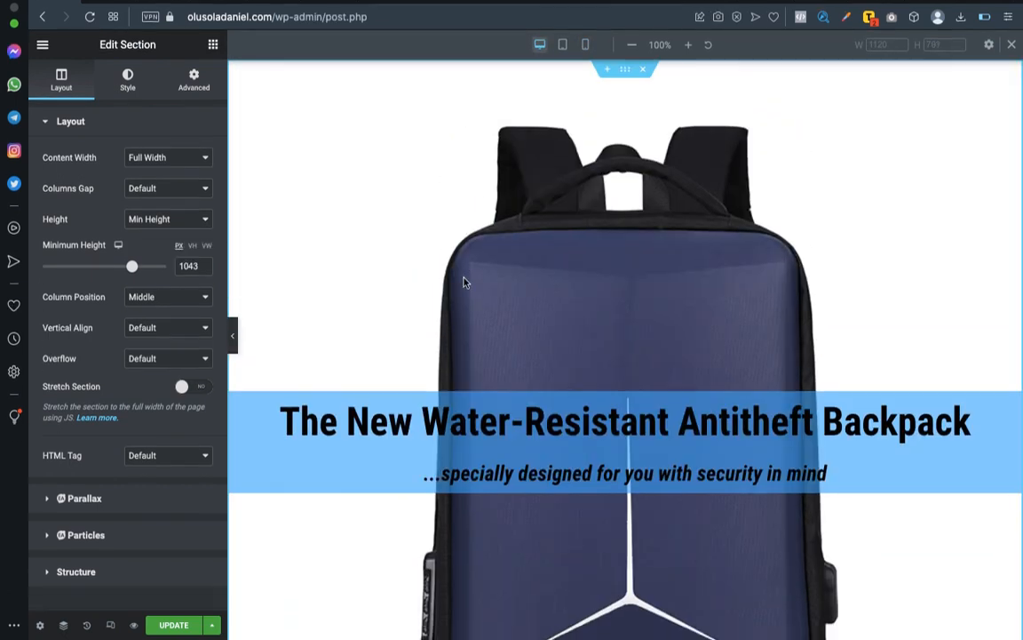
{"action": "scroll", "coordinate": [413, 213], "scroll_direction": "down", "scroll_amount": 3}
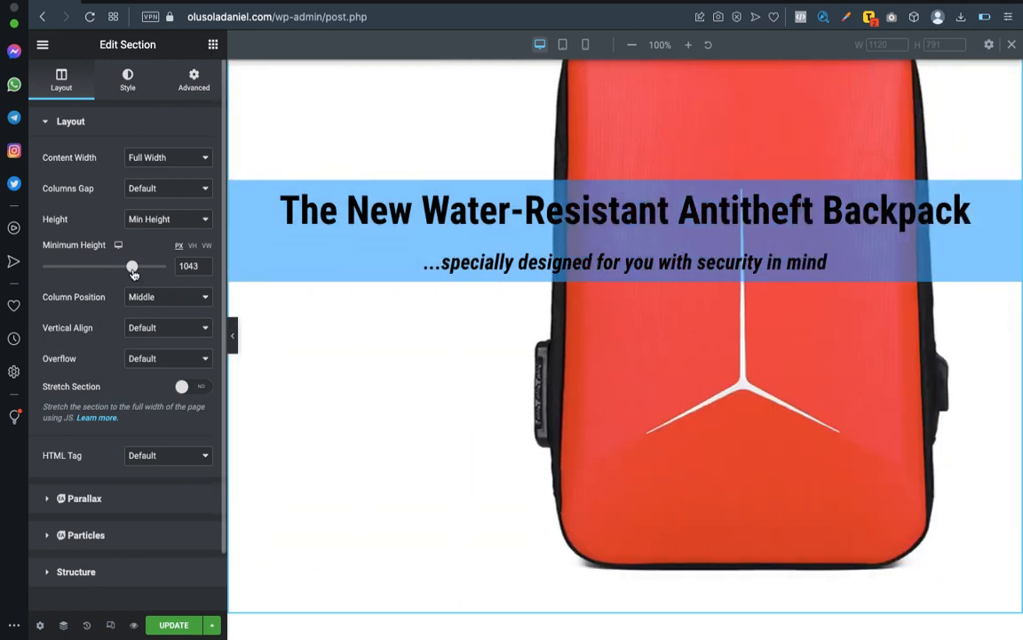
{"action": "left_click_drag", "start_coordinate": [132, 267], "coordinate": [121, 270]}
{"action": "left_click", "coordinate": [152, 297]}
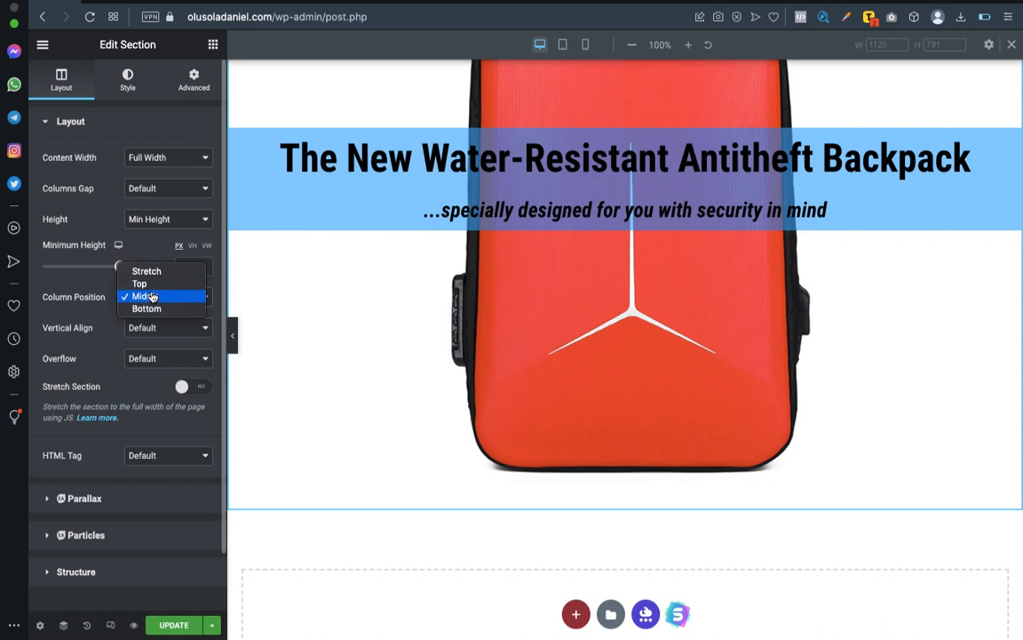
{"action": "left_click", "coordinate": [147, 297]}
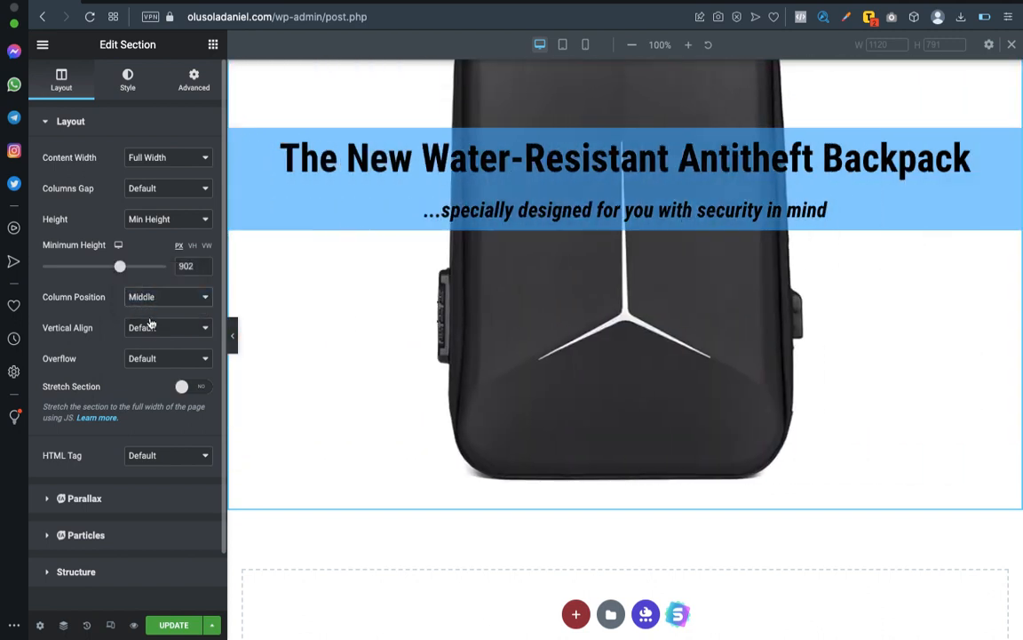
Set the section's overflow to Hidden and preview the section at full width.
{"action": "left_click", "coordinate": [155, 359]}
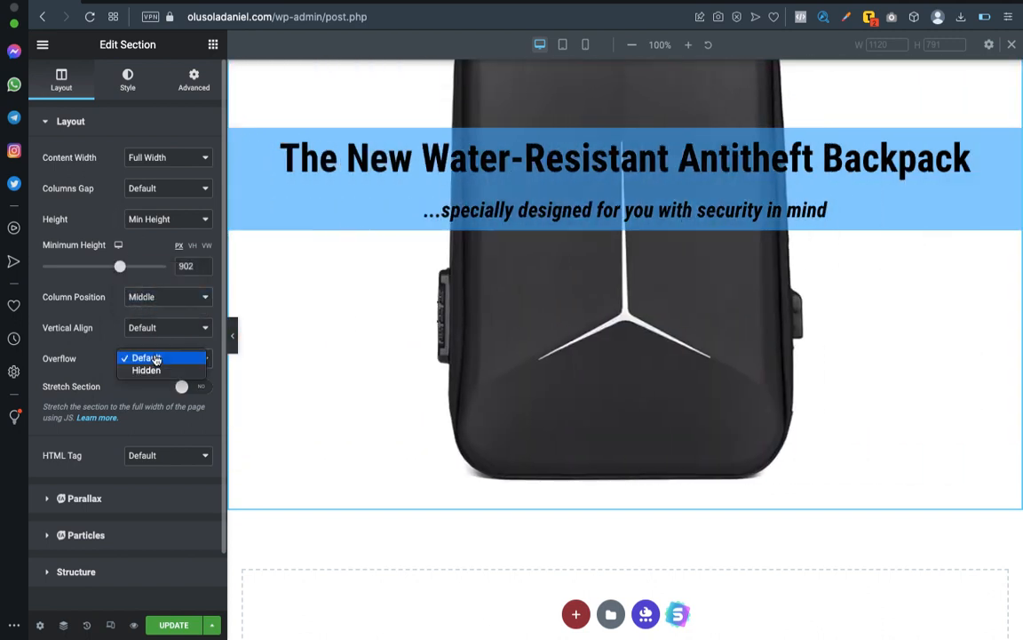
{"action": "left_click", "coordinate": [154, 368]}
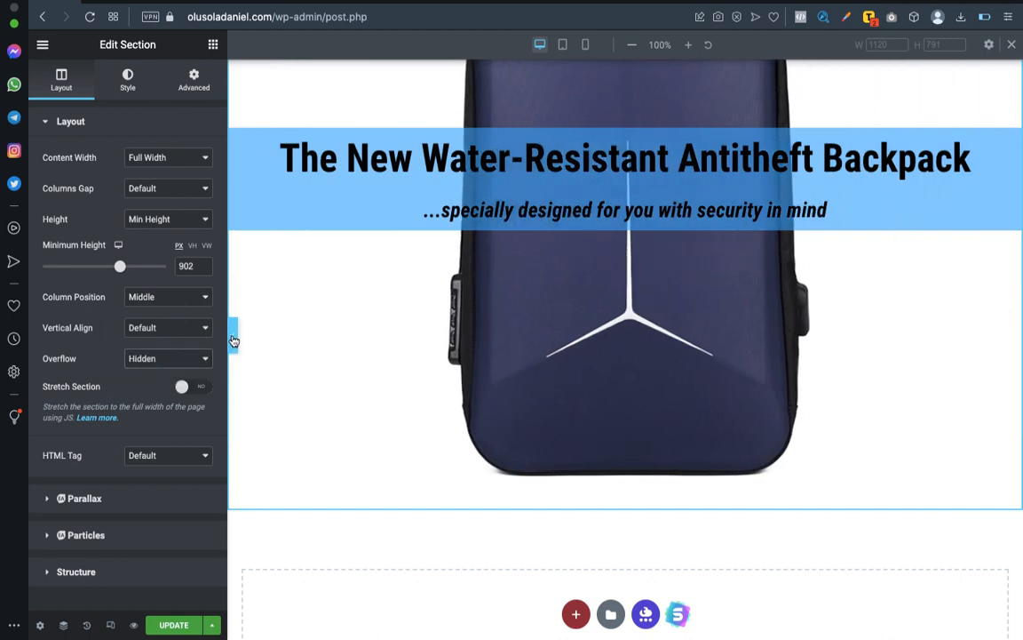
{"action": "left_click", "coordinate": [233, 340]}
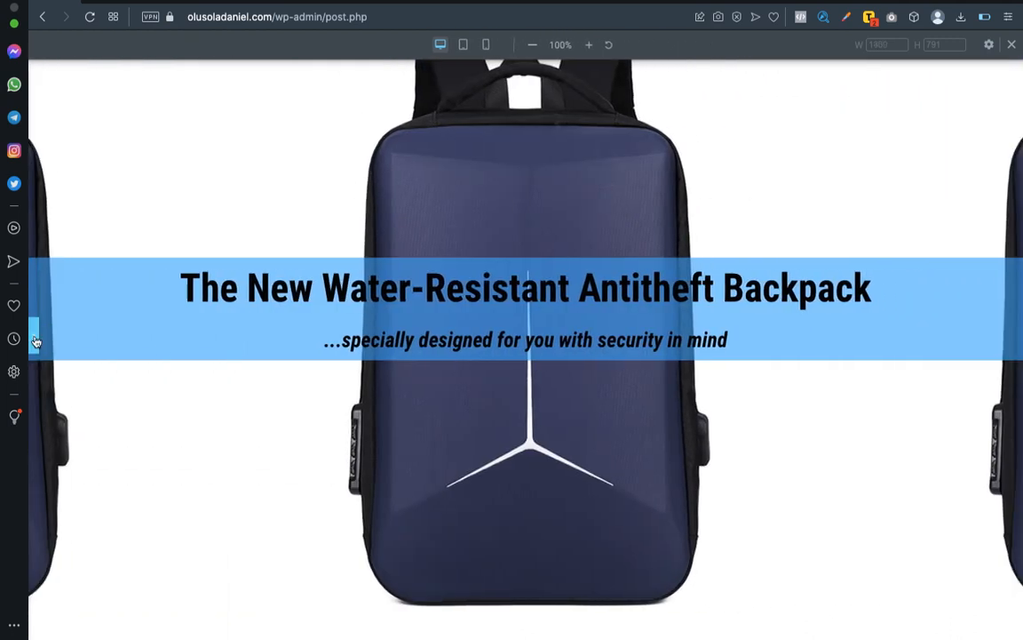
{"action": "scroll", "coordinate": [35, 342], "scroll_direction": "down", "scroll_amount": 3}
{"action": "left_click", "coordinate": [35, 339]}
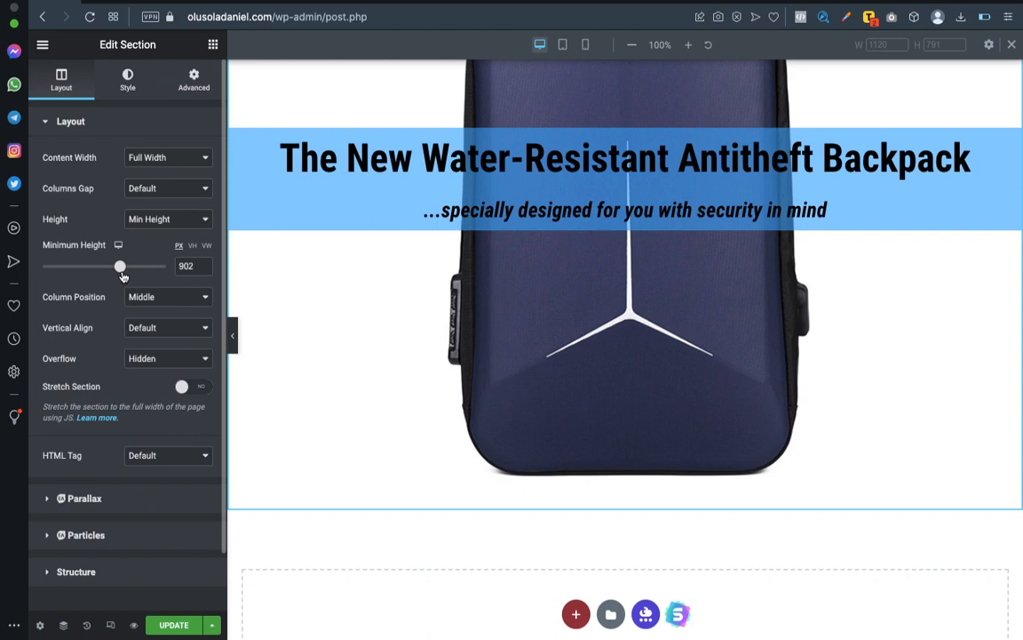
Lower the section's minimum height to 778 px and preview it with the slideshow's background size set to Cover.
{"action": "left_click_drag", "start_coordinate": [101, 272], "coordinate": [115, 272]}
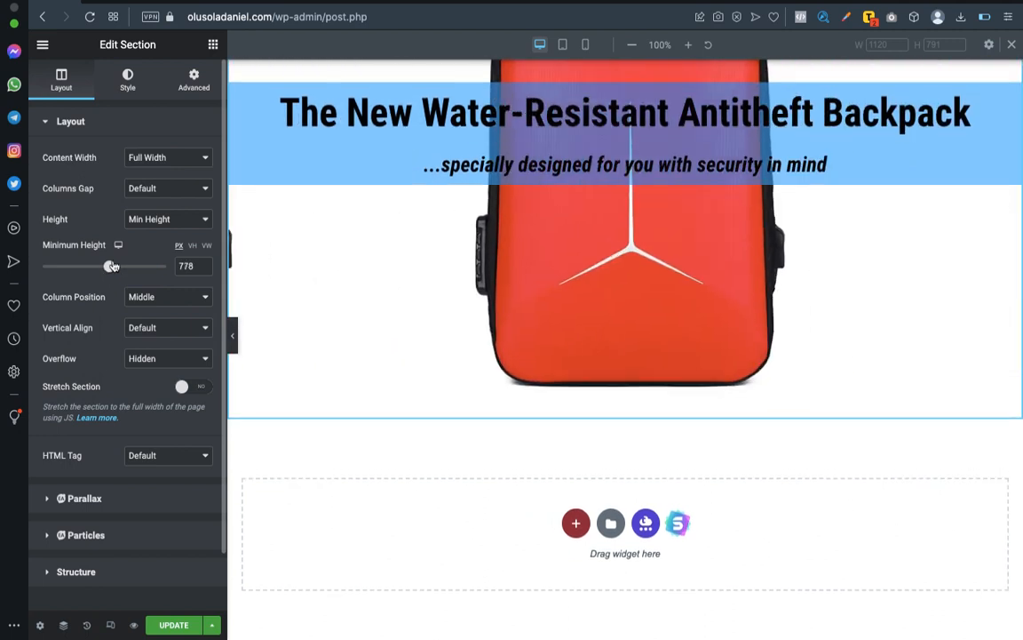
{"action": "left_click", "coordinate": [130, 80]}
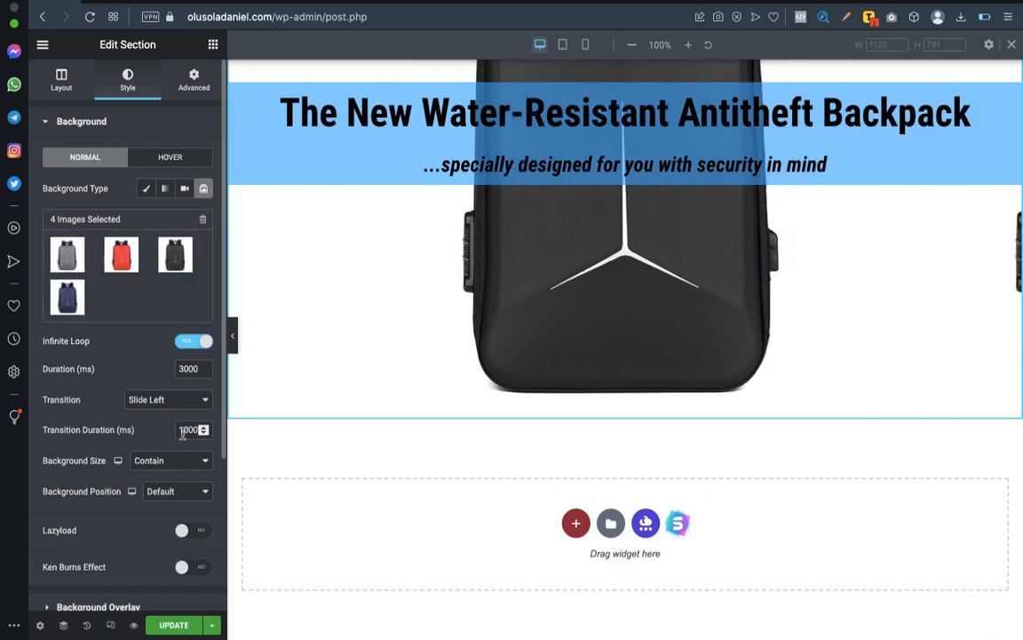
{"action": "left_click", "coordinate": [182, 464]}
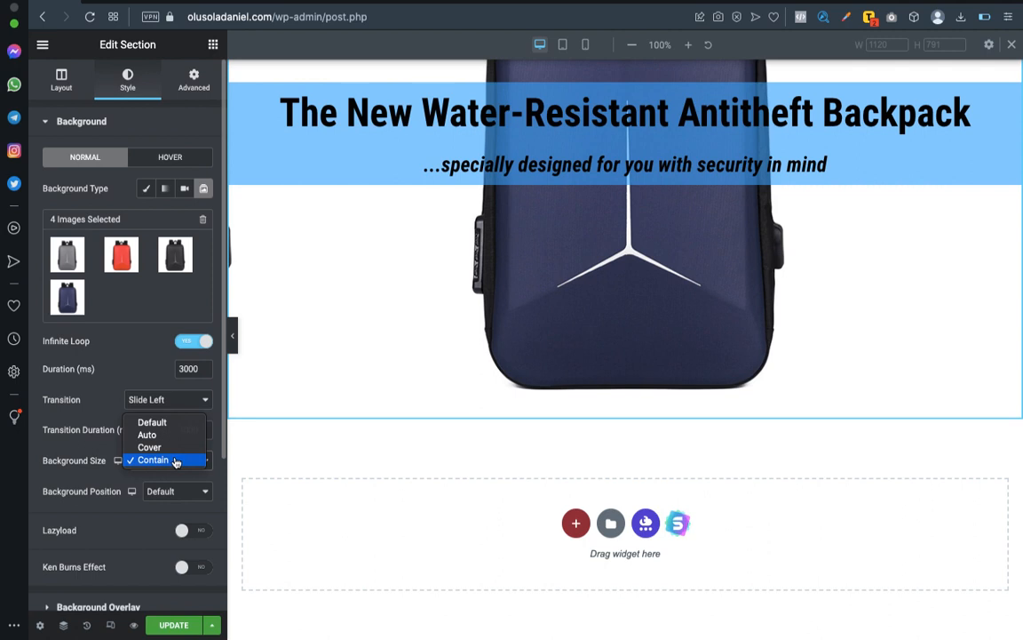
{"action": "left_click", "coordinate": [153, 460]}
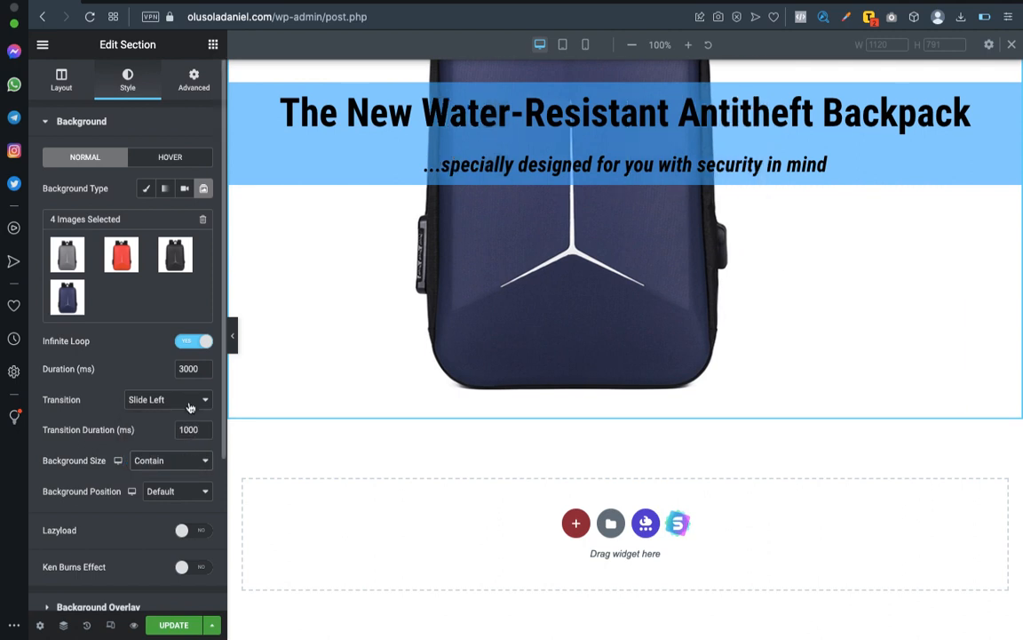
{"action": "left_click", "coordinate": [172, 468]}
{"action": "left_click", "coordinate": [169, 447]}
{"action": "scroll", "coordinate": [382, 357], "scroll_direction": "up", "scroll_amount": 1}
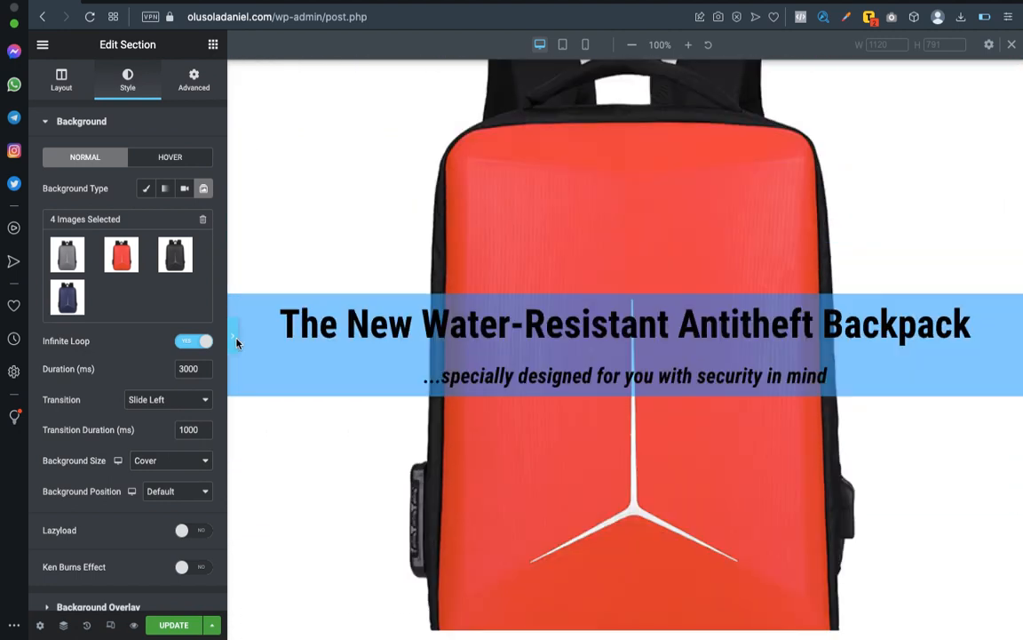
{"action": "left_click", "coordinate": [232, 339]}
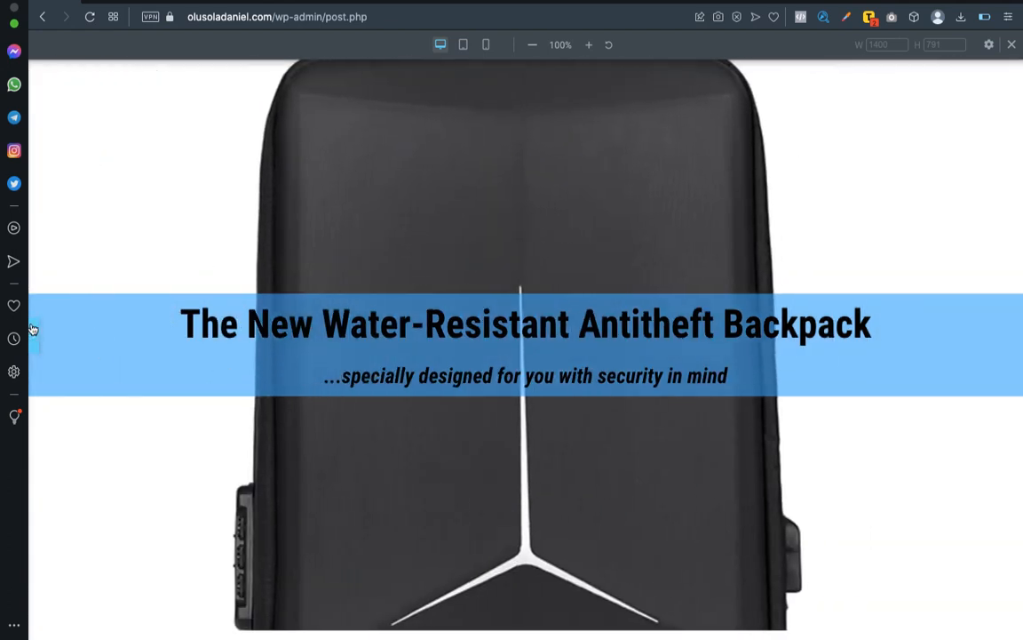
{"action": "left_click", "coordinate": [34, 332]}
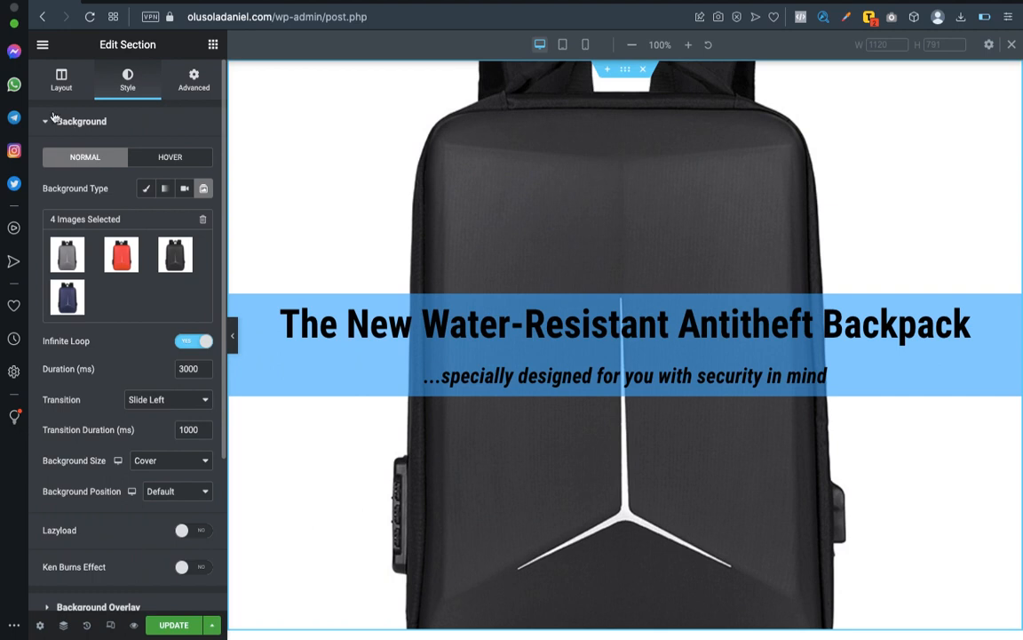
Try Bottom and Top for the section's vertical alignment, and set it back to Default.
{"action": "left_click", "coordinate": [61, 82]}
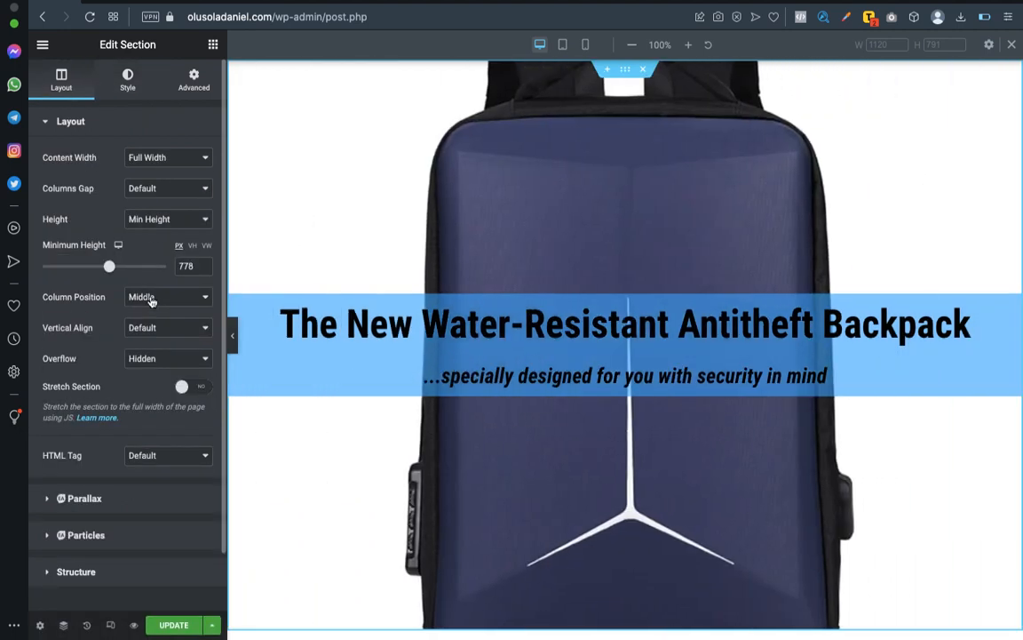
{"action": "left_click", "coordinate": [154, 328]}
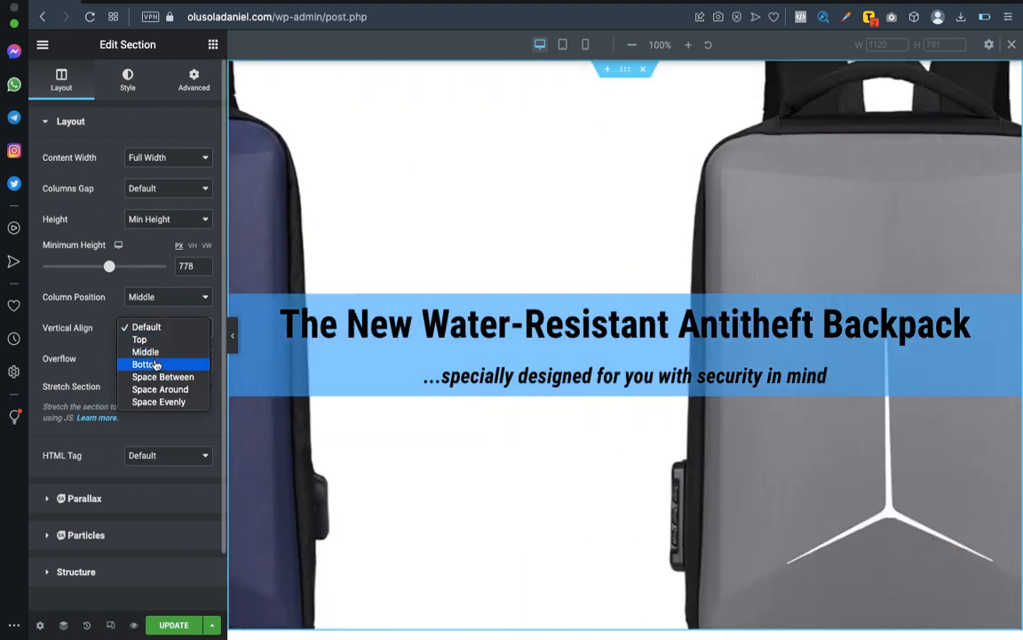
{"action": "left_click", "coordinate": [154, 364]}
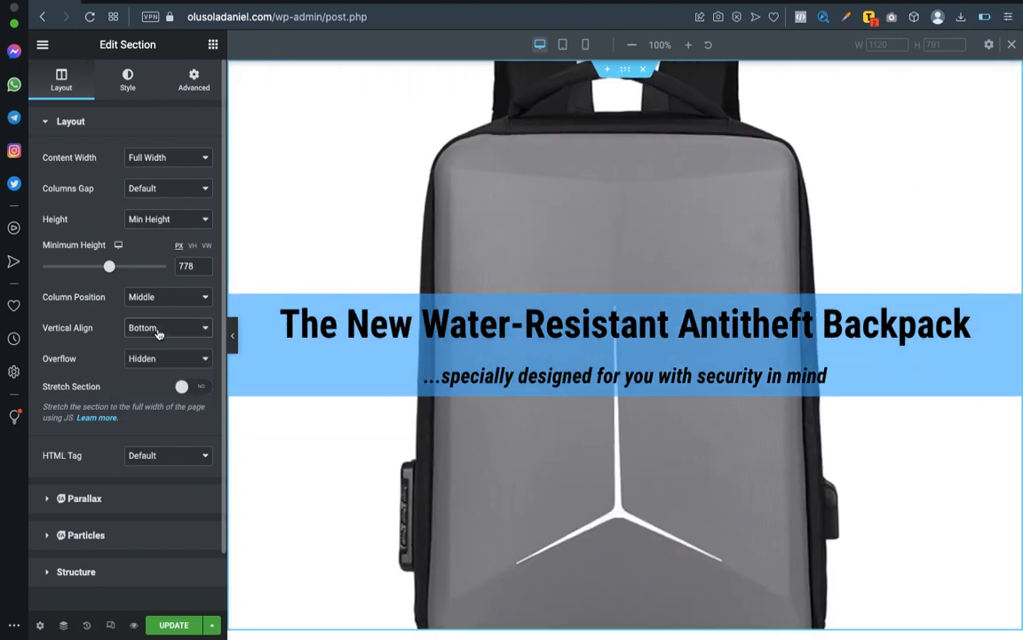
{"action": "scroll", "coordinate": [431, 260], "scroll_direction": "down", "scroll_amount": 2}
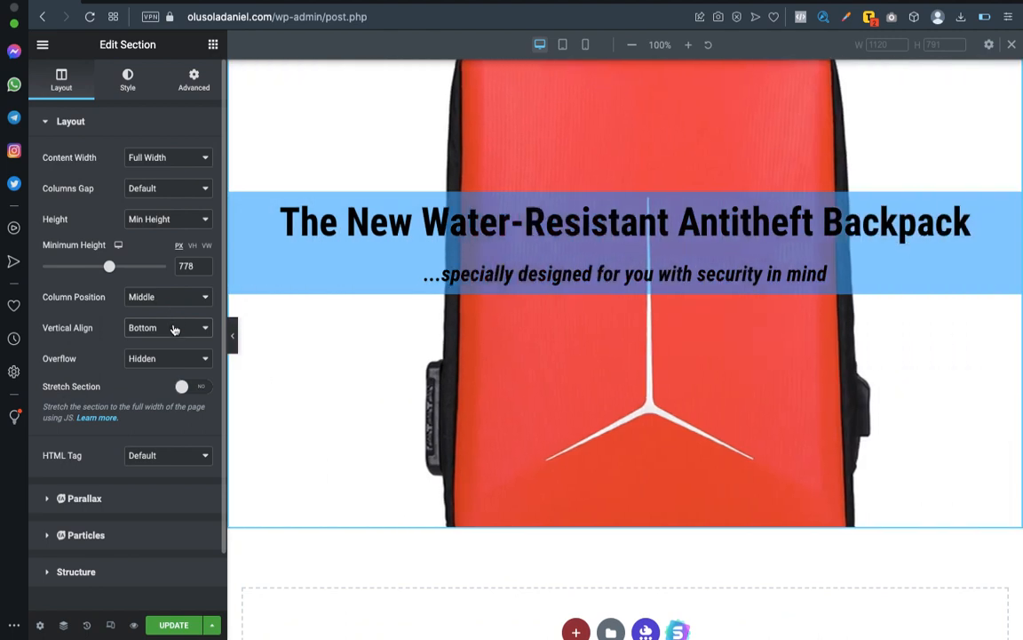
{"action": "left_click", "coordinate": [173, 301]}
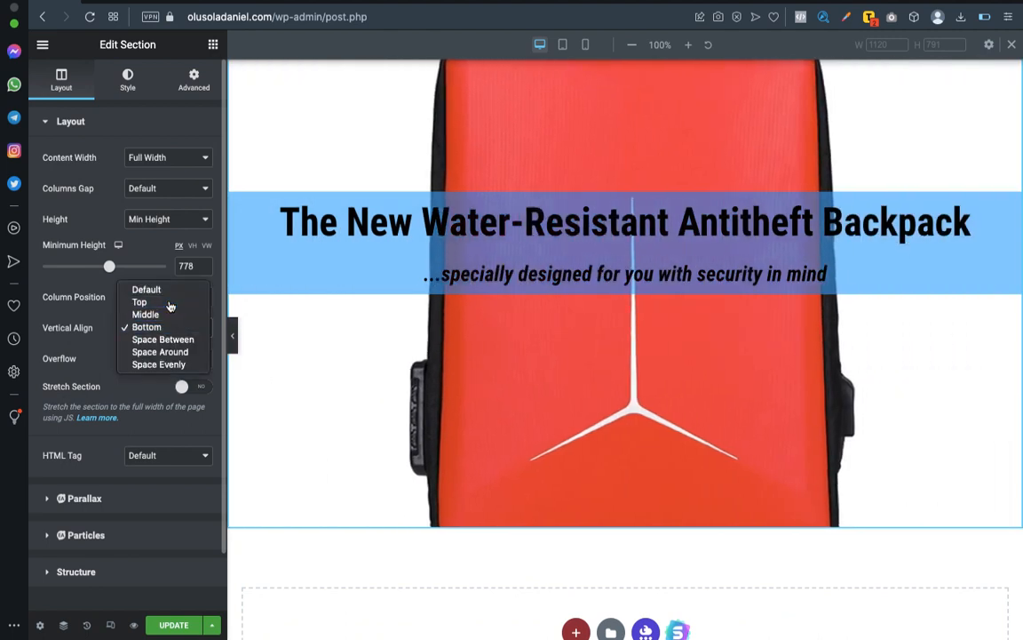
{"action": "left_click", "coordinate": [169, 302]}
{"action": "left_click", "coordinate": [175, 323]}
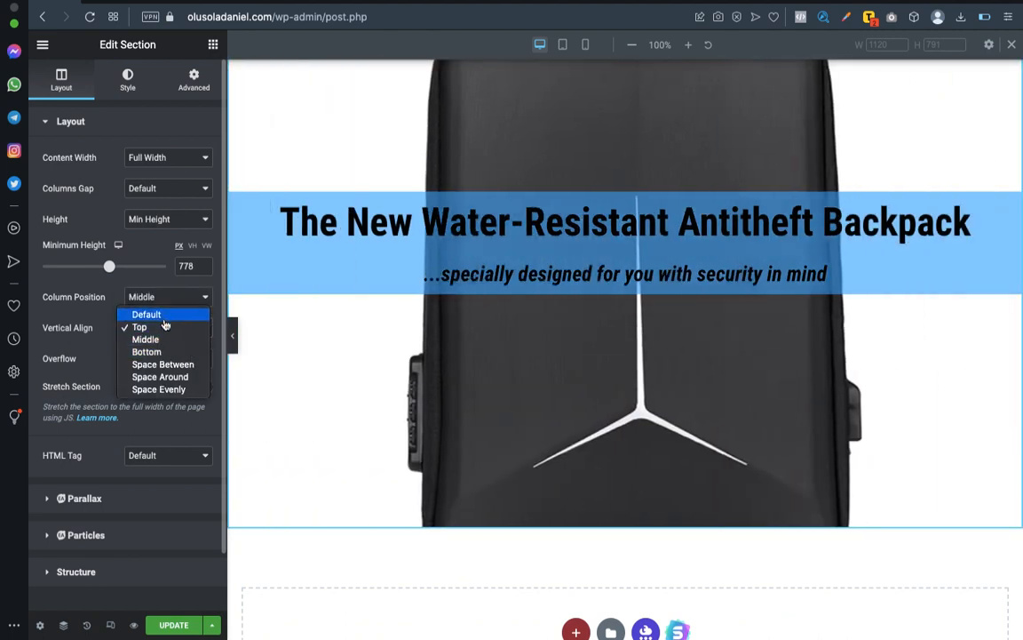
{"action": "left_click", "coordinate": [163, 318]}
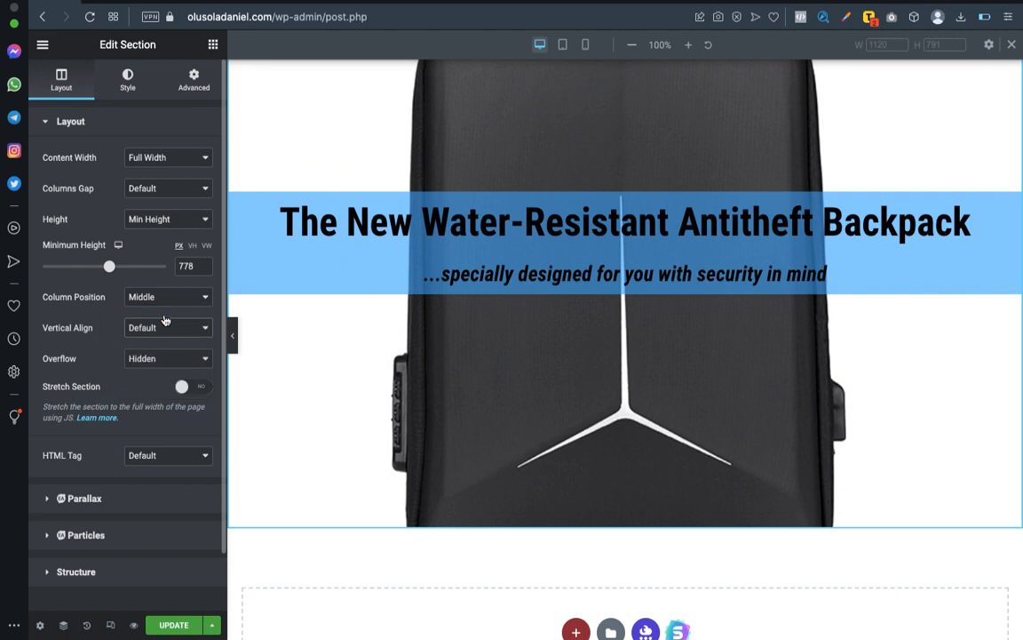
Try the Bottom column position for the heading band, preview it at full width, and set it back to Middle.
{"action": "left_click", "coordinate": [173, 222]}
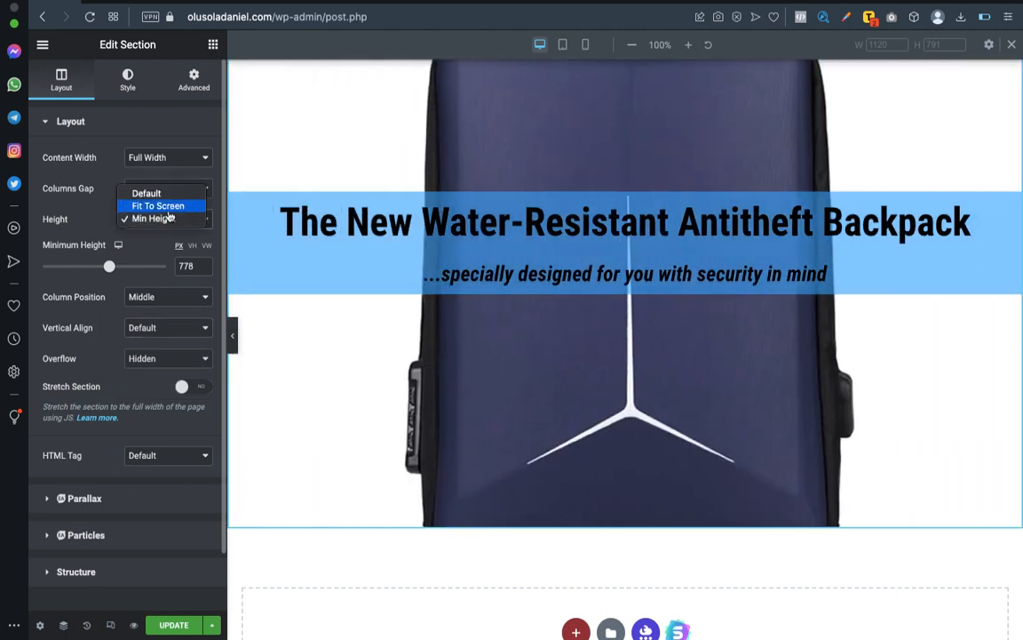
{"action": "left_click", "coordinate": [82, 199]}
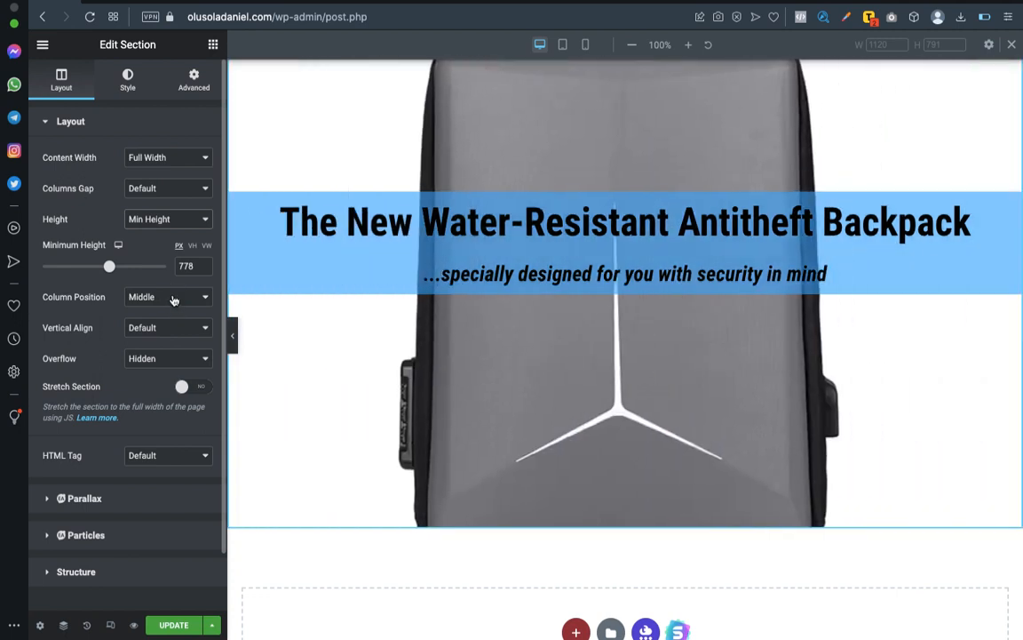
{"action": "left_click", "coordinate": [173, 301]}
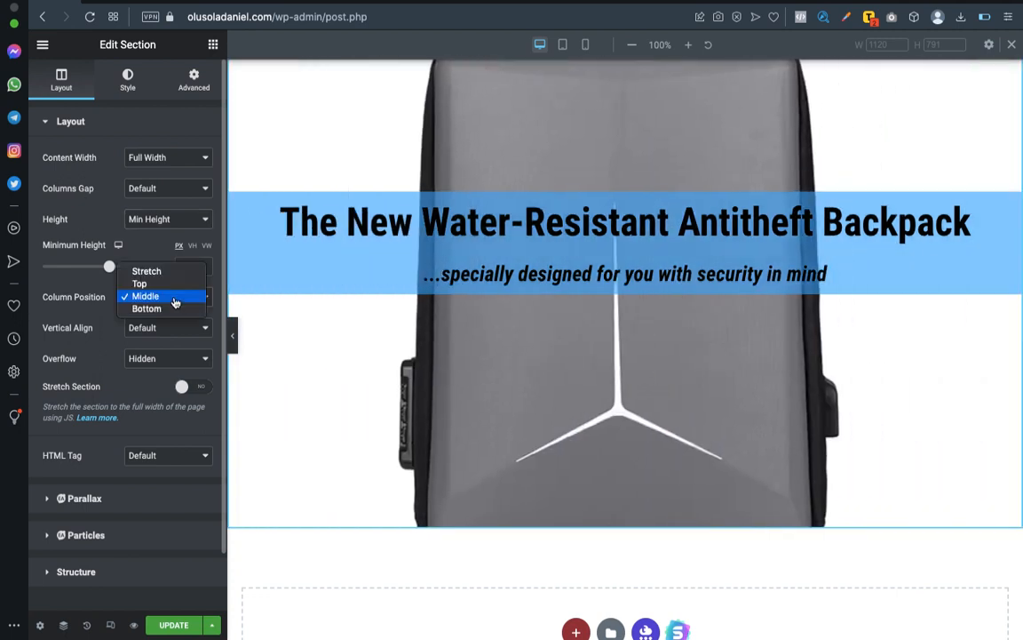
{"action": "left_click", "coordinate": [173, 310]}
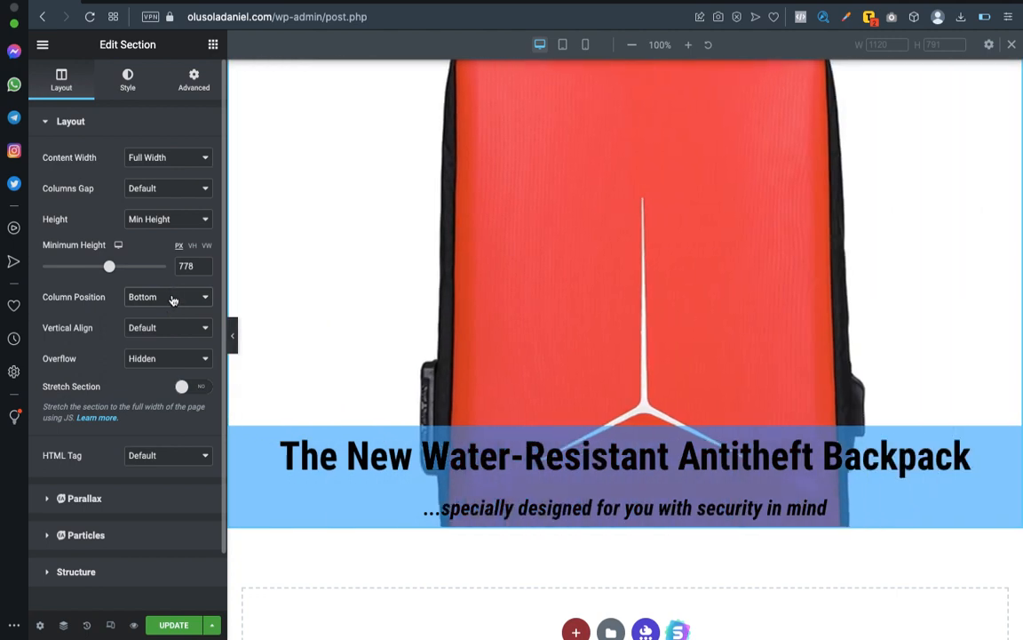
{"action": "left_click", "coordinate": [171, 296]}
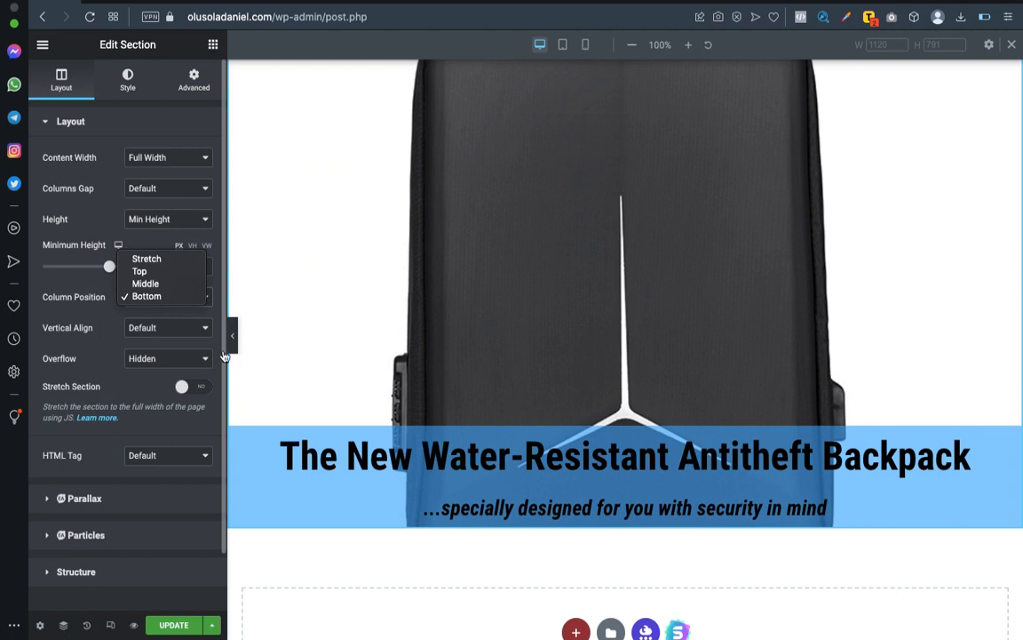
{"action": "left_click", "coordinate": [233, 345]}
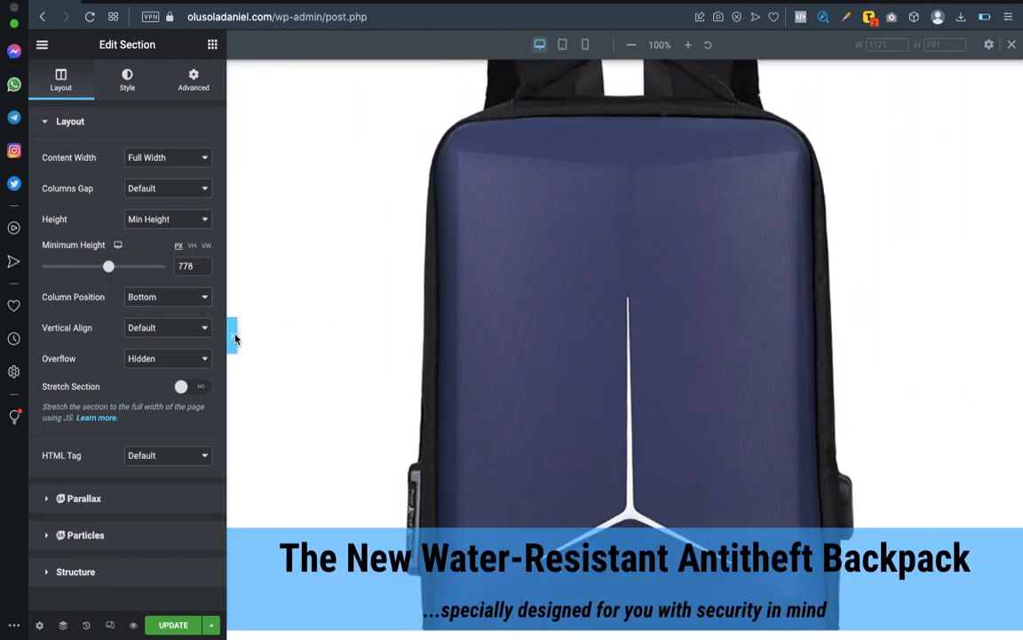
{"action": "left_click", "coordinate": [233, 341]}
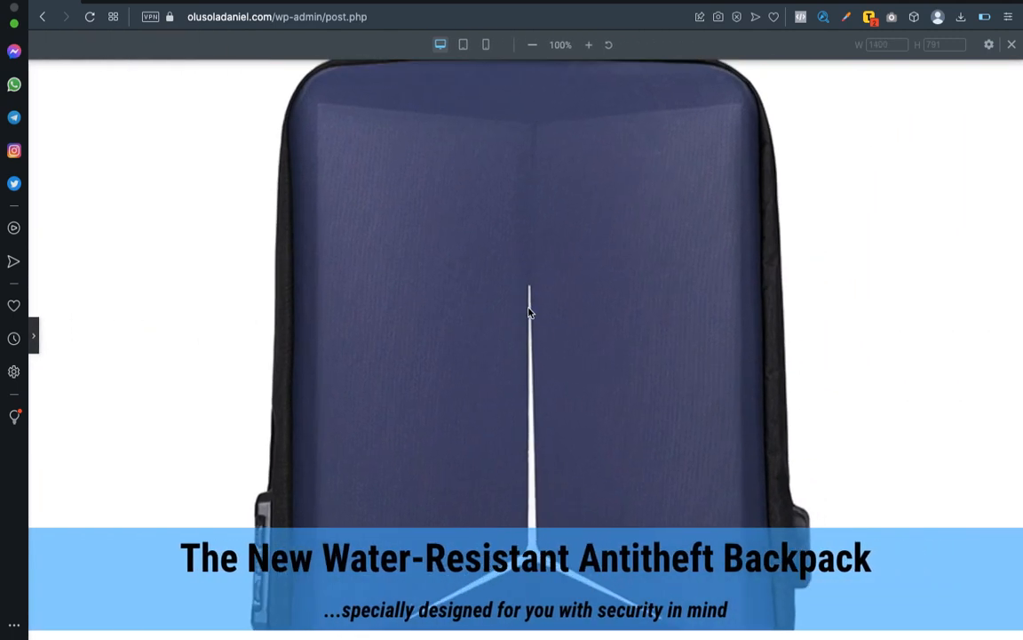
{"action": "left_click", "coordinate": [35, 333]}
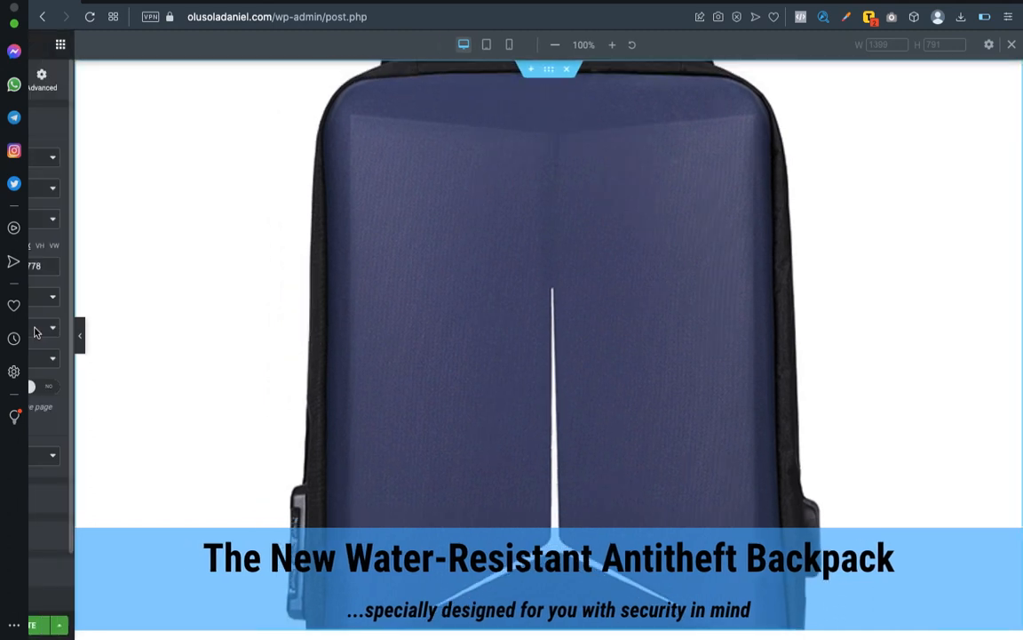
{"action": "left_click", "coordinate": [182, 298]}
{"action": "left_click", "coordinate": [172, 285]}
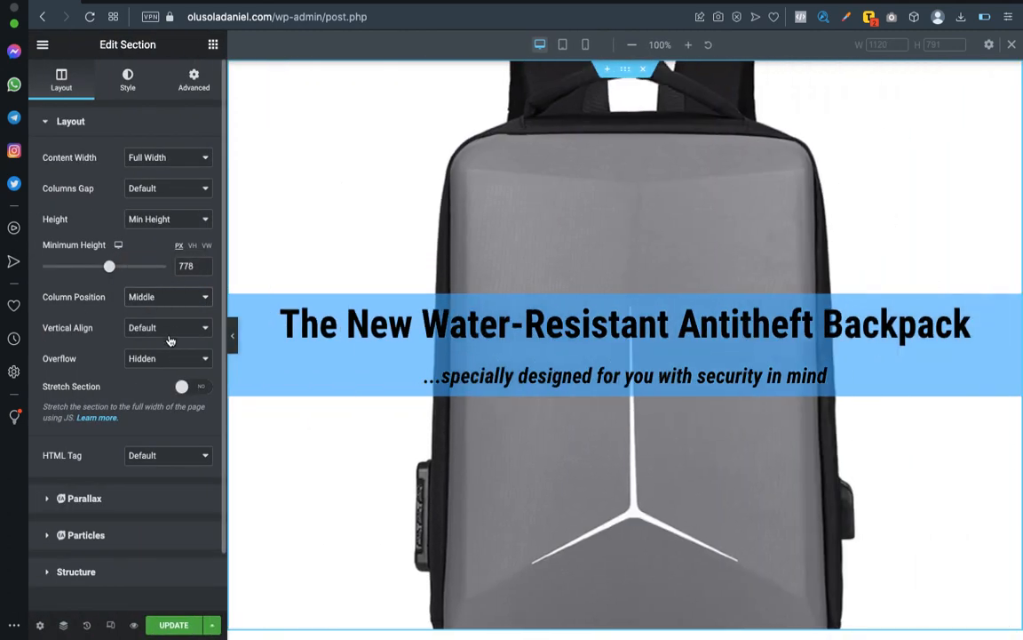
Increase the section's minimum height to 844 px and preview the section at full width.
{"action": "scroll", "coordinate": [302, 338], "scroll_direction": "down", "scroll_amount": 3}
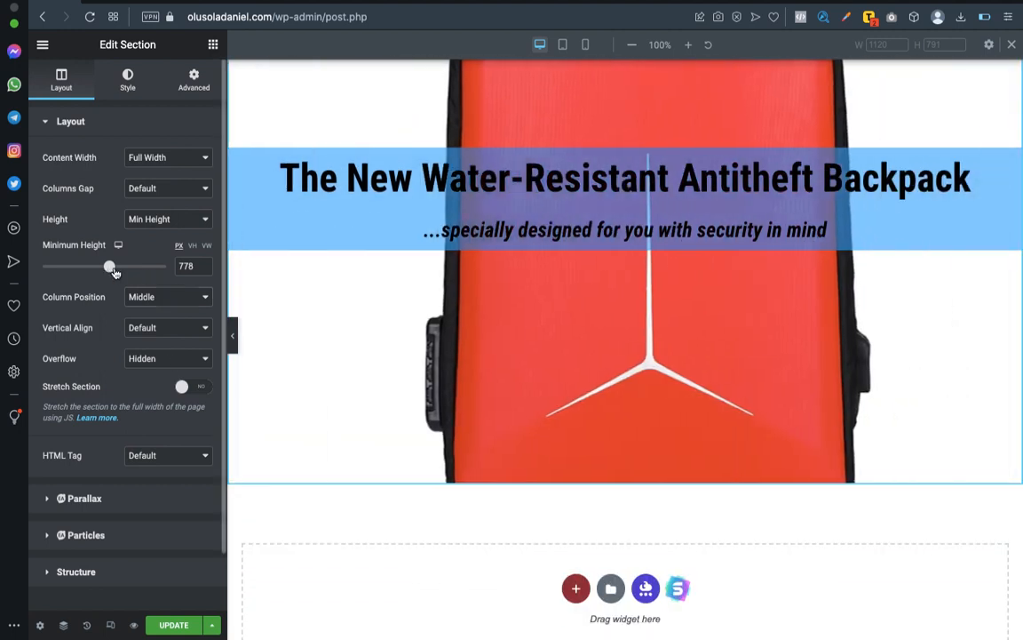
{"action": "left_click_drag", "start_coordinate": [109, 267], "coordinate": [114, 266]}
{"action": "left_click", "coordinate": [230, 337]}
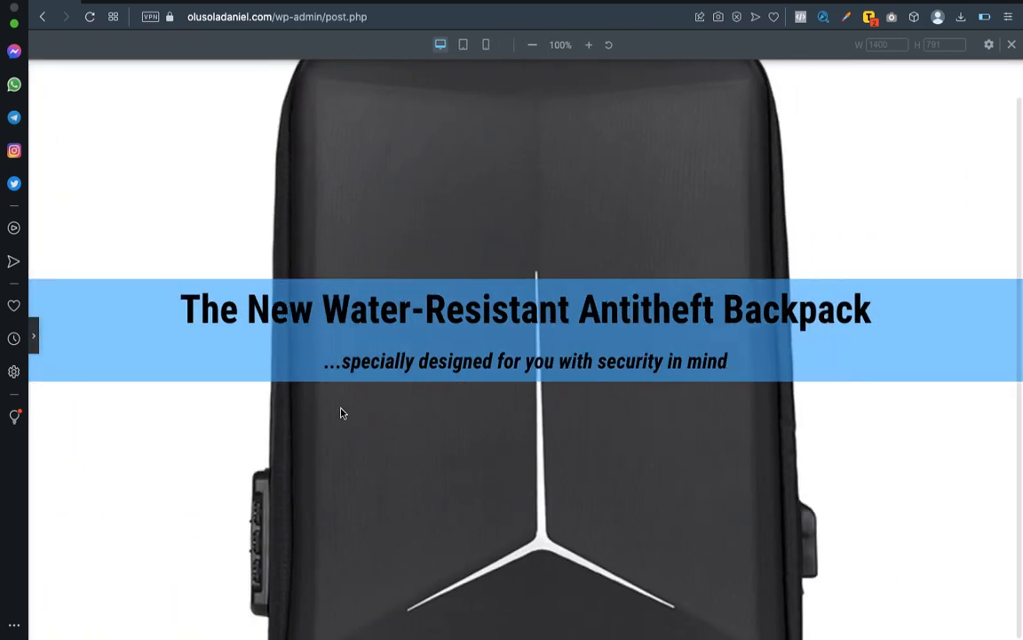
{"action": "left_click", "coordinate": [37, 338]}
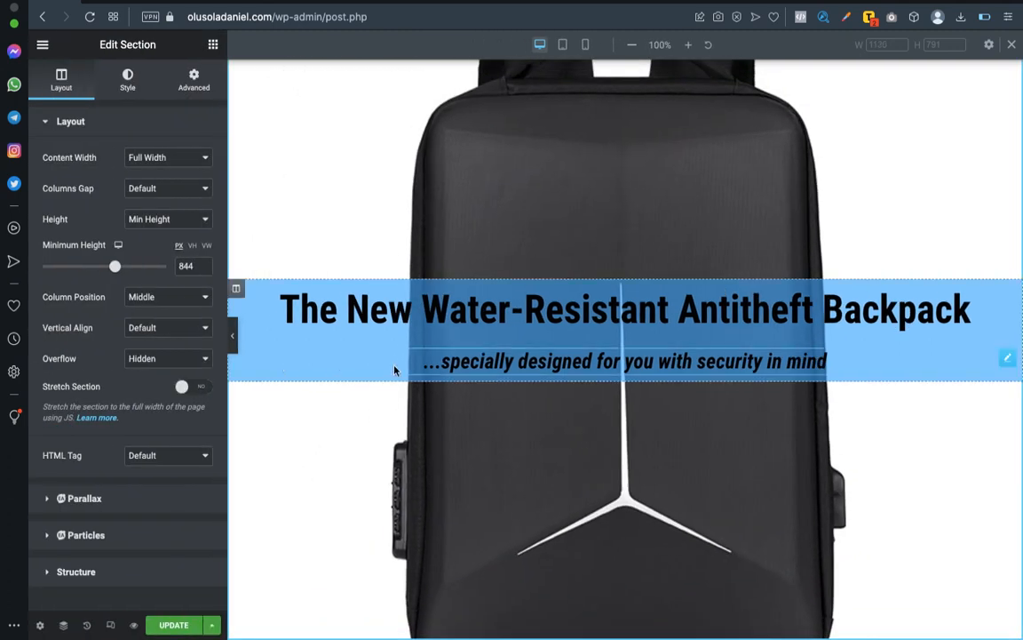
{"action": "scroll", "coordinate": [450, 347], "scroll_direction": "down", "scroll_amount": 1}
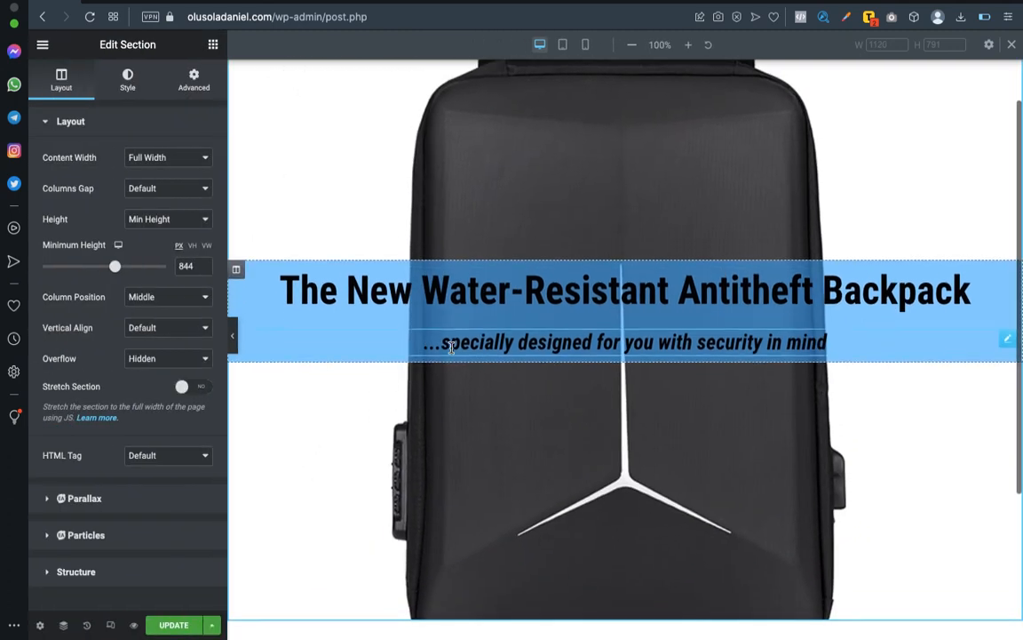
Add a one-column section below the slideshow section and place a two-column inner section inside it.
{"action": "scroll", "coordinate": [415, 353], "scroll_direction": "down", "scroll_amount": 5}
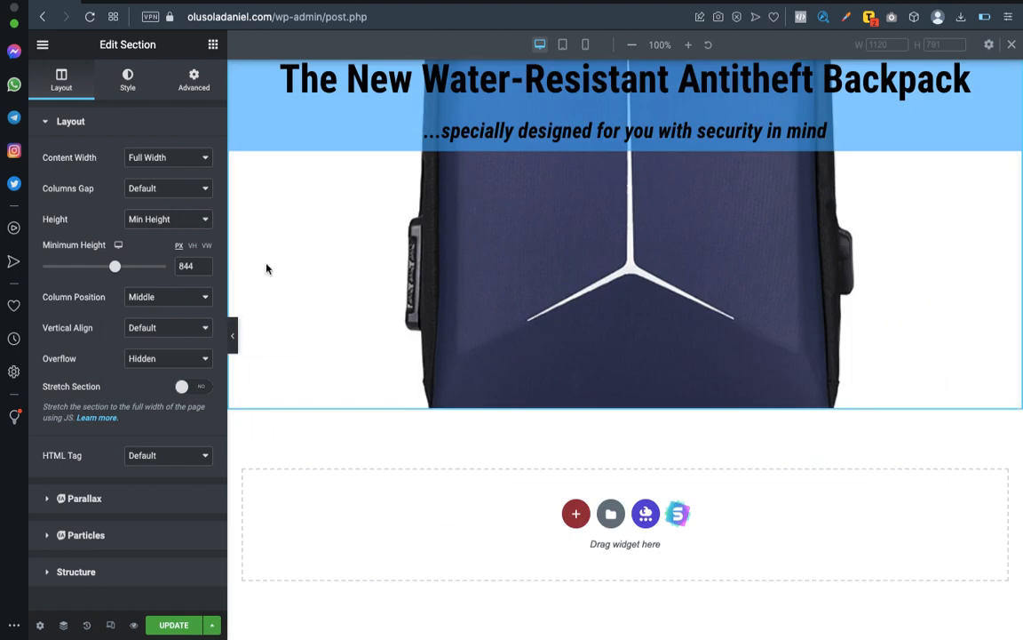
{"action": "left_click", "coordinate": [212, 44]}
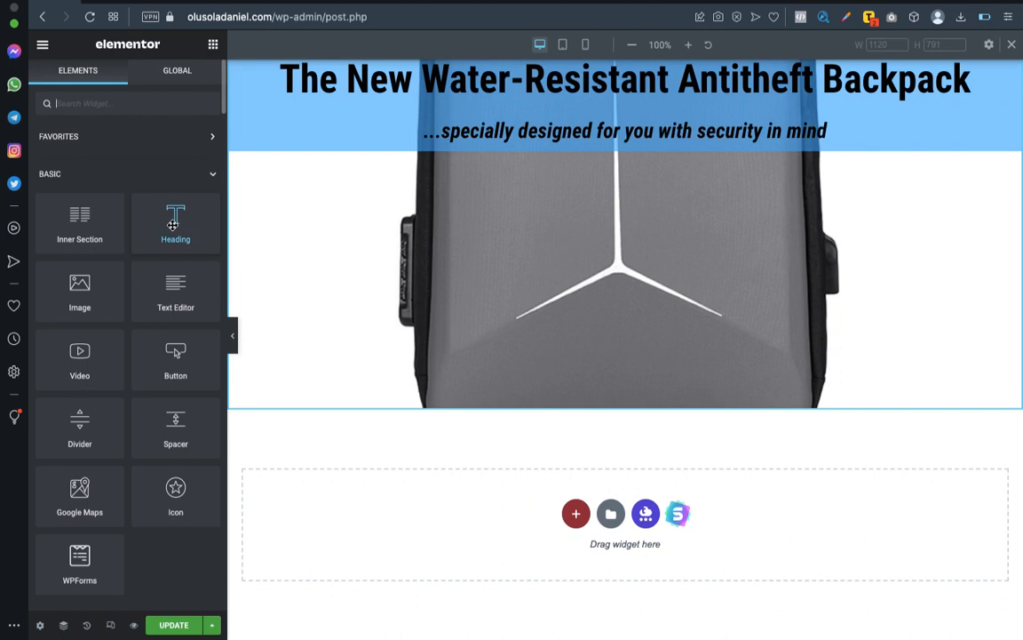
{"action": "key", "text": "ctrl+Left"}
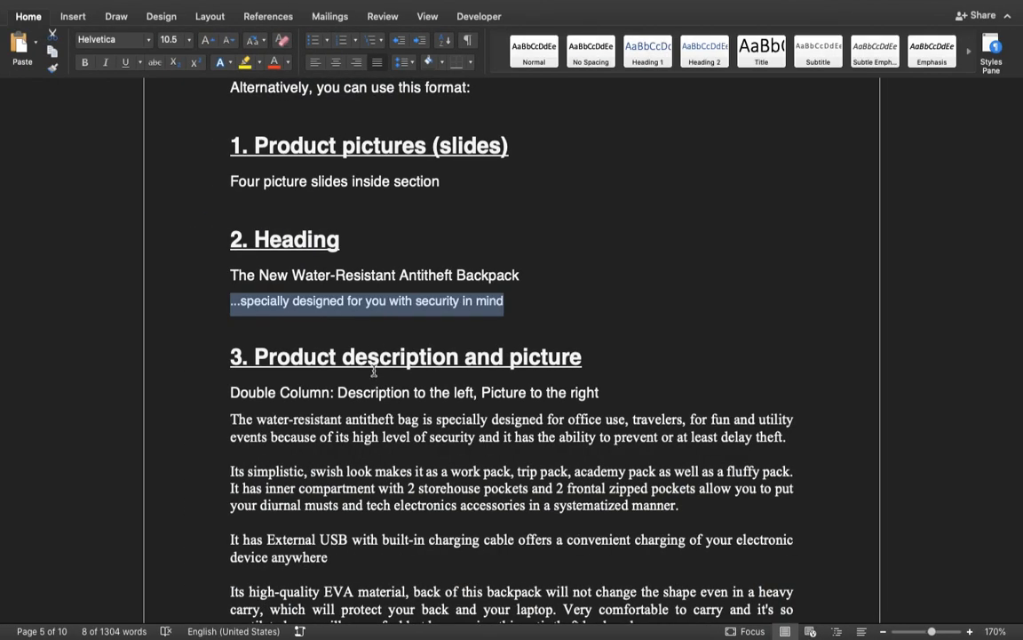
{"action": "key", "text": "ctrl+Right"}
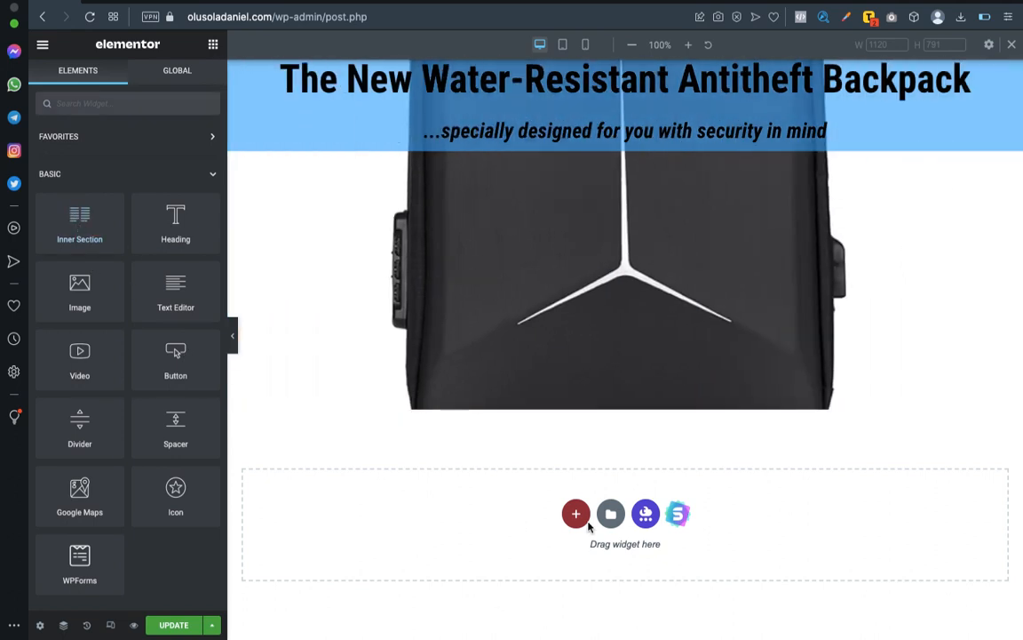
{"action": "left_click", "coordinate": [576, 515]}
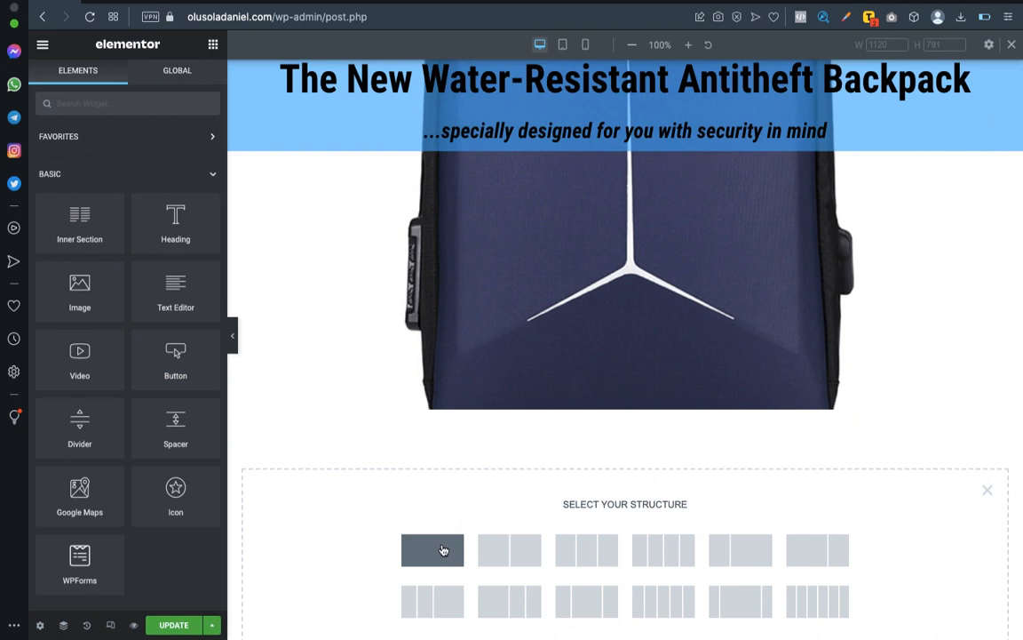
{"action": "left_click", "coordinate": [443, 550]}
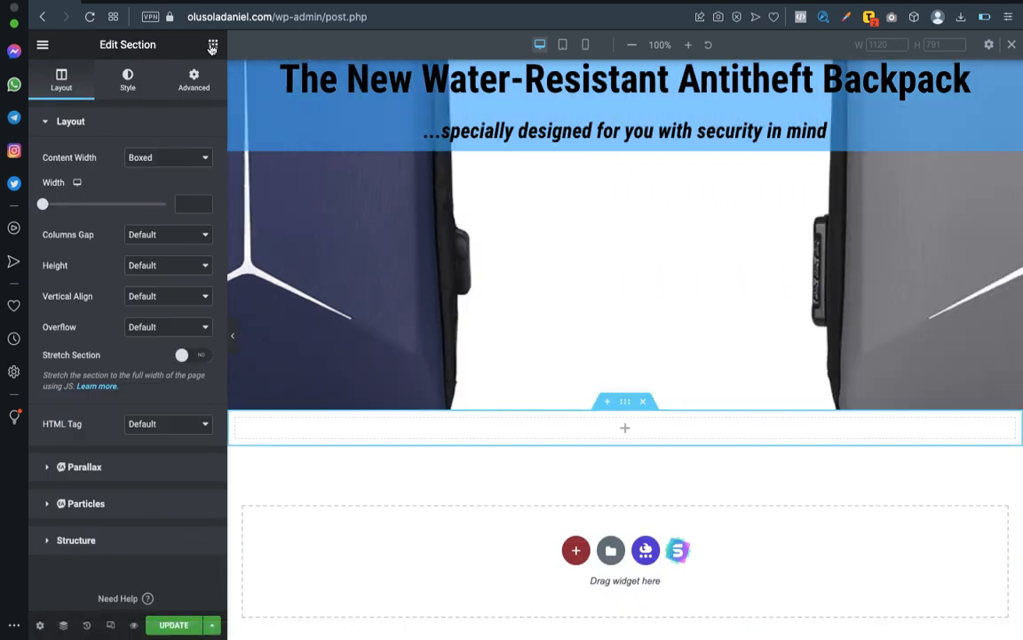
{"action": "left_click", "coordinate": [212, 44]}
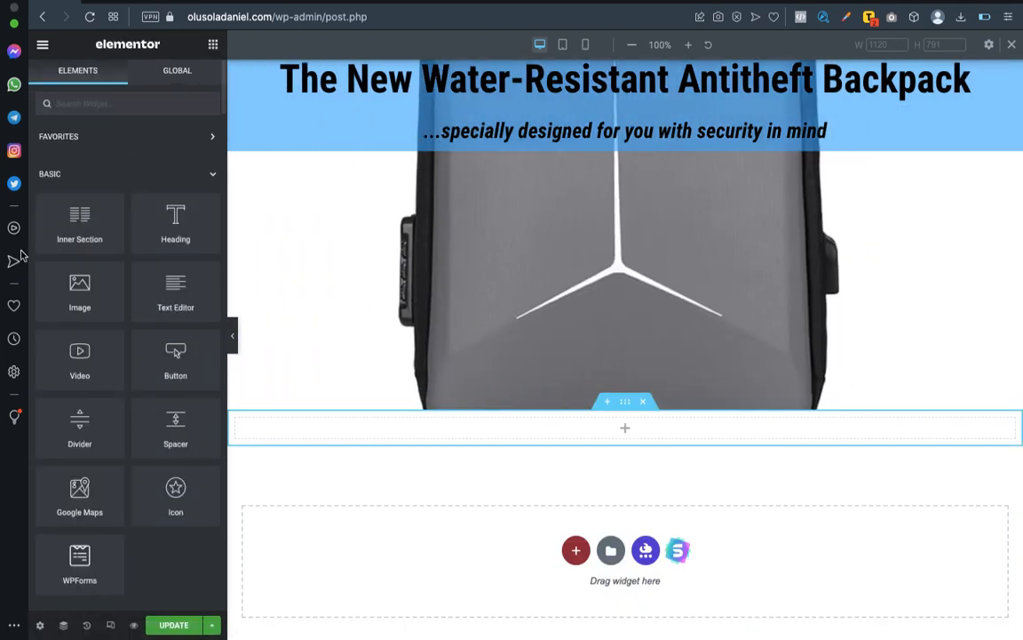
{"action": "left_click_drag", "start_coordinate": [79, 223], "coordinate": [633, 428]}
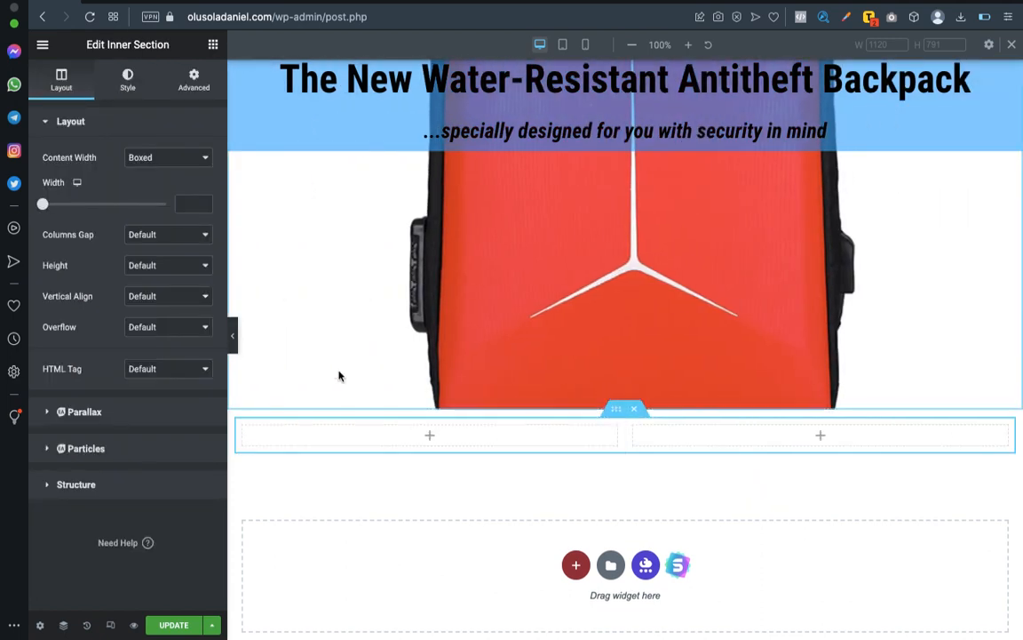
Check the page outline in the Word document, and add a Heading widget above the inner section in Elementor.
{"action": "key", "text": "ctrl+Left"}
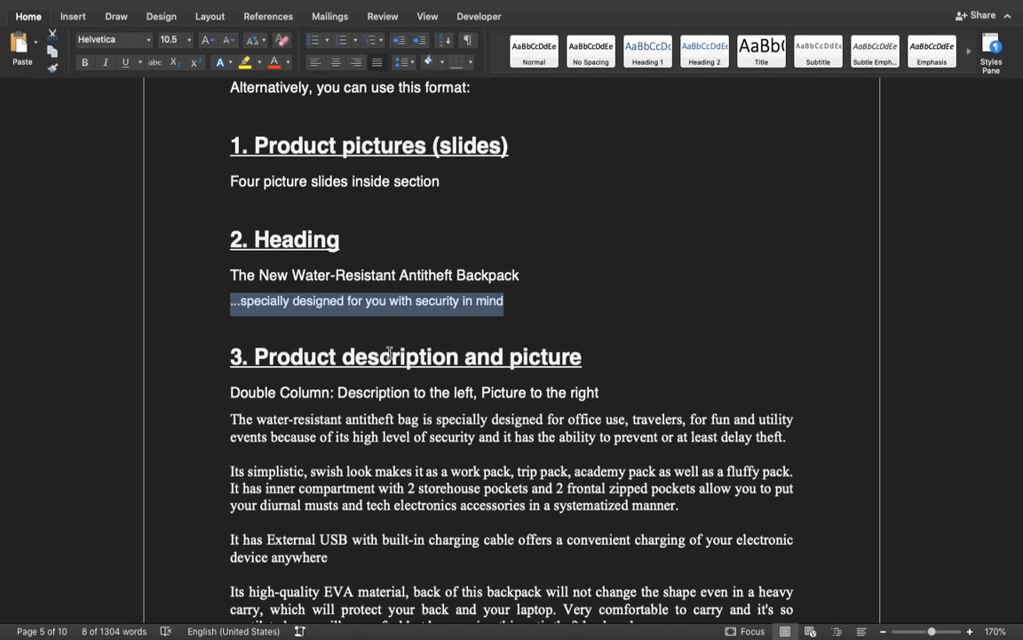
{"action": "key", "text": "ctrl+Right"}
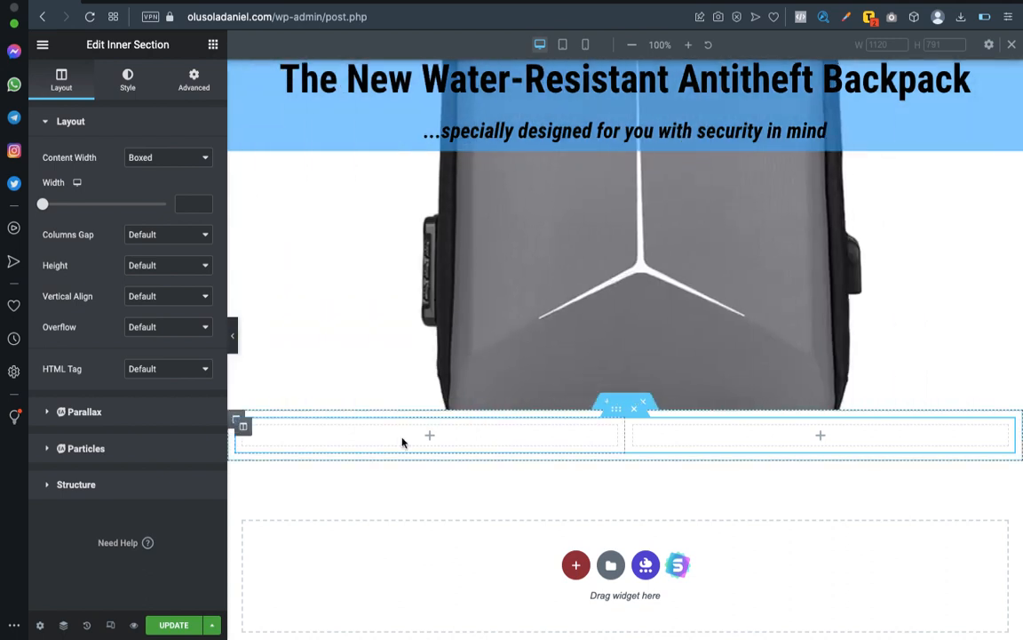
{"action": "left_click", "coordinate": [212, 46]}
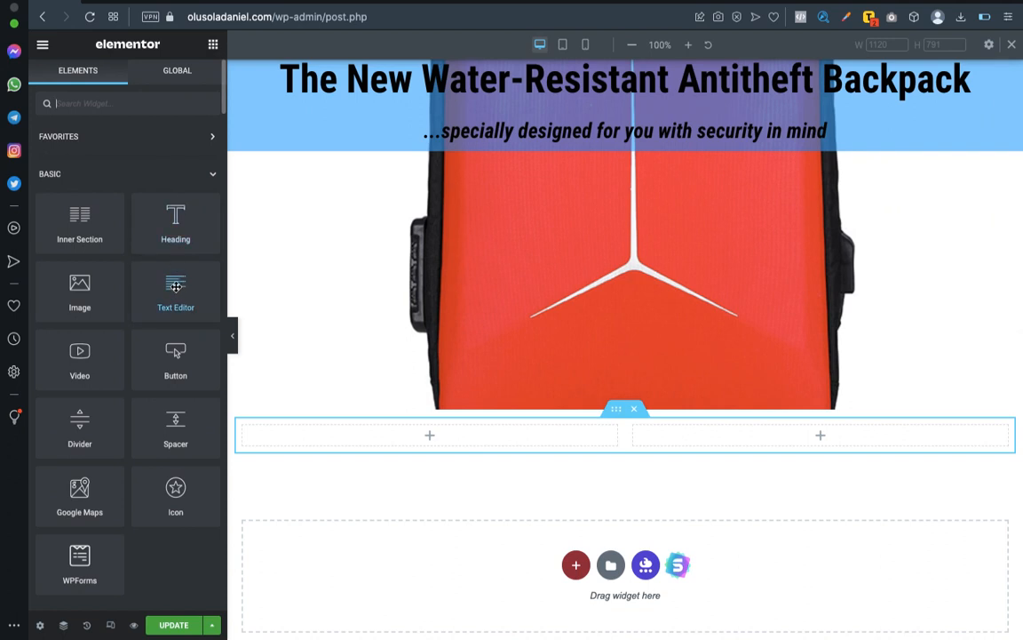
{"action": "left_click_drag", "start_coordinate": [240, 315], "coordinate": [641, 418]}
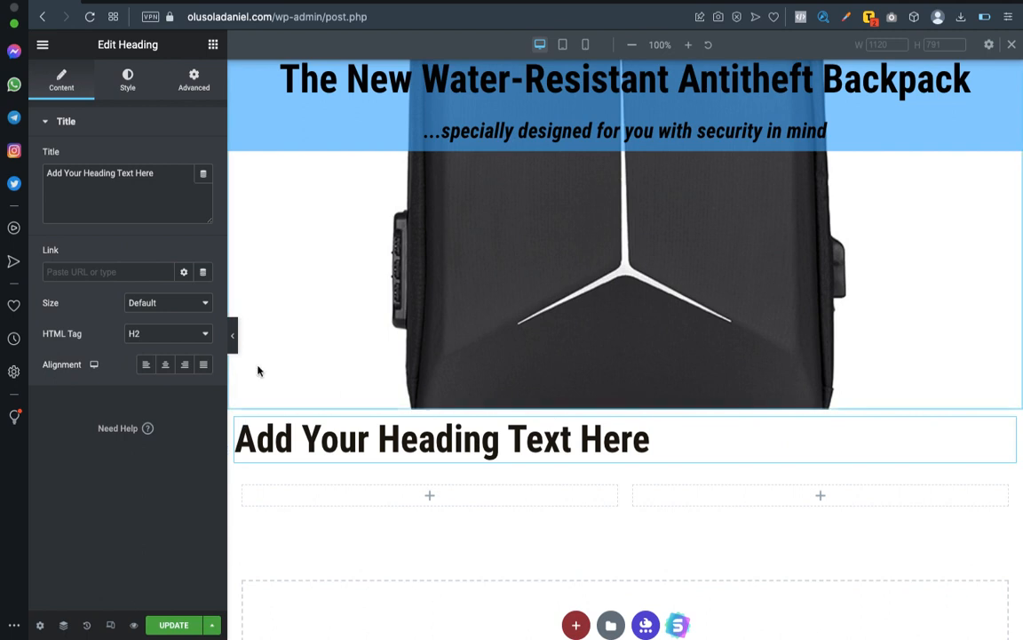
Copy "Product description" from the Word outline into the new heading's title and centre the heading.
{"action": "key", "text": "ctrl+Left"}
{"action": "left_click_drag", "start_coordinate": [256, 355], "coordinate": [398, 357]}
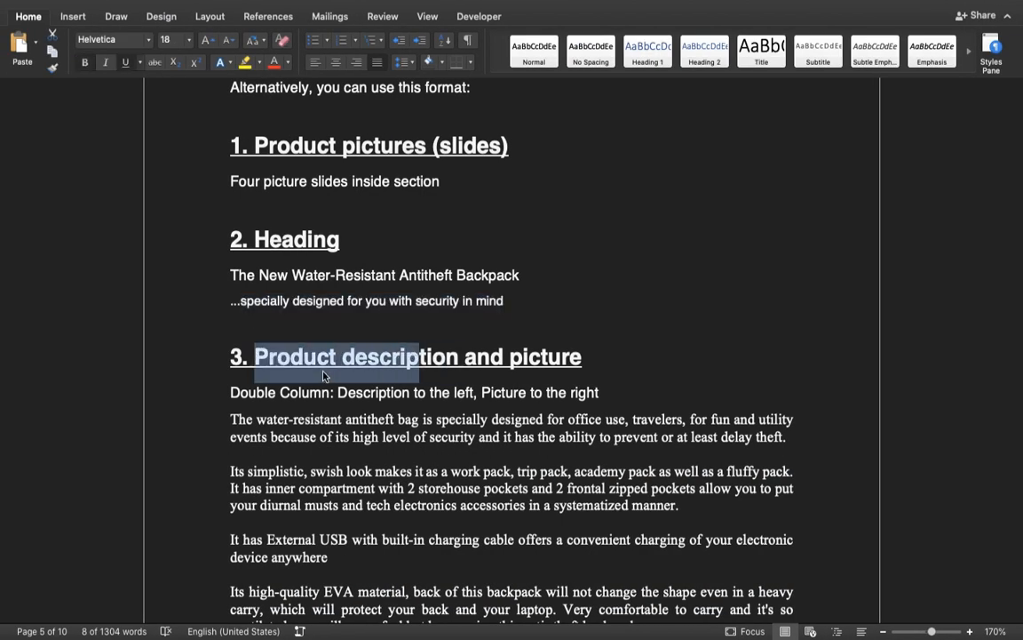
{"action": "left_click_drag", "start_coordinate": [291, 358], "coordinate": [423, 347]}
{"action": "key", "text": "super+c"}
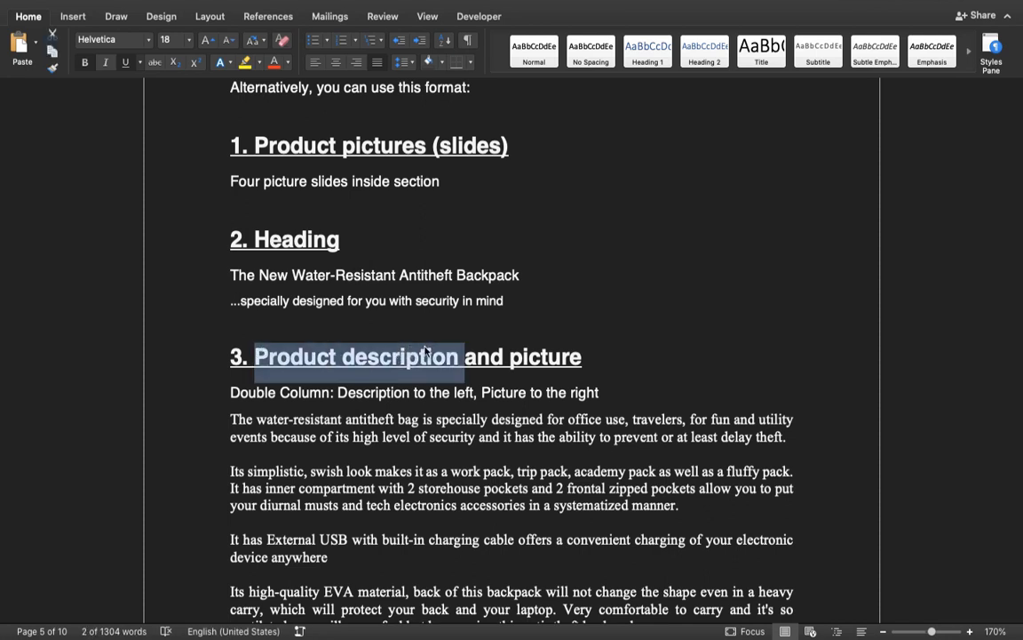
{"action": "key", "text": "ctrl+Right"}
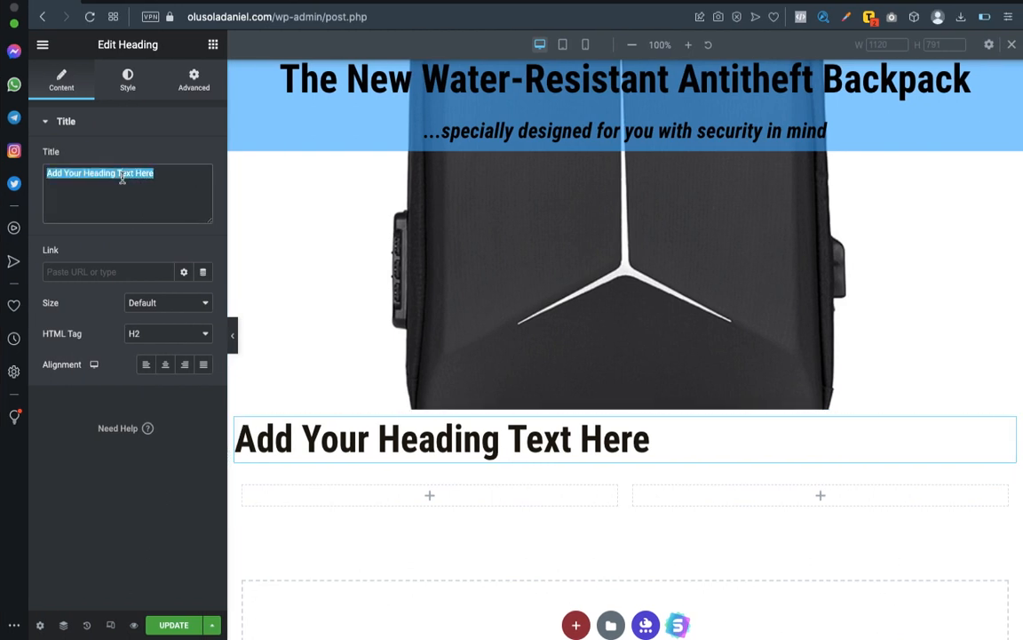
{"action": "key", "text": "super+v"}
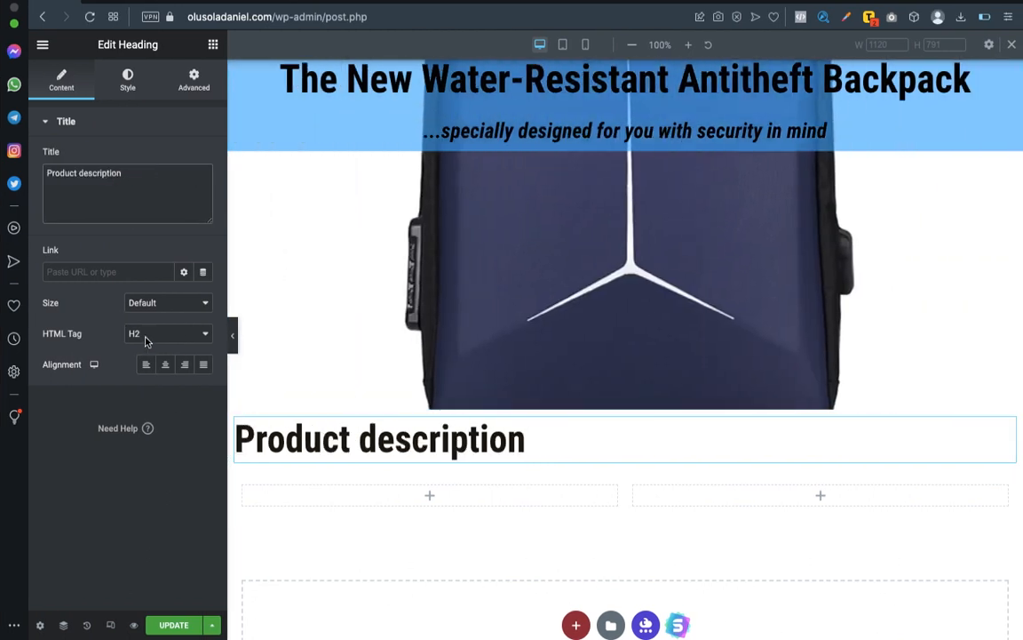
{"action": "left_click", "coordinate": [168, 370]}
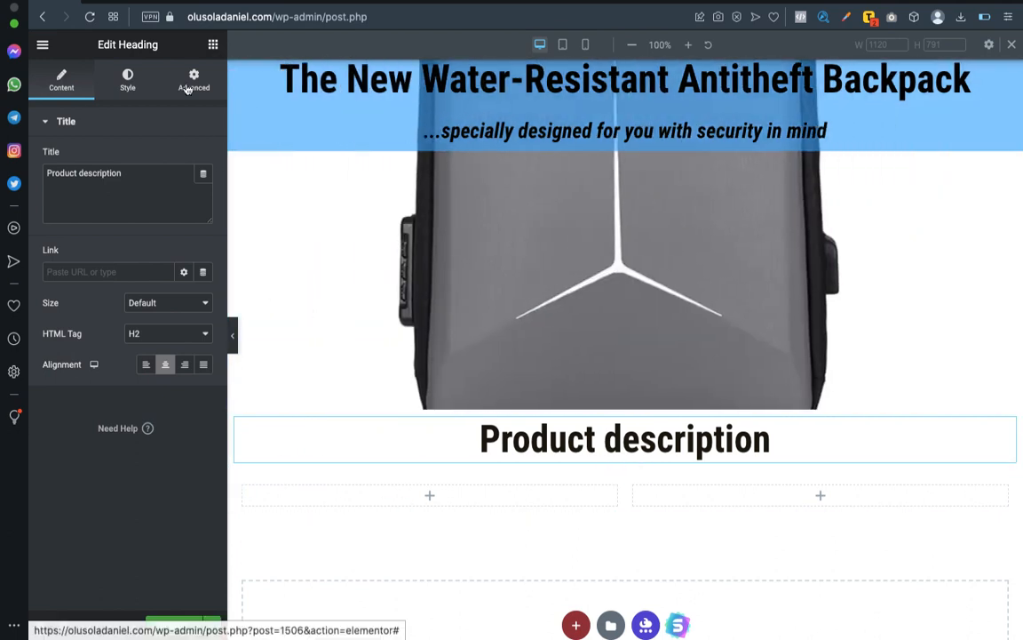
Try a 50 px margin on all sides of the heading, and then unlink the sides and keep 50 px on top only.
{"action": "left_click", "coordinate": [190, 86]}
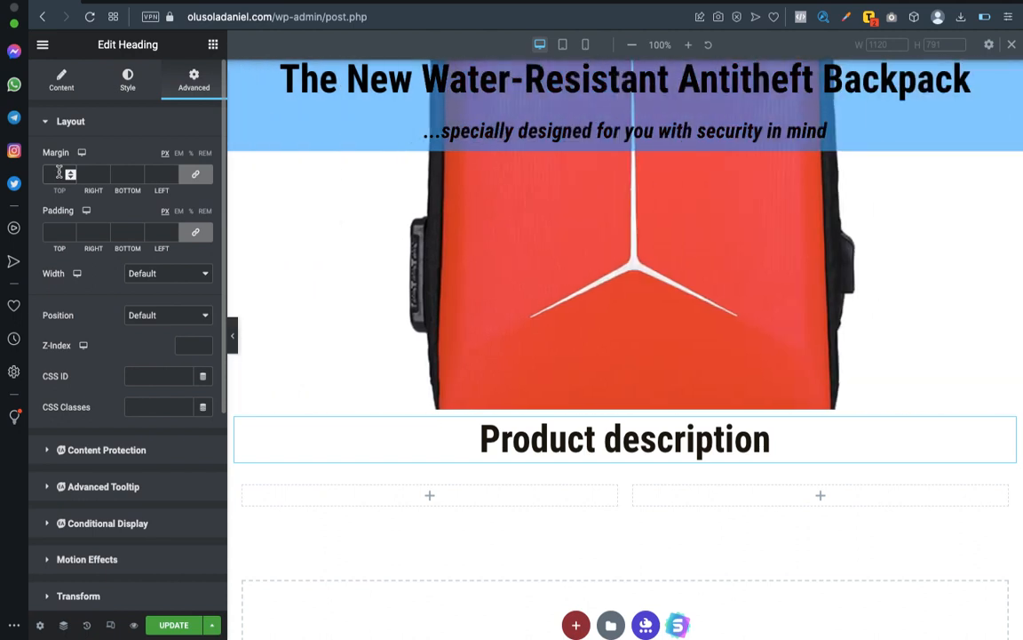
{"action": "type", "text": "50"}
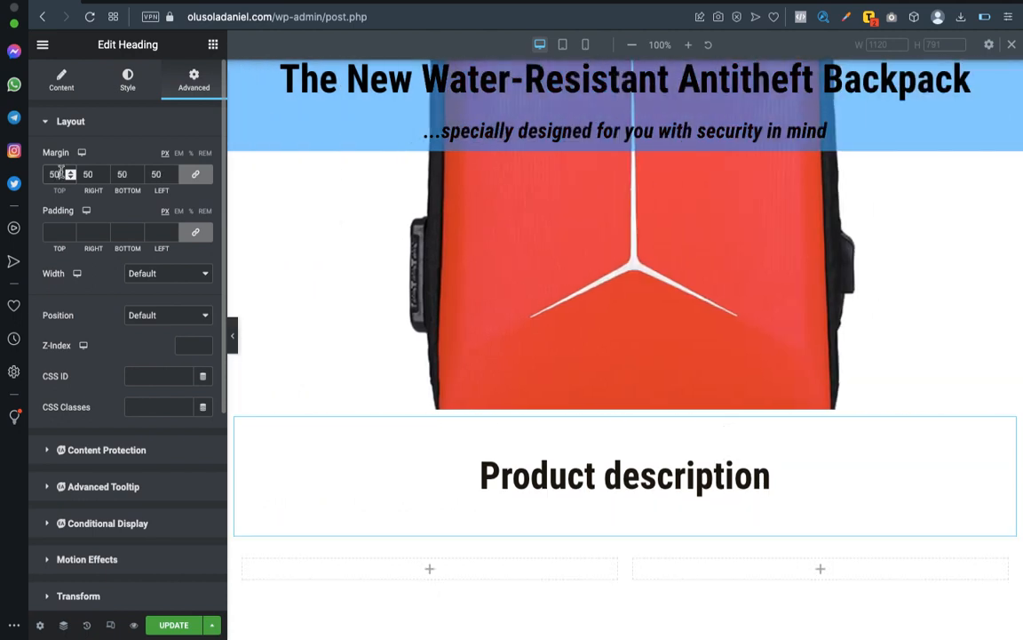
{"action": "key", "text": "BackSpace"}
{"action": "key", "text": "BackSpace"}
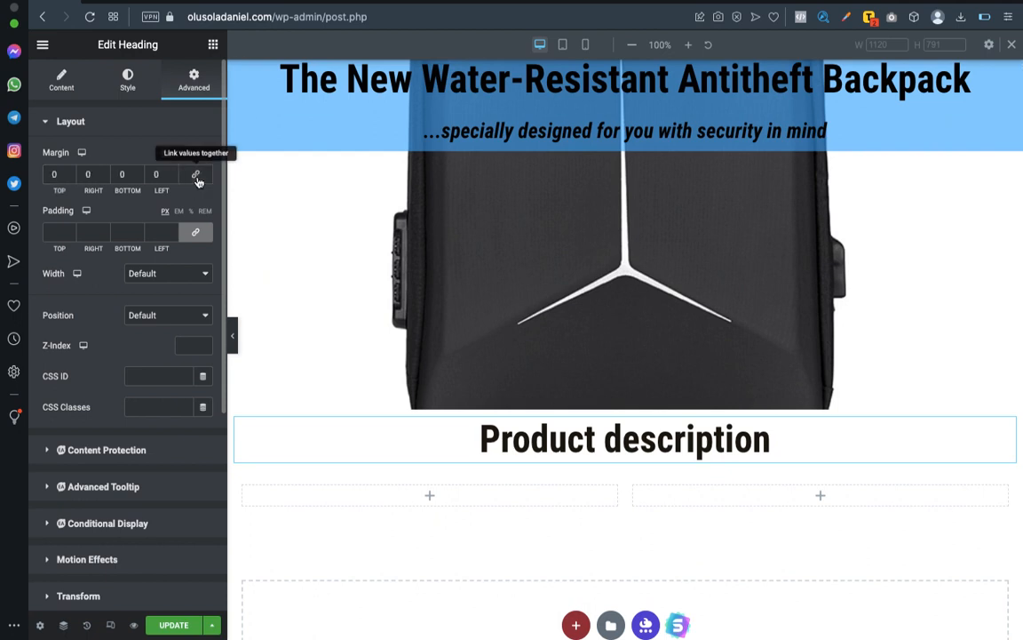
{"action": "left_click", "coordinate": [54, 175]}
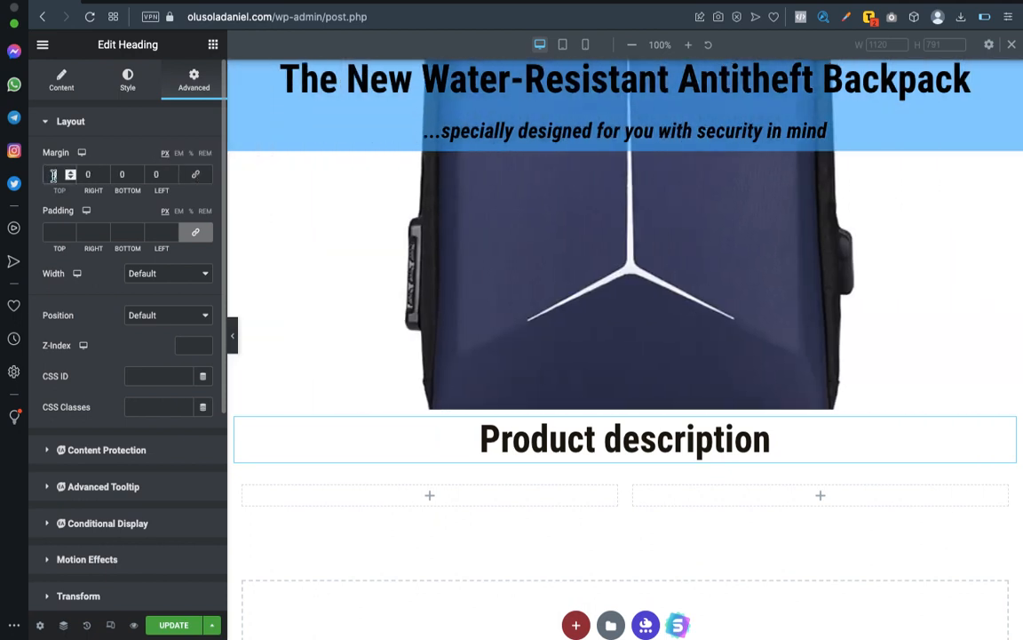
{"action": "type", "text": "50"}
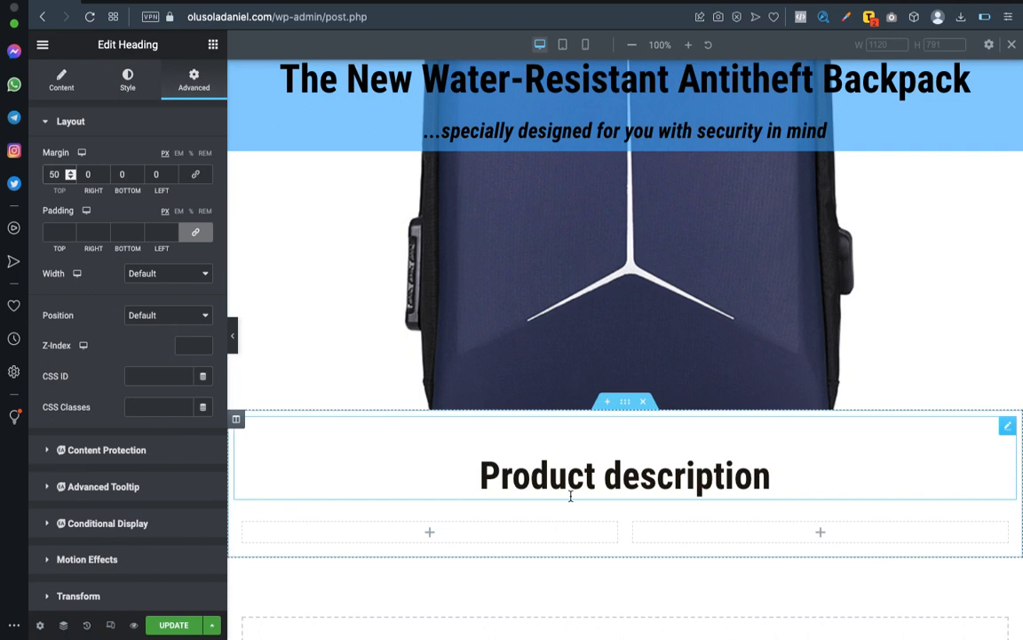
{"action": "scroll", "coordinate": [571, 491], "scroll_direction": "down", "scroll_amount": 2}
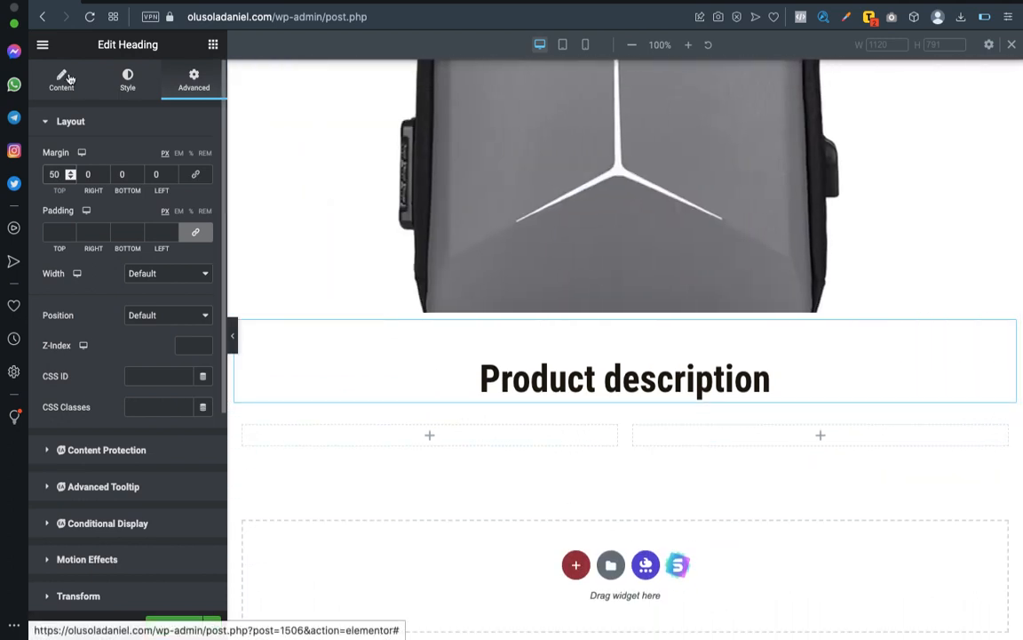
Place an Image widget in the left column of the inner section under the "Product description" heading.
{"action": "left_click", "coordinate": [69, 81]}
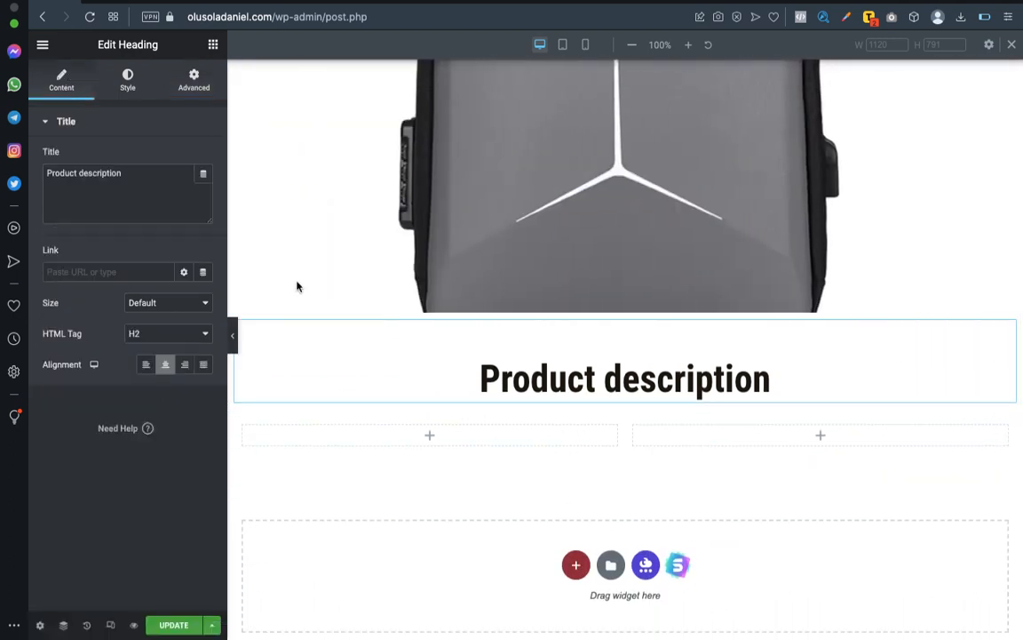
{"action": "left_click", "coordinate": [433, 435]}
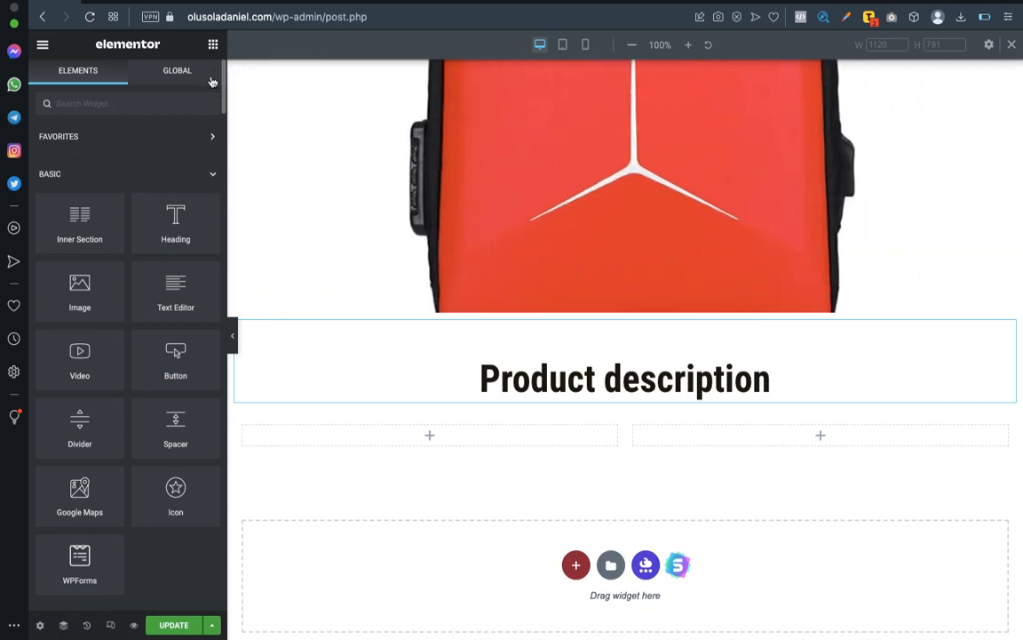
{"action": "left_click_drag", "start_coordinate": [91, 294], "coordinate": [480, 439]}
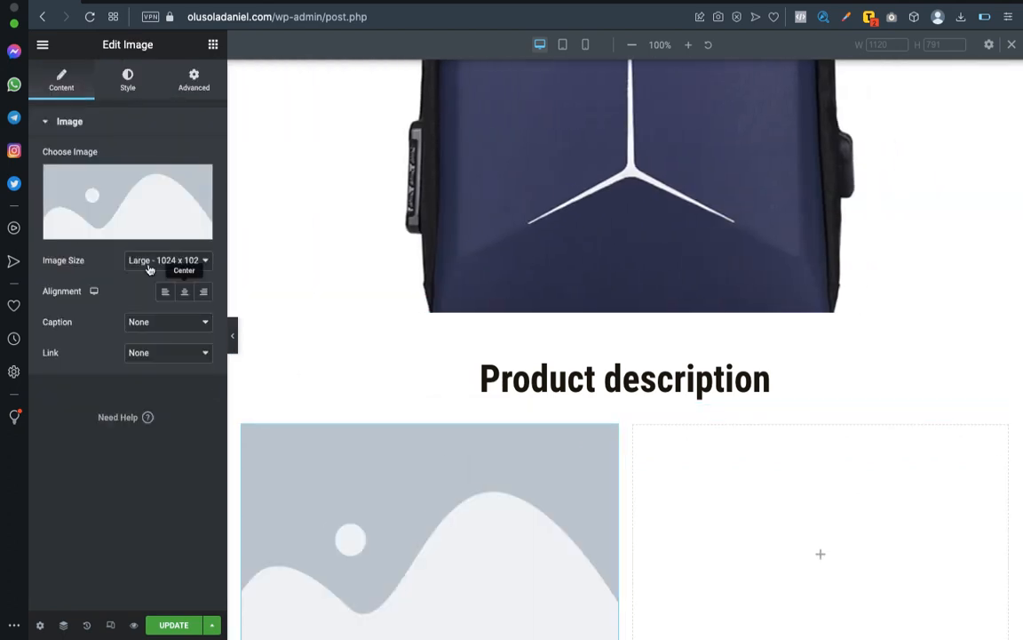
Fill the image widget with the "USB and headset dual interface" backpack picture from the media library.
{"action": "left_click", "coordinate": [93, 208]}
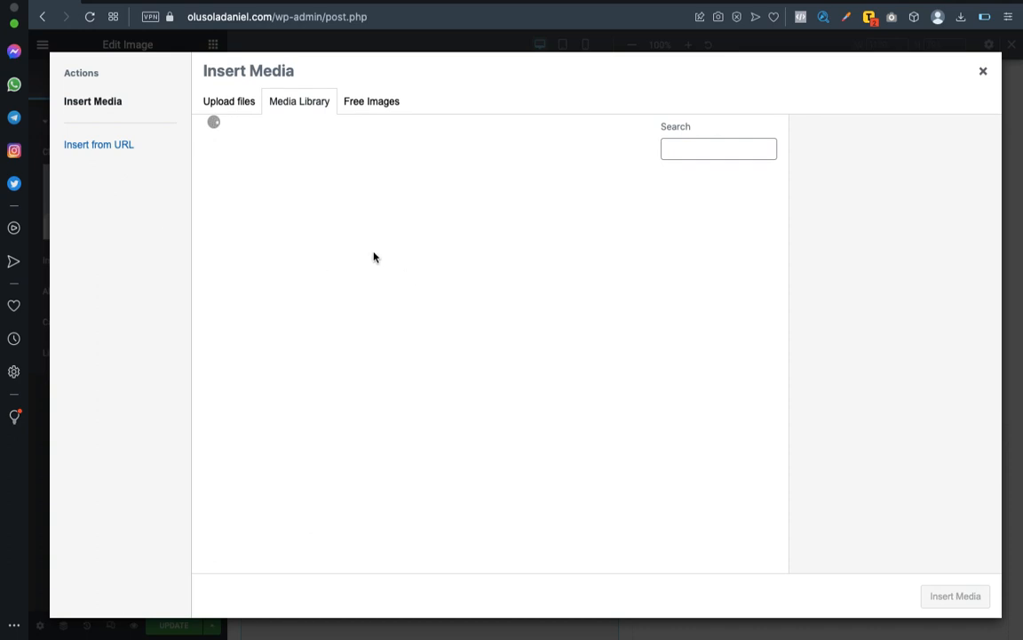
{"action": "scroll", "coordinate": [373, 330], "scroll_direction": "down", "scroll_amount": 10}
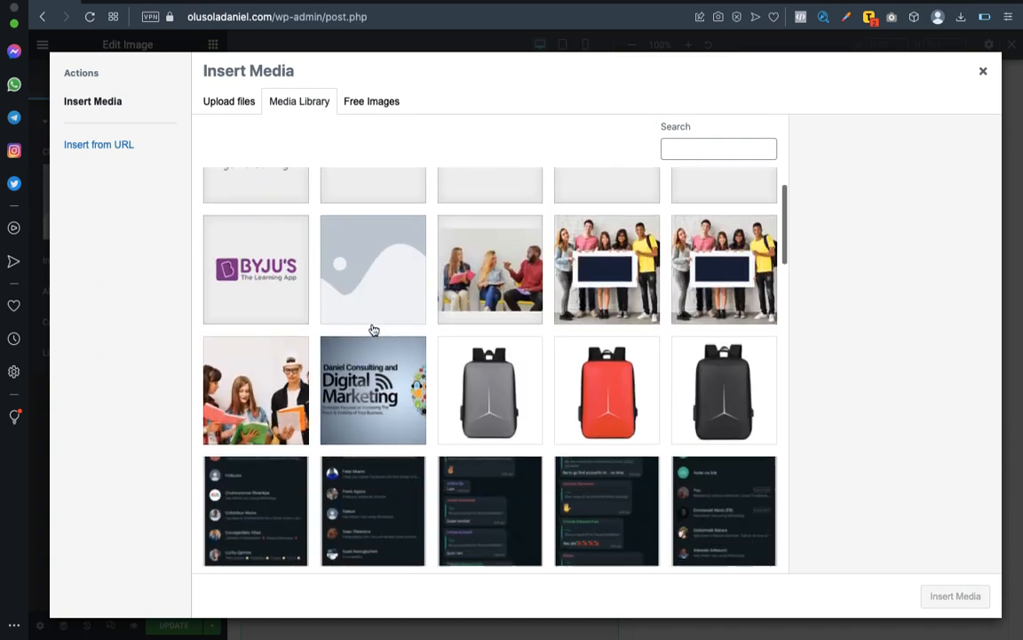
{"action": "scroll", "coordinate": [374, 330], "scroll_direction": "down", "scroll_amount": 3}
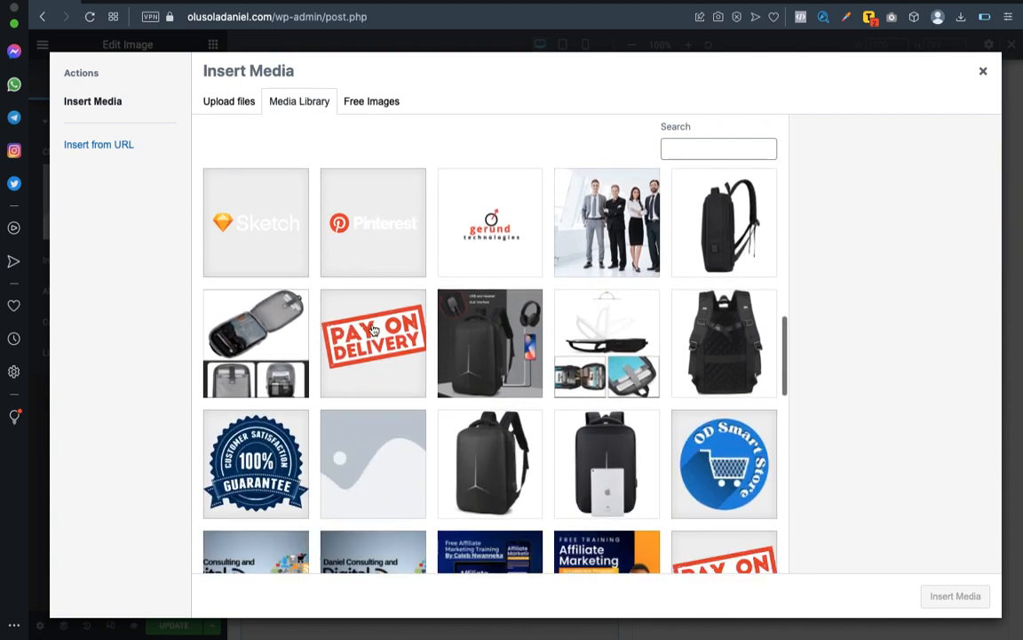
{"action": "left_click", "coordinate": [485, 285]}
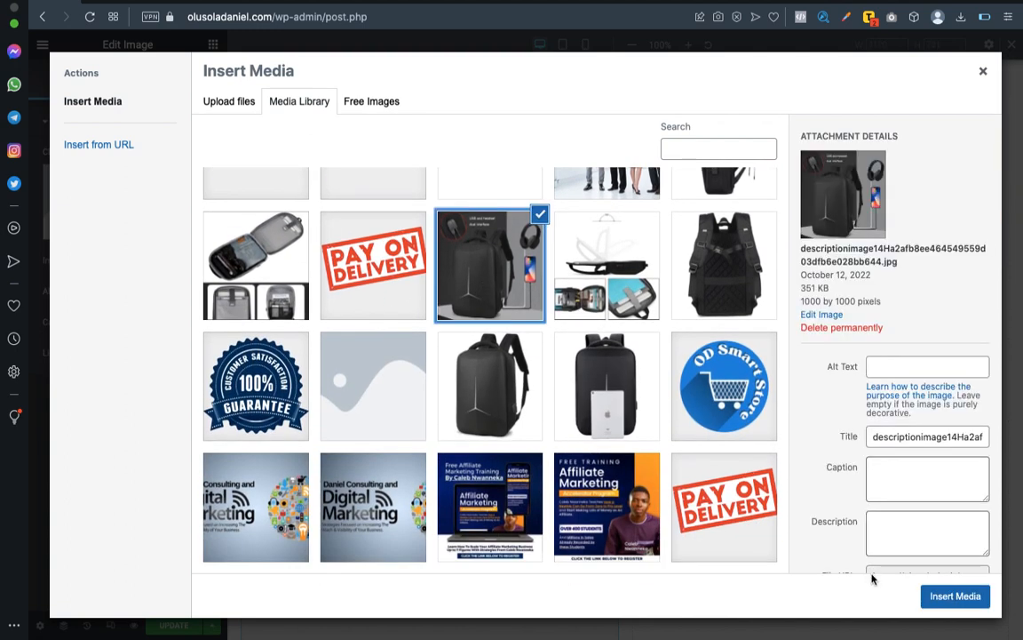
{"action": "left_click", "coordinate": [971, 597]}
{"action": "scroll", "coordinate": [756, 474], "scroll_direction": "down", "scroll_amount": 5}
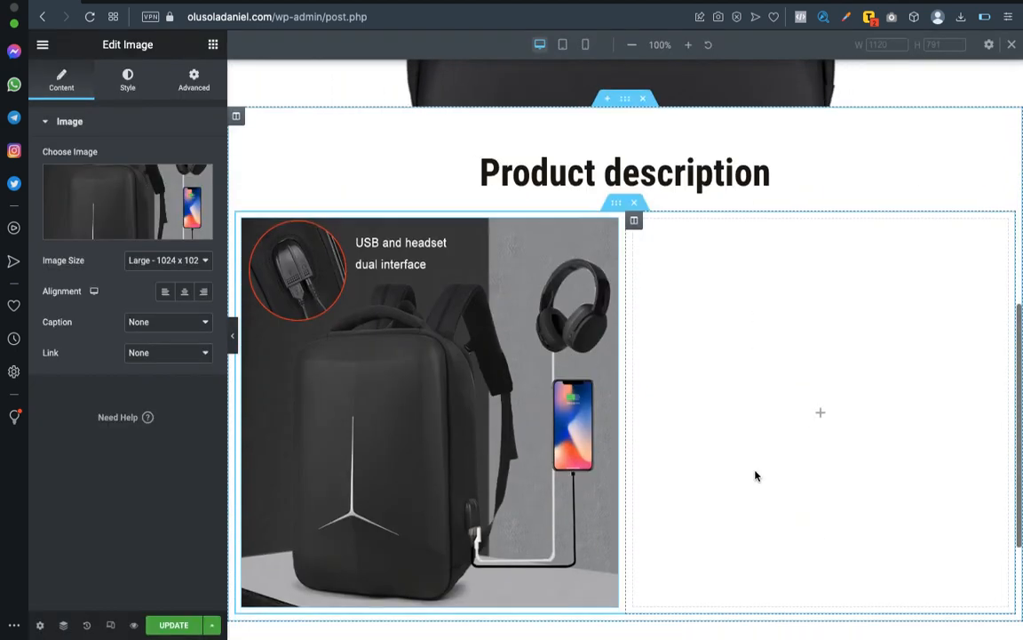
Place a Text Editor widget in the empty column beside the backpack picture.
{"action": "scroll", "coordinate": [756, 474], "scroll_direction": "up", "scroll_amount": 2}
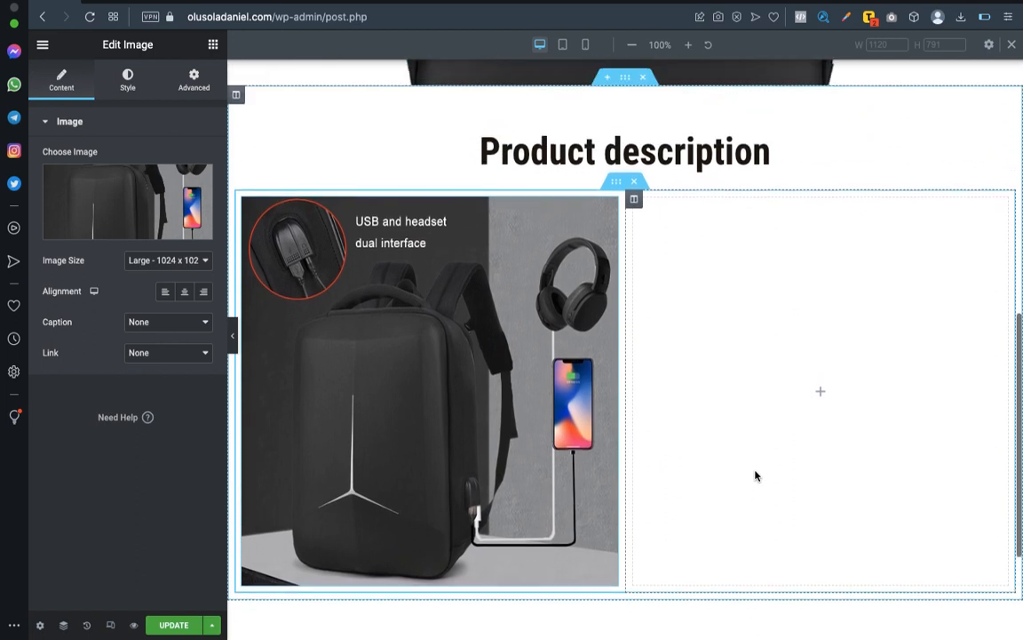
{"action": "left_click", "coordinate": [818, 402]}
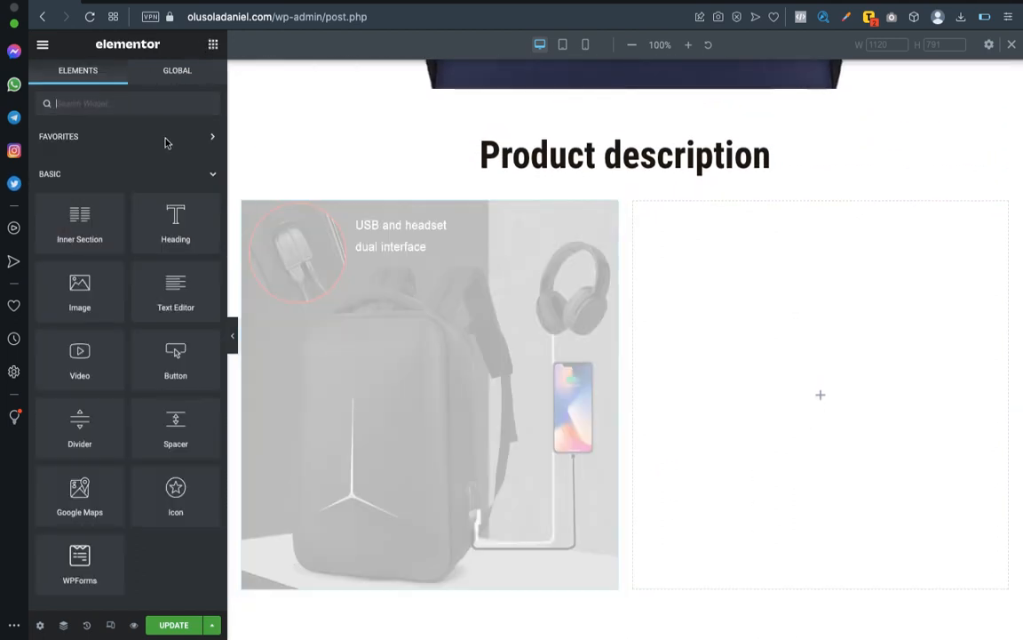
{"action": "left_click_drag", "start_coordinate": [173, 296], "coordinate": [845, 396]}
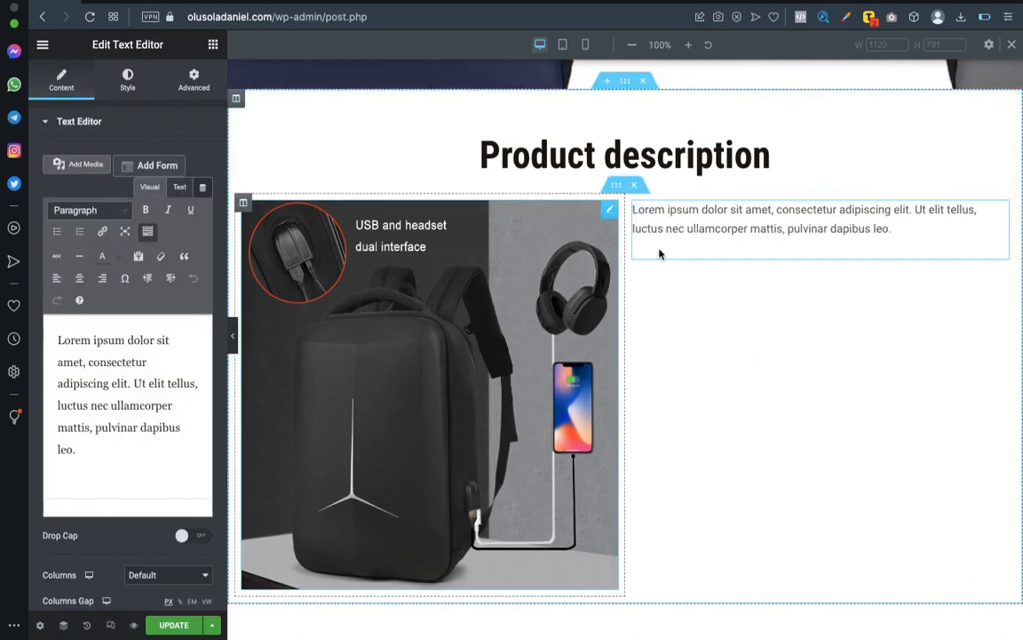
Switch to the Word document and copy all the product description paragraphs under "Product description and picture".
{"action": "key", "text": "ctrl+Left"}
{"action": "scroll", "coordinate": [250, 320], "scroll_direction": "down", "scroll_amount": 5}
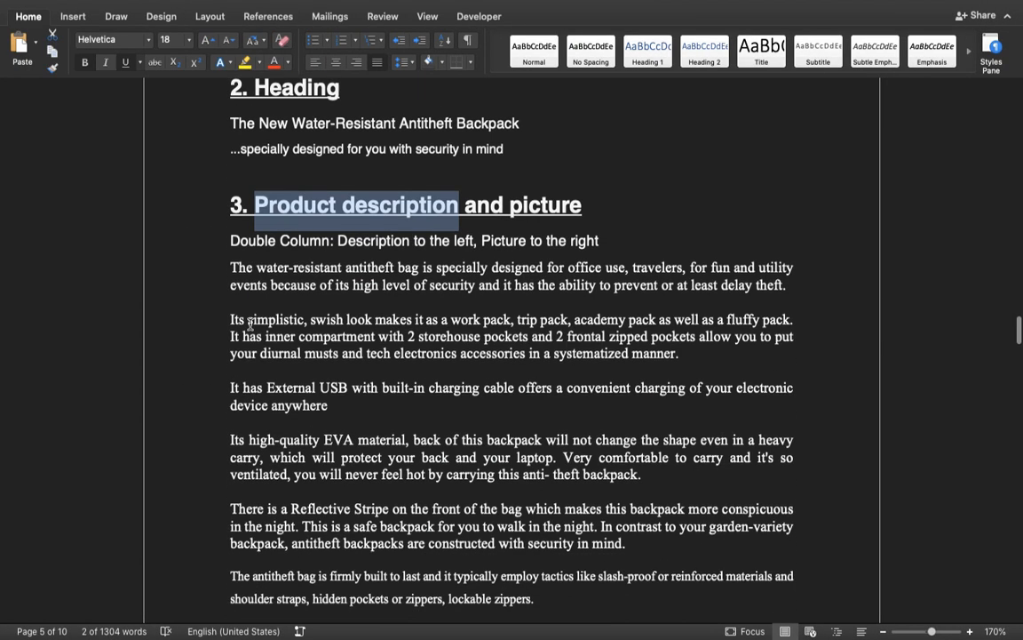
{"action": "scroll", "coordinate": [249, 307], "scroll_direction": "up", "scroll_amount": 1}
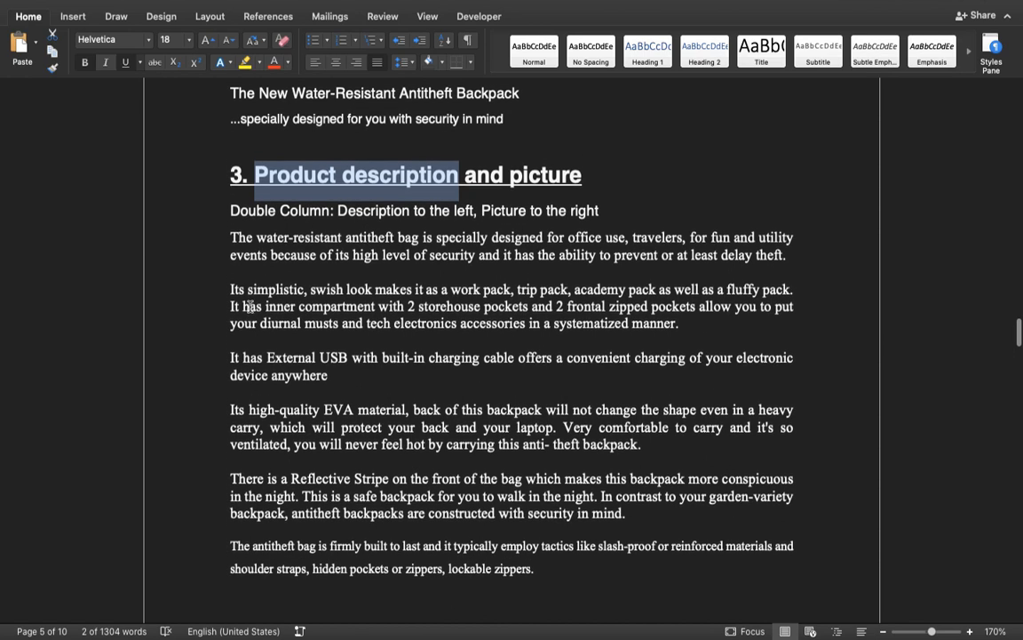
{"action": "left_click", "coordinate": [244, 265]}
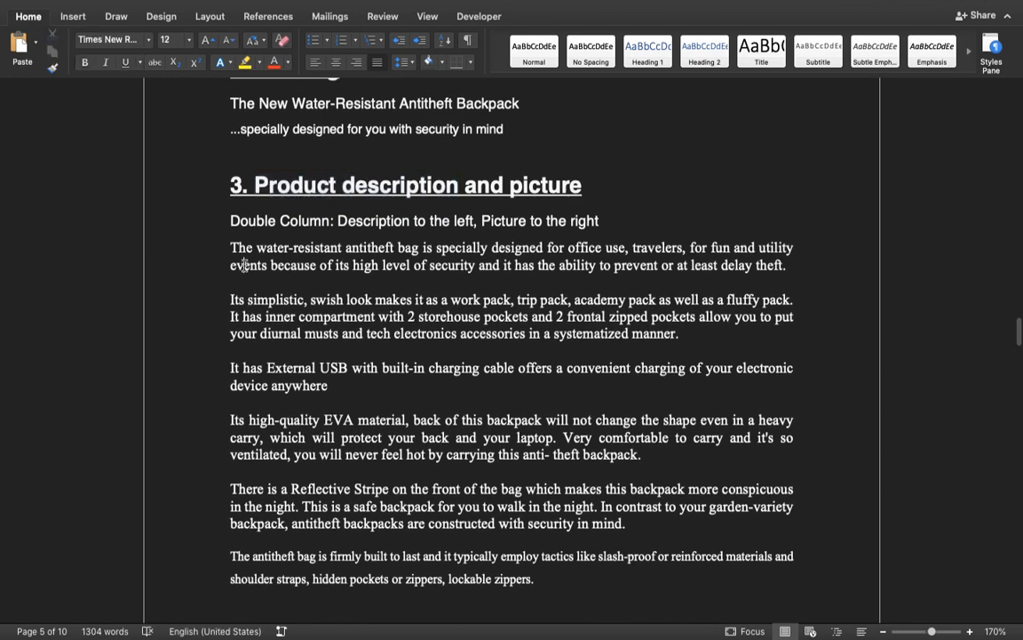
{"action": "scroll", "coordinate": [231, 250], "scroll_direction": "down", "scroll_amount": 5}
{"action": "scroll", "coordinate": [231, 250], "scroll_direction": "up", "scroll_amount": 1}
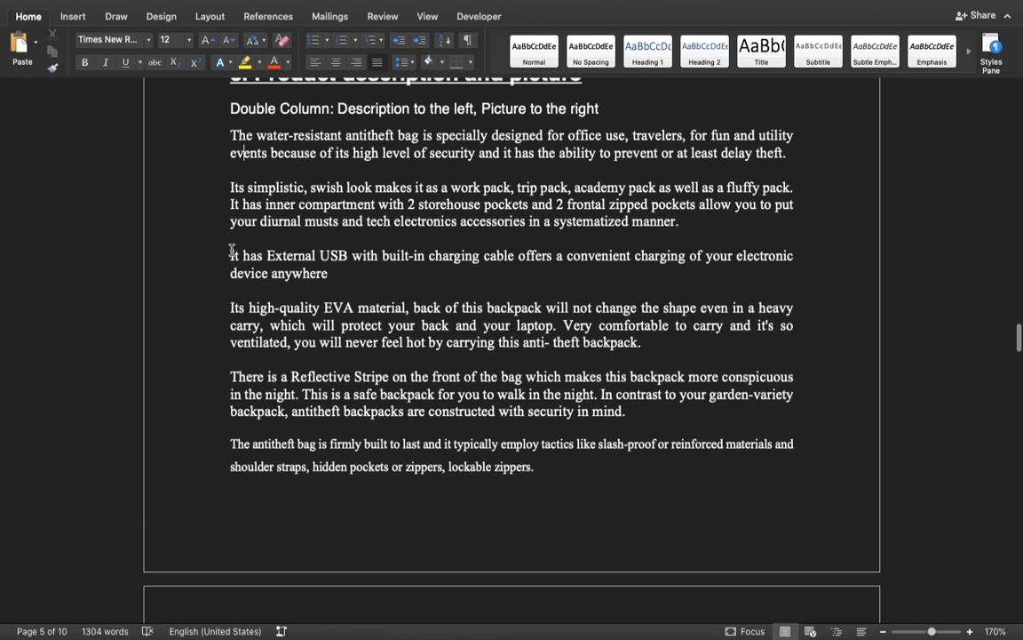
{"action": "left_click_drag", "start_coordinate": [233, 136], "coordinate": [536, 220]}
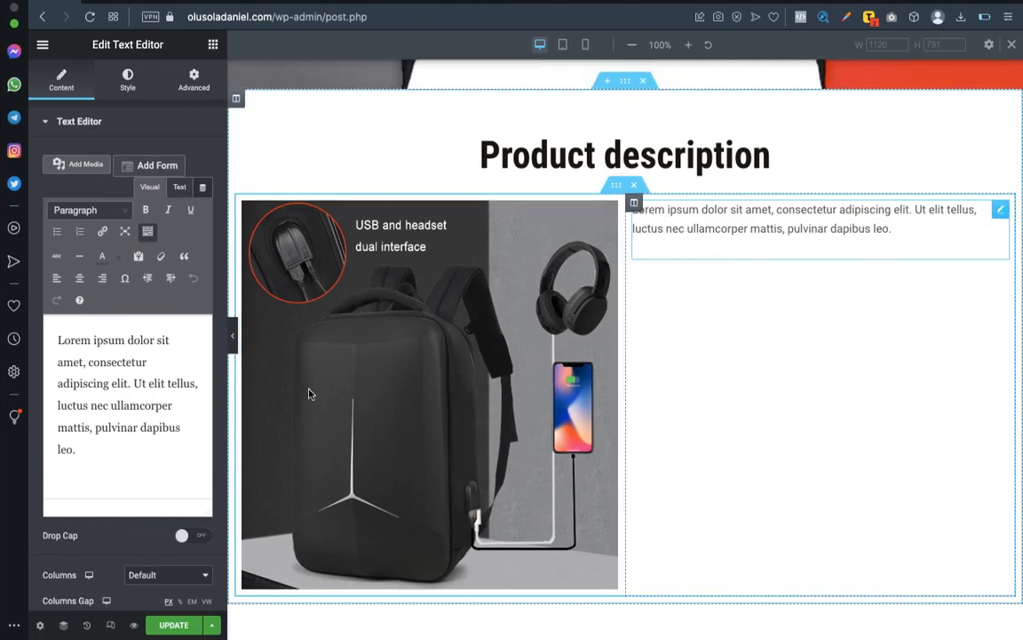
Back in Elementor, turn on paste as text and replace the text editor's placeholder with the copied product description.
{"action": "left_click", "coordinate": [139, 257]}
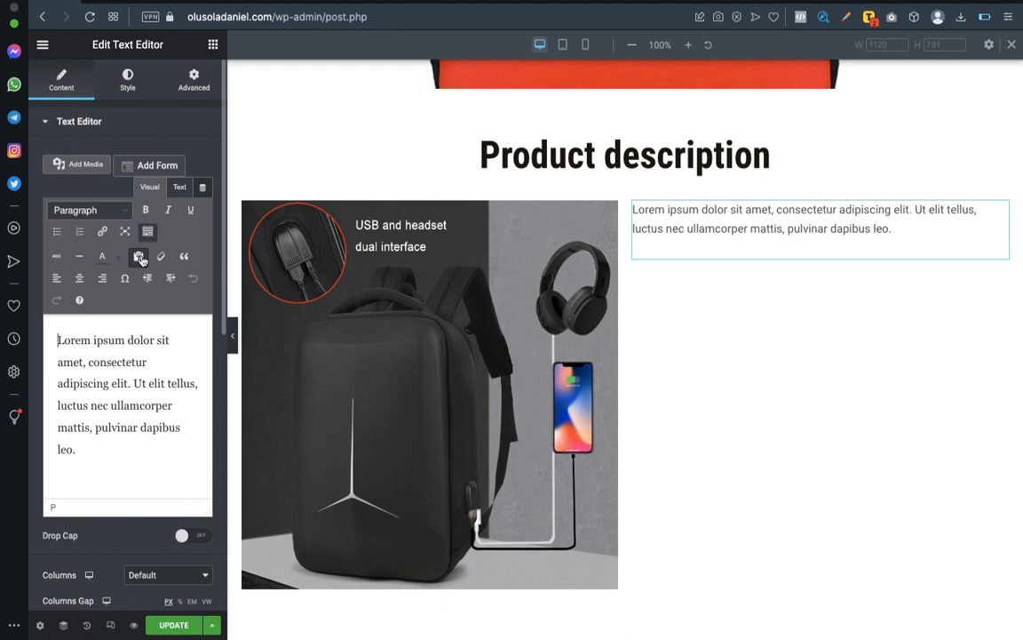
{"action": "key", "text": "super+a"}
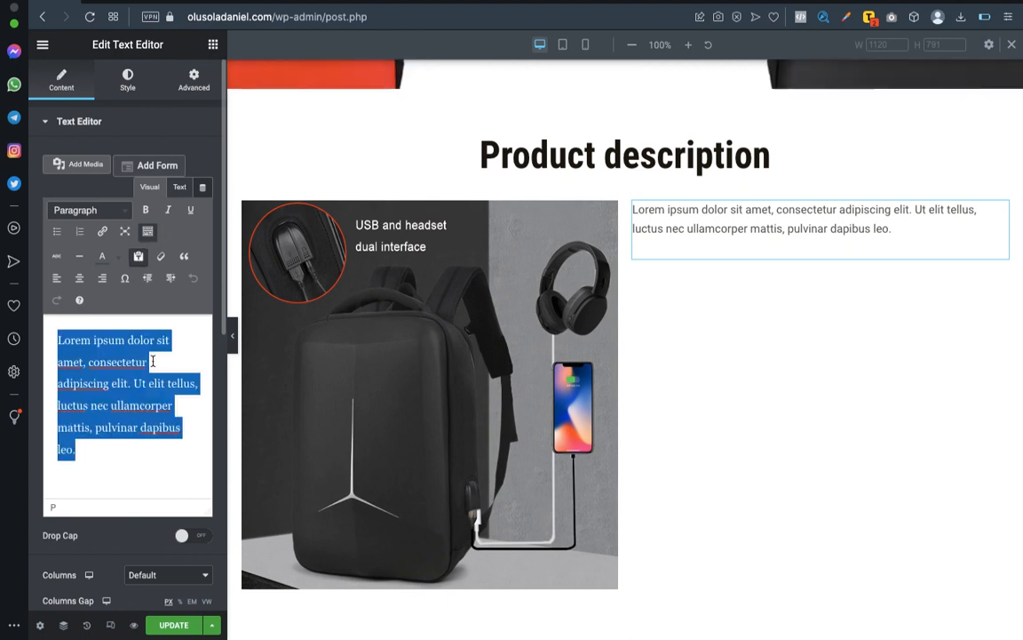
{"action": "key", "text": "super+v"}
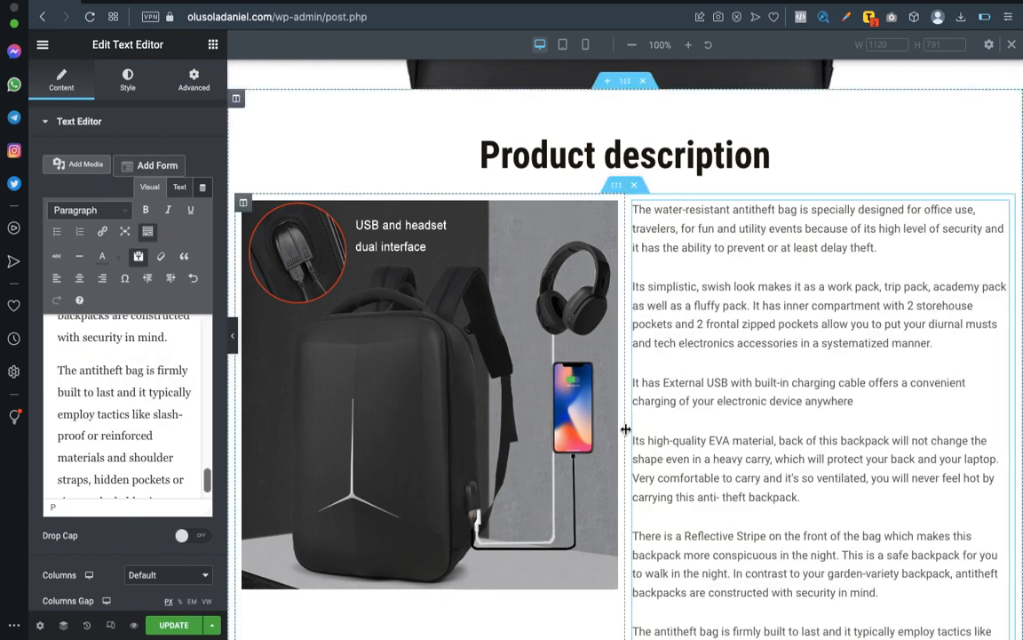
{"action": "scroll", "coordinate": [623, 429], "scroll_direction": "down", "scroll_amount": 5}
{"action": "scroll", "coordinate": [787, 354], "scroll_direction": "up", "scroll_amount": 5}
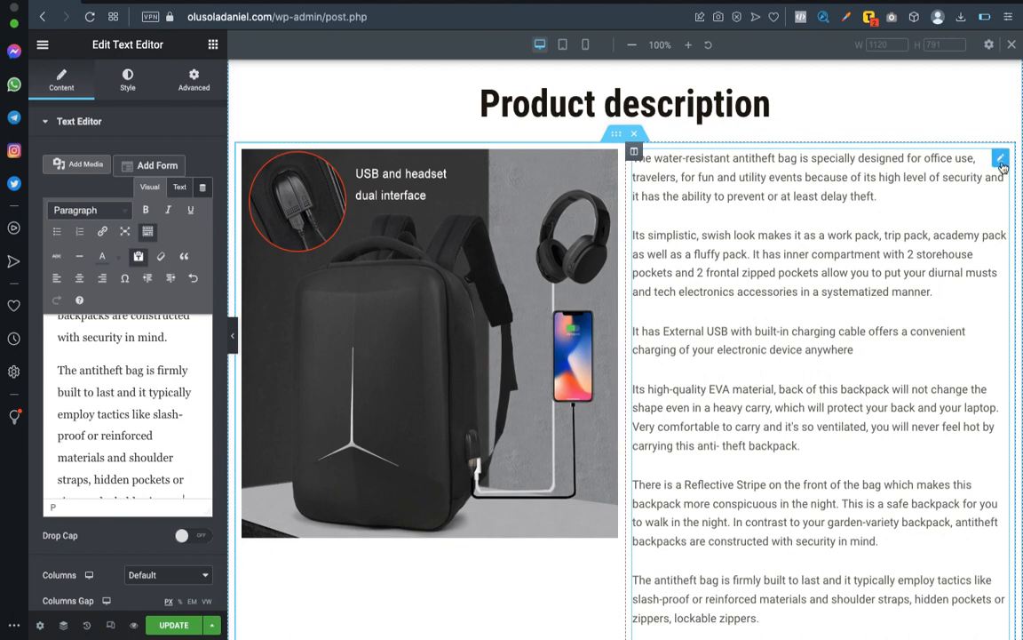
Set the product description text color to black, #000000.
{"action": "left_click", "coordinate": [128, 80]}
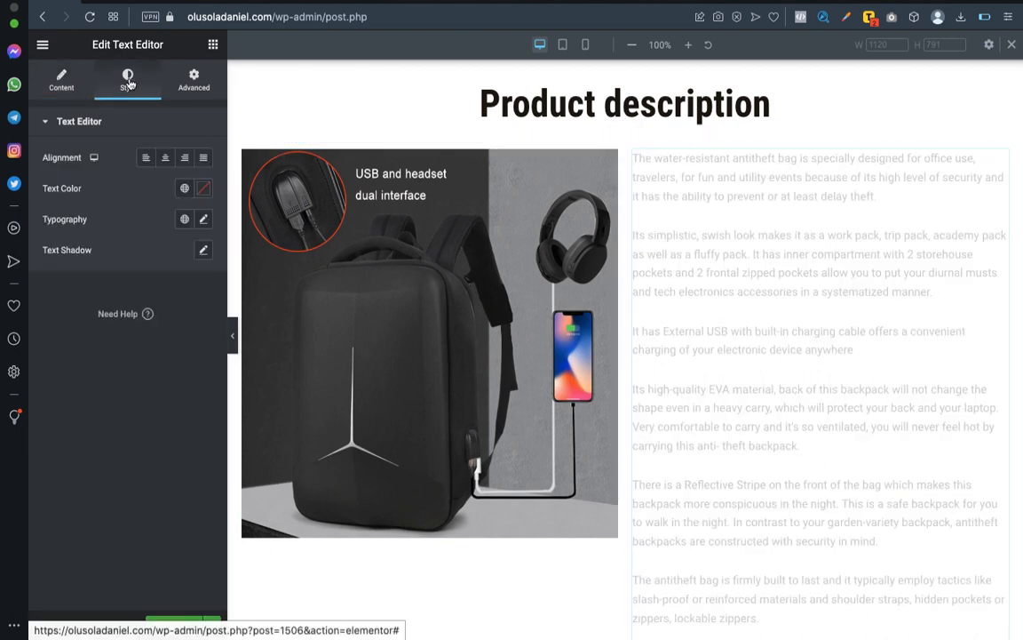
{"action": "left_click", "coordinate": [205, 192]}
{"action": "mouse_move", "coordinate": [208, 361]}
{"action": "left_mouse_down"}
{"action": "mouse_move", "coordinate": [160, 338]}
{"action": "mouse_move", "coordinate": [118, 379]}
{"action": "left_mouse_up"}
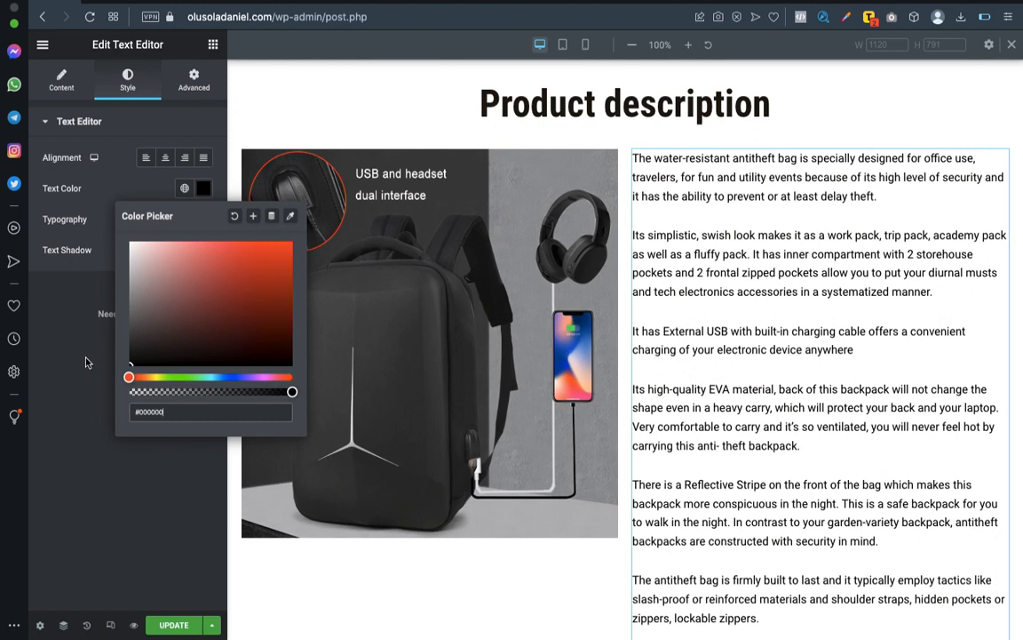
{"action": "left_click", "coordinate": [73, 315]}
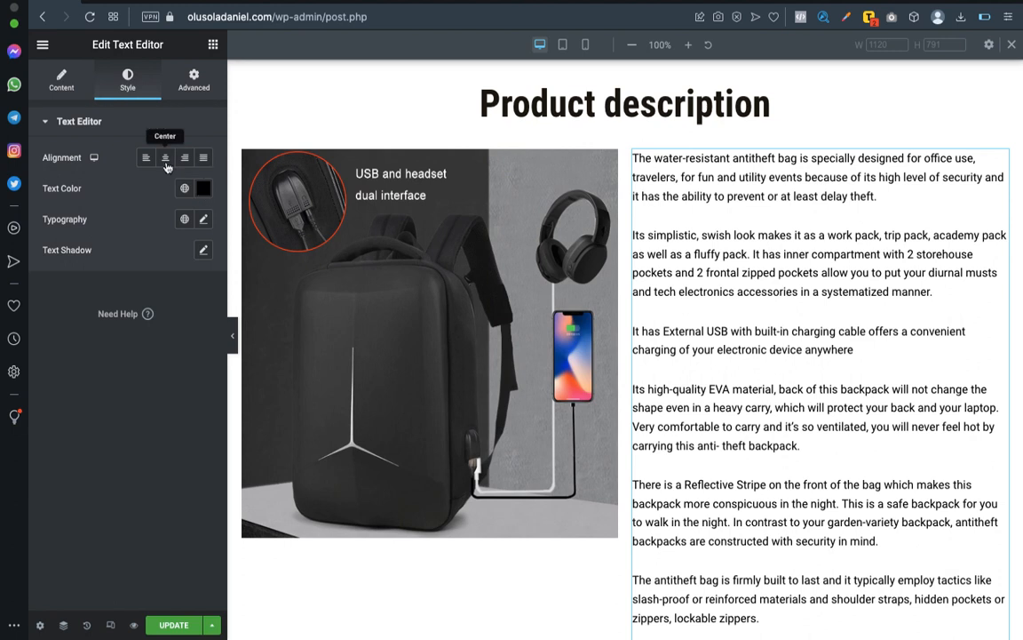
Change the font family of the product description text to Poppins.
{"action": "left_click", "coordinate": [206, 221]}
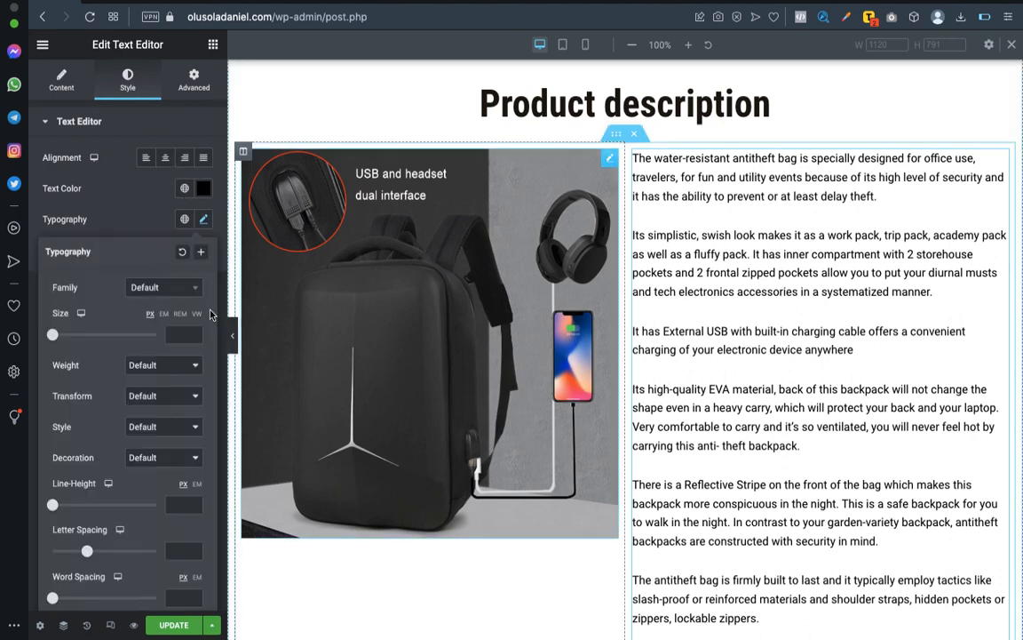
{"action": "left_click", "coordinate": [187, 296]}
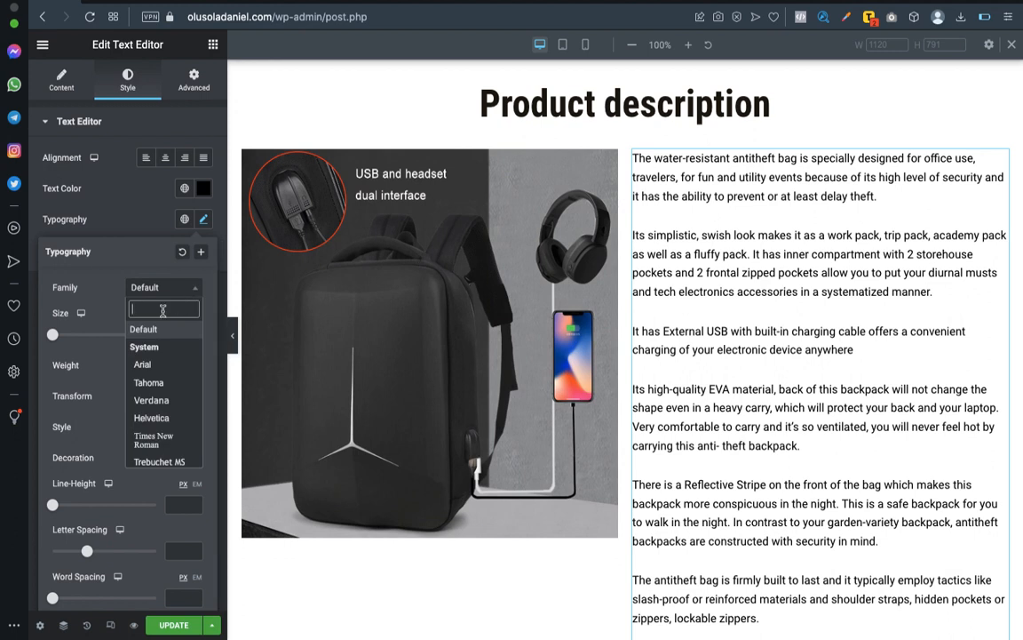
{"action": "type", "text": "Poppin"}
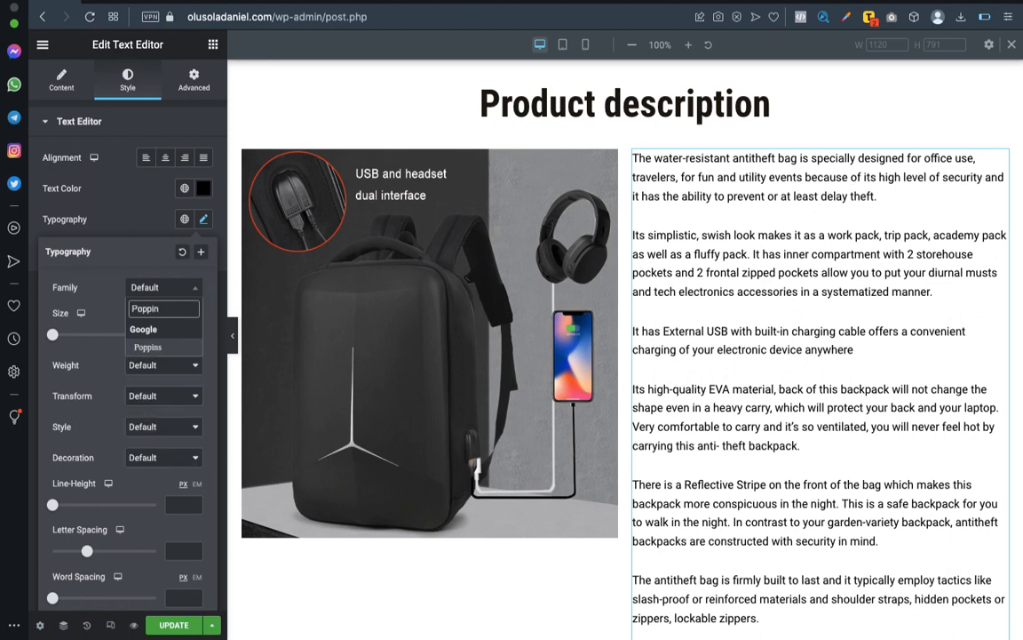
{"action": "left_click", "coordinate": [150, 347]}
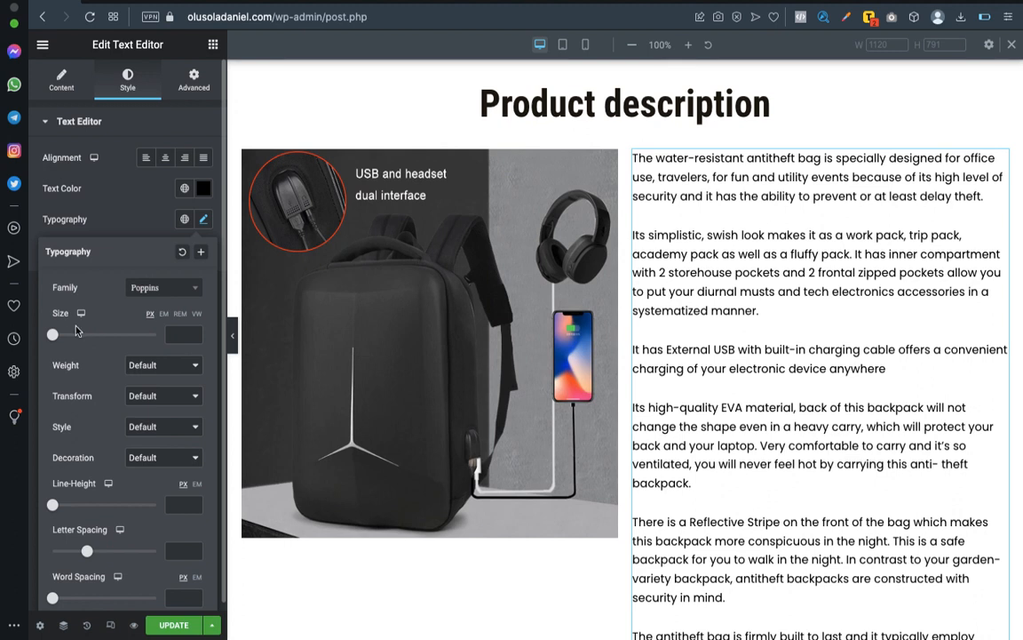
Set the product description text to size 21 px and weight 500.
{"action": "left_click_drag", "start_coordinate": [54, 338], "coordinate": [65, 341]}
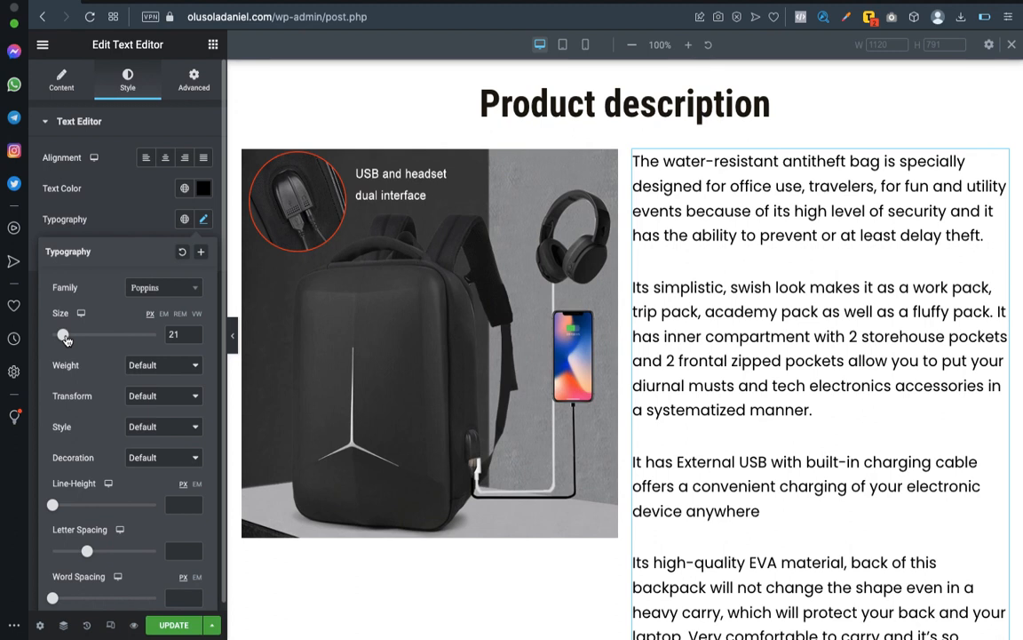
{"action": "left_click", "coordinate": [183, 371]}
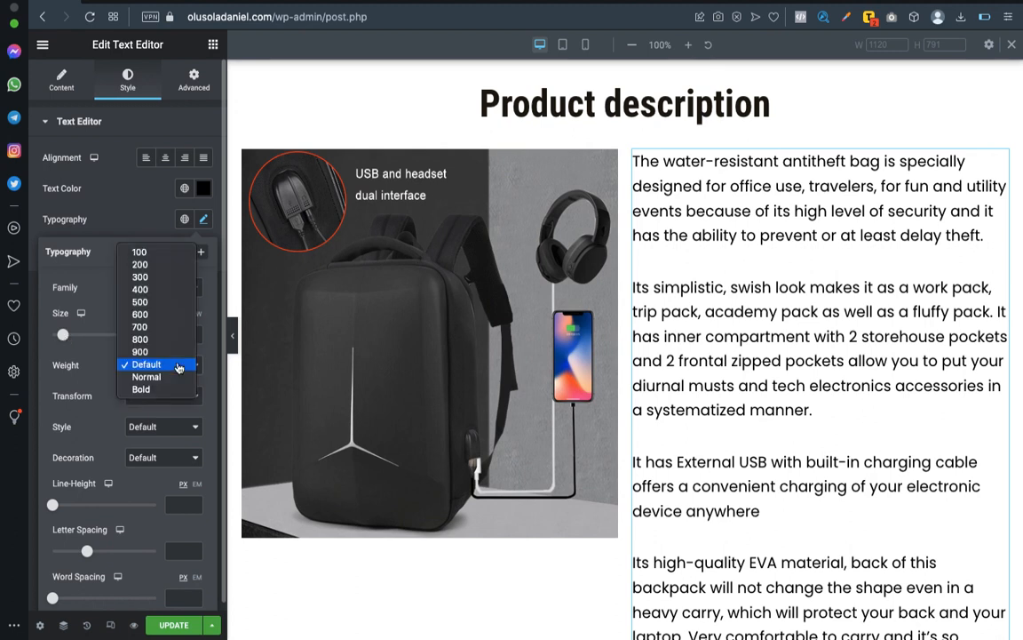
{"action": "left_click", "coordinate": [154, 305]}
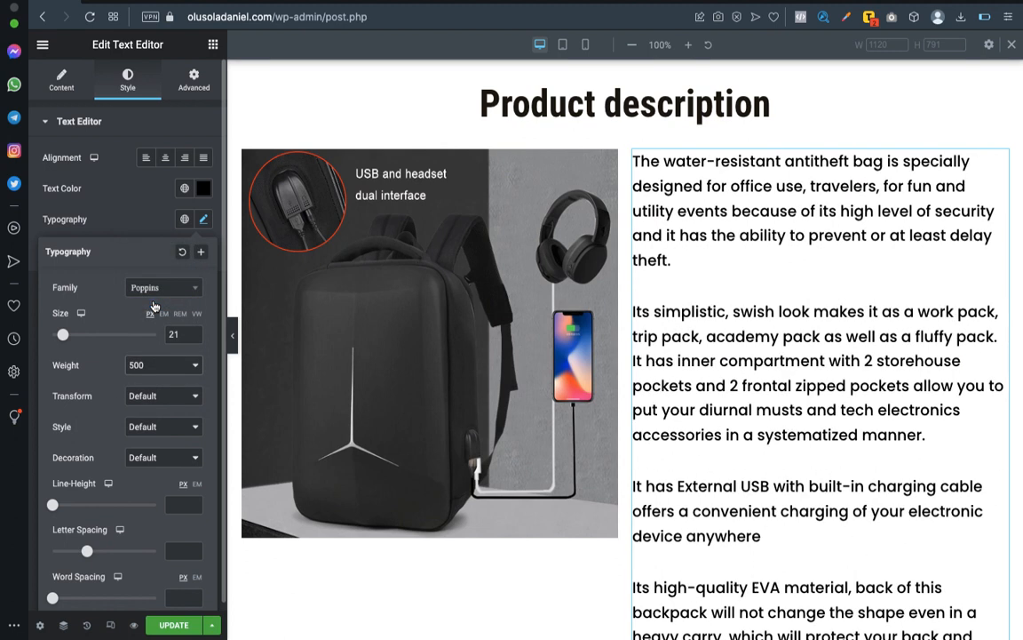
Reduce the product description text size to 17 px and check its length against the backpack picture.
{"action": "scroll", "coordinate": [784, 433], "scroll_direction": "down", "scroll_amount": 7}
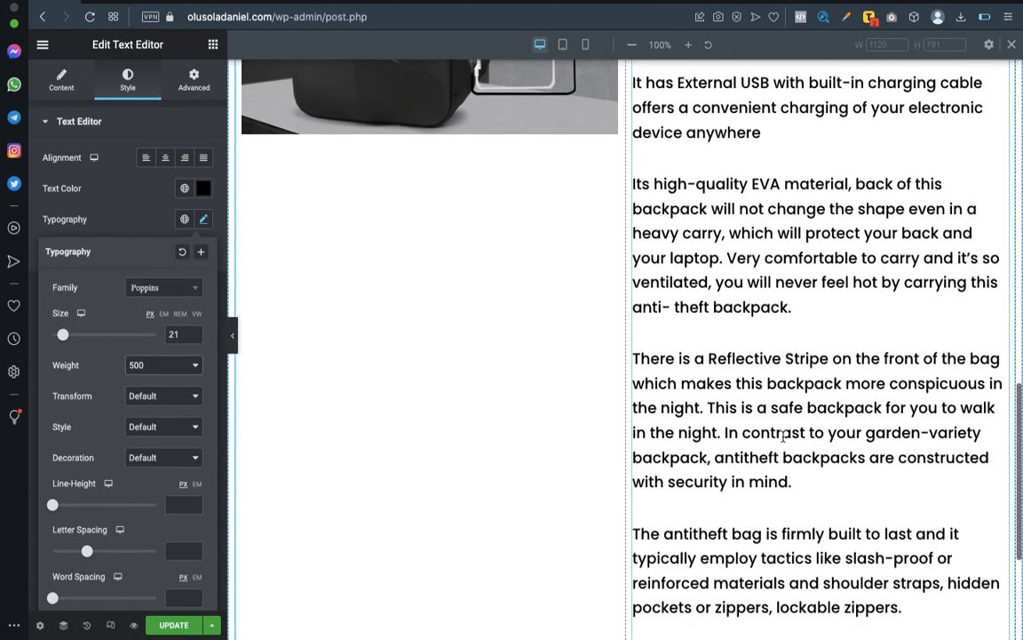
{"action": "scroll", "coordinate": [784, 435], "scroll_direction": "up", "scroll_amount": 7}
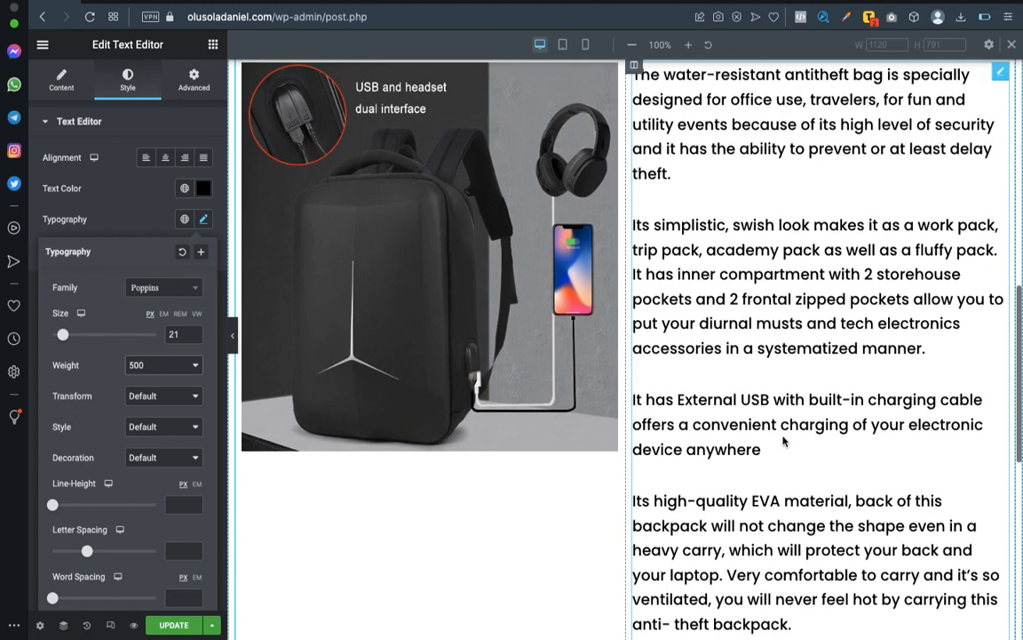
{"action": "scroll", "coordinate": [784, 435], "scroll_direction": "up", "scroll_amount": 2}
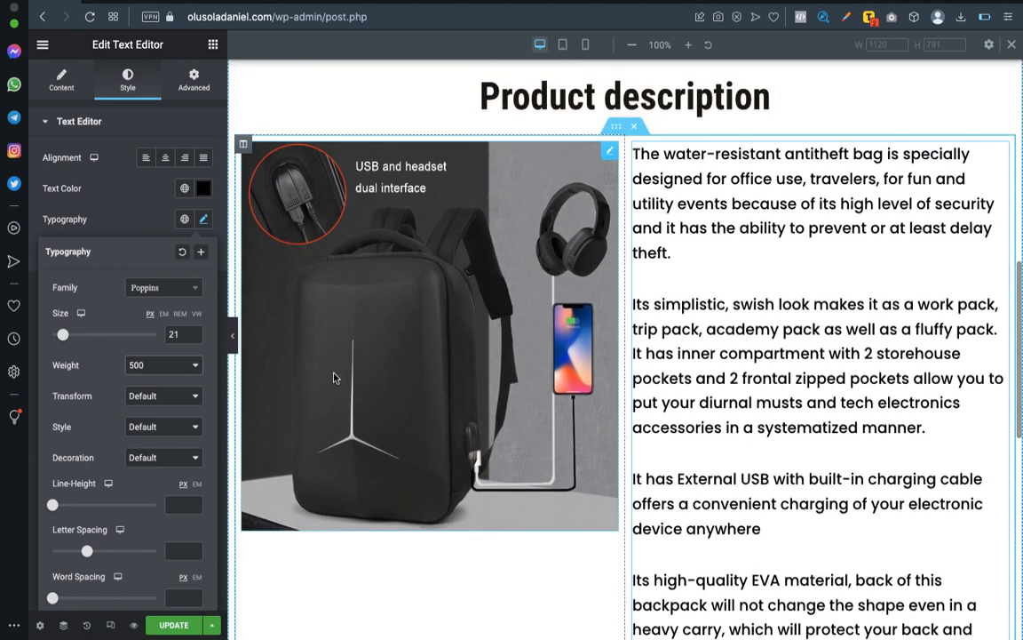
{"action": "left_click_drag", "start_coordinate": [63, 336], "coordinate": [60, 336]}
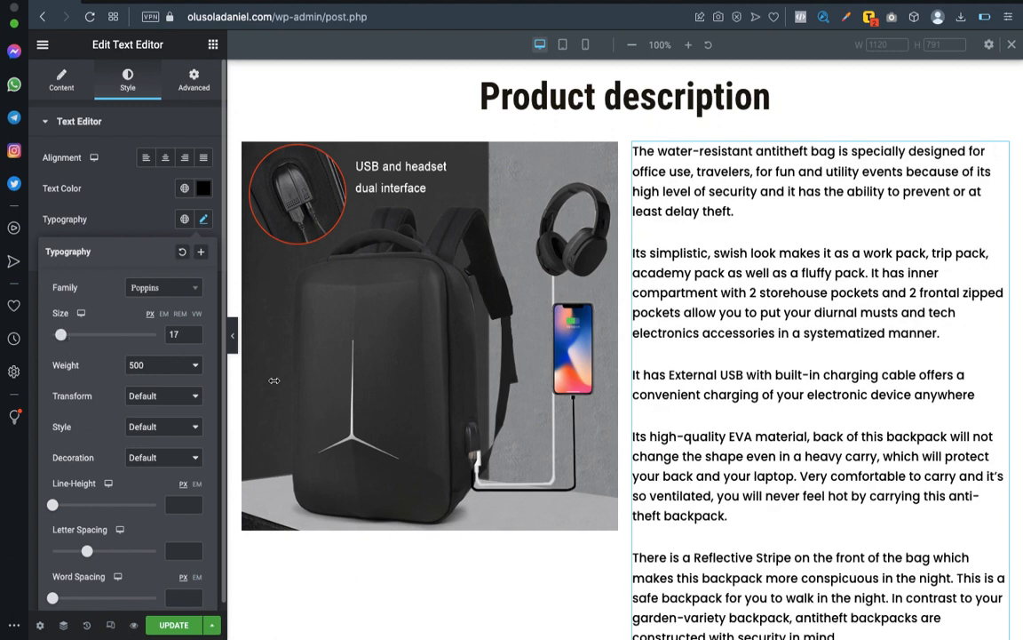
{"action": "scroll", "coordinate": [845, 391], "scroll_direction": "down", "scroll_amount": 5}
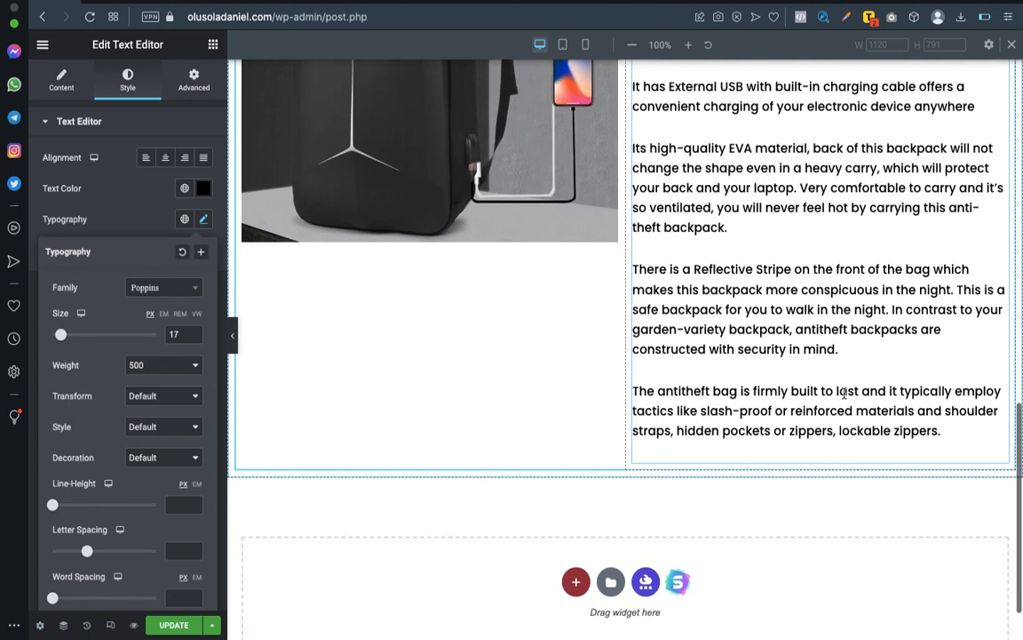
{"action": "scroll", "coordinate": [845, 392], "scroll_direction": "up", "scroll_amount": 3}
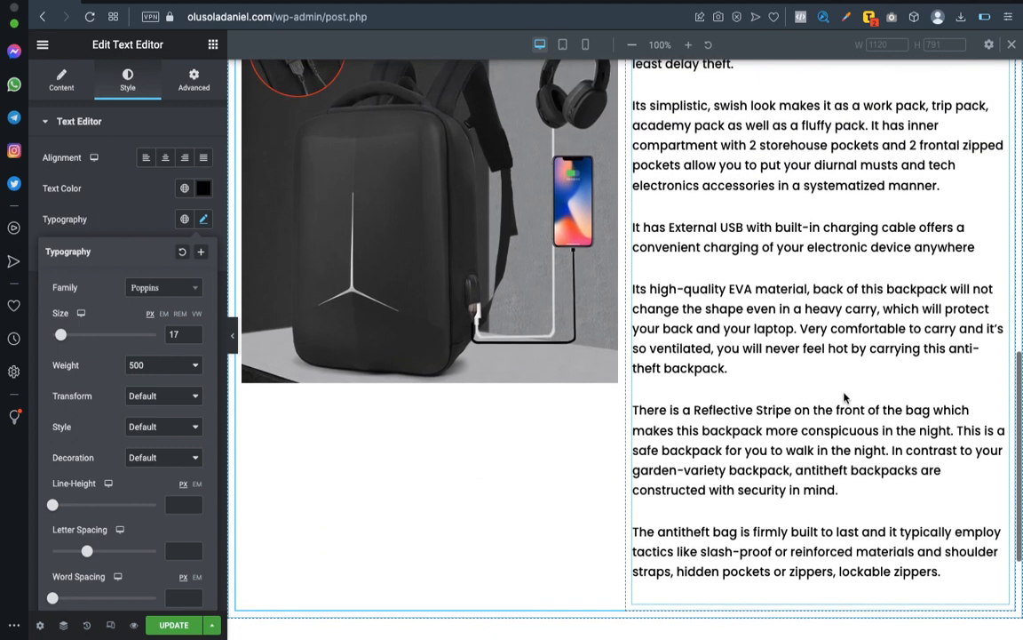
{"action": "scroll", "coordinate": [845, 398], "scroll_direction": "up", "scroll_amount": 4}
{"action": "scroll", "coordinate": [844, 395], "scroll_direction": "down", "scroll_amount": 2}
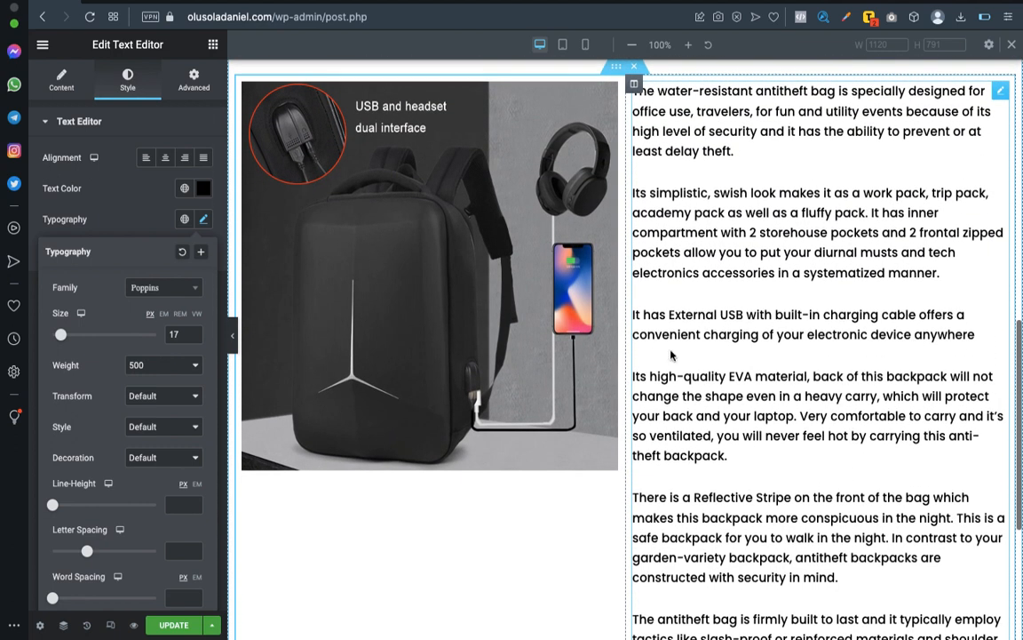
Nudge the divider between the picture and text columns slightly, and set the inner section's vertical alignment to Middle.
{"action": "mouse_move", "coordinate": [625, 305]}
{"action": "left_mouse_down"}
{"action": "mouse_move", "coordinate": [641, 309]}
{"action": "mouse_move", "coordinate": [623, 302]}
{"action": "left_mouse_up"}
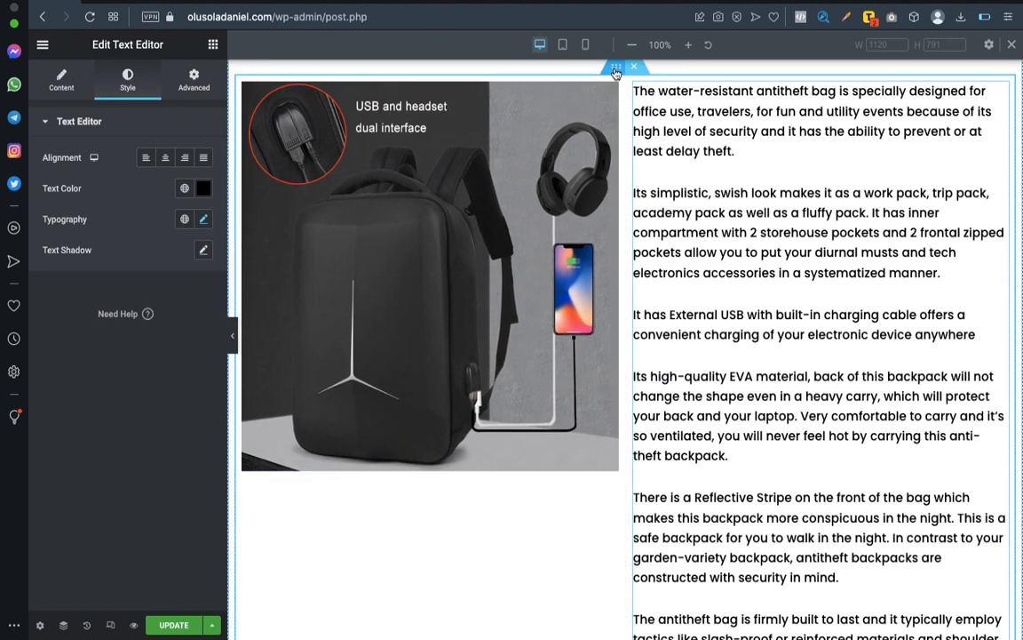
{"action": "scroll", "coordinate": [613, 76], "scroll_direction": "up", "scroll_amount": 2}
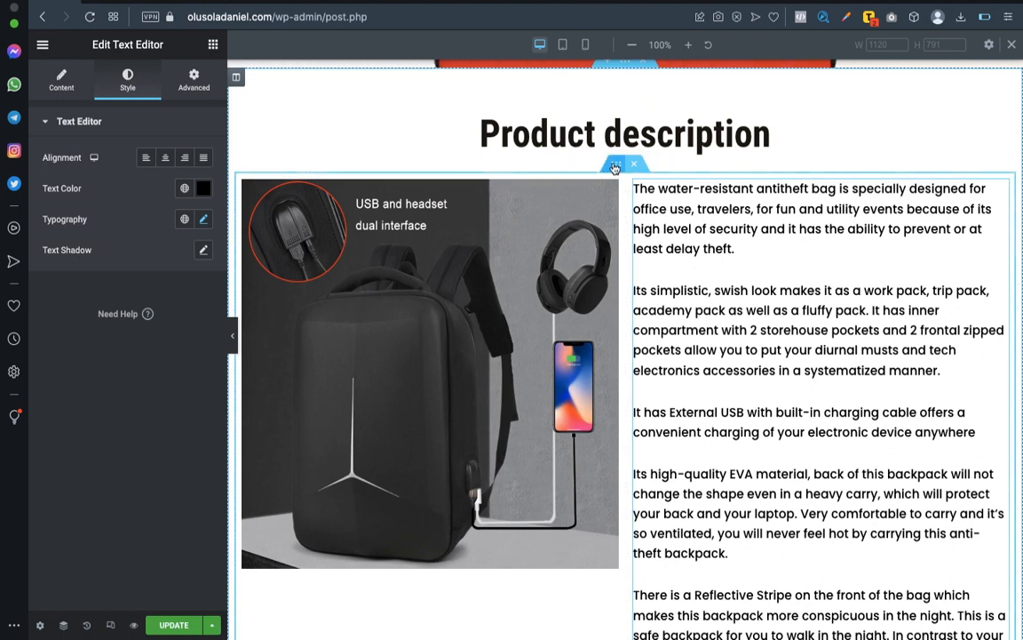
{"action": "left_click", "coordinate": [615, 166]}
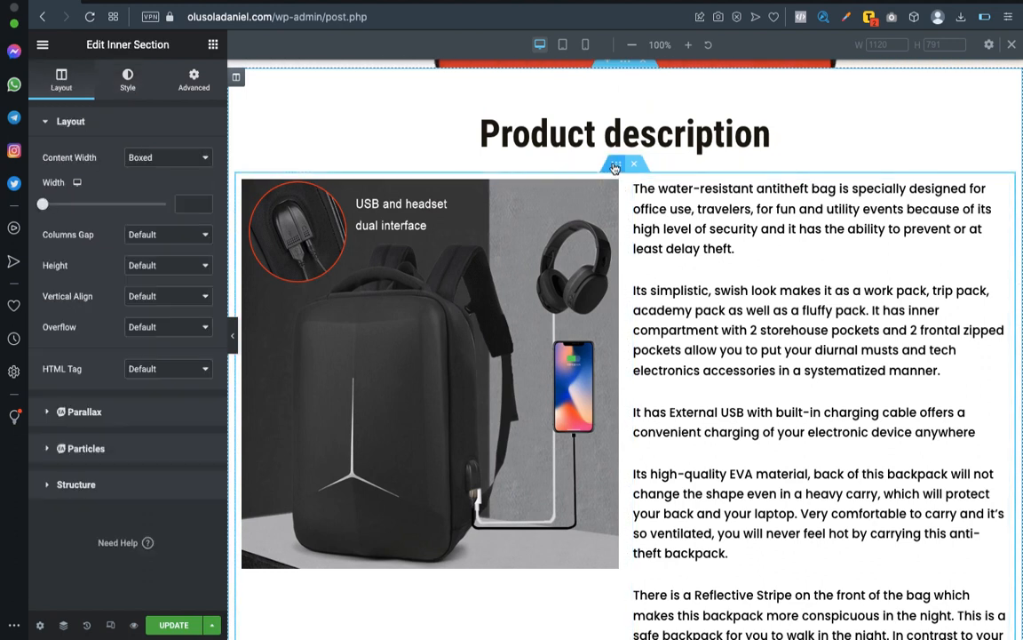
{"action": "left_click", "coordinate": [146, 297]}
{"action": "left_click", "coordinate": [144, 319]}
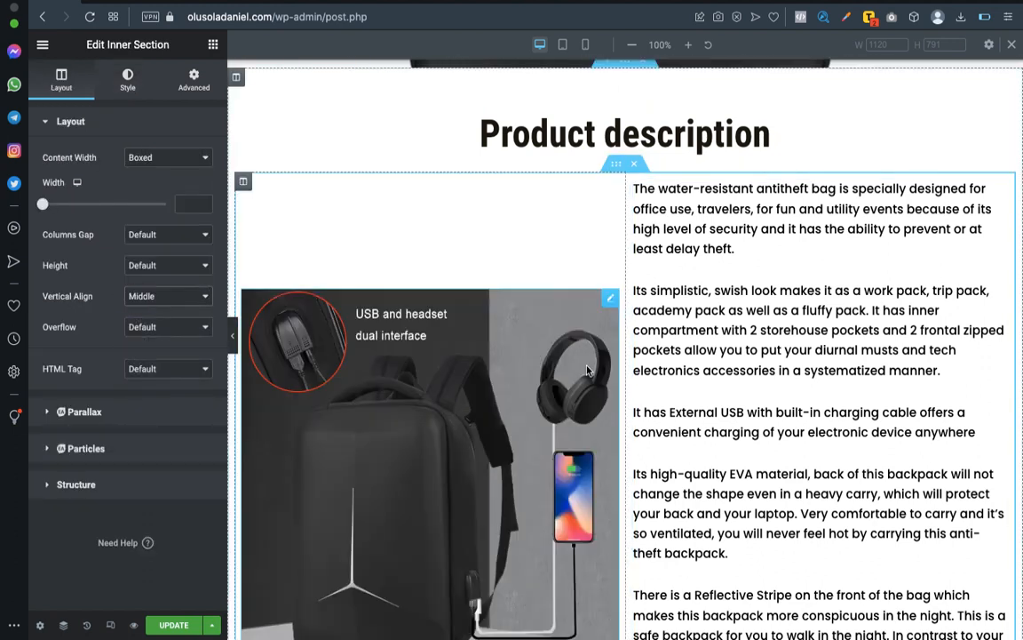
Examine how the backpack picture lines up with the description text across the whole two-column section.
{"action": "scroll", "coordinate": [788, 296], "scroll_direction": "down", "scroll_amount": 3}
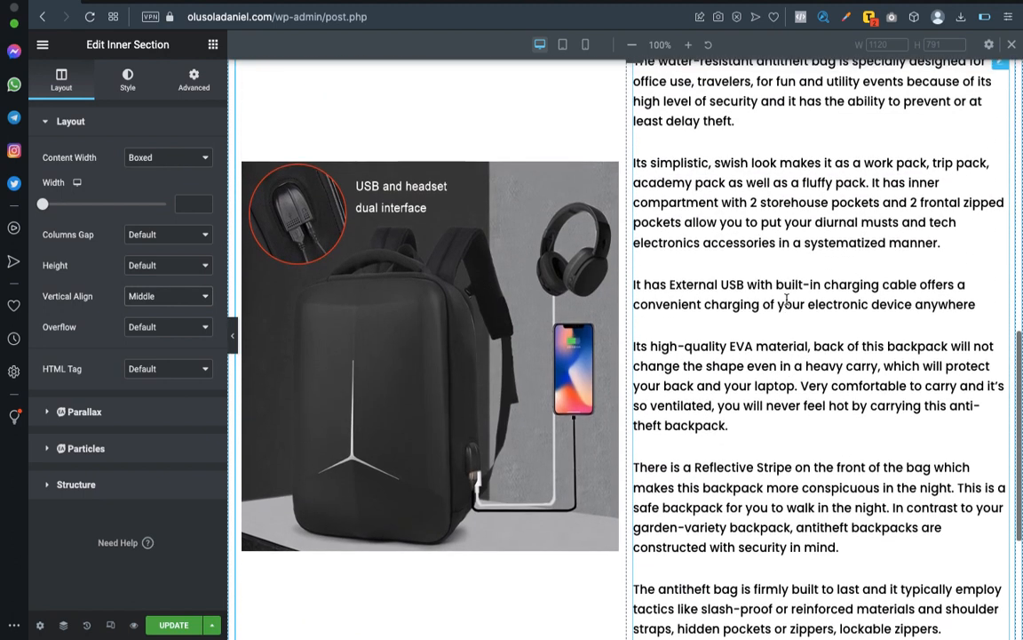
{"action": "scroll", "coordinate": [786, 299], "scroll_direction": "up", "scroll_amount": 3}
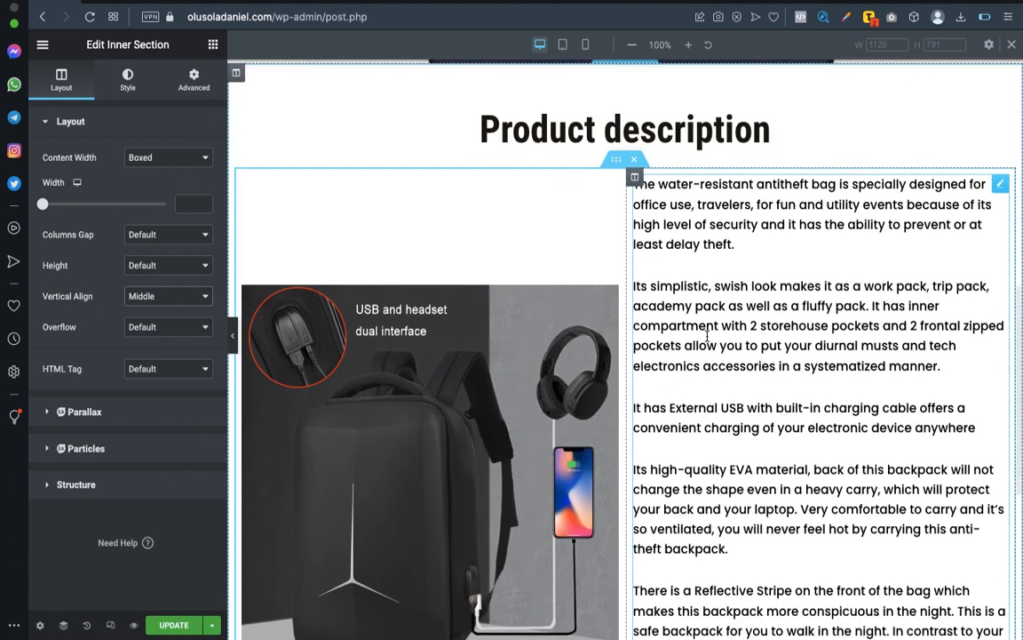
{"action": "scroll", "coordinate": [708, 335], "scroll_direction": "down", "scroll_amount": 5}
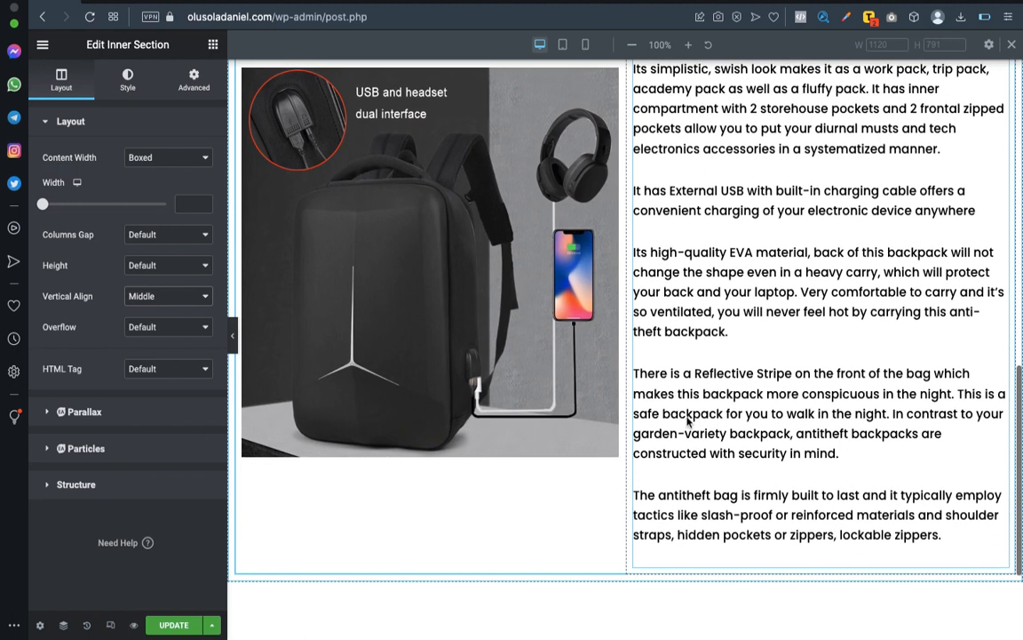
{"action": "scroll", "coordinate": [671, 498], "scroll_direction": "up", "scroll_amount": 4}
{"action": "scroll", "coordinate": [683, 389], "scroll_direction": "down", "scroll_amount": 4}
{"action": "scroll", "coordinate": [683, 389], "scroll_direction": "up", "scroll_amount": 1}
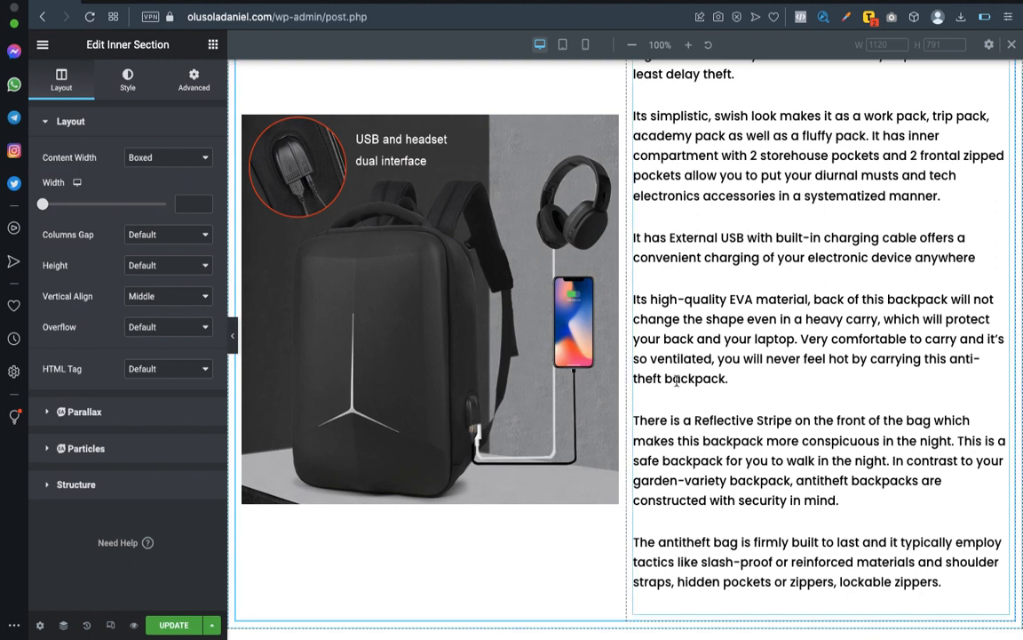
{"action": "scroll", "coordinate": [893, 399], "scroll_direction": "down", "scroll_amount": 2}
{"action": "scroll", "coordinate": [893, 399], "scroll_direction": "up", "scroll_amount": 4}
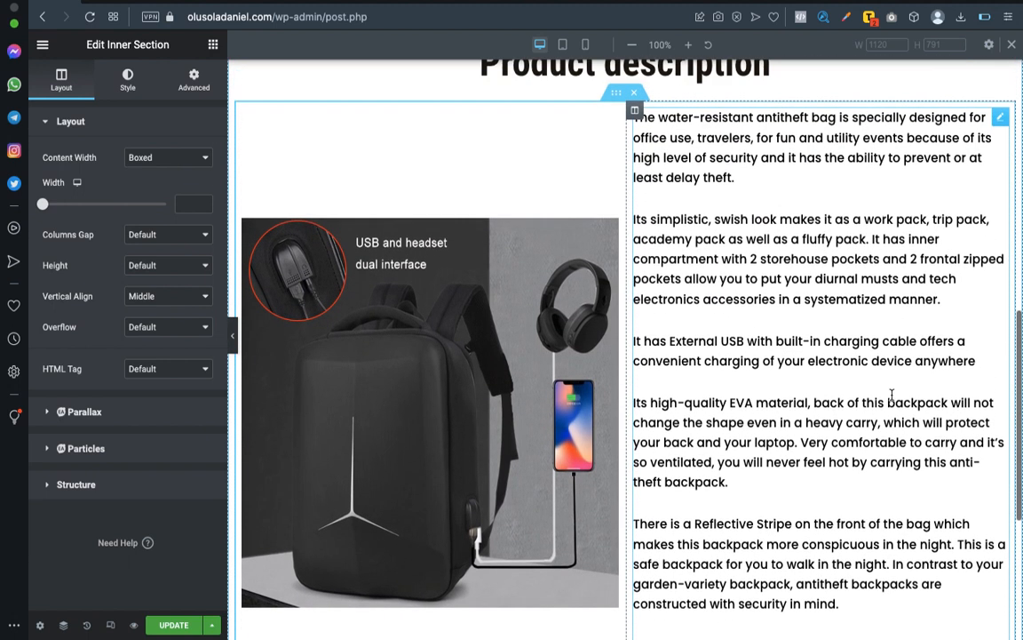
Review the product description section from its heading down to the last paragraph, comparing text length with picture height.
{"action": "scroll", "coordinate": [891, 395], "scroll_direction": "down", "scroll_amount": 1}
{"action": "scroll", "coordinate": [892, 394], "scroll_direction": "up", "scroll_amount": 2}
{"action": "scroll", "coordinate": [892, 394], "scroll_direction": "up", "scroll_amount": 1}
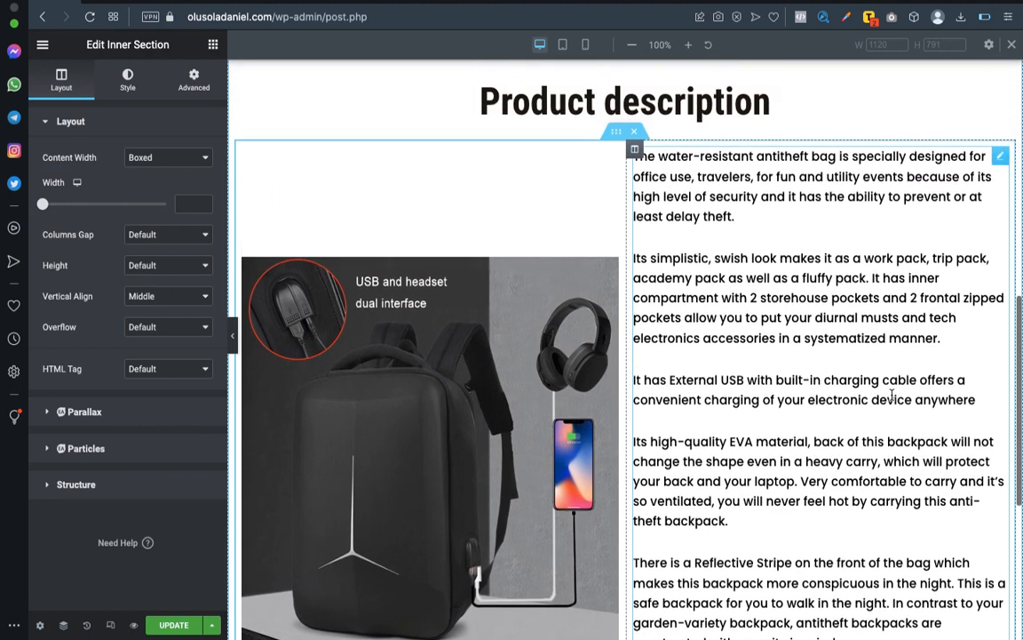
{"action": "scroll", "coordinate": [728, 281], "scroll_direction": "down", "scroll_amount": 6}
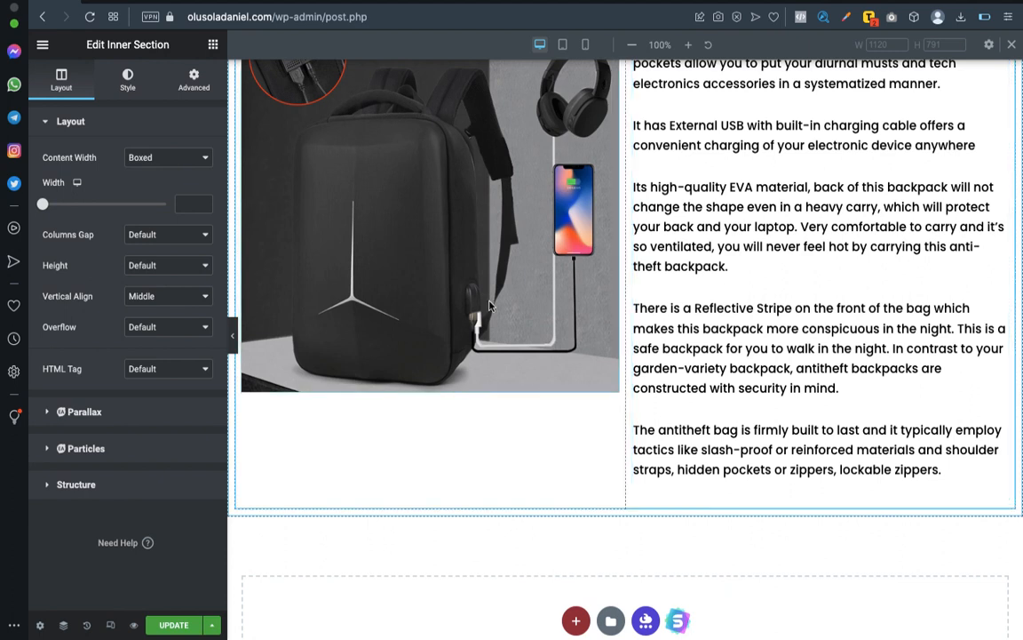
{"action": "scroll", "coordinate": [710, 276], "scroll_direction": "up", "scroll_amount": 5}
{"action": "scroll", "coordinate": [718, 275], "scroll_direction": "up", "scroll_amount": 1}
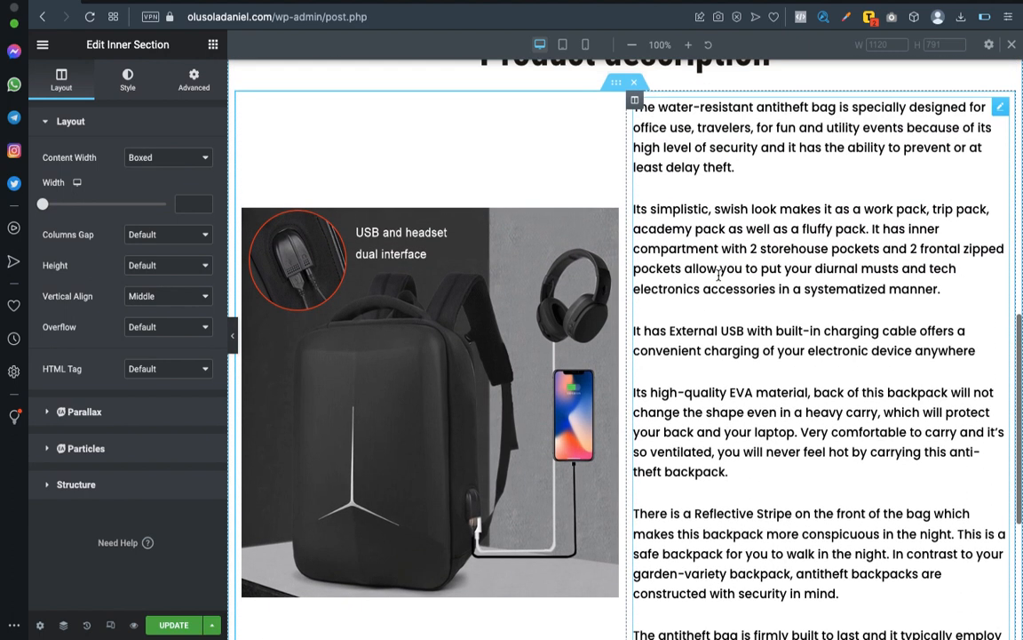
{"action": "scroll", "coordinate": [714, 286], "scroll_direction": "up", "scroll_amount": 5}
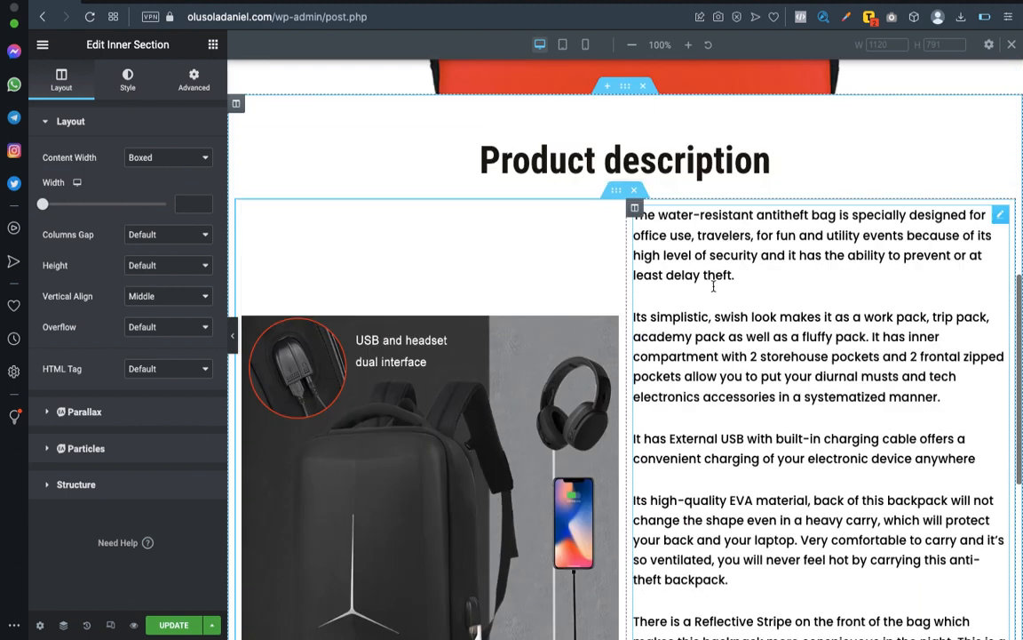
{"action": "scroll", "coordinate": [713, 286], "scroll_direction": "down", "scroll_amount": 13}
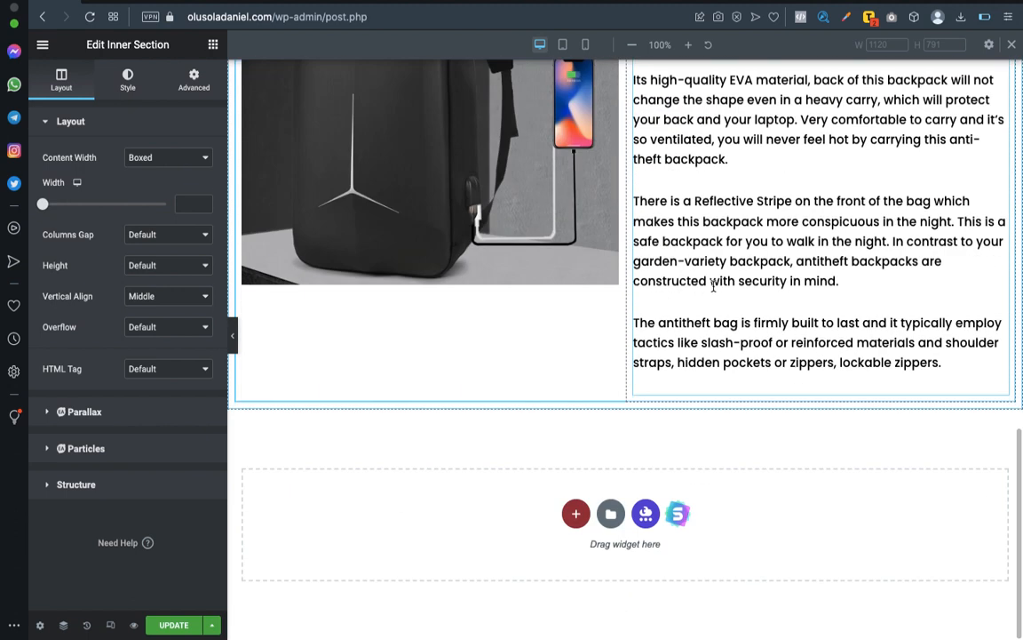
Switch to the Word document, check the outline of the "Product feature and pictures" section, and return to the Elementor page.
{"action": "key", "text": "ctrl+Left"}
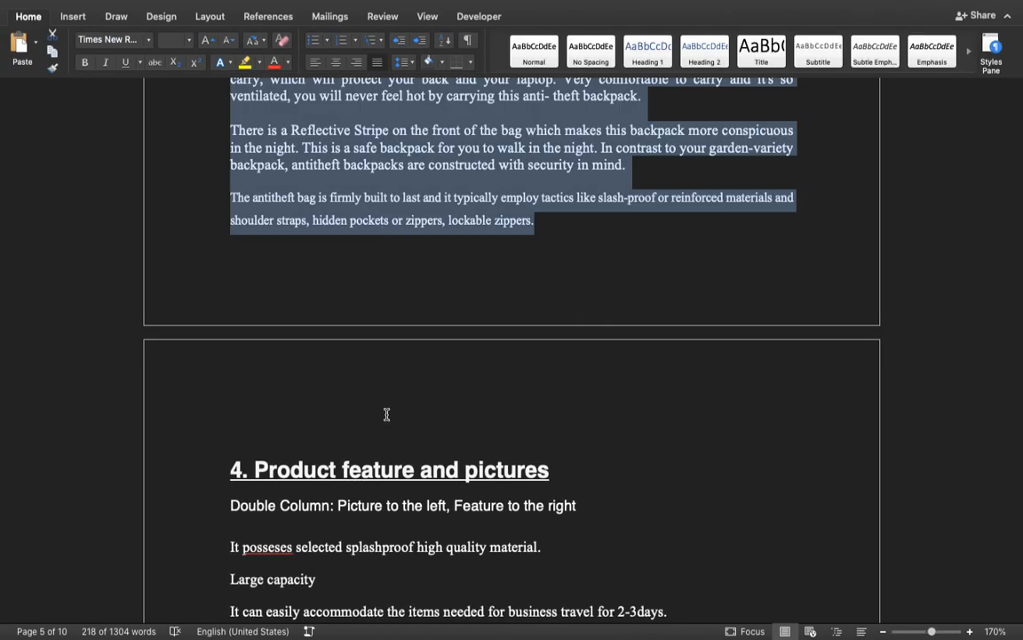
{"action": "scroll", "coordinate": [386, 414], "scroll_direction": "down", "scroll_amount": 4}
{"action": "key", "text": "ctrl+Right"}
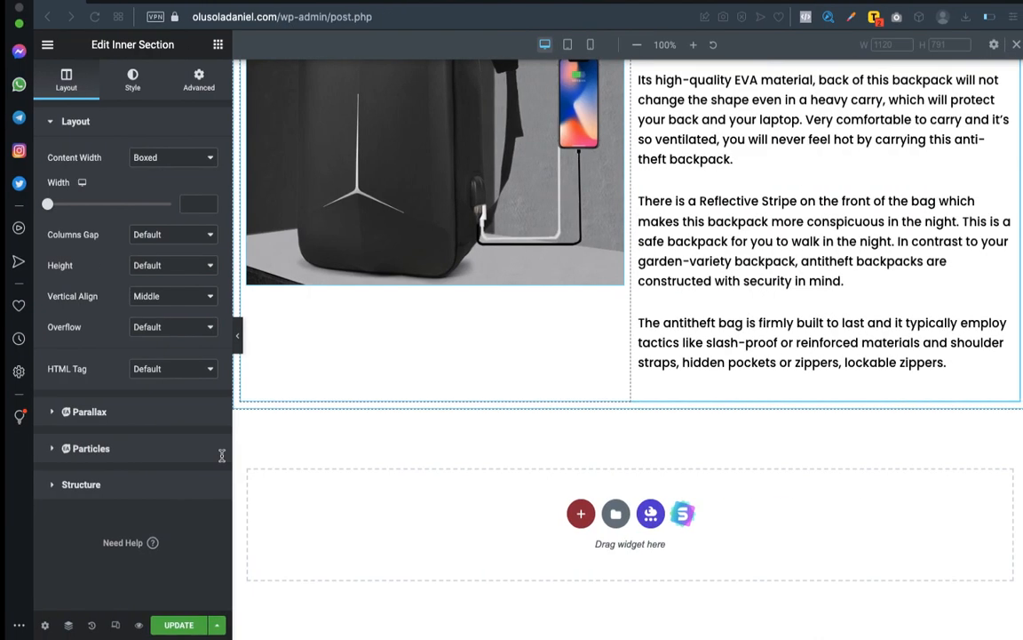
Add a single-column section below the product description and place a two-column inner section inside it.
{"action": "left_click", "coordinate": [573, 515]}
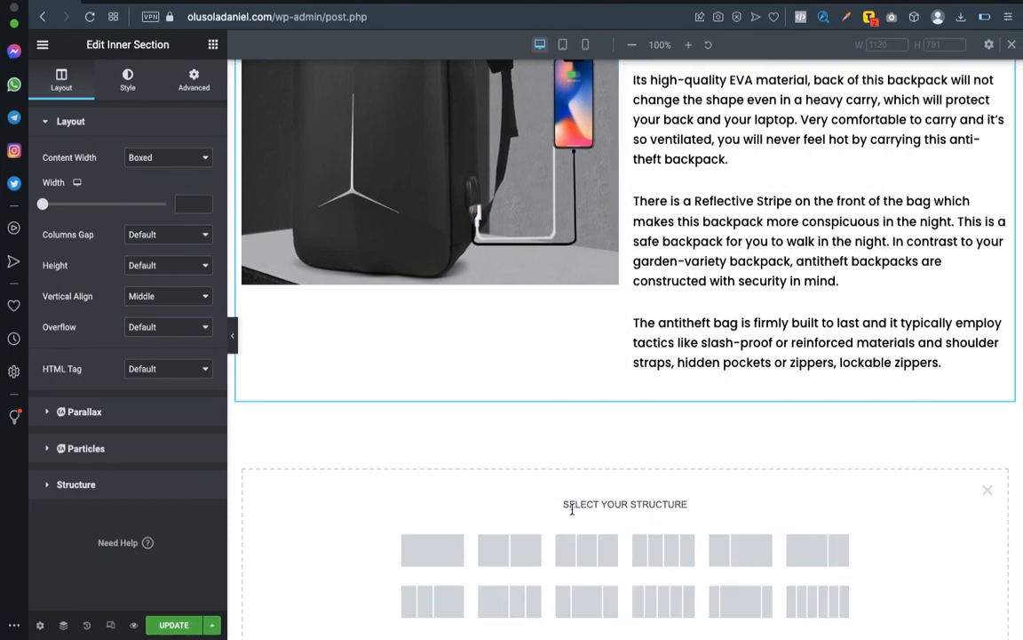
{"action": "left_click", "coordinate": [432, 545]}
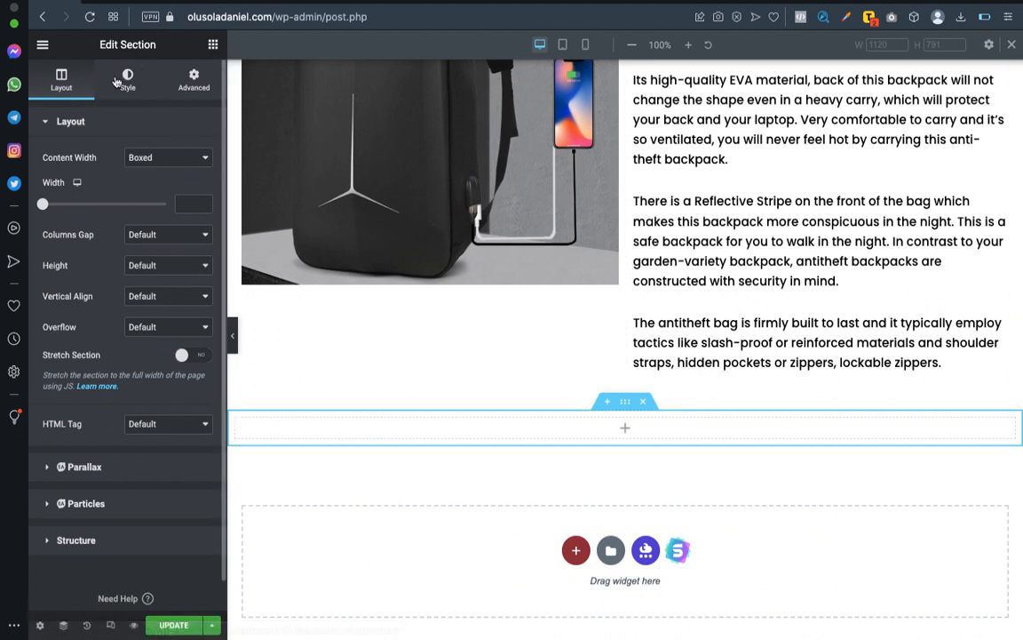
{"action": "left_click", "coordinate": [213, 49]}
{"action": "left_click_drag", "start_coordinate": [71, 202], "coordinate": [672, 436]}
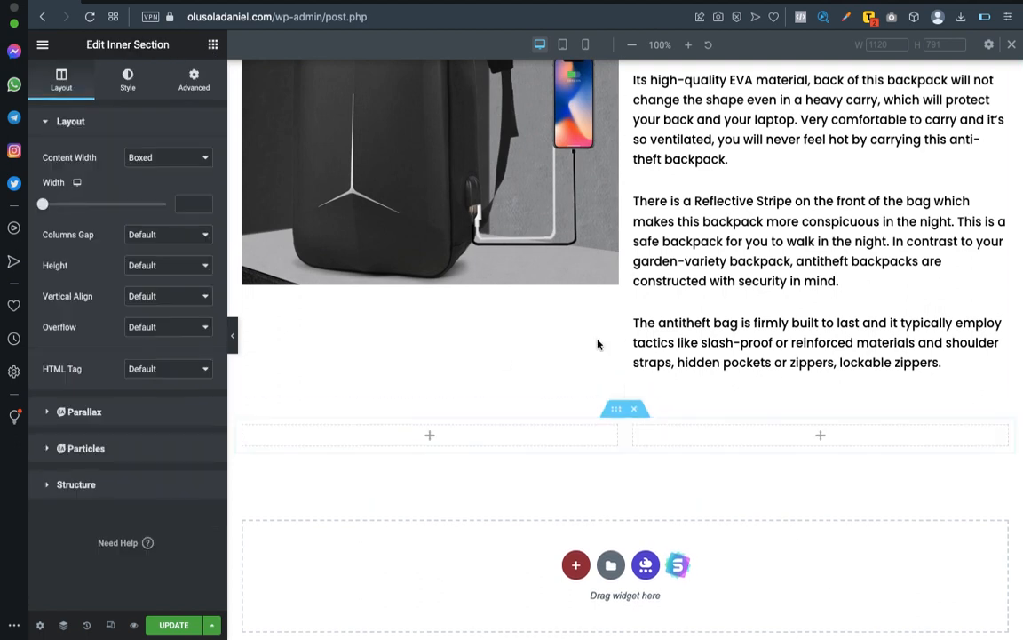
Duplicate the whole Product description section, including its heading, picture and text.
{"action": "scroll", "coordinate": [455, 340], "scroll_direction": "up", "scroll_amount": 4}
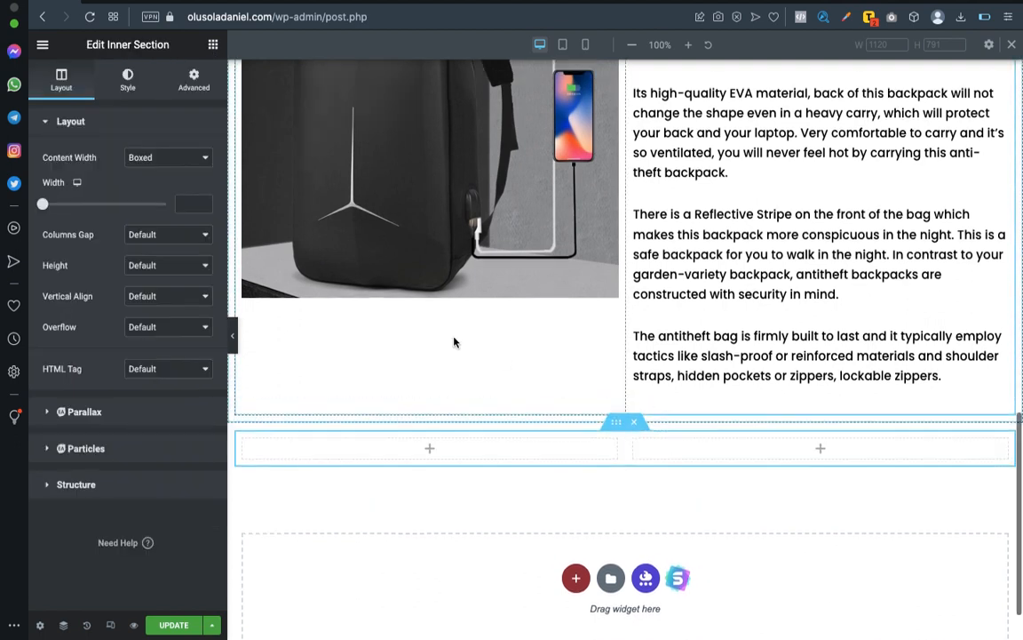
{"action": "scroll", "coordinate": [453, 342], "scroll_direction": "up", "scroll_amount": 2}
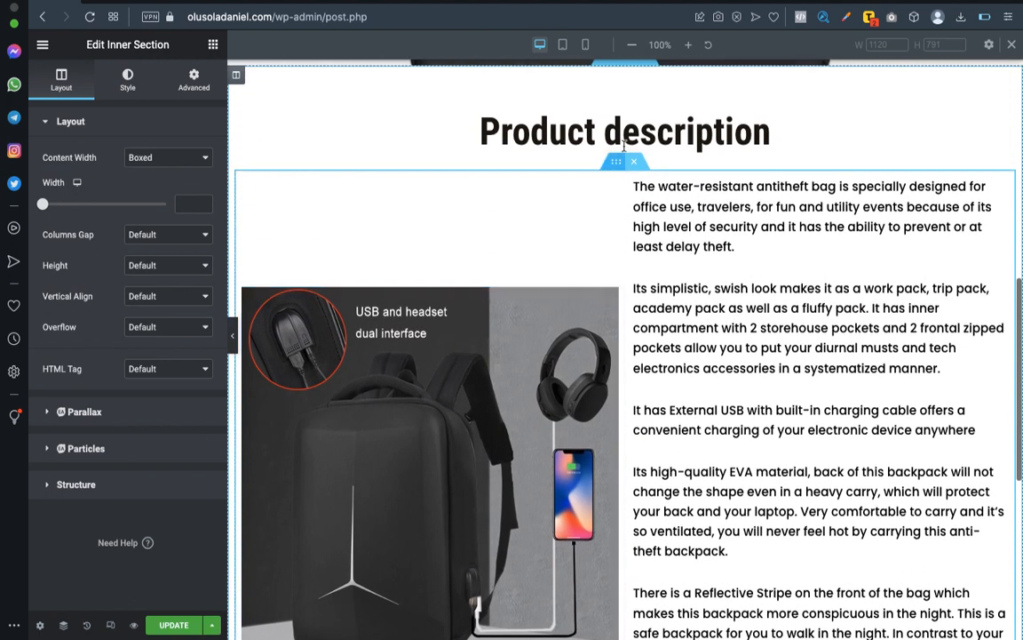
{"action": "scroll", "coordinate": [671, 112], "scroll_direction": "up", "scroll_amount": 2}
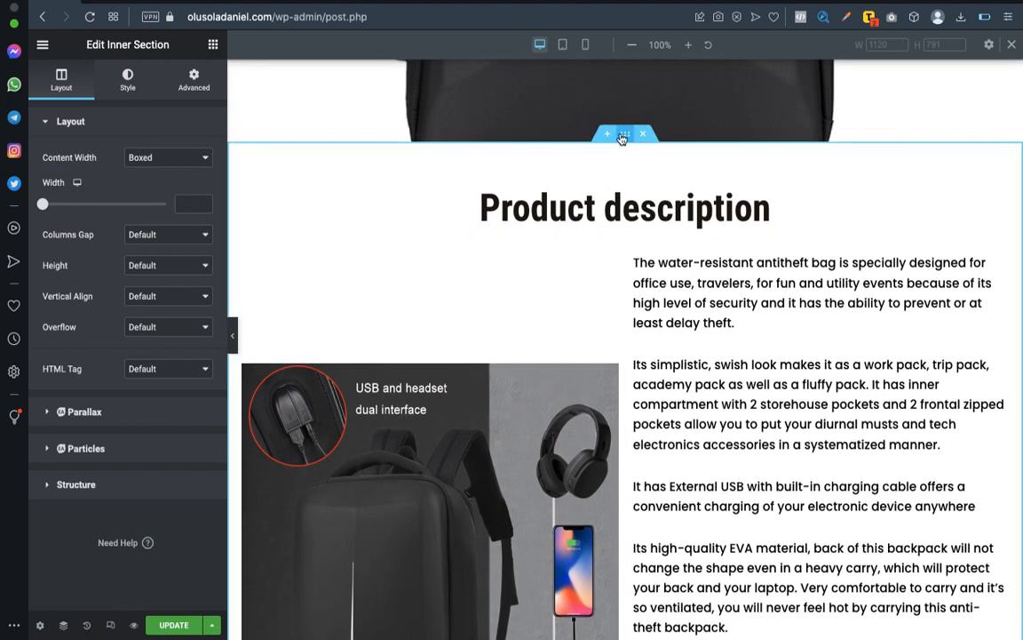
{"action": "right_click", "coordinate": [627, 139]}
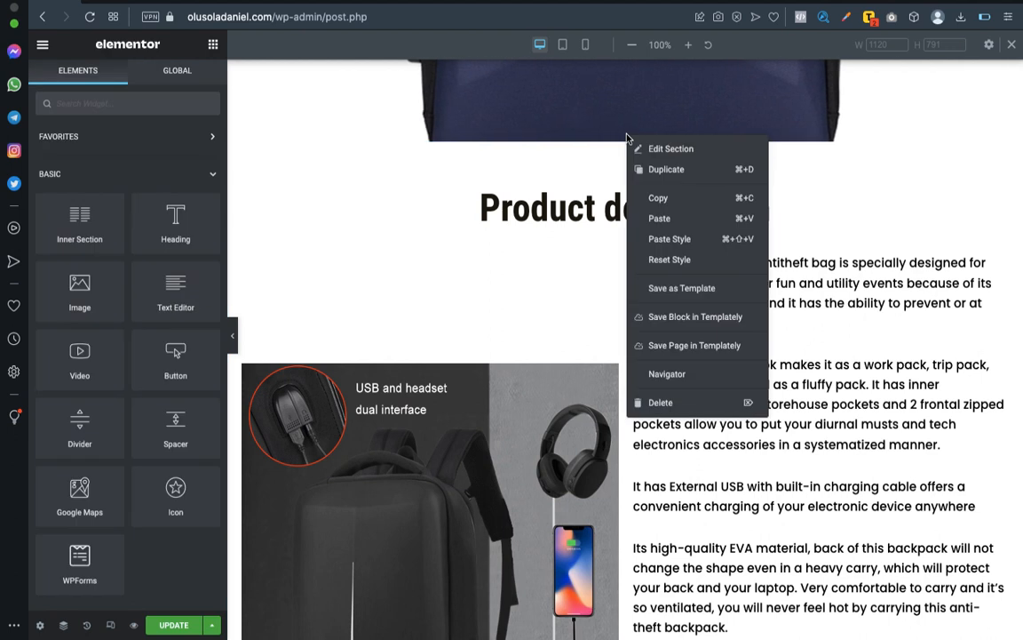
{"action": "left_click", "coordinate": [665, 169]}
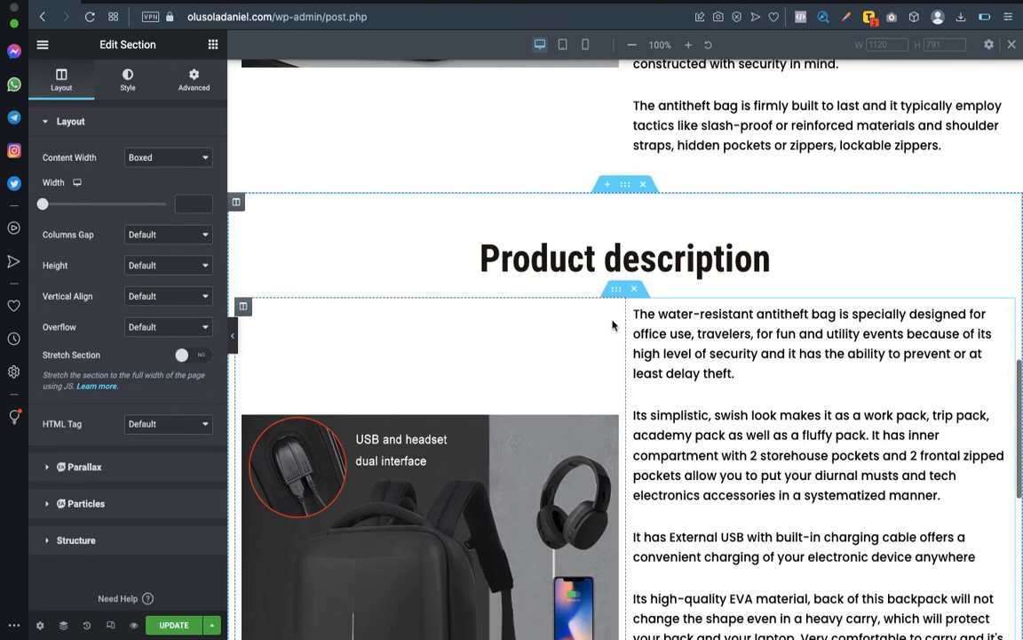
Change the heading of the duplicated section to "Product Features".
{"action": "left_click", "coordinate": [1004, 213]}
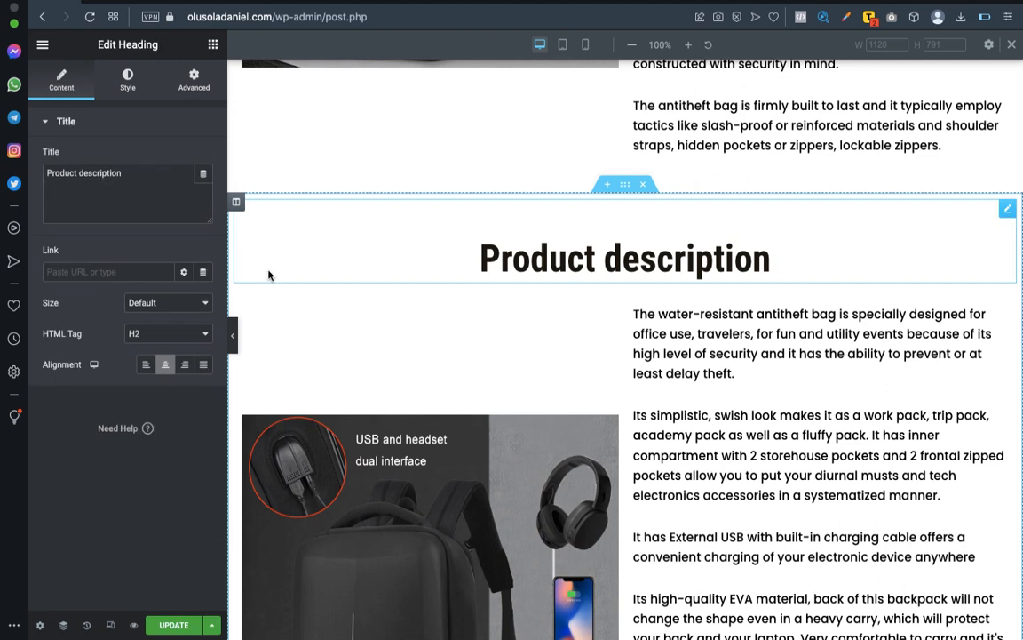
{"action": "double_click", "coordinate": [99, 172]}
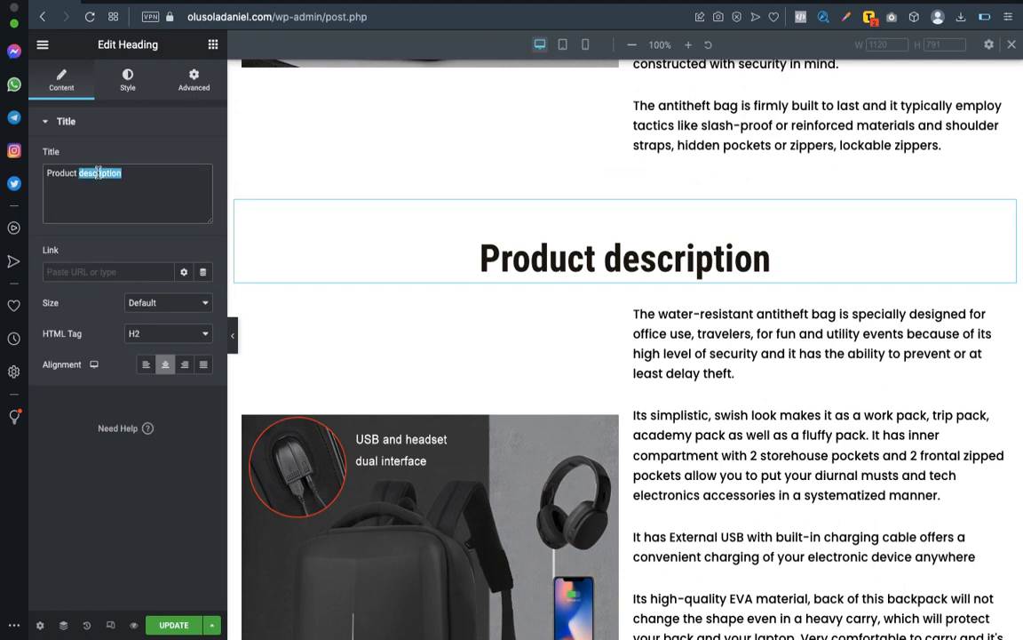
{"action": "type", "text": "Features"}
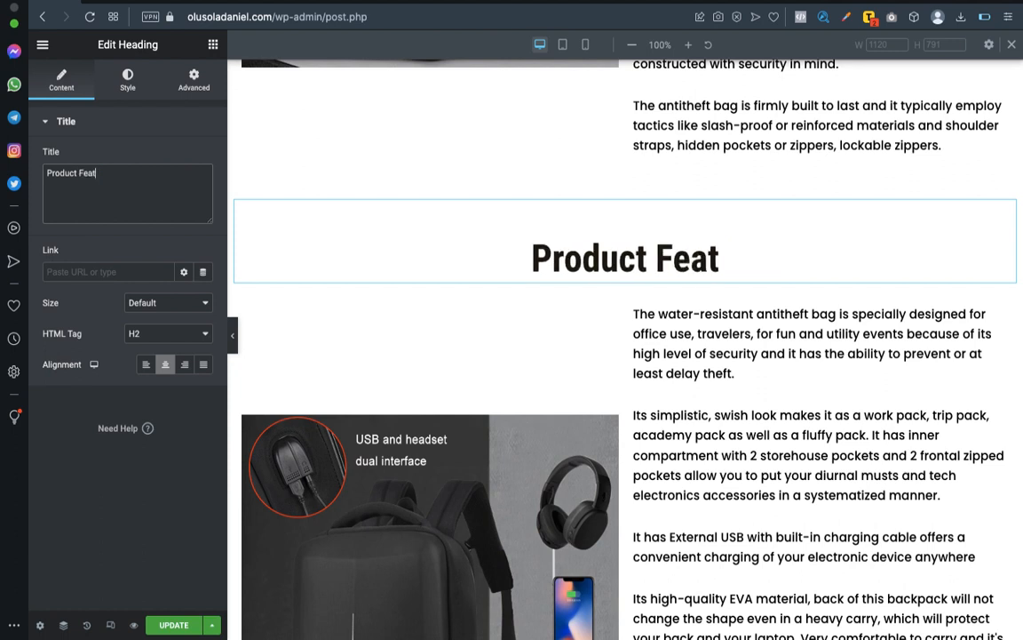
Change the heading of the original product description section to "About Product".
{"action": "scroll", "coordinate": [292, 208], "scroll_direction": "up", "scroll_amount": 8}
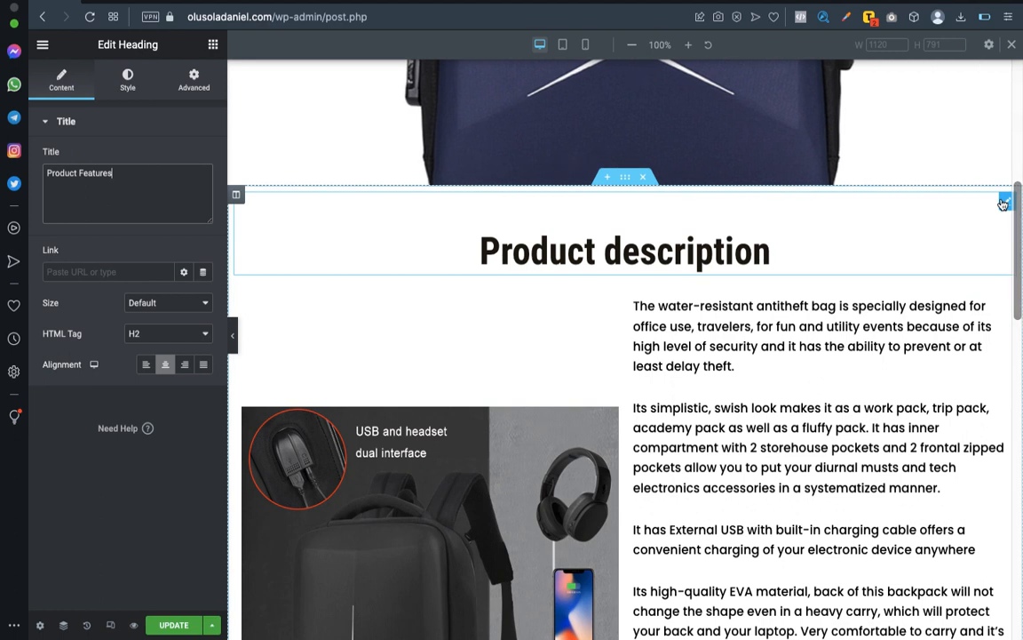
{"action": "left_click", "coordinate": [1006, 203]}
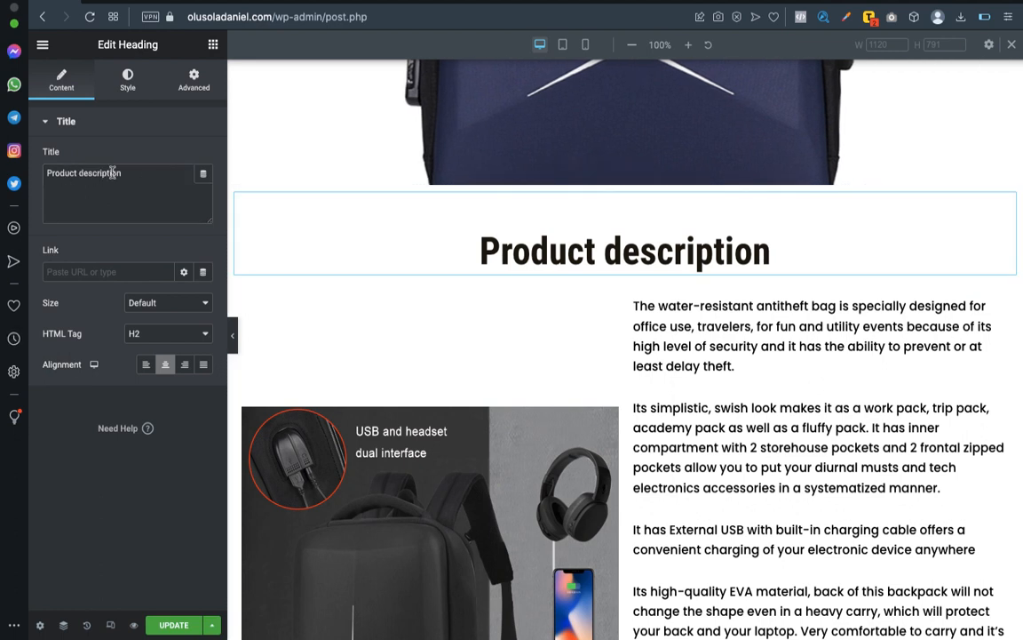
{"action": "key", "text": "BackSpace"}
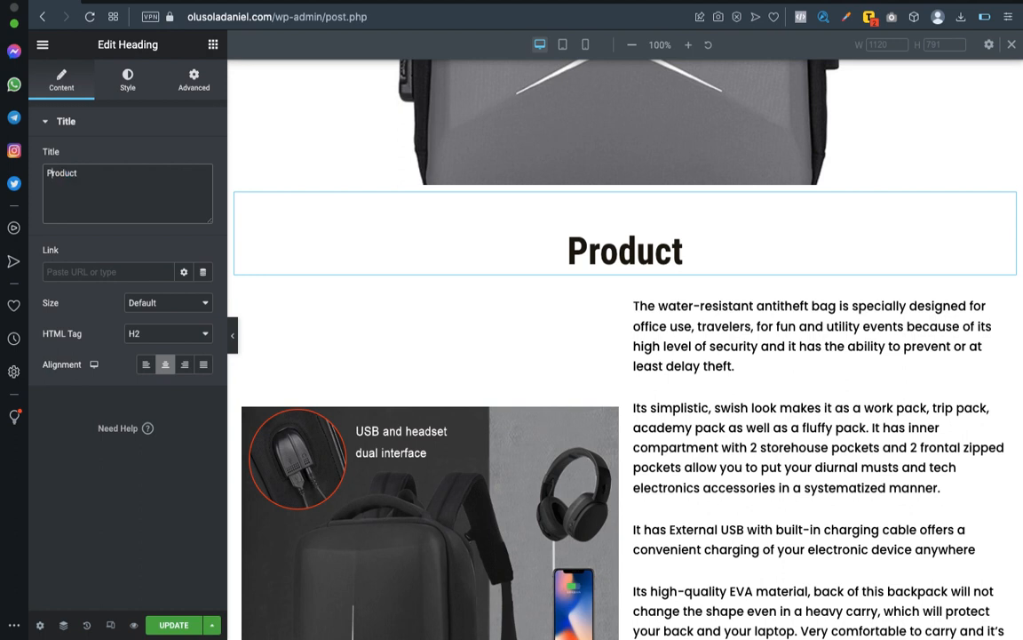
{"action": "type", "text": "About"}
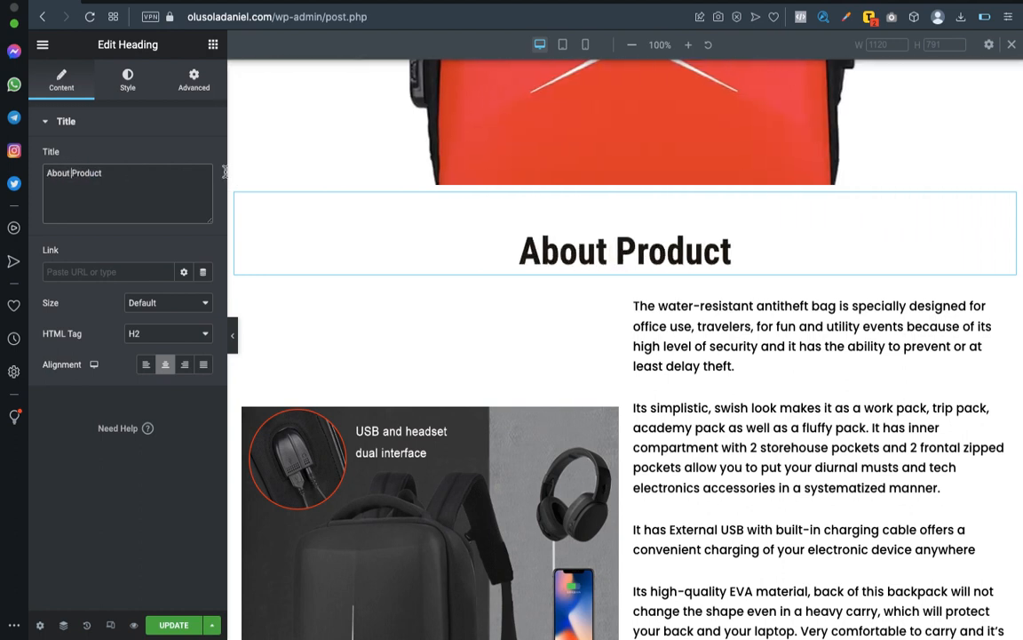
Swap the columns in the Product Features section, moving the text to the left column and the backpack picture to the right.
{"action": "scroll", "coordinate": [483, 300], "scroll_direction": "down", "scroll_amount": 10}
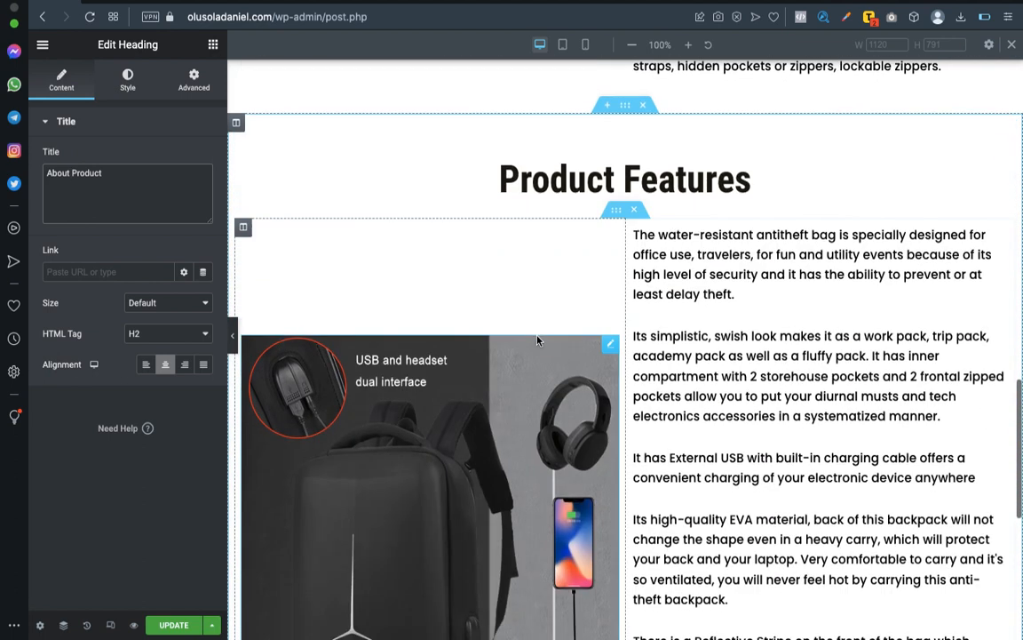
{"action": "scroll", "coordinate": [536, 340], "scroll_direction": "up", "scroll_amount": 2}
{"action": "scroll", "coordinate": [641, 219], "scroll_direction": "up", "scroll_amount": 4}
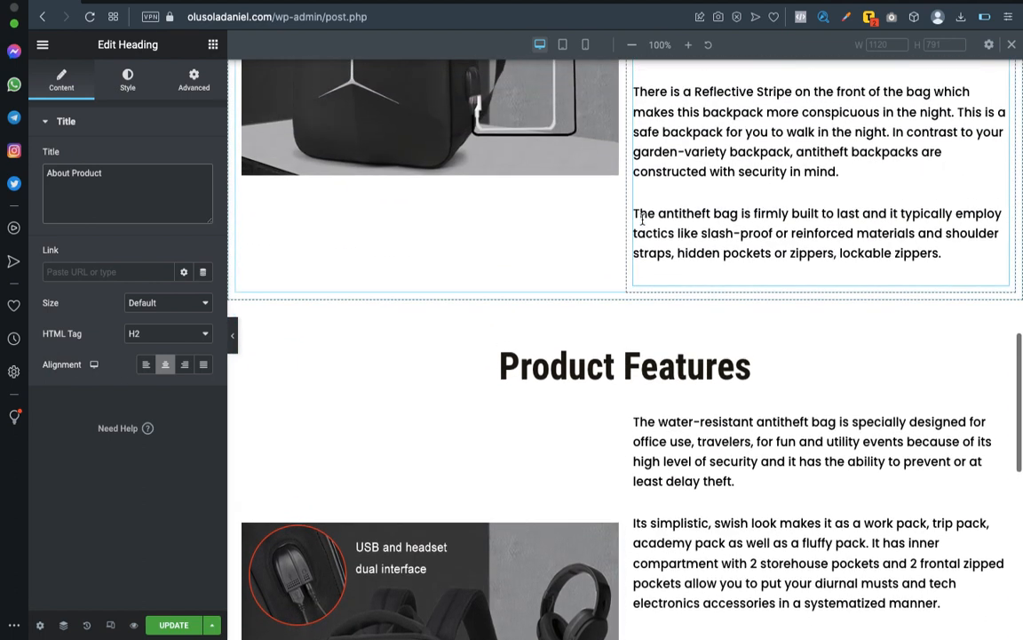
{"action": "scroll", "coordinate": [667, 278], "scroll_direction": "up", "scroll_amount": 10}
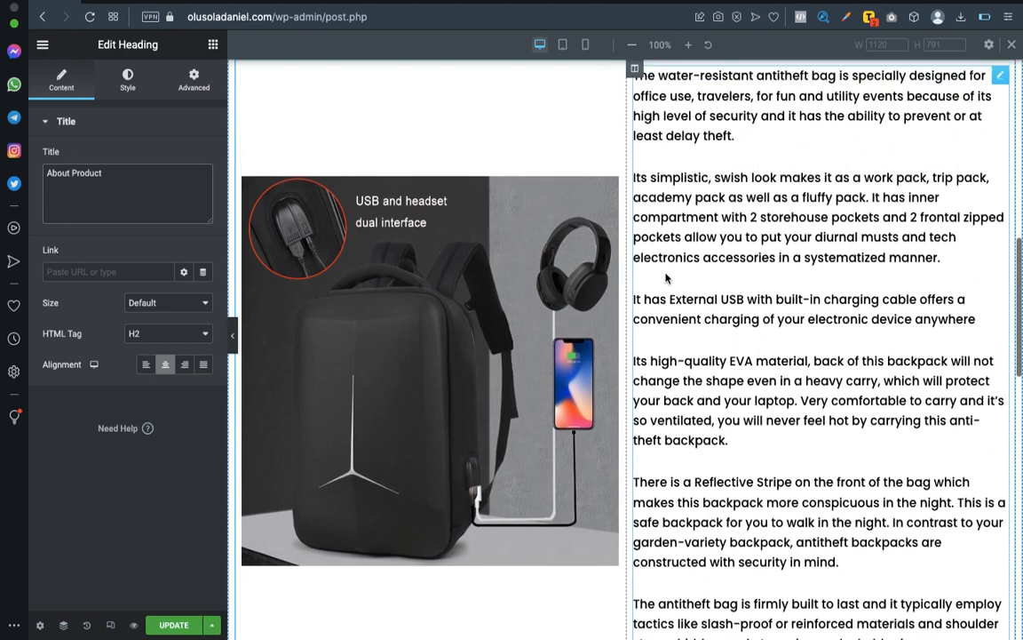
{"action": "scroll", "coordinate": [666, 278], "scroll_direction": "down", "scroll_amount": 9}
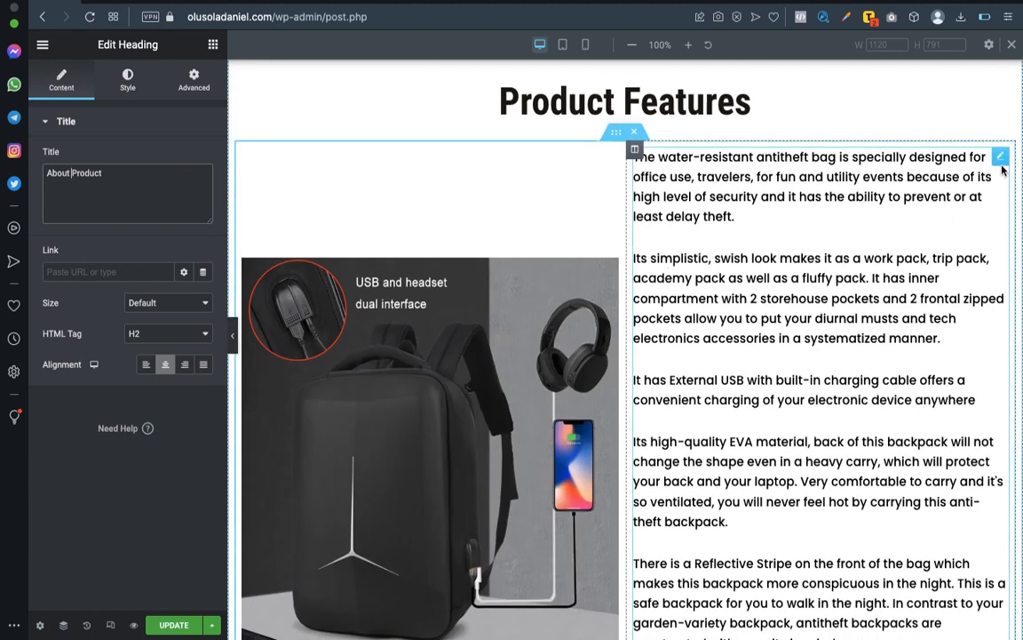
{"action": "left_click_drag", "start_coordinate": [1000, 163], "coordinate": [333, 153]}
{"action": "left_click_drag", "start_coordinate": [388, 318], "coordinate": [389, 319]}
{"action": "scroll", "coordinate": [389, 320], "scroll_direction": "down", "scroll_amount": 5}
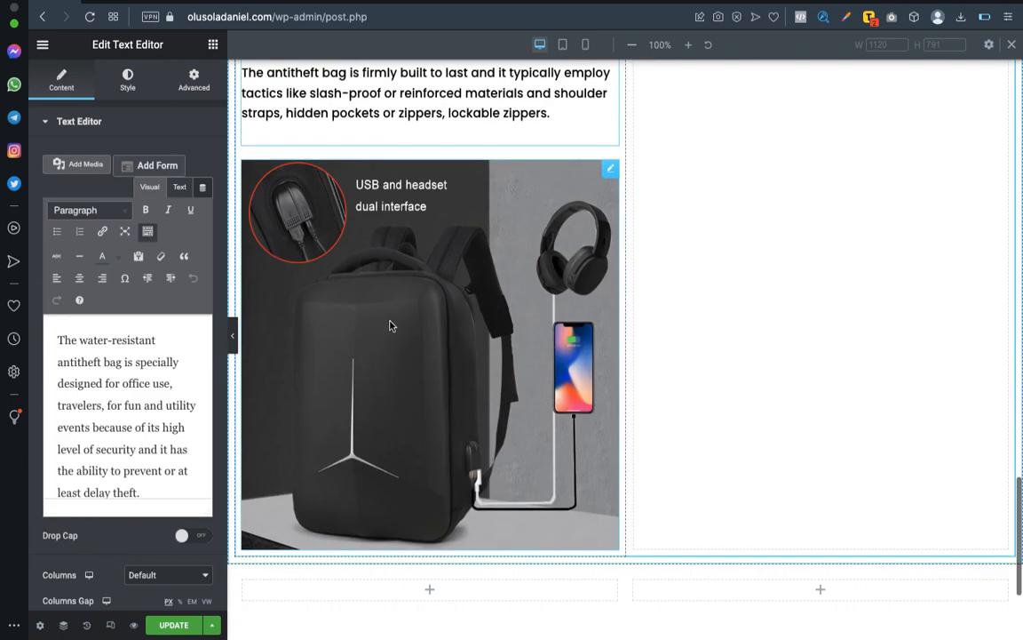
{"action": "left_click_drag", "start_coordinate": [611, 159], "coordinate": [813, 137]}
{"action": "scroll", "coordinate": [888, 124], "scroll_direction": "up", "scroll_amount": 3}
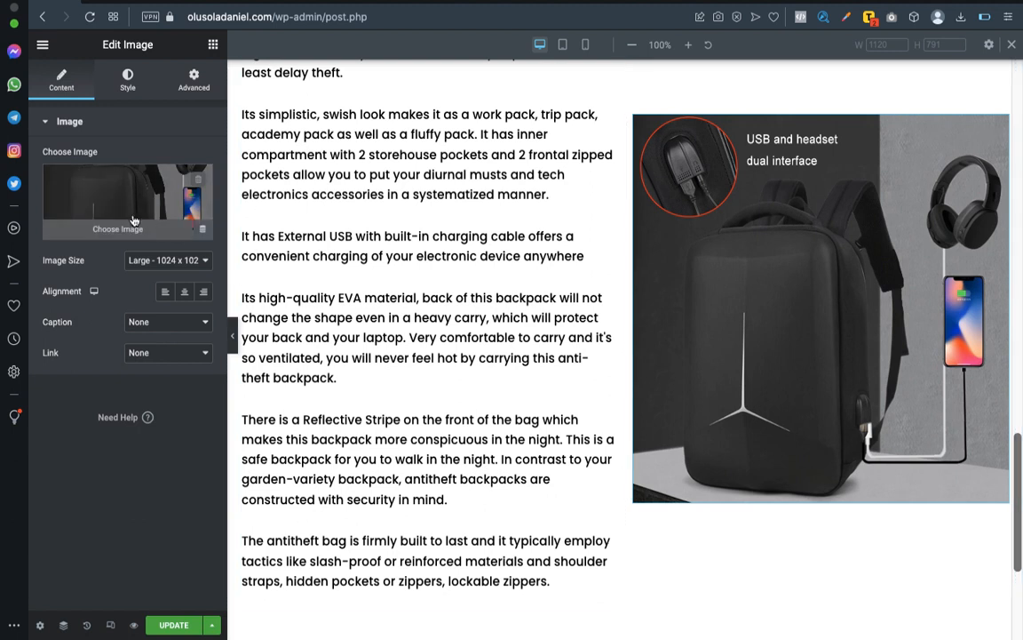
Replace the Product Features picture with the media library image of the black backpack with a tablet in front of it.
{"action": "left_click", "coordinate": [197, 184]}
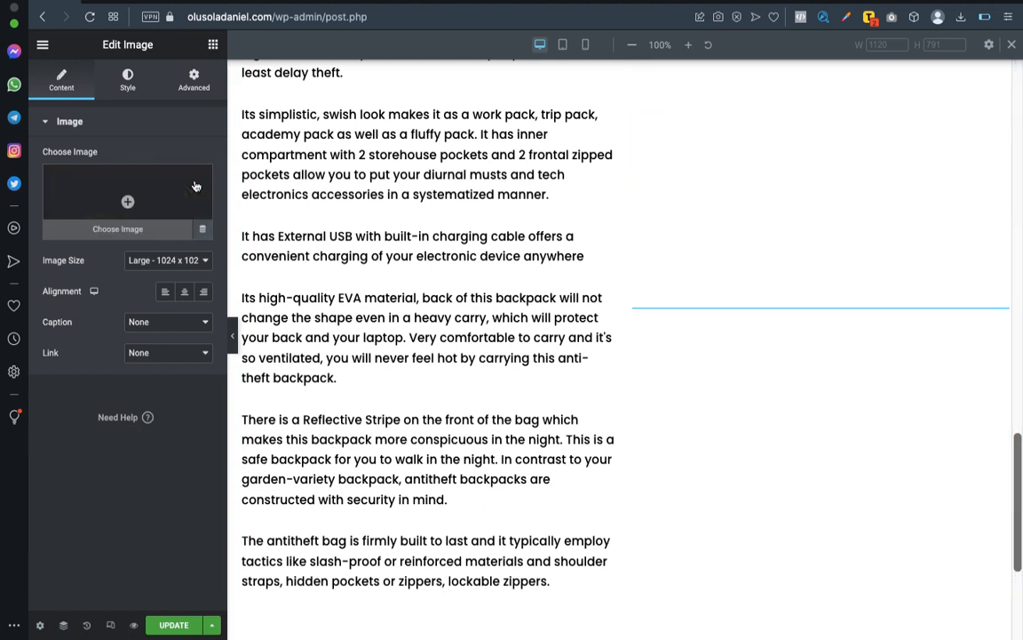
{"action": "left_click", "coordinate": [122, 198]}
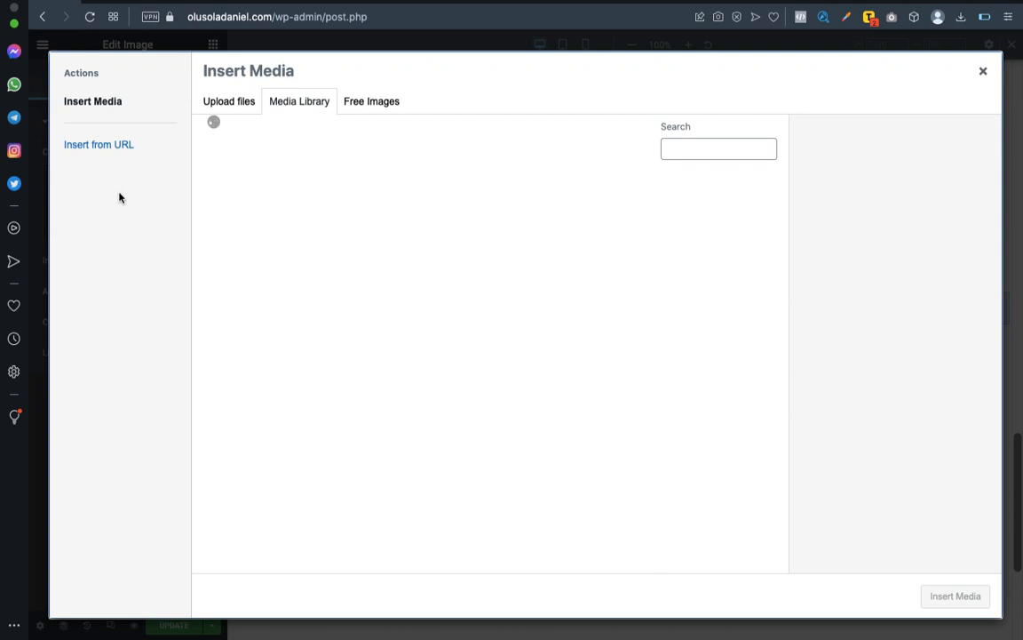
{"action": "left_click", "coordinate": [311, 104]}
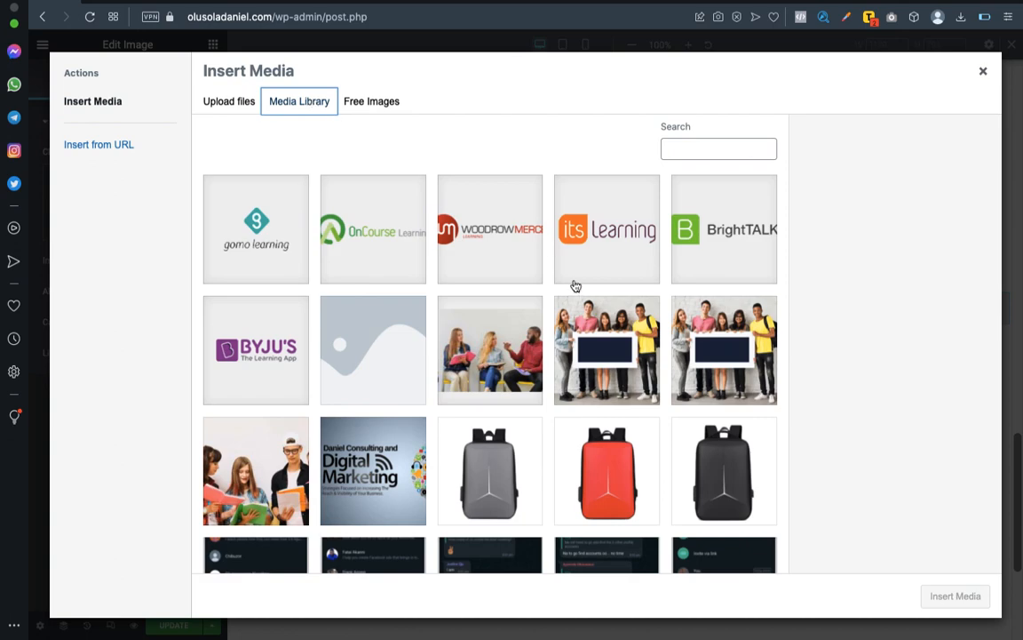
{"action": "scroll", "coordinate": [573, 285], "scroll_direction": "down", "scroll_amount": 5}
{"action": "scroll", "coordinate": [573, 285], "scroll_direction": "up", "scroll_amount": 1}
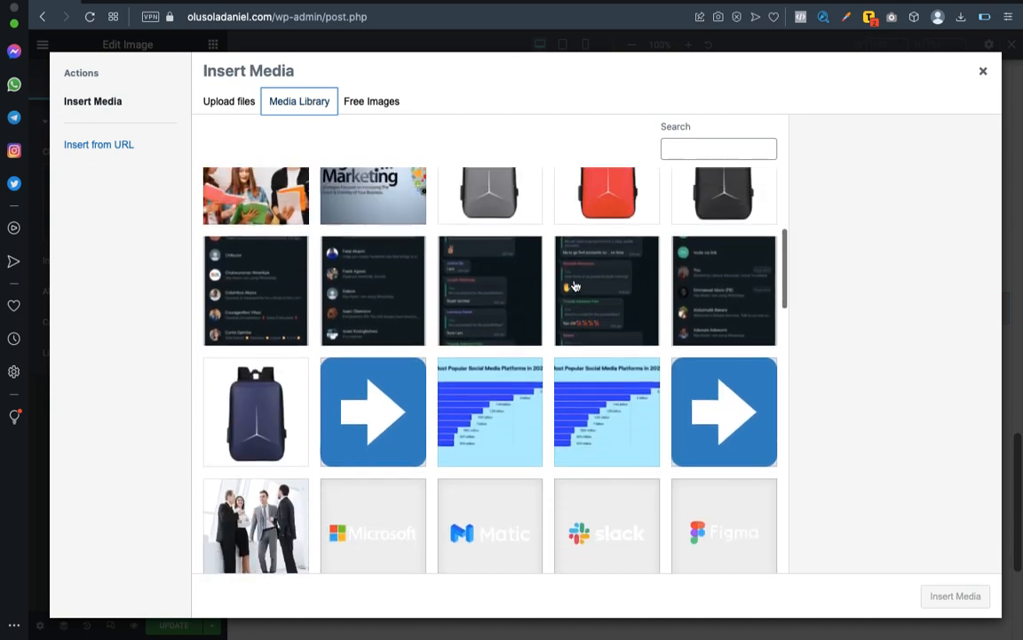
{"action": "scroll", "coordinate": [574, 285], "scroll_direction": "down", "scroll_amount": 4}
{"action": "scroll", "coordinate": [575, 285], "scroll_direction": "down", "scroll_amount": 3}
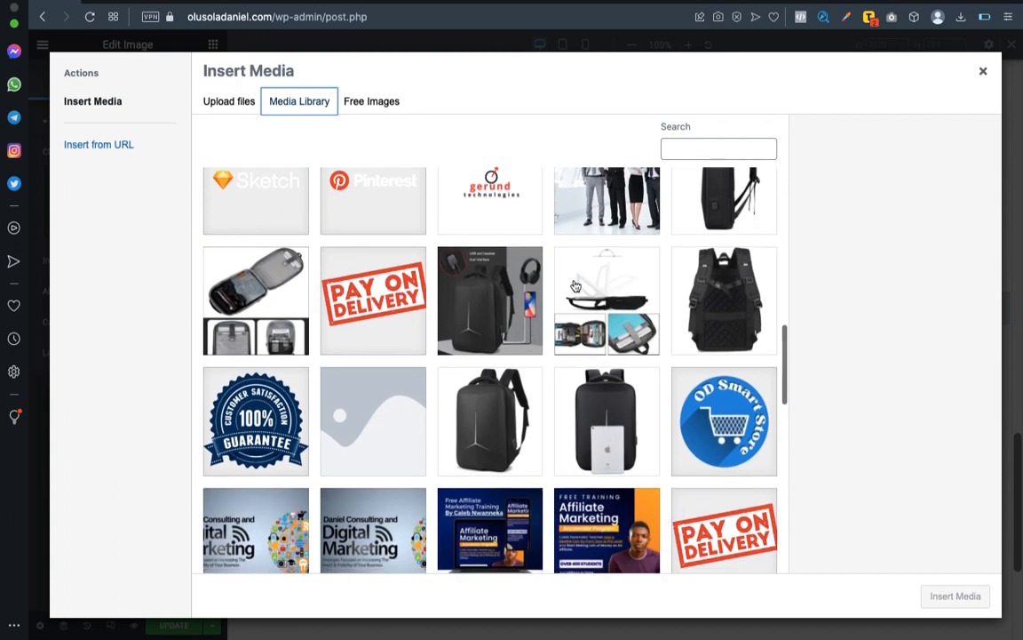
{"action": "scroll", "coordinate": [576, 285], "scroll_direction": "down", "scroll_amount": 1}
{"action": "scroll", "coordinate": [575, 286], "scroll_direction": "up", "scroll_amount": 1}
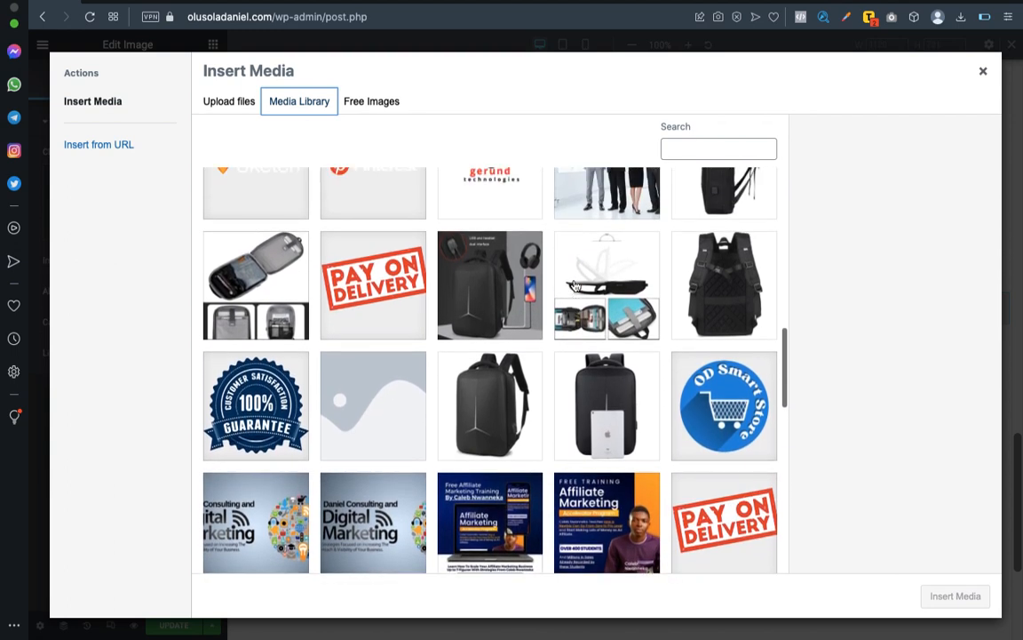
{"action": "scroll", "coordinate": [599, 391], "scroll_direction": "down", "scroll_amount": 2}
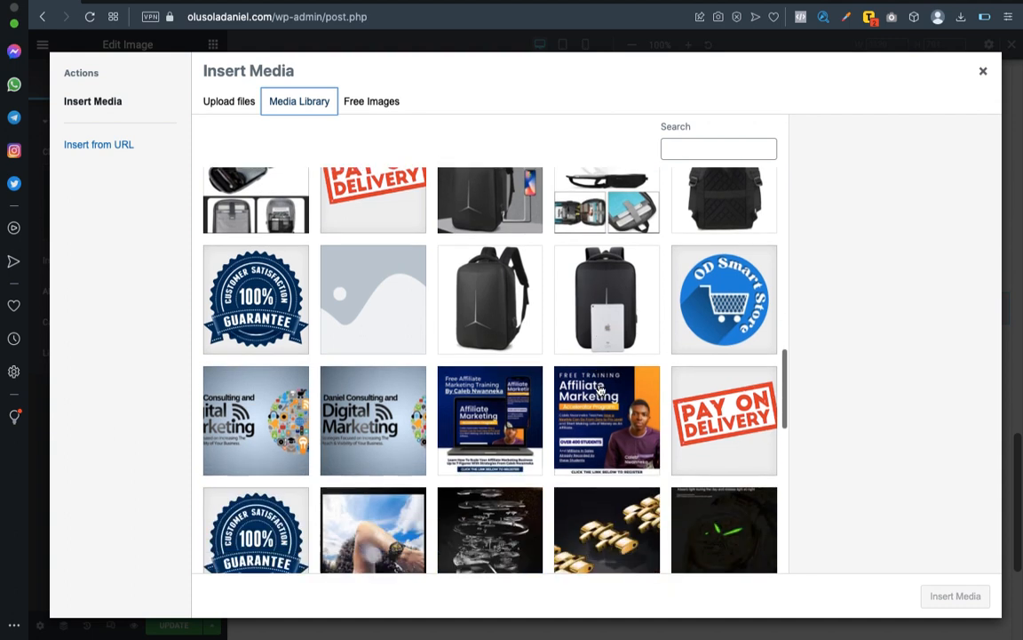
{"action": "scroll", "coordinate": [614, 258], "scroll_direction": "up", "scroll_amount": 1}
{"action": "left_click", "coordinate": [607, 350]}
{"action": "mouse_move", "coordinate": [961, 626]}
{"action": "left_click", "coordinate": [951, 593]}
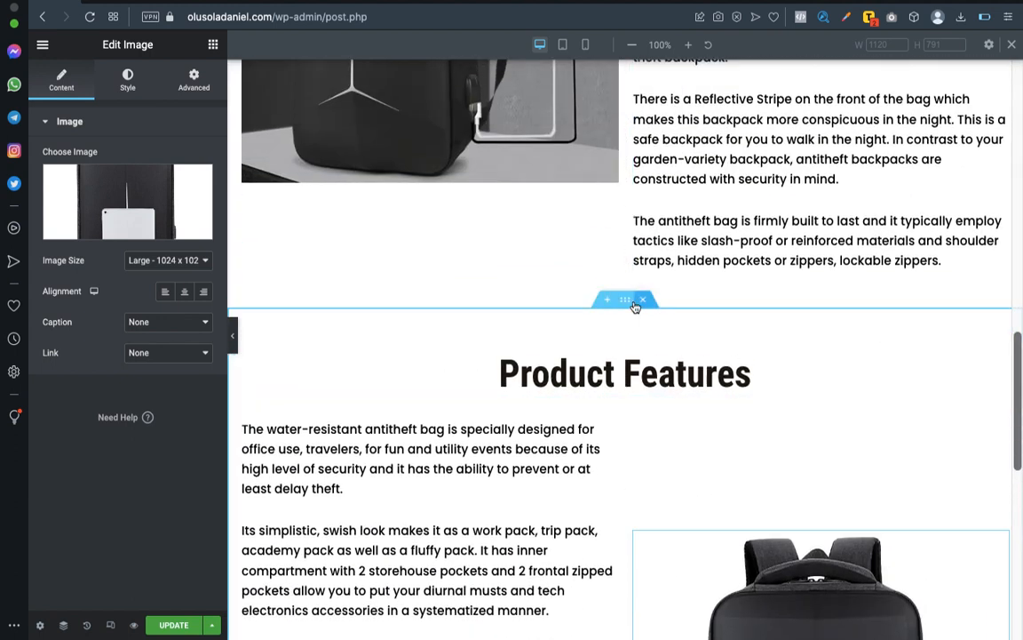
Select all the Product Features text, switch to the Word document and copy the feature list from "It posseses selected" to "scratch proof".
{"action": "scroll", "coordinate": [701, 407], "scroll_direction": "down", "scroll_amount": 5}
{"action": "scroll", "coordinate": [701, 407], "scroll_direction": "down", "scroll_amount": 1}
{"action": "scroll", "coordinate": [701, 407], "scroll_direction": "up", "scroll_amount": 3}
{"action": "scroll", "coordinate": [701, 406], "scroll_direction": "down", "scroll_amount": 1}
{"action": "scroll", "coordinate": [700, 407], "scroll_direction": "up", "scroll_amount": 2}
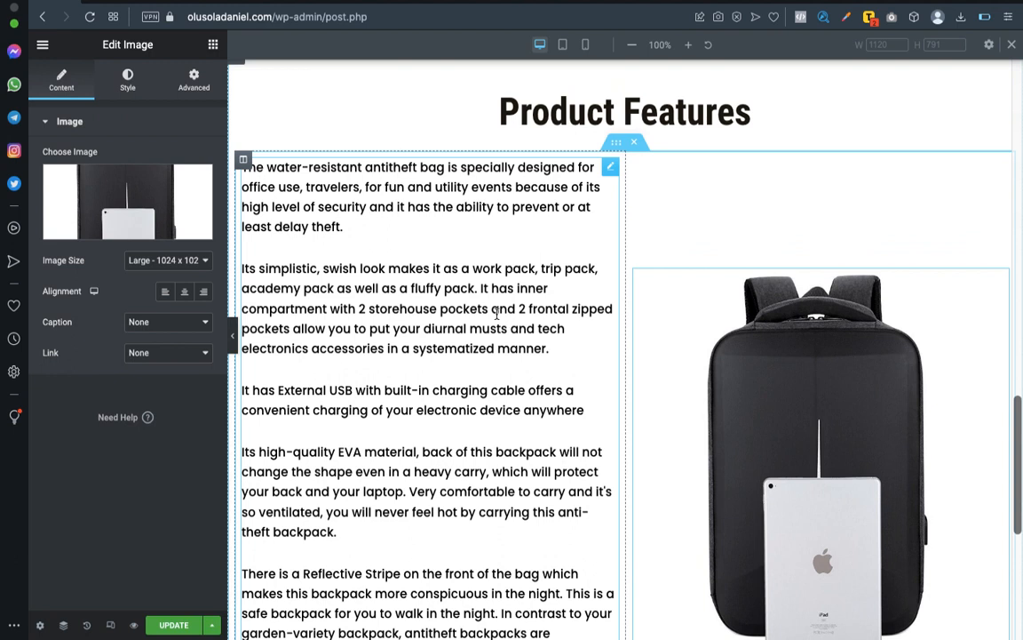
{"action": "left_click", "coordinate": [390, 308]}
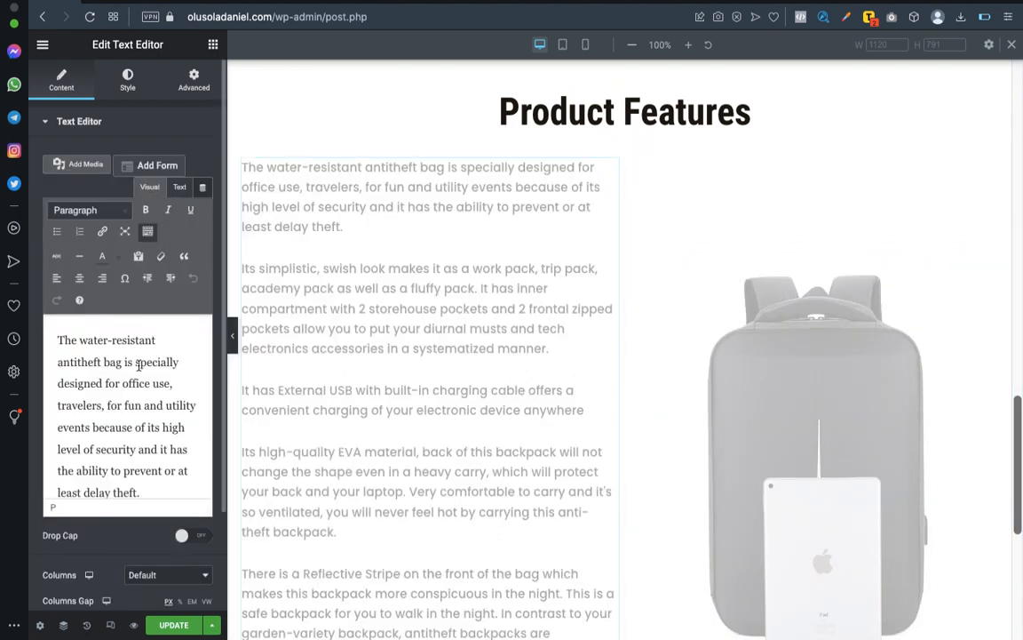
{"action": "key", "text": "super+a"}
{"action": "key", "text": "ctrl+Left"}
{"action": "scroll", "coordinate": [406, 371], "scroll_direction": "down", "scroll_amount": 3}
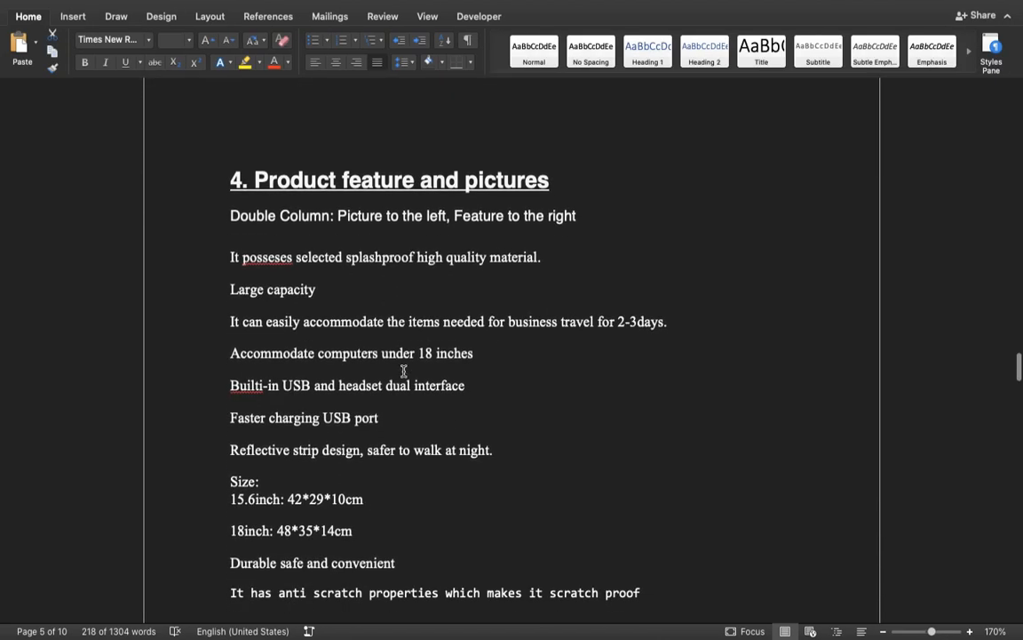
{"action": "left_click_drag", "start_coordinate": [229, 257], "coordinate": [642, 460]}
{"action": "key", "text": "super+c"}
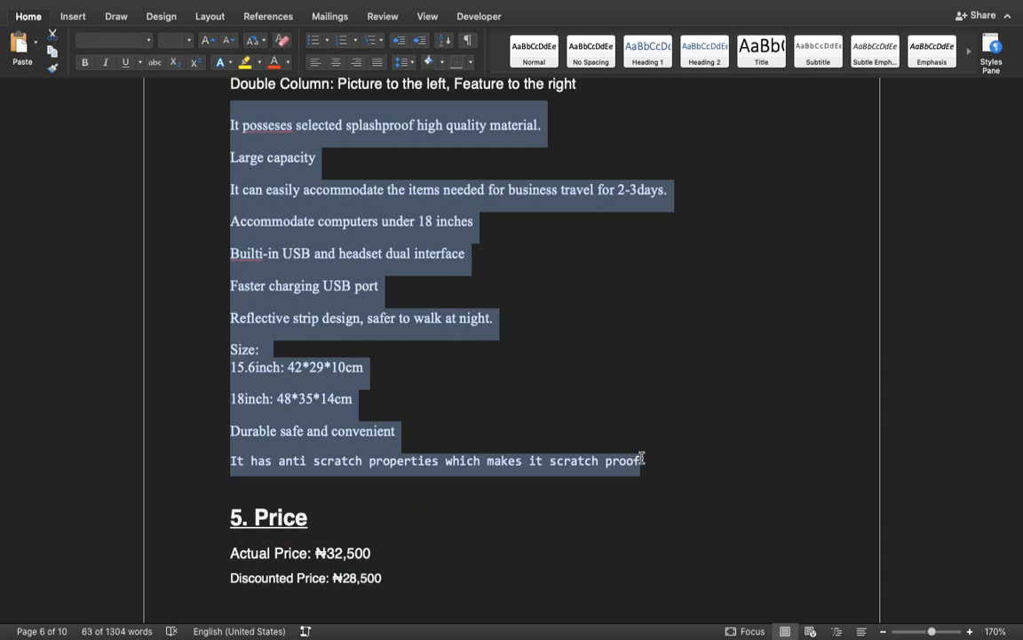
Return to Elementor and replace the Product Features text with the copied feature list, pasted as plain text.
{"action": "key", "text": "ctrl+Right"}
{"action": "left_click", "coordinate": [139, 255]}
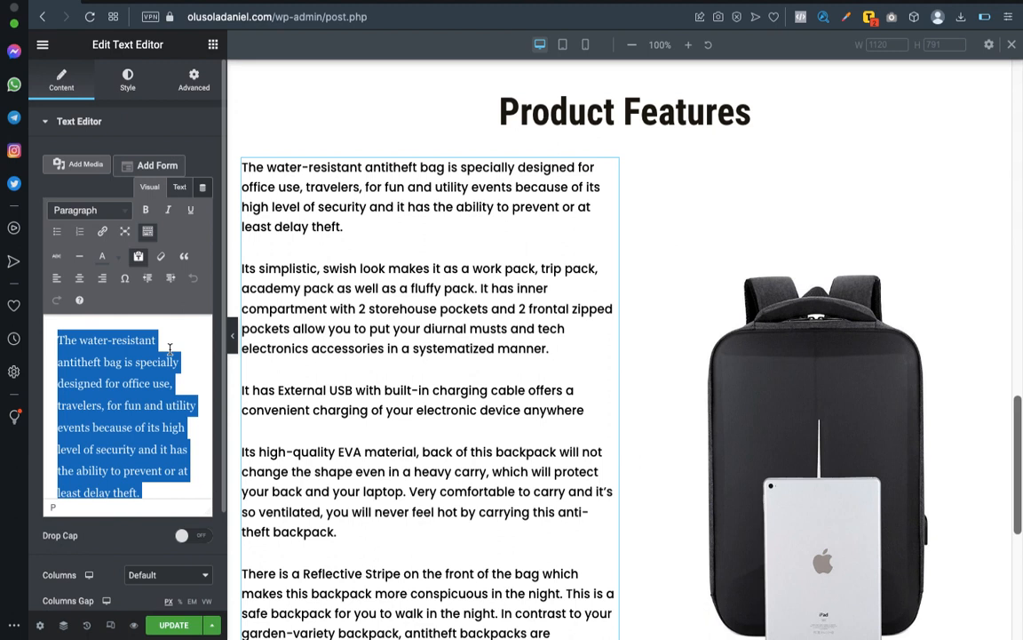
{"action": "key", "text": "super+v"}
{"action": "scroll", "coordinate": [169, 417], "scroll_direction": "down", "scroll_amount": 1}
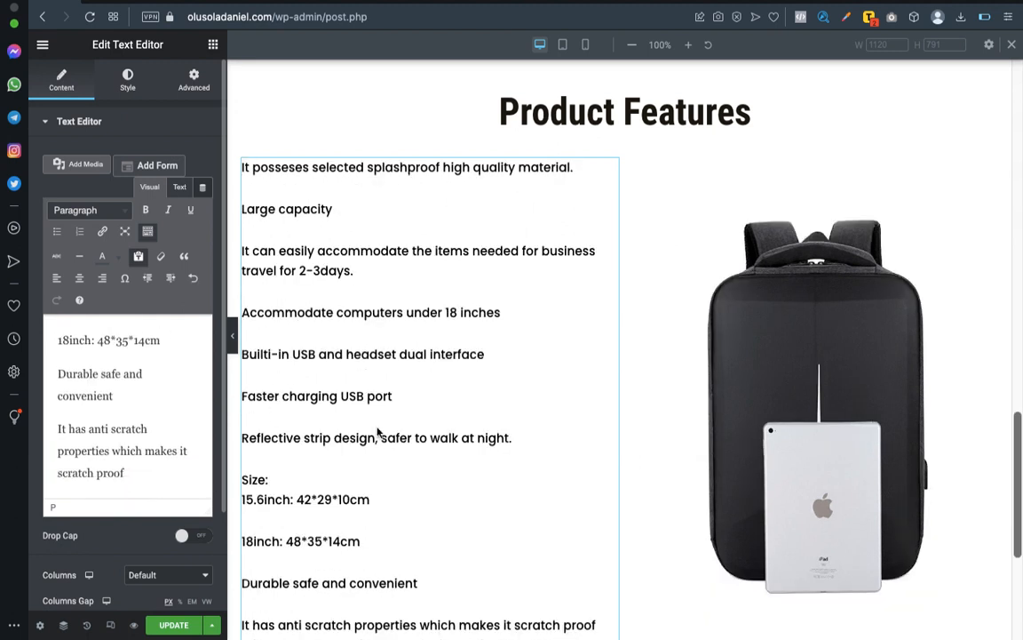
{"action": "scroll", "coordinate": [377, 432], "scroll_direction": "down", "scroll_amount": 5}
{"action": "scroll", "coordinate": [392, 439], "scroll_direction": "up", "scroll_amount": 1}
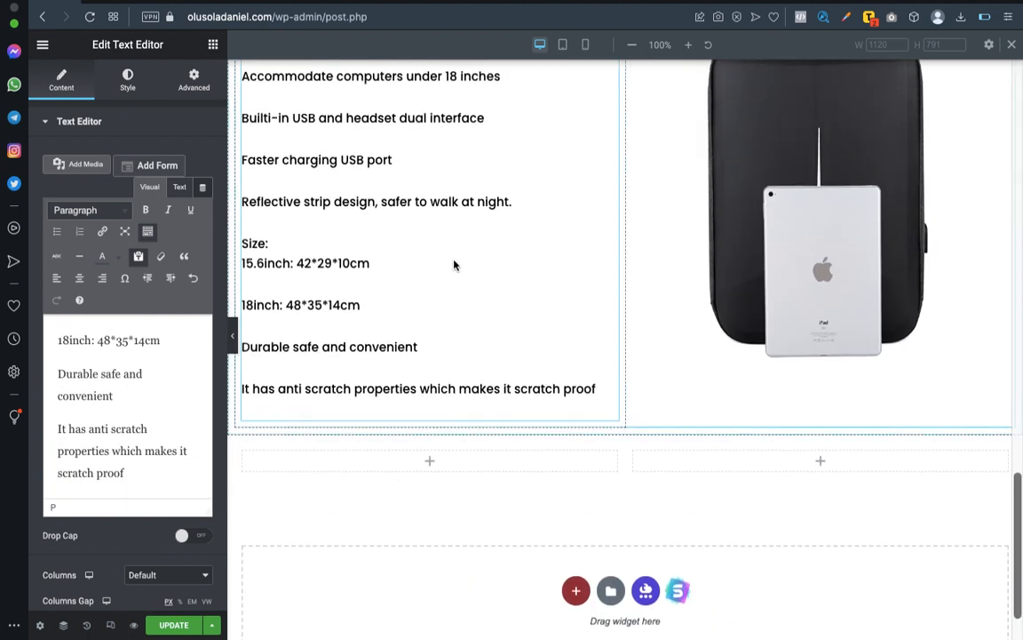
{"action": "scroll", "coordinate": [454, 265], "scroll_direction": "up", "scroll_amount": 3}
Correct the first feature line to read "It possess selected splash-proof high quality material.".
{"action": "left_click", "coordinate": [595, 588]}
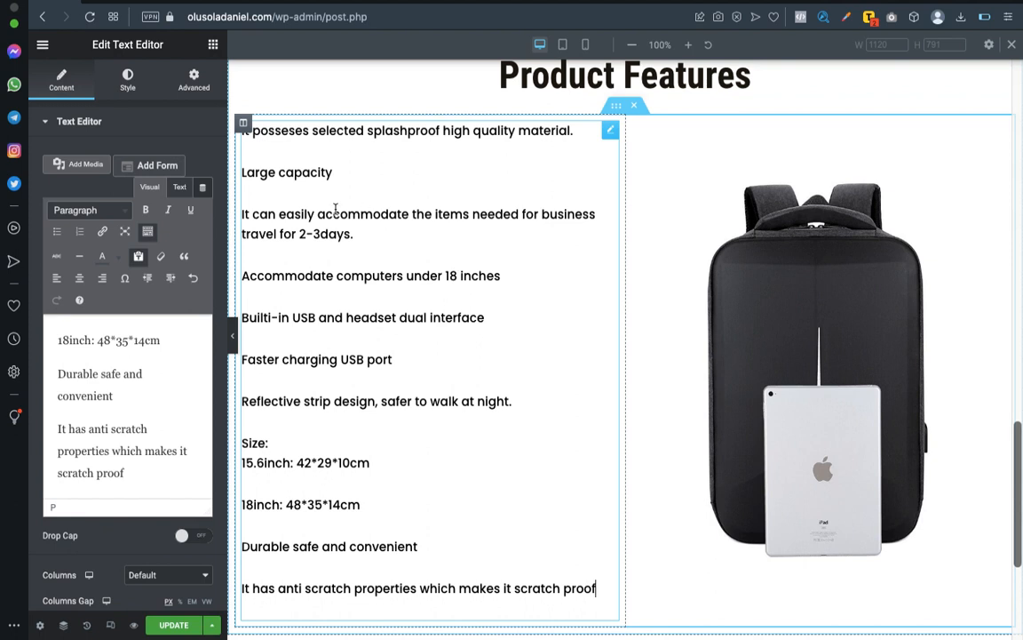
{"action": "left_click", "coordinate": [309, 130]}
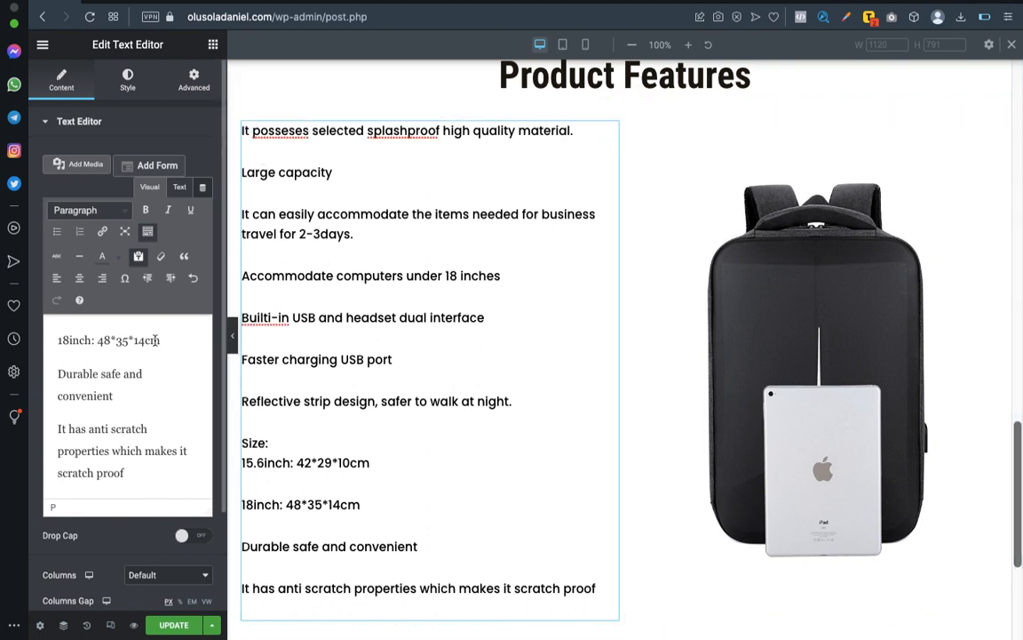
{"action": "scroll", "coordinate": [131, 325], "scroll_direction": "up", "scroll_amount": 5}
{"action": "left_click", "coordinate": [110, 343]}
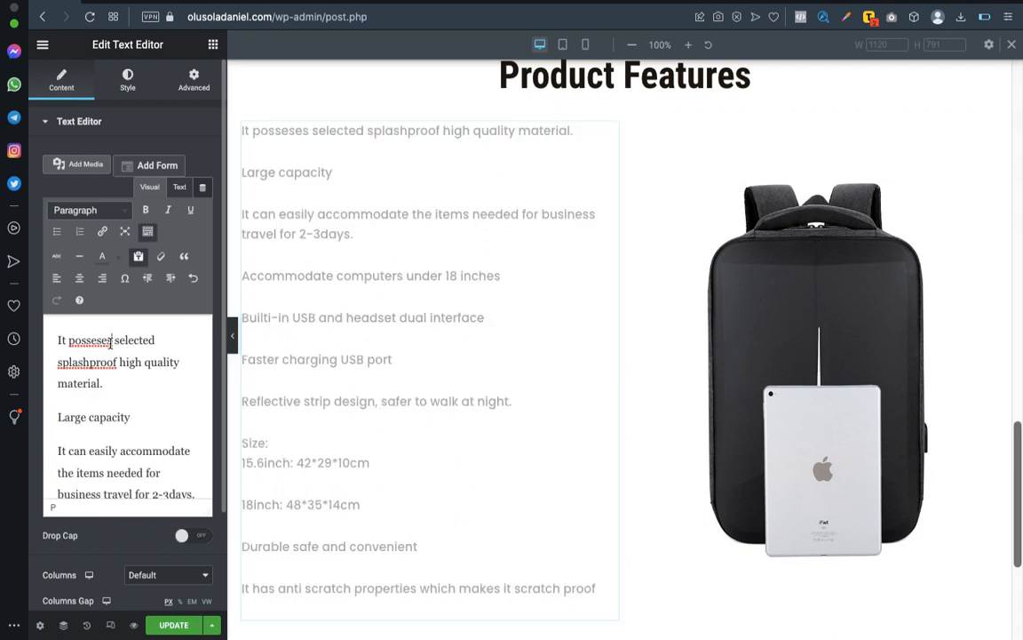
{"action": "scroll", "coordinate": [125, 428], "scroll_direction": "down", "scroll_amount": 2}
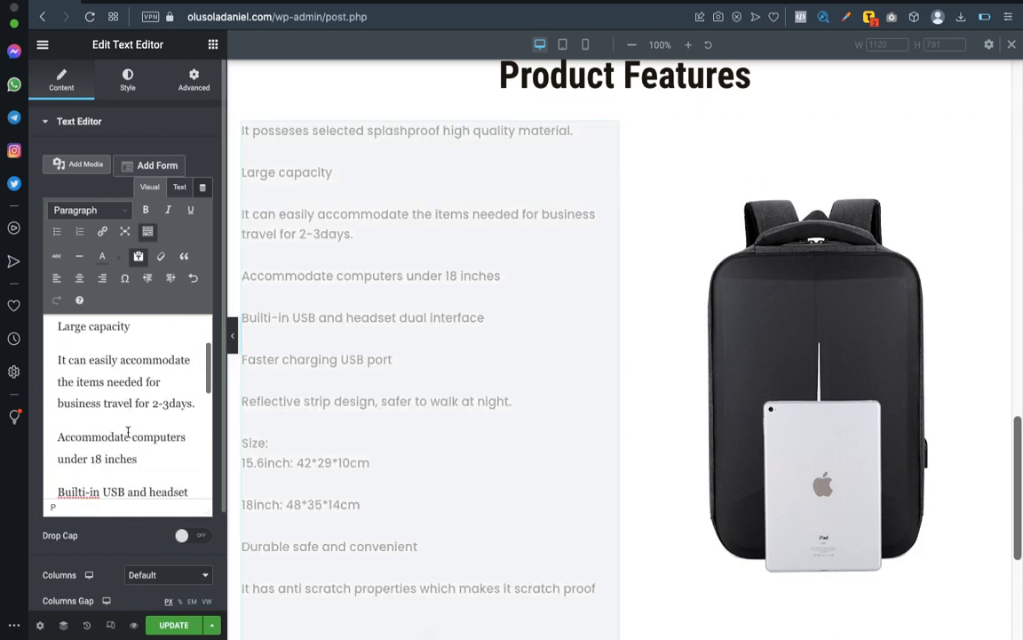
{"action": "scroll", "coordinate": [128, 433], "scroll_direction": "down", "scroll_amount": 1}
{"action": "scroll", "coordinate": [128, 433], "scroll_direction": "up", "scroll_amount": 3}
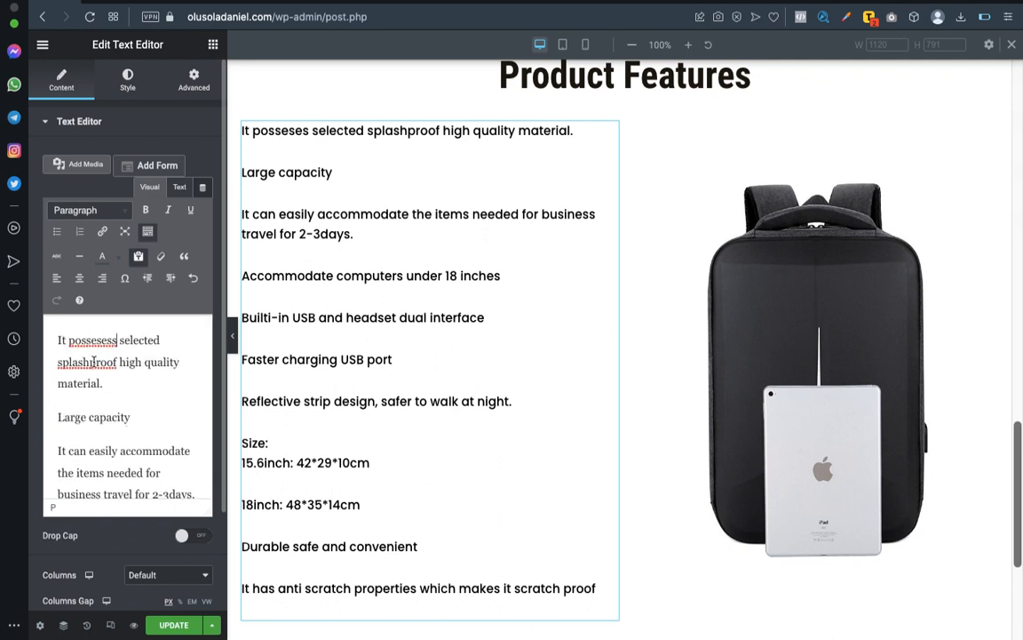
{"action": "left_click", "coordinate": [92, 361]}
{"action": "type", "text": "-"}
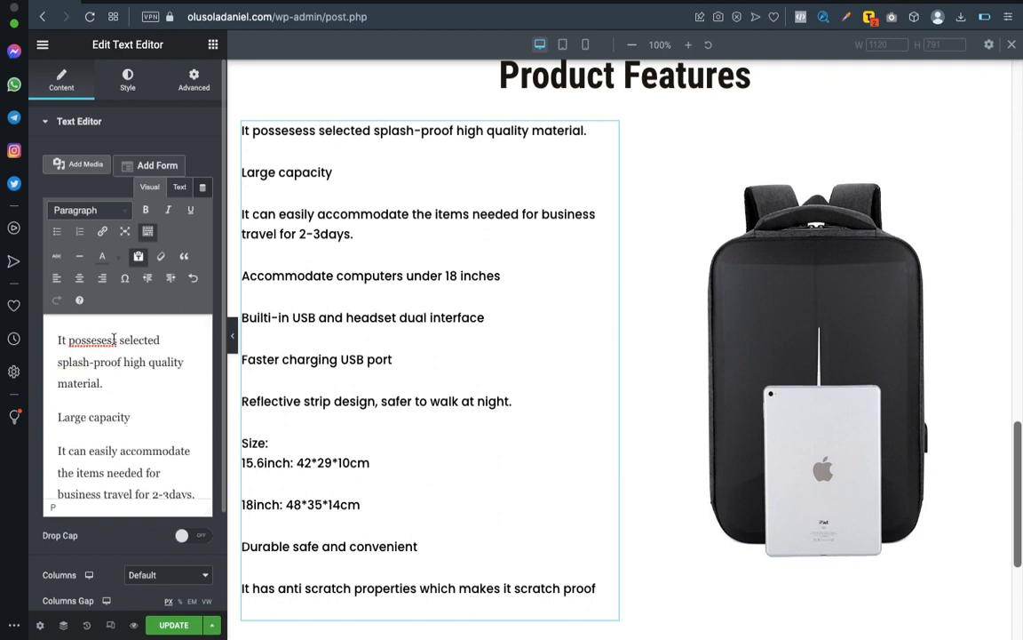
{"action": "left_click", "coordinate": [112, 340]}
{"action": "key", "text": "BackSpace"}
{"action": "key", "text": "BackSpace"}
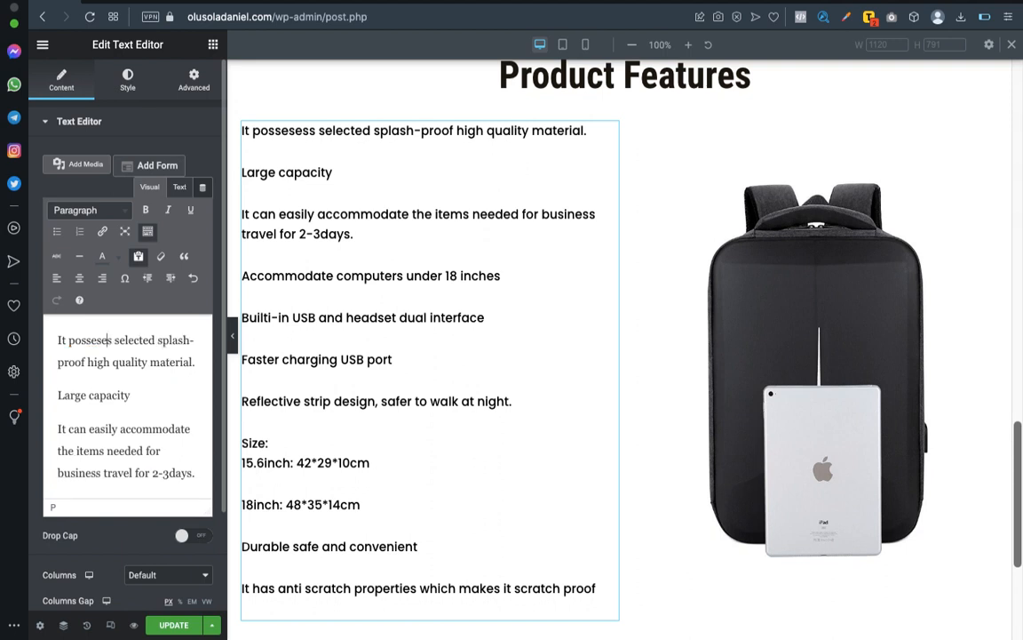
Try formatting the first feature line as a numbered list item, and undo it.
{"action": "scroll", "coordinate": [406, 222], "scroll_direction": "up", "scroll_amount": 1}
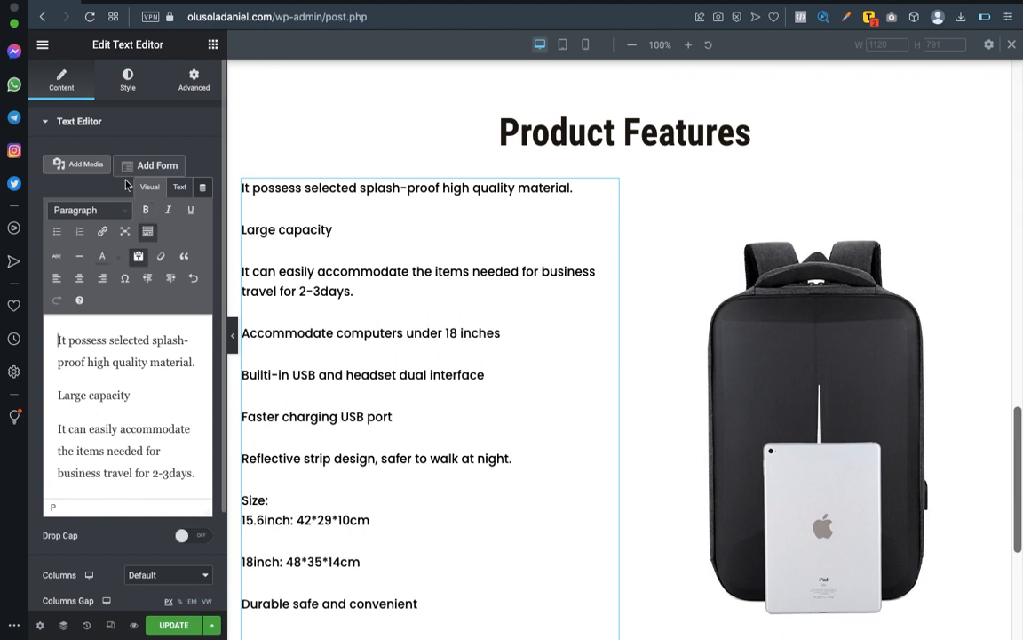
{"action": "left_click", "coordinate": [80, 233]}
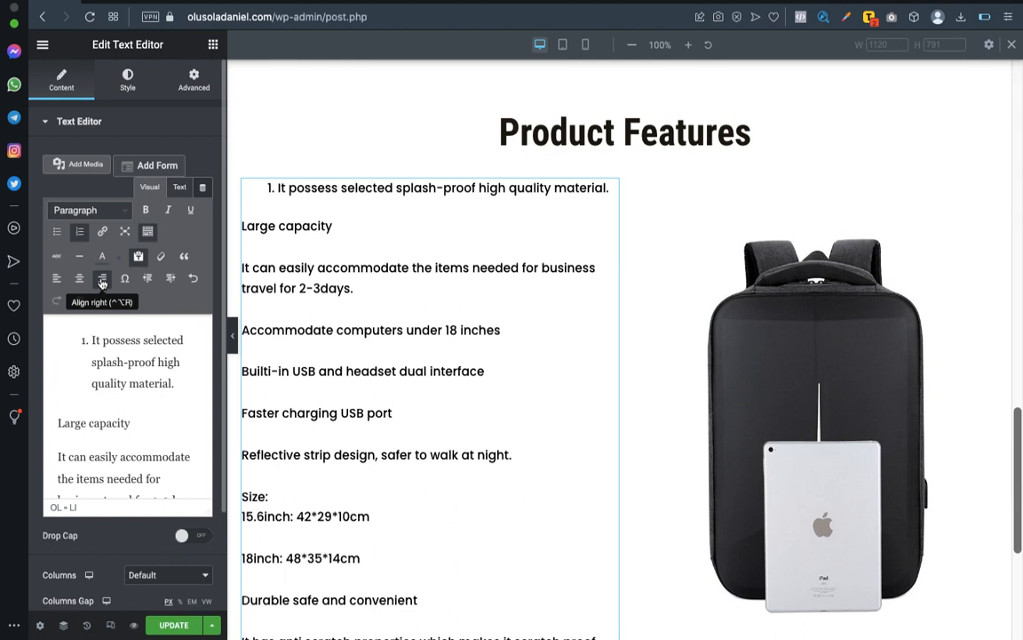
{"action": "key", "text": "super+z"}
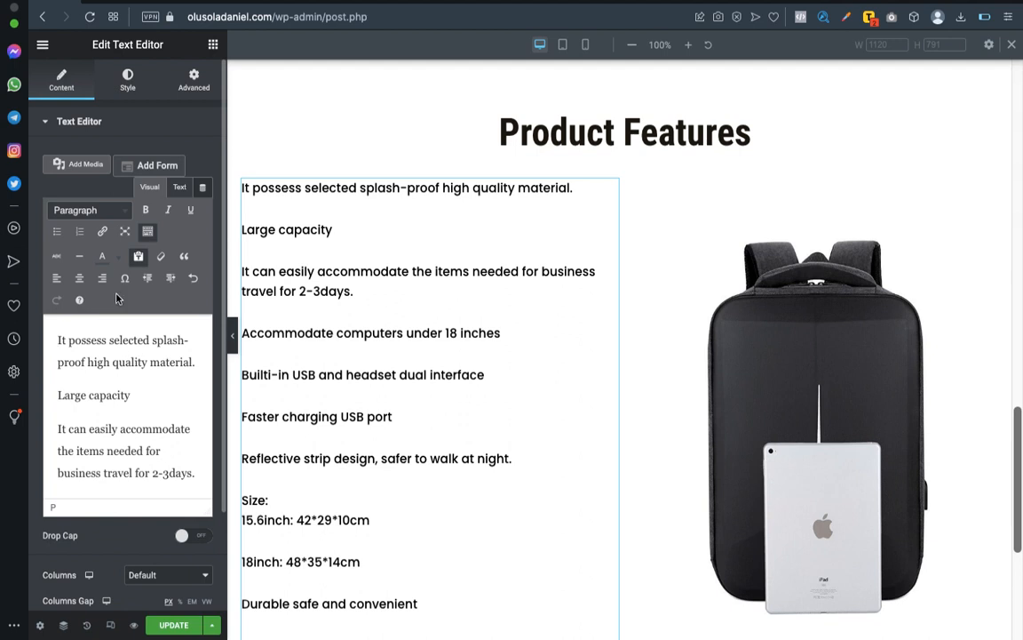
Insert the blue square image with a white right arrow from the media library before the first feature line.
{"action": "left_click", "coordinate": [85, 165]}
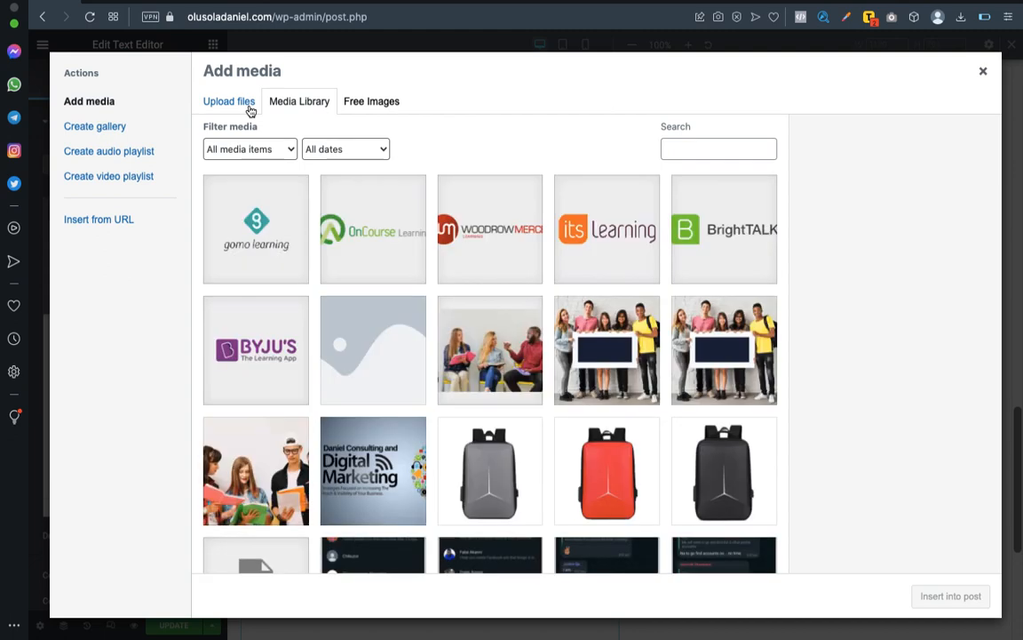
{"action": "scroll", "coordinate": [404, 315], "scroll_direction": "down", "scroll_amount": 5}
{"action": "left_click", "coordinate": [442, 301]}
{"action": "left_click", "coordinate": [948, 596]}
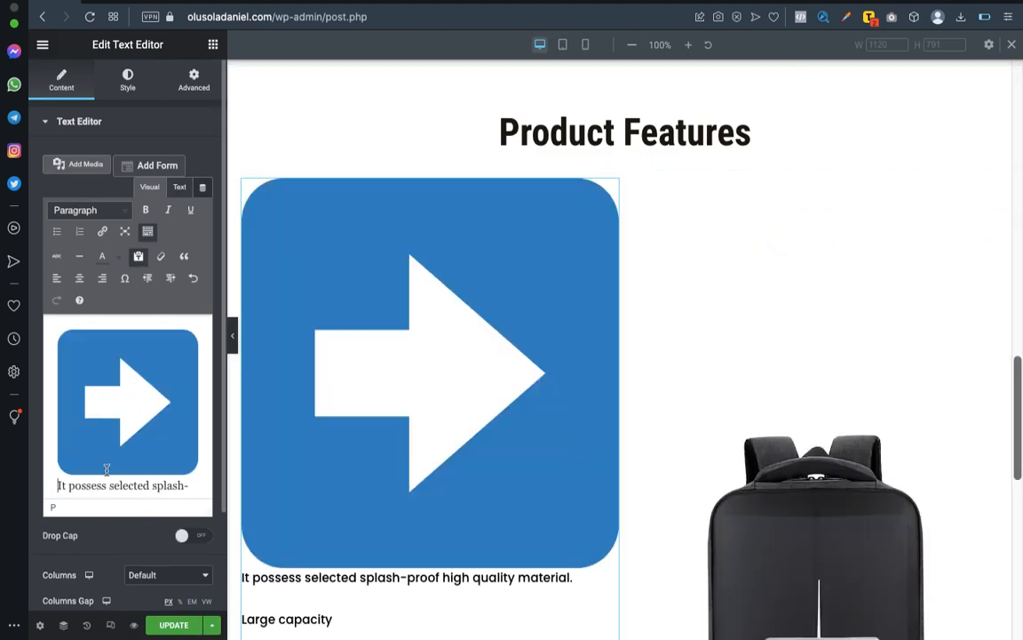
Shrink the arrow image to the height of the text and put a space between it and "It possess".
{"action": "left_click", "coordinate": [101, 399]}
{"action": "left_click_drag", "start_coordinate": [199, 477], "coordinate": [71, 351]}
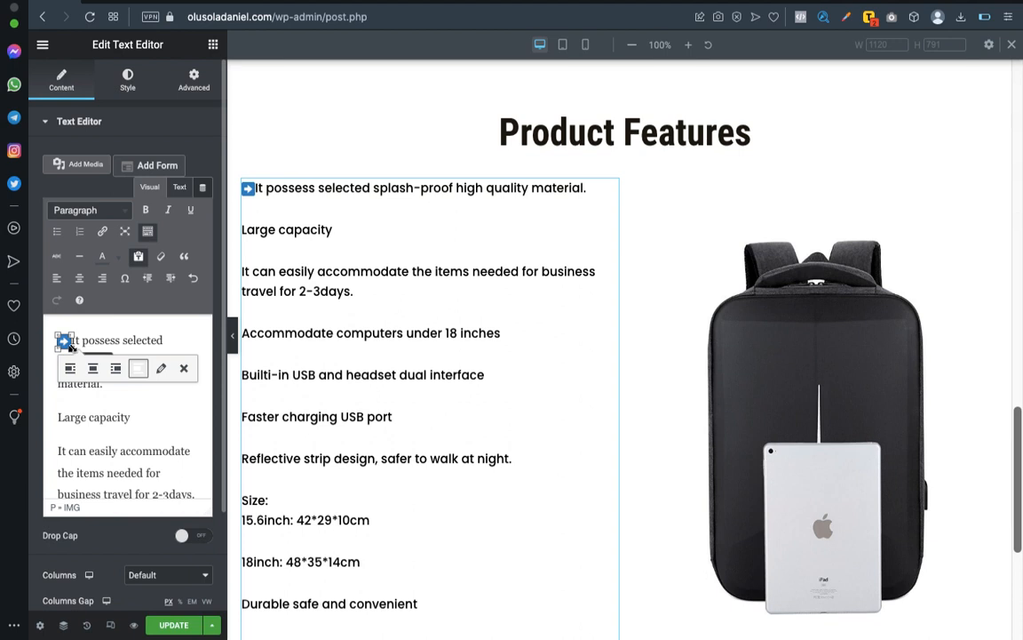
{"action": "left_click_drag", "start_coordinate": [71, 348], "coordinate": [71, 346]}
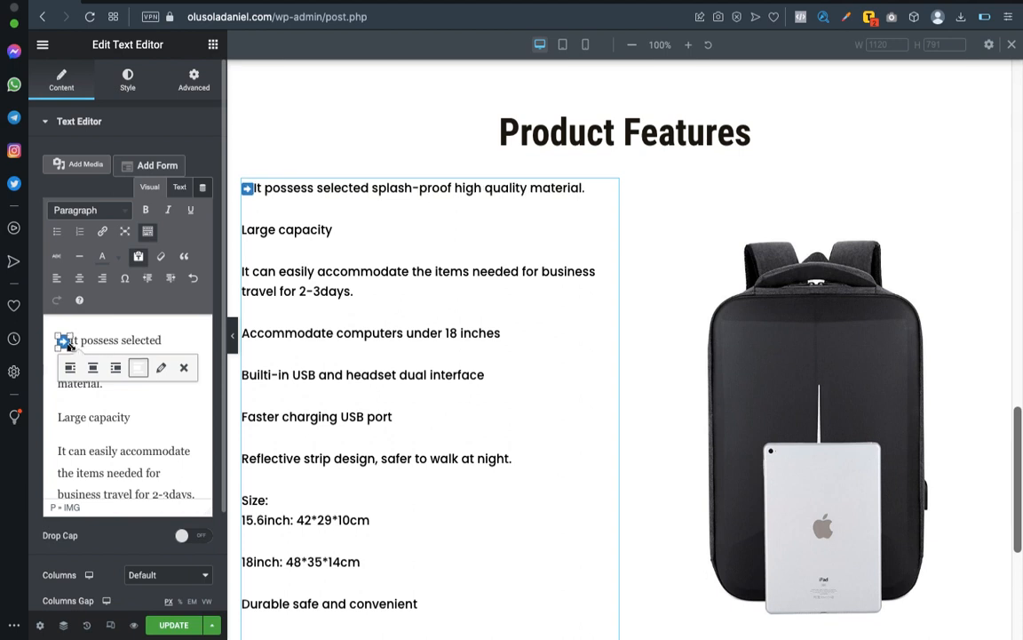
{"action": "left_click", "coordinate": [108, 334]}
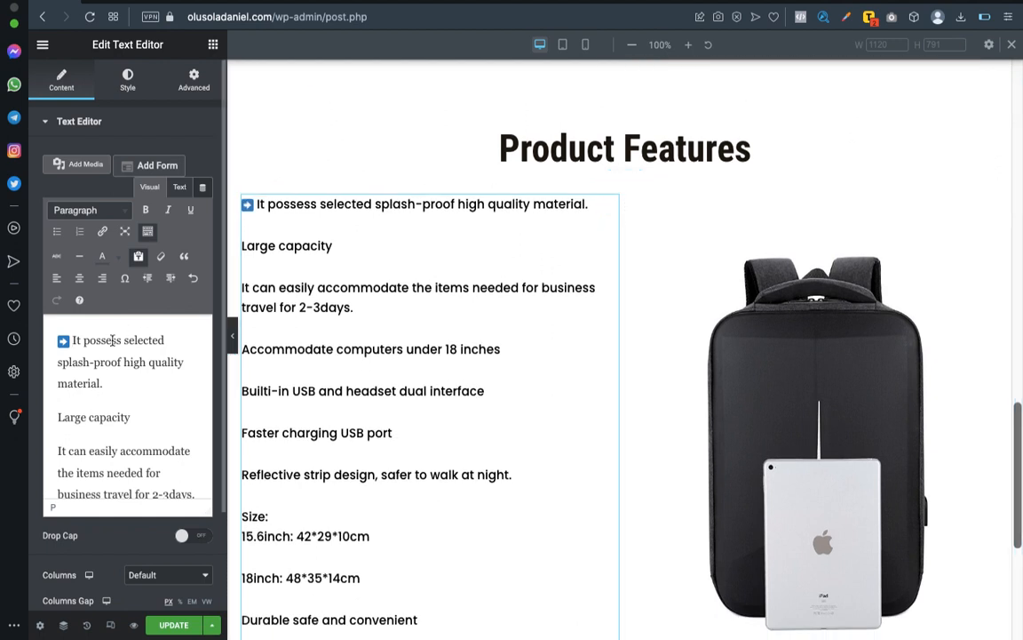
Try to copy the arrow image from the first feature line to the start of the "Large capacity" line.
{"action": "left_click", "coordinate": [68, 346]}
{"action": "left_click", "coordinate": [63, 343]}
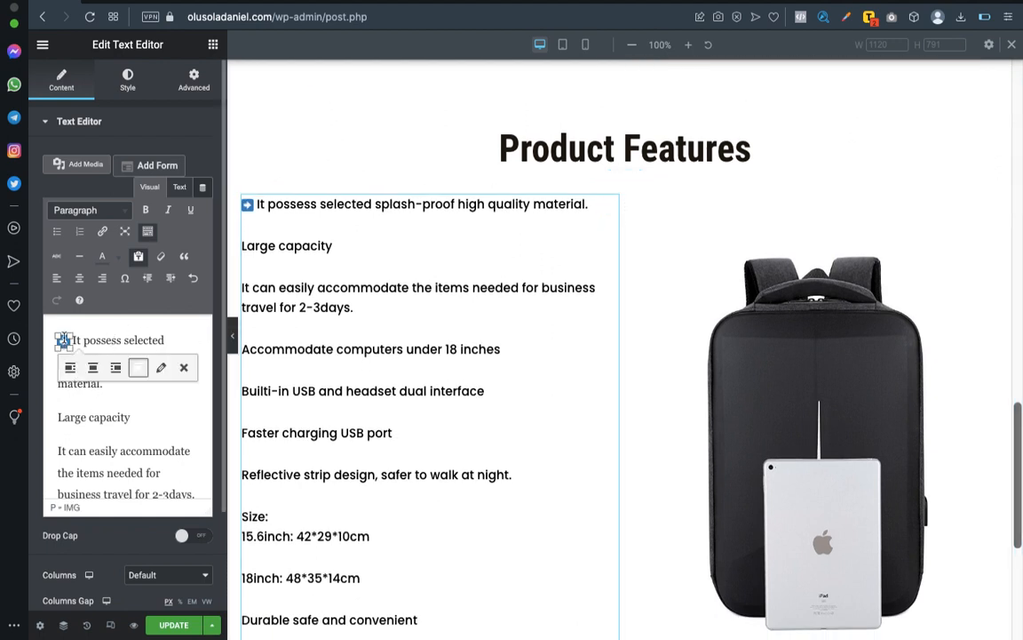
{"action": "left_click", "coordinate": [59, 417]}
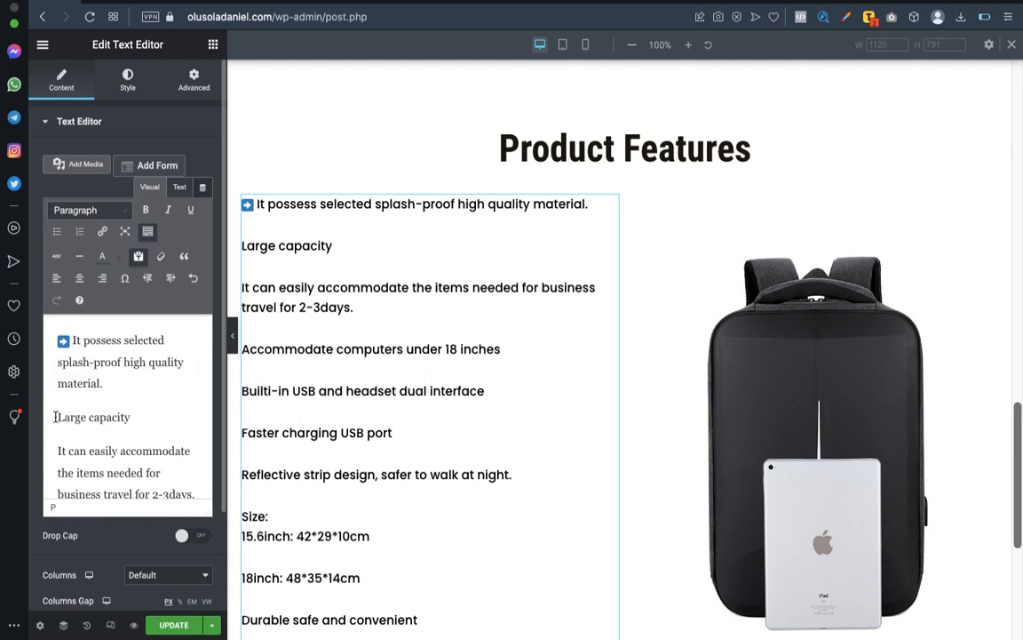
{"action": "left_click", "coordinate": [63, 342]}
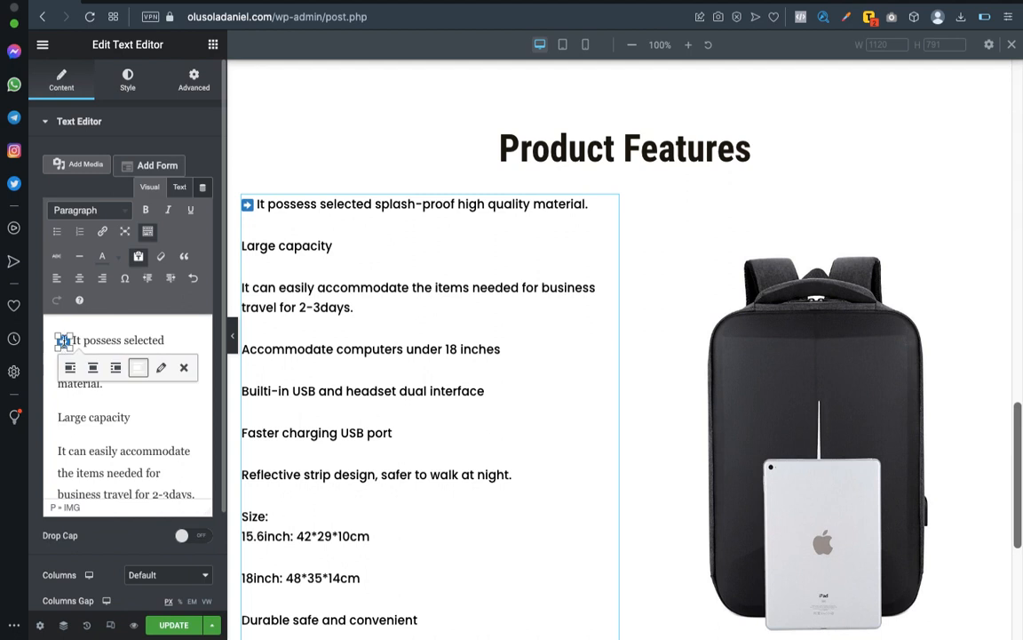
{"action": "left_click", "coordinate": [130, 342]}
{"action": "left_click_drag", "start_coordinate": [72, 341], "coordinate": [52, 343]}
{"action": "left_click", "coordinate": [57, 415]}
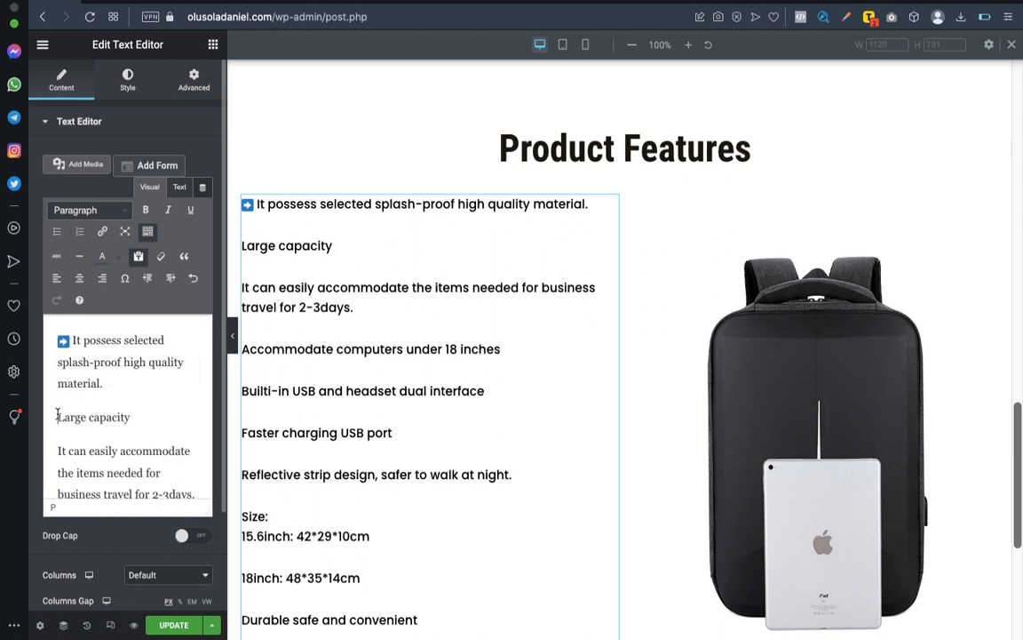
{"action": "right_click", "coordinate": [57, 415]}
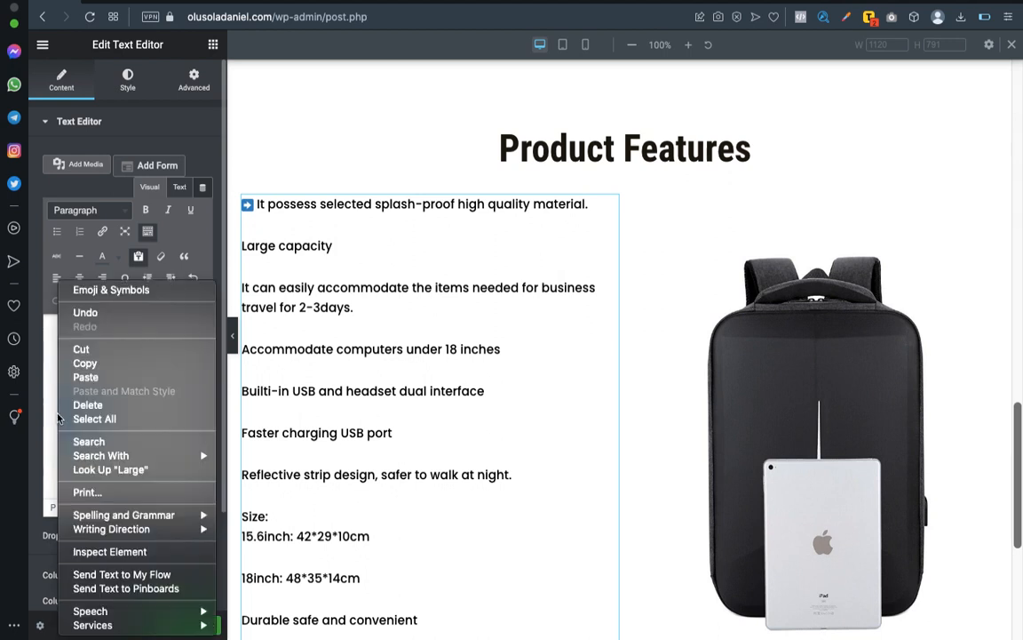
{"action": "left_click", "coordinate": [112, 388]}
{"action": "key", "text": "super+z"}
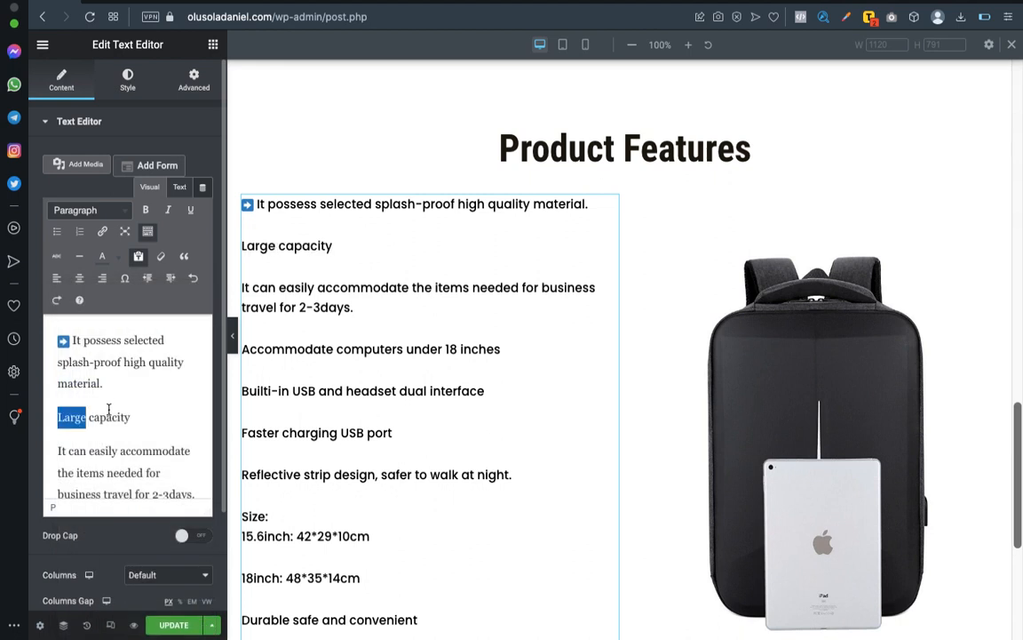
{"action": "left_click", "coordinate": [63, 341]}
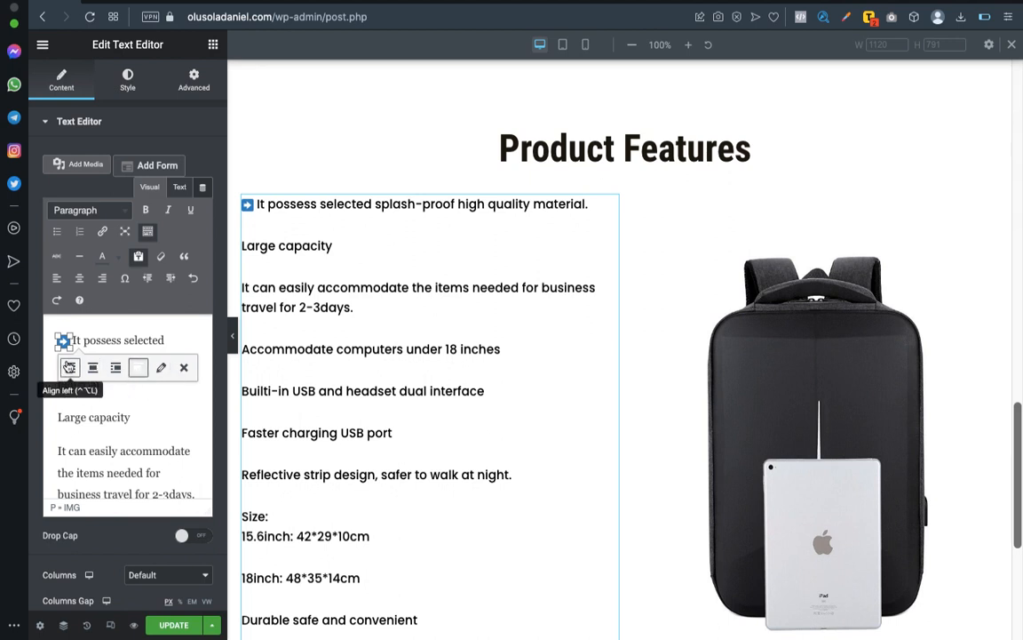
{"action": "left_click", "coordinate": [98, 411]}
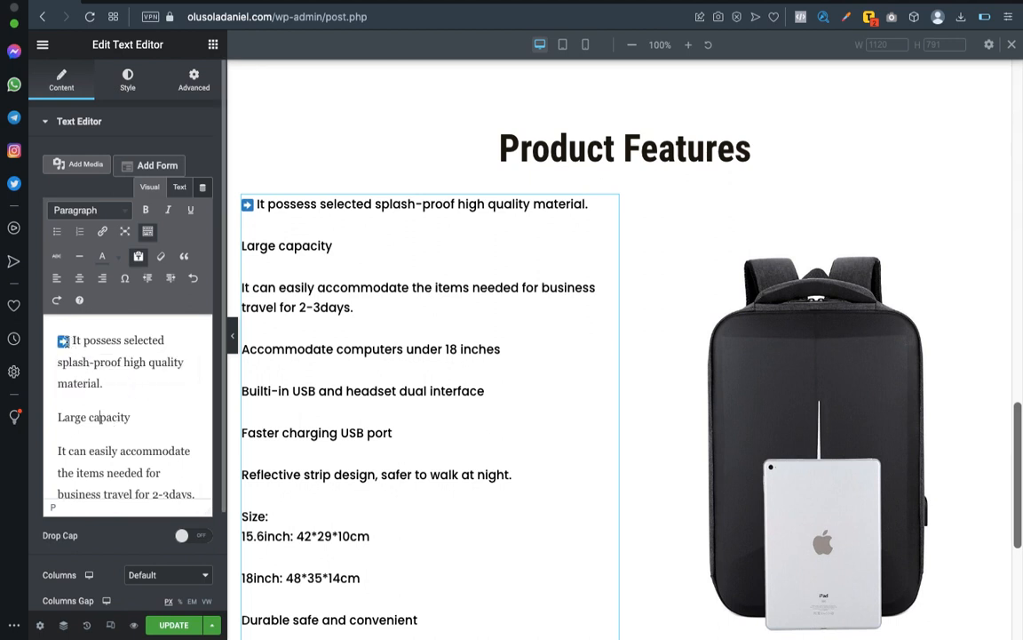
{"action": "left_click", "coordinate": [63, 340]}
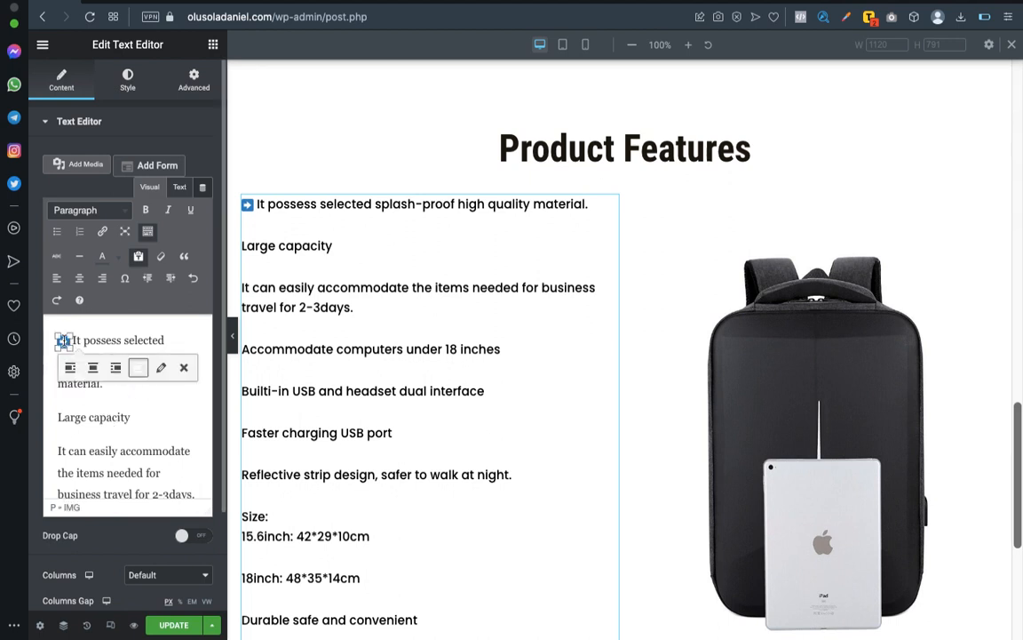
{"action": "left_click", "coordinate": [93, 413]}
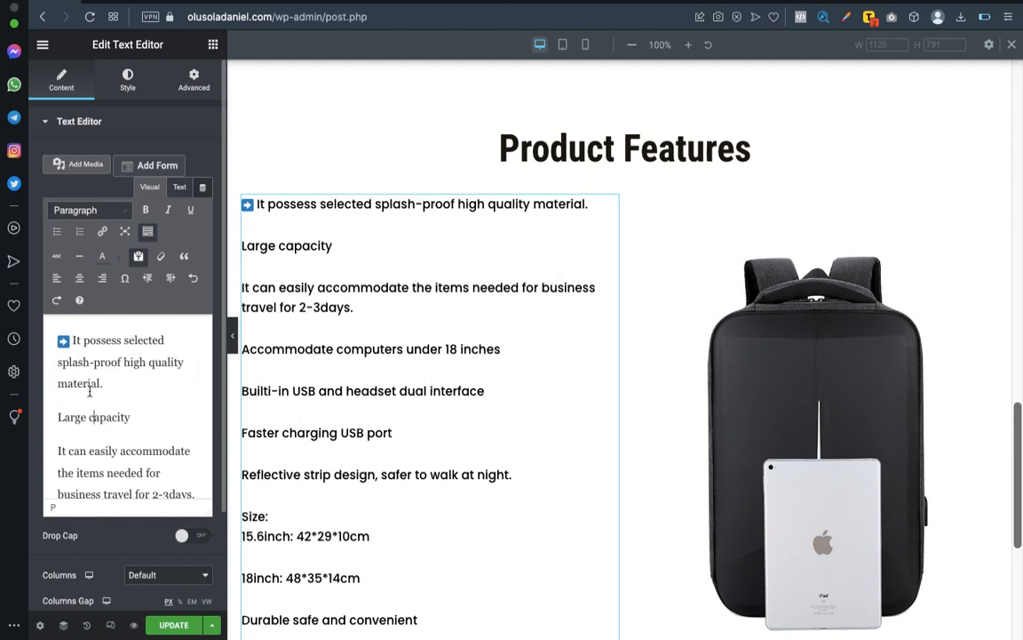
Turn off pasting as plain text in the features text editor.
{"action": "left_click", "coordinate": [63, 340]}
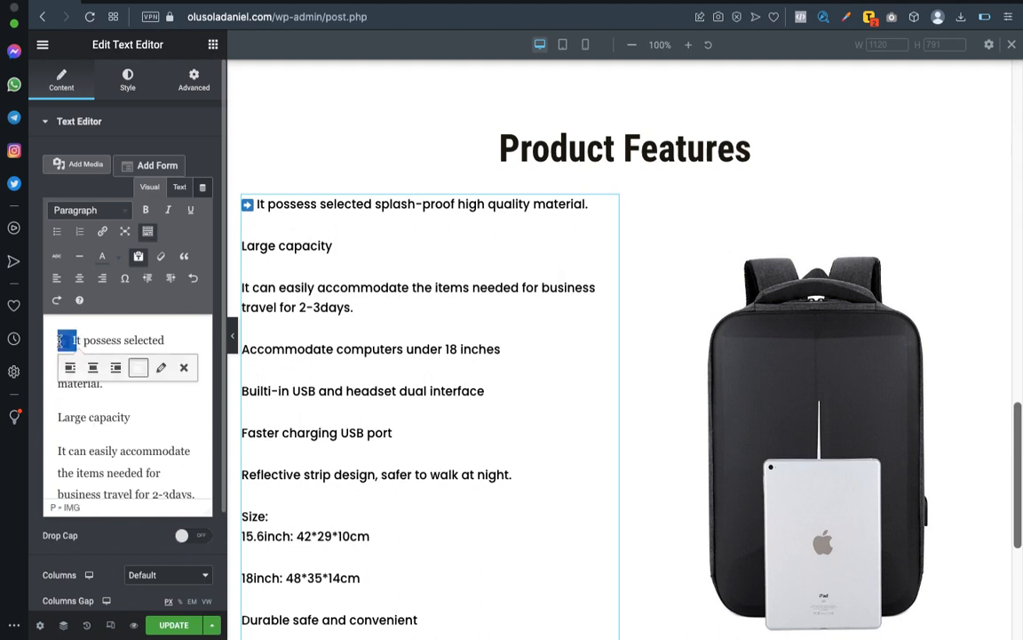
{"action": "left_click", "coordinate": [139, 257]}
{"action": "left_click", "coordinate": [141, 468]}
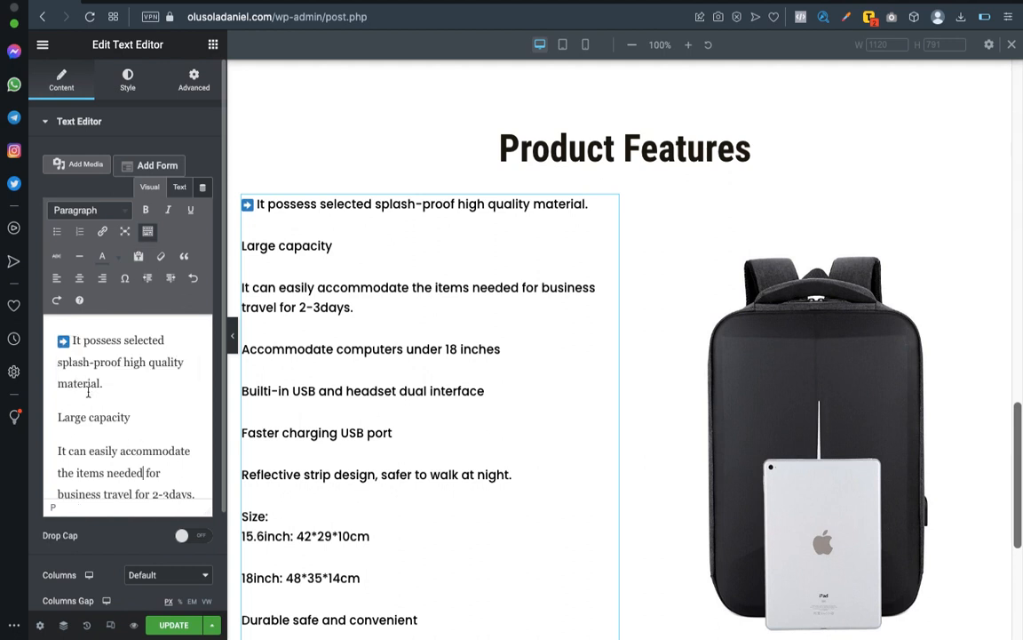
Copy the arrow image from the first feature line to the start of the "Large capacity" and "It can easily accommodate" lines.
{"action": "left_click", "coordinate": [63, 337]}
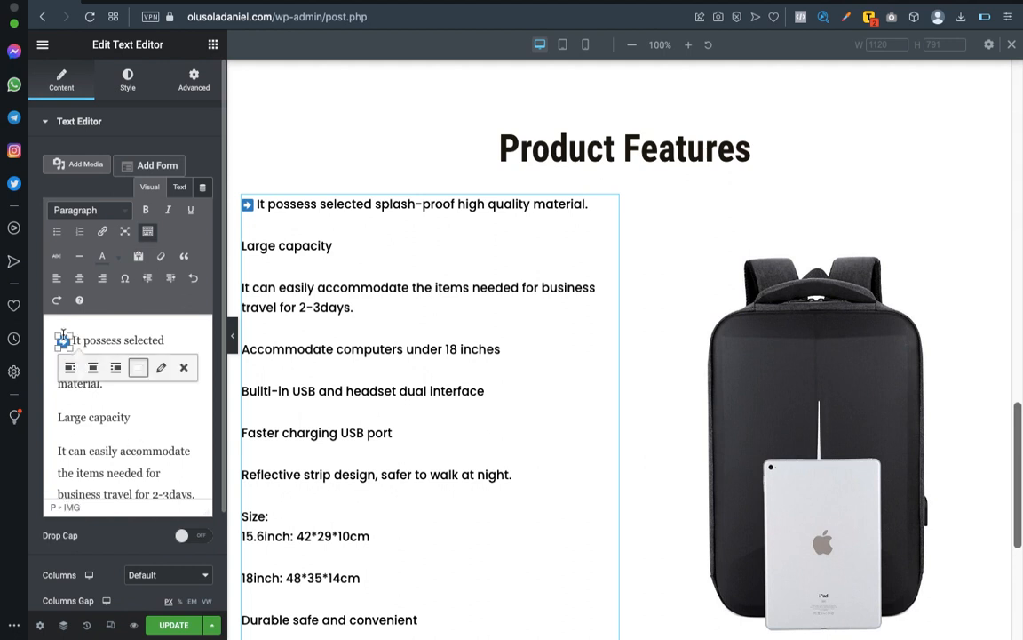
{"action": "left_click", "coordinate": [57, 417]}
{"action": "key", "text": "ctrl+v"}
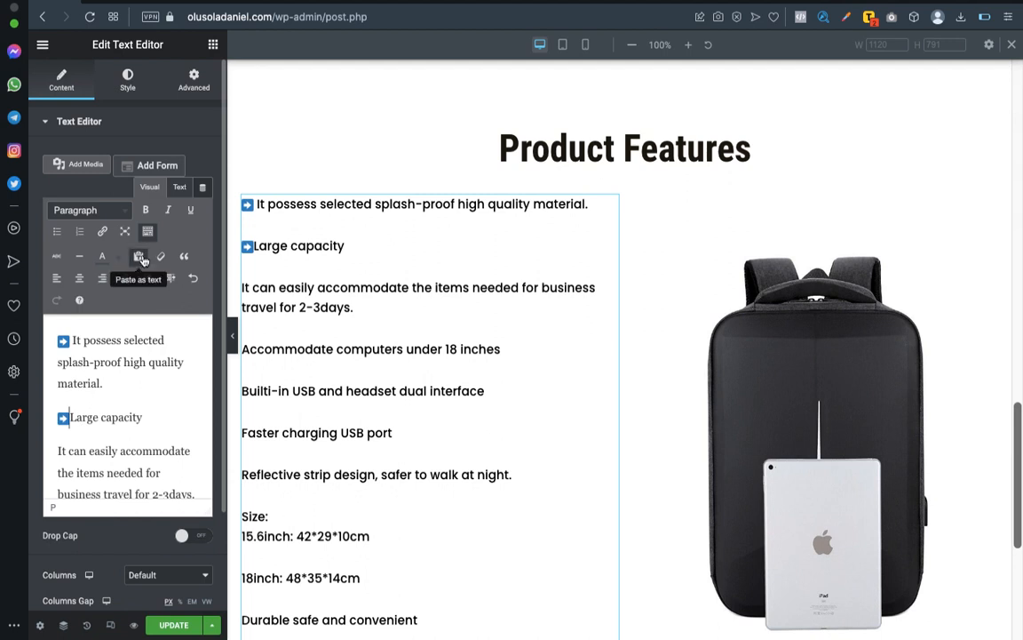
{"action": "left_click", "coordinate": [56, 452]}
{"action": "key", "text": "ctrl+v"}
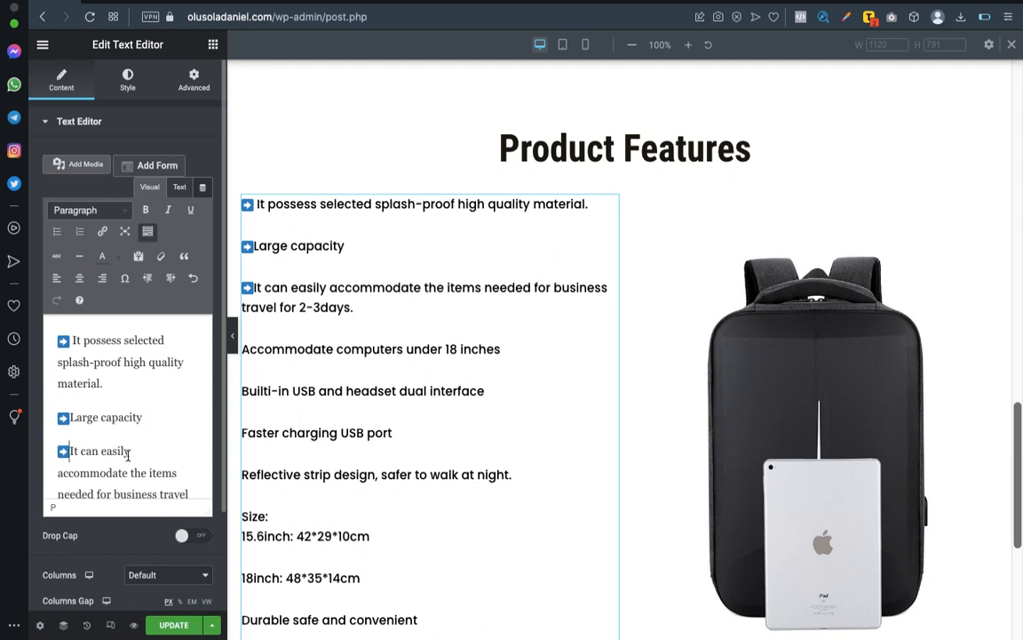
Paste the arrow image before the "Accommodate computers under 18 inches" and "Builti-in USB and headset dual interface" lines.
{"action": "scroll", "coordinate": [131, 455], "scroll_direction": "down", "scroll_amount": 3}
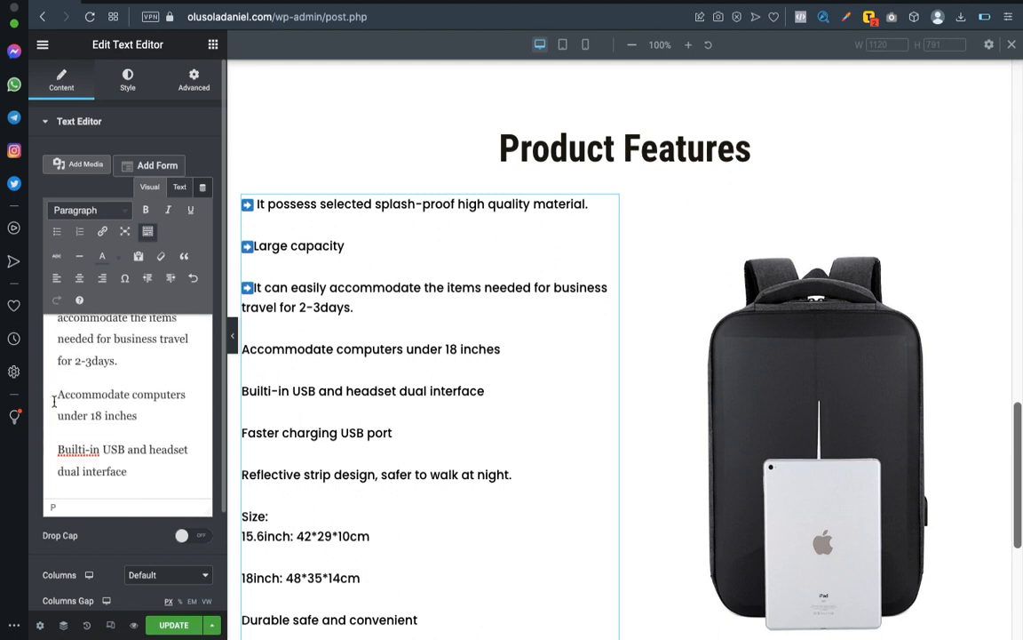
{"action": "scroll", "coordinate": [82, 405], "scroll_direction": "up", "scroll_amount": 2}
{"action": "scroll", "coordinate": [82, 404], "scroll_direction": "down", "scroll_amount": 1}
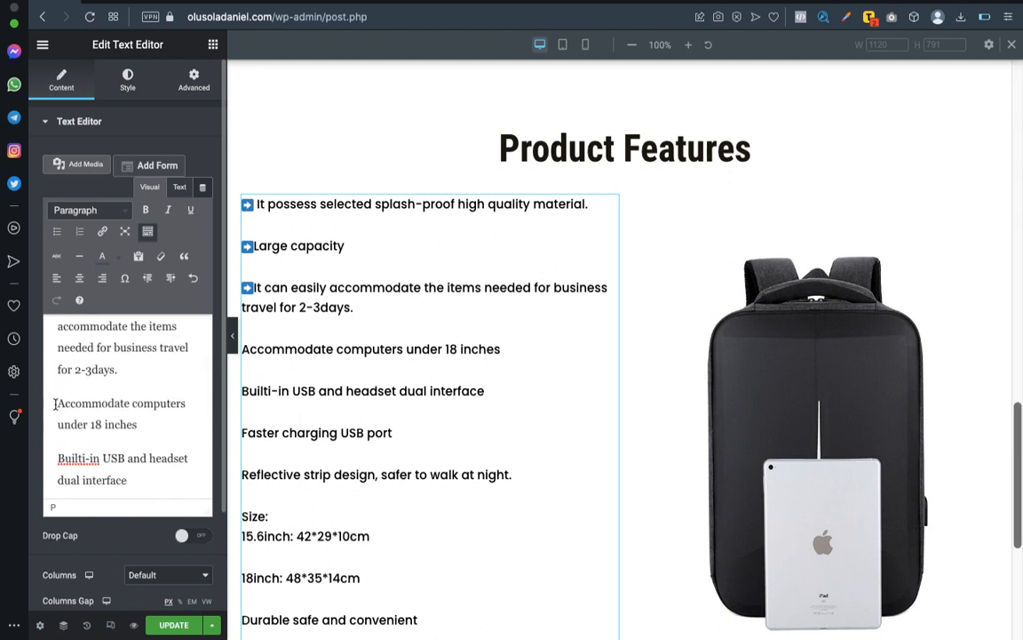
{"action": "left_click", "coordinate": [56, 404]}
{"action": "type", "text": "➡"}
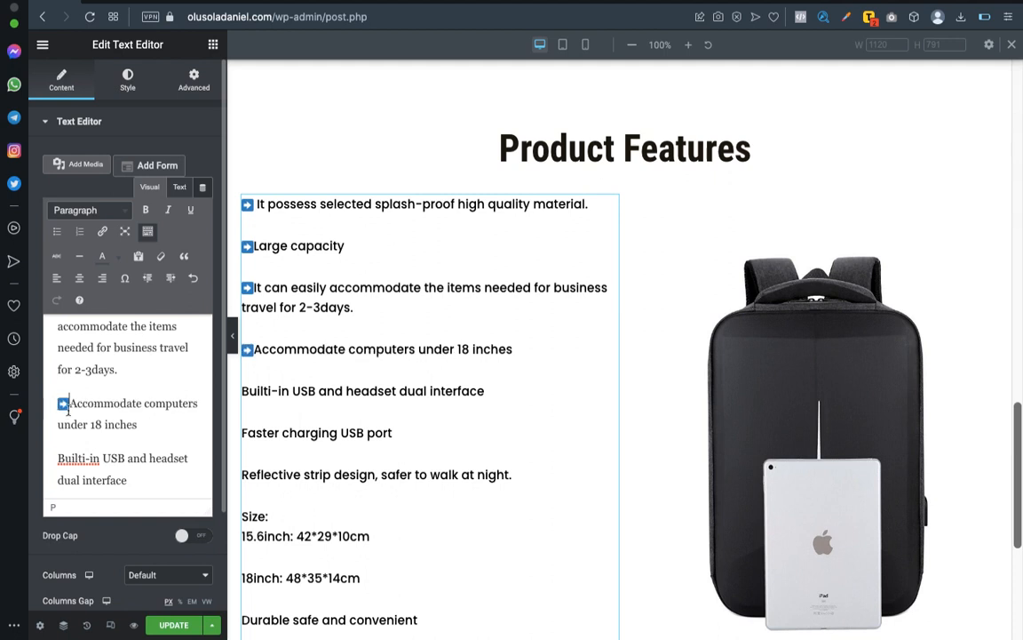
{"action": "left_click", "coordinate": [58, 459]}
{"action": "key", "text": "ctrl+v"}
Paste the arrow image before the "Faster charging USB port" and "Reflective strip design" feature lines.
{"action": "scroll", "coordinate": [109, 382], "scroll_direction": "down", "scroll_amount": 2}
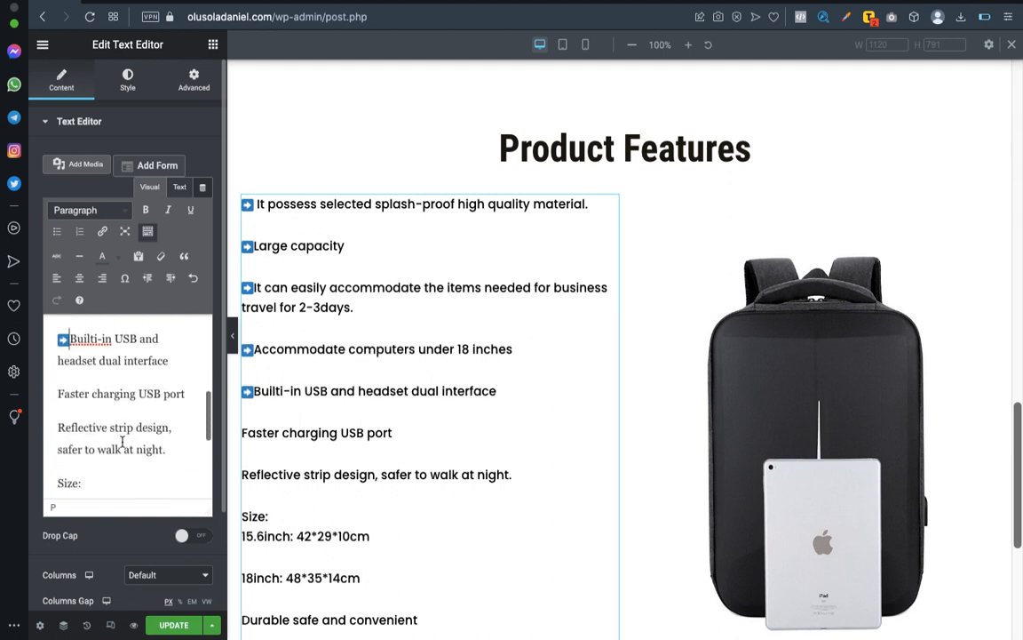
{"action": "left_click", "coordinate": [57, 394]}
{"action": "type", "text": "➡"}
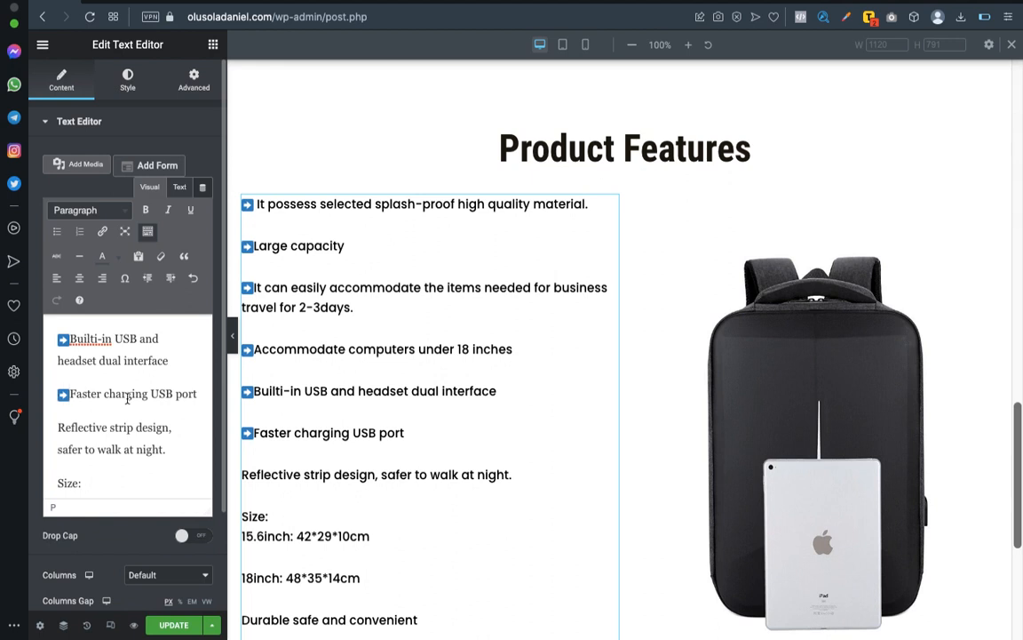
{"action": "scroll", "coordinate": [127, 398], "scroll_direction": "down", "scroll_amount": 1}
{"action": "left_click", "coordinate": [56, 404]}
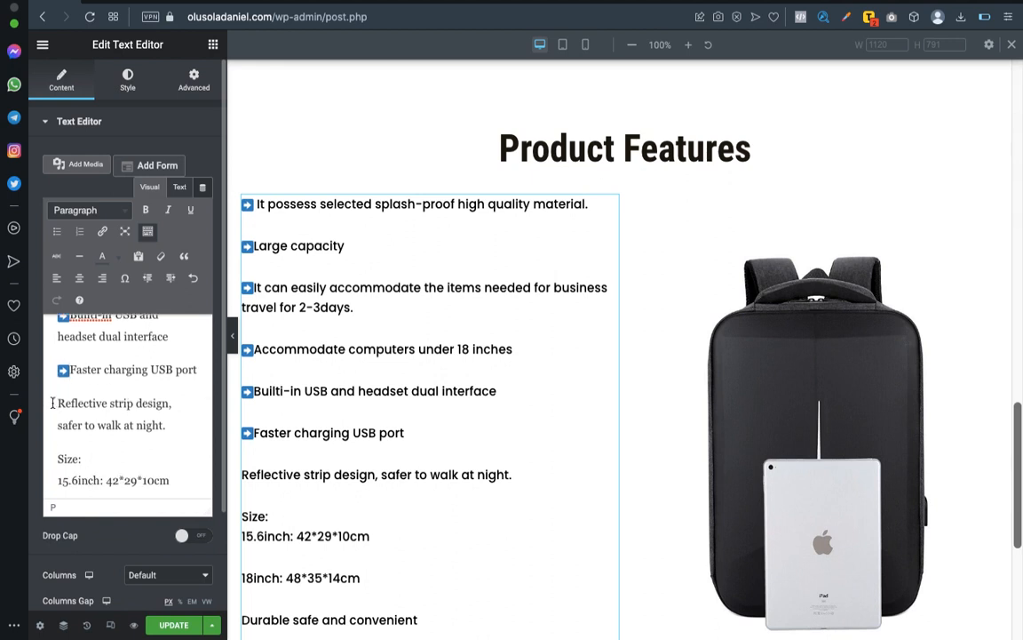
{"action": "key", "text": "ctrl+v"}
Paste the arrow image before the "Size:" line.
{"action": "scroll", "coordinate": [53, 407], "scroll_direction": "down", "scroll_amount": 1}
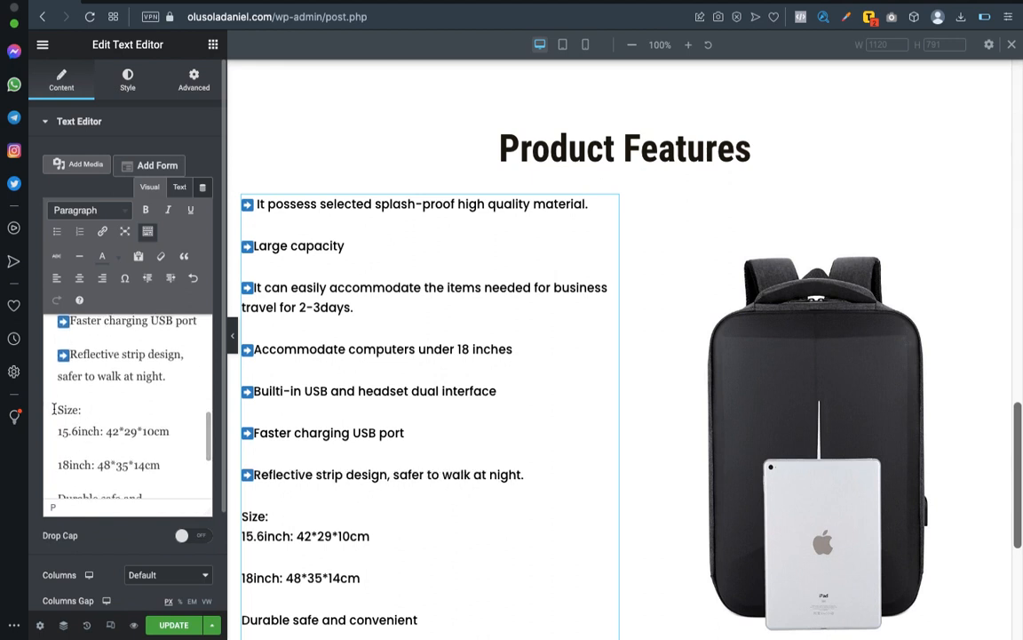
{"action": "scroll", "coordinate": [94, 417], "scroll_direction": "down", "scroll_amount": 1}
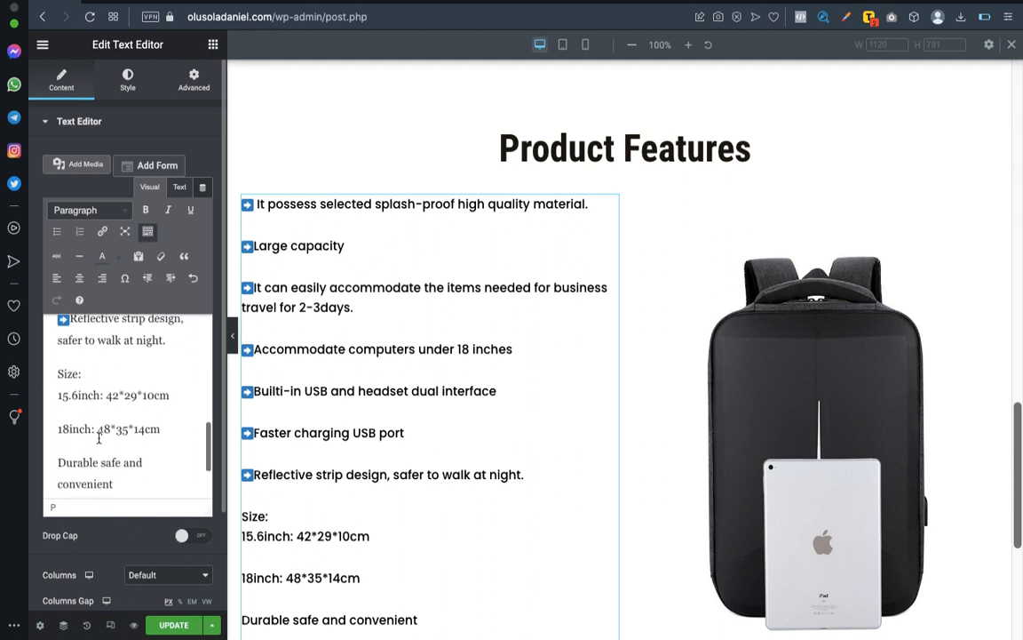
{"action": "type", "text": "➡"}
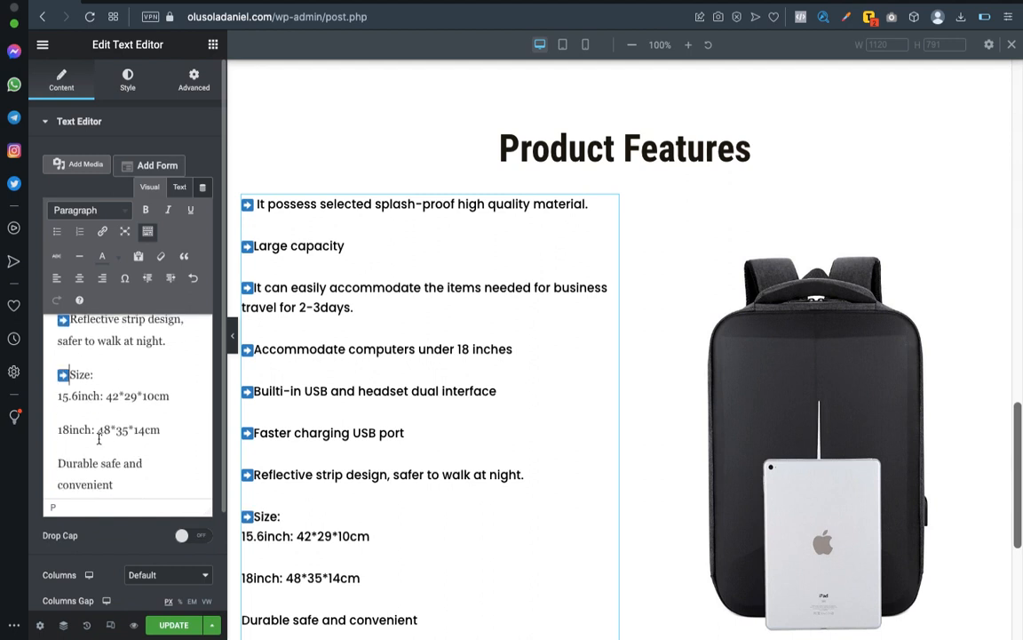
{"action": "key", "text": "BackSpace"}
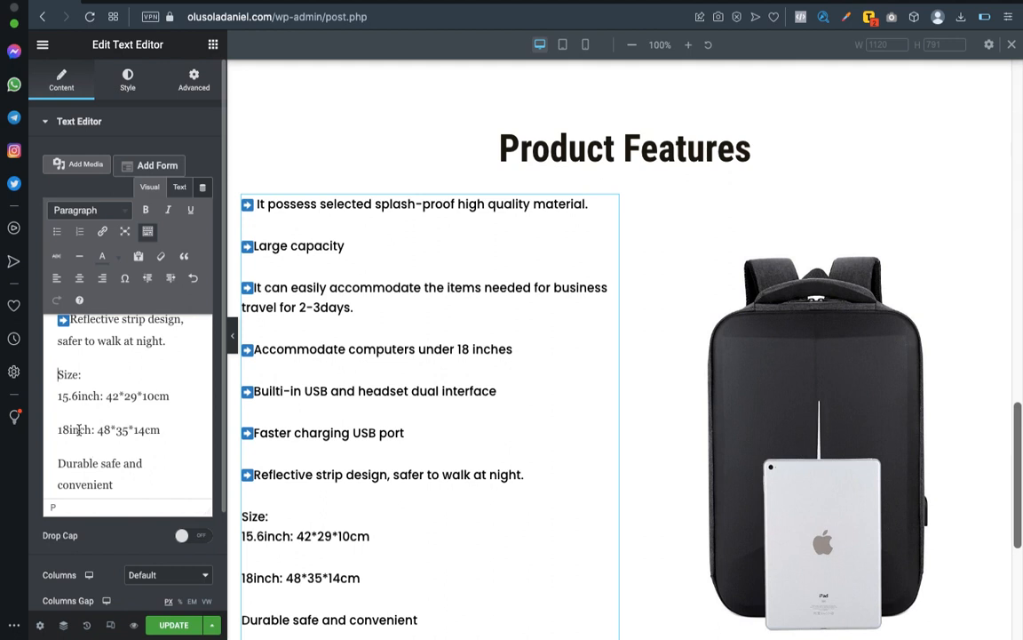
{"action": "type", "text": "➡"}
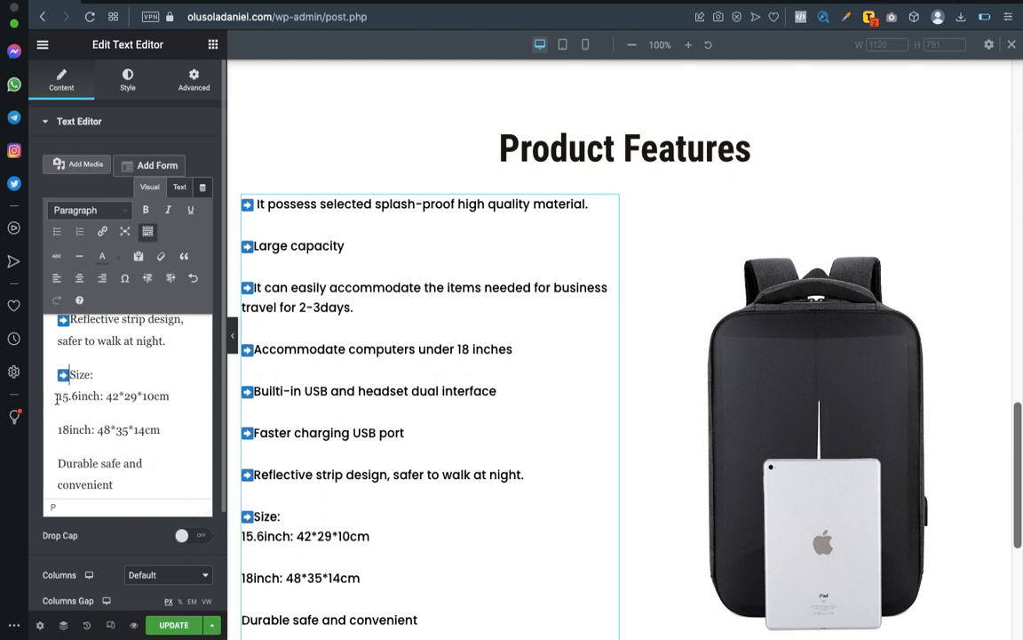
Join the size lines into one feature reading "Size: 15.6inch: 42*29*10cm, 18inch: 48*35*14cm".
{"action": "left_click", "coordinate": [56, 399]}
{"action": "key", "text": "BackSpace"}
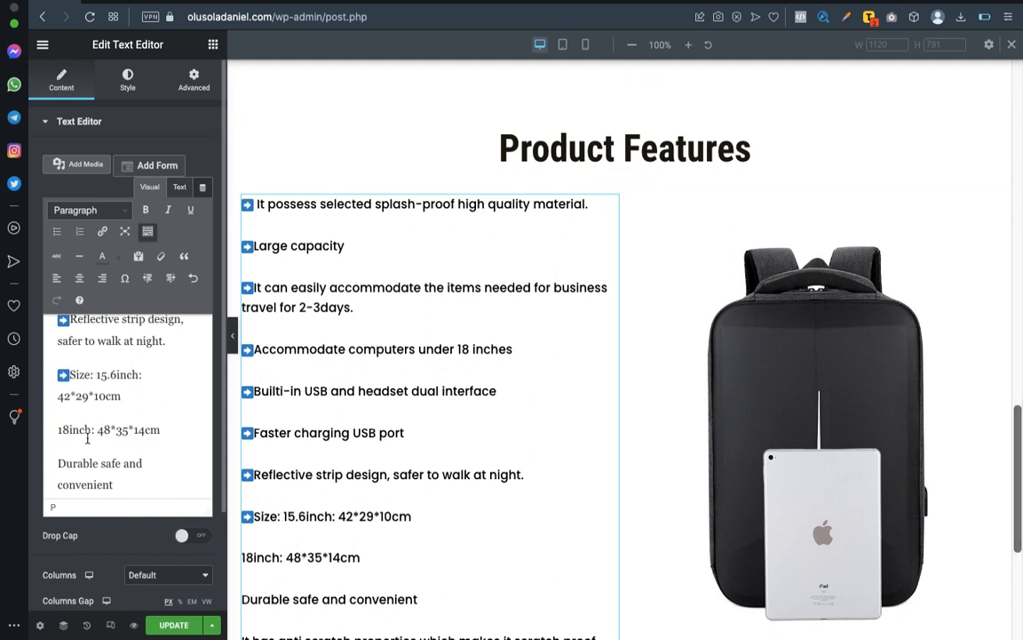
{"action": "left_click", "coordinate": [57, 430]}
{"action": "key", "text": "BackSpace"}
{"action": "key", "text": "BackSpace"}
{"action": "key", "text": "BackSpace"}
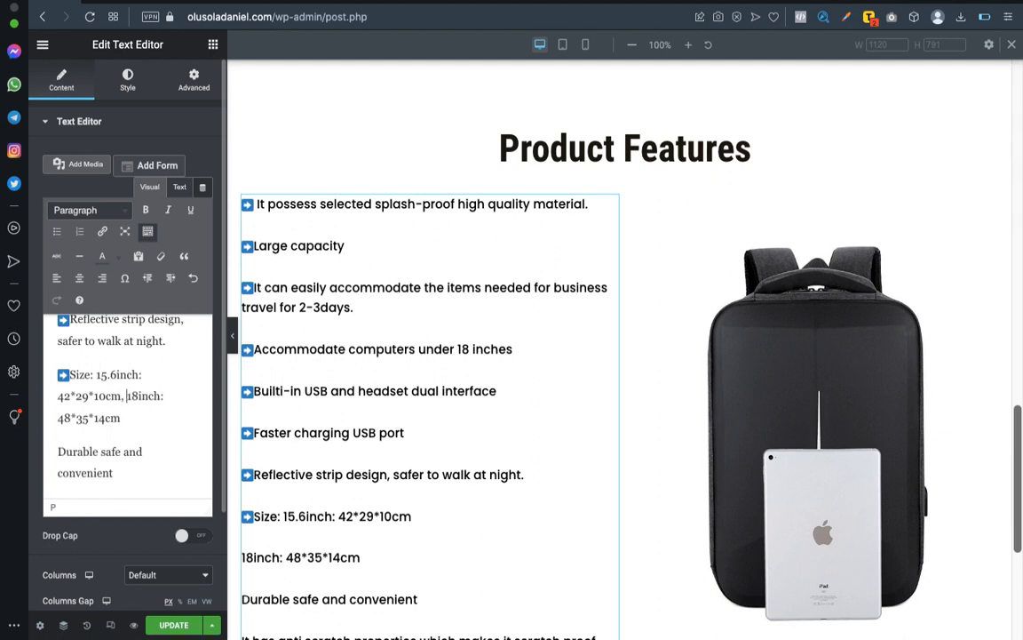
{"action": "mouse_move", "coordinate": [855, 7]}
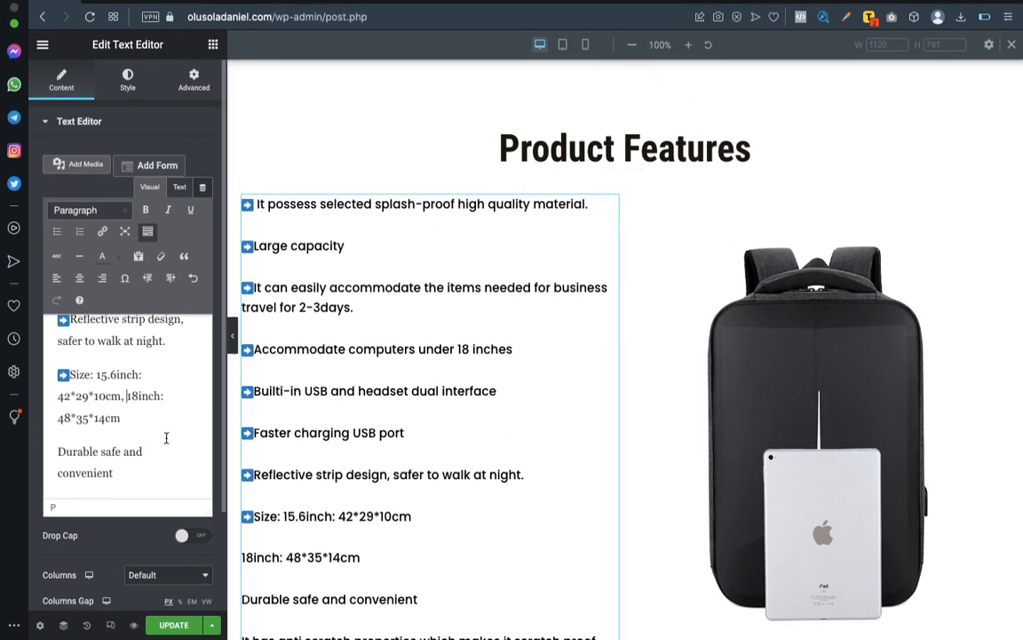
Paste the arrow image before the "Durable safe and convenient" and "It has anti scratch properties" lines.
{"action": "scroll", "coordinate": [92, 462], "scroll_direction": "down", "scroll_amount": 2}
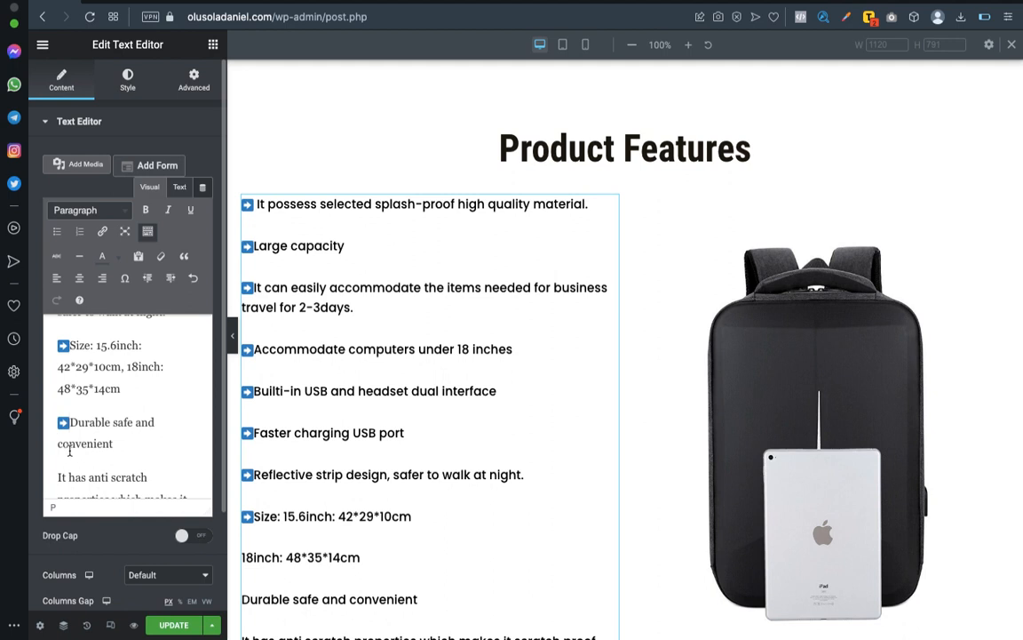
{"action": "scroll", "coordinate": [70, 451], "scroll_direction": "down", "scroll_amount": 2}
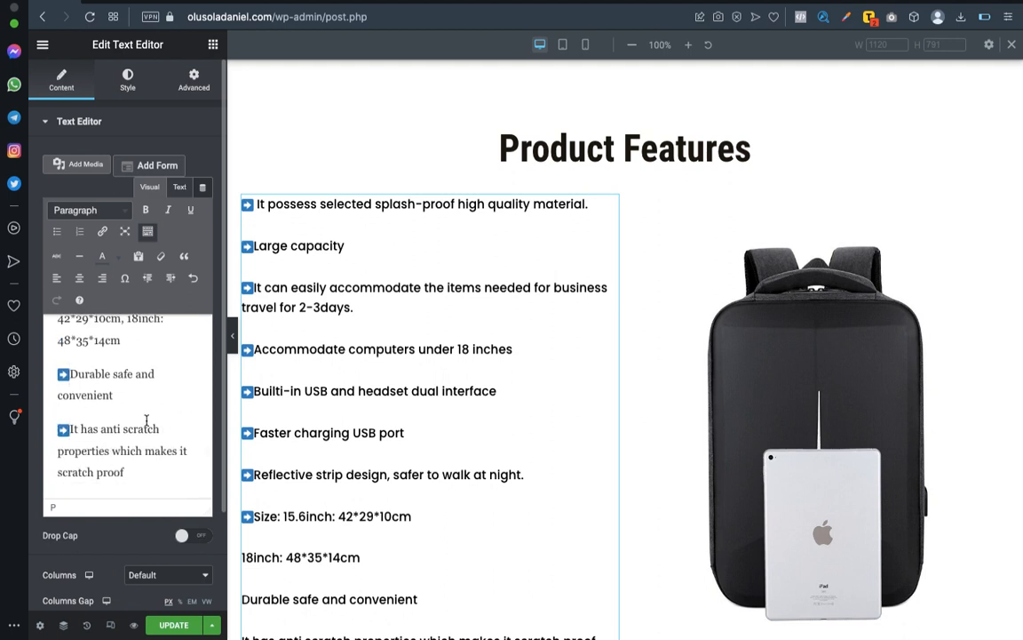
{"action": "scroll", "coordinate": [173, 402], "scroll_direction": "up", "scroll_amount": 3}
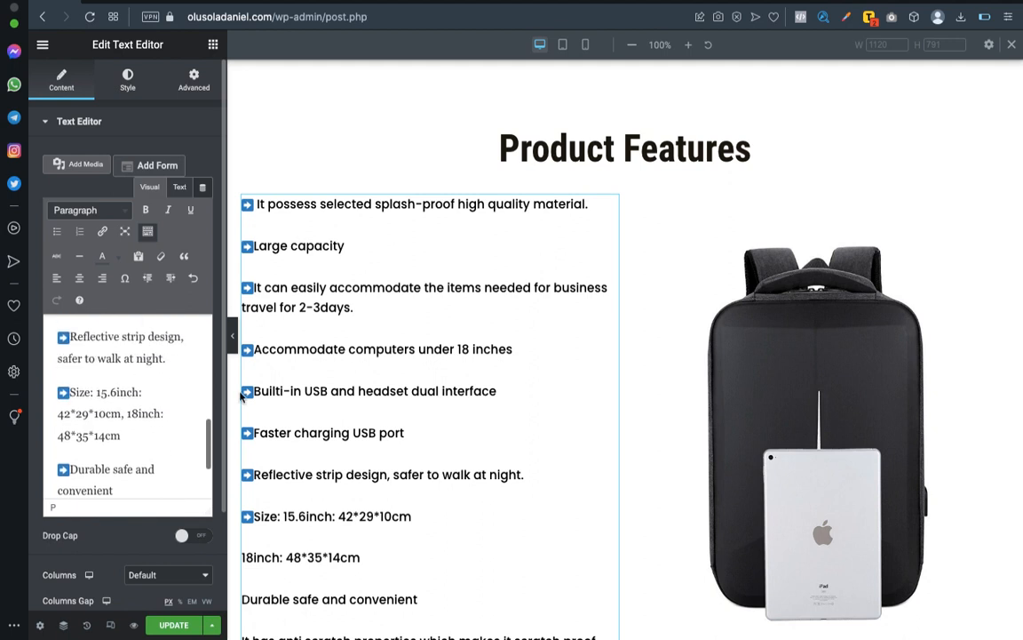
Check the arrow-bulleted feature list down to its last line, and collapse the editing panel to view the section wider.
{"action": "scroll", "coordinate": [533, 356], "scroll_direction": "down", "scroll_amount": 3}
{"action": "scroll", "coordinate": [500, 397], "scroll_direction": "down", "scroll_amount": 5}
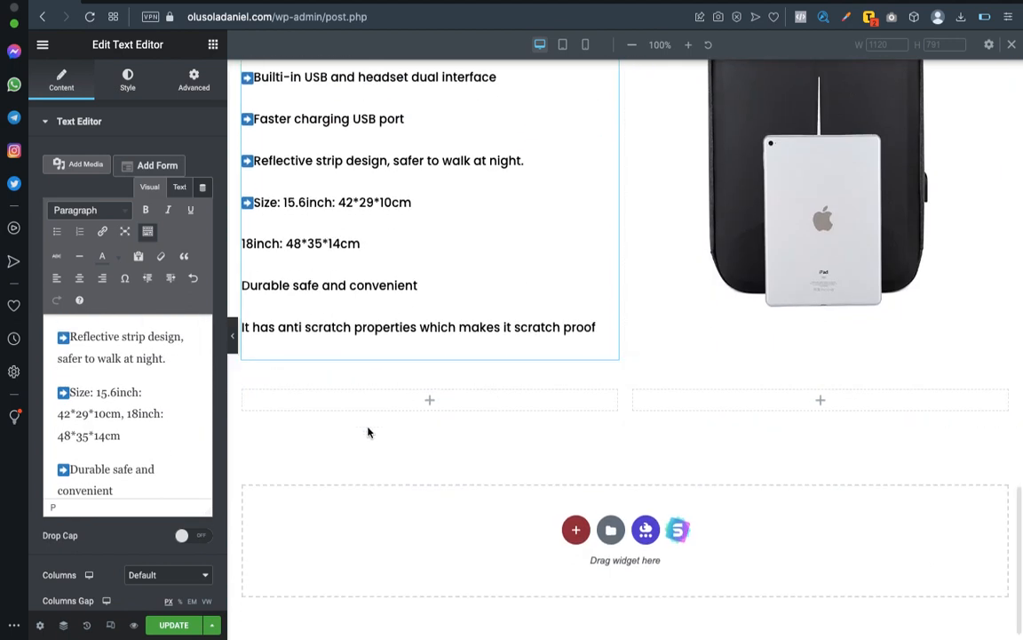
{"action": "scroll", "coordinate": [96, 404], "scroll_direction": "down", "scroll_amount": 3}
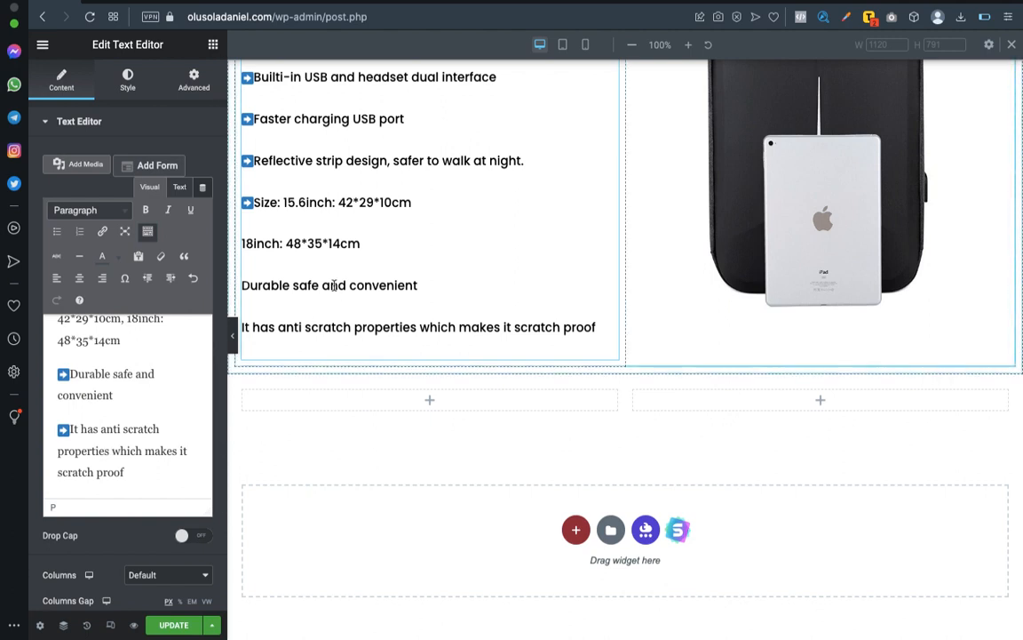
{"action": "left_click", "coordinate": [234, 338]}
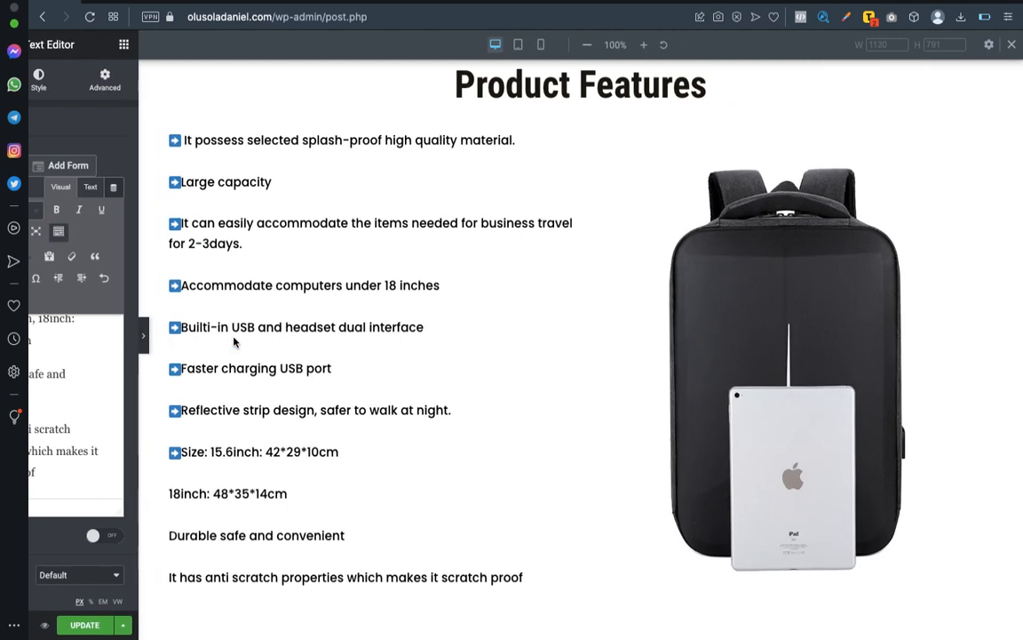
Expand the editing panel and collapse it again to examine the full arrow-bulleted list under Product Features.
{"action": "left_click", "coordinate": [35, 337]}
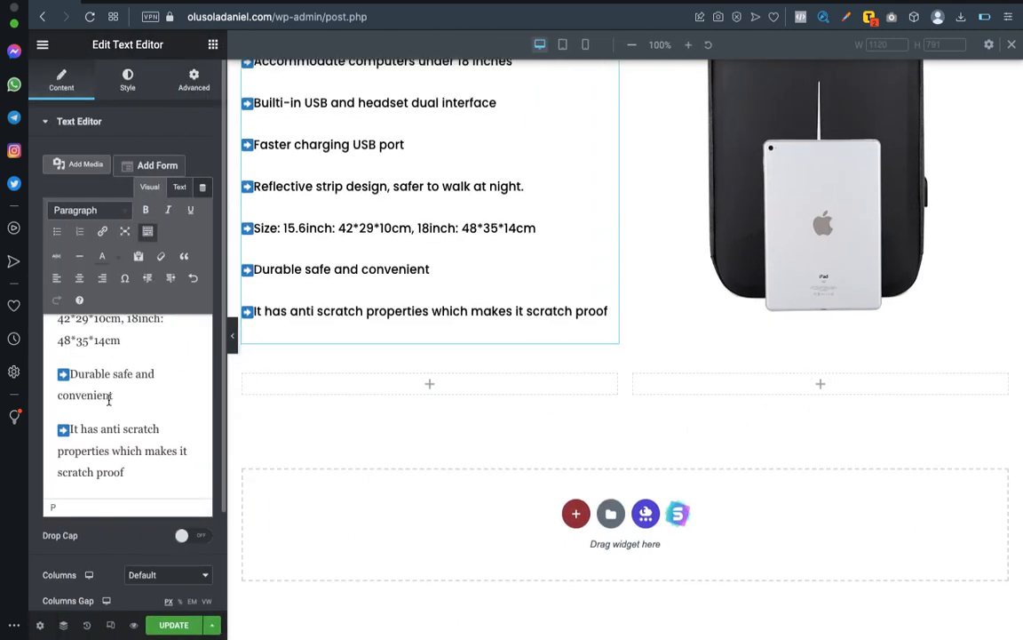
{"action": "scroll", "coordinate": [237, 346], "scroll_direction": "up", "scroll_amount": 3}
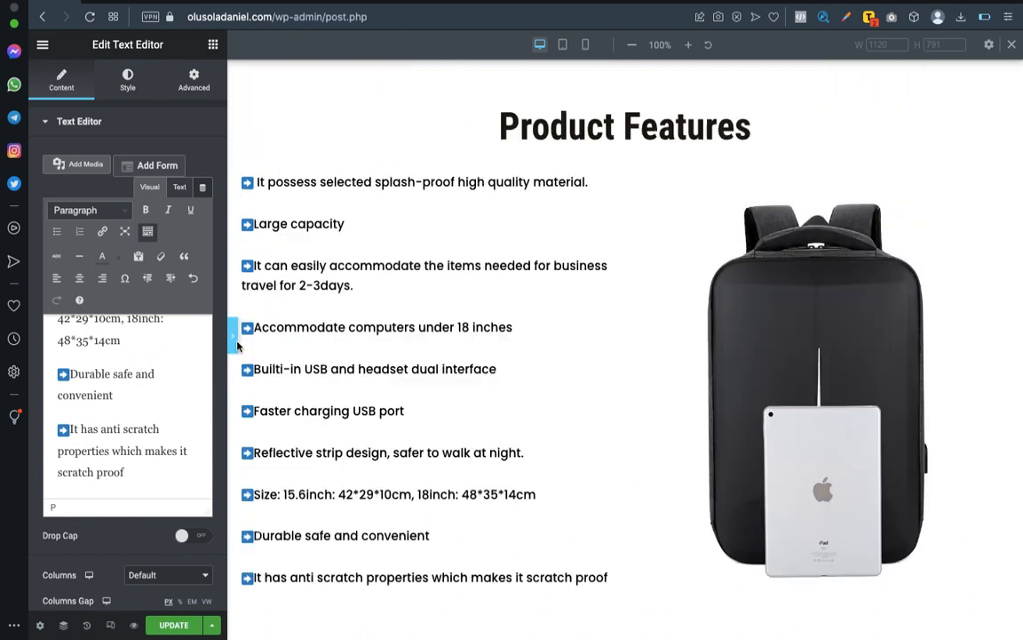
{"action": "left_click", "coordinate": [235, 338]}
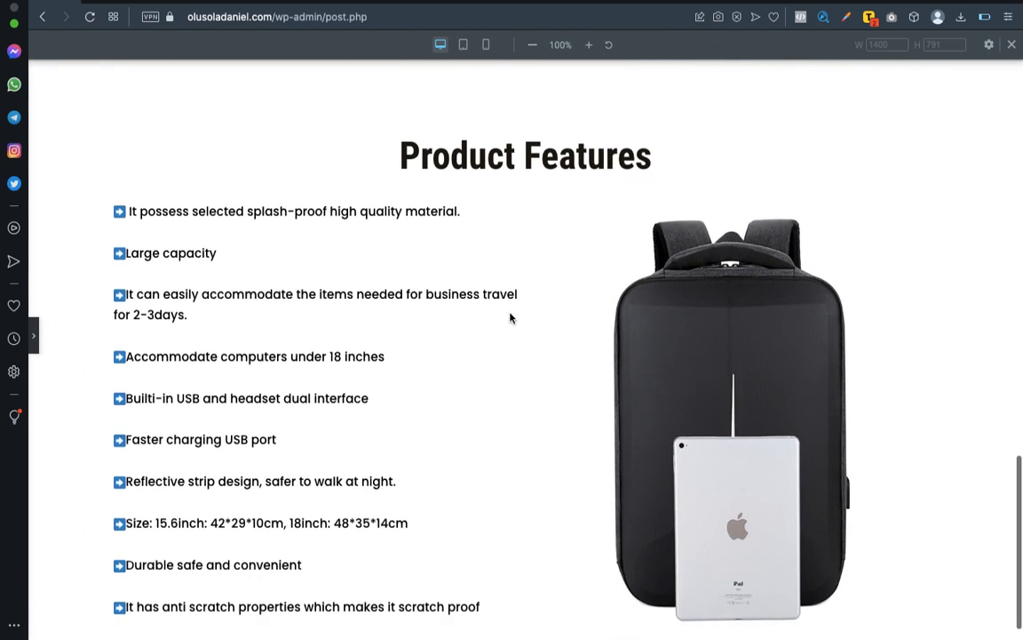
{"action": "scroll", "coordinate": [512, 318], "scroll_direction": "down", "scroll_amount": 1}
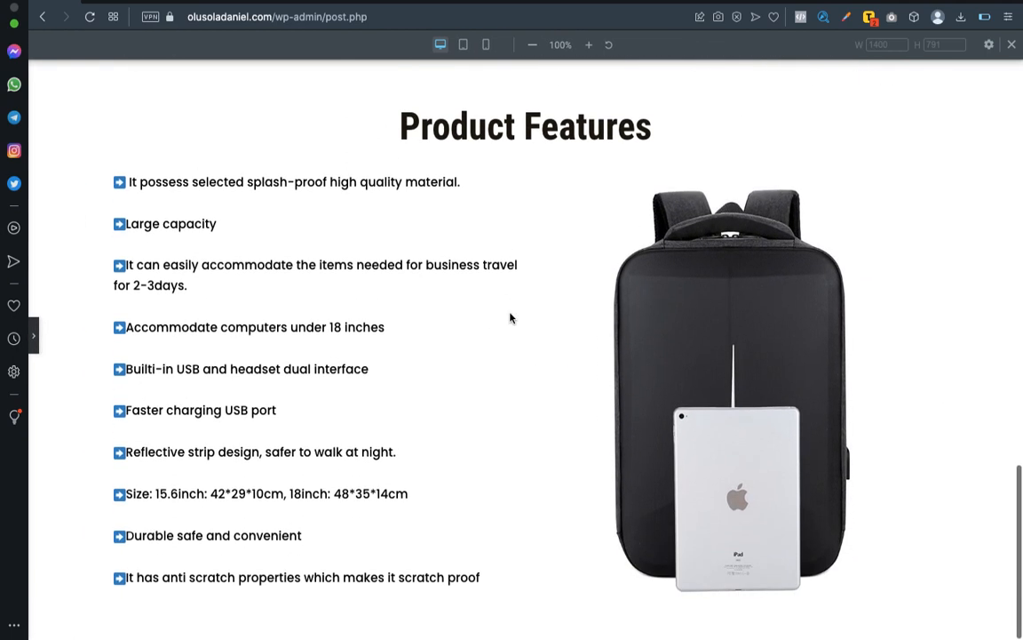
Insert a space after the arrow on each feature line from the last one up to "Accommodate computers under 18 inches".
{"action": "left_click", "coordinate": [33, 337]}
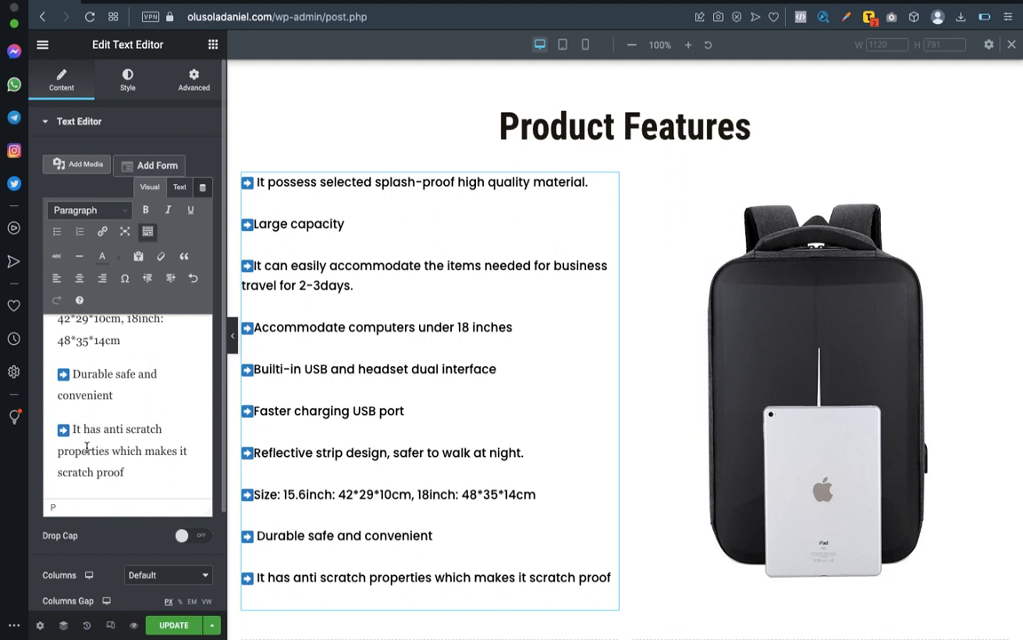
{"action": "scroll", "coordinate": [86, 447], "scroll_direction": "up", "scroll_amount": 3}
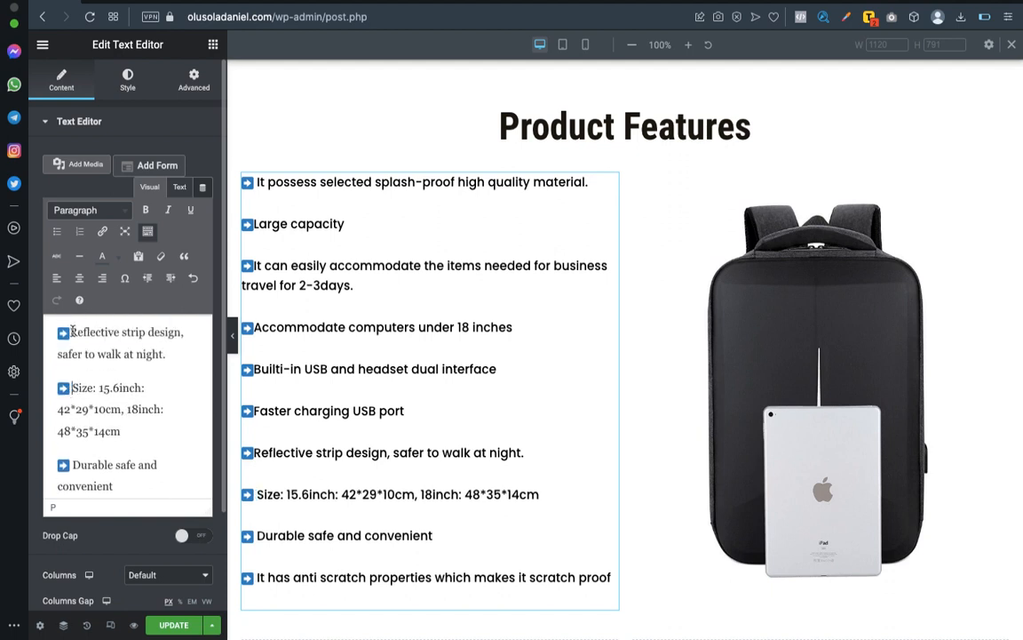
{"action": "scroll", "coordinate": [92, 362], "scroll_direction": "up", "scroll_amount": 3}
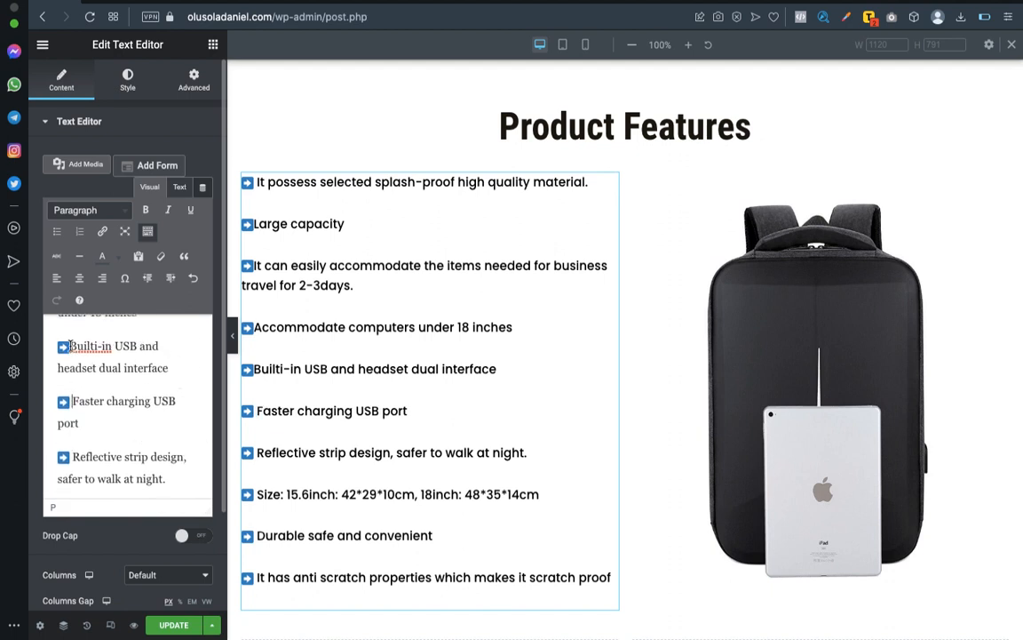
{"action": "scroll", "coordinate": [86, 369], "scroll_direction": "up", "scroll_amount": 3}
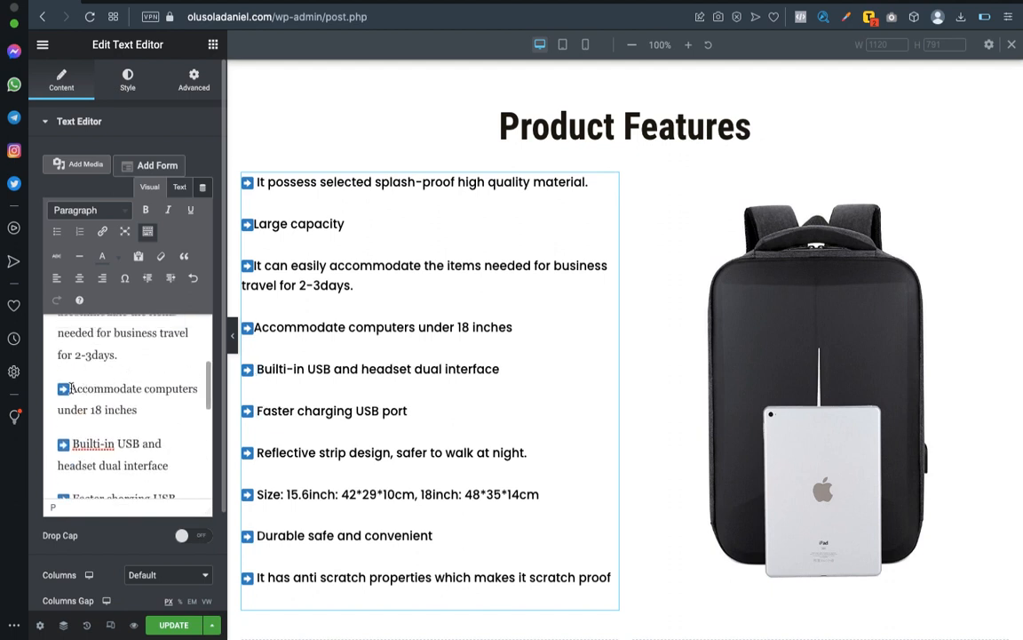
{"action": "left_click", "coordinate": [71, 388]}
Insert a space after the arrow on the "It can easily accommodate the items" and "Large capacity" lines, keeping their arrows.
{"action": "scroll", "coordinate": [83, 400], "scroll_direction": "up", "scroll_amount": 3}
{"action": "left_click", "coordinate": [65, 374]}
{"action": "key", "text": "BackSpace"}
{"action": "key", "text": "ctrl+z"}
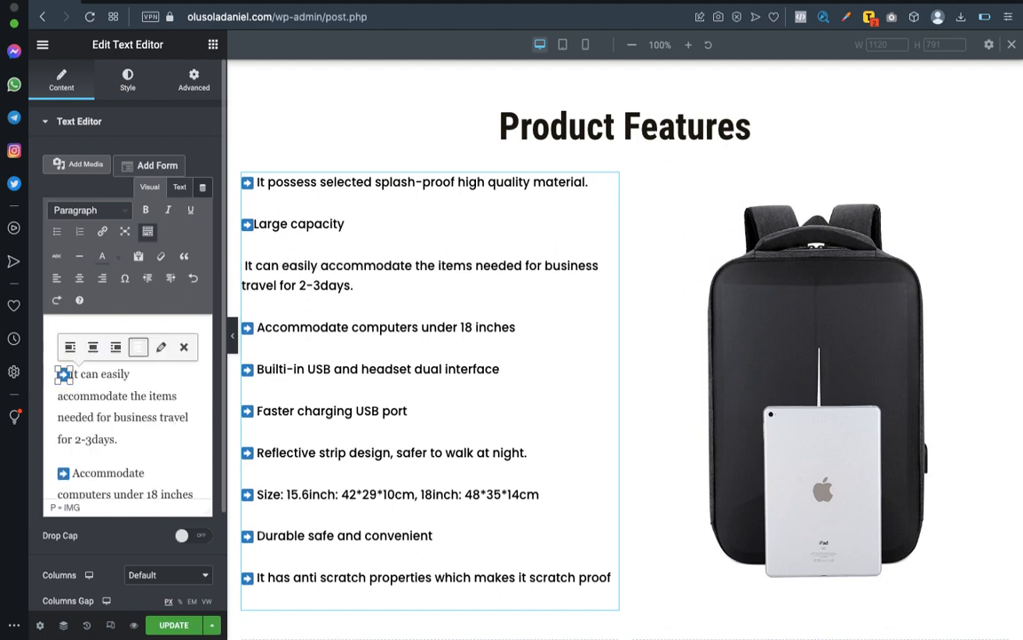
{"action": "left_click", "coordinate": [75, 425]}
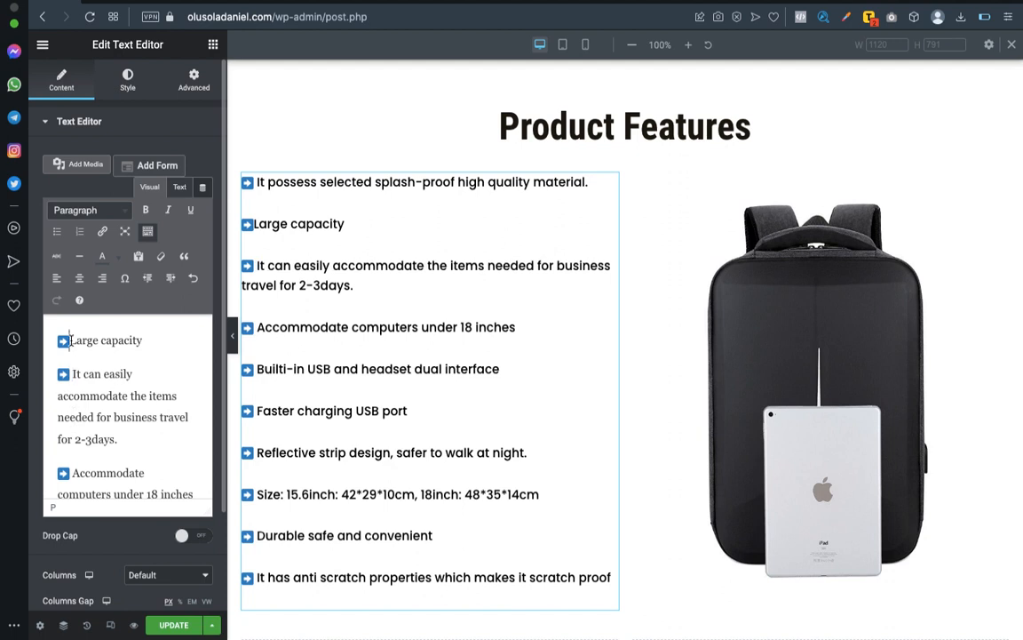
{"action": "scroll", "coordinate": [124, 338], "scroll_direction": "up", "scroll_amount": 2}
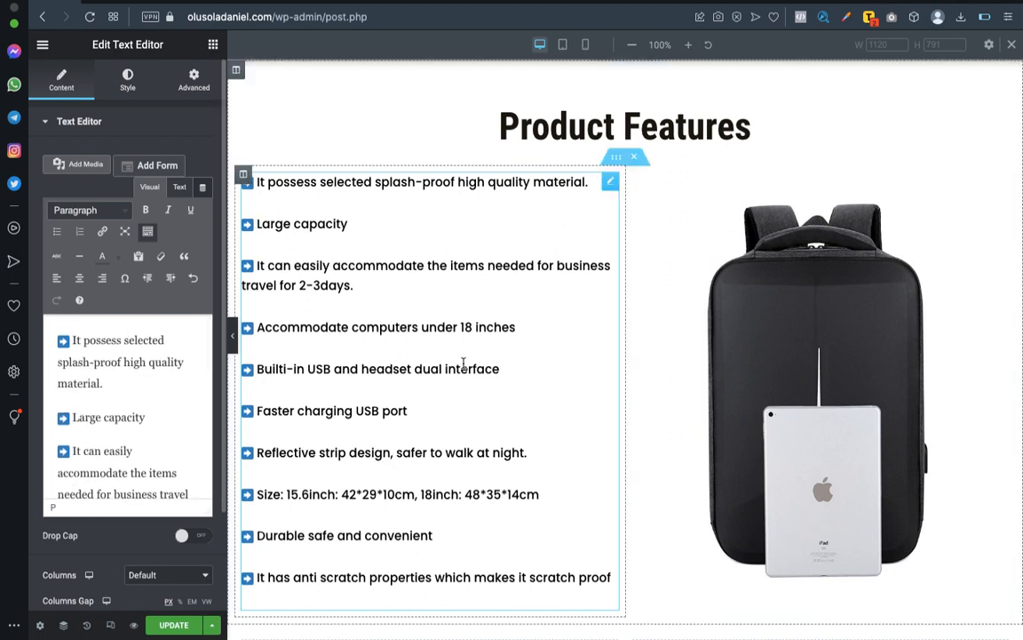
Try centre alignment on the feature list text, and set its alignment back to left.
{"action": "scroll", "coordinate": [463, 364], "scroll_direction": "down", "scroll_amount": 3}
{"action": "scroll", "coordinate": [463, 364], "scroll_direction": "up", "scroll_amount": 8}
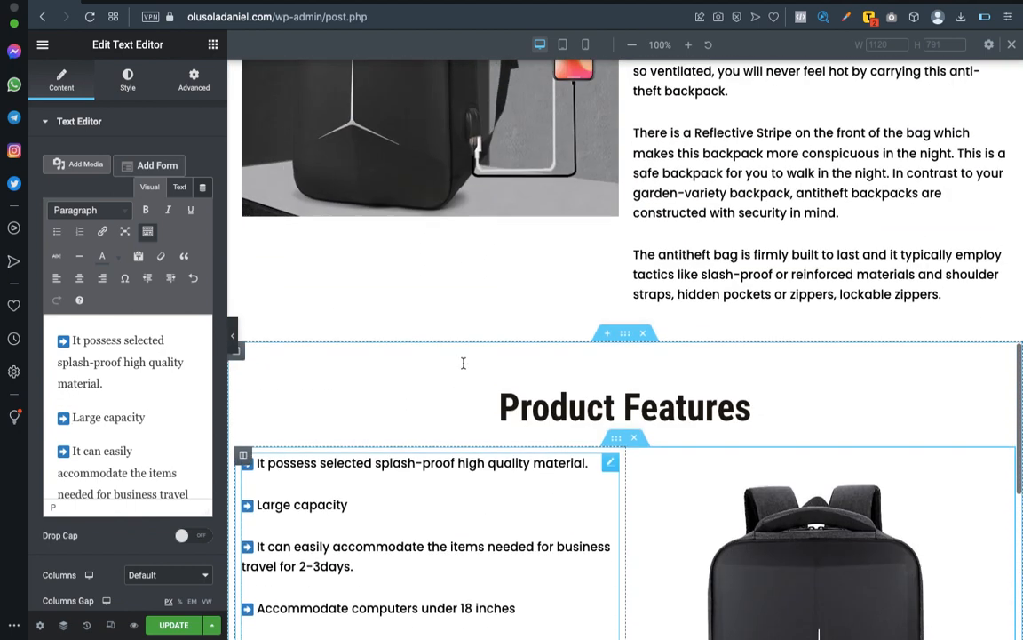
{"action": "scroll", "coordinate": [463, 364], "scroll_direction": "down", "scroll_amount": 4}
{"action": "scroll", "coordinate": [462, 364], "scroll_direction": "up", "scroll_amount": 1}
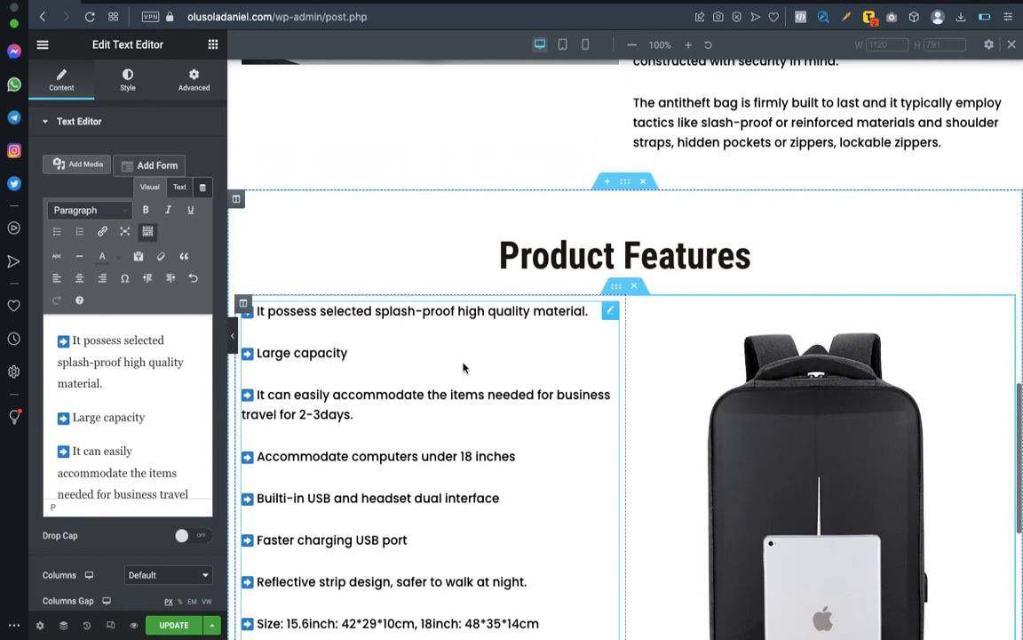
{"action": "scroll", "coordinate": [444, 455], "scroll_direction": "down", "scroll_amount": 1}
{"action": "scroll", "coordinate": [446, 455], "scroll_direction": "up", "scroll_amount": 3}
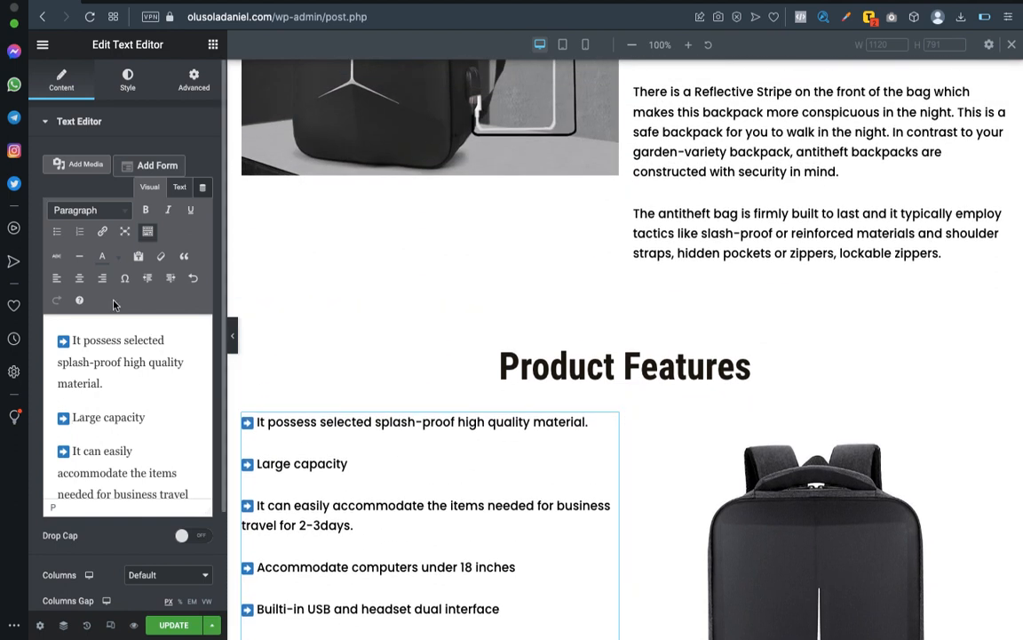
{"action": "left_click", "coordinate": [129, 77]}
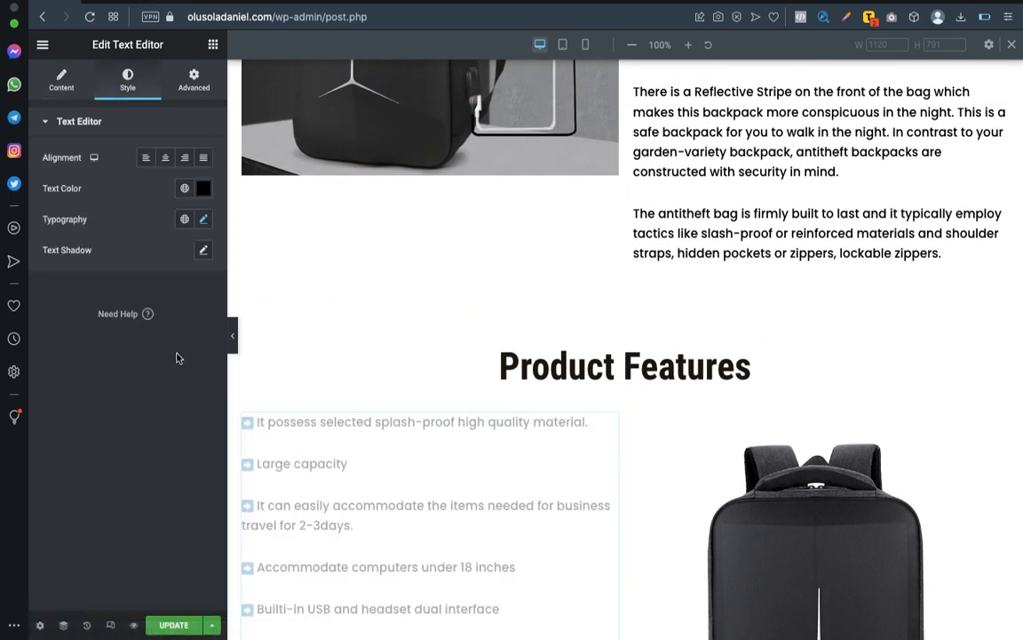
{"action": "left_click", "coordinate": [162, 165]}
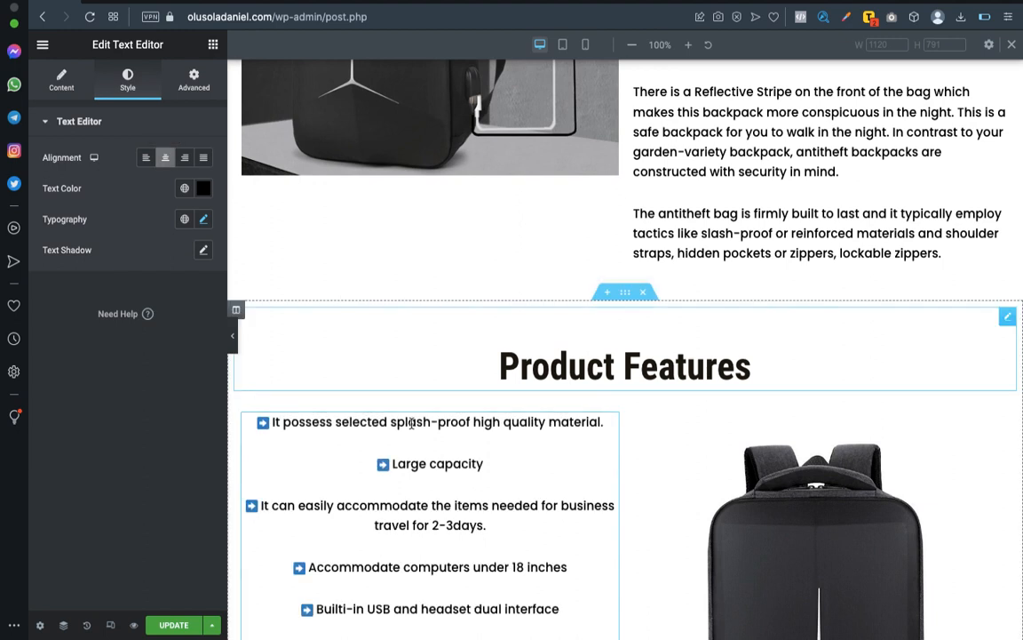
{"action": "scroll", "coordinate": [412, 417], "scroll_direction": "down", "scroll_amount": 4}
{"action": "scroll", "coordinate": [412, 428], "scroll_direction": "up", "scroll_amount": 3}
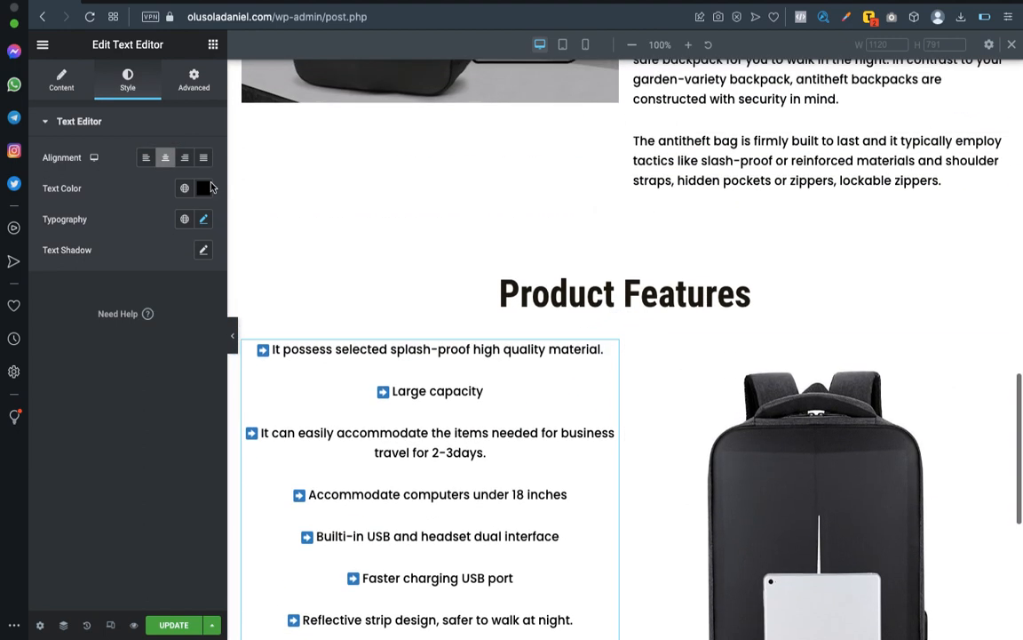
{"action": "left_click", "coordinate": [145, 157]}
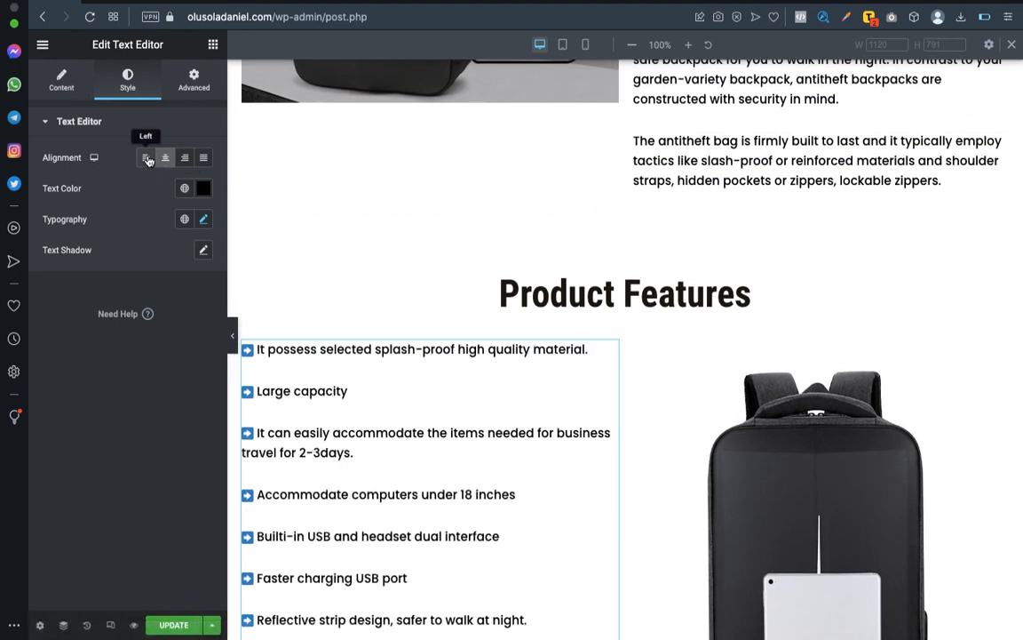
Move the "USB and headset dual interface" image from the About Product section into the image column of the Product Features section.
{"action": "scroll", "coordinate": [508, 380], "scroll_direction": "up", "scroll_amount": 3}
{"action": "scroll", "coordinate": [508, 380], "scroll_direction": "down", "scroll_amount": 2}
{"action": "scroll", "coordinate": [508, 380], "scroll_direction": "up", "scroll_amount": 2}
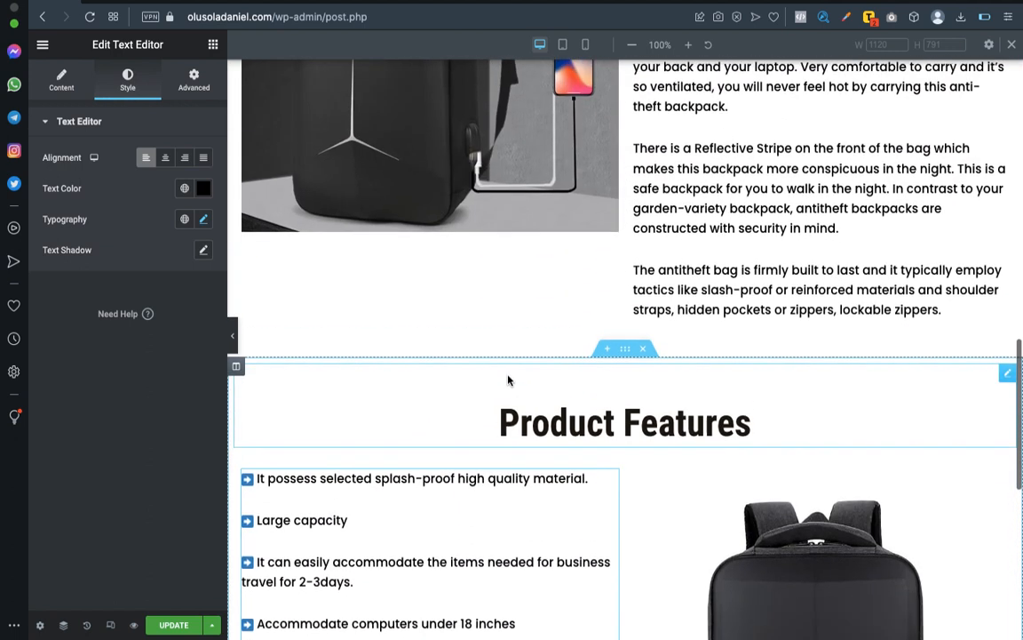
{"action": "scroll", "coordinate": [508, 376], "scroll_direction": "up", "scroll_amount": 7}
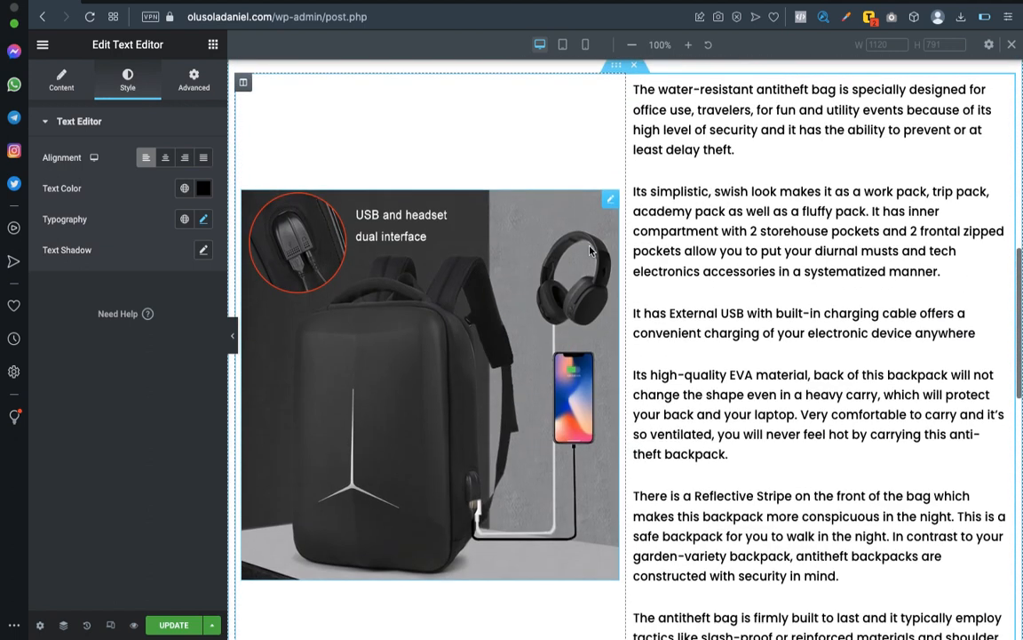
{"action": "left_click_drag", "start_coordinate": [623, 271], "coordinate": [709, 322]}
{"action": "scroll", "coordinate": [702, 359], "scroll_direction": "down", "scroll_amount": 5}
{"action": "left_click_drag", "start_coordinate": [786, 380], "coordinate": [804, 400]}
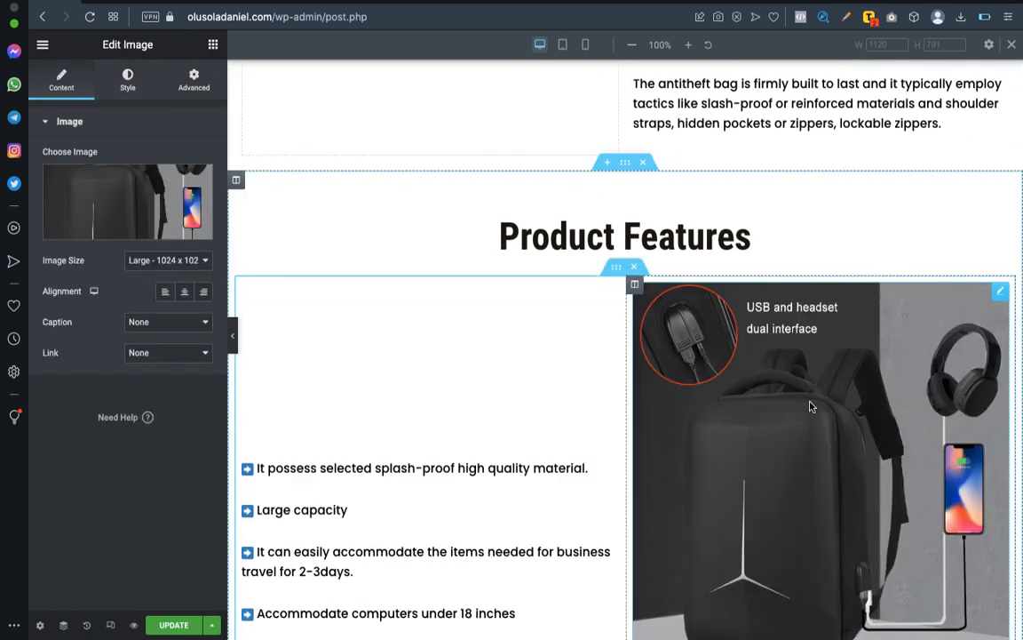
Move the backpack-with-iPad image from the Product Features section into the empty image column beside the About Product text.
{"action": "scroll", "coordinate": [889, 435], "scroll_direction": "down", "scroll_amount": 3}
{"action": "left_click_drag", "start_coordinate": [1002, 456], "coordinate": [365, 159]}
{"action": "left_click_drag", "start_coordinate": [445, 3], "coordinate": [579, 160]}
{"action": "scroll", "coordinate": [579, 161], "scroll_direction": "up", "scroll_amount": 5}
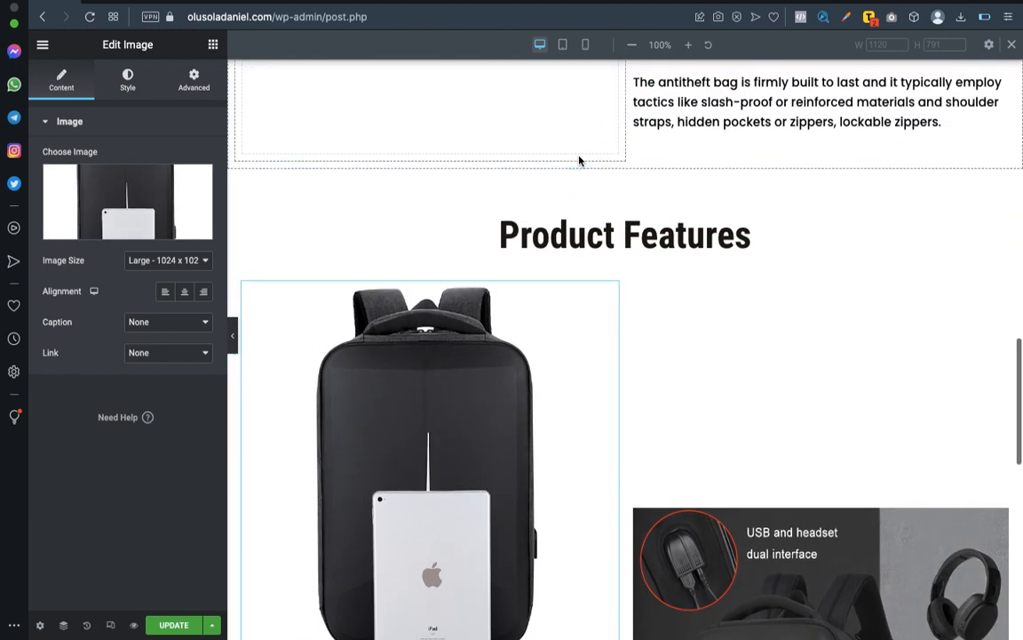
{"action": "scroll", "coordinate": [580, 161], "scroll_direction": "up", "scroll_amount": 2}
{"action": "left_click_drag", "start_coordinate": [607, 425], "coordinate": [543, 130]}
{"action": "scroll", "coordinate": [721, 293], "scroll_direction": "up", "scroll_amount": 5}
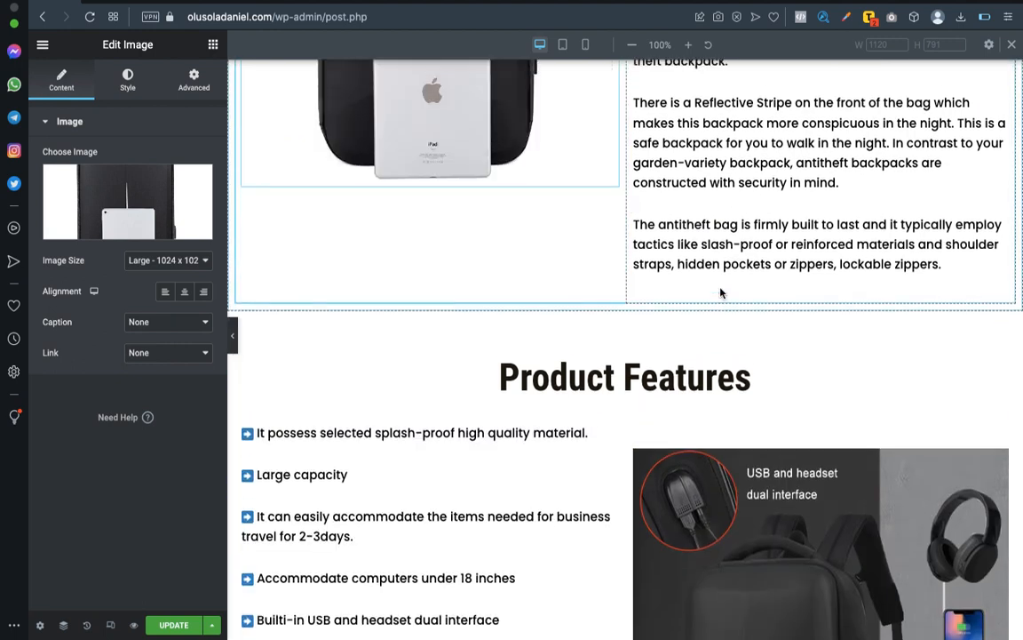
Check how the swapped images sit beside the text in the About Product and Product Features sections.
{"action": "scroll", "coordinate": [721, 290], "scroll_direction": "down", "scroll_amount": 3}
{"action": "scroll", "coordinate": [721, 289], "scroll_direction": "down", "scroll_amount": 5}
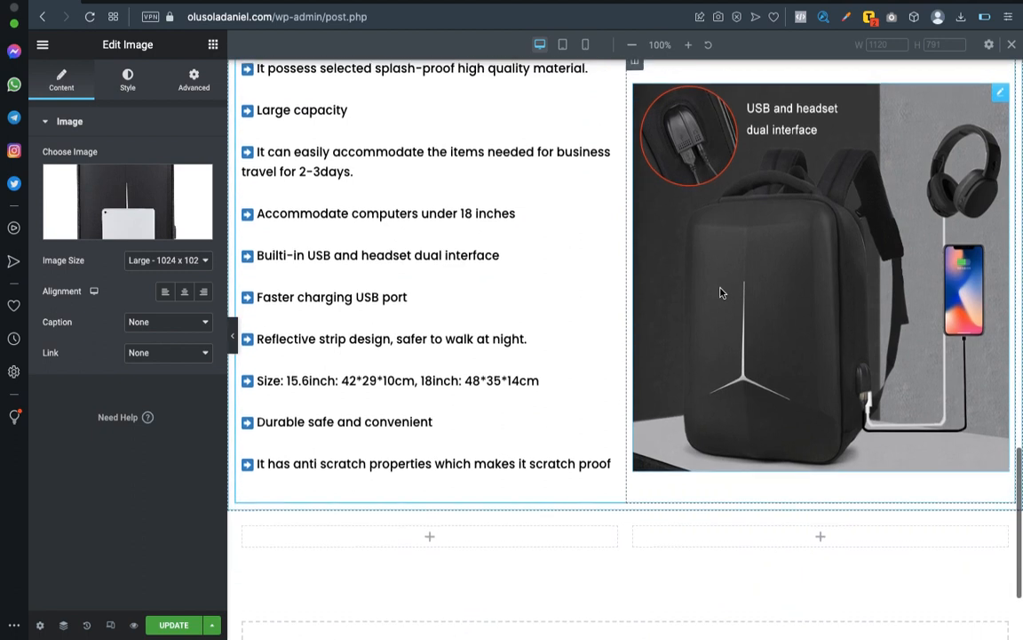
{"action": "scroll", "coordinate": [722, 290], "scroll_direction": "up", "scroll_amount": 2}
{"action": "scroll", "coordinate": [720, 299], "scroll_direction": "up", "scroll_amount": 5}
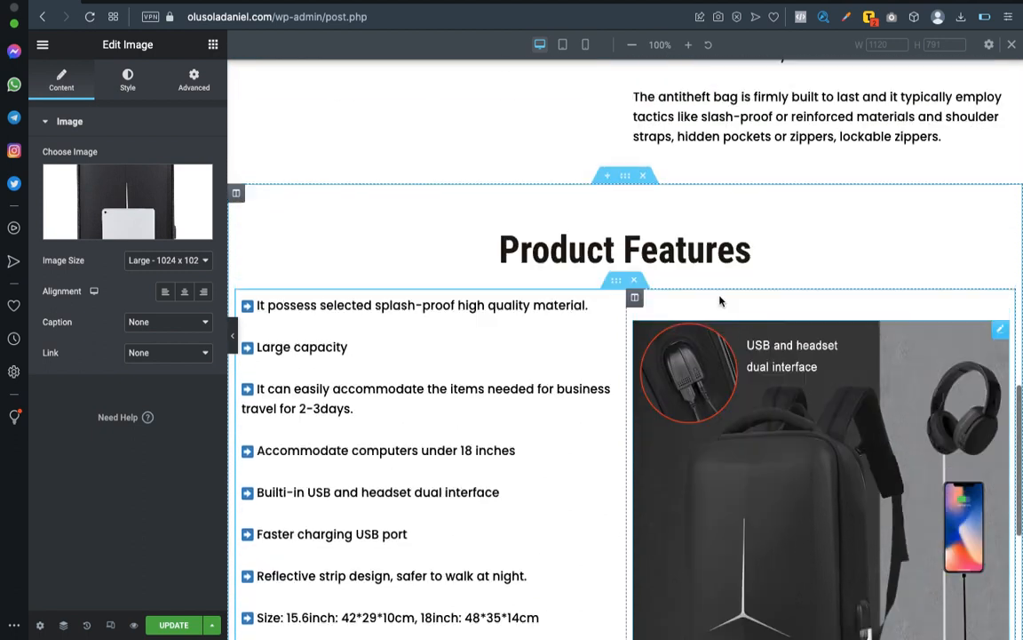
{"action": "scroll", "coordinate": [720, 299], "scroll_direction": "down", "scroll_amount": 3}
{"action": "scroll", "coordinate": [719, 297], "scroll_direction": "up", "scroll_amount": 2}
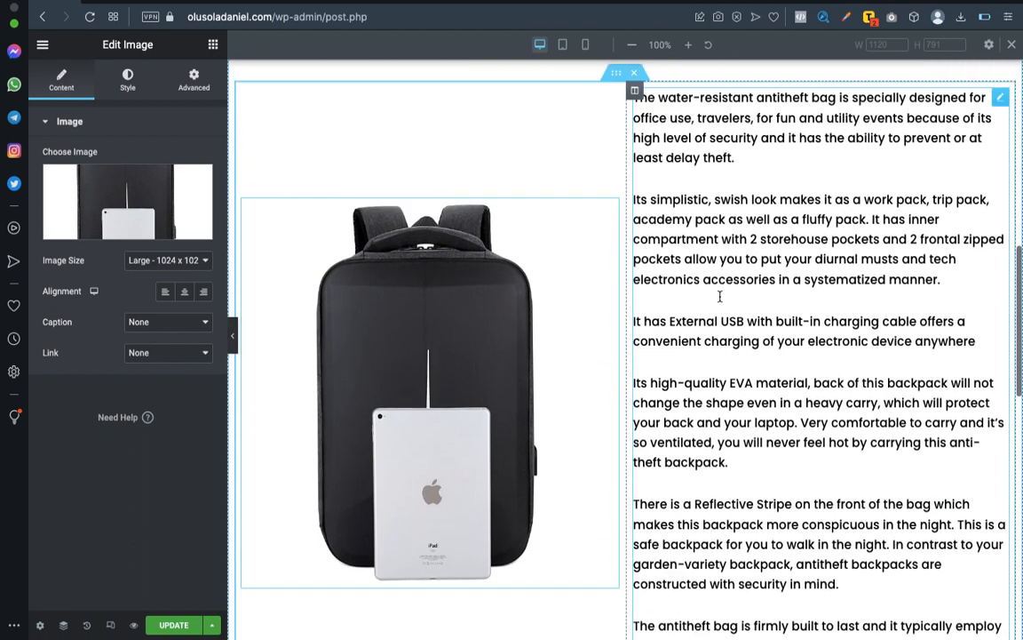
{"action": "scroll", "coordinate": [721, 293], "scroll_direction": "down", "scroll_amount": 5}
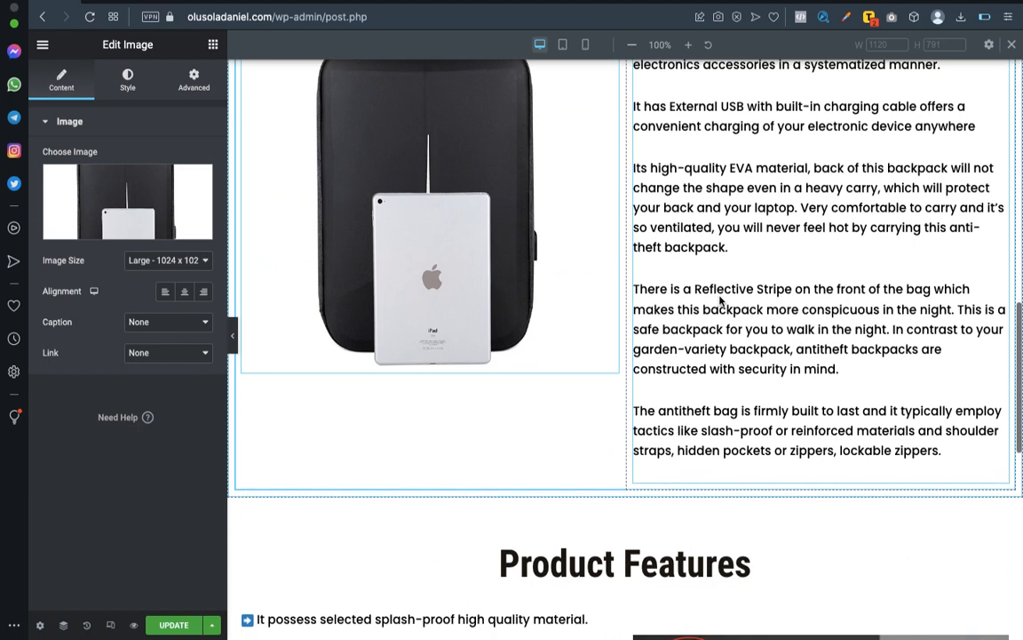
{"action": "scroll", "coordinate": [722, 300], "scroll_direction": "down", "scroll_amount": 3}
{"action": "scroll", "coordinate": [720, 300], "scroll_direction": "down", "scroll_amount": 5}
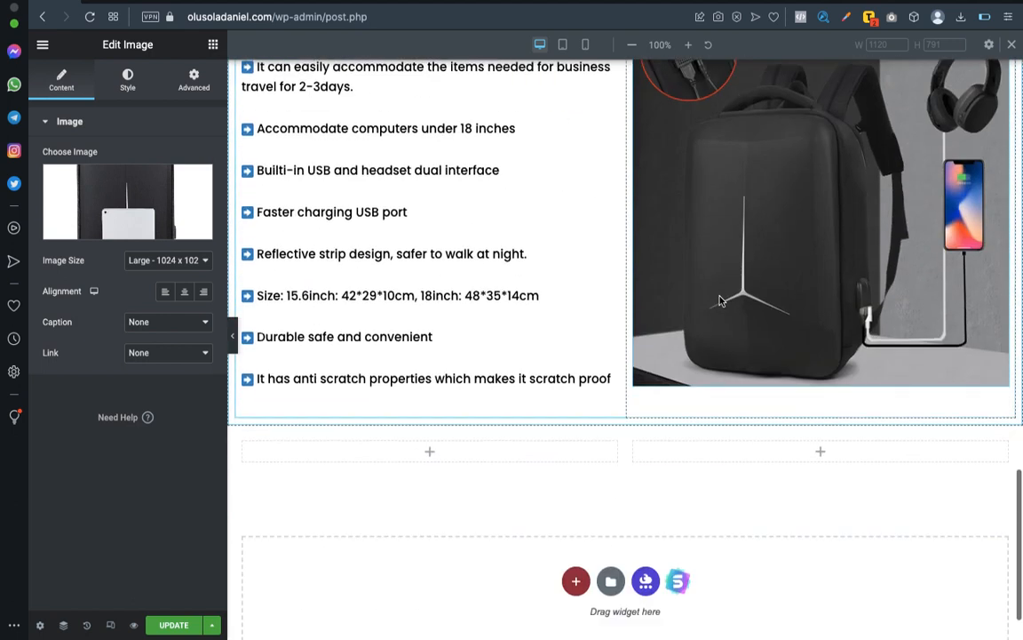
{"action": "scroll", "coordinate": [551, 356], "scroll_direction": "up", "scroll_amount": 3}
{"action": "scroll", "coordinate": [575, 381], "scroll_direction": "down", "scroll_amount": 1}
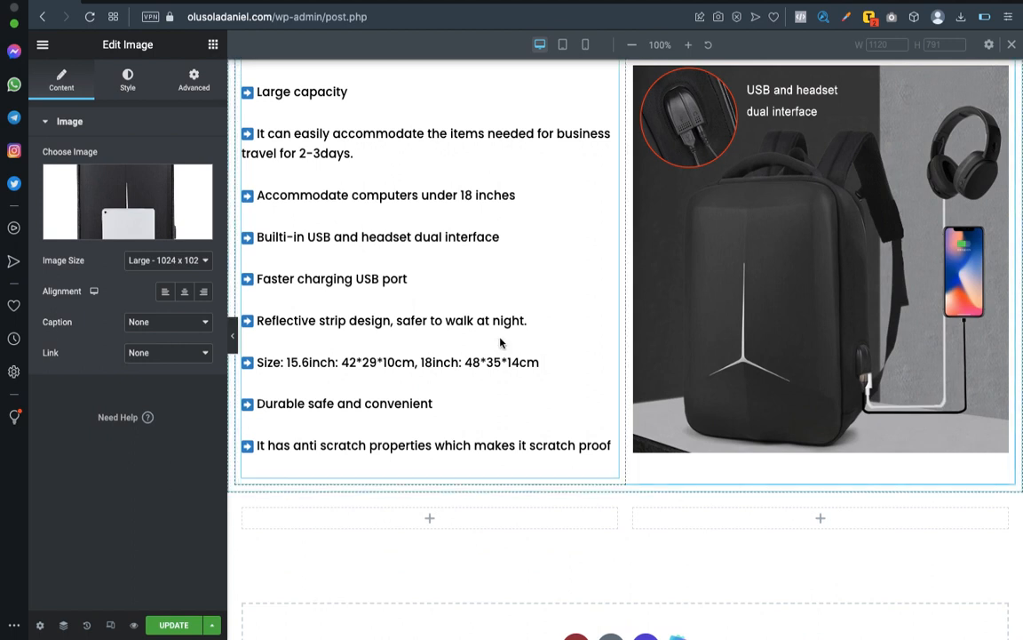
Switch to the Word document and read the Price, Method of Delivery and CTA copy after the product features.
{"action": "key", "text": "super+Tab"}
{"action": "left_click", "coordinate": [468, 505]}
{"action": "scroll", "coordinate": [468, 504], "scroll_direction": "down", "scroll_amount": 5}
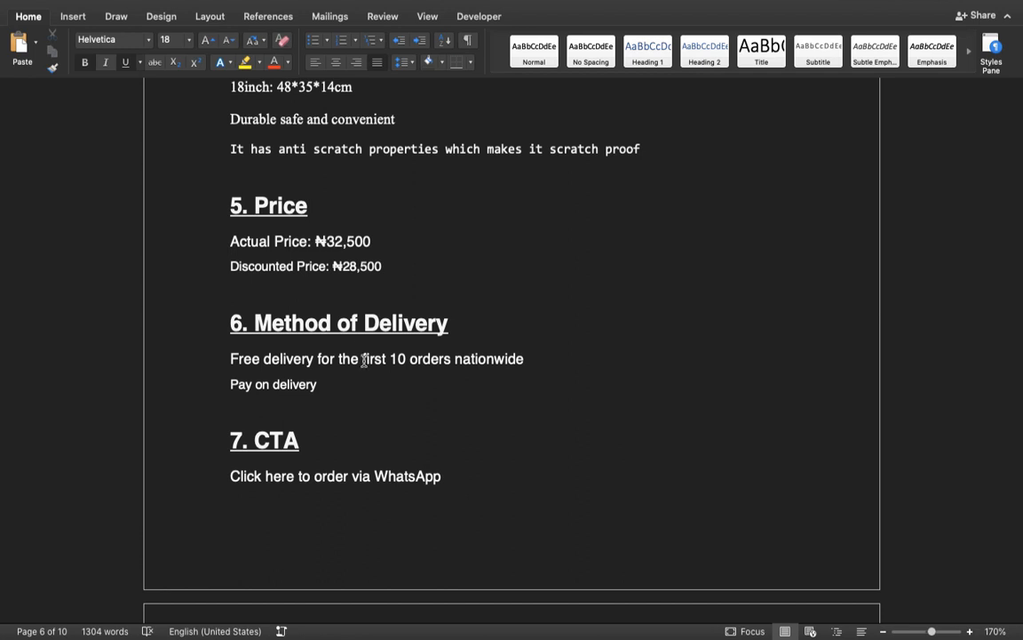
{"action": "key", "text": "super+Tab"}
Back in the Elementor page, delete the empty two-column inner section below Product Features, leaving a single empty column.
{"action": "scroll", "coordinate": [429, 424], "scroll_direction": "down", "scroll_amount": 3}
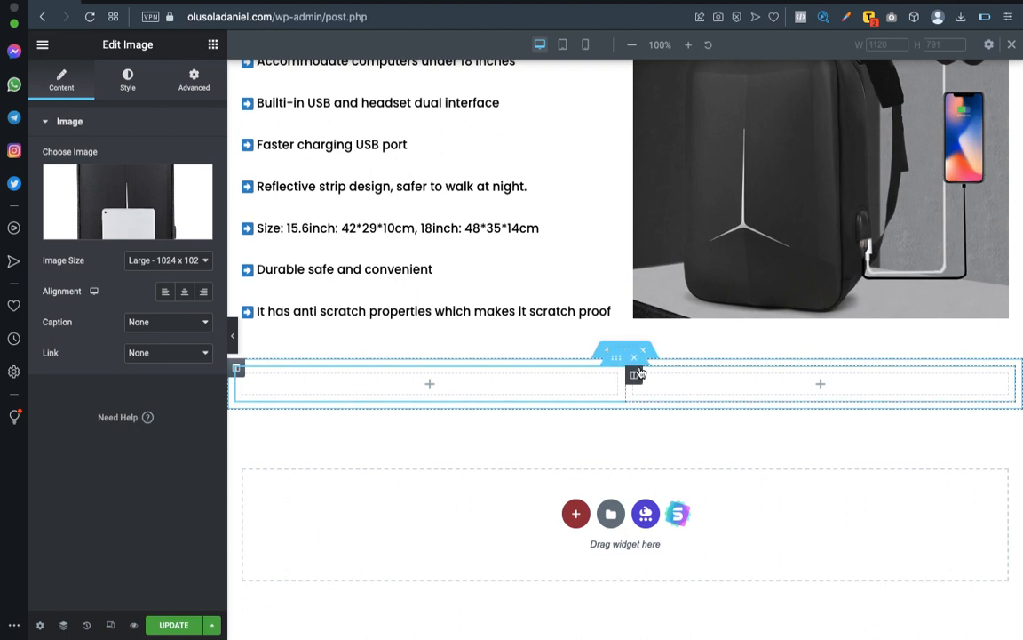
{"action": "key", "text": "ctrl+Left"}
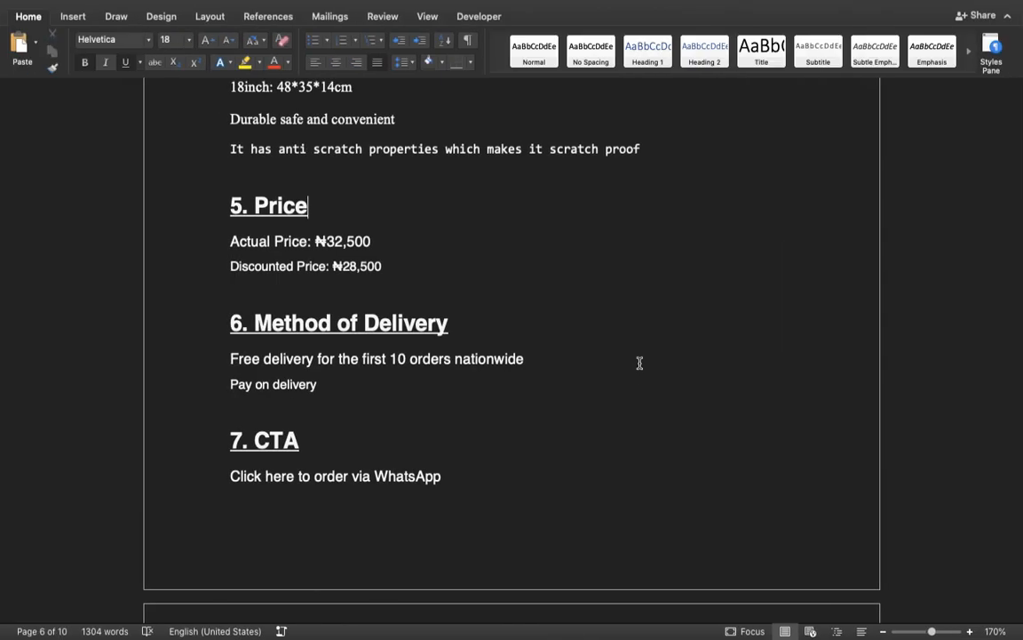
{"action": "key", "text": "ctrl+Right"}
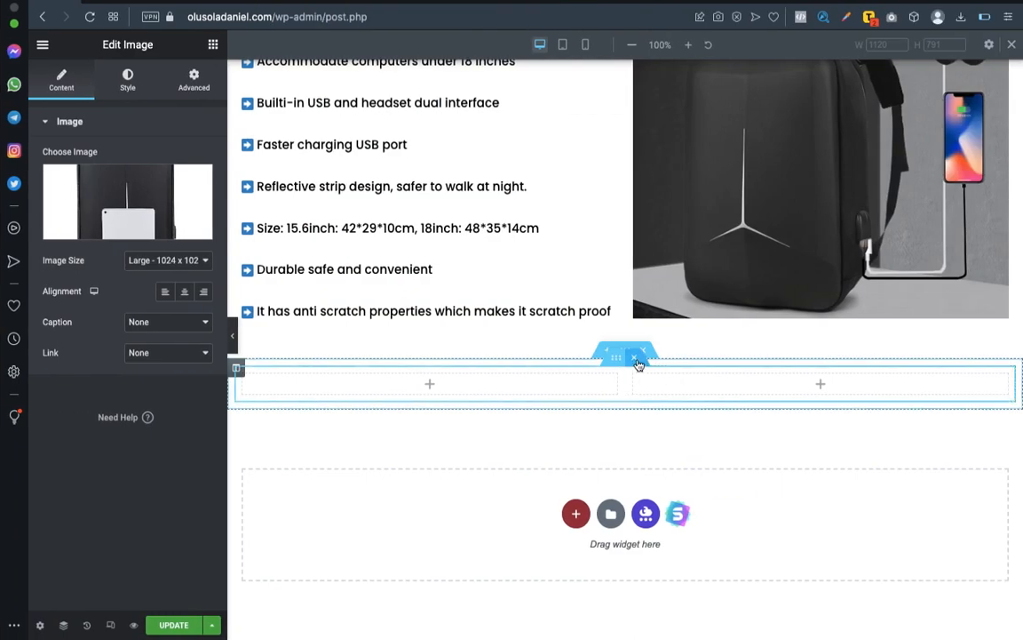
Add a heading in the empty column below Product Features, using the text "Actual Price: ₦32,500" copied from the Word document.
{"action": "left_click", "coordinate": [212, 46]}
{"action": "left_click_drag", "start_coordinate": [224, 254], "coordinate": [649, 402]}
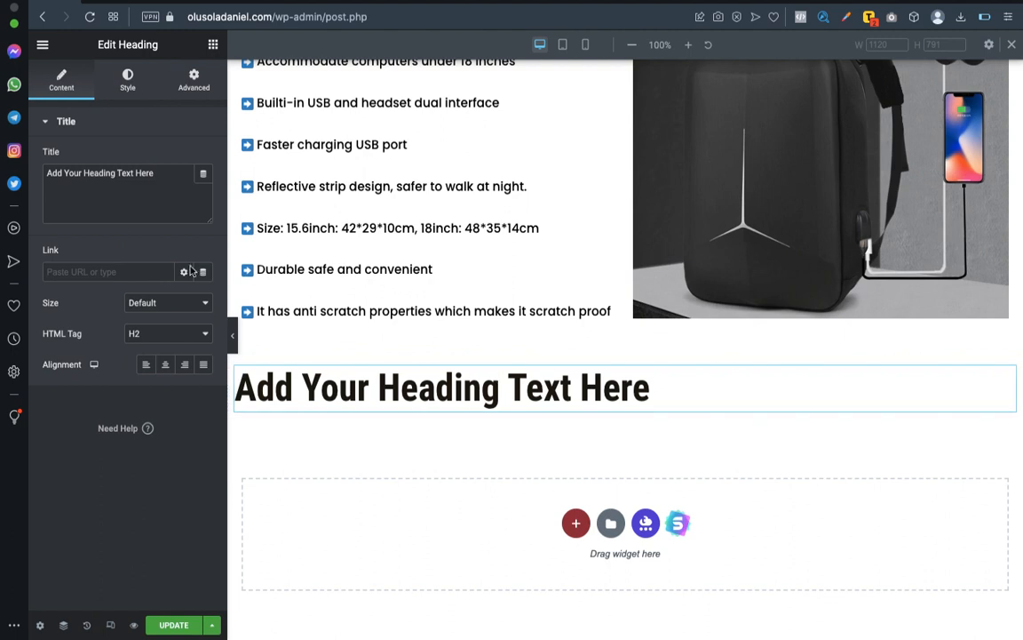
{"action": "key", "text": "ctrl+Left"}
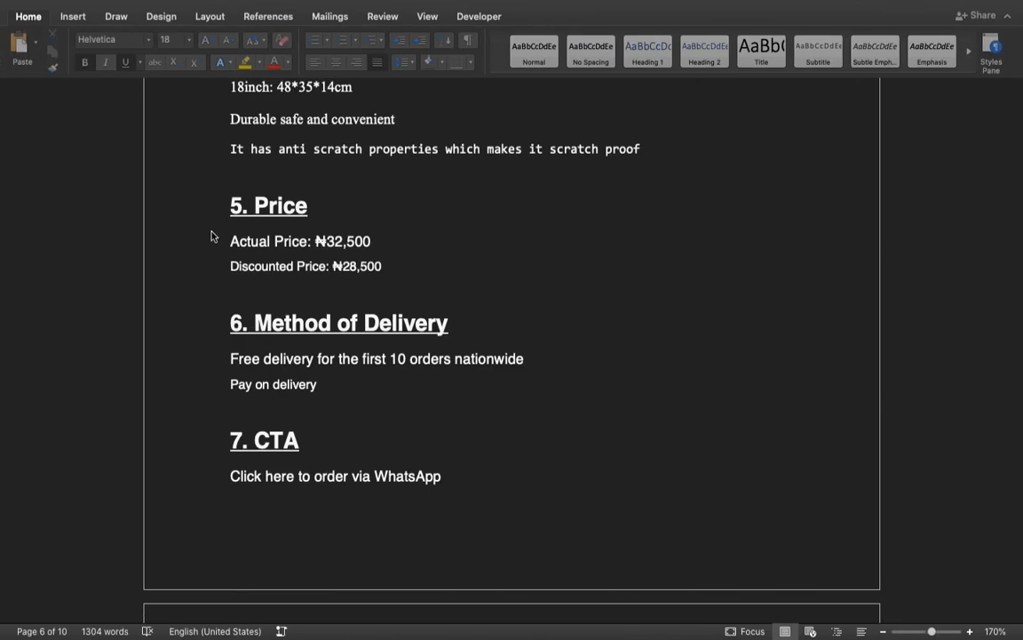
{"action": "left_click_drag", "start_coordinate": [227, 245], "coordinate": [372, 246]}
{"action": "key", "text": "super+c"}
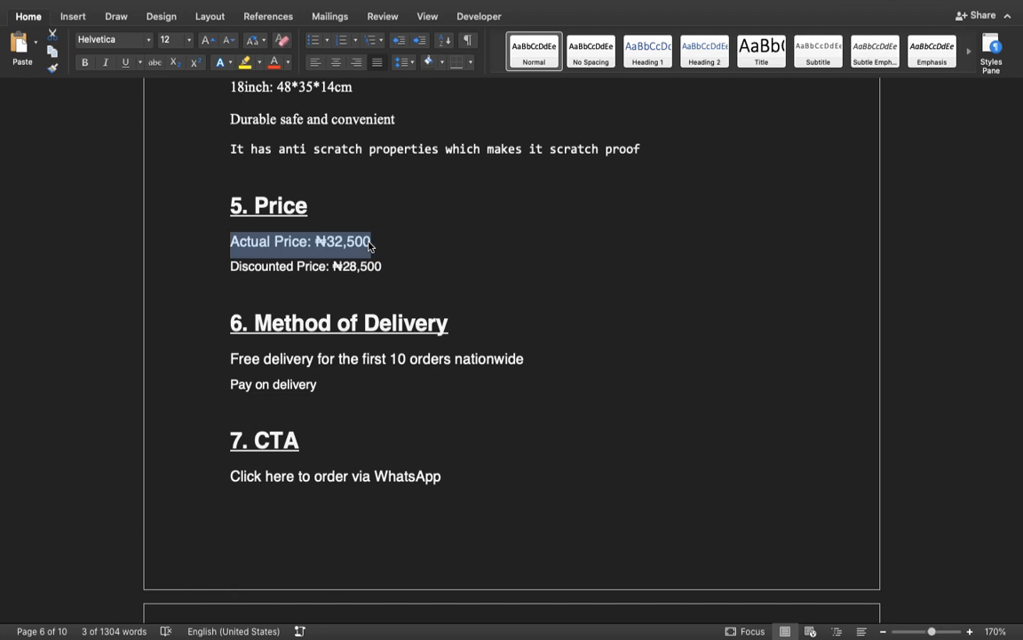
{"action": "key", "text": "ctrl+Right"}
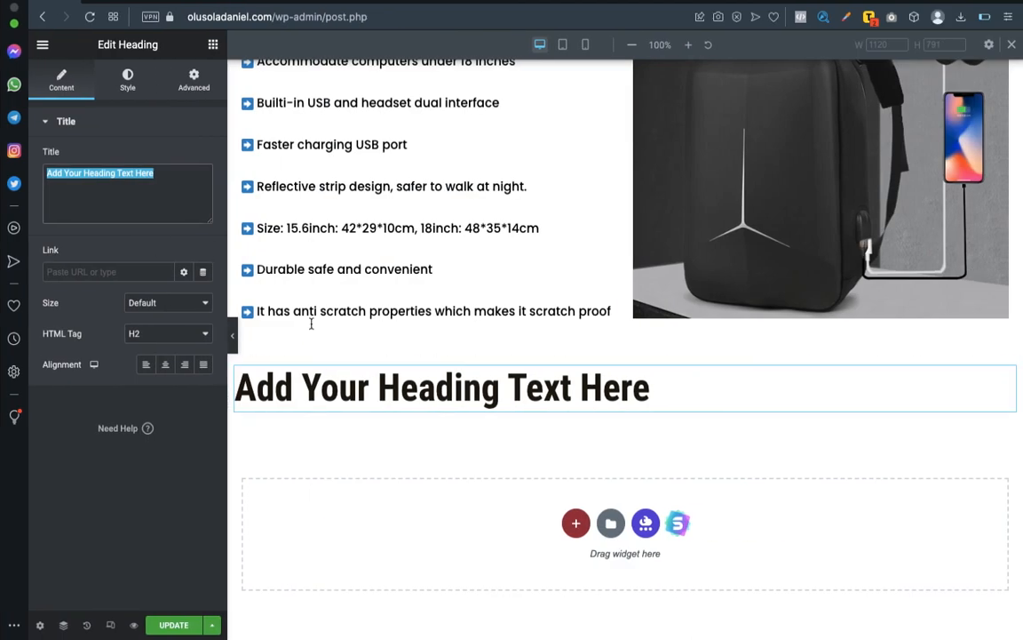
{"action": "key", "text": "super+v"}
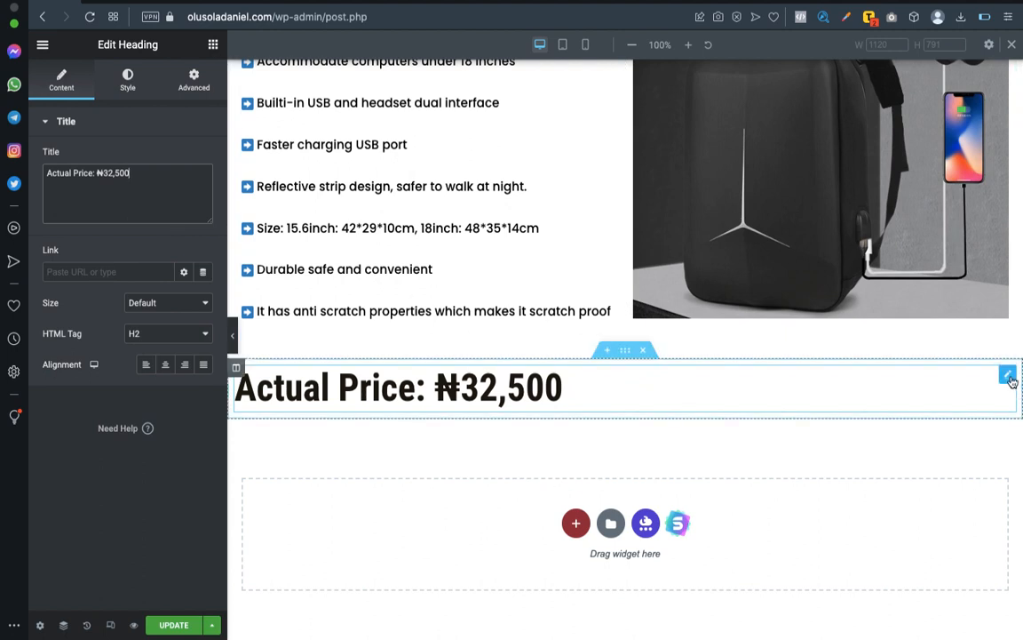
Duplicate the Actual Price heading and centre-align both copies.
{"action": "right_click", "coordinate": [1011, 380]}
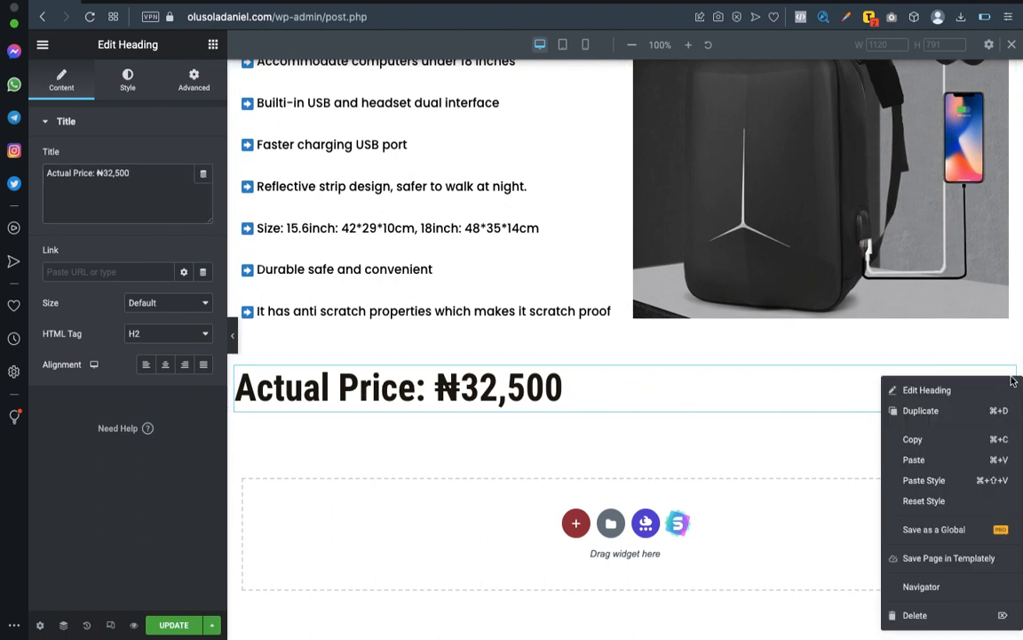
{"action": "left_click", "coordinate": [920, 410]}
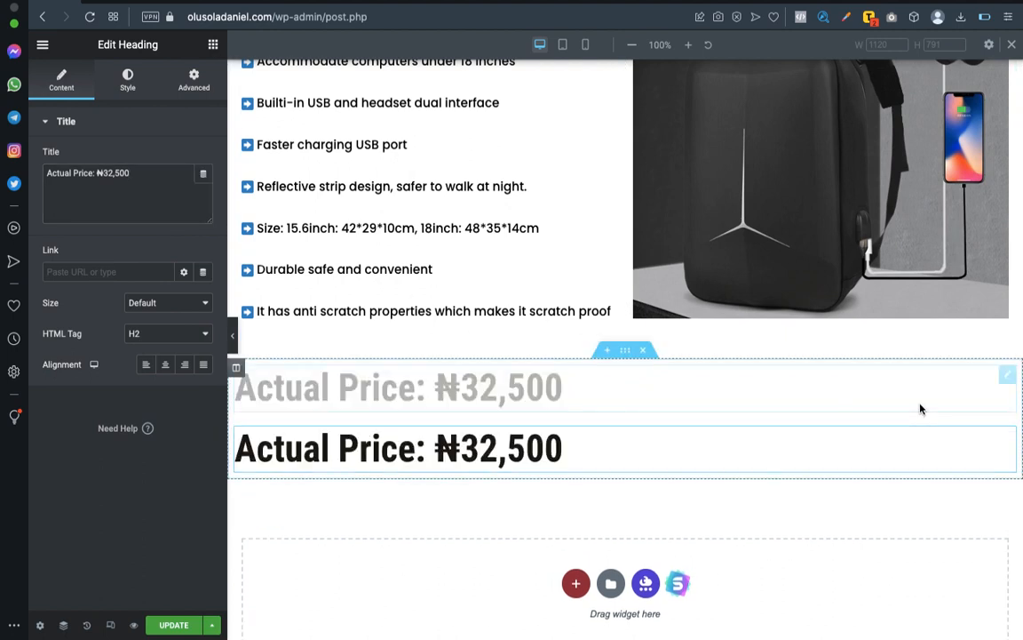
{"action": "right_click", "coordinate": [977, 375]}
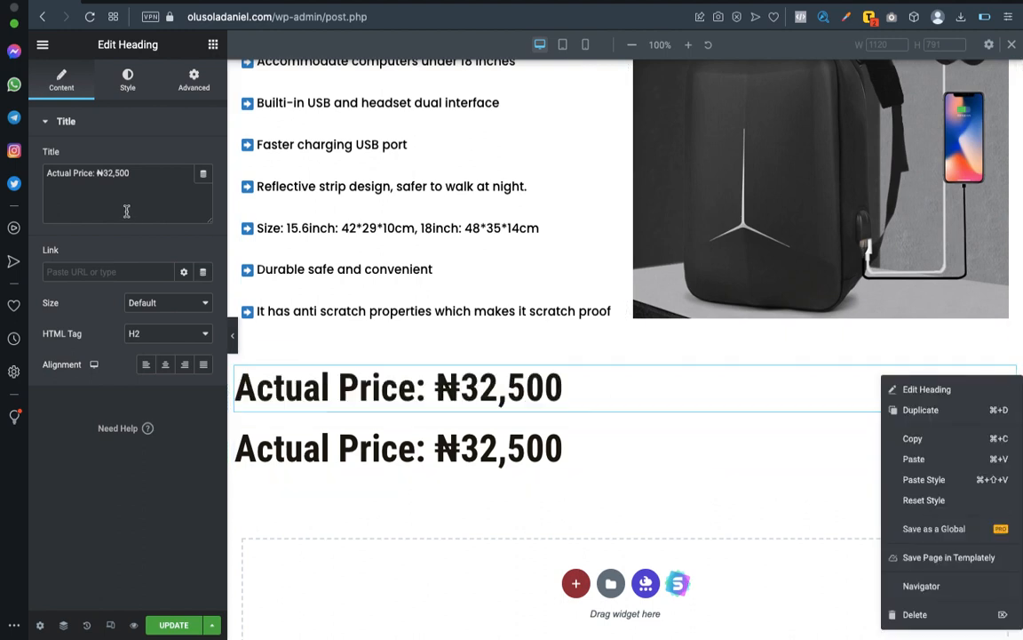
{"action": "left_click", "coordinate": [165, 366]}
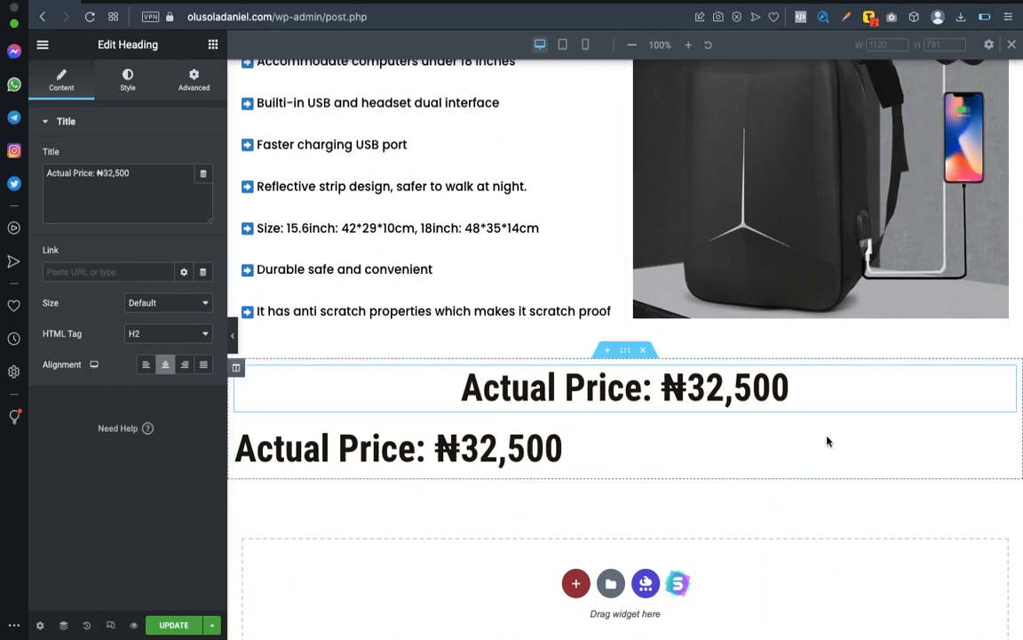
{"action": "left_click", "coordinate": [1007, 434]}
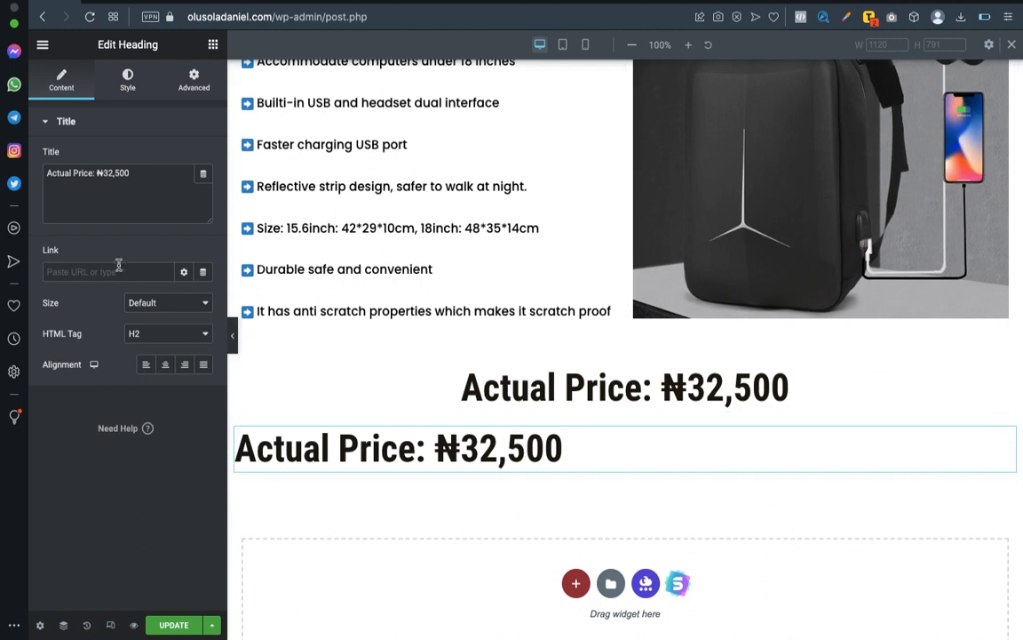
{"action": "left_click", "coordinate": [168, 364]}
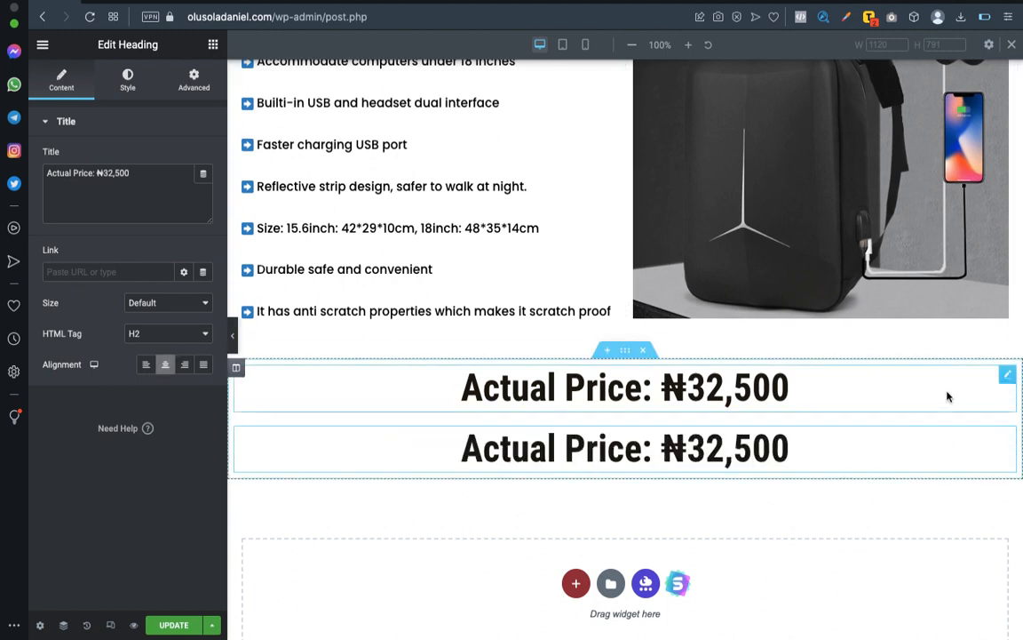
Replace the word "Actual" with "Regular" in the first price heading and with "Promo" in the second.
{"action": "left_click", "coordinate": [1007, 375]}
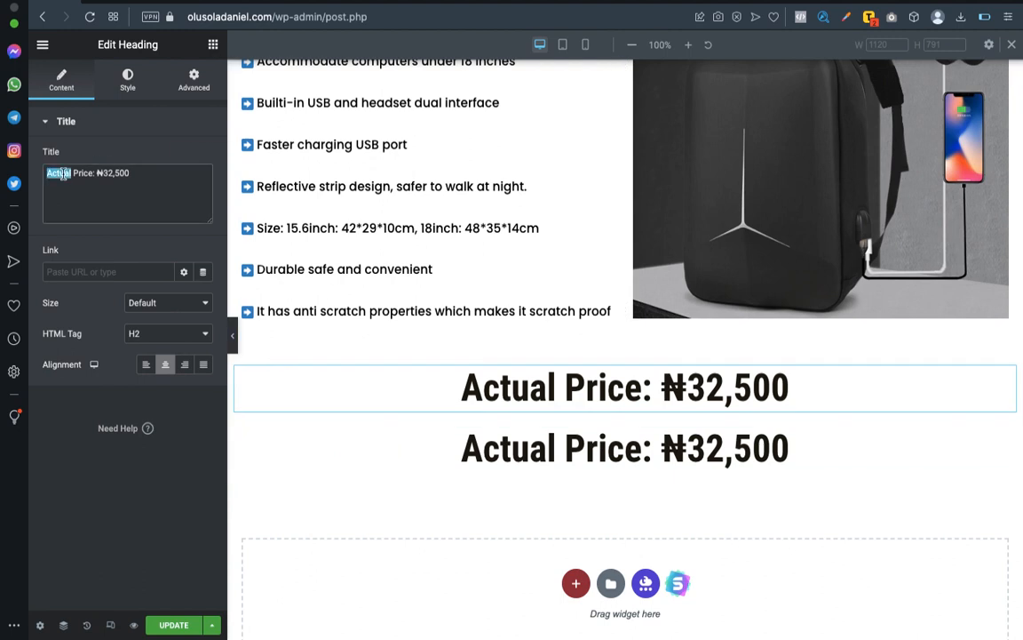
{"action": "type", "text": "Regula"}
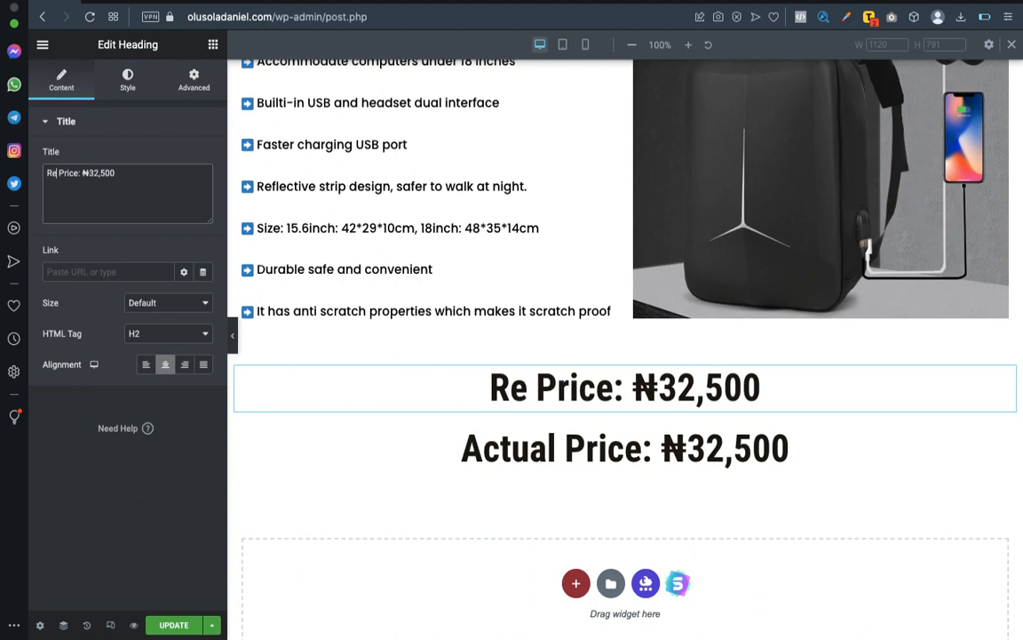
{"action": "type", "text": "r"}
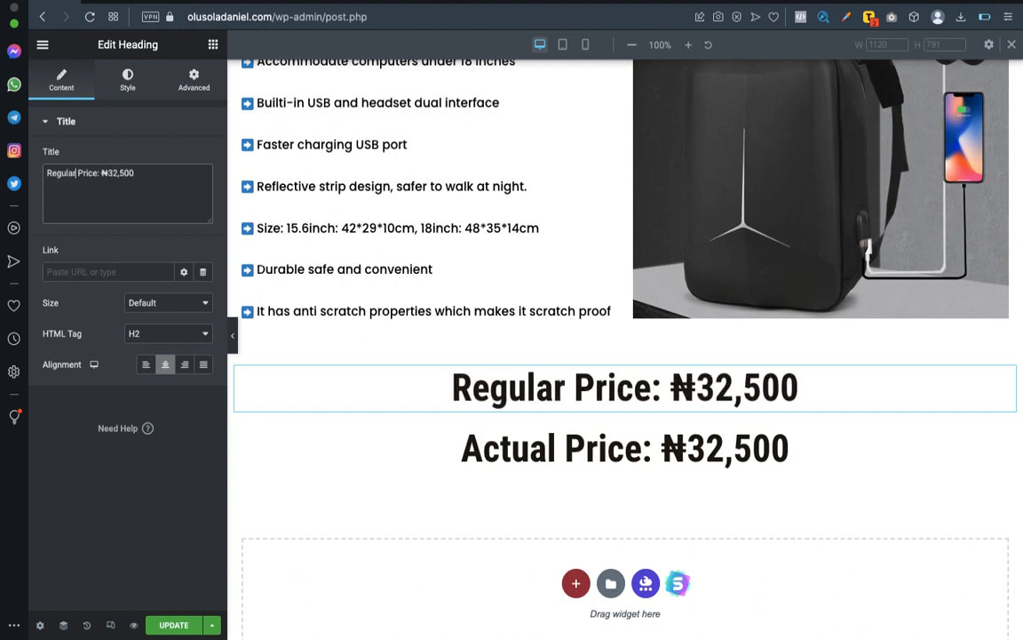
{"action": "left_click", "coordinate": [503, 449]}
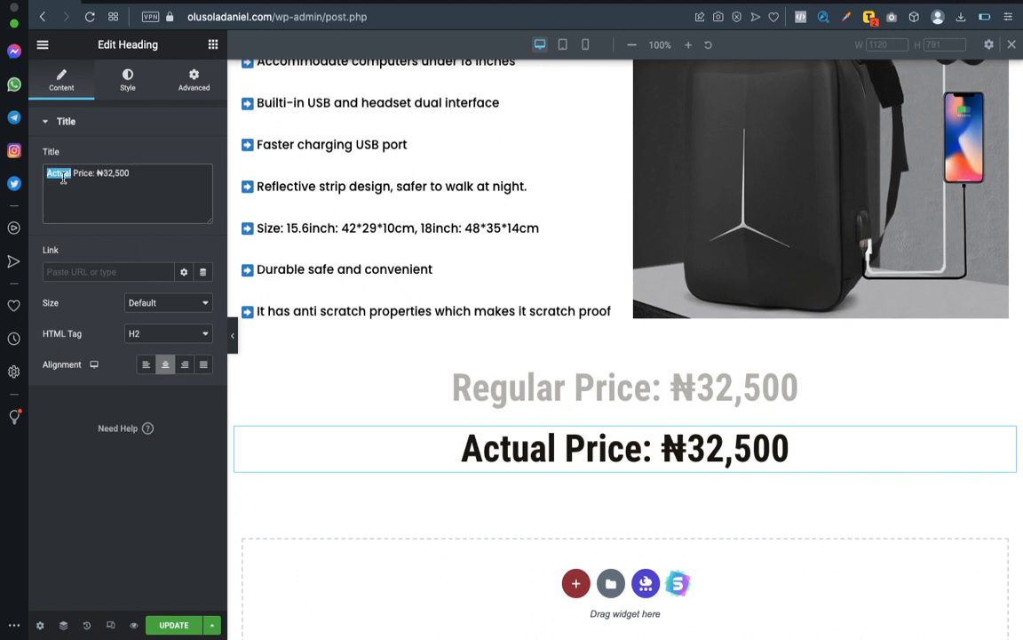
{"action": "type", "text": "Prom"}
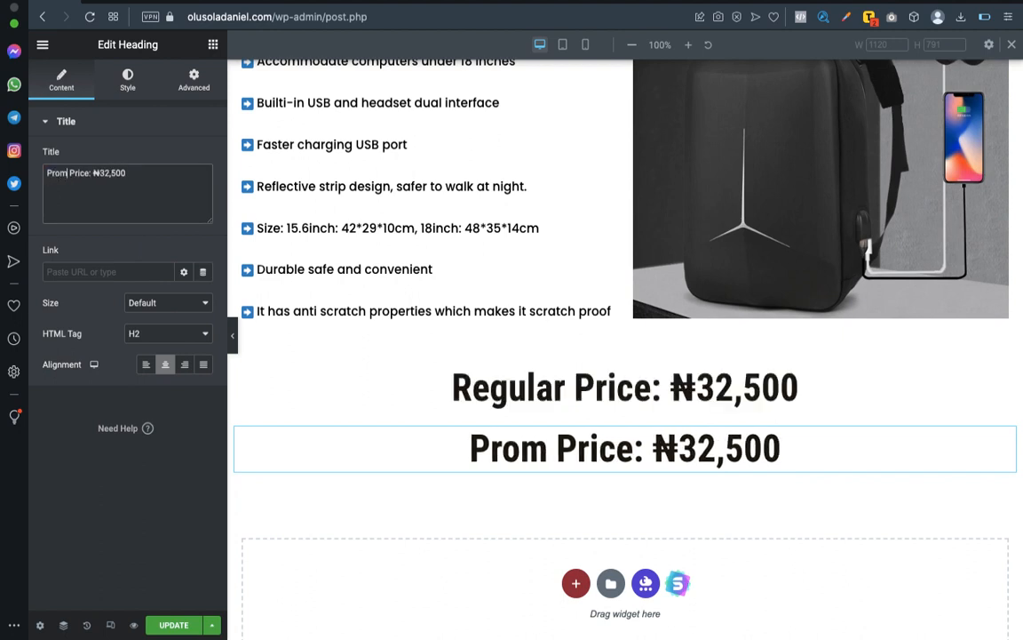
{"action": "type", "text": "o"}
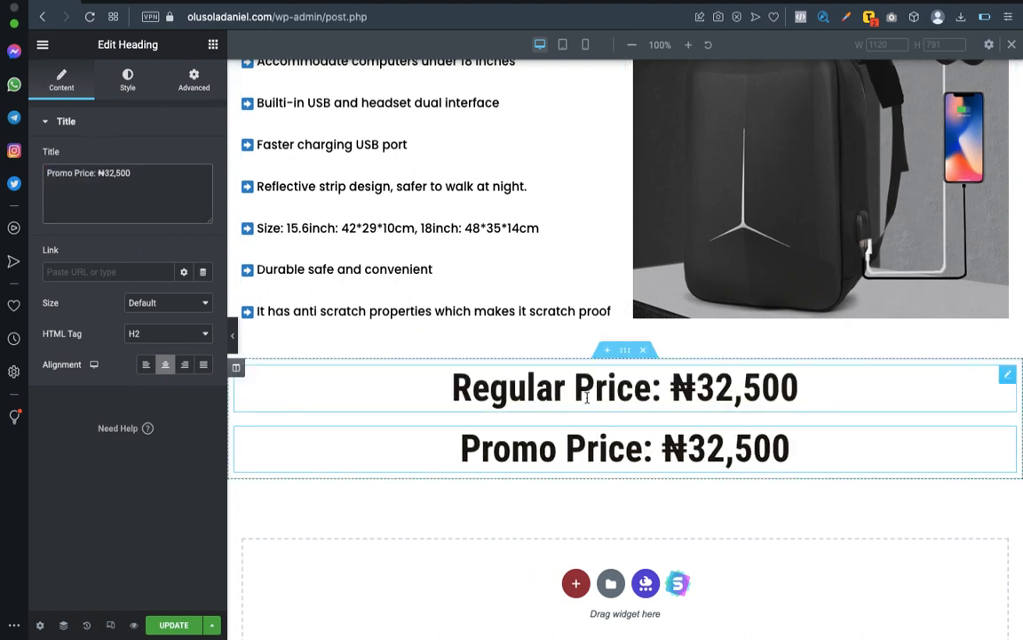
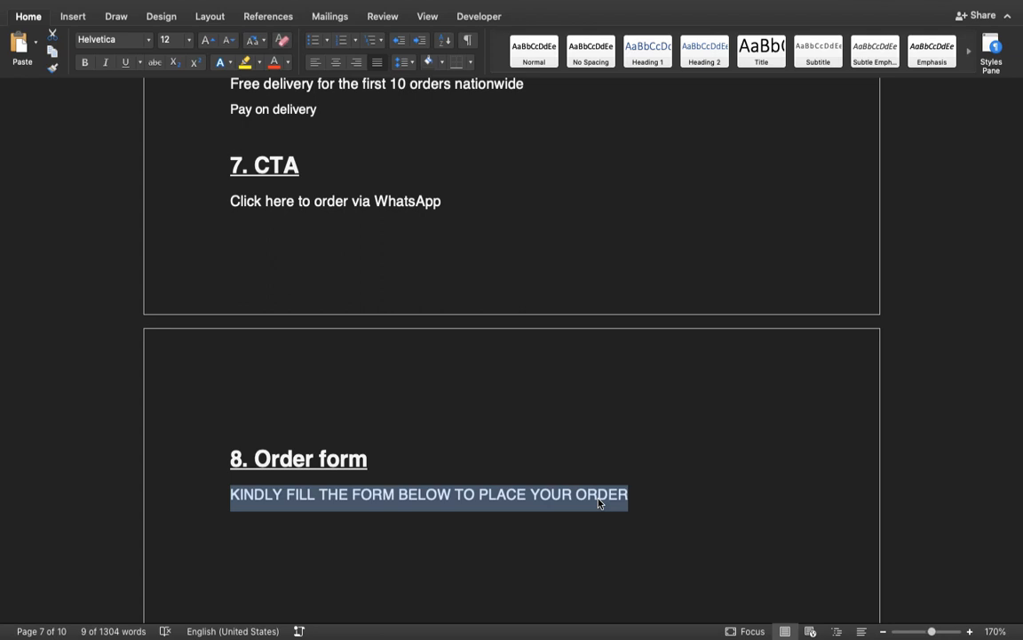
Switch to the Elementor page and replace the placeholder heading's text with the copied "KINDLY FILL THE FORM BELOW TO PLACE YOUR ORDER".
{"action": "key", "text": "ctrl+Right"}
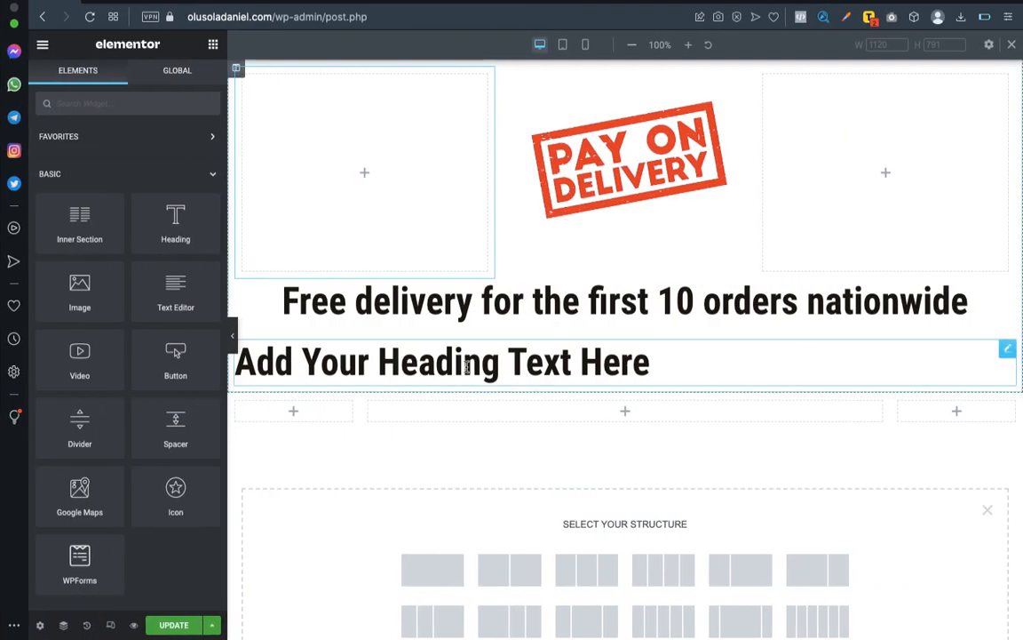
{"action": "left_click", "coordinate": [453, 367]}
{"action": "key", "text": "super+a"}
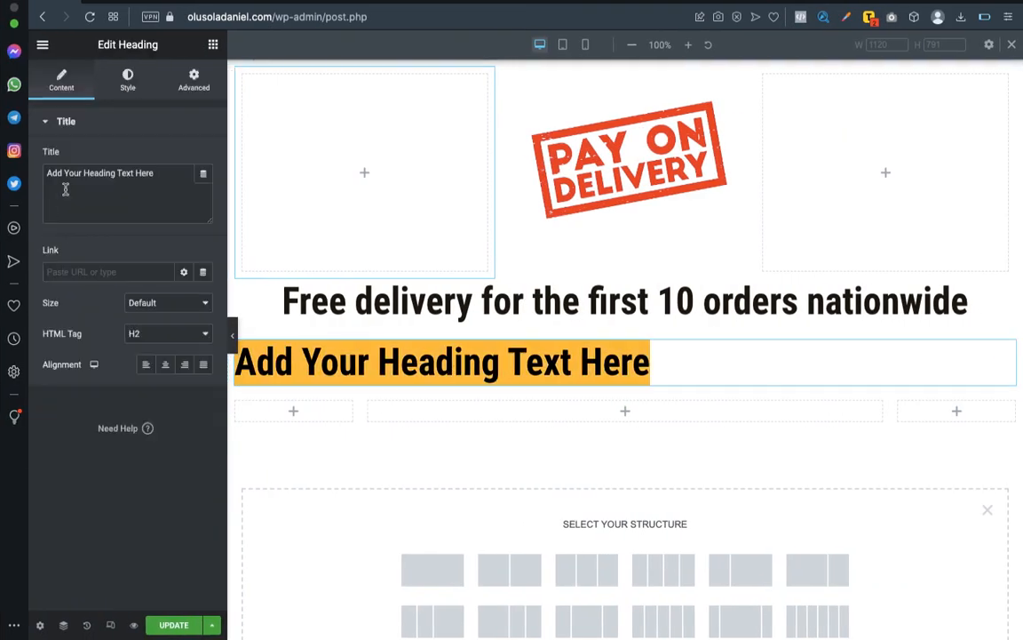
{"action": "left_click", "coordinate": [86, 170]}
{"action": "key", "text": "super+a"}
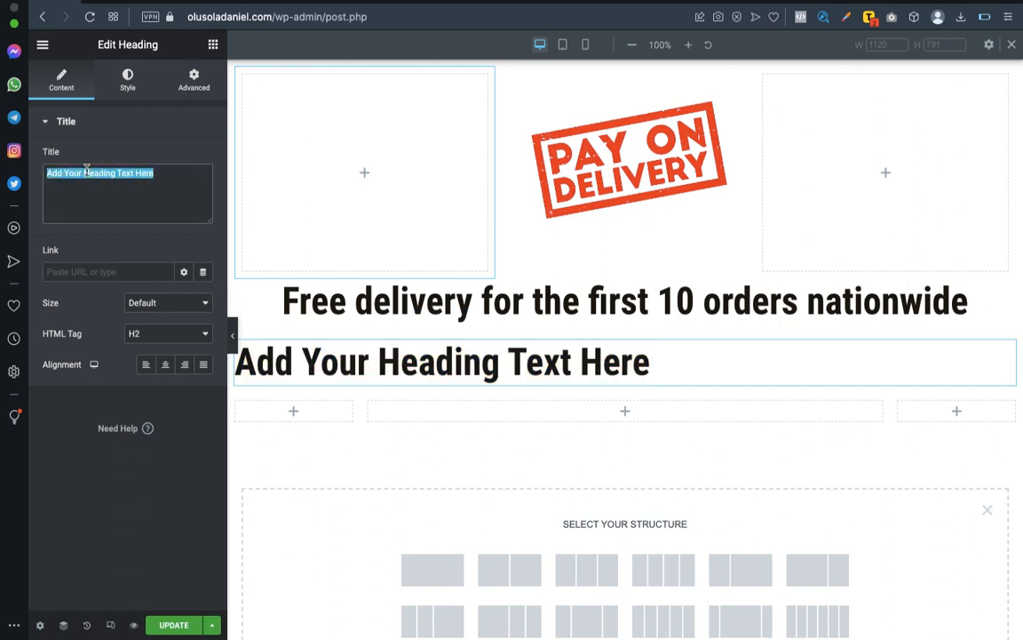
{"action": "type", "text": "KINDLY FILL THE FORM BELOW TO PLACE YOUR ORDER"}
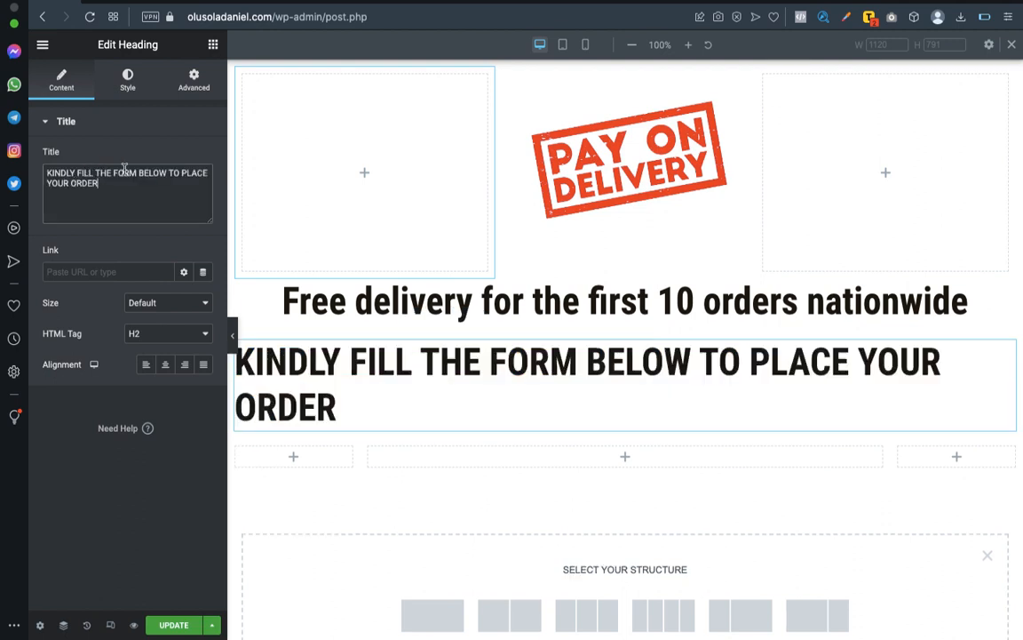
Replace the word "PLACE" with "PROCEED WITH" in the order form heading and centre-align the heading.
{"action": "double_click", "coordinate": [186, 178]}
{"action": "type", "text": "proceed"}
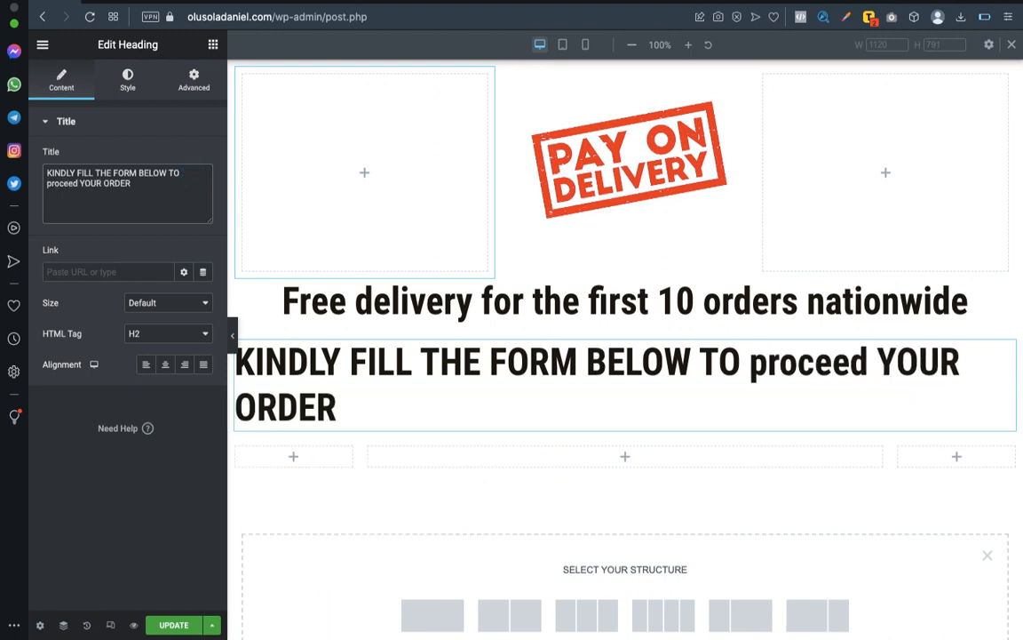
{"action": "key", "text": "BackSpace"}
{"action": "key", "text": "BackSpace"}
{"action": "key", "text": "BackSpace"}
{"action": "key", "text": "BackSpace"}
{"action": "key", "text": "BackSpace"}
{"action": "key", "text": "BackSpace"}
{"action": "key", "text": "BackSpace"}
{"action": "key", "text": "BackSpace"}
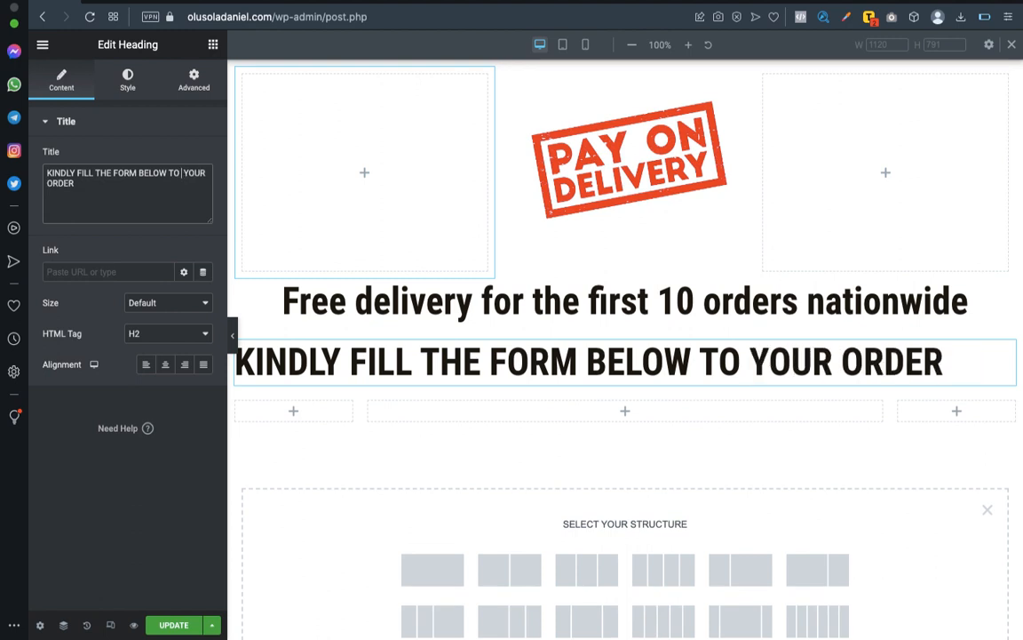
{"action": "type", "text": "PROCEED"}
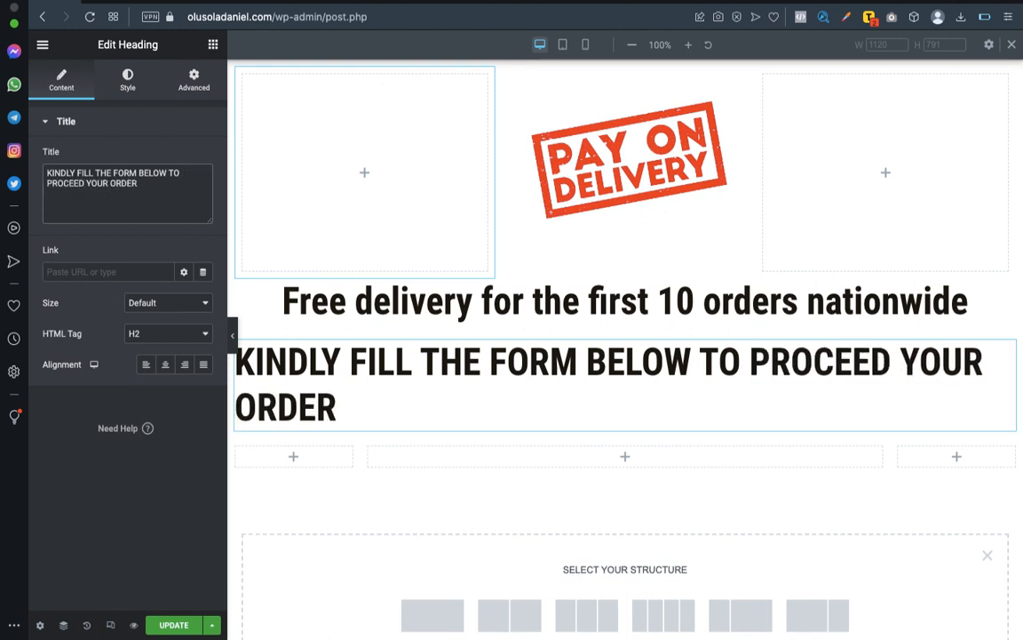
{"action": "type", "text": " WITH"}
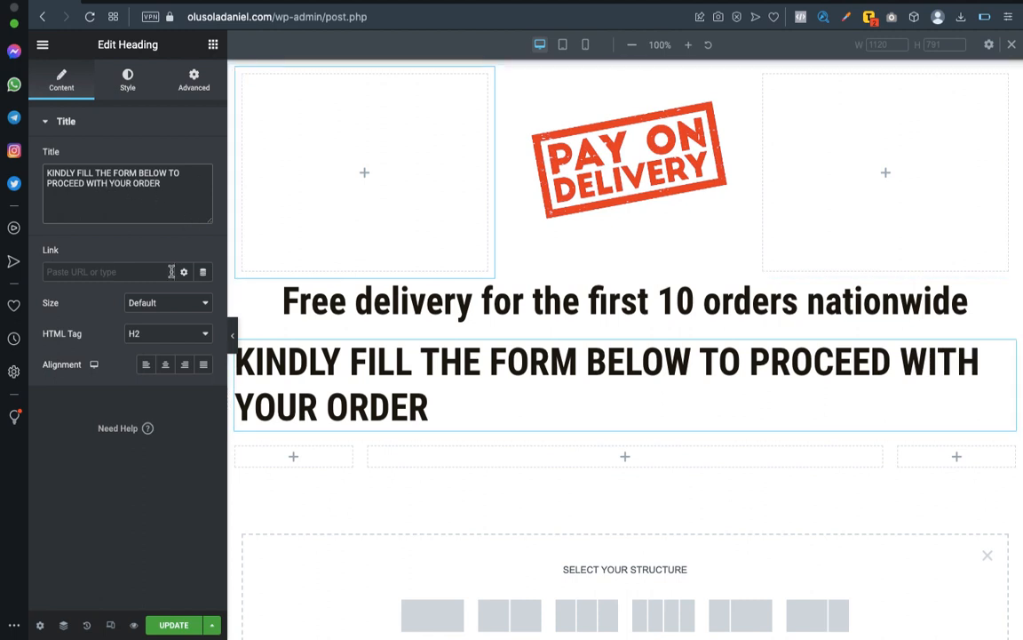
{"action": "left_click", "coordinate": [165, 366]}
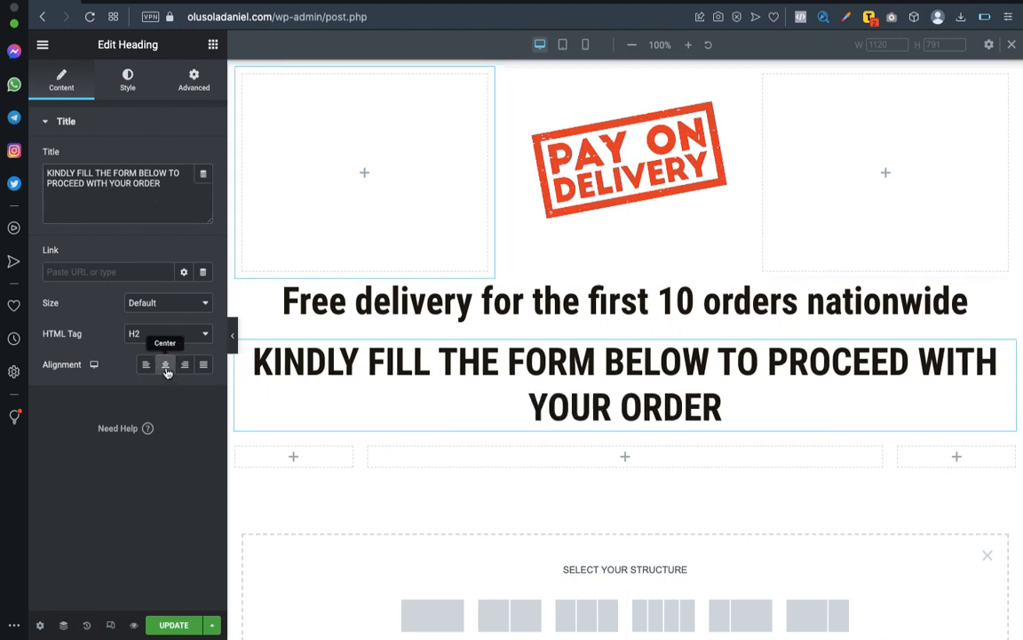
Set the typography size of the order form heading to 45 px.
{"action": "left_click", "coordinate": [127, 96]}
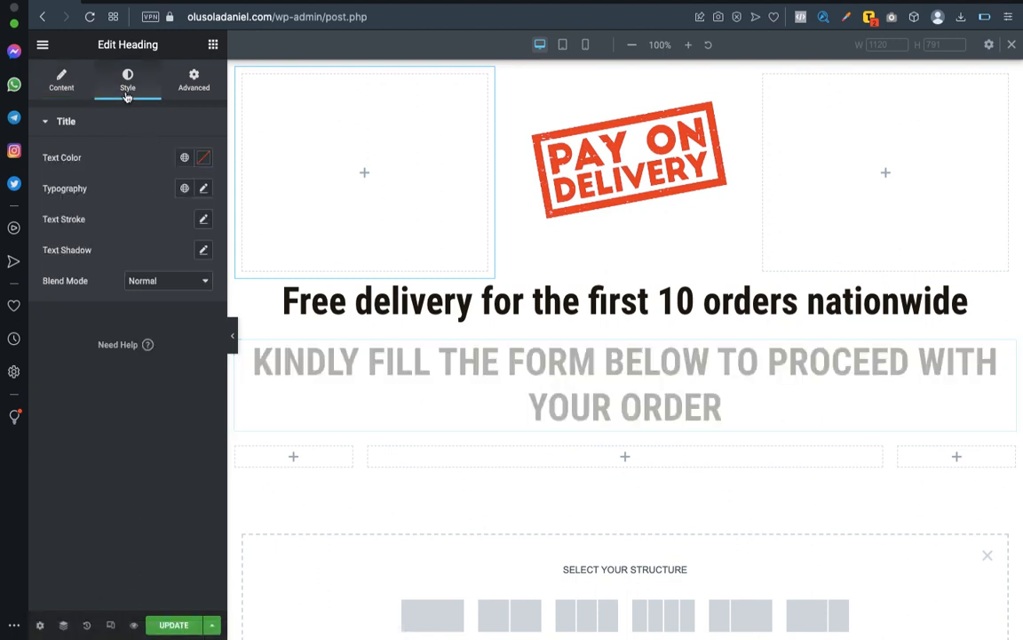
{"action": "scroll", "coordinate": [238, 343], "scroll_direction": "up", "scroll_amount": 3}
{"action": "left_click", "coordinate": [234, 341]}
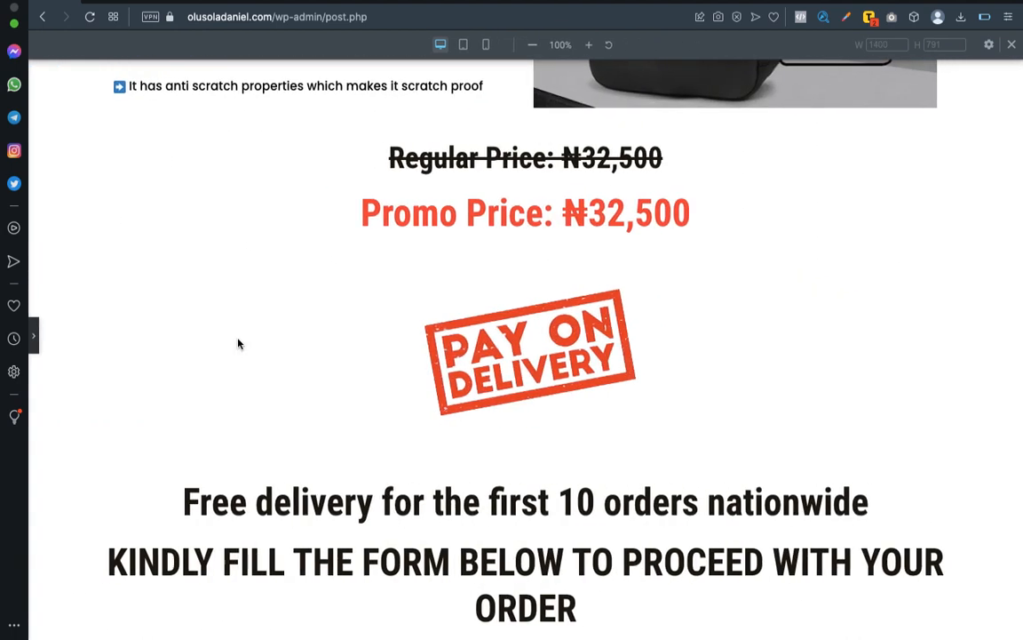
{"action": "left_click", "coordinate": [33, 338]}
{"action": "left_click", "coordinate": [204, 189]}
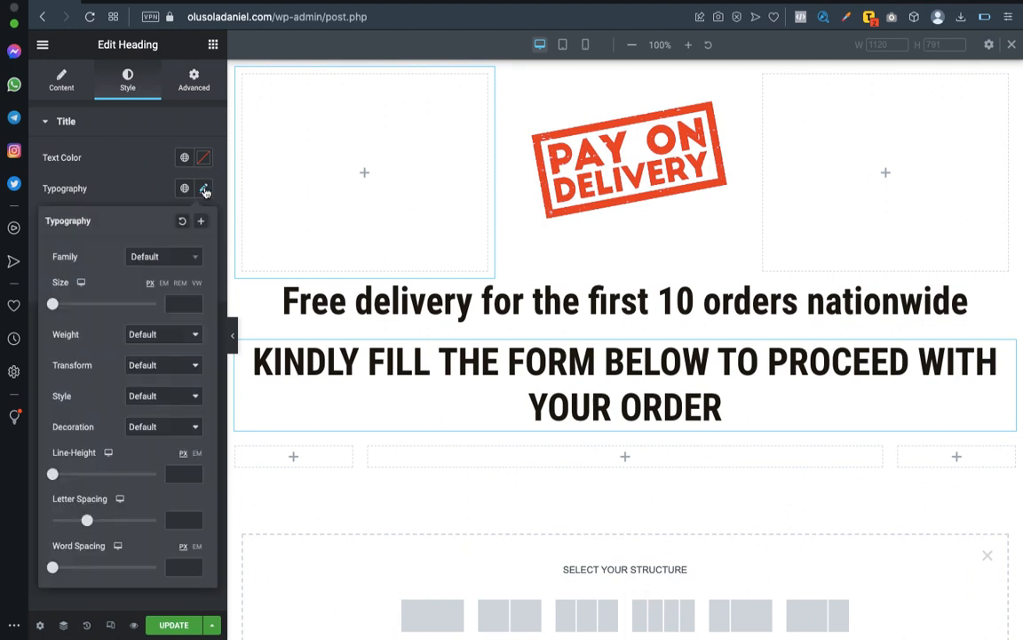
{"action": "left_click_drag", "start_coordinate": [55, 304], "coordinate": [79, 304]}
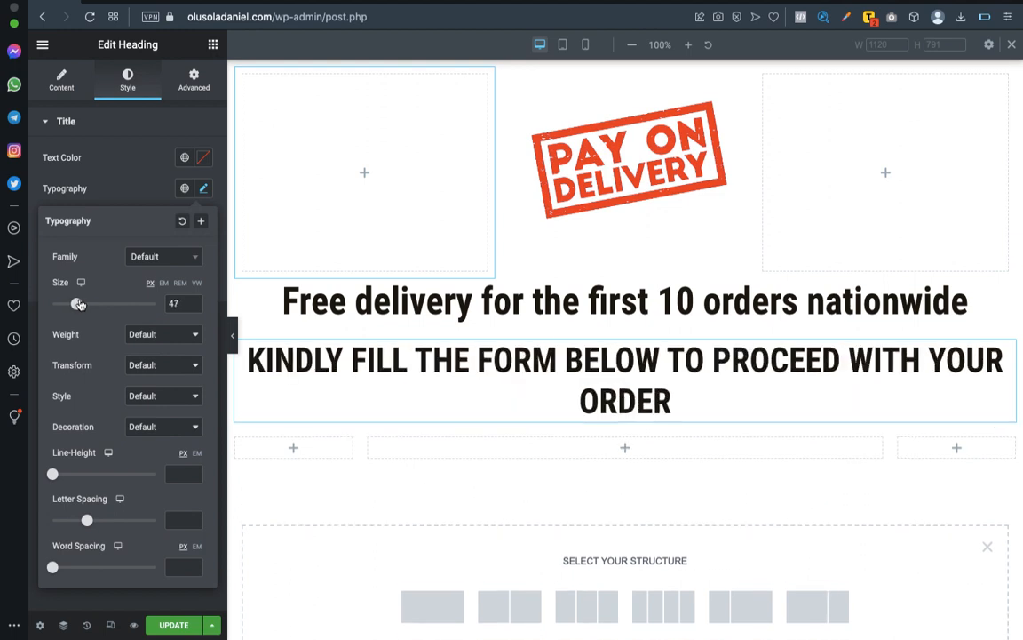
{"action": "double_click", "coordinate": [173, 302]}
{"action": "type", "text": "45"}
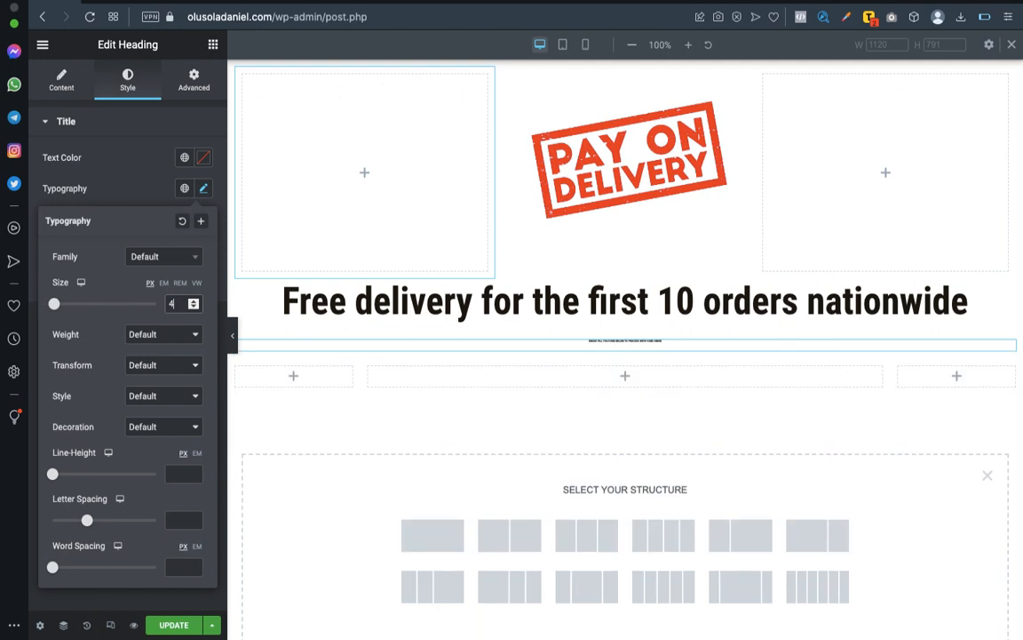
Set the typography size of the "Free delivery for the first 10 orders nationwide" heading to 40 px.
{"action": "left_click", "coordinate": [982, 286]}
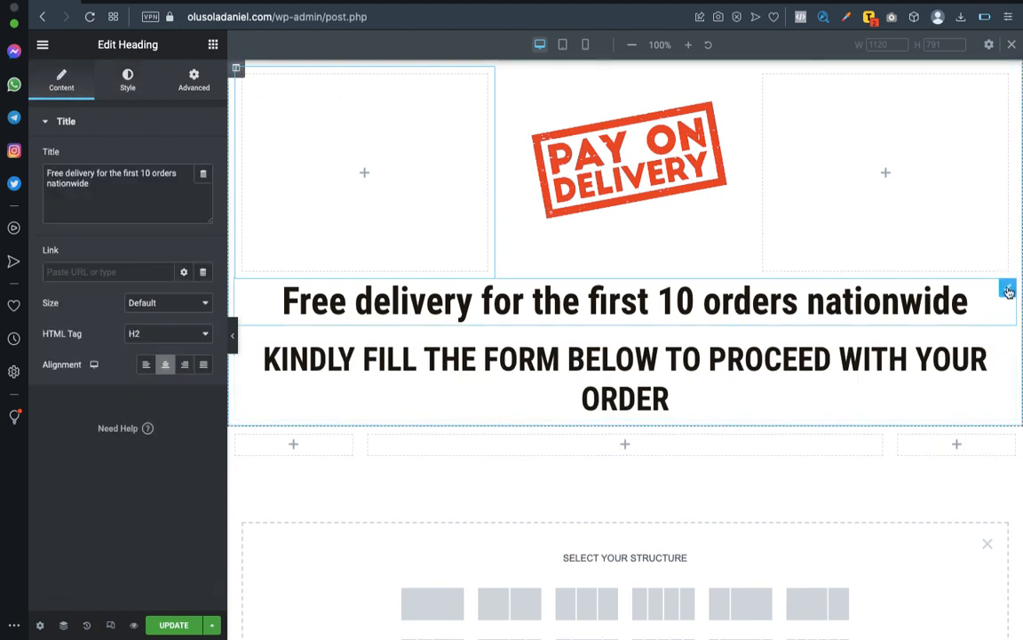
{"action": "left_click", "coordinate": [133, 87]}
{"action": "left_click", "coordinate": [204, 189]}
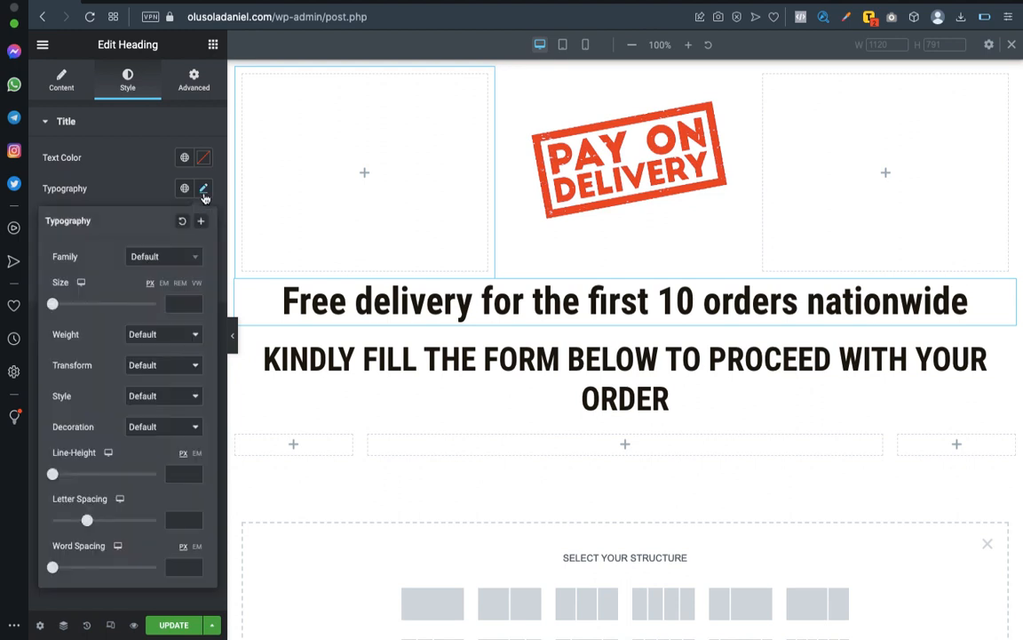
{"action": "left_click", "coordinate": [171, 305]}
{"action": "type", "text": "30"}
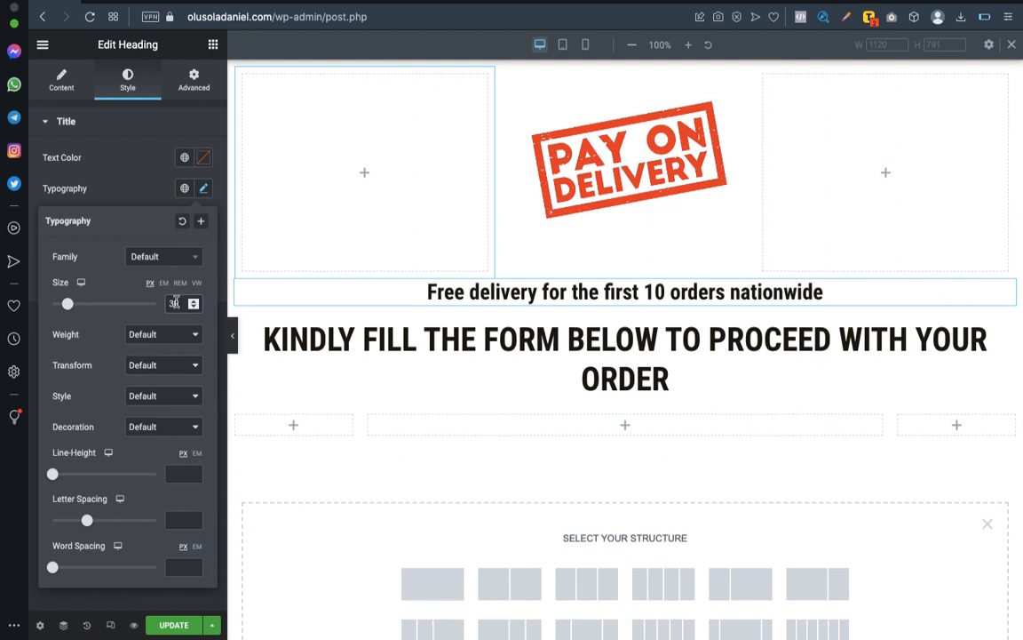
{"action": "type", "text": "40"}
{"action": "key", "text": "BackSpace"}
{"action": "key", "text": "BackSpace"}
{"action": "key", "text": "BackSpace"}
{"action": "key", "text": "BackSpace"}
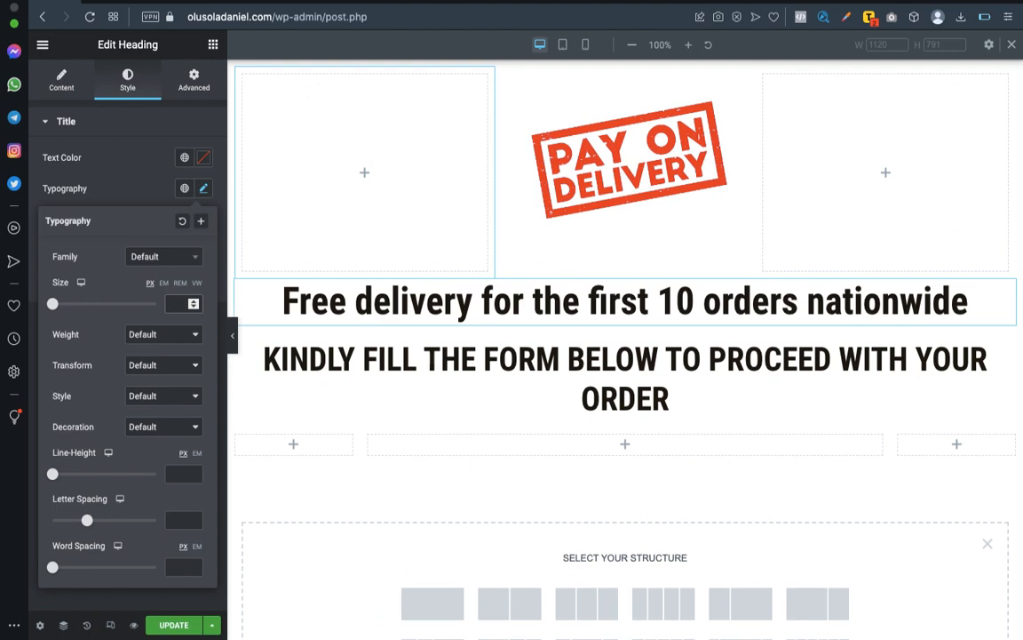
{"action": "type", "text": "40"}
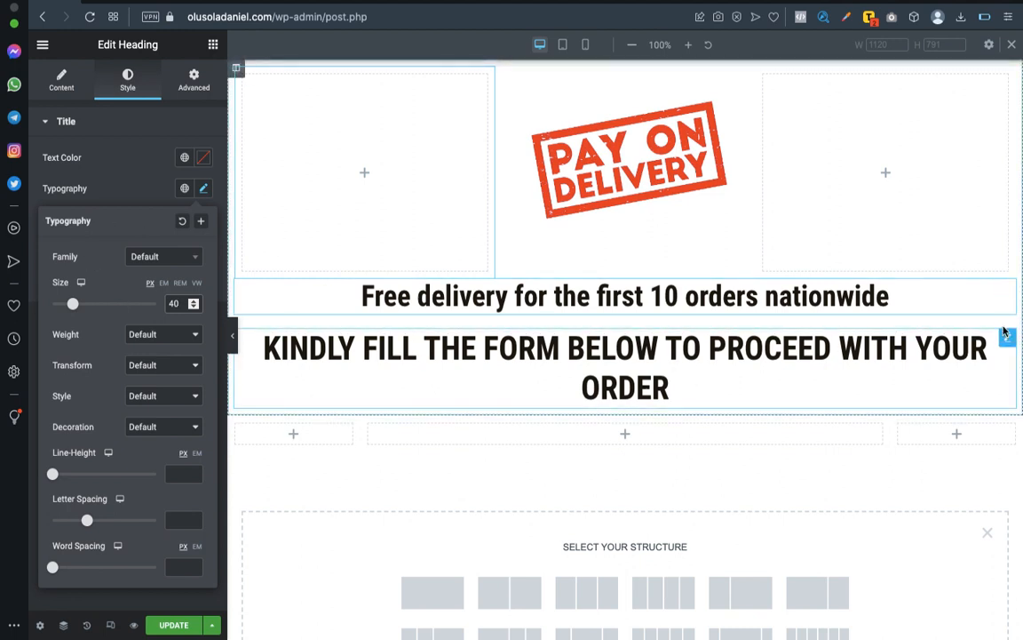
Reword the order form heading to "KINDLY TO PROCEED BELOW WITH YOUR ORDER".
{"action": "left_click", "coordinate": [1007, 340]}
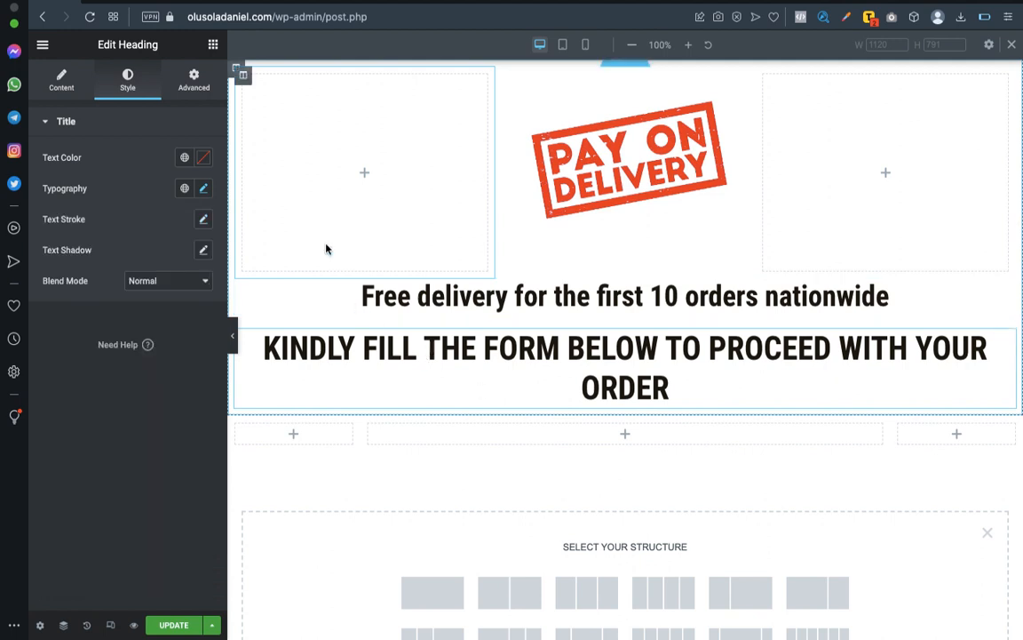
{"action": "left_click", "coordinate": [61, 79]}
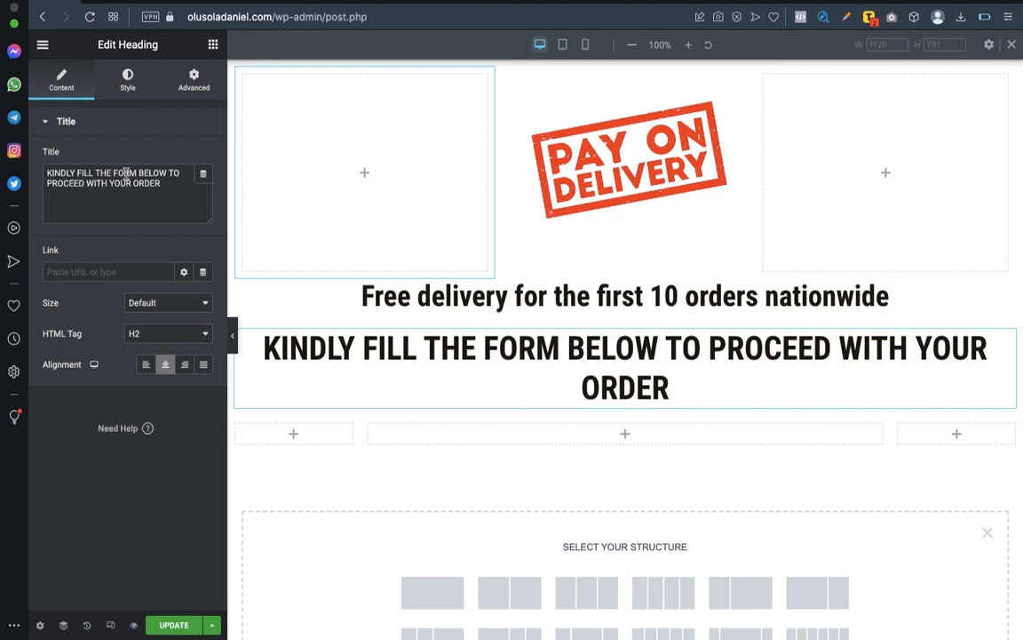
{"action": "left_click_drag", "start_coordinate": [77, 174], "coordinate": [129, 169]}
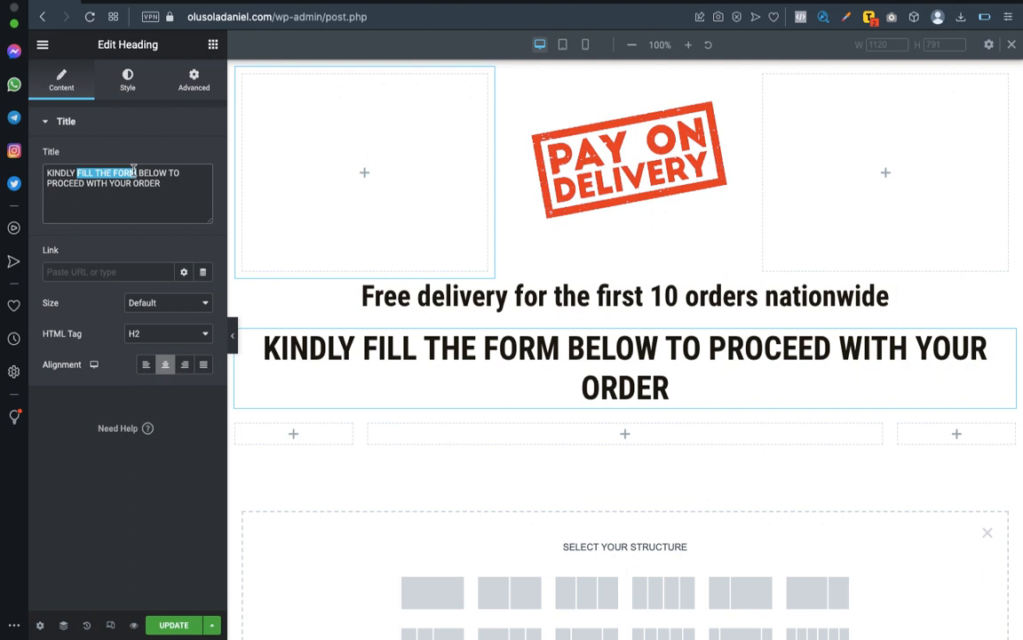
{"action": "key", "text": "BackSpace"}
{"action": "double_click", "coordinate": [83, 181]}
{"action": "double_click", "coordinate": [92, 174]}
{"action": "key", "text": "BackSpace"}
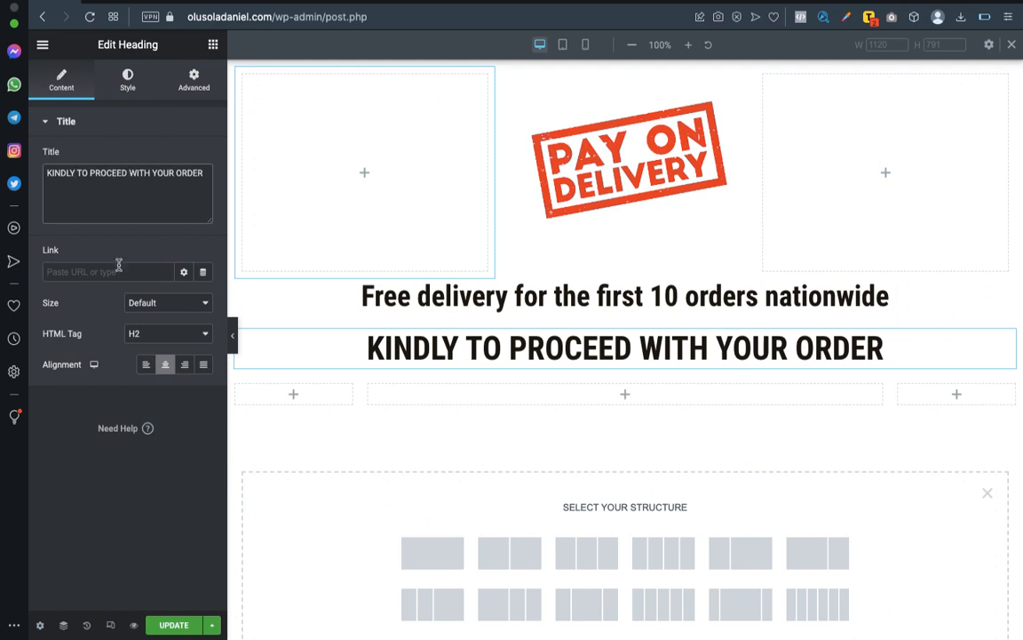
{"action": "type", "text": "BELOW"}
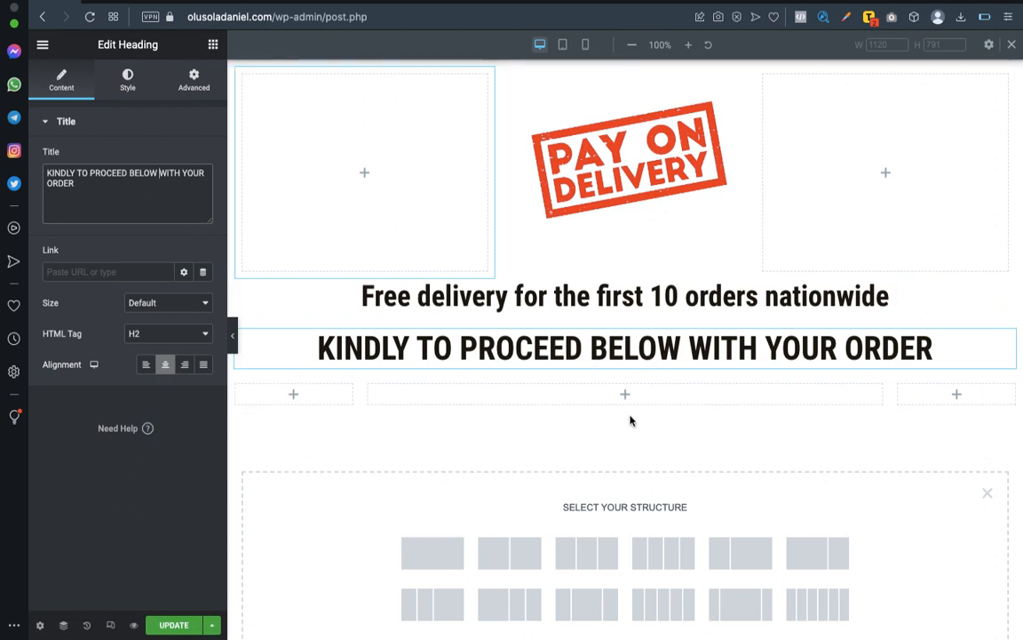
In the WordPress dashboard's Ninja Forms list, copy the Order Form shortcode [ninja_form id=2].
{"action": "left_click", "coordinate": [109, 4]}
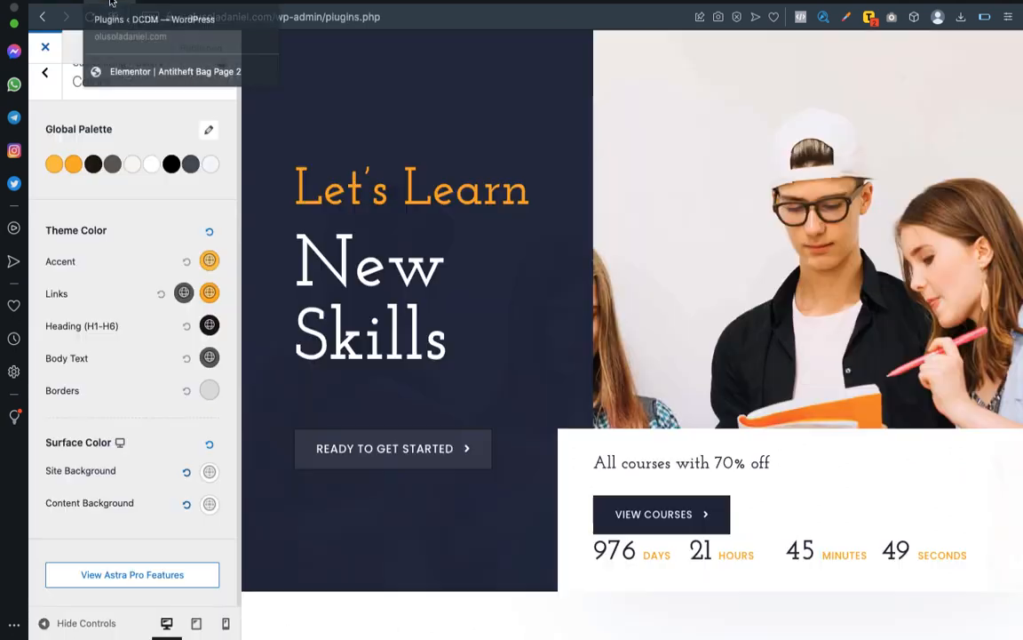
{"action": "mouse_move", "coordinate": [78, 263]}
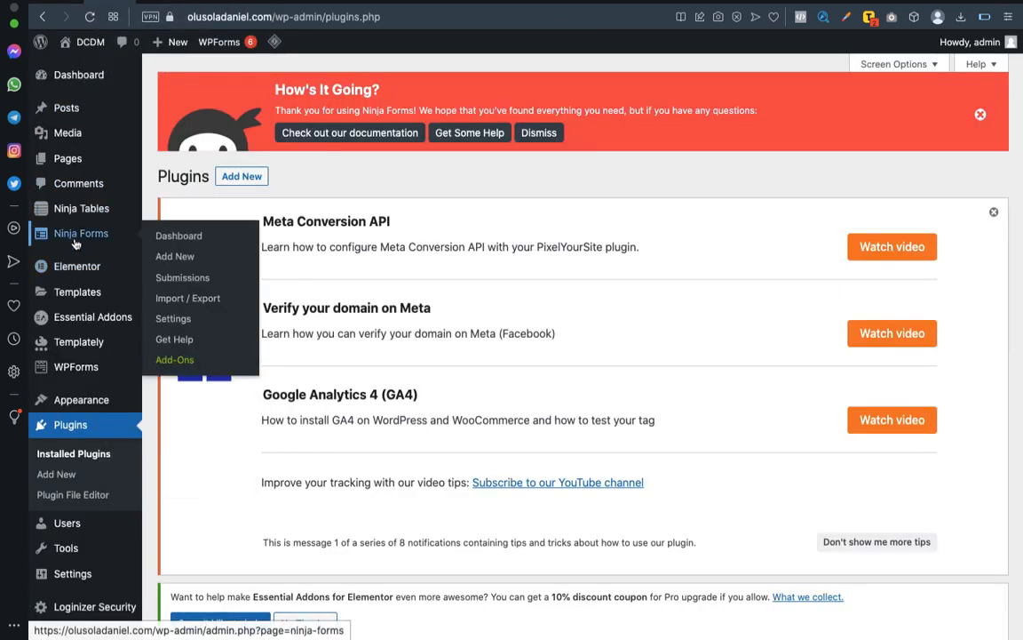
{"action": "left_click", "coordinate": [75, 236]}
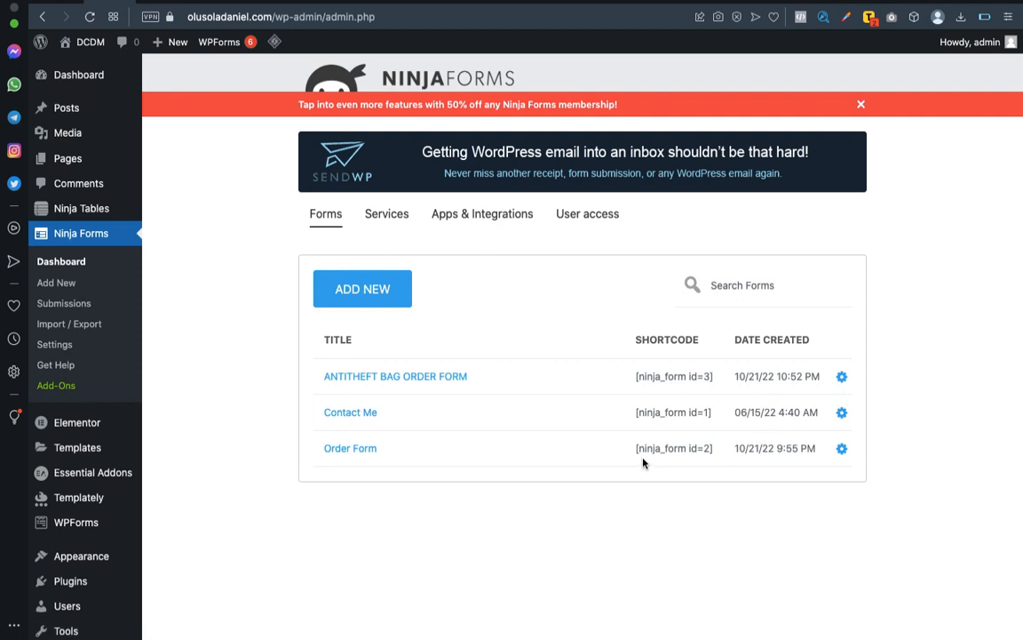
{"action": "left_click_drag", "start_coordinate": [634, 450], "coordinate": [717, 453]}
{"action": "key", "text": "super+c"}
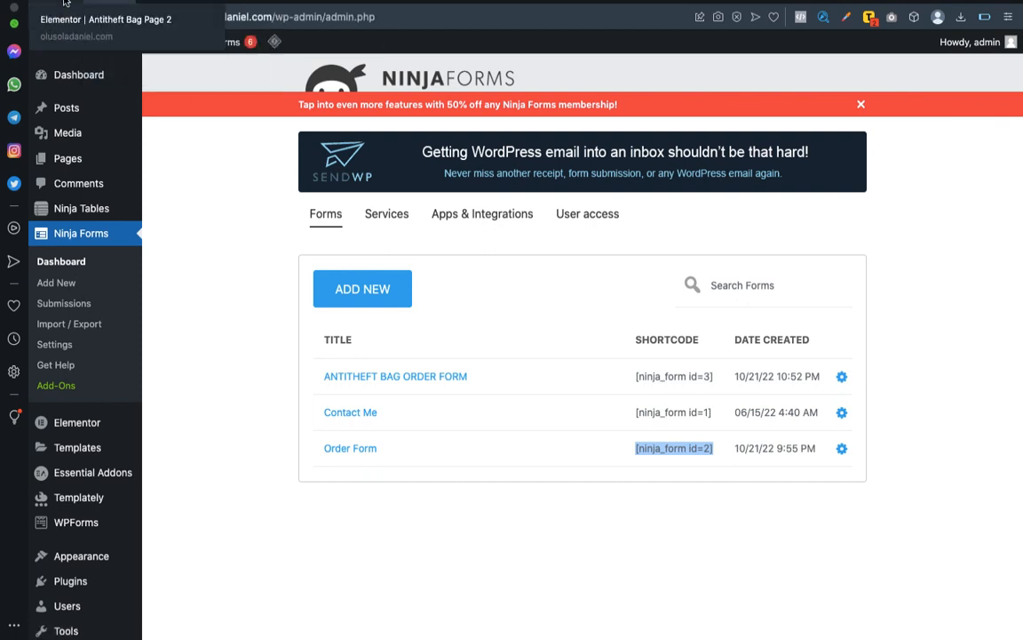
Back in the Elementor page, add a Shortcode widget to the middle column below the order heading and apply the copied [ninja_form id=2].
{"action": "left_click", "coordinate": [114, 3]}
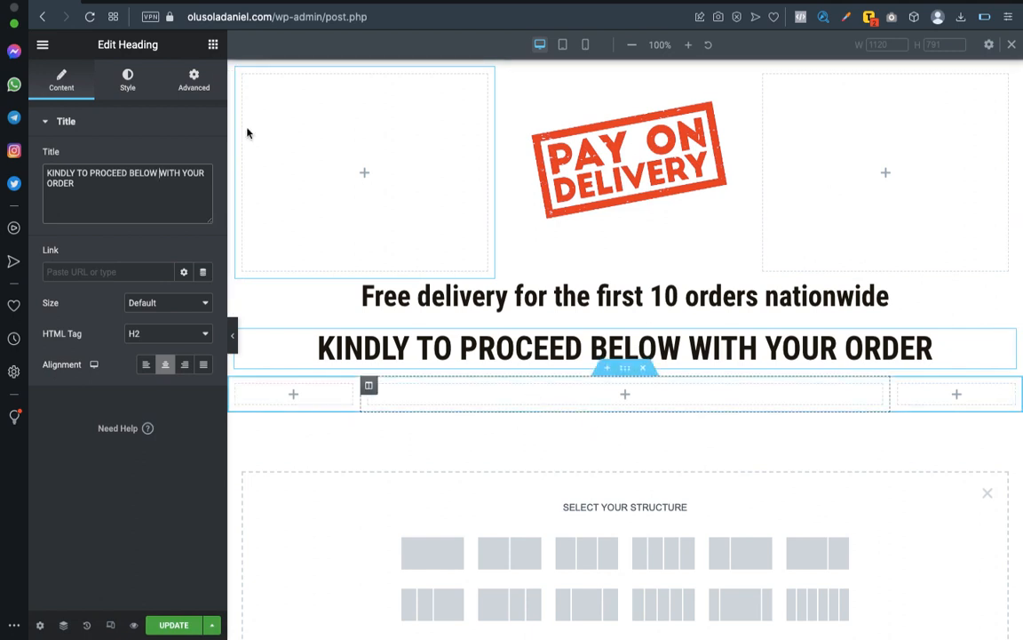
{"action": "left_click", "coordinate": [213, 45]}
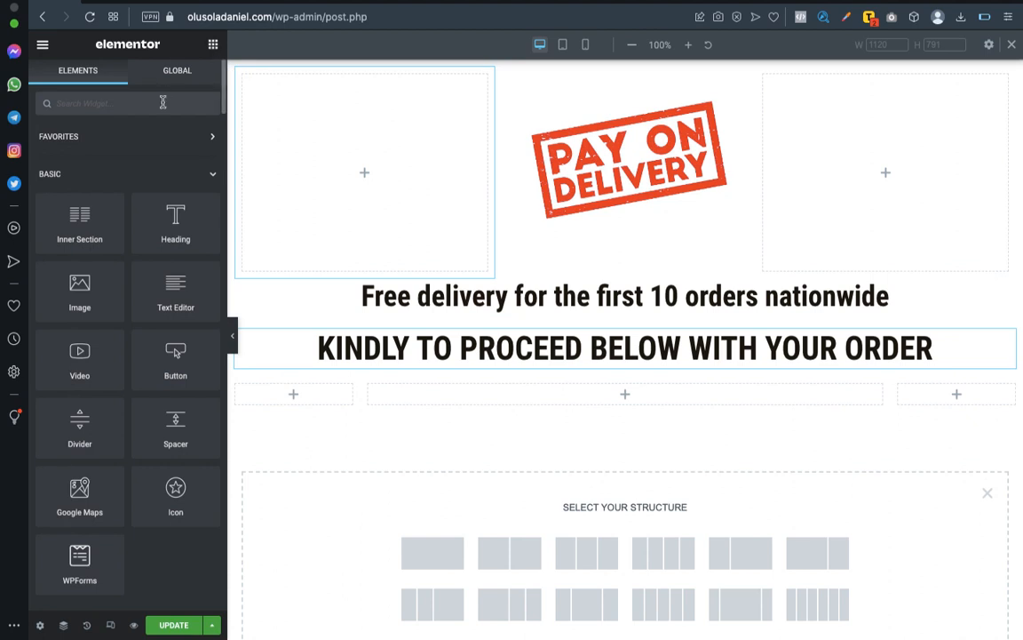
{"action": "type", "text": "shortcod"}
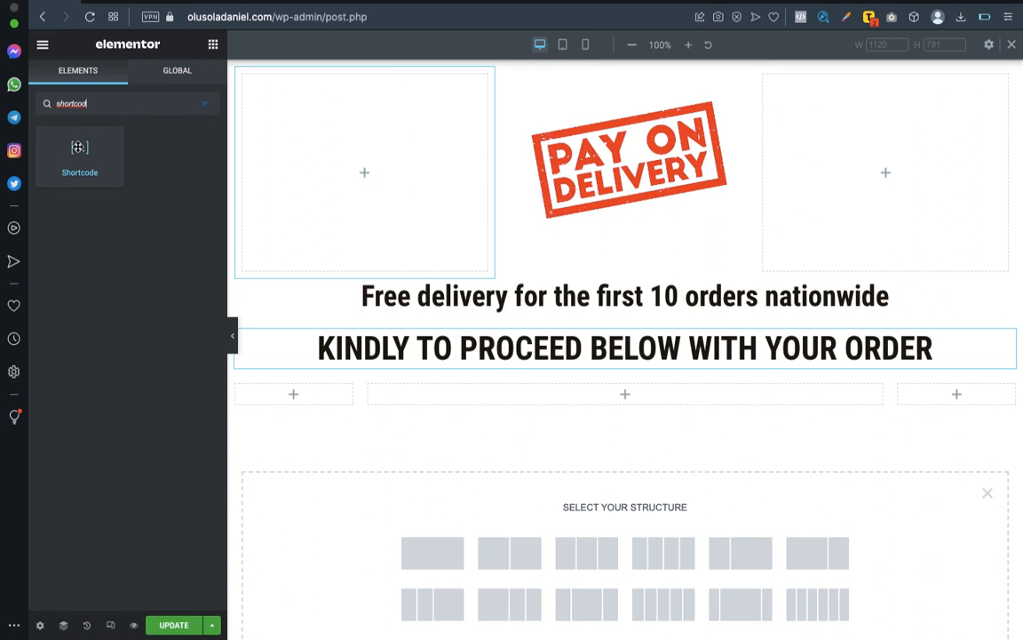
{"action": "left_click_drag", "start_coordinate": [78, 147], "coordinate": [612, 392]}
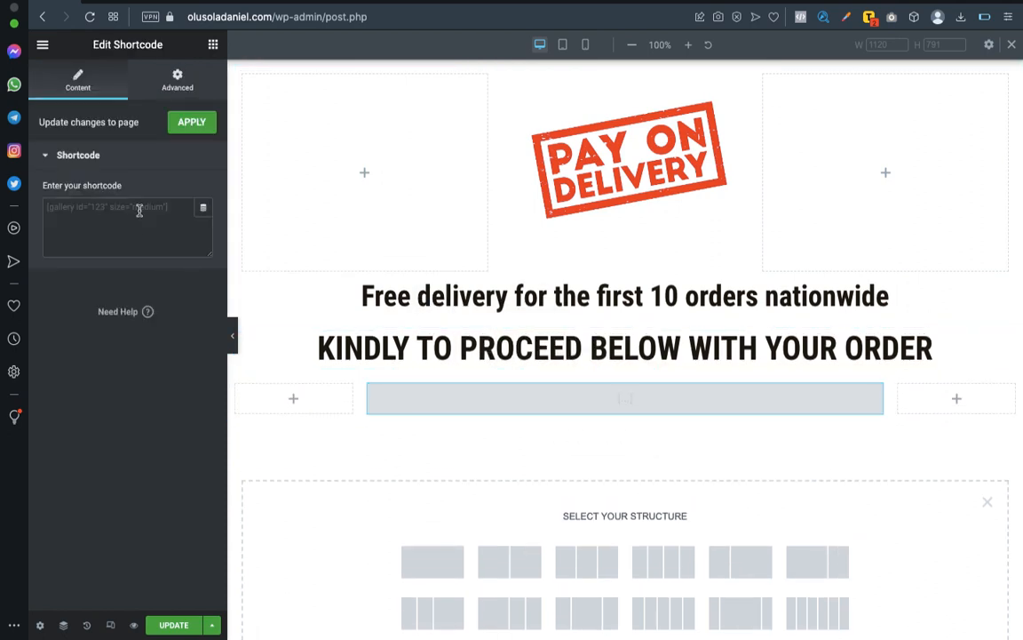
{"action": "key", "text": "super+v"}
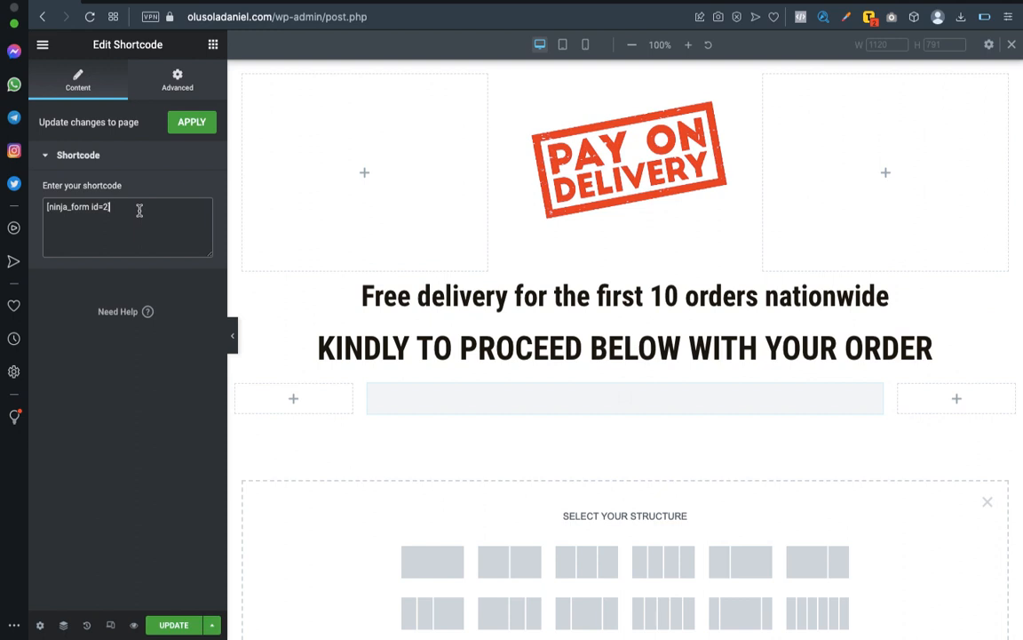
{"action": "left_click", "coordinate": [205, 125]}
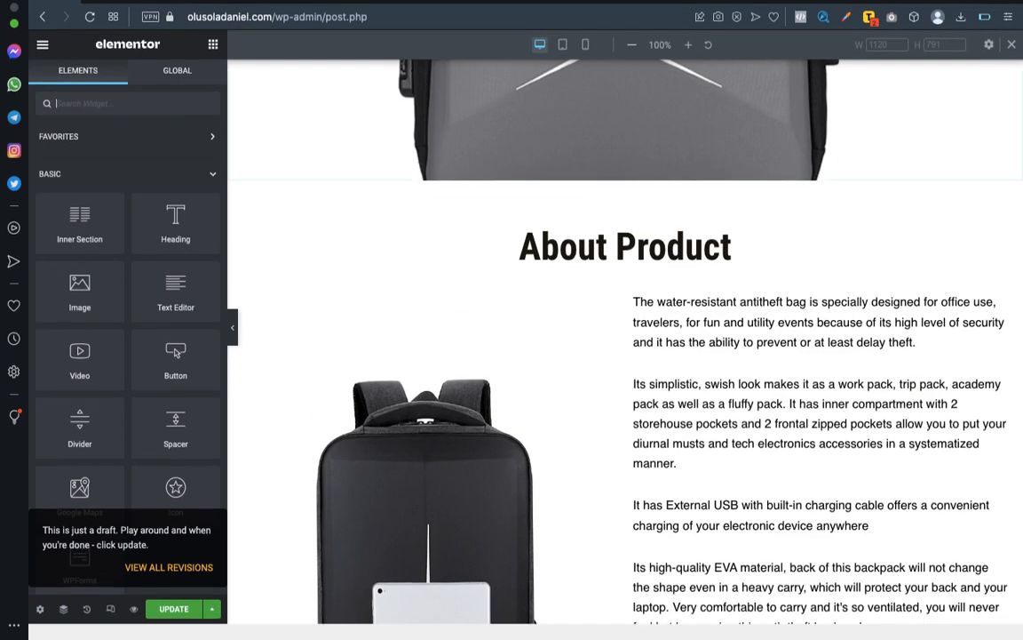
{"action": "scroll", "coordinate": [616, 217], "scroll_direction": "up", "scroll_amount": 8}
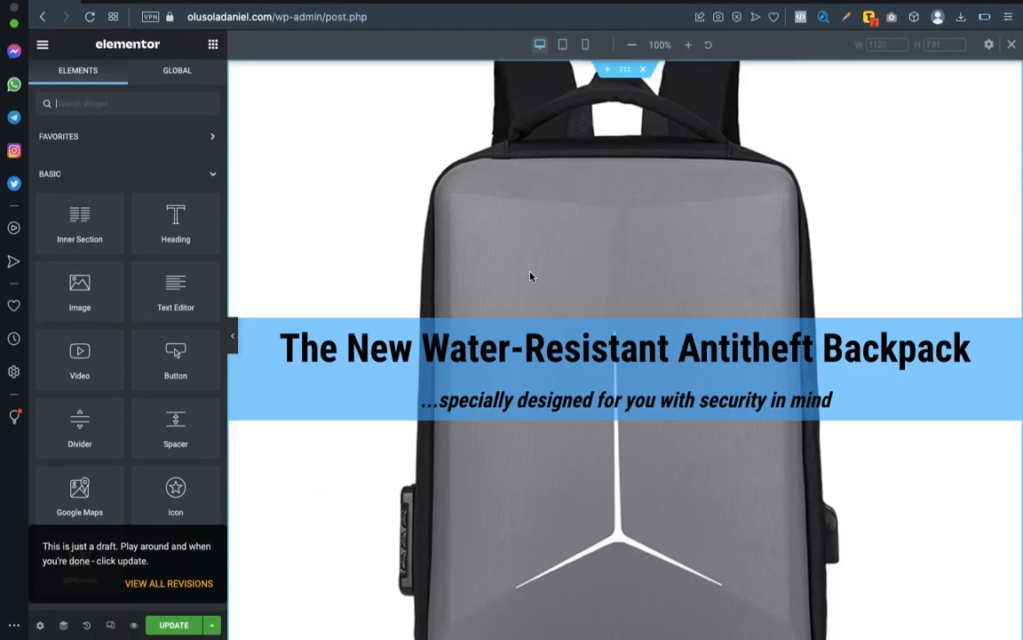
Add a centered, Medium-size Button widget directly below the "KINDLY TO PROCEED BELOW WITH YOUR ORDER" heading.
{"action": "scroll", "coordinate": [600, 435], "scroll_direction": "down", "scroll_amount": 20}
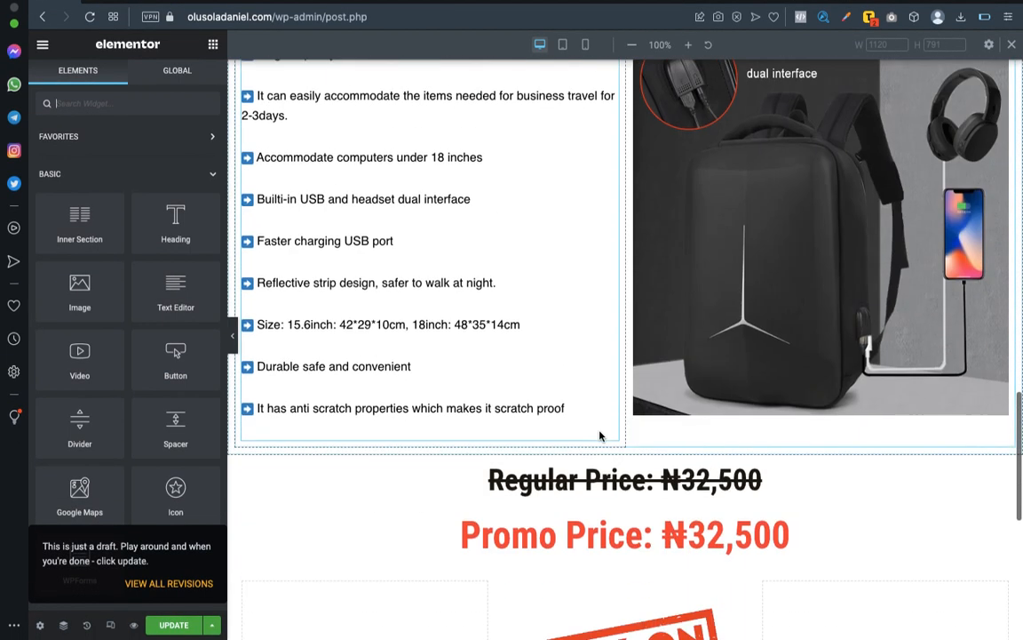
{"action": "scroll", "coordinate": [600, 433], "scroll_direction": "down", "scroll_amount": 4}
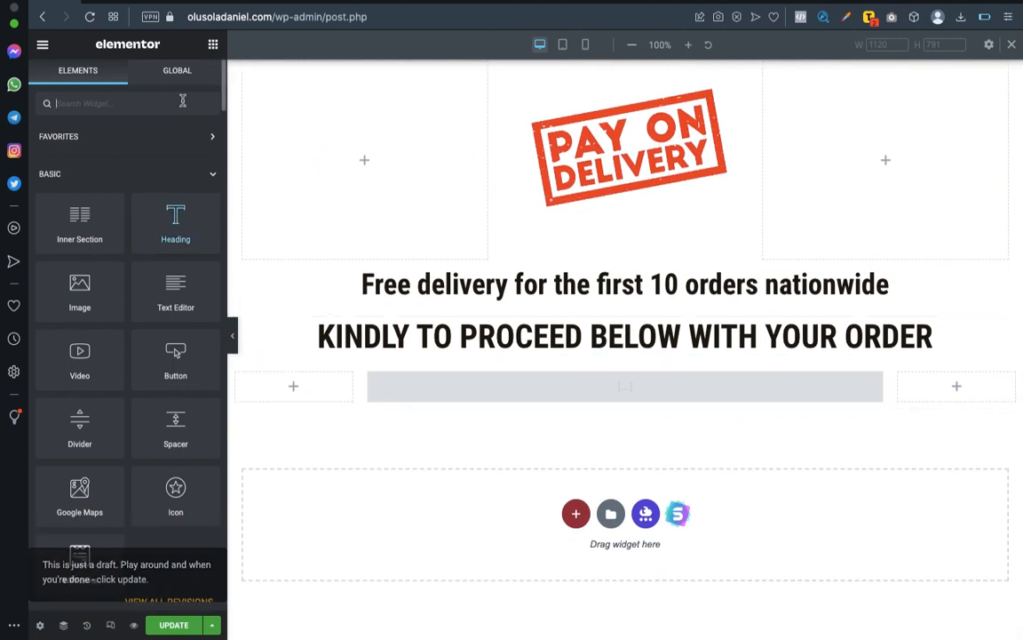
{"action": "left_click", "coordinate": [213, 44]}
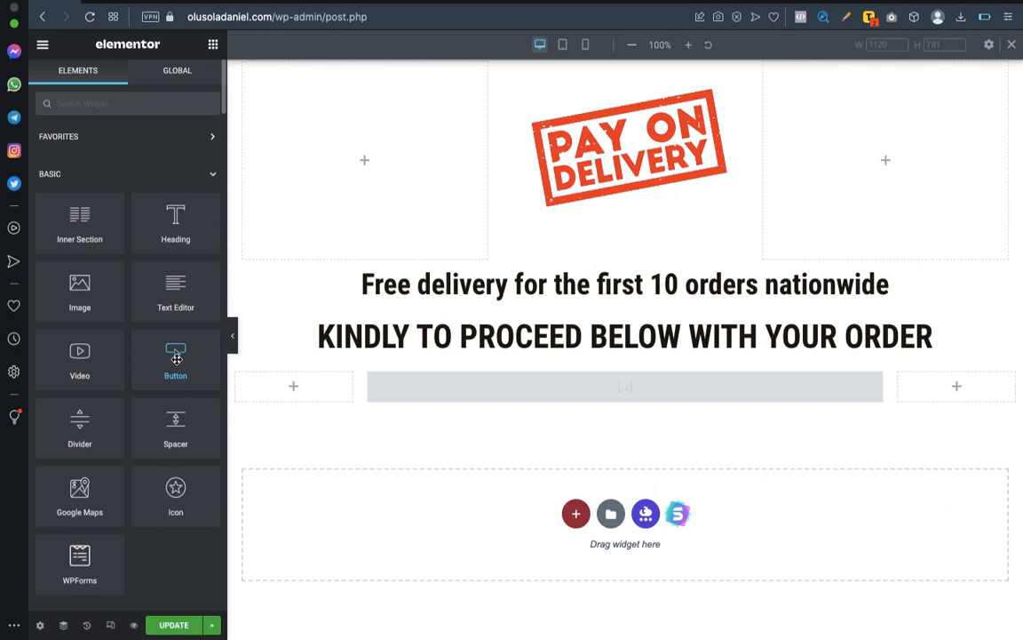
{"action": "left_click_drag", "start_coordinate": [176, 358], "coordinate": [622, 353]}
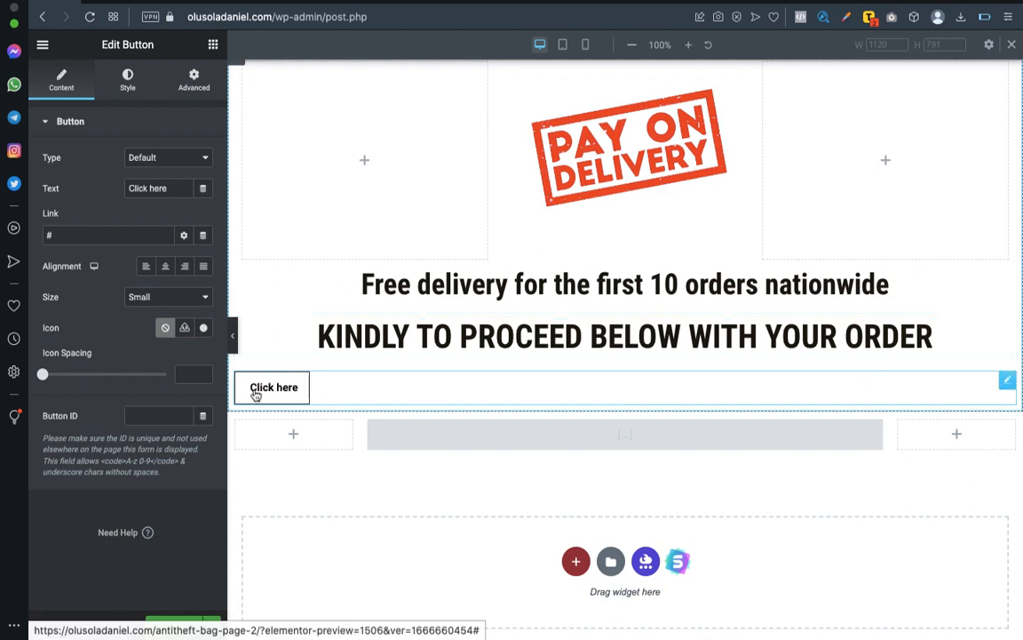
{"action": "left_click", "coordinate": [165, 267]}
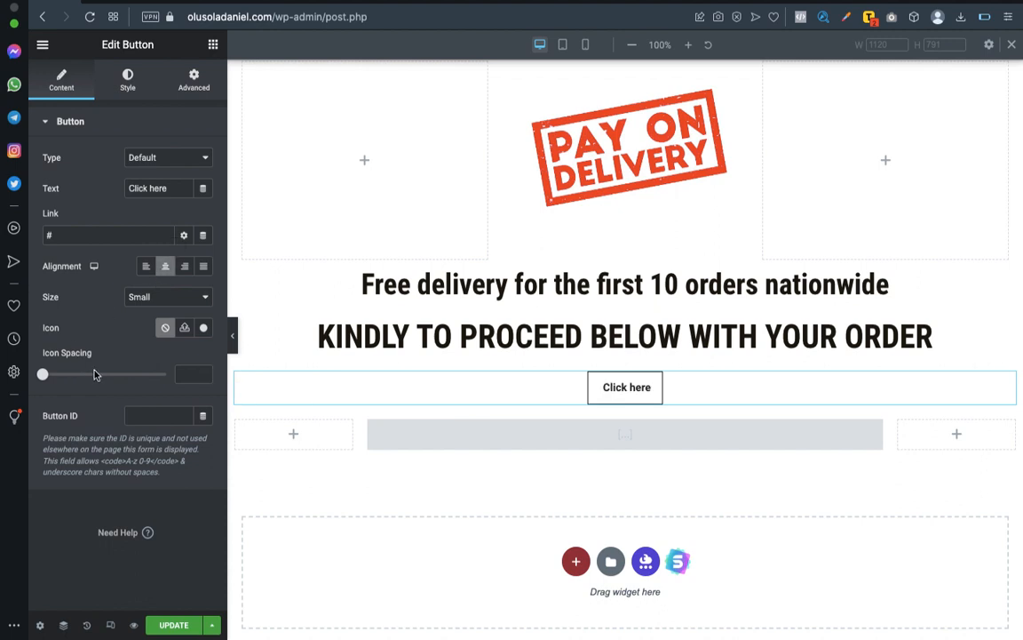
{"action": "left_click", "coordinate": [163, 302]}
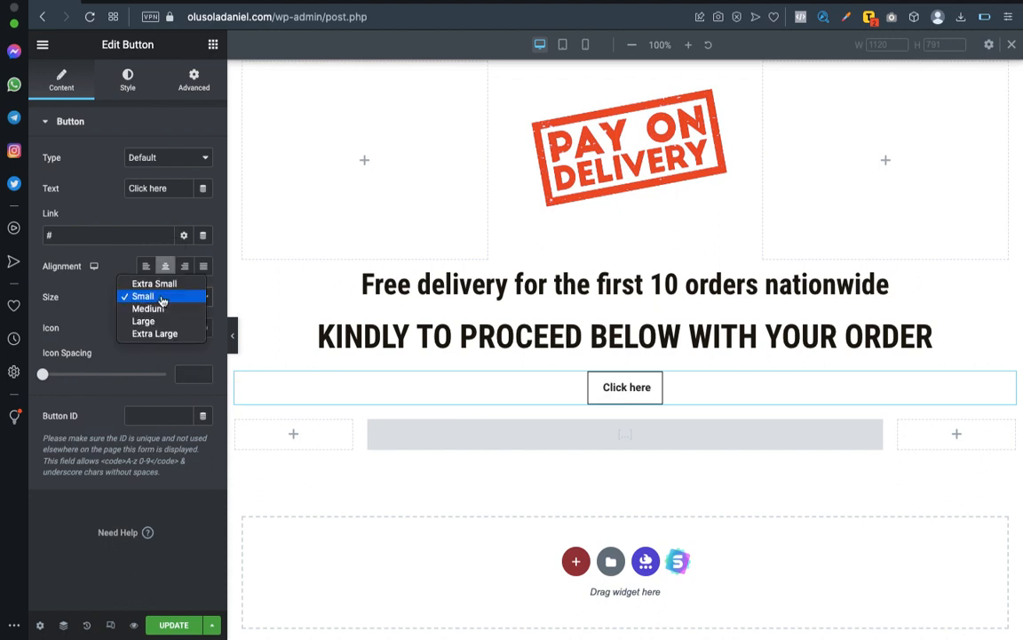
{"action": "left_click", "coordinate": [163, 307]}
Change the new button's text to "Click Here To Order Via Whatsapp".
{"action": "left_click", "coordinate": [173, 188]}
{"action": "type", "text": "Via"}
{"action": "key", "text": "BackSpace"}
{"action": "key", "text": "BackSpace"}
{"action": "key", "text": "BackSpace"}
{"action": "key", "text": "BackSpace"}
{"action": "key", "text": "BackSpace"}
{"action": "key", "text": "BackSpace"}
{"action": "key", "text": "BackSpace"}
{"action": "key", "text": "BackSpace"}
{"action": "key", "text": "BackSpace"}
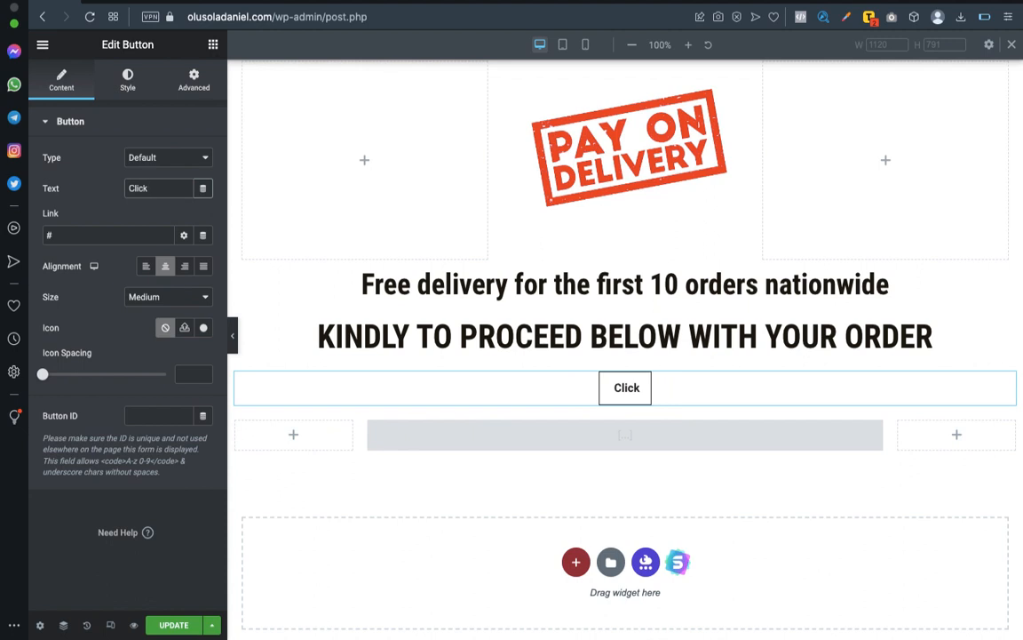
{"action": "type", "text": "Here"}
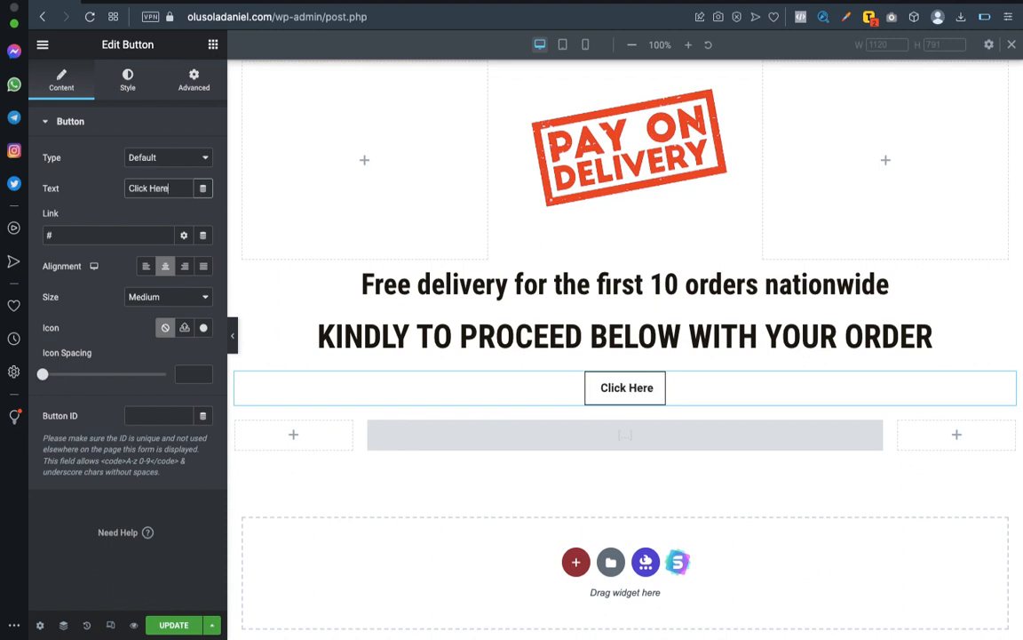
{"action": "type", "text": " To O"}
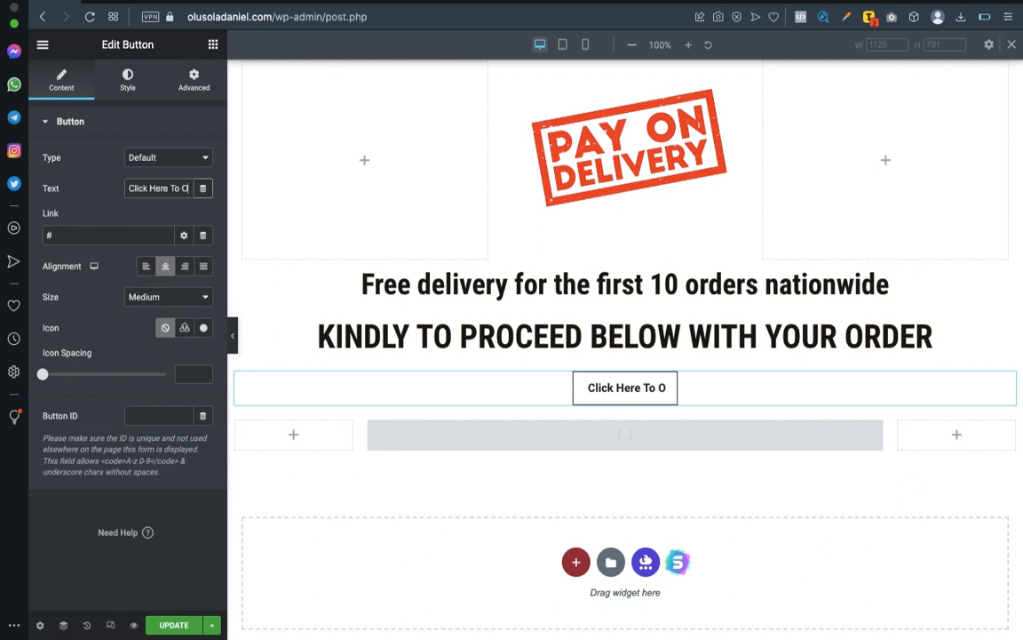
{"action": "type", "text": "rder"}
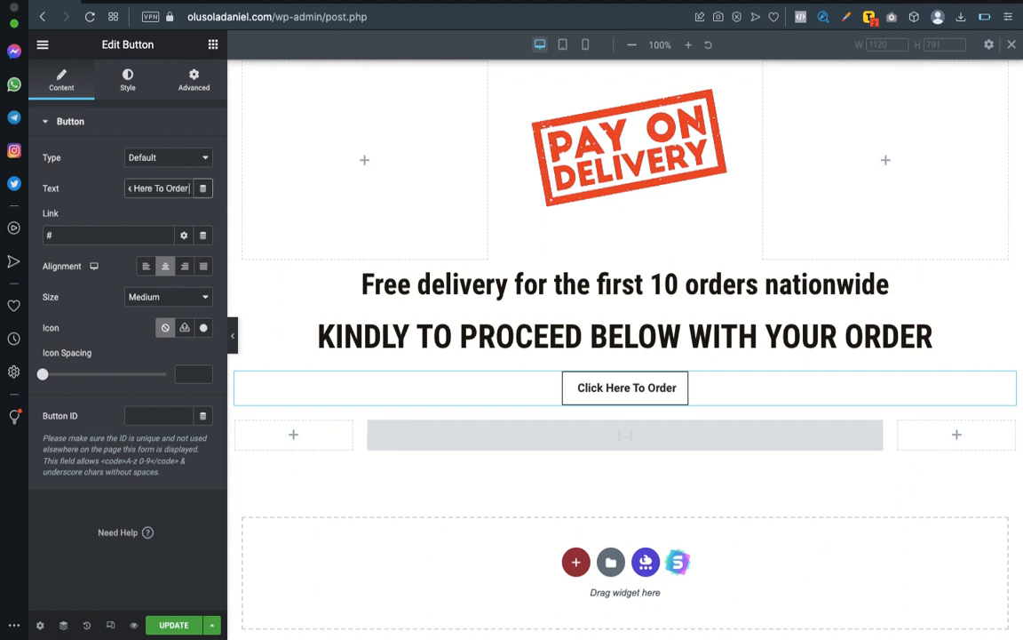
{"action": "type", "text": " Via Whatsapp"}
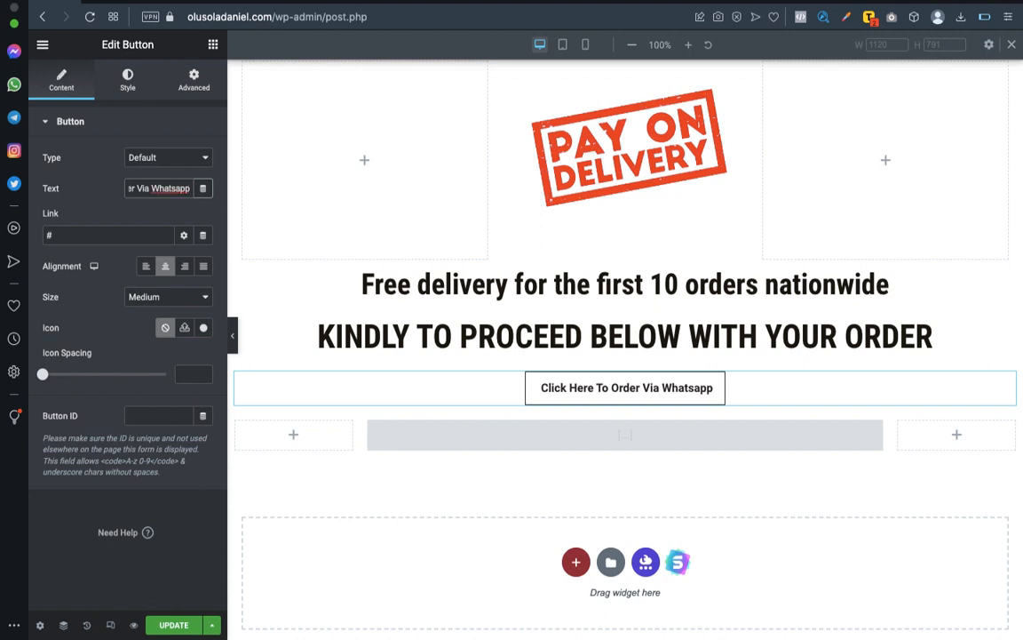
Set the WhatsApp order button's size to Large.
{"action": "left_click", "coordinate": [190, 300]}
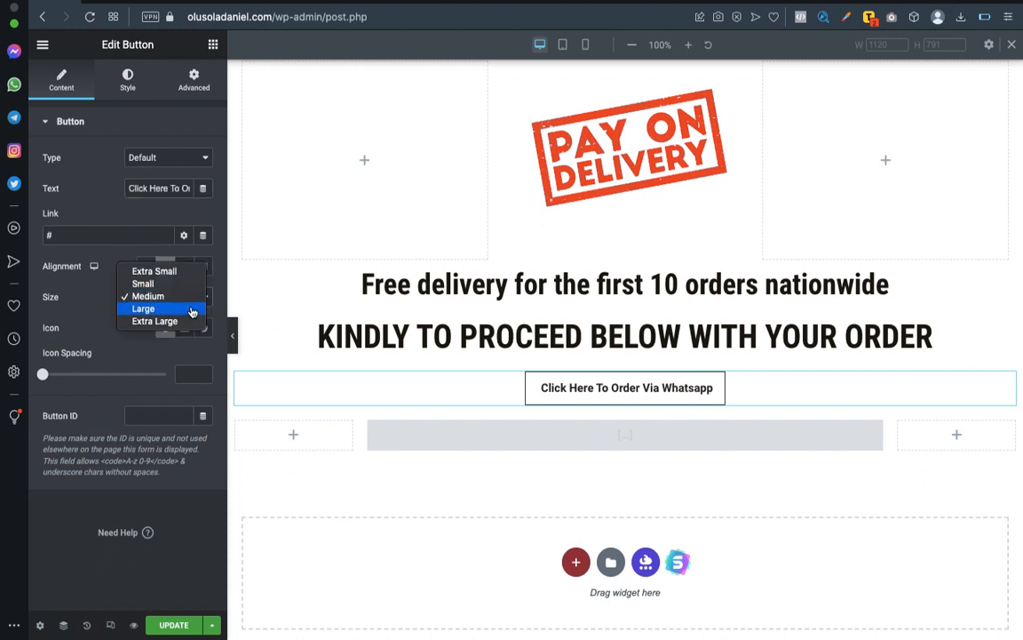
{"action": "left_click", "coordinate": [191, 310]}
{"action": "left_click", "coordinate": [196, 305]}
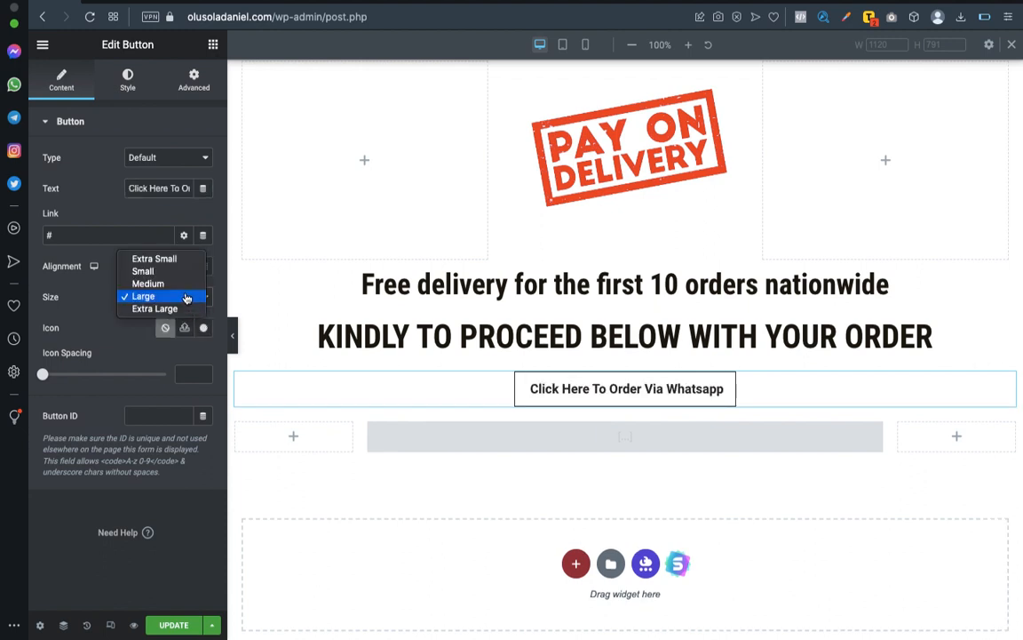
{"action": "left_click", "coordinate": [188, 298]}
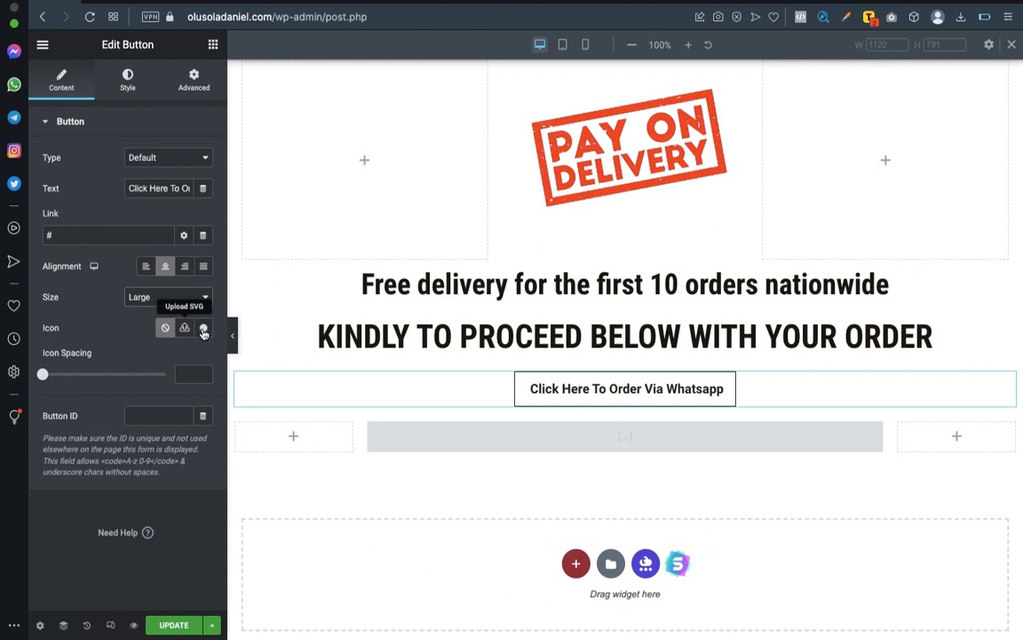
Add the WhatsApp icon from the icon library before the button text, with an icon spacing of 10.
{"action": "left_click", "coordinate": [204, 331]}
{"action": "left_click", "coordinate": [431, 112]}
{"action": "type", "text": "whats"}
{"action": "left_click", "coordinate": [435, 212]}
{"action": "left_click", "coordinate": [830, 609]}
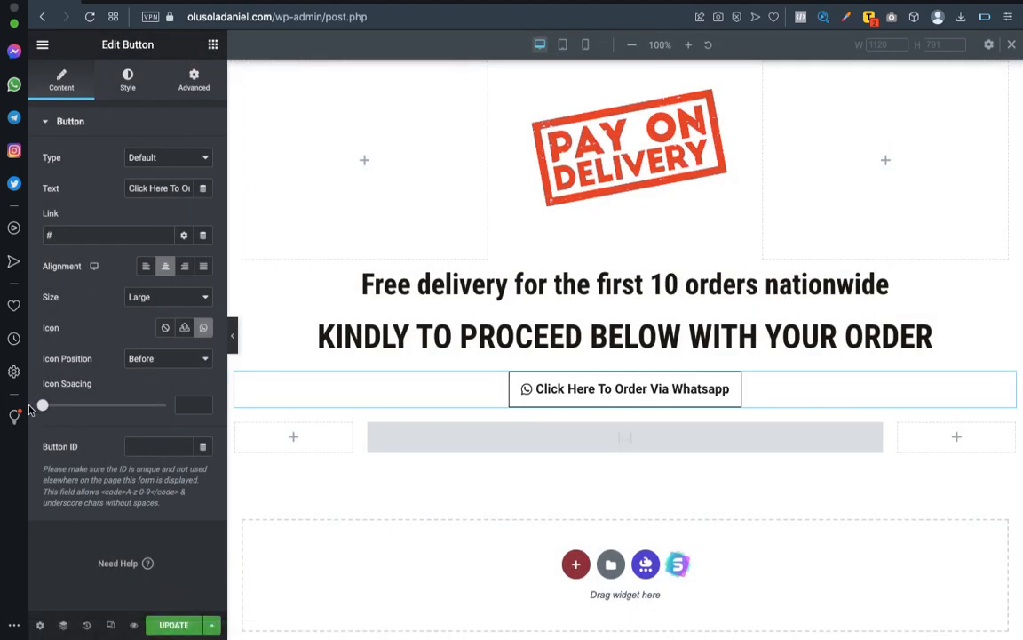
{"action": "left_click_drag", "start_coordinate": [42, 406], "coordinate": [66, 407]}
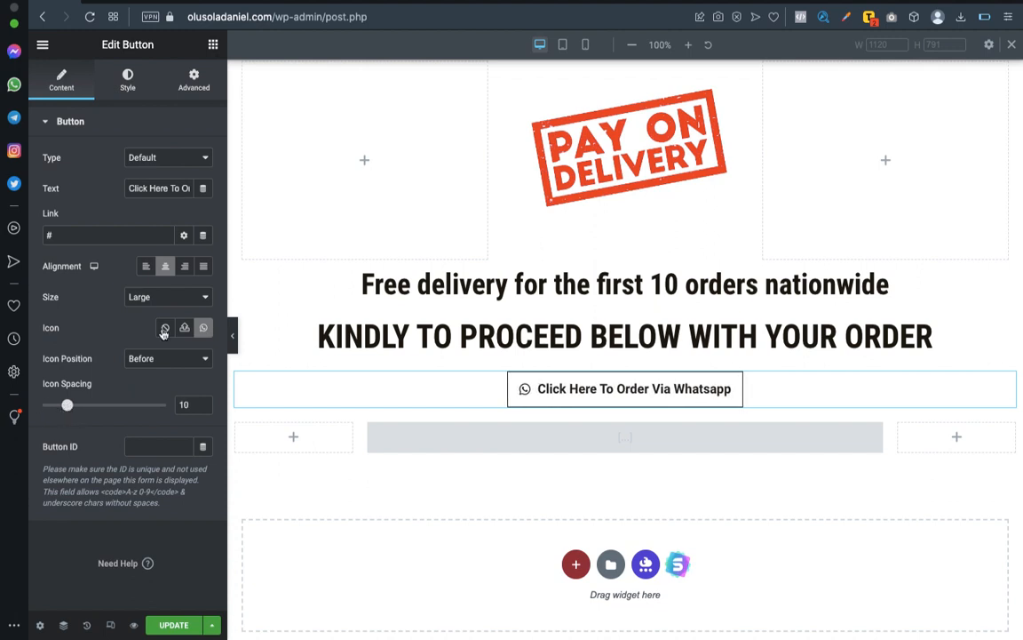
Set the WhatsApp button's typography to a size of 25 px and Italic style.
{"action": "left_click", "coordinate": [128, 78]}
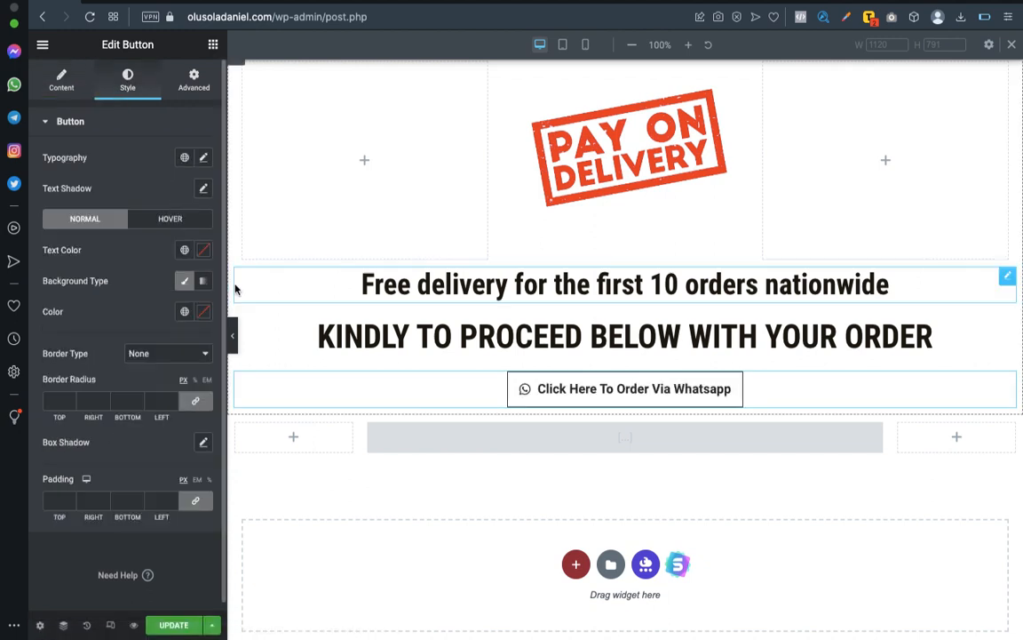
{"action": "left_click", "coordinate": [203, 158]}
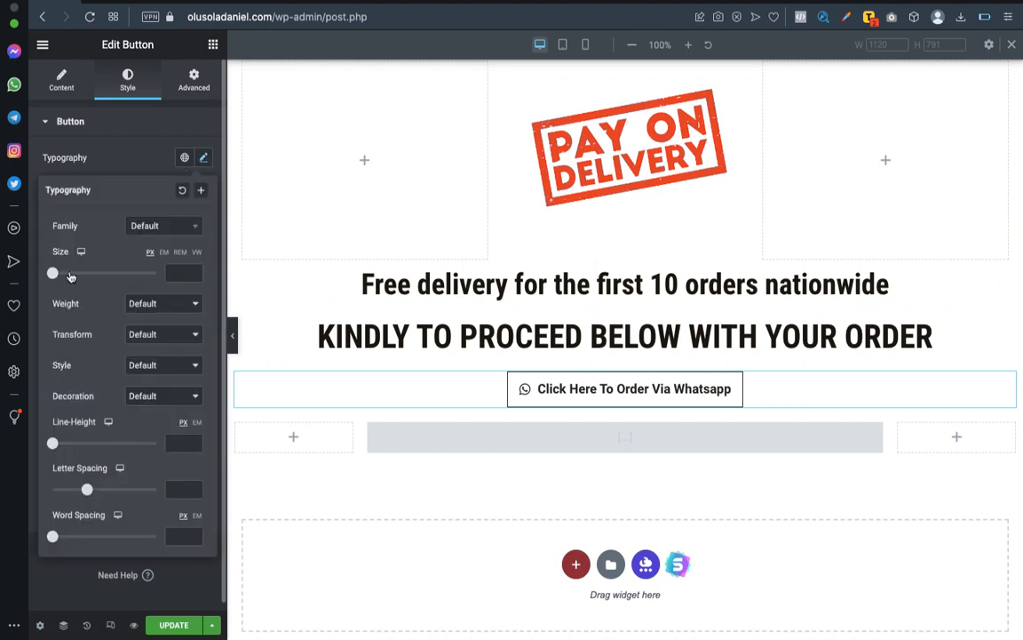
{"action": "mouse_move", "coordinate": [53, 273]}
{"action": "left_mouse_down"}
{"action": "mouse_move", "coordinate": [75, 272]}
{"action": "mouse_move", "coordinate": [62, 273]}
{"action": "left_mouse_up"}
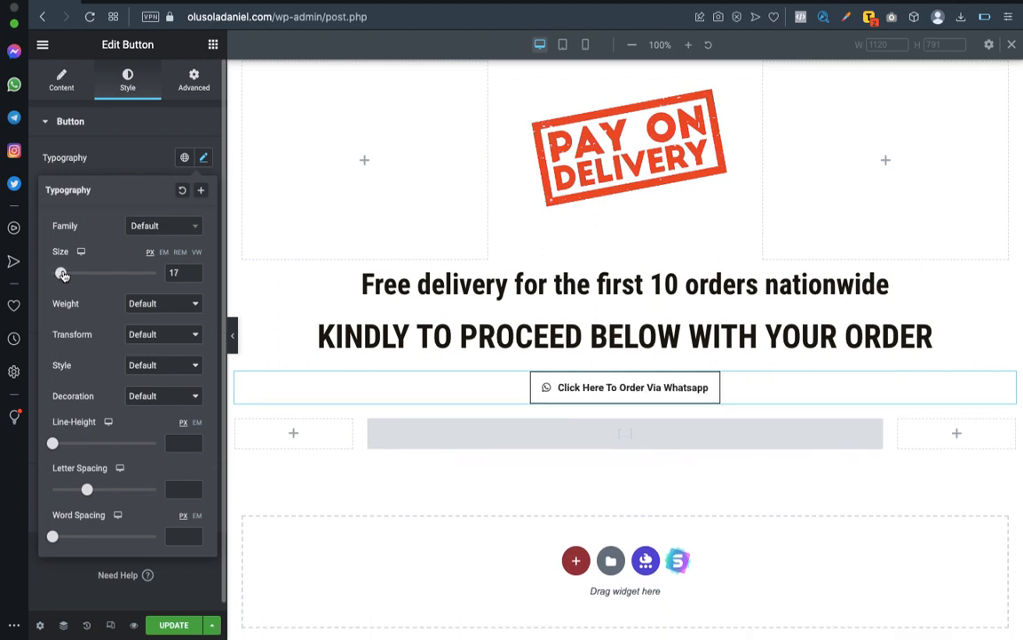
{"action": "type", "text": "25"}
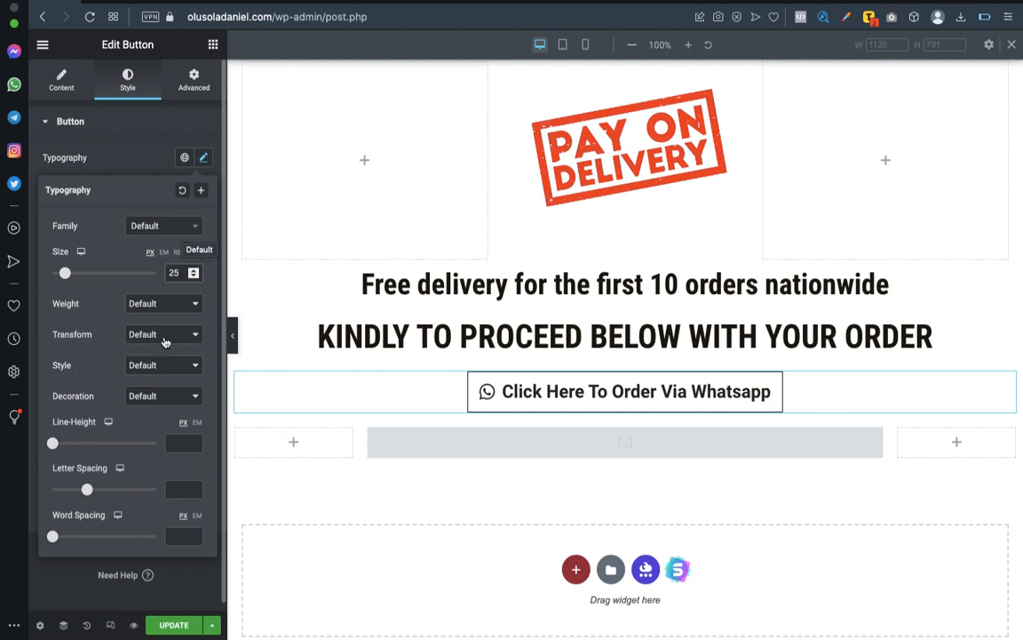
{"action": "left_click", "coordinate": [165, 397]}
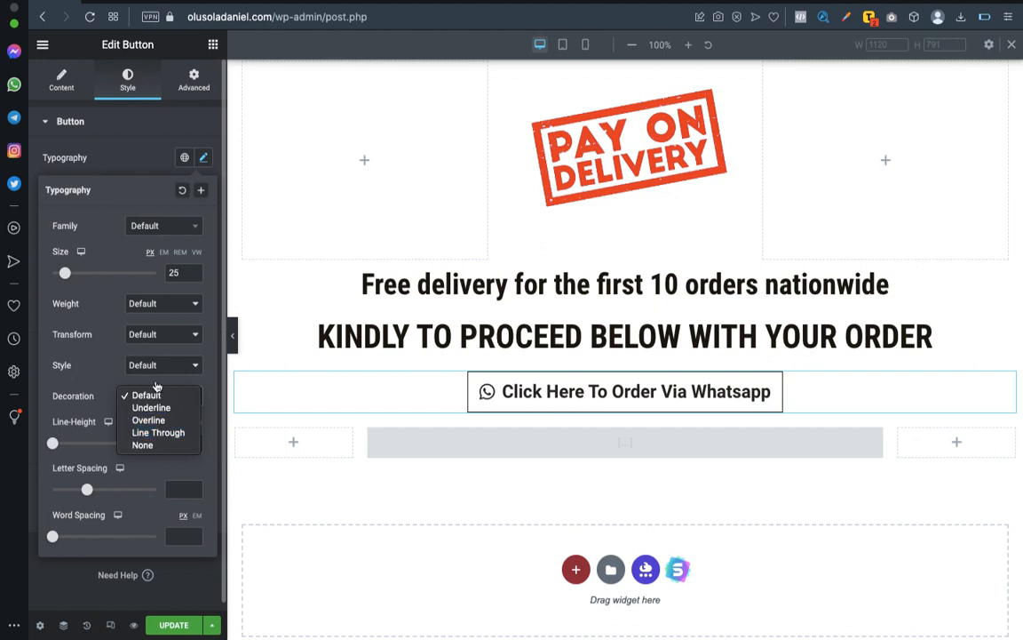
{"action": "left_click", "coordinate": [153, 363]}
{"action": "left_click", "coordinate": [154, 363]}
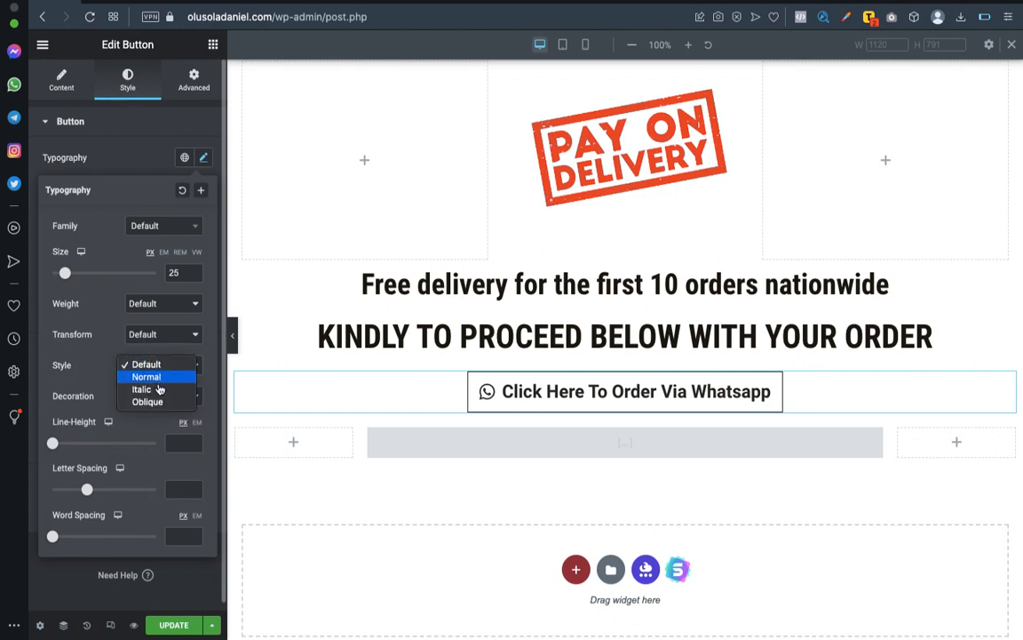
{"action": "left_click", "coordinate": [159, 390]}
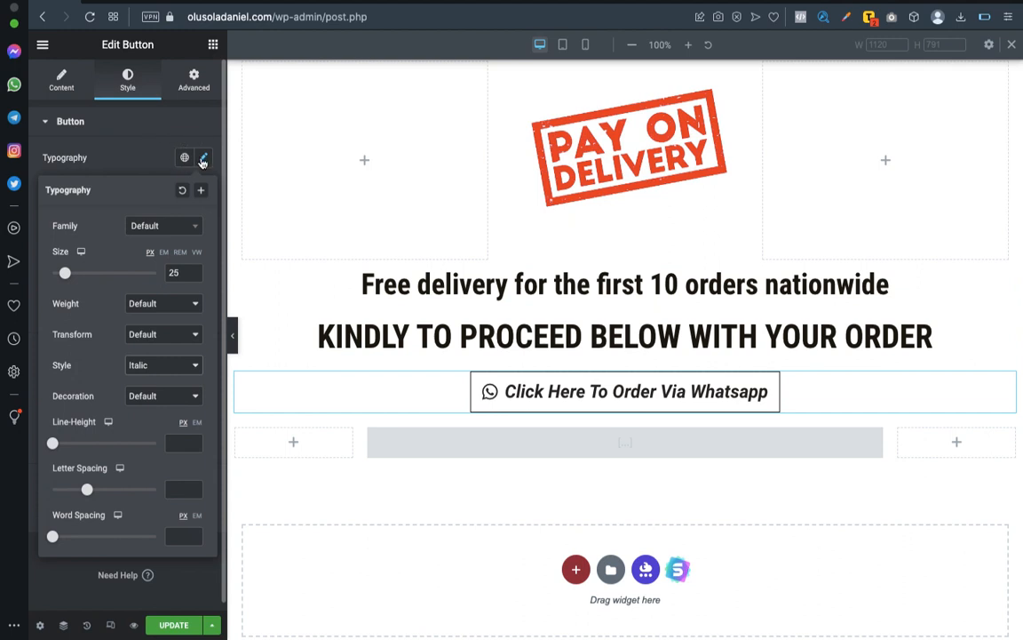
{"action": "left_click", "coordinate": [141, 153]}
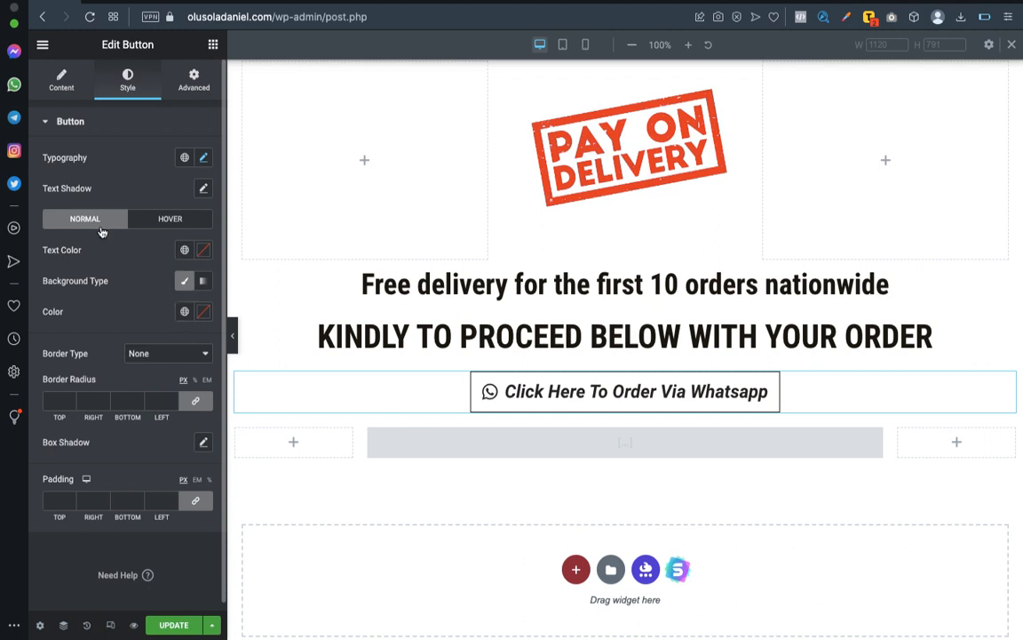
Give the WhatsApp button a classic background in green, #5EB05B.
{"action": "left_click", "coordinate": [184, 281]}
{"action": "left_click", "coordinate": [204, 312]}
{"action": "left_click", "coordinate": [144, 483]}
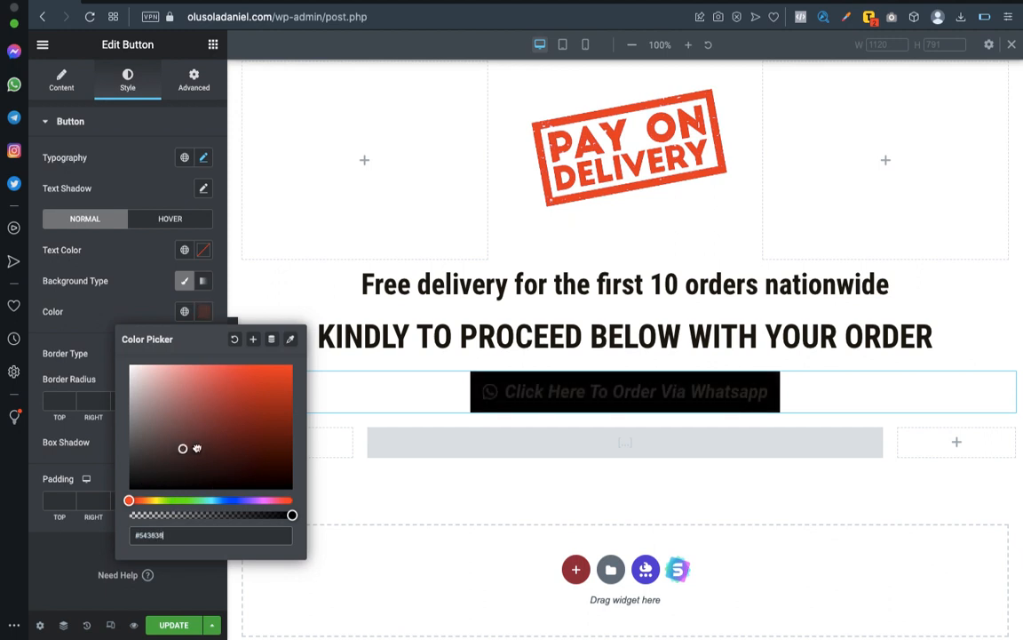
{"action": "left_click", "coordinate": [222, 415]}
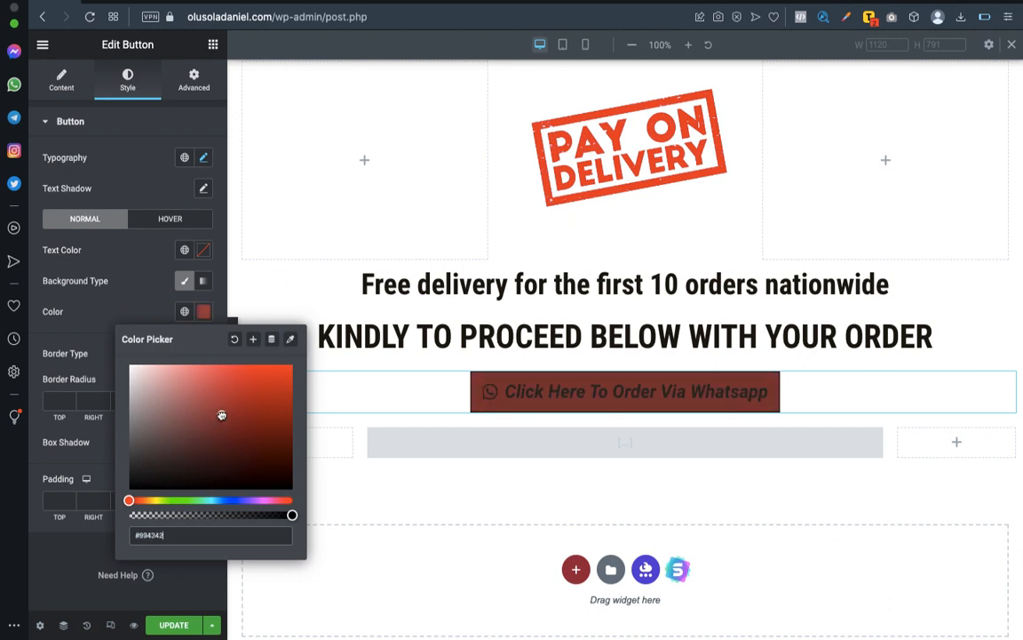
{"action": "left_click", "coordinate": [234, 340]}
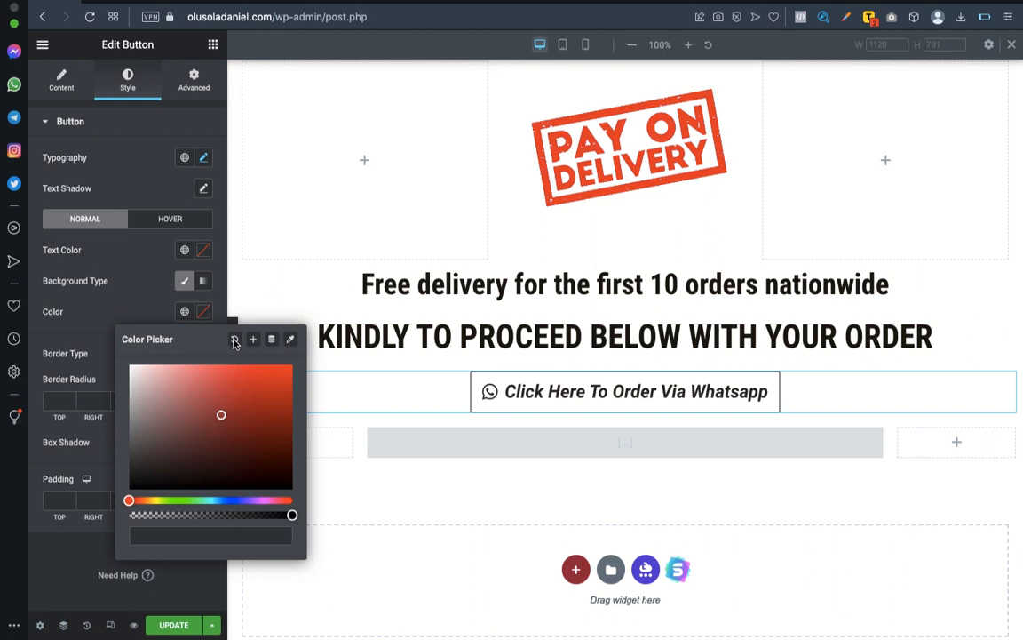
{"action": "left_click", "coordinate": [185, 500]}
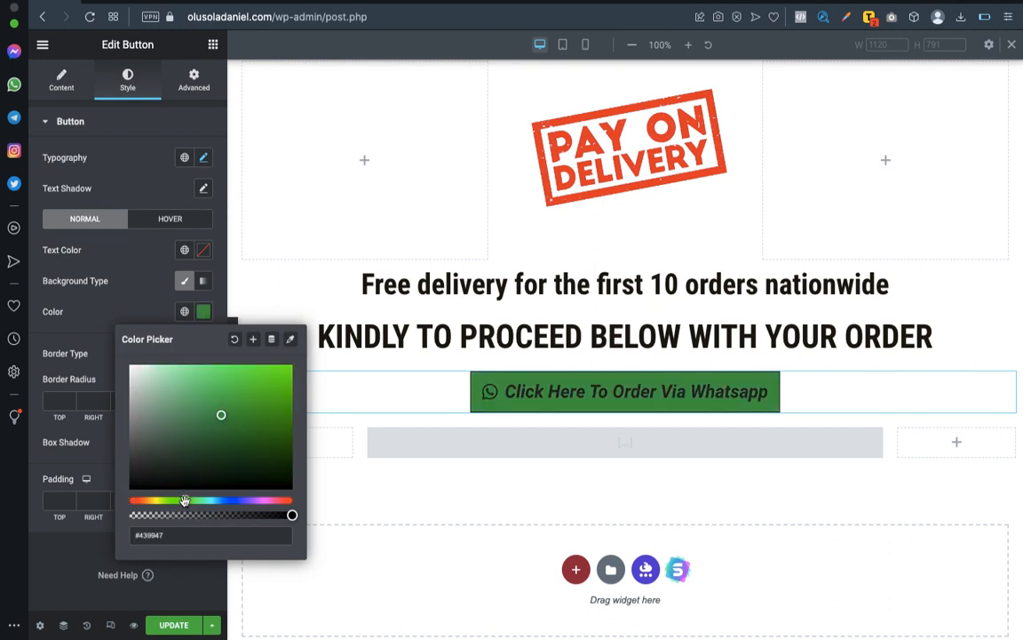
{"action": "mouse_move", "coordinate": [183, 500]}
{"action": "left_mouse_down"}
{"action": "mouse_move", "coordinate": [159, 500]}
{"action": "mouse_move", "coordinate": [193, 503]}
{"action": "mouse_move", "coordinate": [183, 503]}
{"action": "left_mouse_up"}
{"action": "left_click_drag", "start_coordinate": [217, 424], "coordinate": [207, 404]}
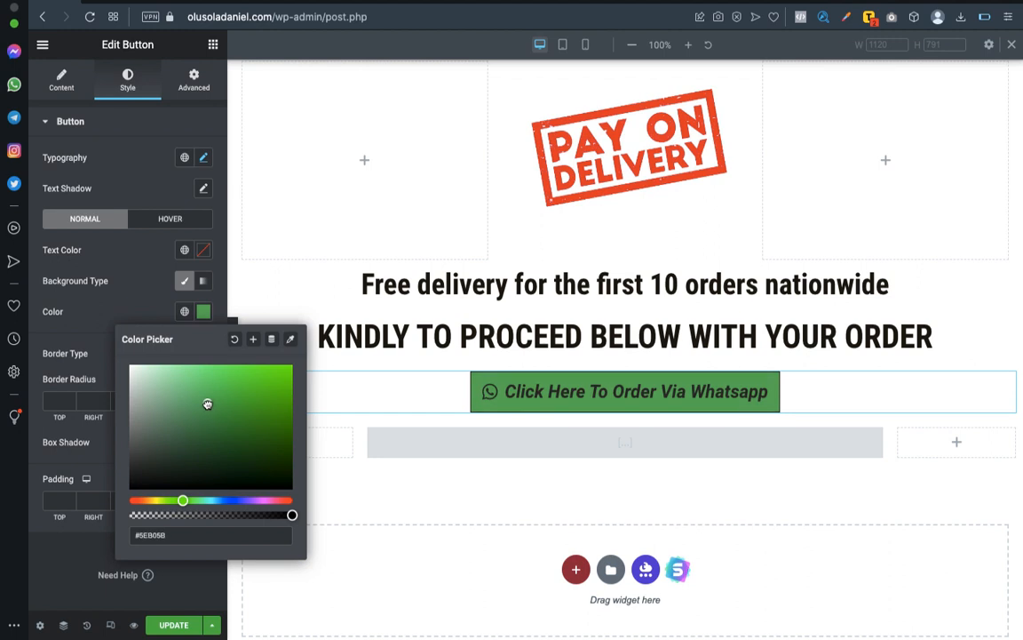
Set the WhatsApp button's text color to white, #FFFFFF.
{"action": "left_click", "coordinate": [204, 255]}
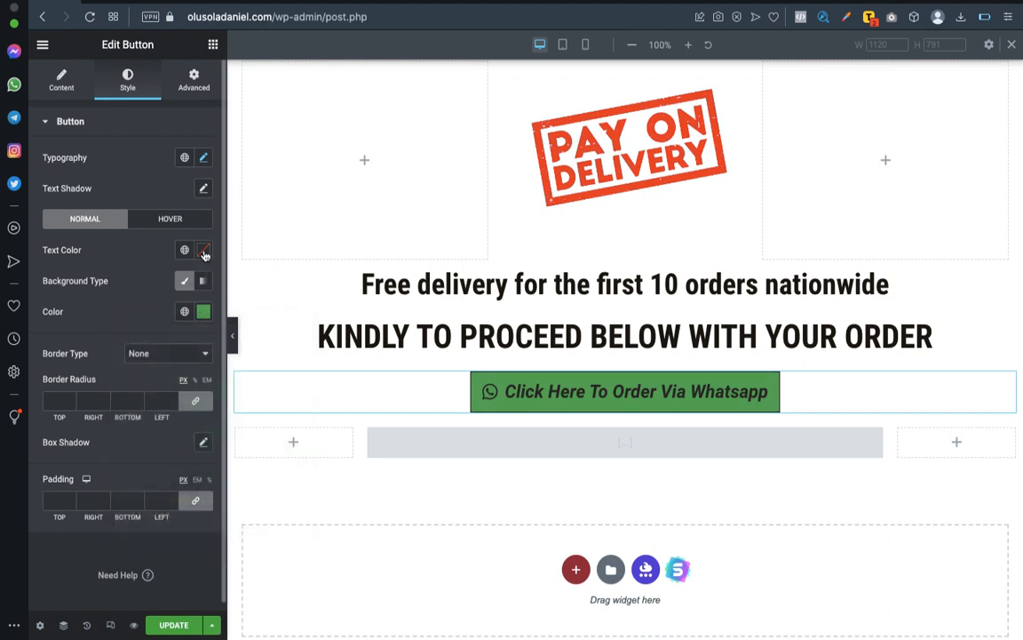
{"action": "left_click", "coordinate": [204, 253]}
{"action": "left_click_drag", "start_coordinate": [157, 340], "coordinate": [112, 291]}
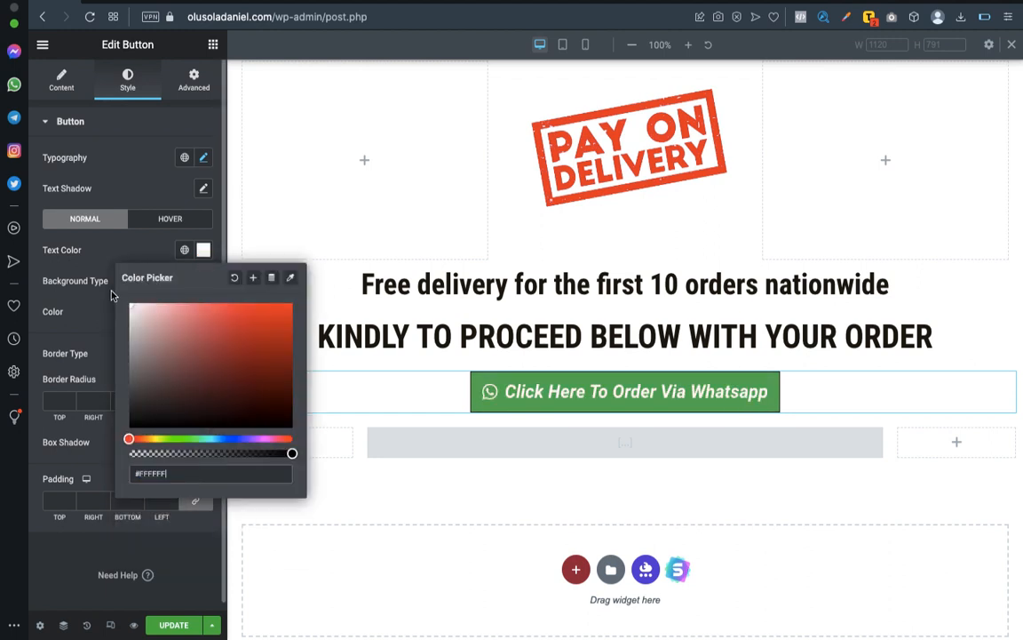
{"action": "left_click", "coordinate": [117, 244]}
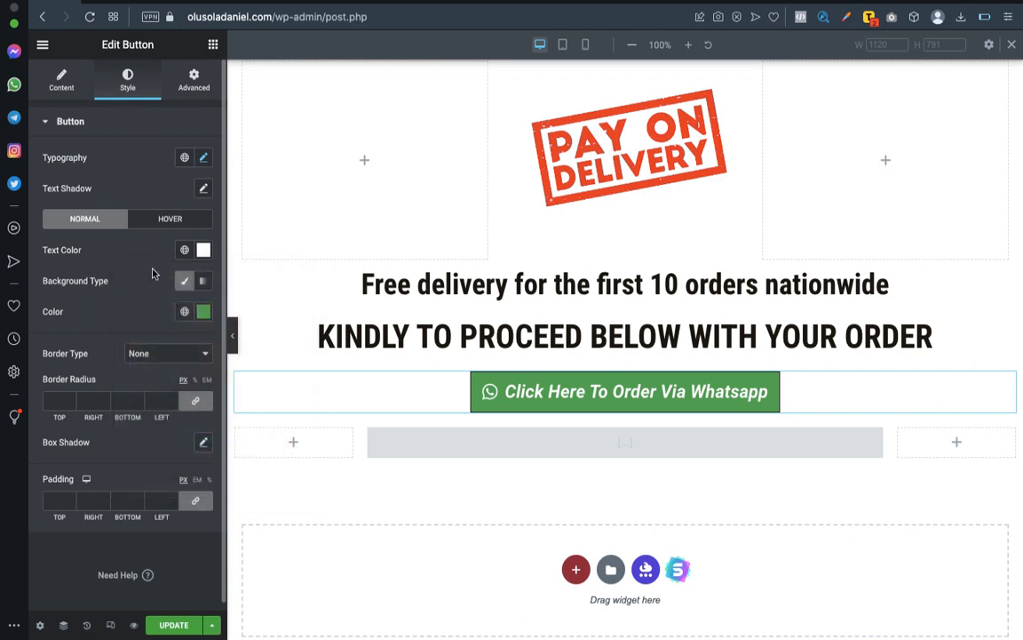
Give the WhatsApp button a Solid border with a width of 2 on all sides.
{"action": "scroll", "coordinate": [140, 308], "scroll_direction": "down", "scroll_amount": 1}
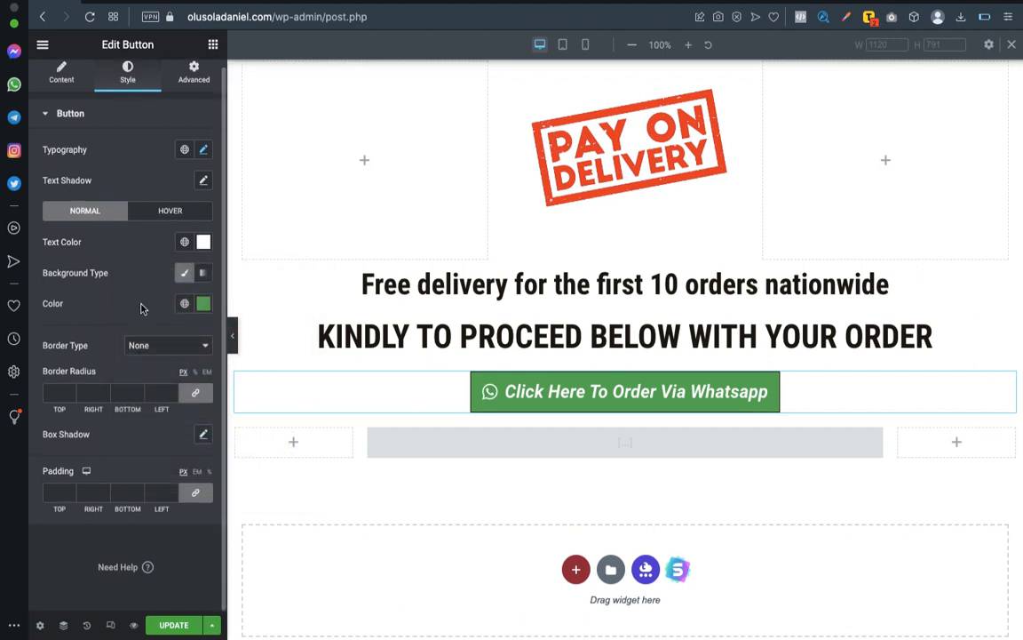
{"action": "left_click", "coordinate": [163, 350]}
{"action": "left_click", "coordinate": [156, 359]}
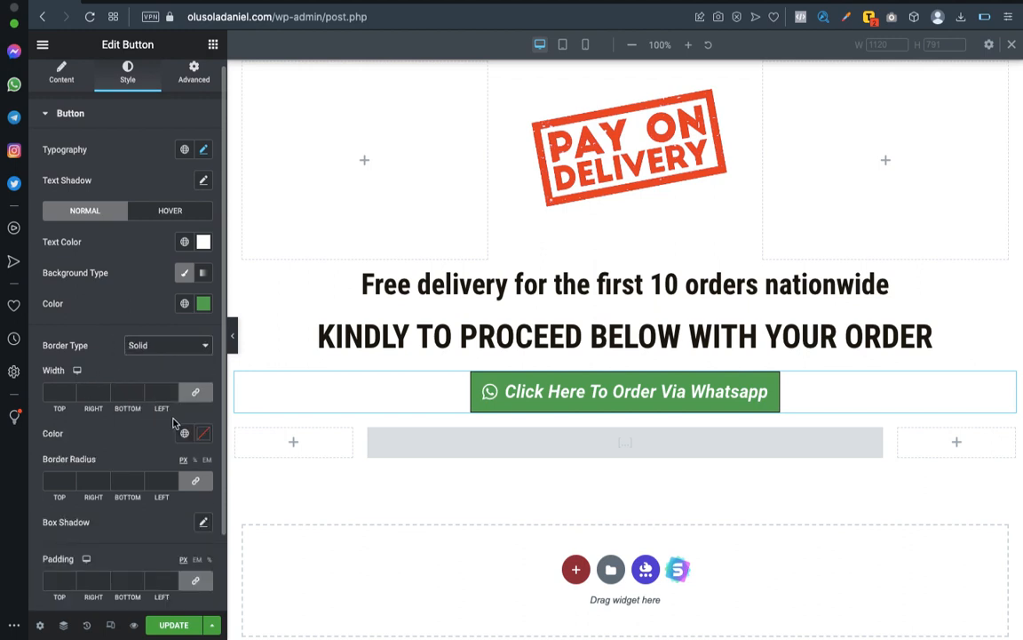
{"action": "left_click", "coordinate": [51, 391]}
{"action": "type", "text": "2"}
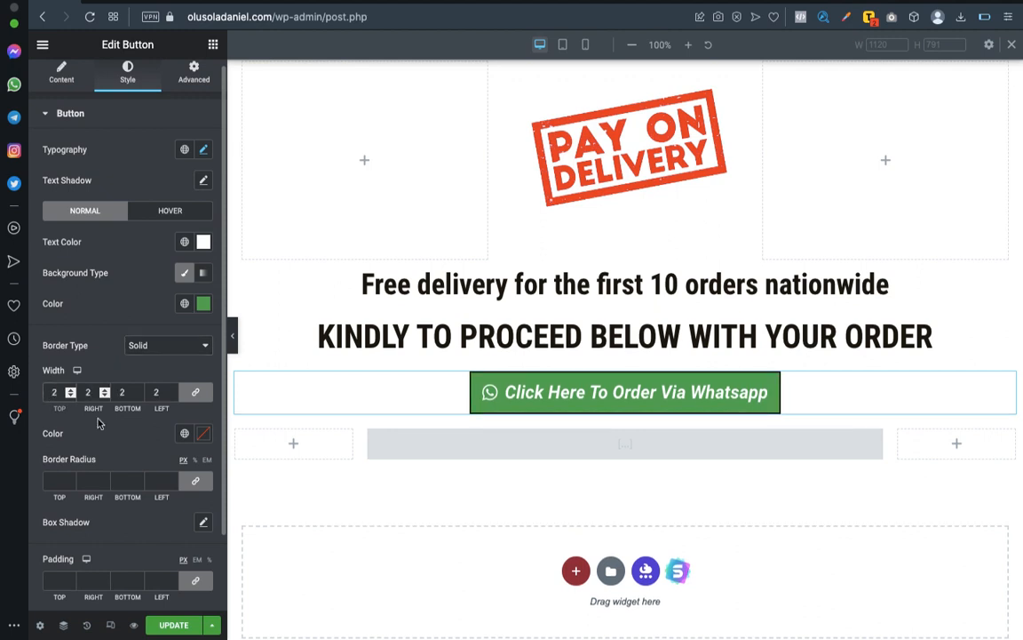
Round the WhatsApp button's corners with a 20 px border radius on all sides and enable the default box shadow.
{"action": "left_click", "coordinate": [59, 481]}
{"action": "type", "text": "10"}
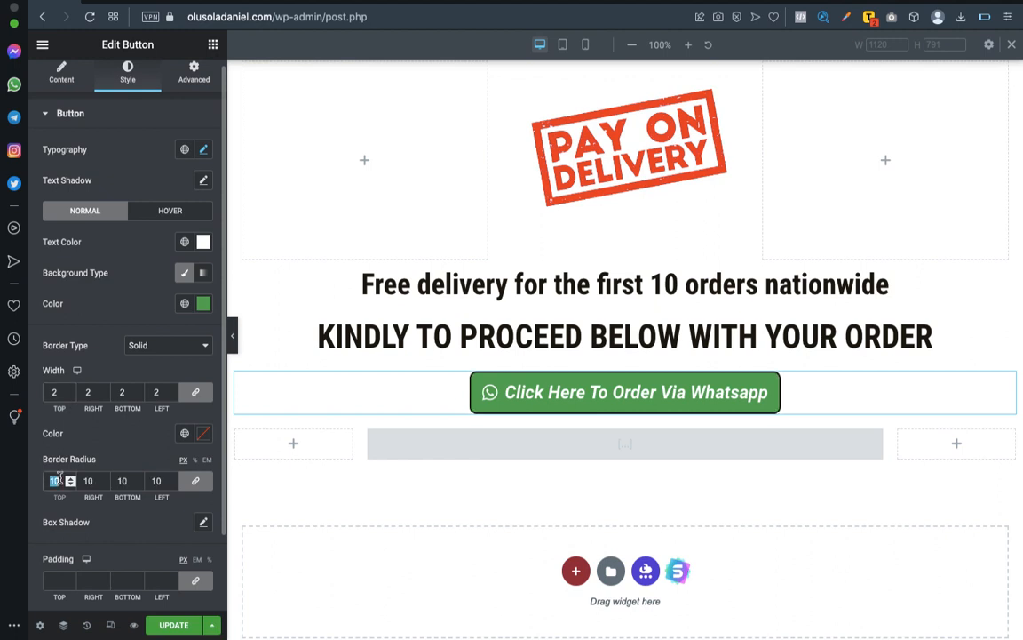
{"action": "type", "text": "2030"}
{"action": "key", "text": "BackSpace"}
{"action": "key", "text": "BackSpace"}
{"action": "type", "text": "20"}
{"action": "scroll", "coordinate": [130, 471], "scroll_direction": "down", "scroll_amount": 2}
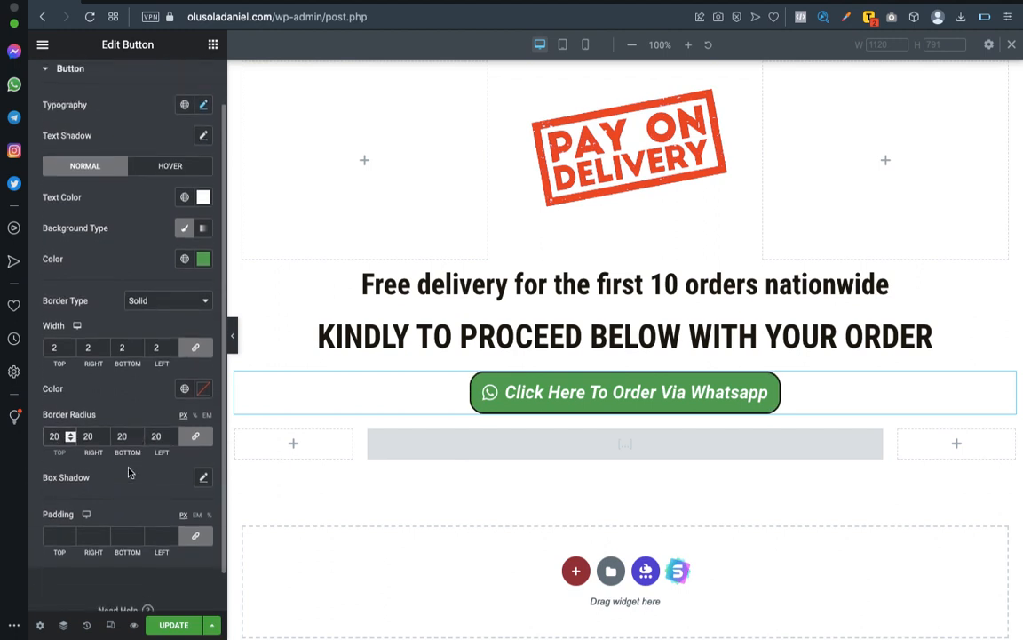
{"action": "left_click", "coordinate": [200, 480]}
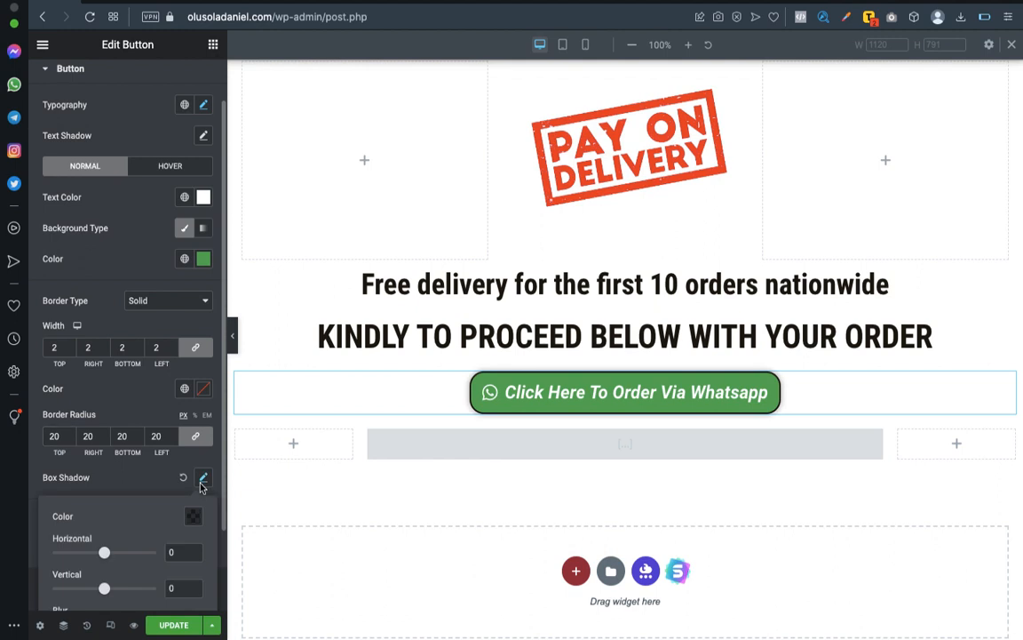
{"action": "left_click", "coordinate": [156, 471]}
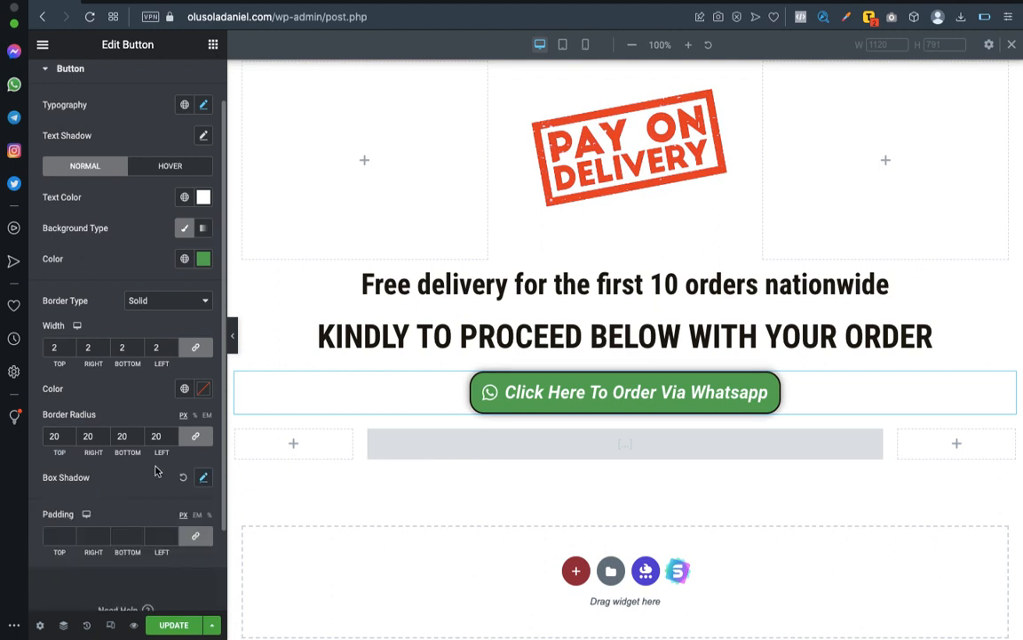
Try a white #FFFFFF border color on the WhatsApp button and clear its border width.
{"action": "left_click", "coordinate": [203, 388]}
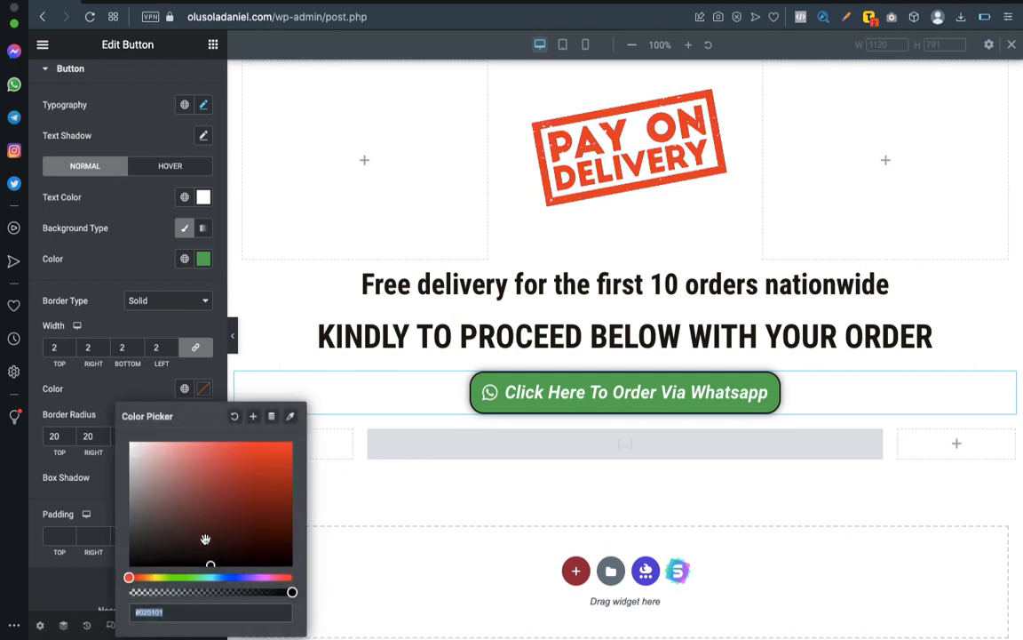
{"action": "type", "text": "#FFFFFF"}
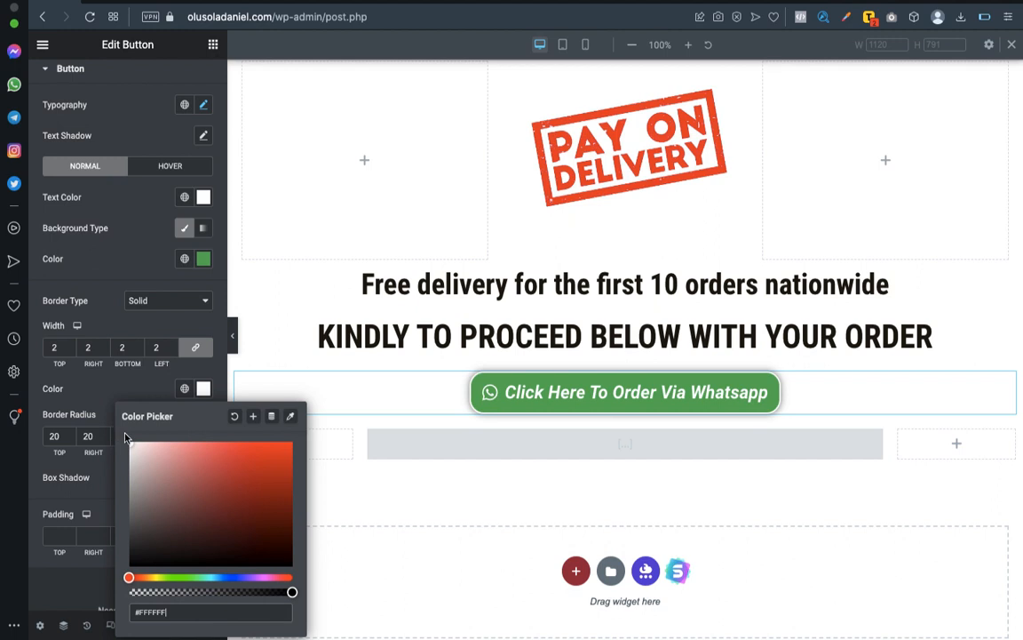
{"action": "left_click", "coordinate": [156, 347]}
{"action": "key", "text": "BackSpace"}
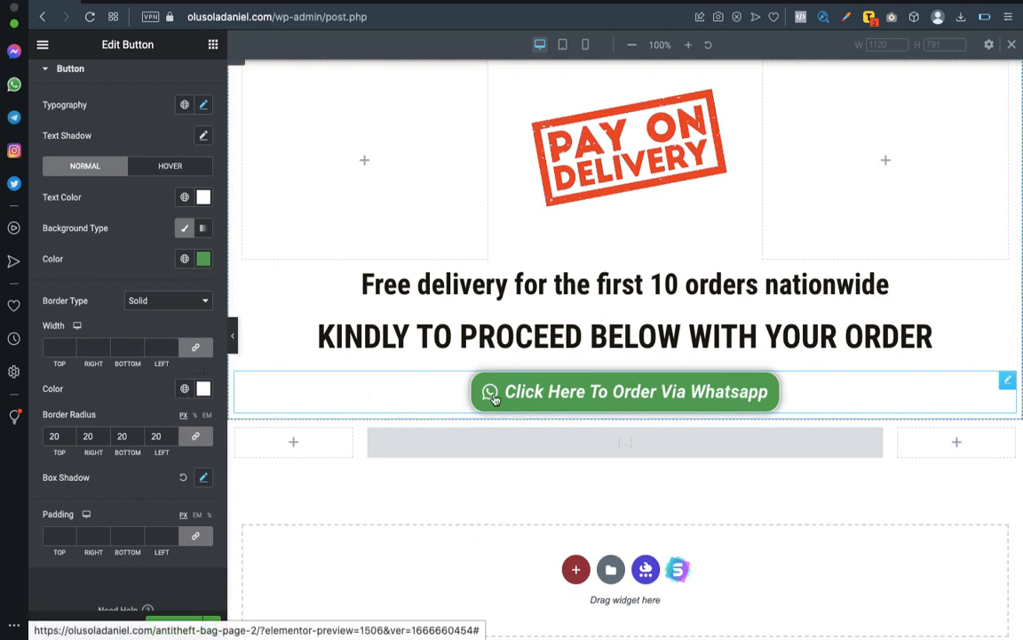
{"action": "left_click", "coordinate": [204, 390]}
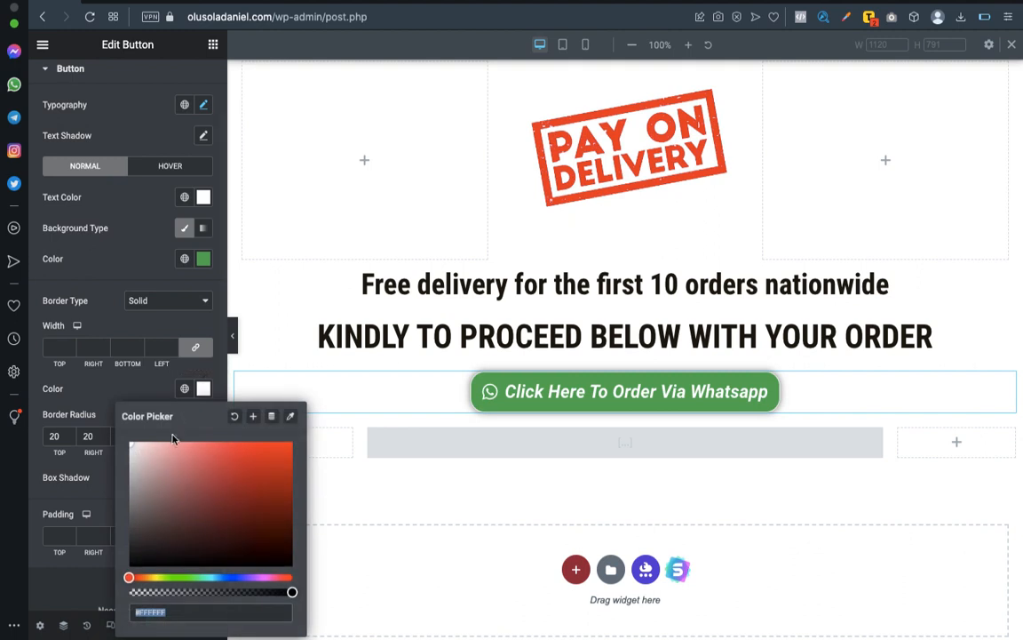
{"action": "left_click", "coordinate": [235, 416]}
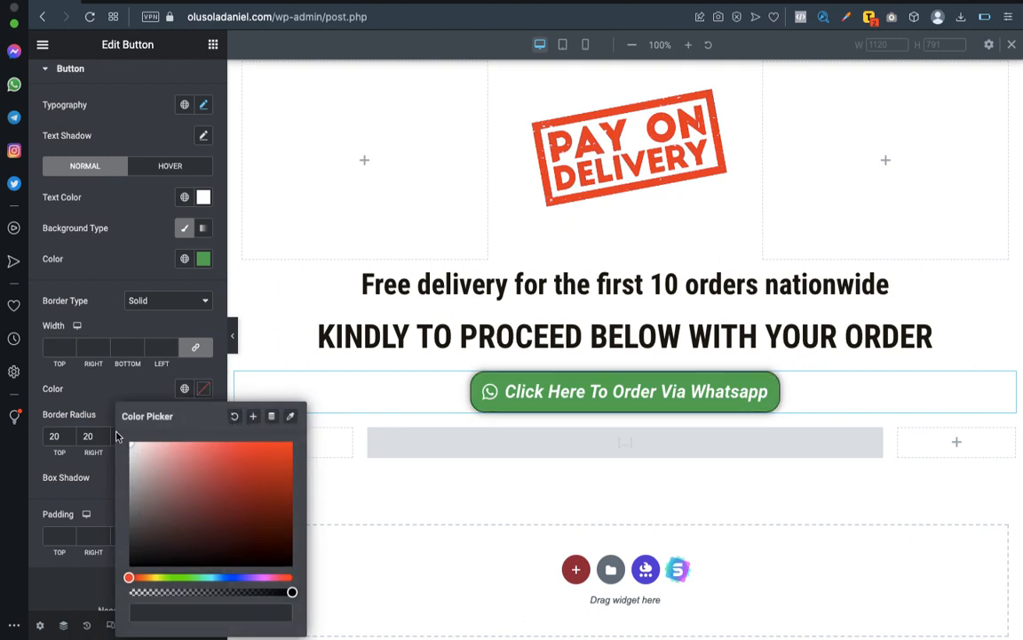
{"action": "left_click", "coordinate": [159, 476]}
{"action": "left_click_drag", "start_coordinate": [159, 477], "coordinate": [116, 441]}
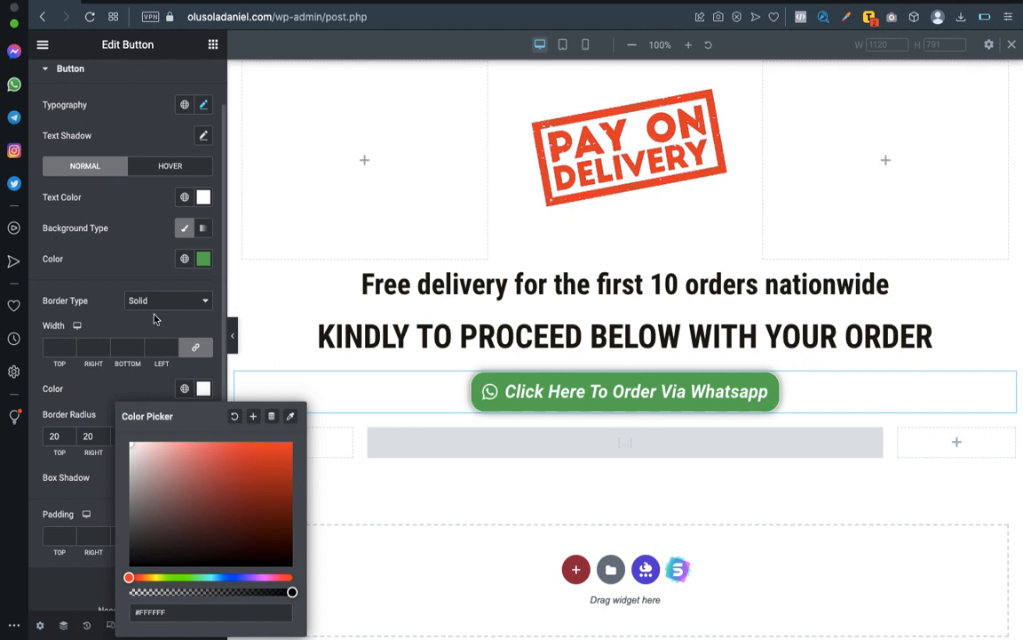
Copy the WhatsApp button's green background color, #5EB05B, and apply it as the border color.
{"action": "left_click", "coordinate": [203, 258]}
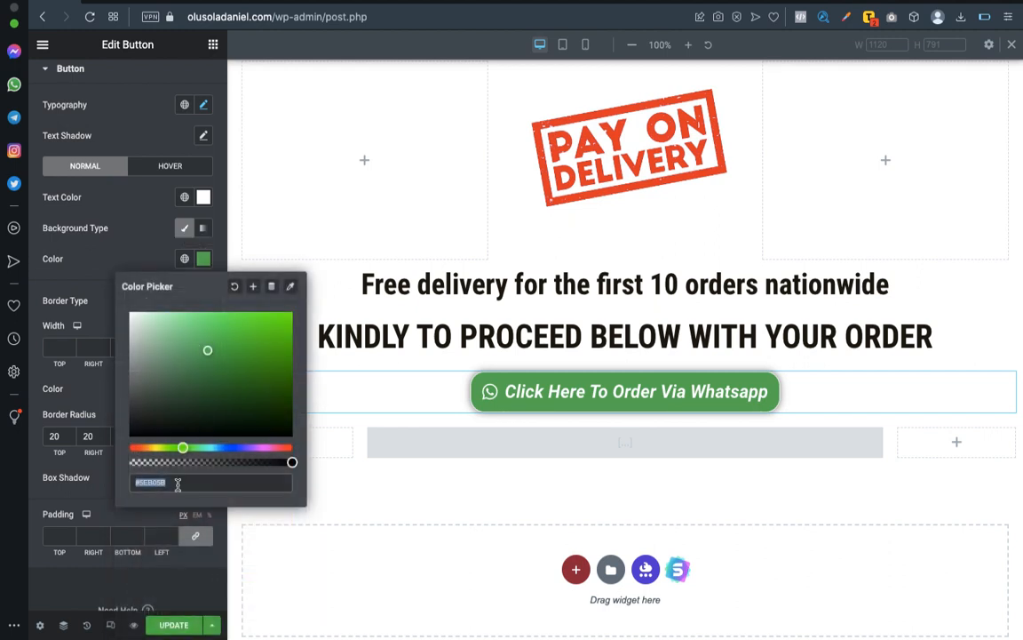
{"action": "left_click", "coordinate": [98, 383]}
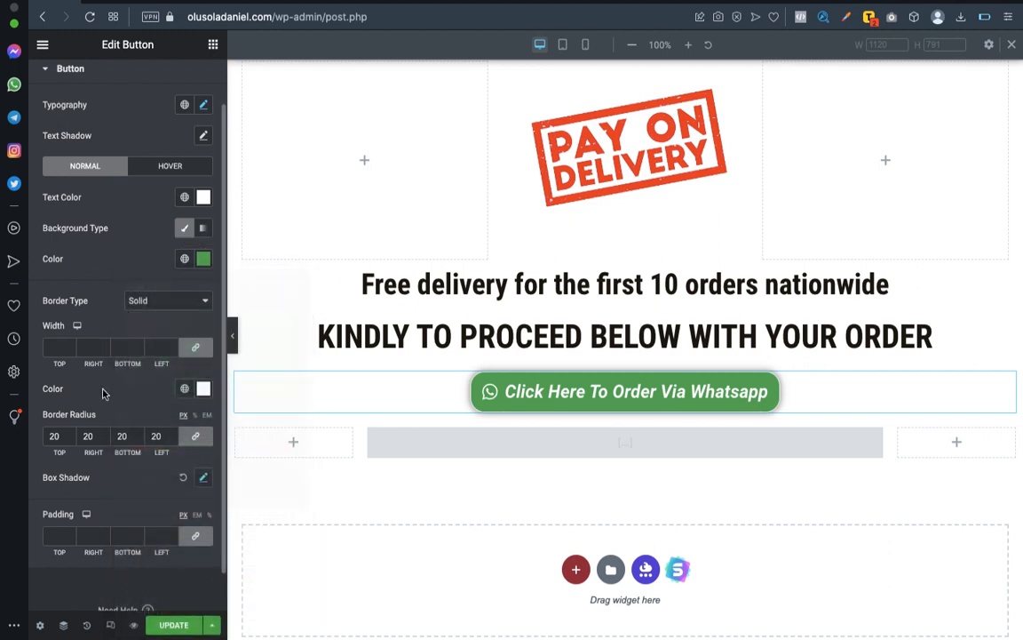
{"action": "left_click", "coordinate": [204, 391]}
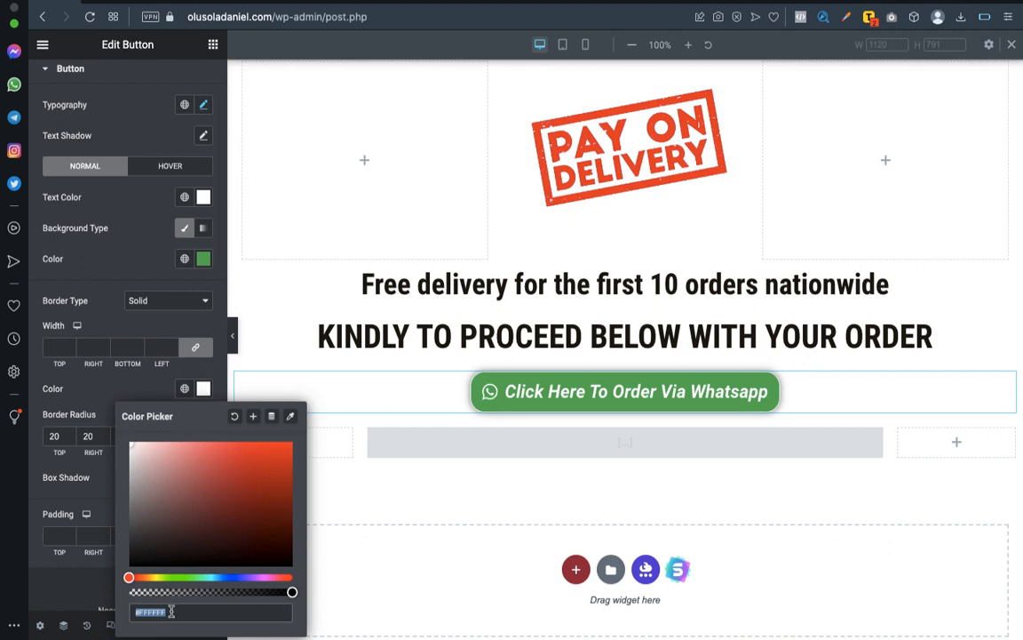
{"action": "type", "text": "#5EB05B"}
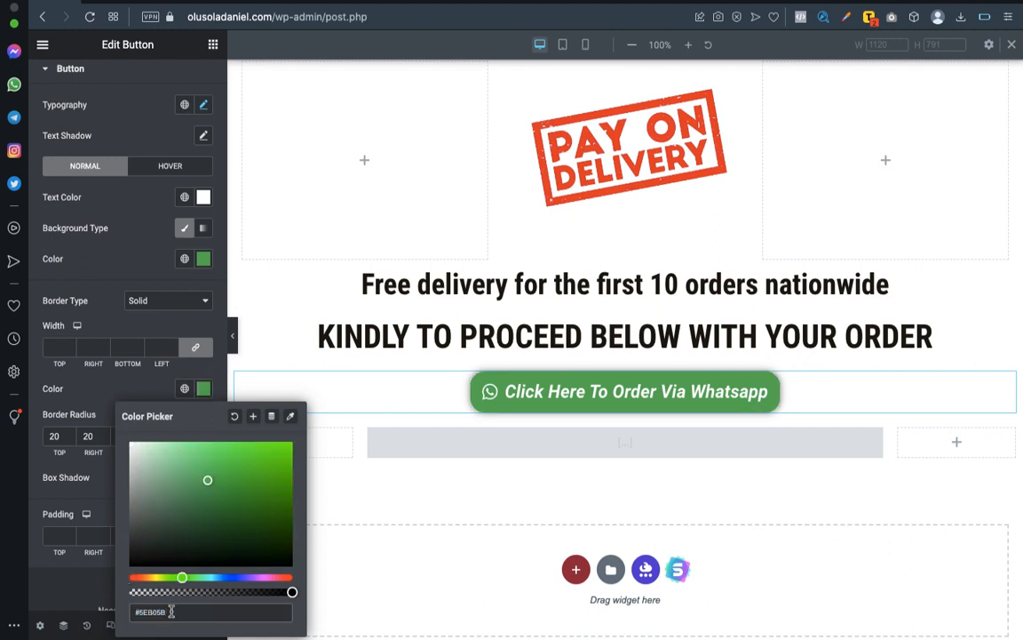
{"action": "left_click", "coordinate": [94, 383]}
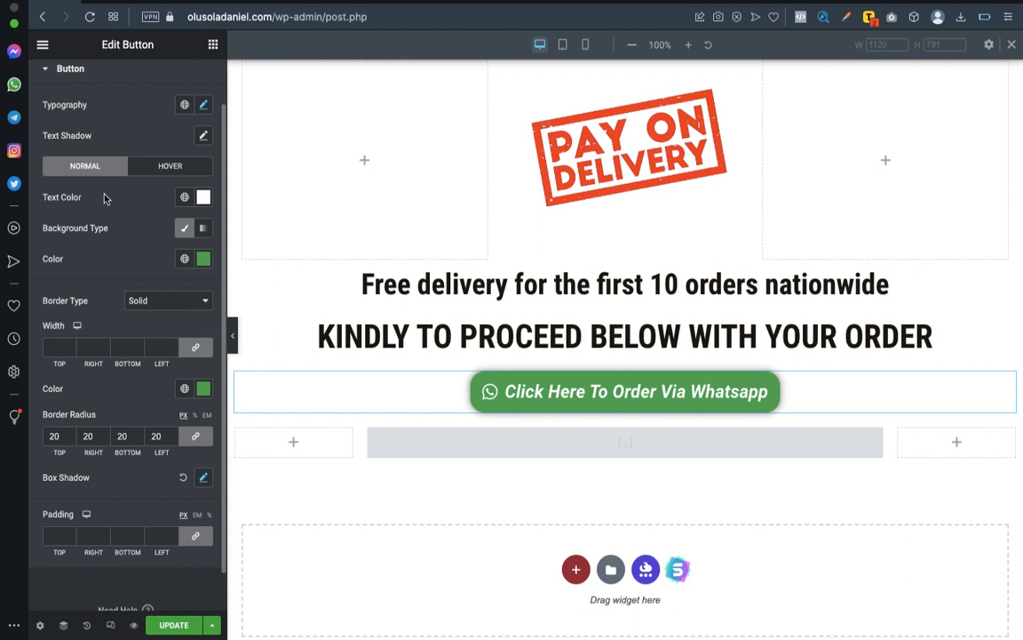
Set the WhatsApp button's hover text color to green, #5EB05B, and its hover background color to white, #FFFFFF.
{"action": "left_click", "coordinate": [163, 169]}
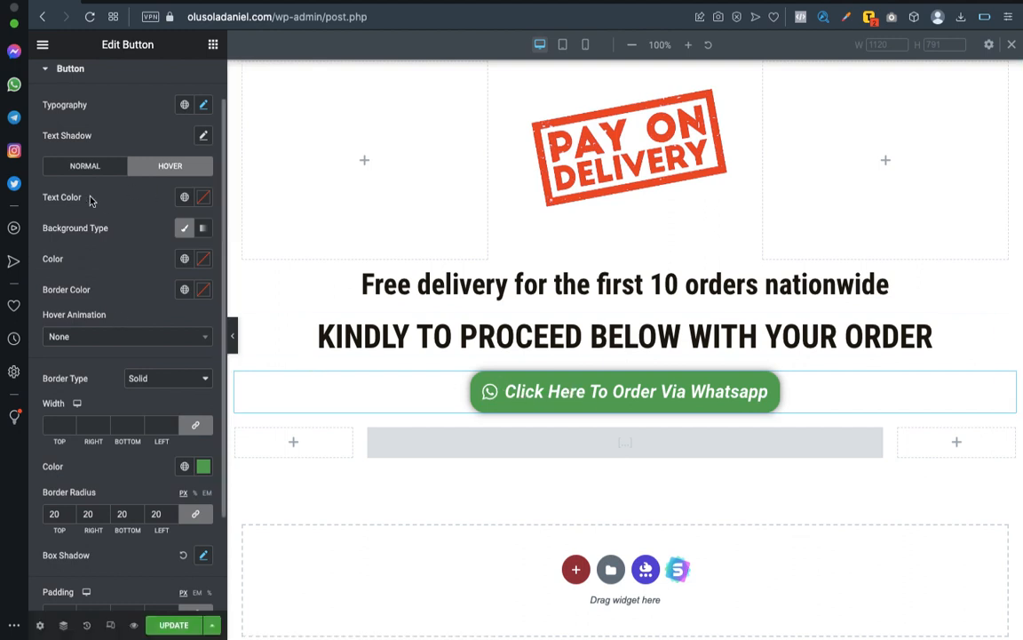
{"action": "left_click", "coordinate": [204, 199]}
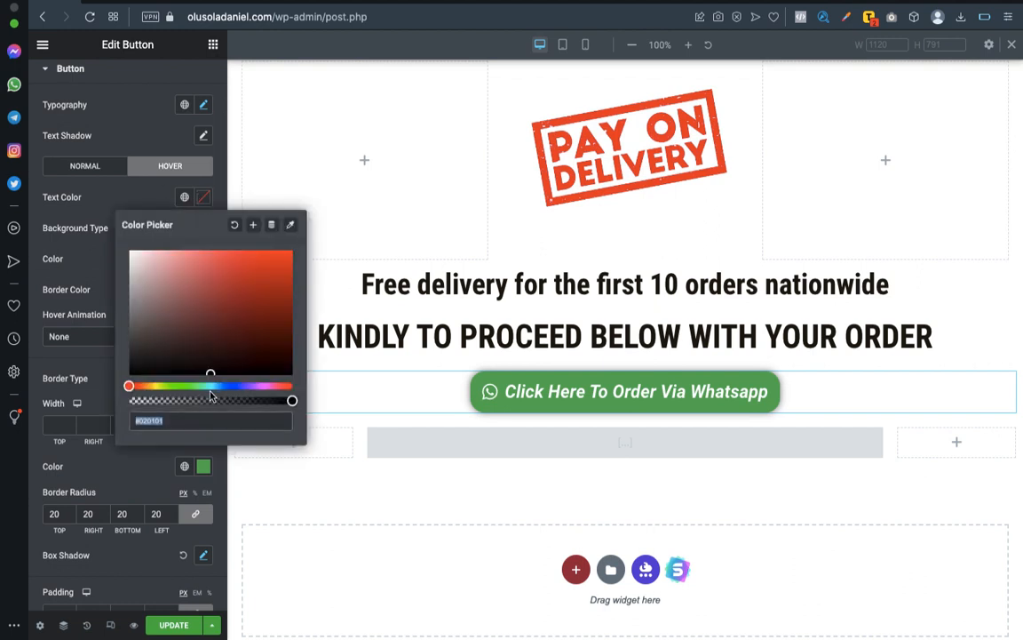
{"action": "type", "text": "#5EB05B"}
{"action": "left_click", "coordinate": [73, 209]}
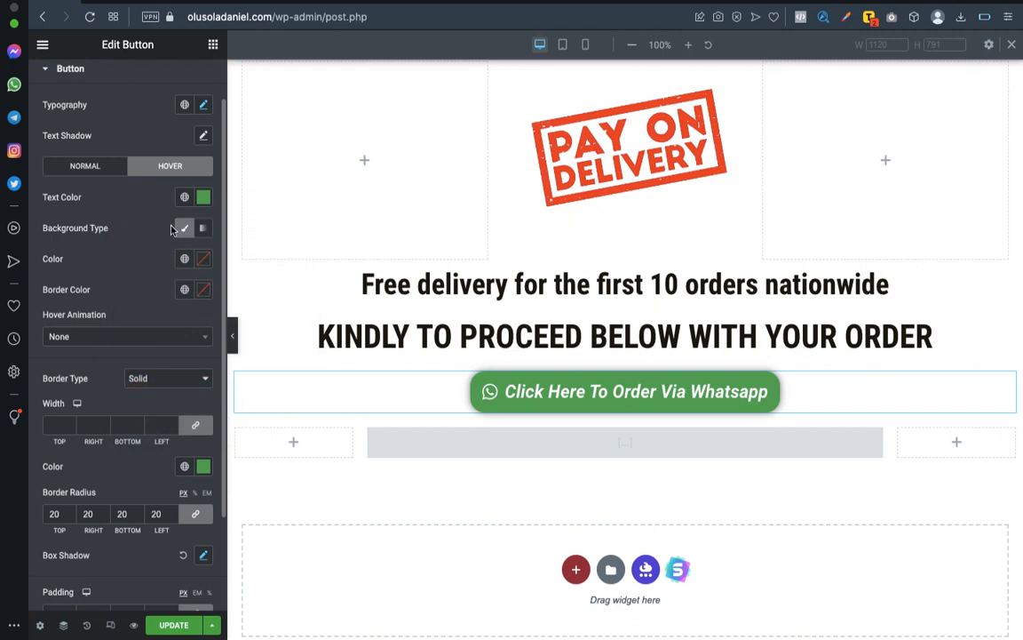
{"action": "left_click", "coordinate": [203, 261]}
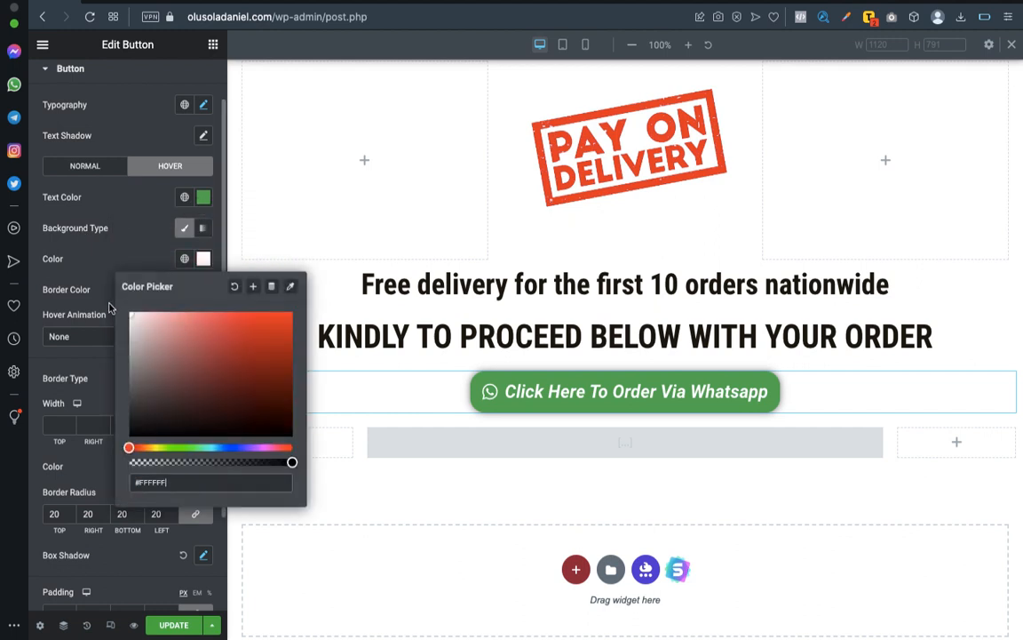
{"action": "left_click", "coordinate": [100, 248]}
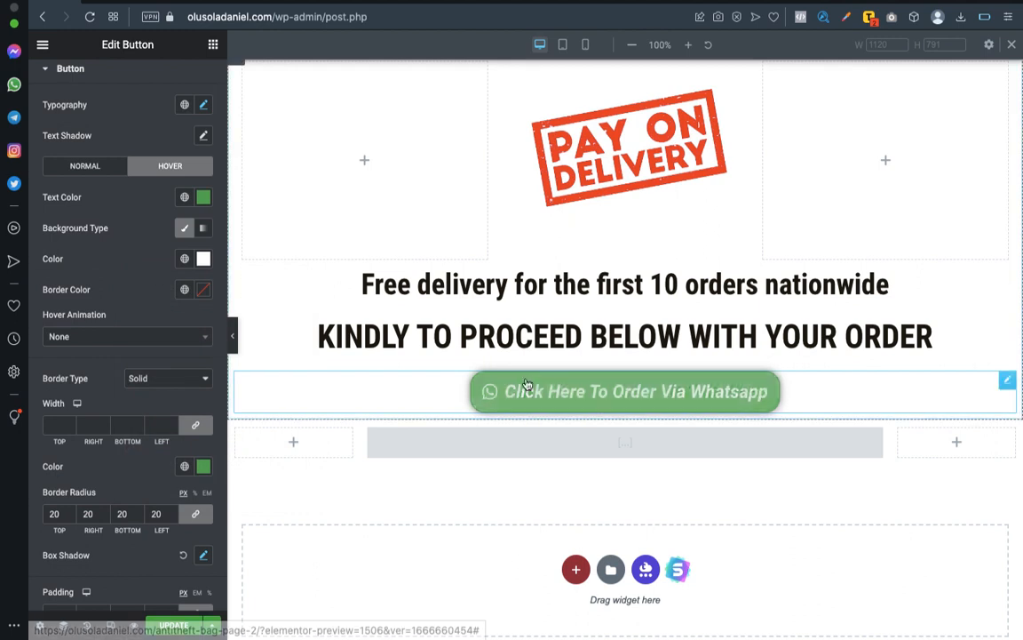
Set the WhatsApp button's hover border color to green, #5EB05B.
{"action": "left_click", "coordinate": [201, 291]}
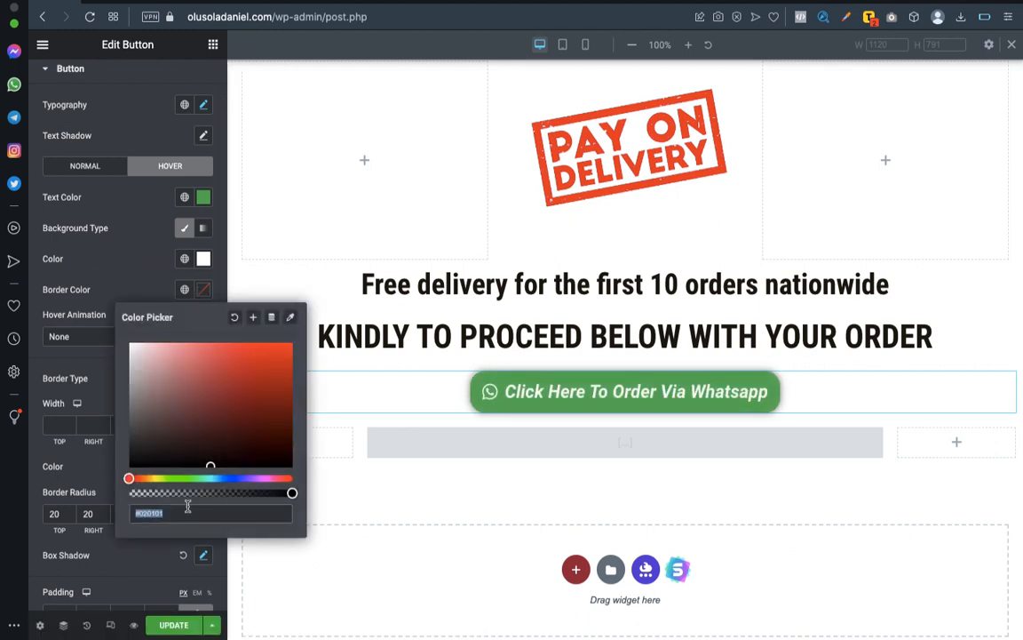
{"action": "type", "text": "#5EB05B"}
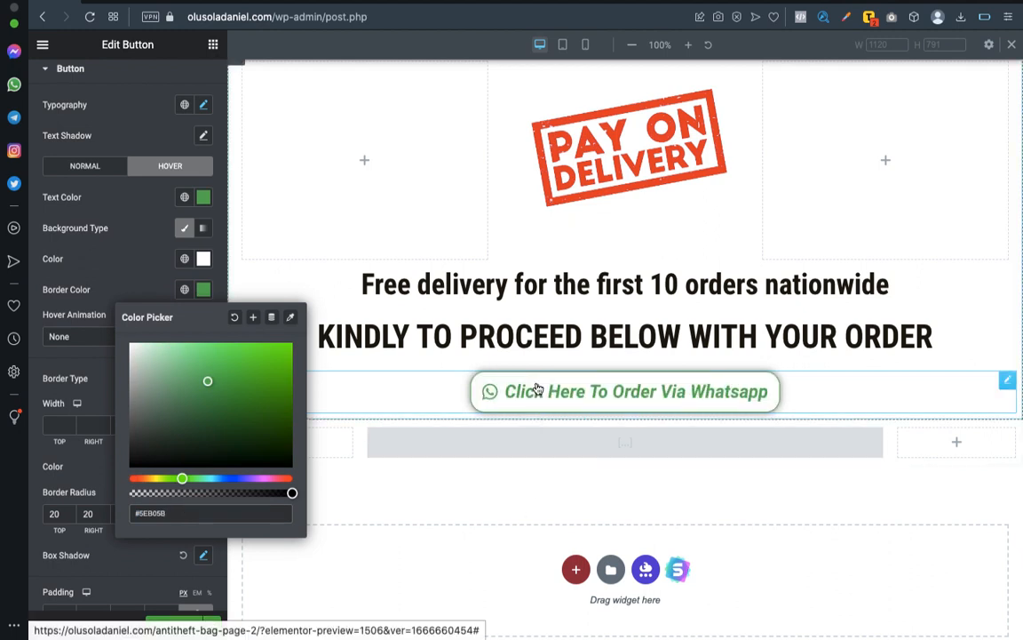
{"action": "left_click", "coordinate": [52, 312]}
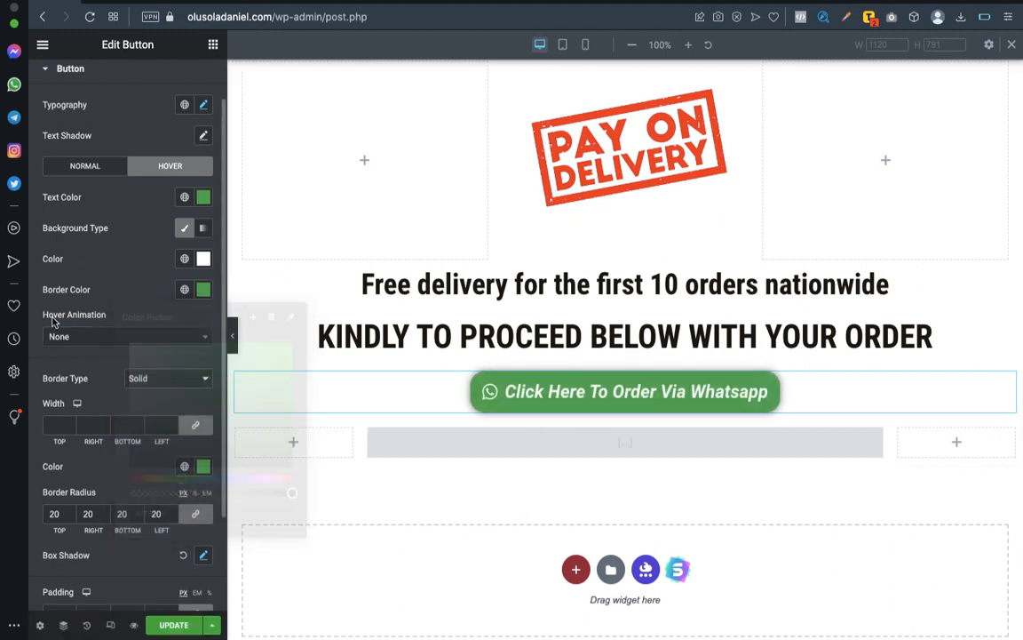
Set the WhatsApp button's border width to 2 on all sides.
{"action": "left_click", "coordinate": [59, 424]}
{"action": "type", "text": "2"}
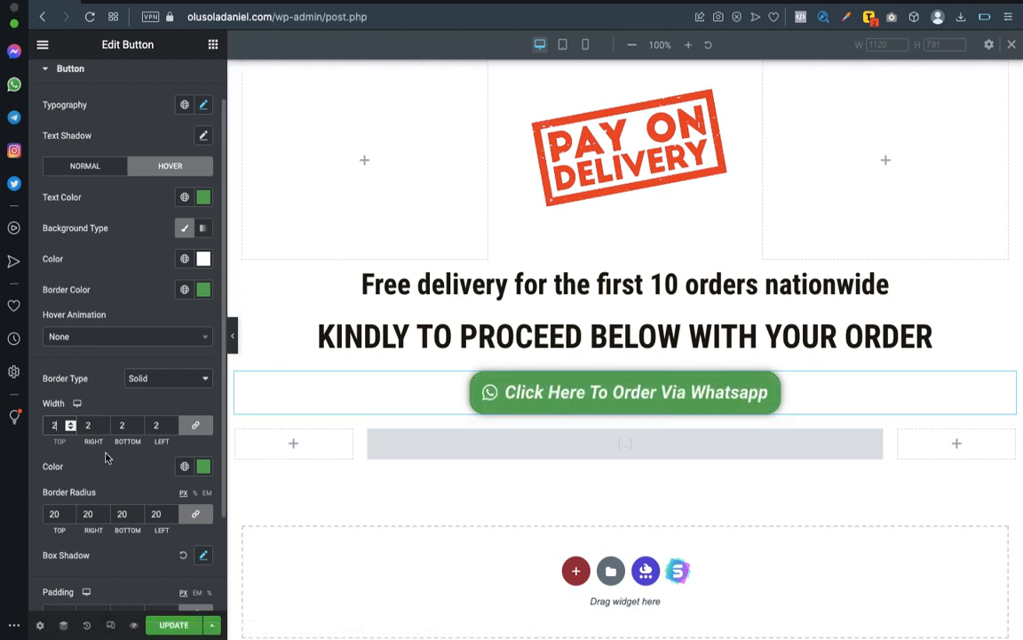
{"action": "type", "text": "5"}
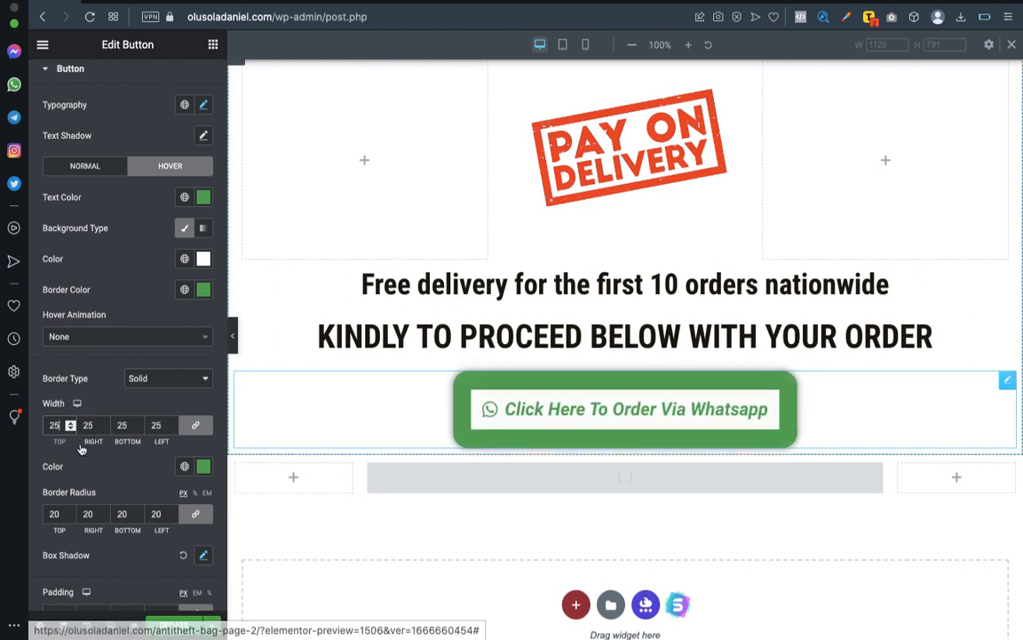
{"action": "key", "text": "BackSpace"}
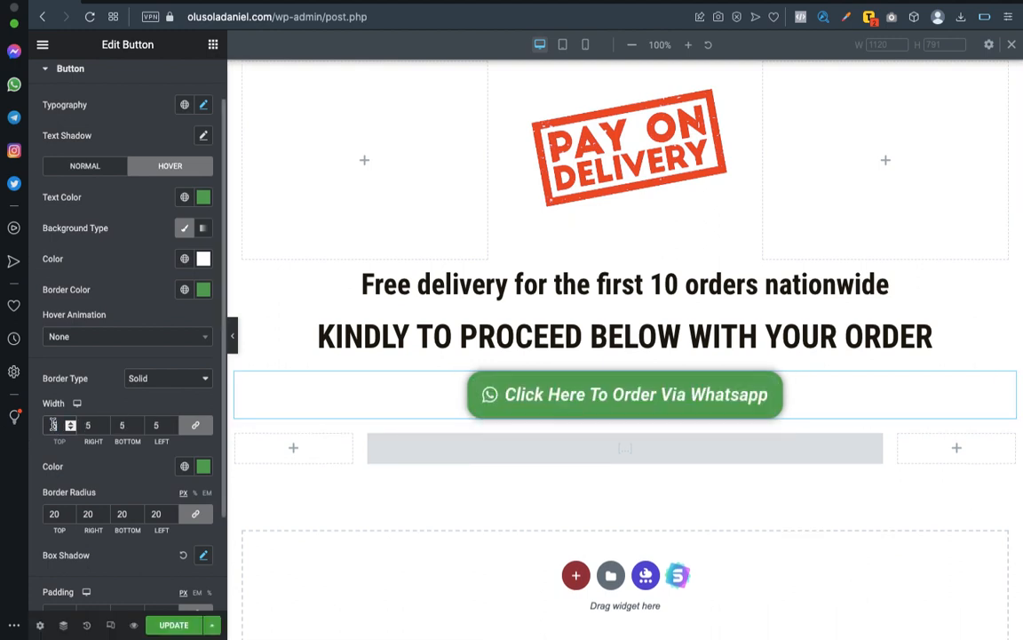
{"action": "key", "text": "Delete"}
{"action": "type", "text": "2"}
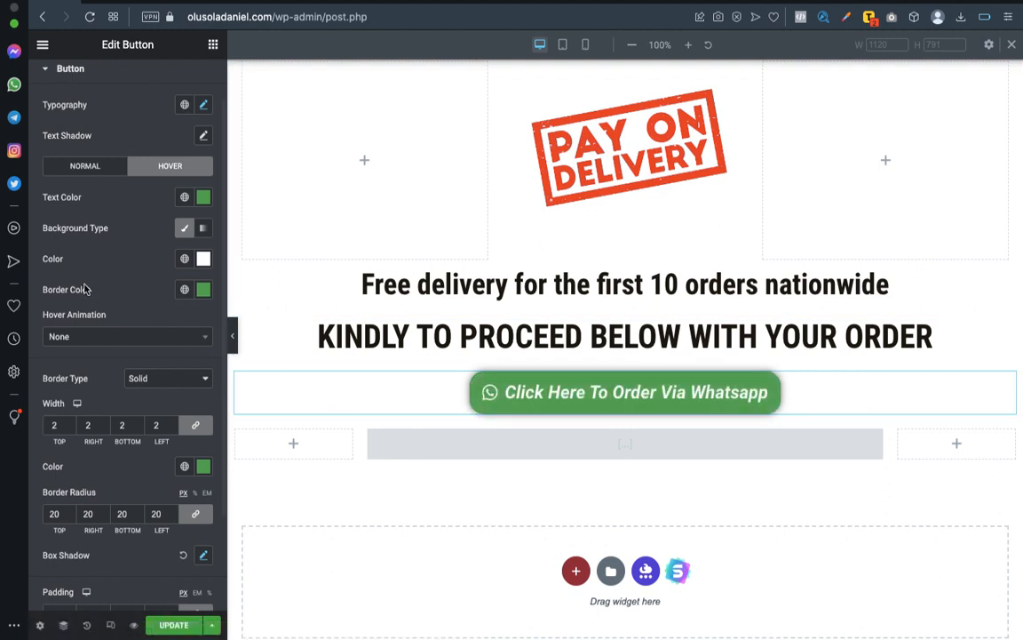
Try the Pulse and Push hover animations on the WhatsApp button.
{"action": "left_click", "coordinate": [124, 338]}
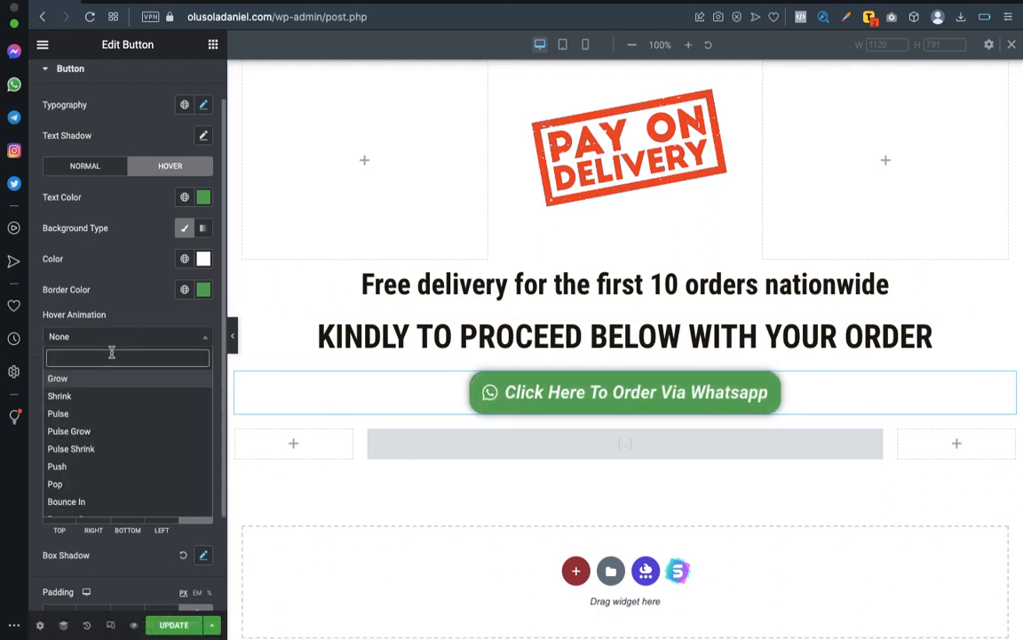
{"action": "left_click", "coordinate": [87, 415]}
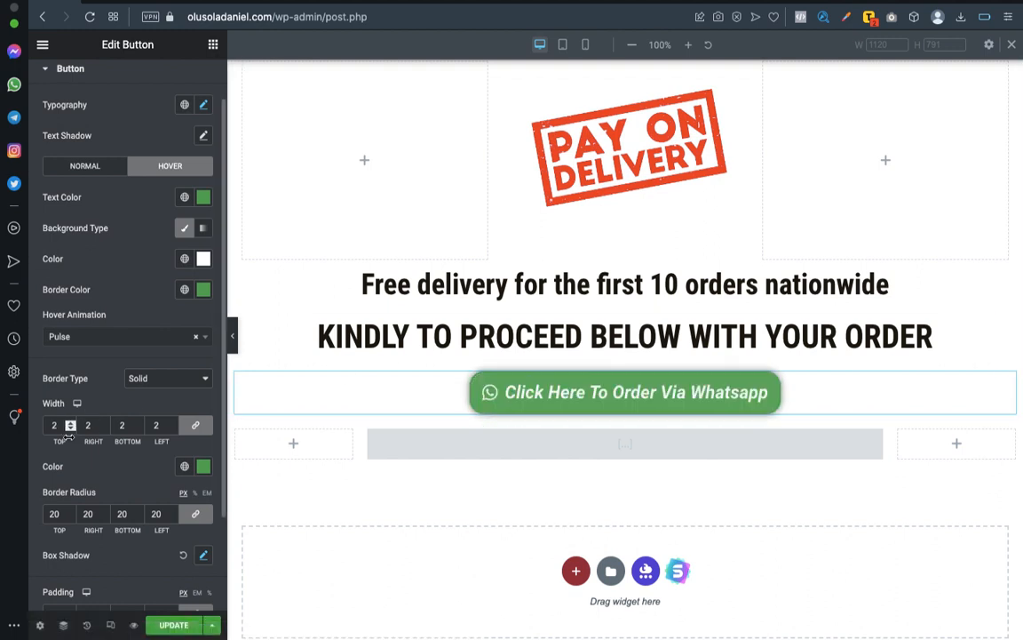
{"action": "left_click", "coordinate": [80, 335]}
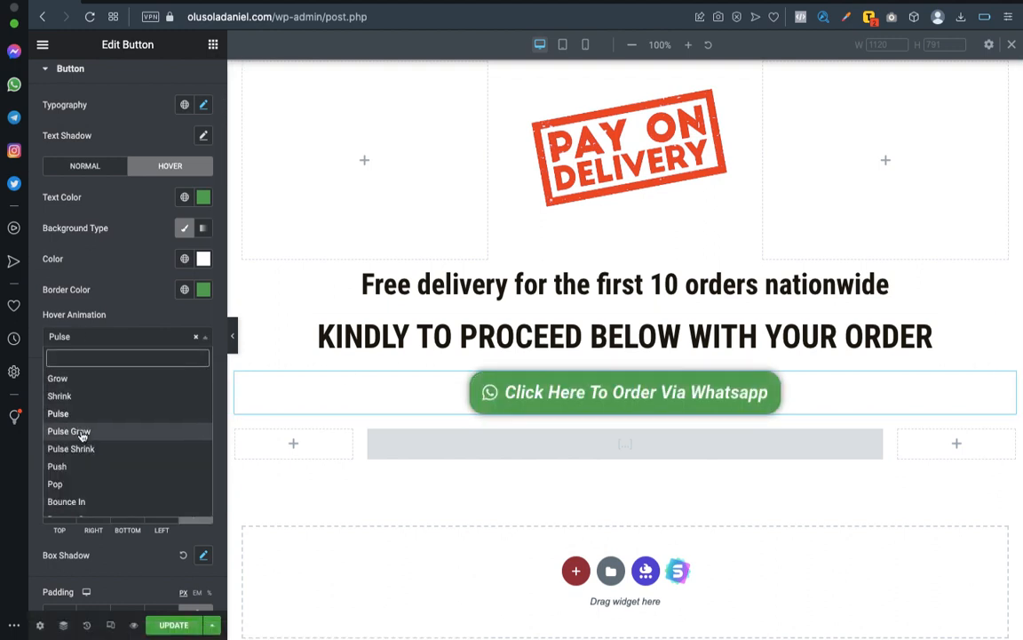
{"action": "left_click", "coordinate": [74, 468]}
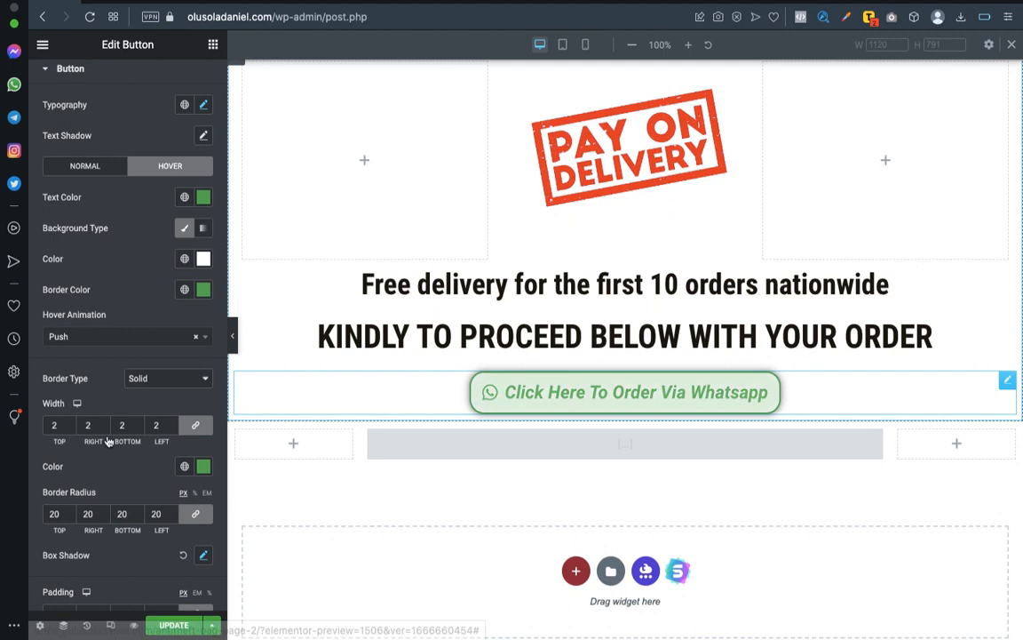
Set the WhatsApp button's hover animation to Grow.
{"action": "left_click", "coordinate": [72, 338]}
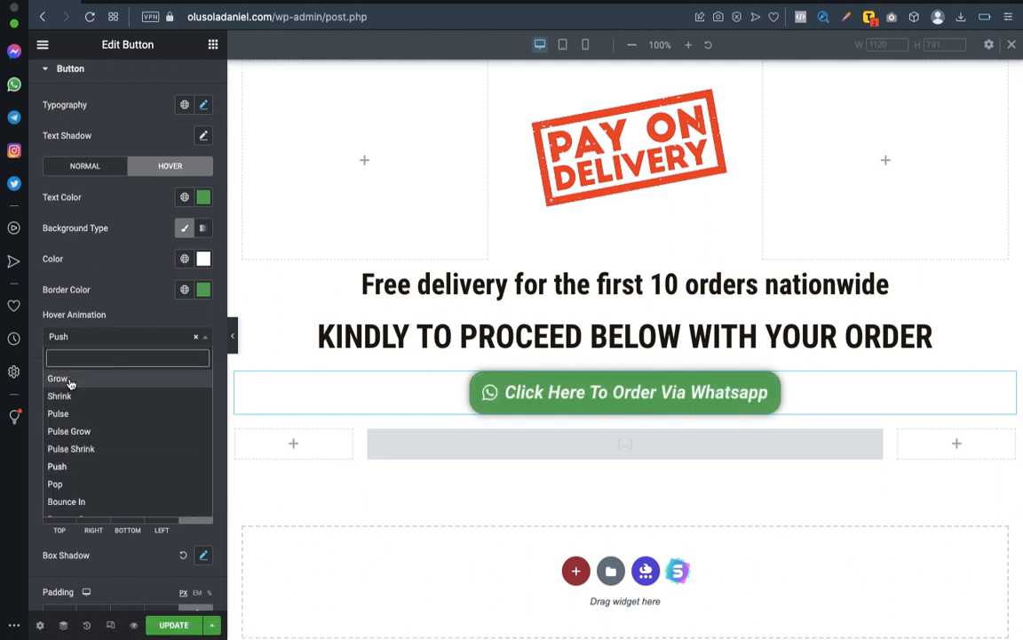
{"action": "left_click", "coordinate": [60, 378]}
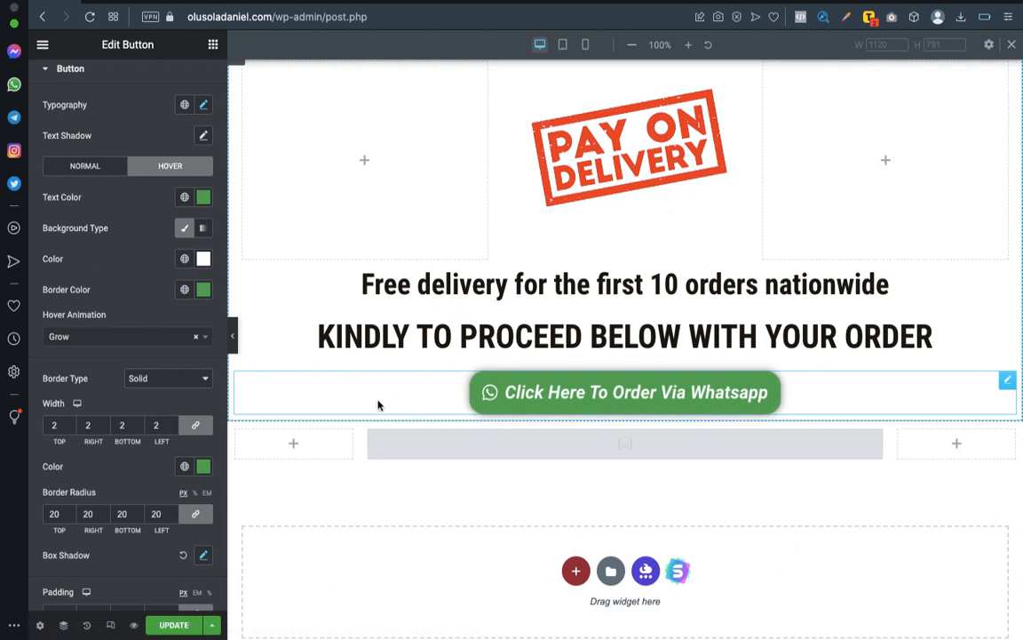
{"action": "scroll", "coordinate": [610, 367], "scroll_direction": "down", "scroll_amount": 1}
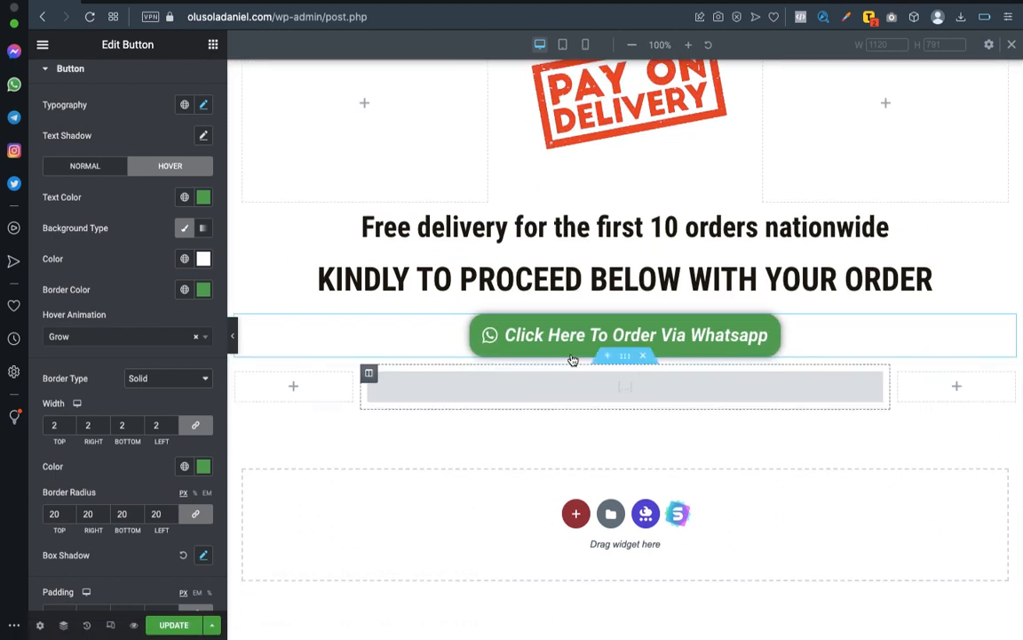
{"action": "scroll", "coordinate": [573, 359], "scroll_direction": "up", "scroll_amount": 1}
{"action": "scroll", "coordinate": [571, 354], "scroll_direction": "down", "scroll_amount": 1}
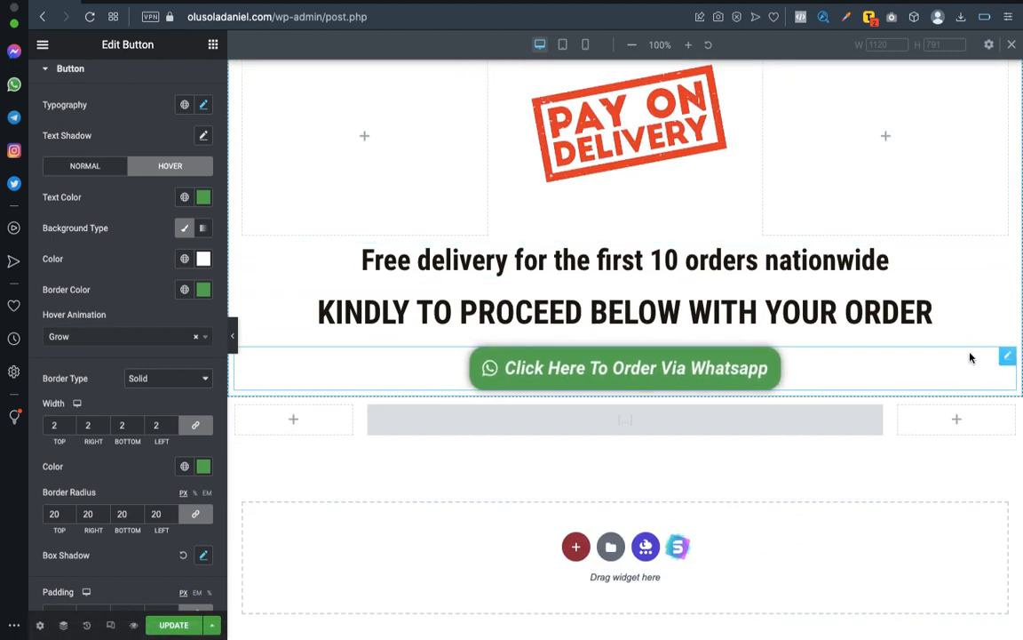
Copy the WhatsApp order button into the About Product section and place it above the heading.
{"action": "right_click", "coordinate": [1007, 360]}
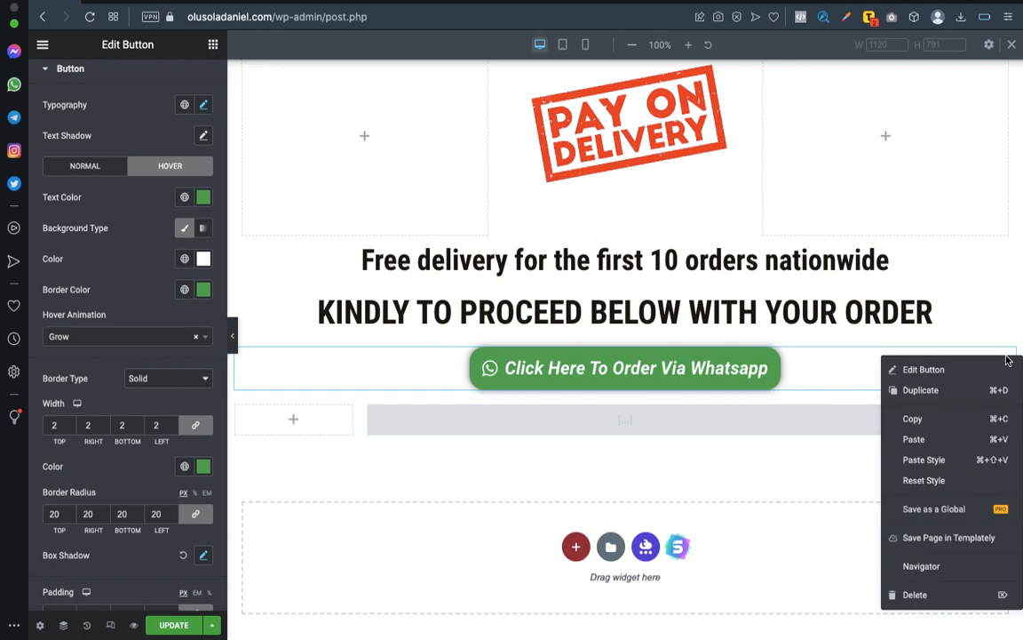
{"action": "left_click", "coordinate": [924, 420]}
{"action": "scroll", "coordinate": [900, 357], "scroll_direction": "up", "scroll_amount": 10}
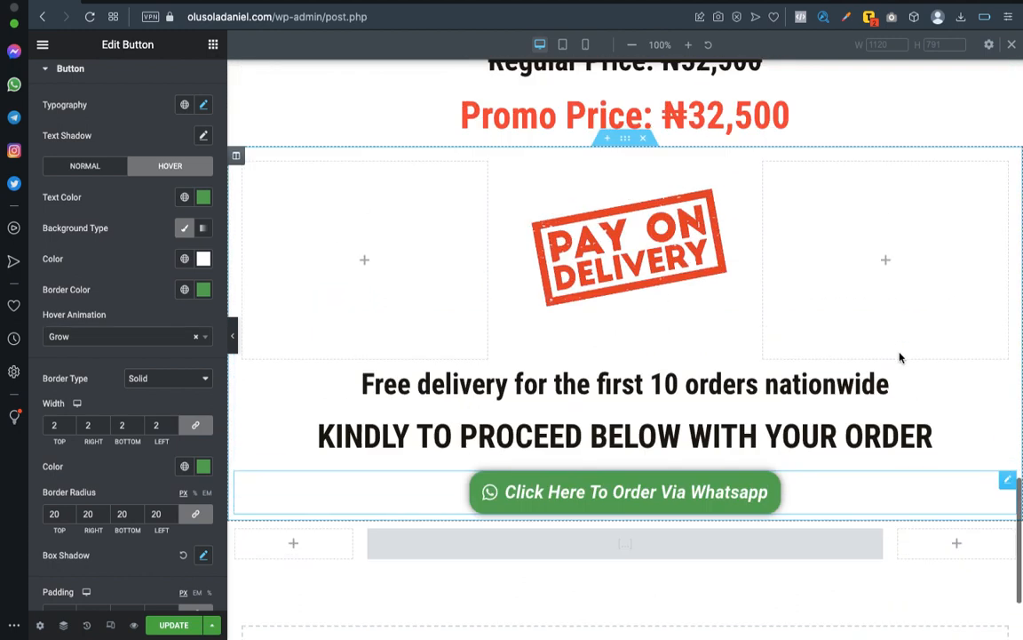
{"action": "scroll", "coordinate": [900, 357], "scroll_direction": "up", "scroll_amount": 10}
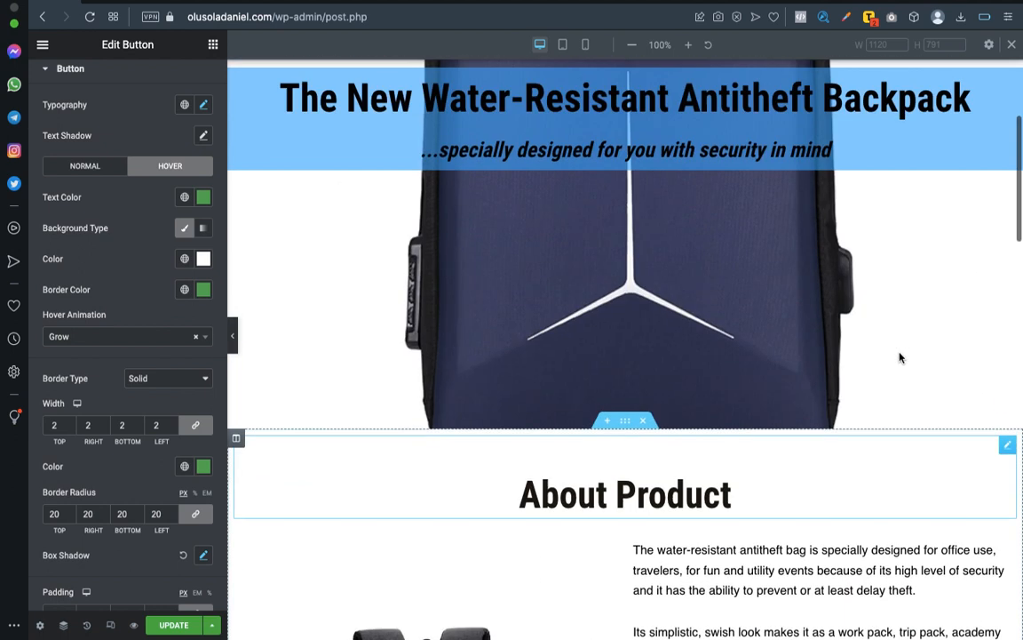
{"action": "scroll", "coordinate": [900, 357], "scroll_direction": "down", "scroll_amount": 5}
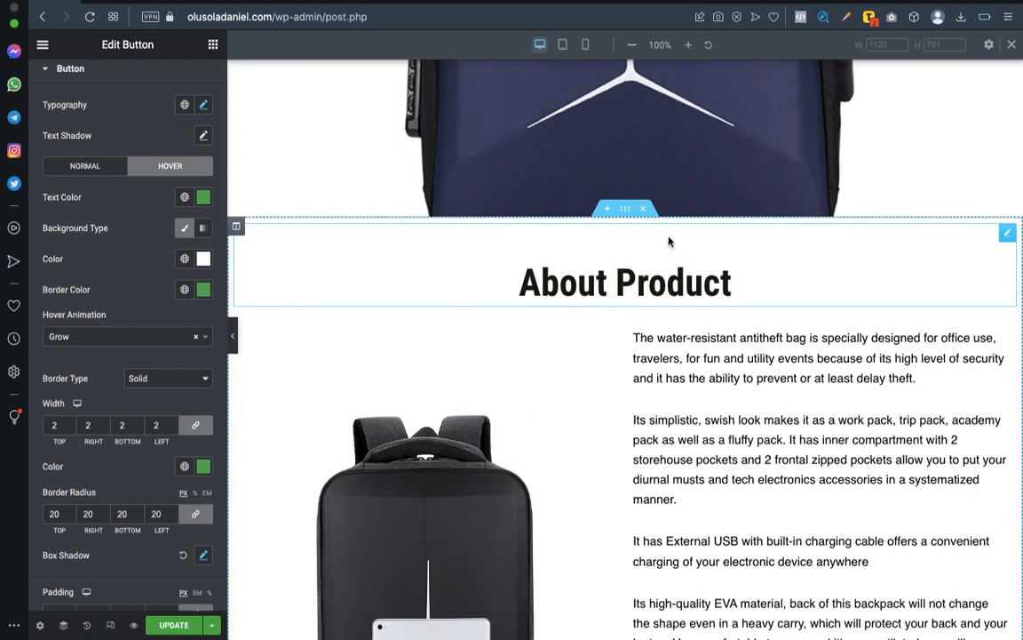
{"action": "right_click", "coordinate": [1008, 234]}
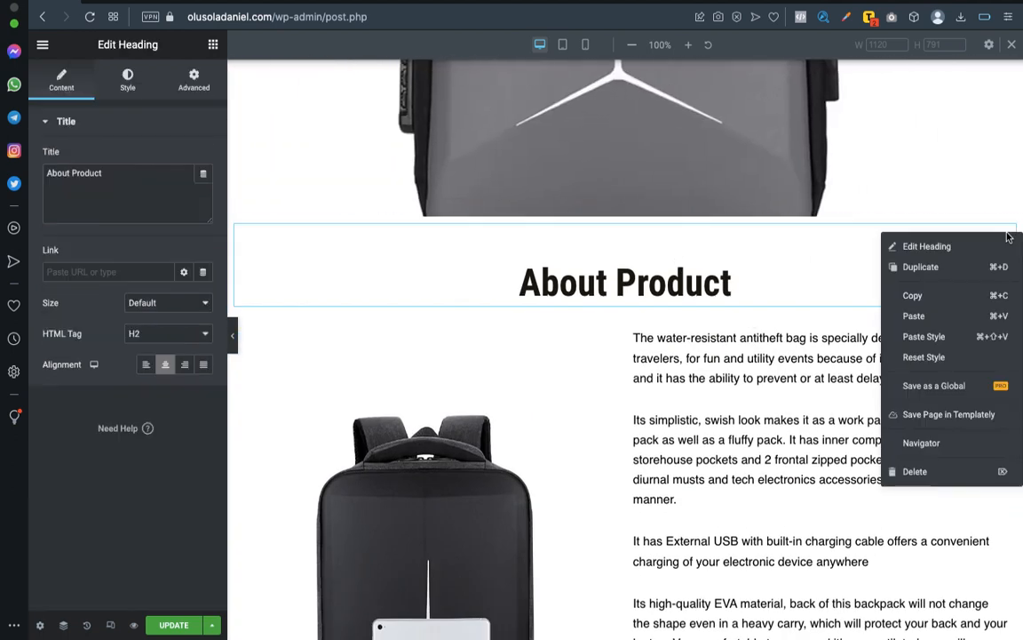
{"action": "left_click", "coordinate": [955, 325]}
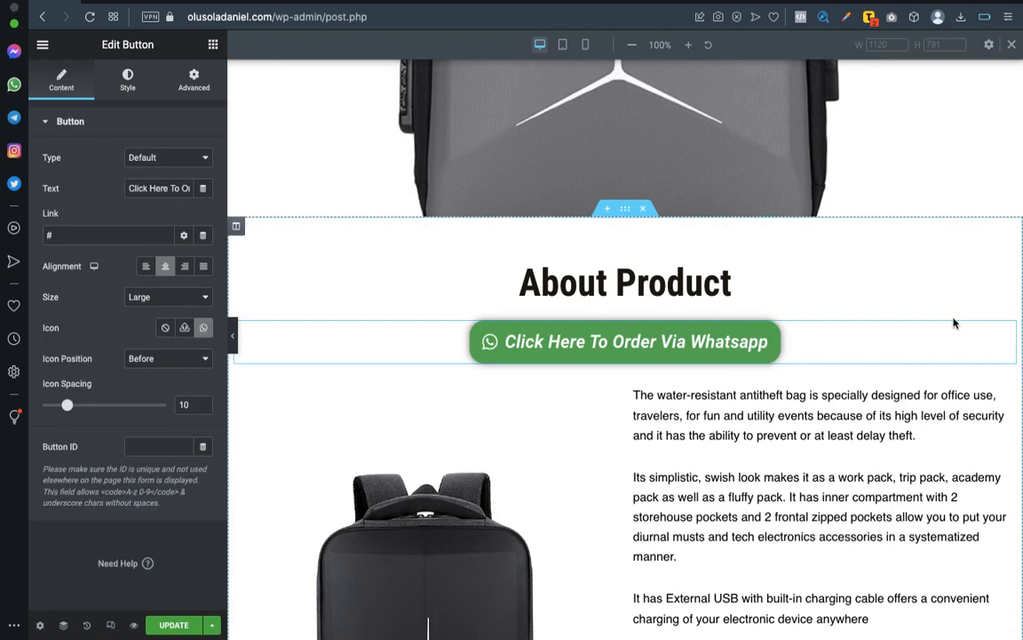
{"action": "left_click_drag", "start_coordinate": [1004, 331], "coordinate": [845, 232]}
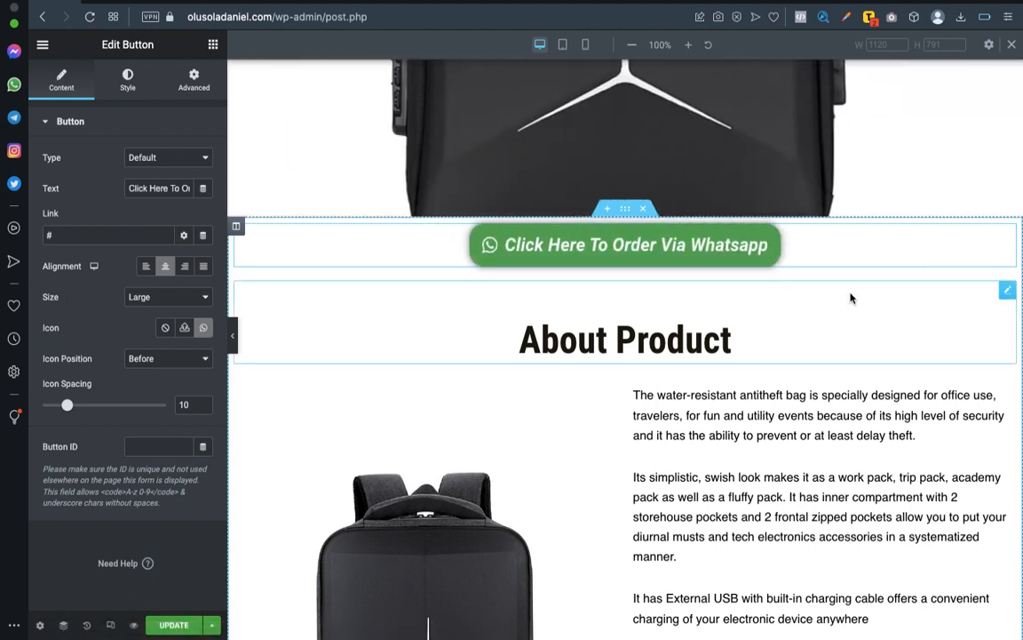
Set the About Product heading's top margin to 0.
{"action": "scroll", "coordinate": [852, 247], "scroll_direction": "up", "scroll_amount": 4}
{"action": "scroll", "coordinate": [852, 239], "scroll_direction": "down", "scroll_amount": 5}
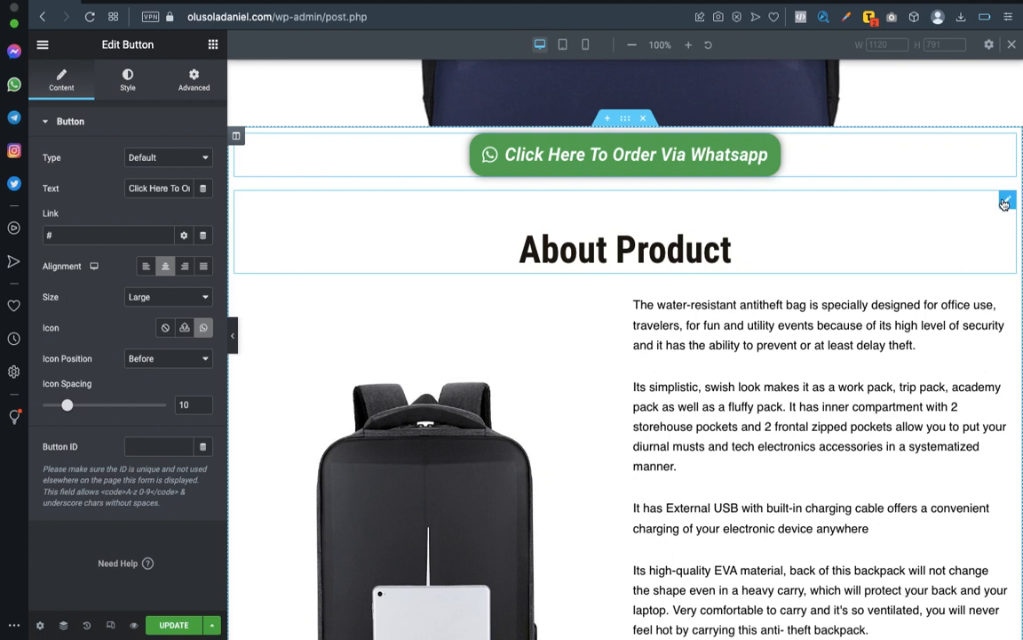
{"action": "left_click", "coordinate": [1005, 204]}
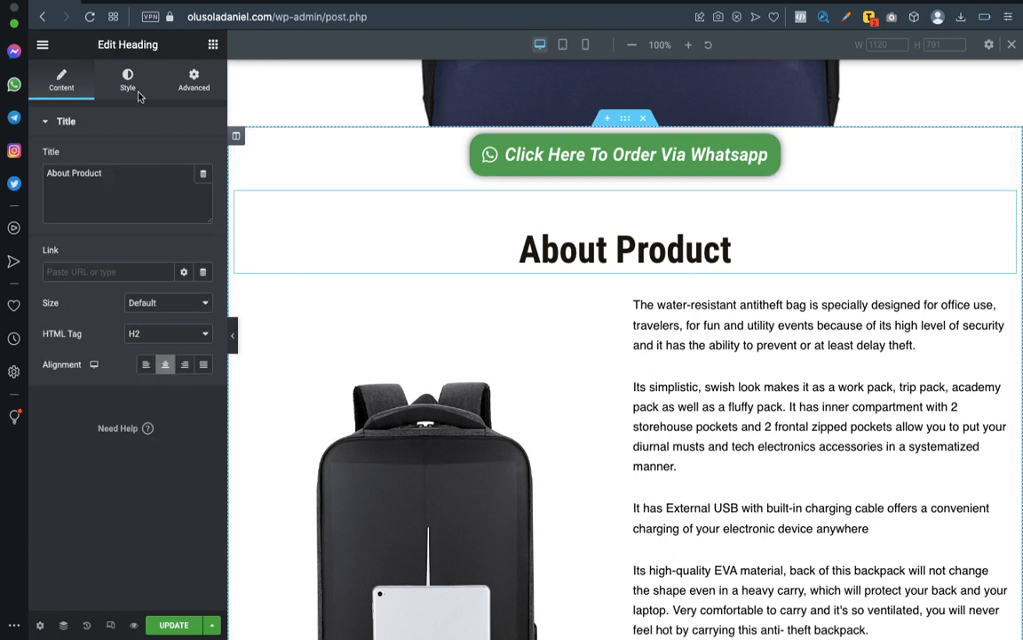
{"action": "left_click", "coordinate": [196, 78]}
{"action": "double_click", "coordinate": [49, 173]}
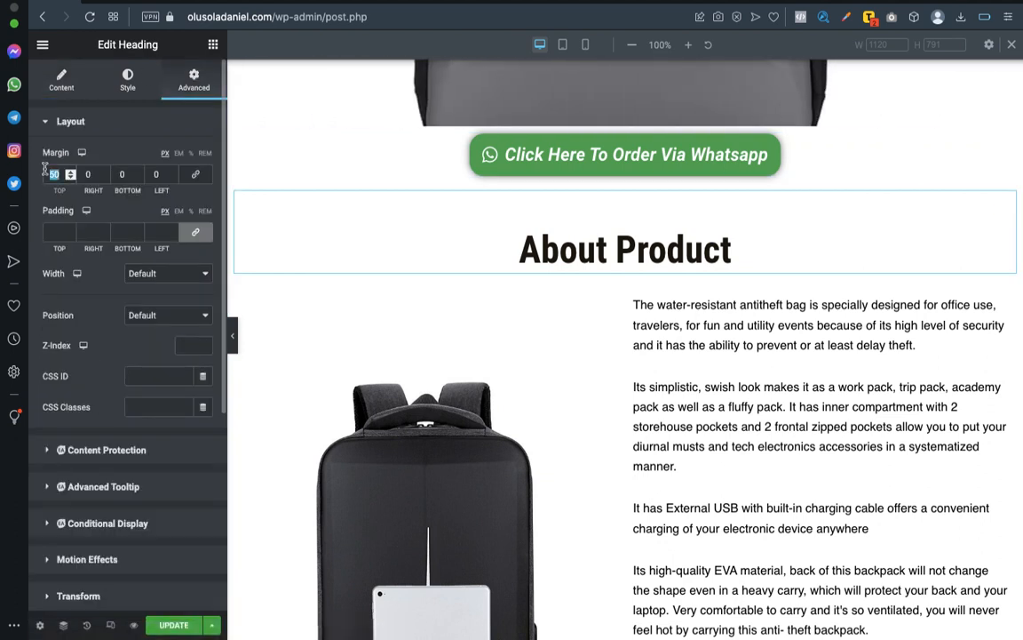
{"action": "type", "text": "0"}
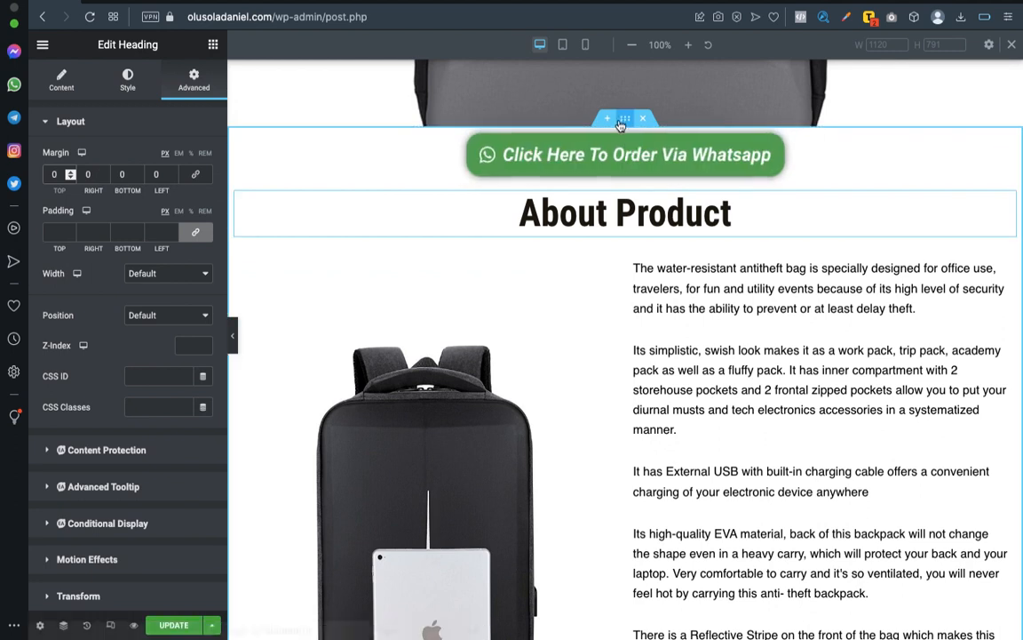
Set the About Product section's top margin to 50 px and, with the sides unlinked, its bottom margin to 0.
{"action": "left_click", "coordinate": [624, 119]}
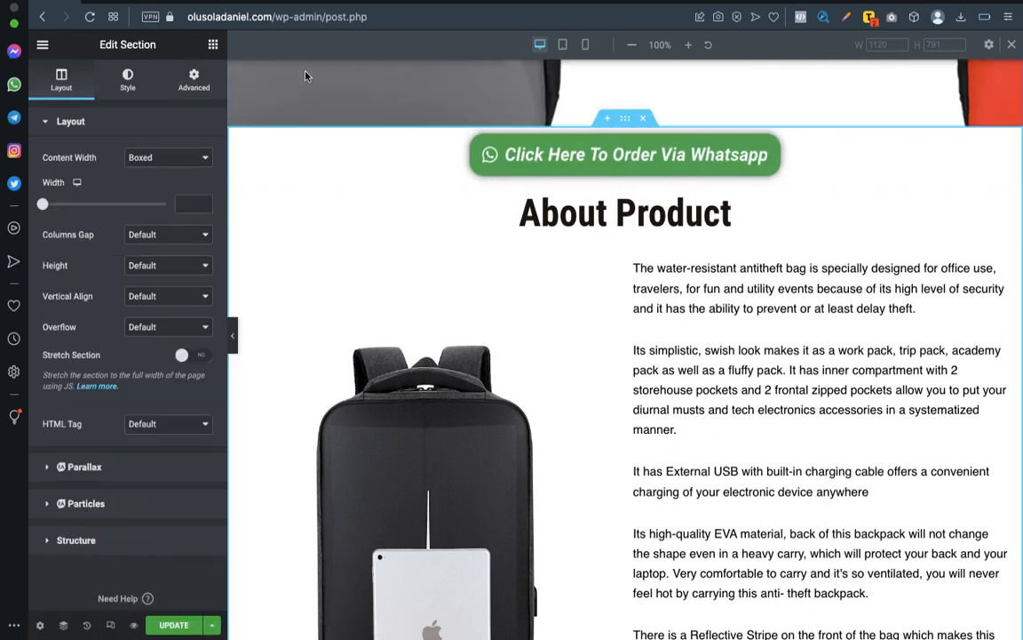
{"action": "left_click", "coordinate": [212, 44]}
{"action": "left_click", "coordinate": [196, 84]}
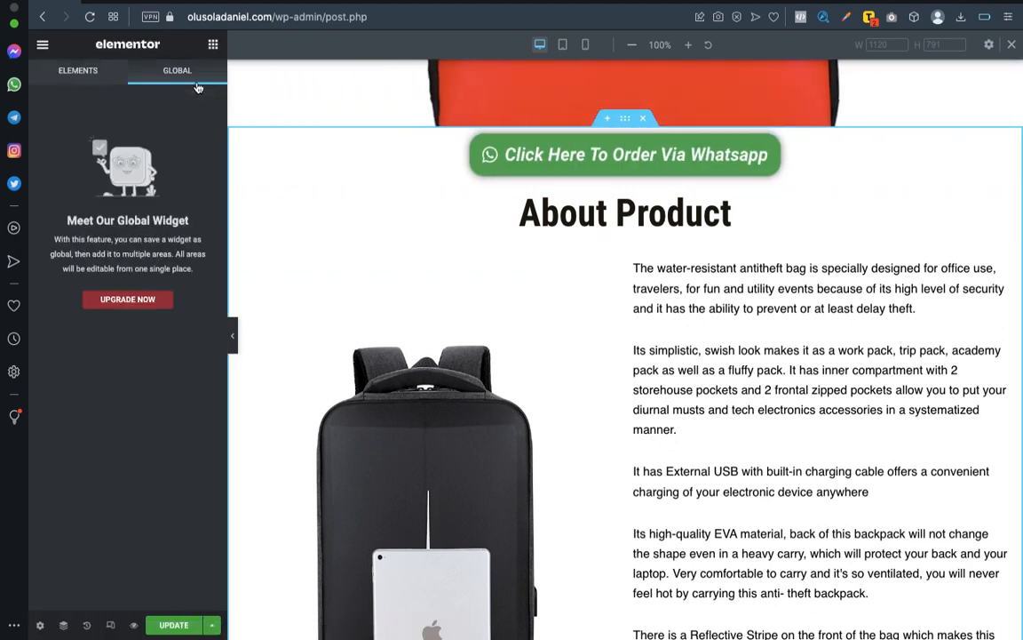
{"action": "left_click", "coordinate": [623, 122]}
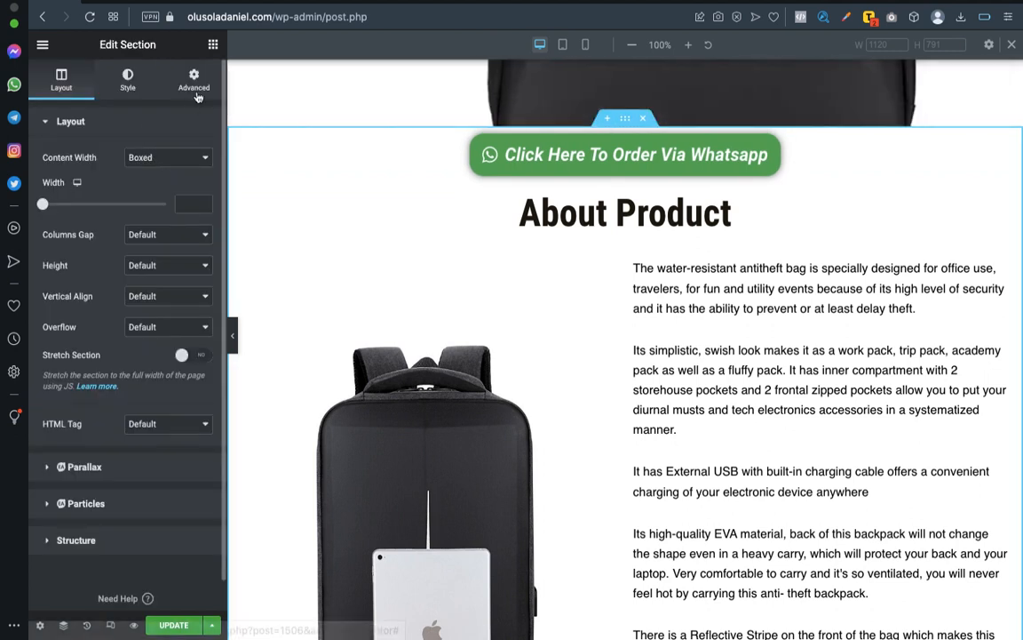
{"action": "left_click", "coordinate": [194, 80]}
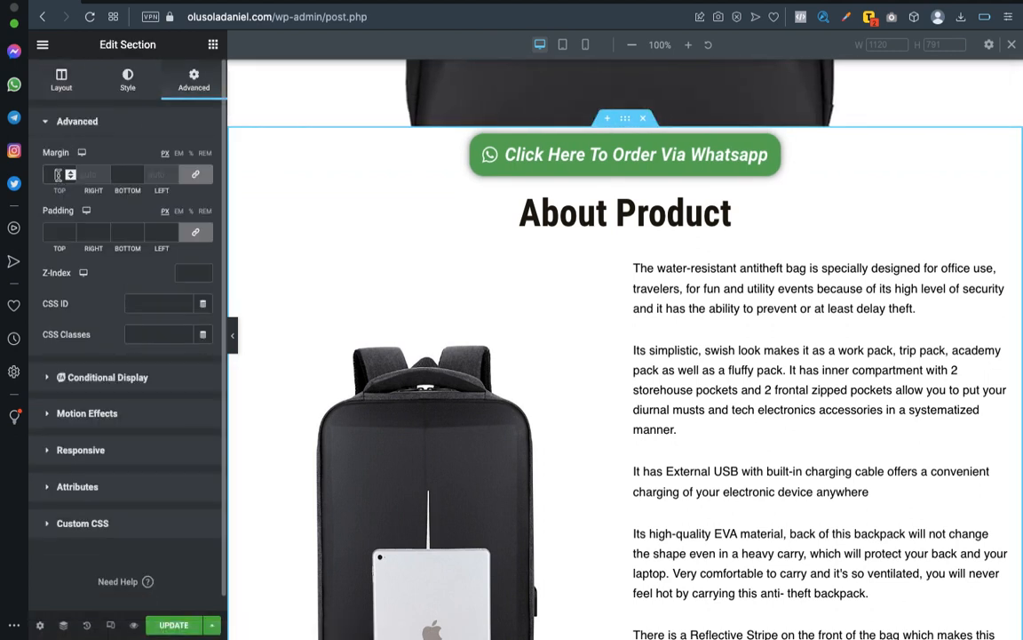
{"action": "type", "text": "50"}
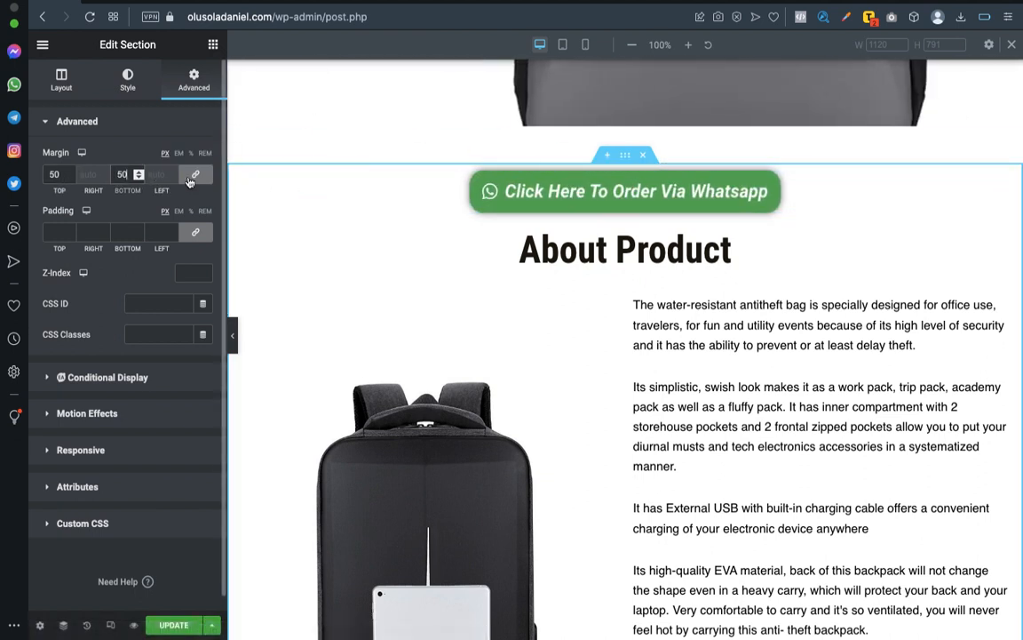
{"action": "left_click", "coordinate": [195, 174]}
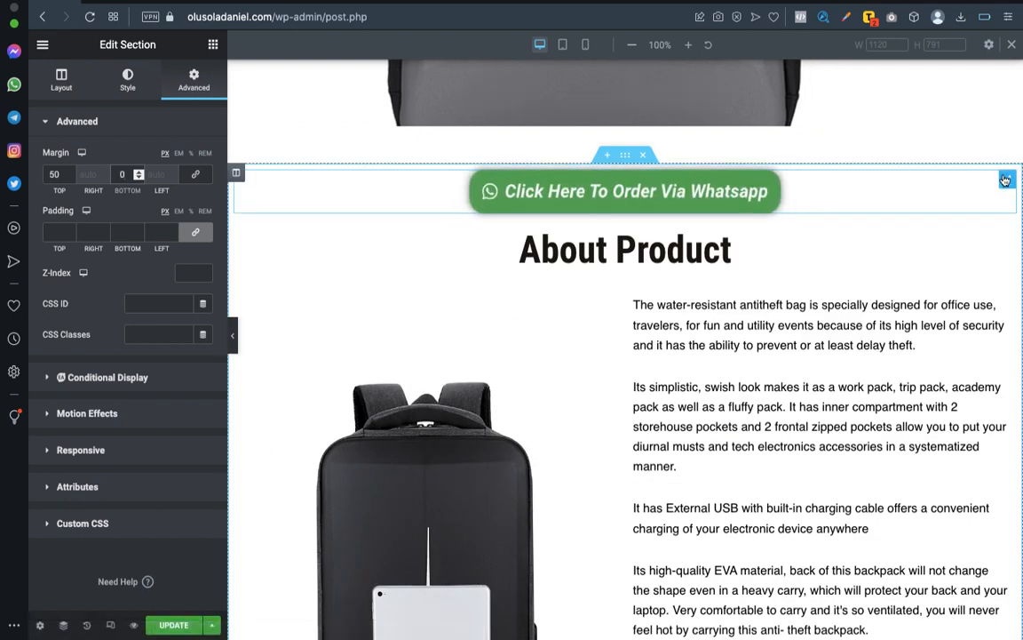
Change the text of the button above About Product to "Click Here To Order Now".
{"action": "left_click", "coordinate": [1005, 180]}
{"action": "scroll", "coordinate": [871, 282], "scroll_direction": "down", "scroll_amount": 20}
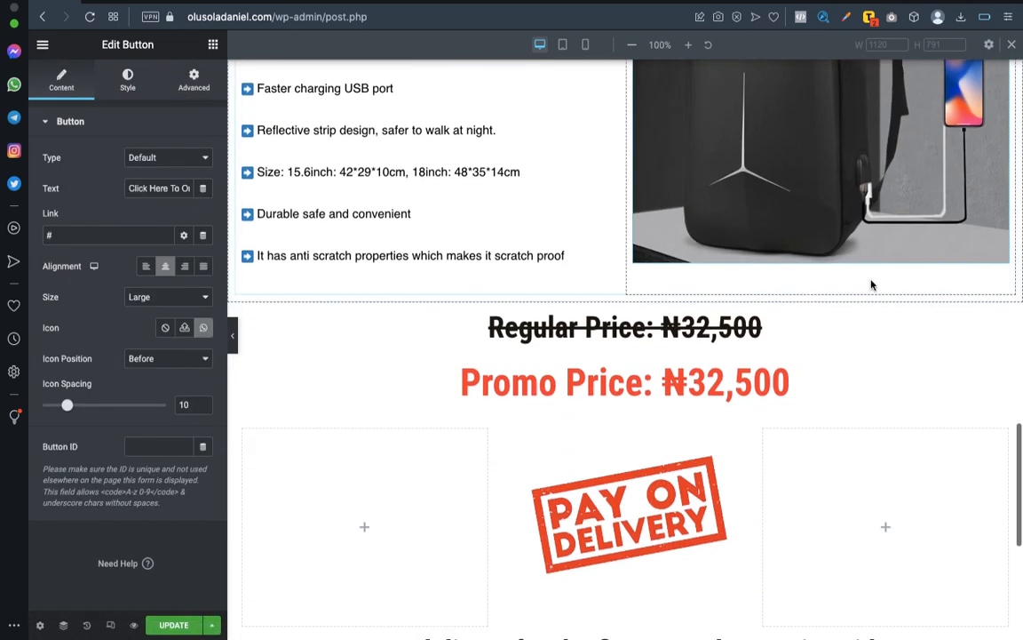
{"action": "scroll", "coordinate": [871, 281], "scroll_direction": "up", "scroll_amount": 15}
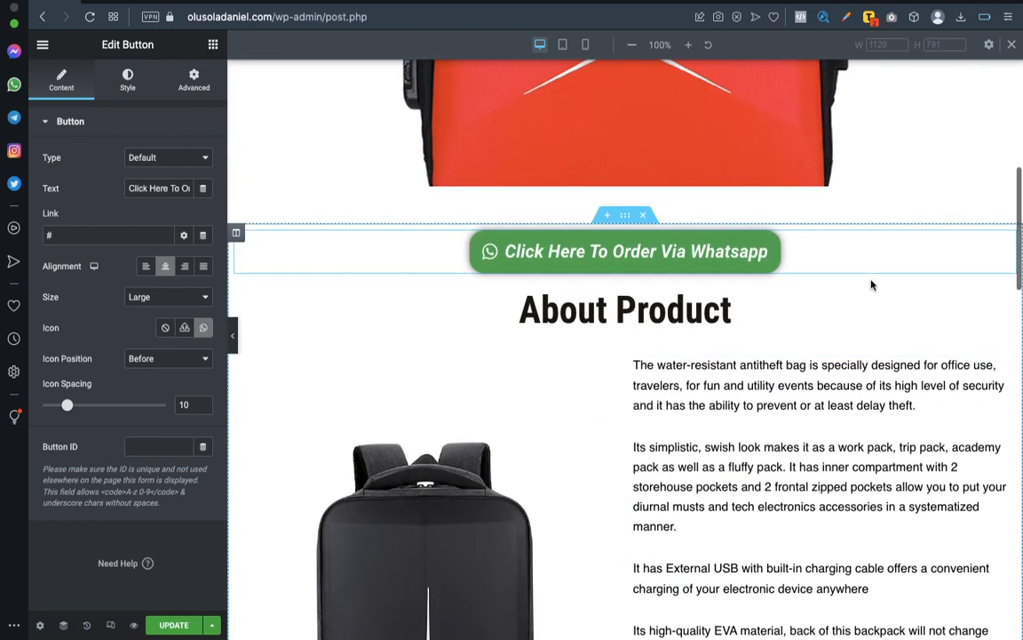
{"action": "scroll", "coordinate": [737, 306], "scroll_direction": "down", "scroll_amount": 5}
{"action": "scroll", "coordinate": [738, 304], "scroll_direction": "up", "scroll_amount": 8}
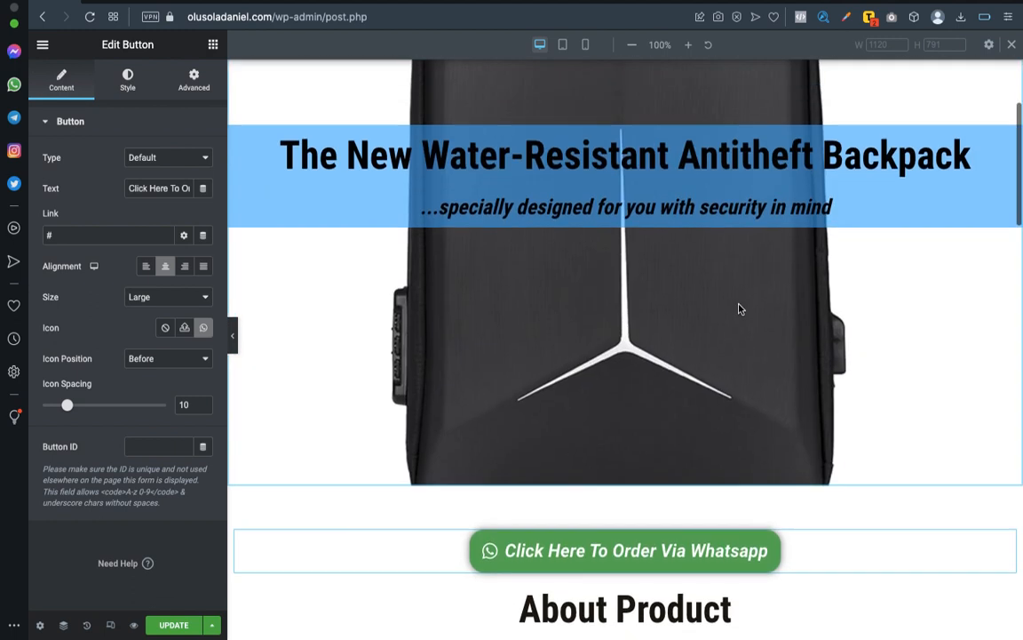
{"action": "scroll", "coordinate": [738, 303], "scroll_direction": "down", "scroll_amount": 2}
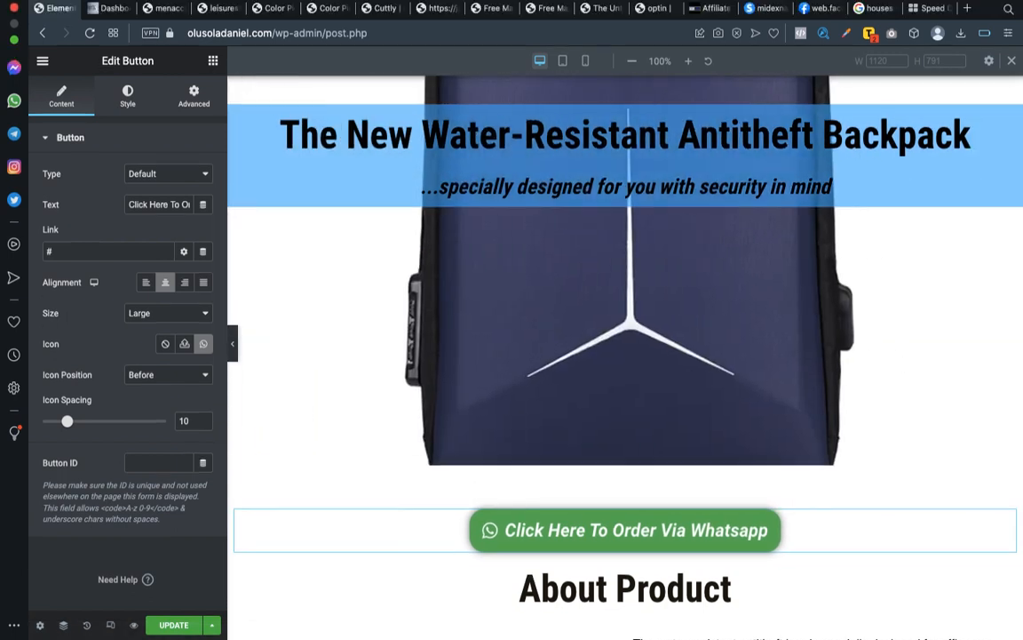
{"action": "scroll", "coordinate": [749, 425], "scroll_direction": "down", "scroll_amount": 3}
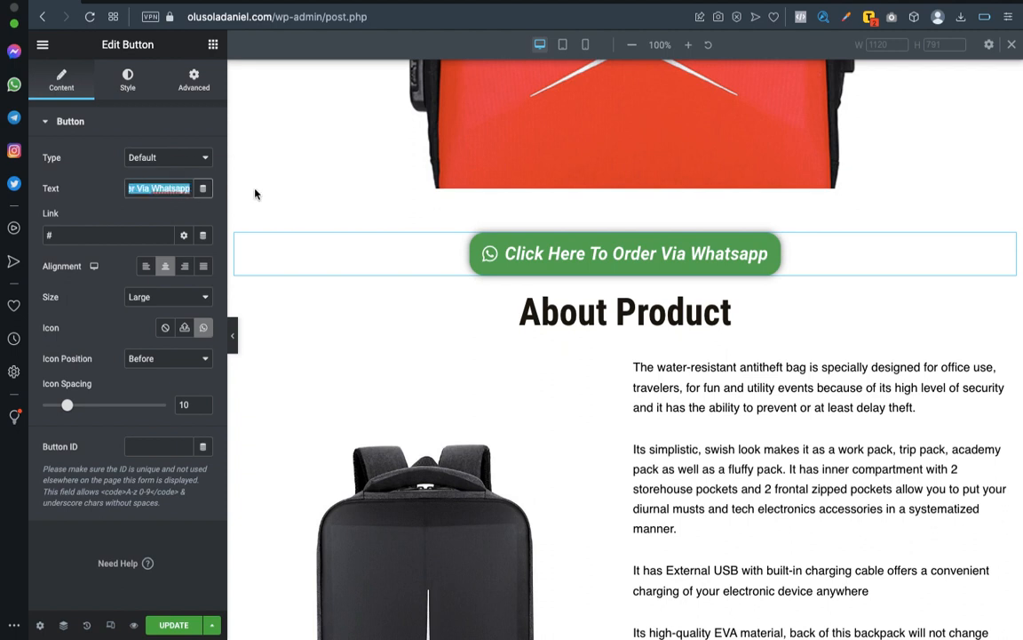
{"action": "left_click", "coordinate": [138, 190]}
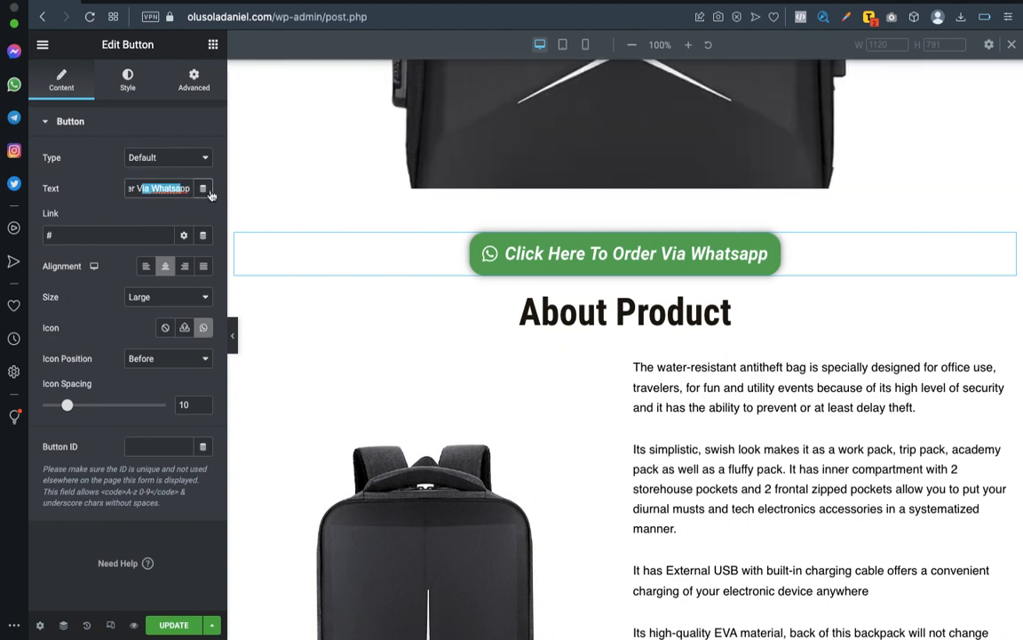
{"action": "key", "text": "BackSpace"}
{"action": "type", "text": "Now"}
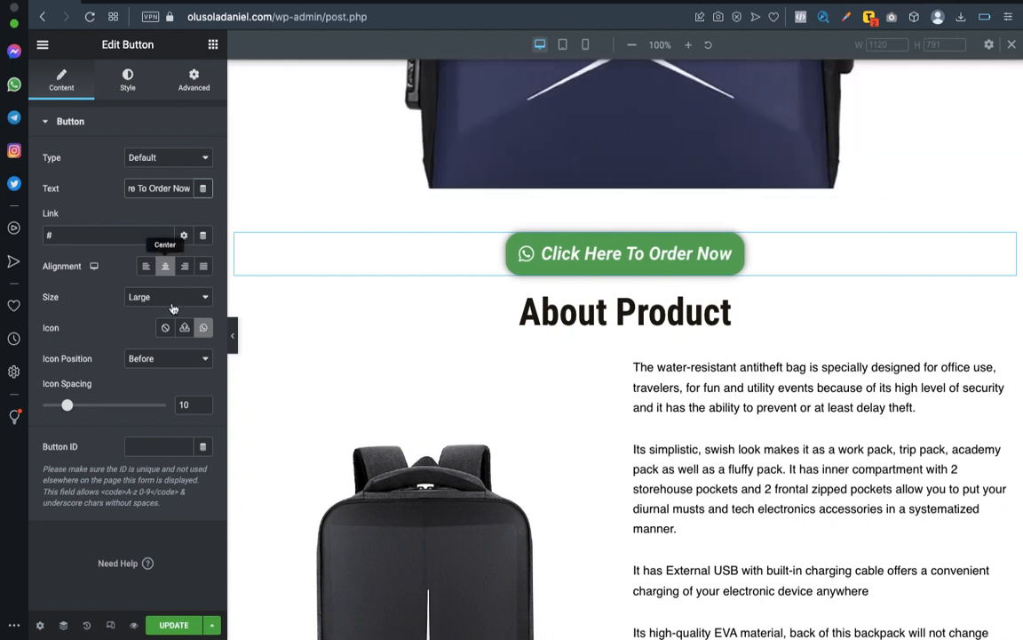
Replace the order button's WhatsApp icon with the cart arrow icon from the icon library.
{"action": "left_click", "coordinate": [204, 328]}
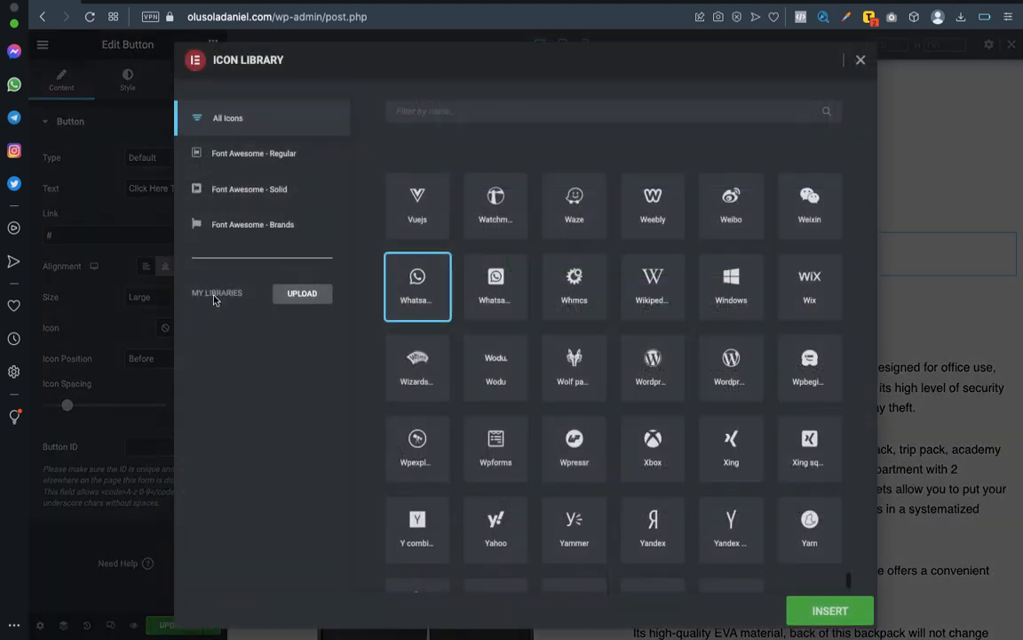
{"action": "left_click", "coordinate": [530, 112]}
{"action": "type", "text": "Cart"}
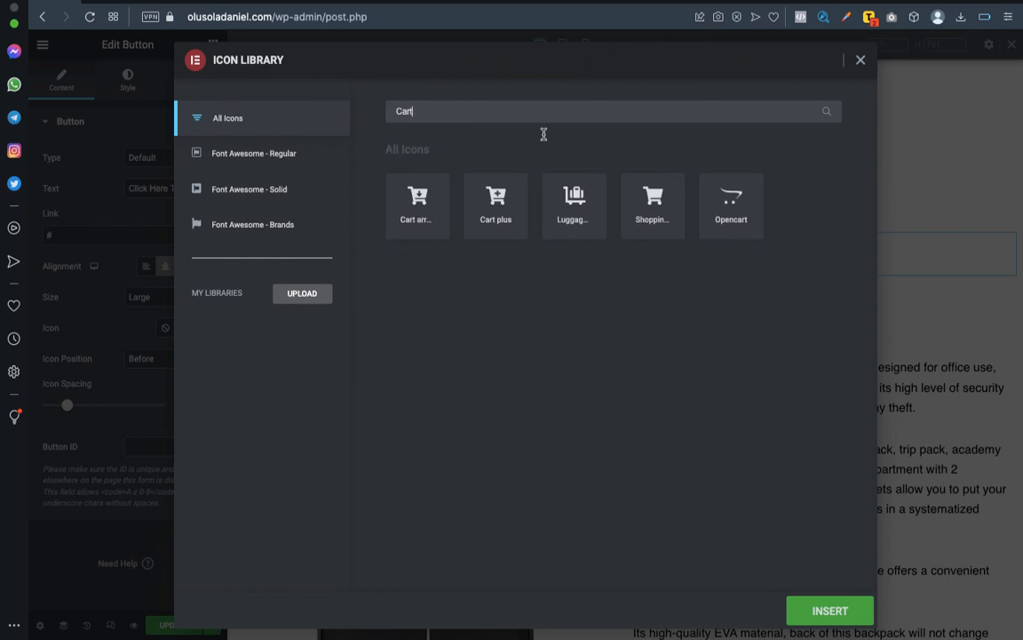
{"action": "left_click", "coordinate": [420, 209]}
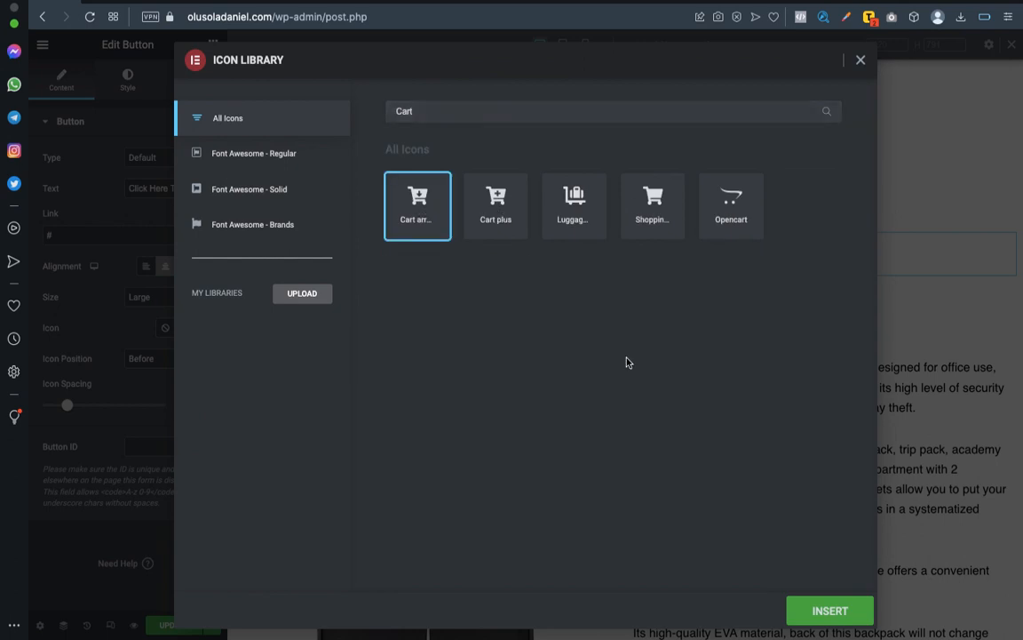
{"action": "left_click", "coordinate": [812, 610]}
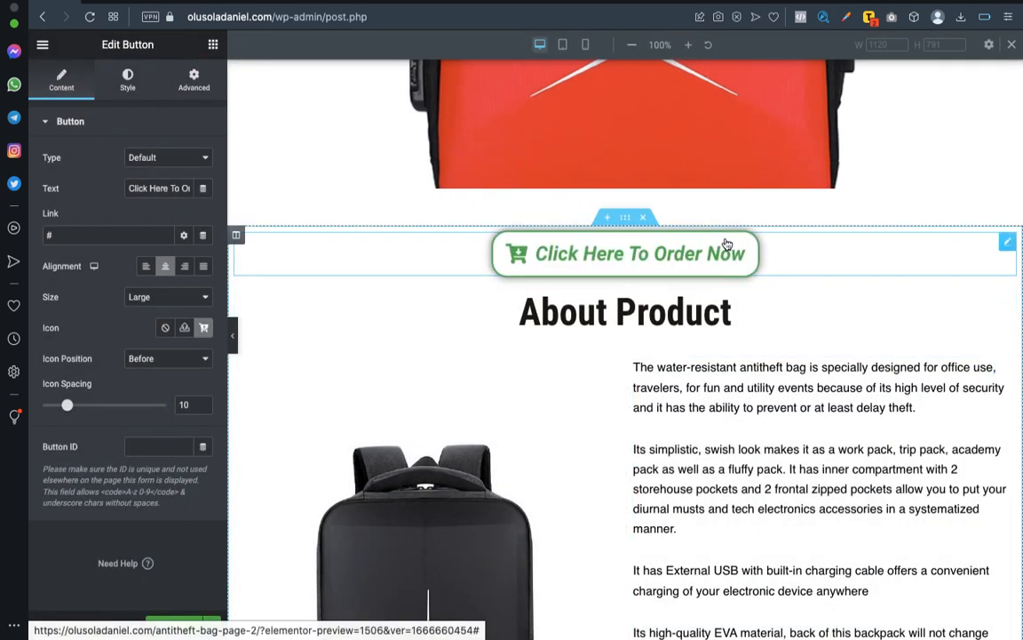
Copy the background overlay color code #4FB3FF from the column behind the Water-Resistant Antitheft Backpack title.
{"action": "scroll", "coordinate": [1005, 246], "scroll_direction": "up", "scroll_amount": 5}
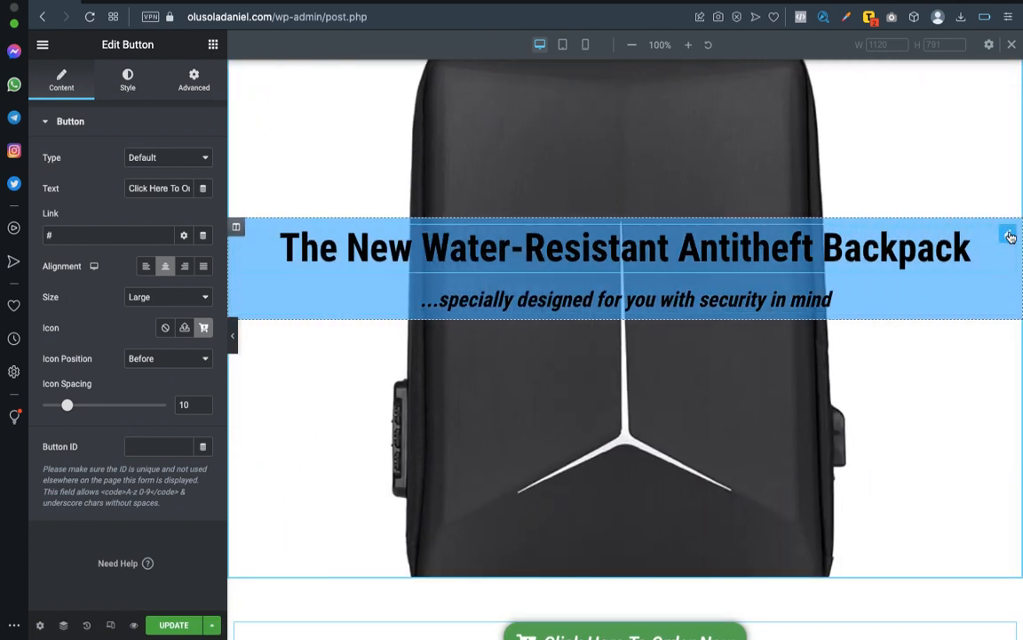
{"action": "left_click", "coordinate": [236, 230]}
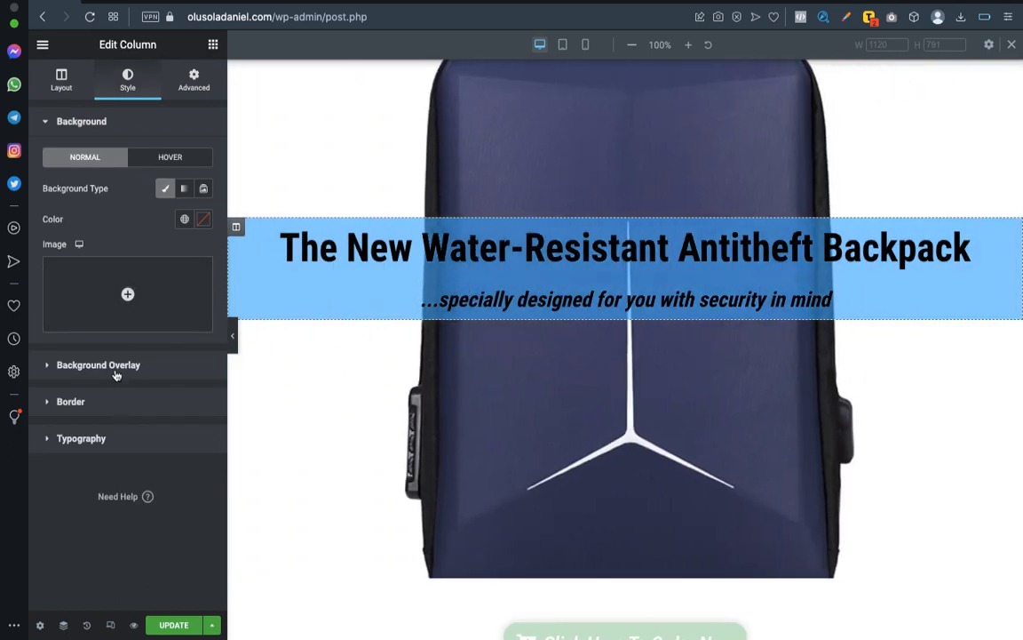
{"action": "left_click", "coordinate": [116, 366]}
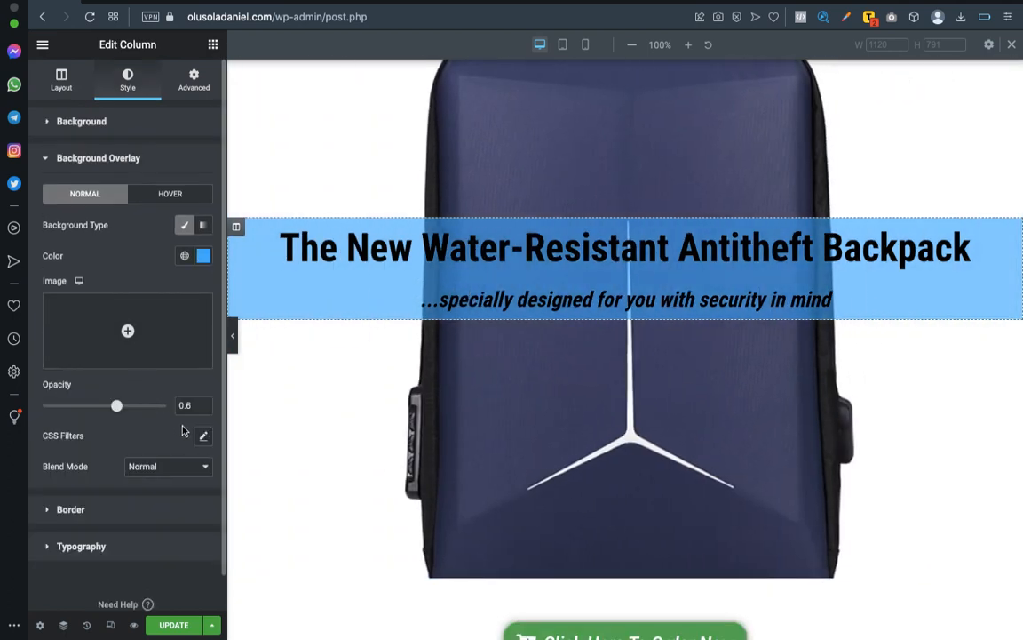
{"action": "left_click", "coordinate": [204, 256]}
{"action": "triple_click", "coordinate": [160, 479]}
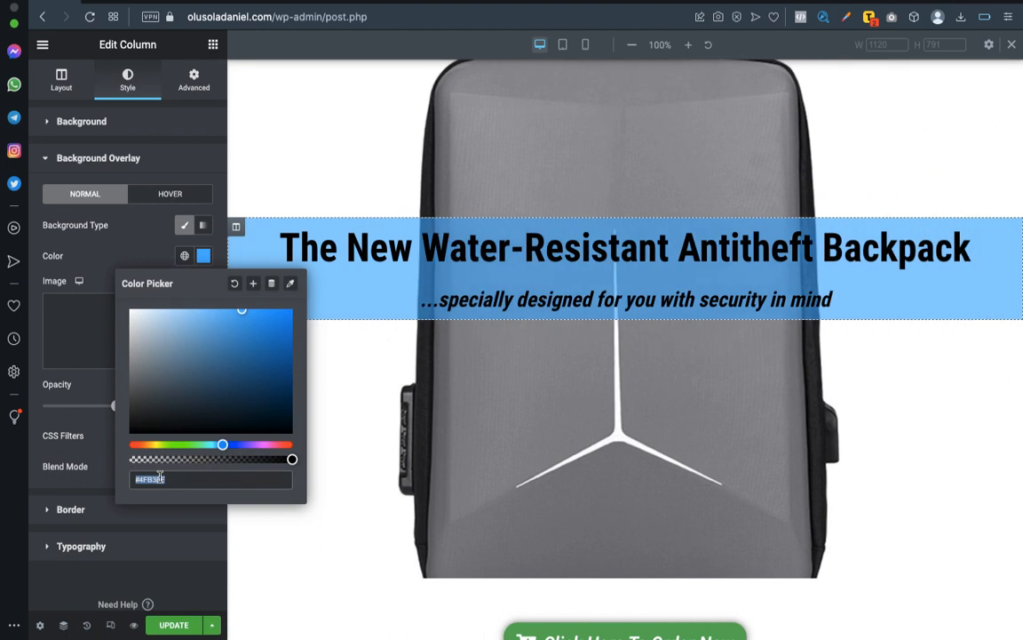
Set the background color of the "Click Here To Order Now" button to the copied #4FB3FF.
{"action": "scroll", "coordinate": [571, 270], "scroll_direction": "down", "scroll_amount": 5}
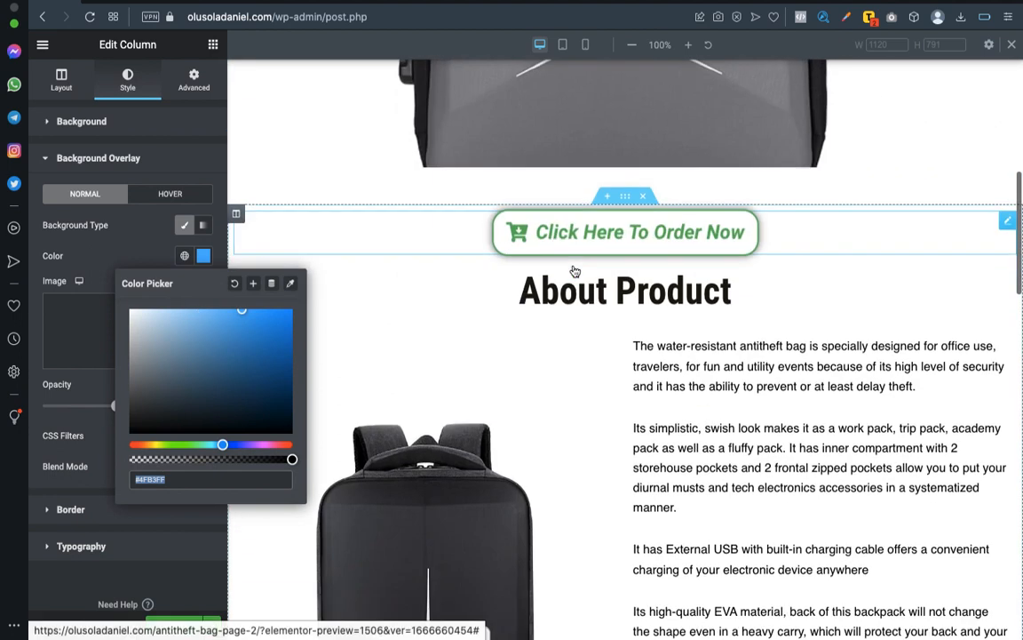
{"action": "left_click", "coordinate": [1002, 228]}
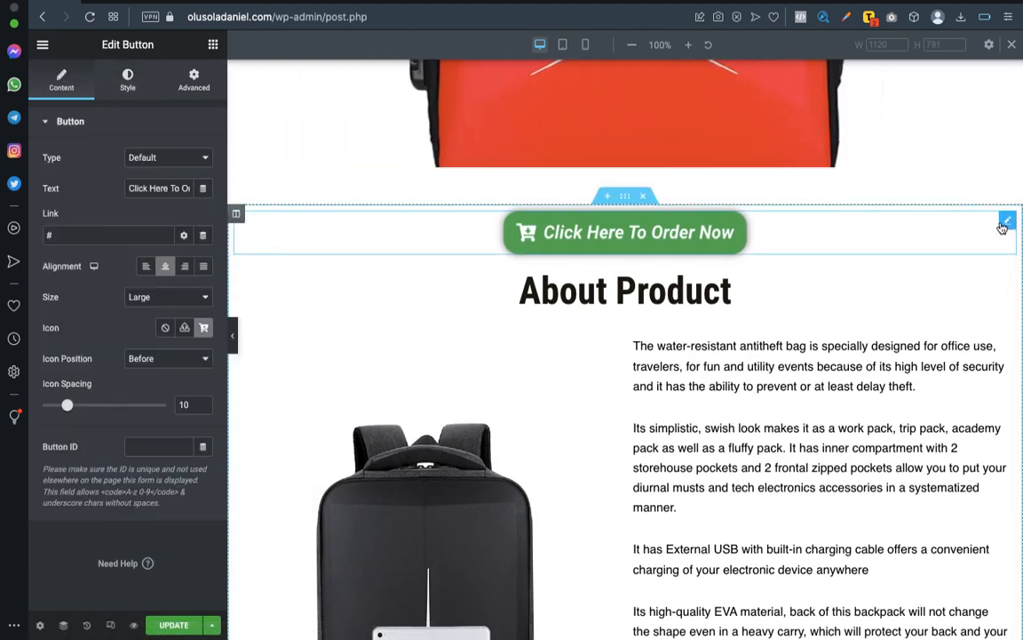
{"action": "left_click", "coordinate": [128, 81]}
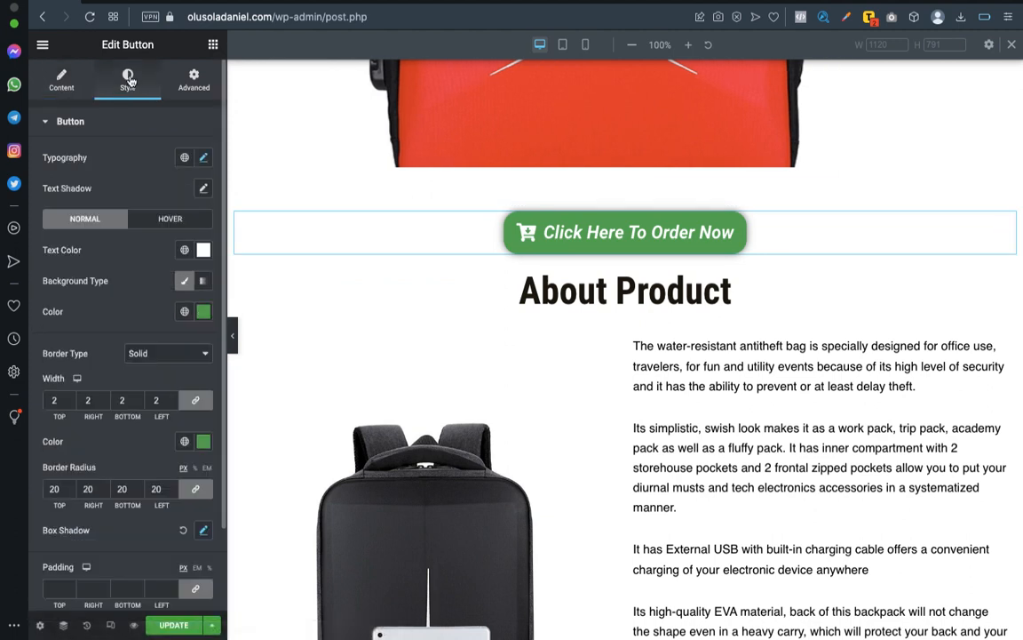
{"action": "left_click", "coordinate": [202, 311]}
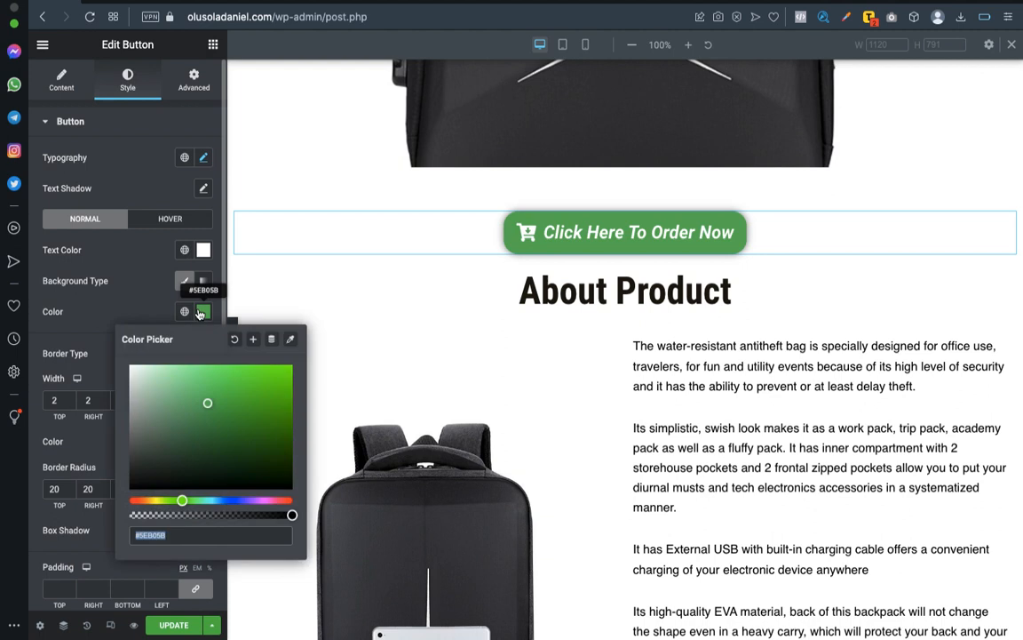
{"action": "type", "text": "#4FB3FF"}
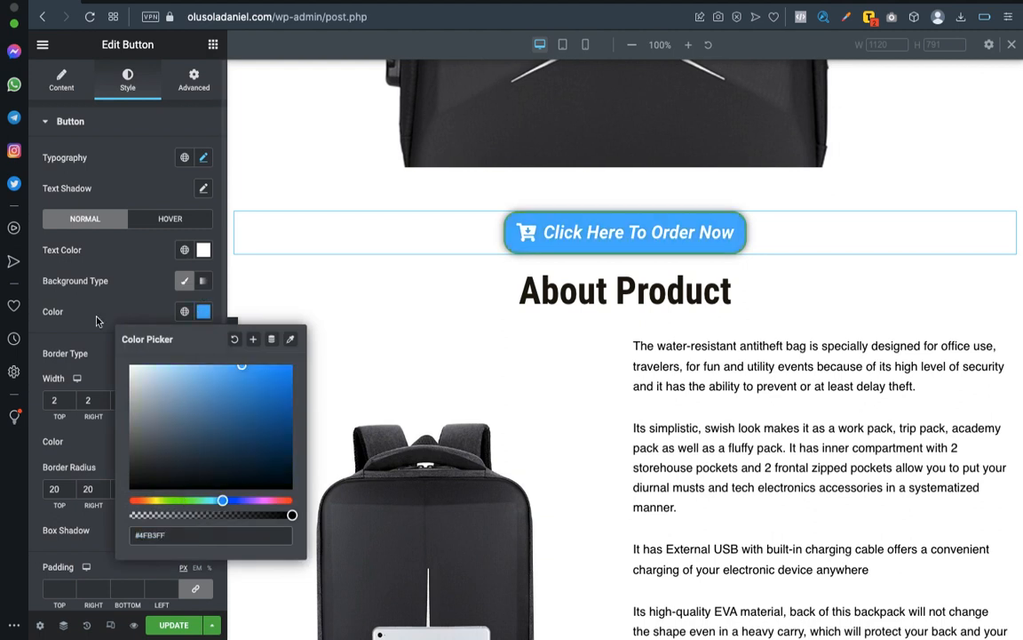
{"action": "scroll", "coordinate": [114, 289], "scroll_direction": "down", "scroll_amount": 1}
{"action": "left_click", "coordinate": [114, 289]}
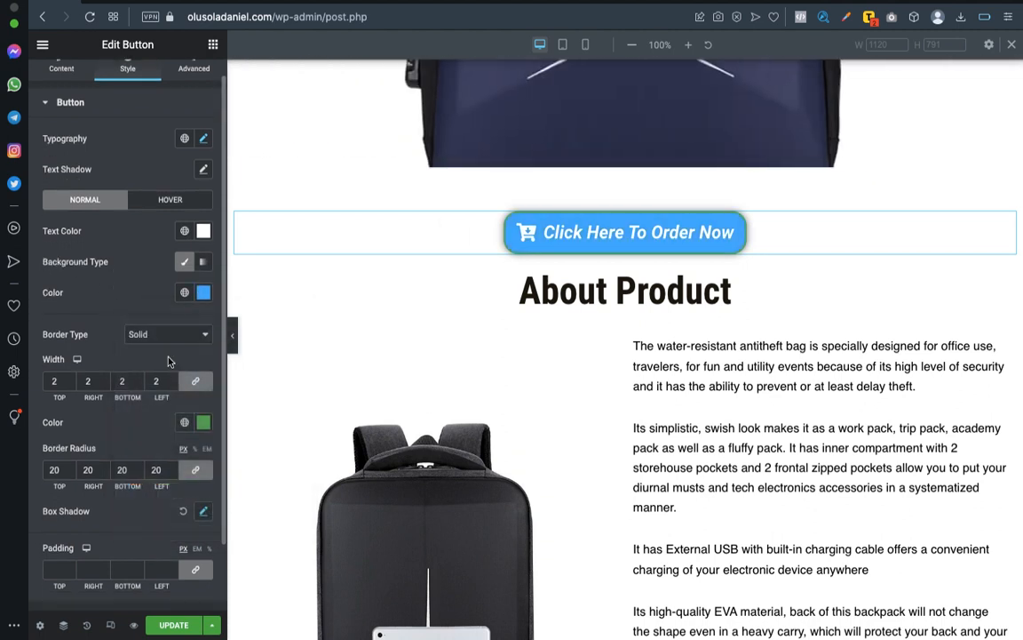
Change the order button's border color to #4FB3FF.
{"action": "left_click", "coordinate": [203, 422]}
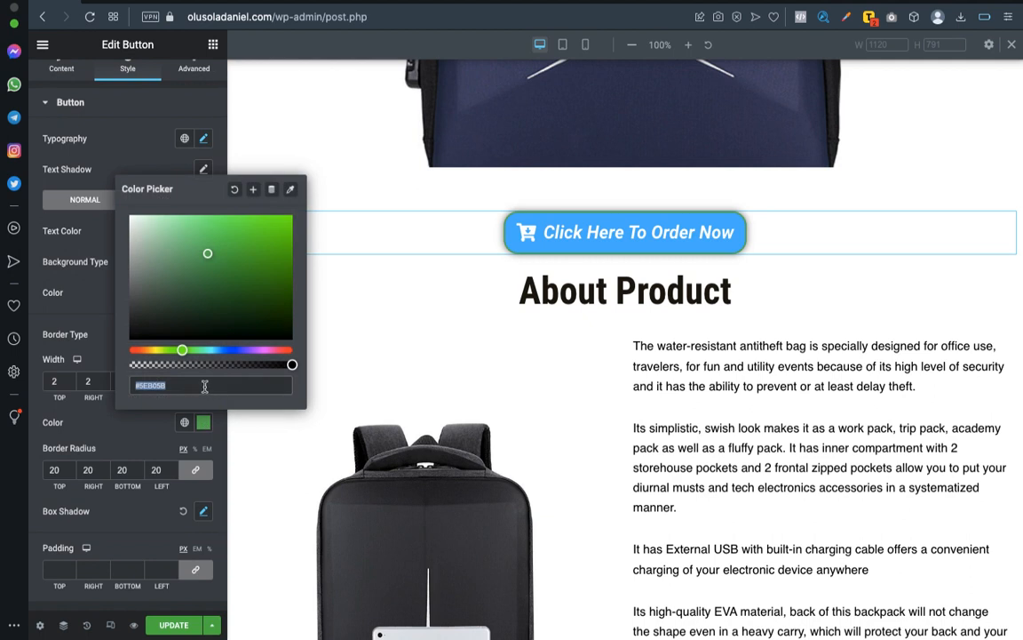
{"action": "type", "text": "#4FB3FF"}
{"action": "left_click", "coordinate": [120, 387]}
{"action": "scroll", "coordinate": [129, 409], "scroll_direction": "down", "scroll_amount": 2}
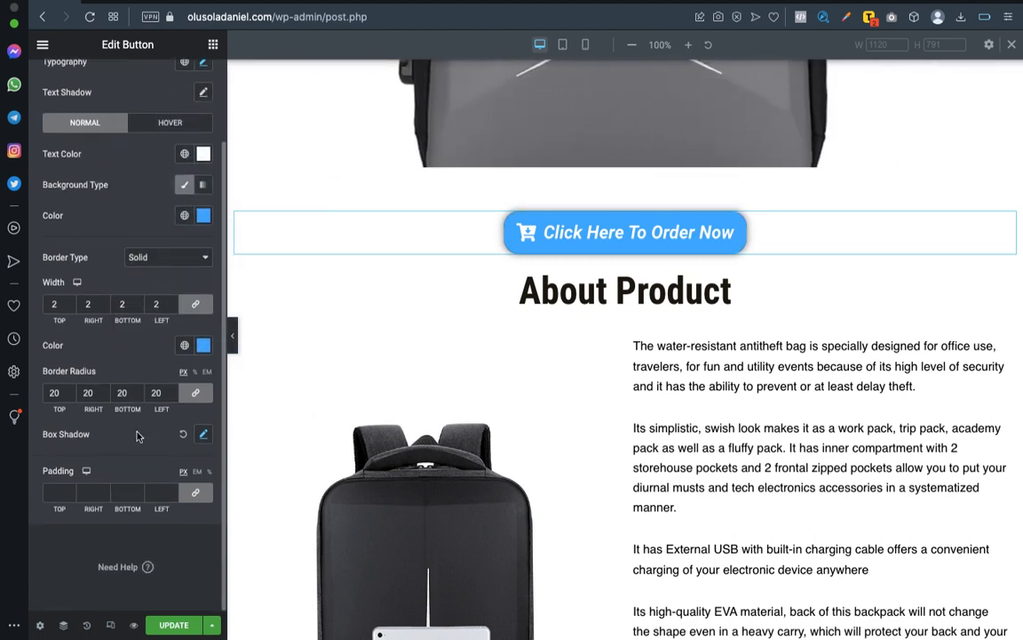
For the order button's hover state, set the text color and the border color to #4FB3FF.
{"action": "scroll", "coordinate": [133, 302], "scroll_direction": "up", "scroll_amount": 2}
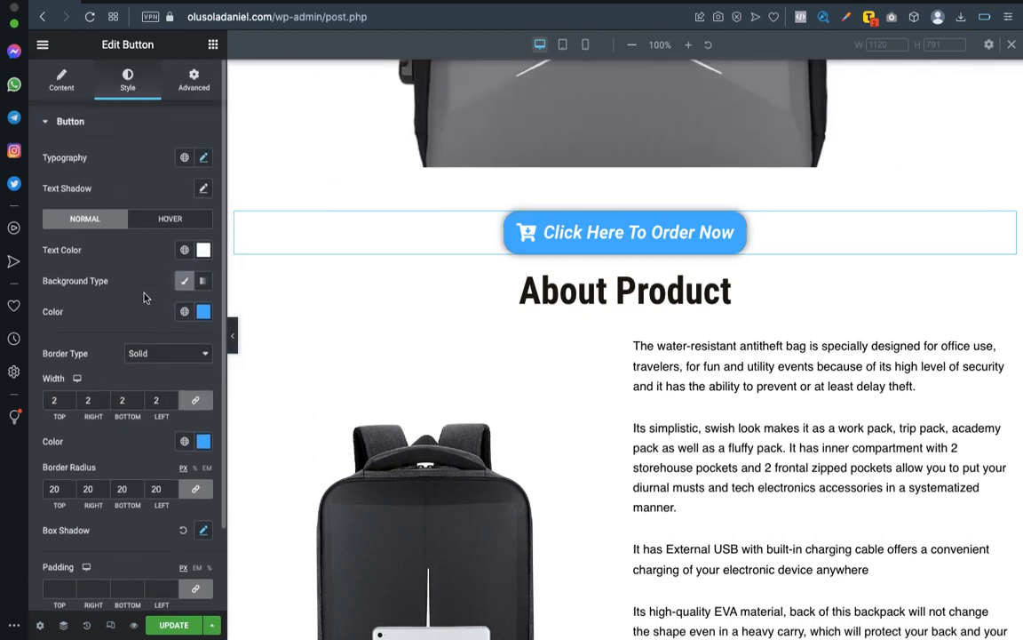
{"action": "left_click", "coordinate": [161, 222]}
{"action": "left_click", "coordinate": [203, 250]}
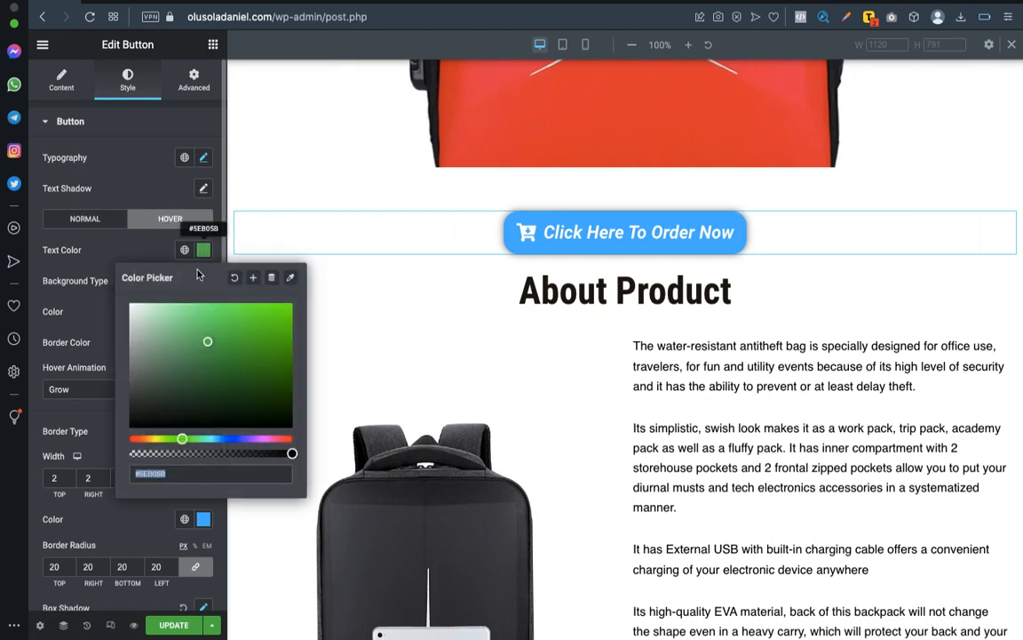
{"action": "type", "text": "#4FB3FF"}
{"action": "left_click", "coordinate": [75, 311]}
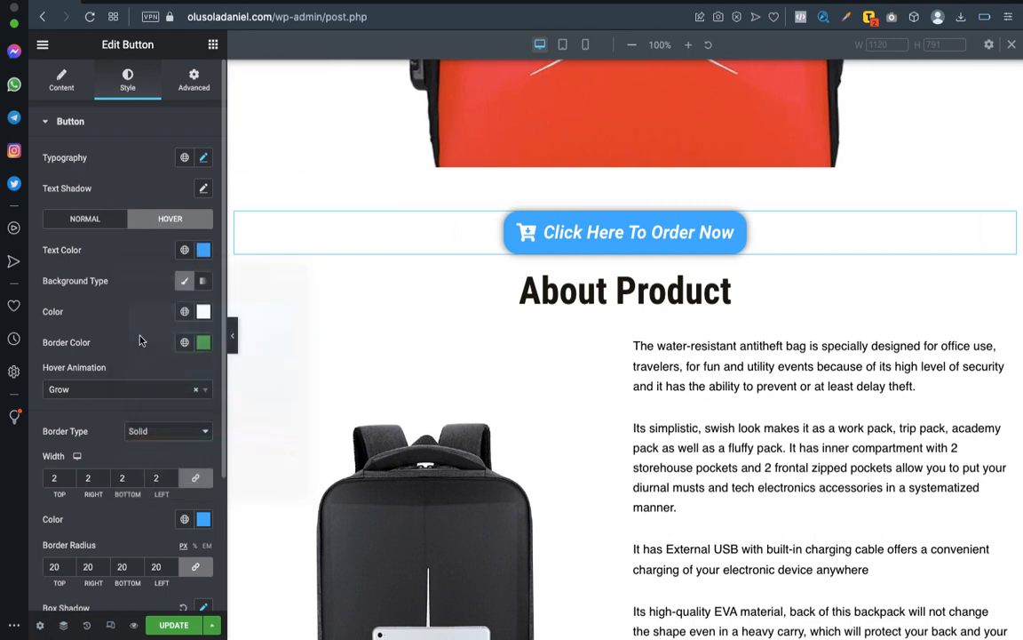
{"action": "left_click", "coordinate": [204, 342]}
{"action": "type", "text": "#4FB3FF"}
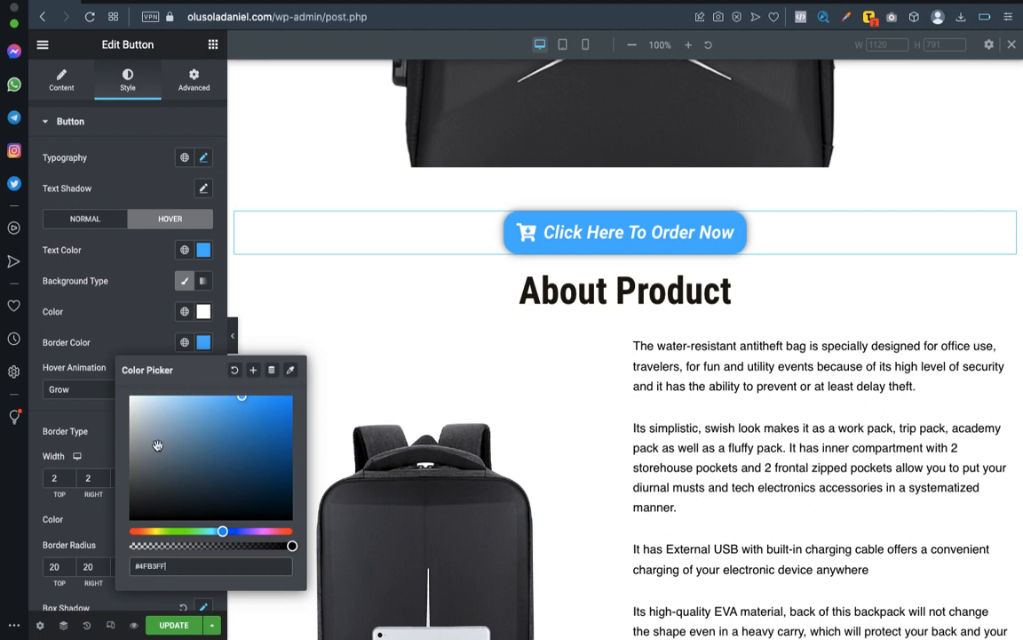
{"action": "left_click", "coordinate": [93, 368]}
Change the order button's hover animation to Pulse Grow.
{"action": "left_click", "coordinate": [202, 521]}
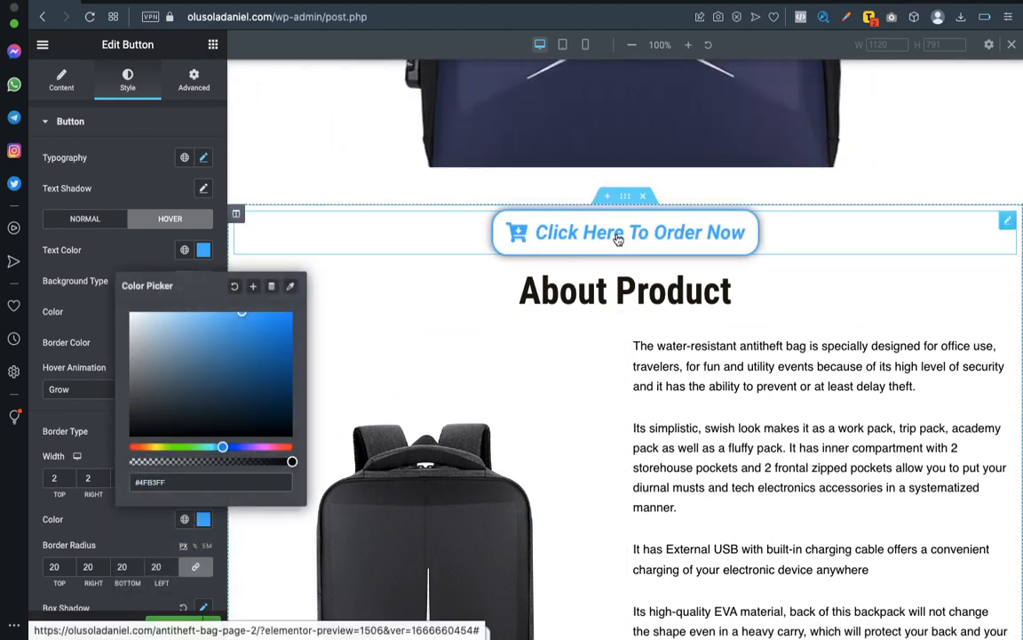
{"action": "left_click", "coordinate": [78, 297]}
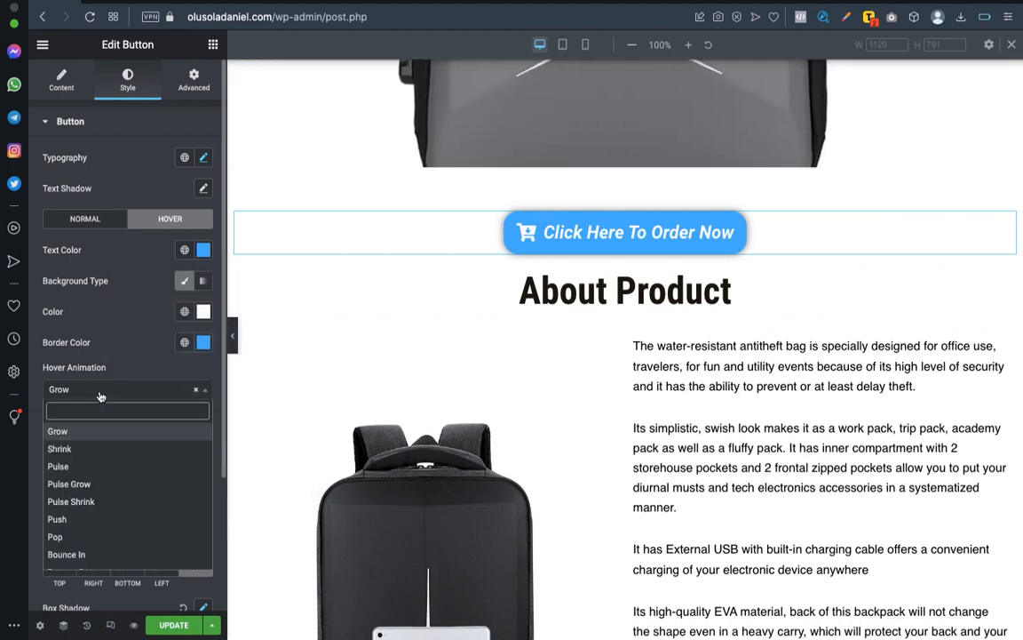
{"action": "left_click", "coordinate": [70, 483]}
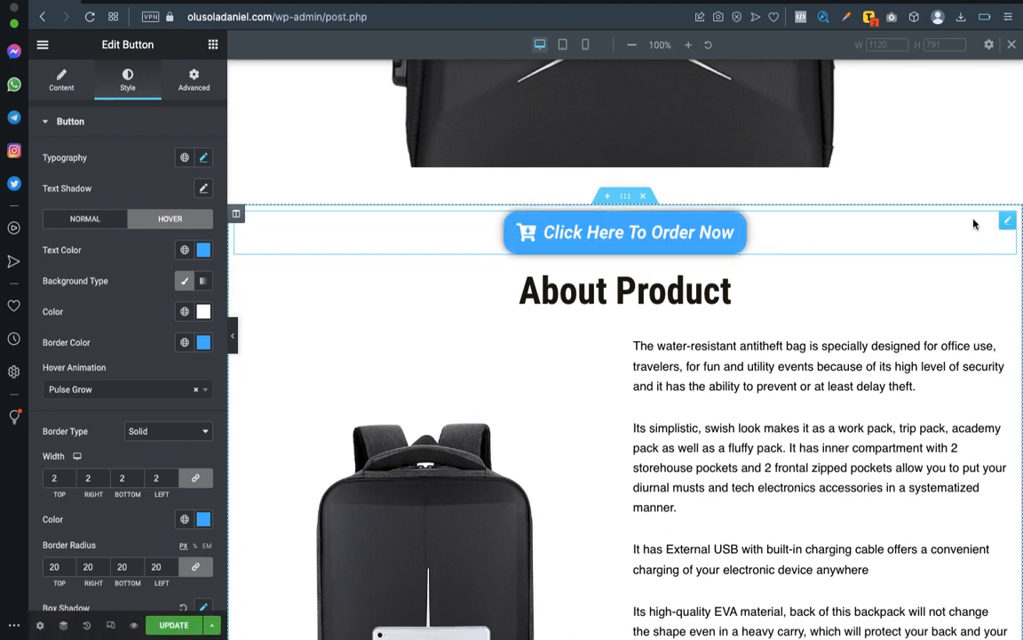
Try the Extra Large and Medium sizes on the order button and return it to Large.
{"action": "left_click", "coordinate": [61, 80]}
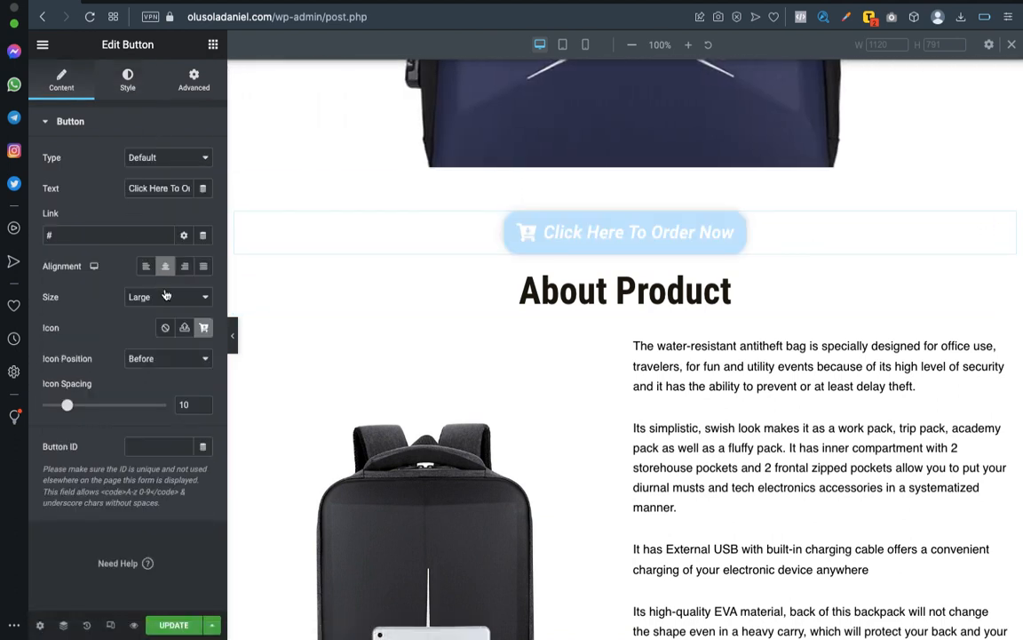
{"action": "left_click", "coordinate": [182, 296]}
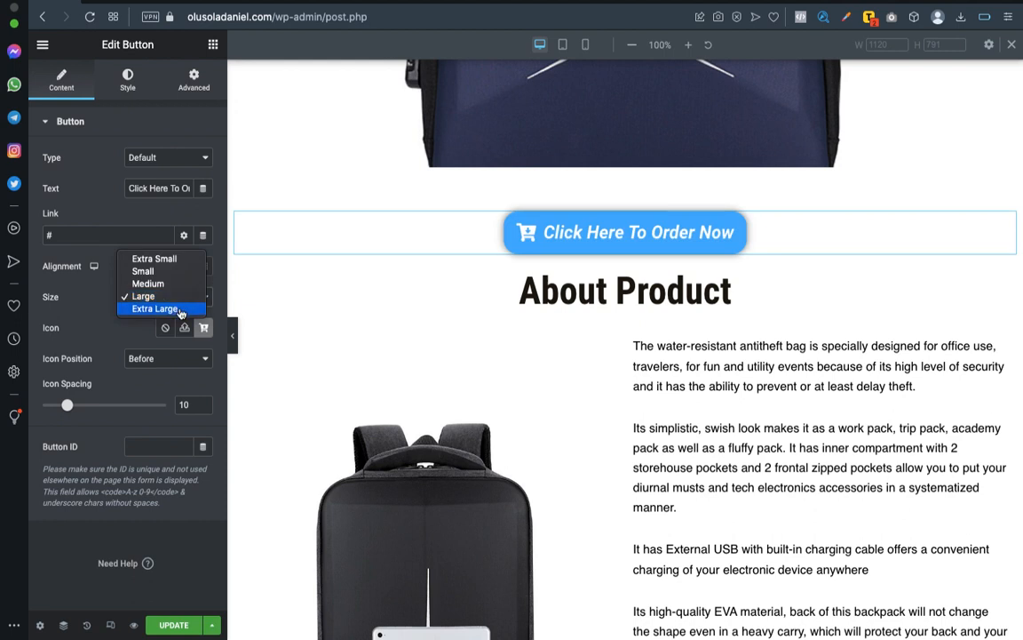
{"action": "left_click", "coordinate": [180, 310]}
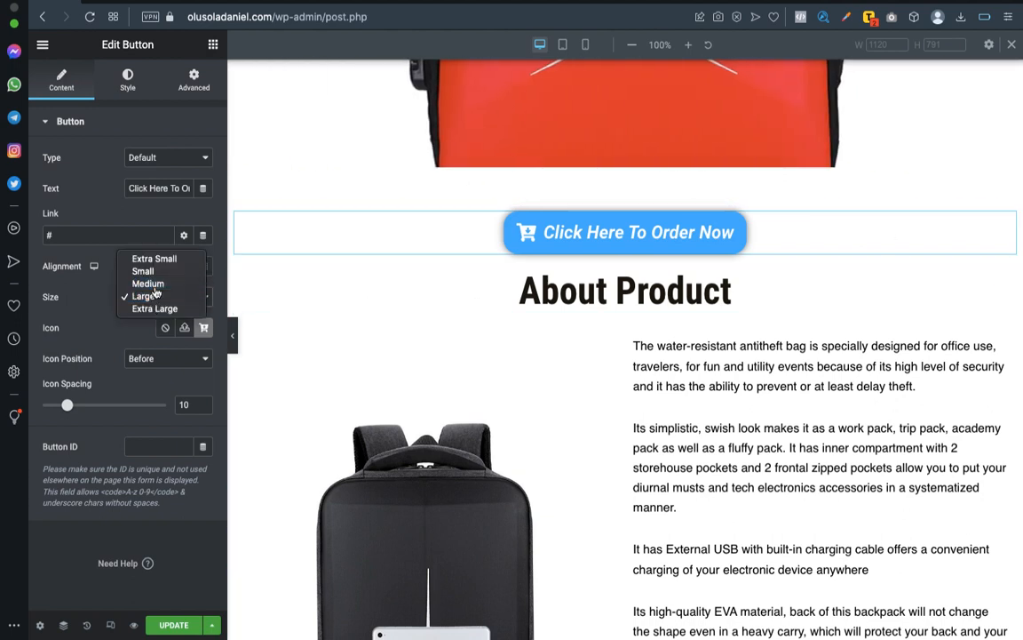
{"action": "left_click", "coordinate": [153, 285]}
{"action": "left_click", "coordinate": [165, 296]}
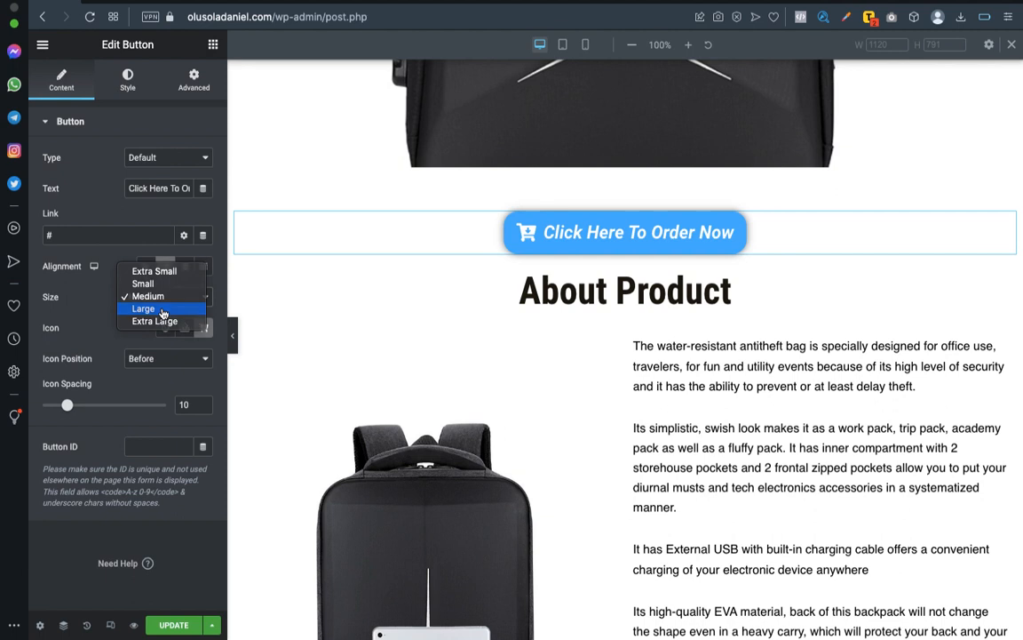
{"action": "left_click", "coordinate": [162, 309]}
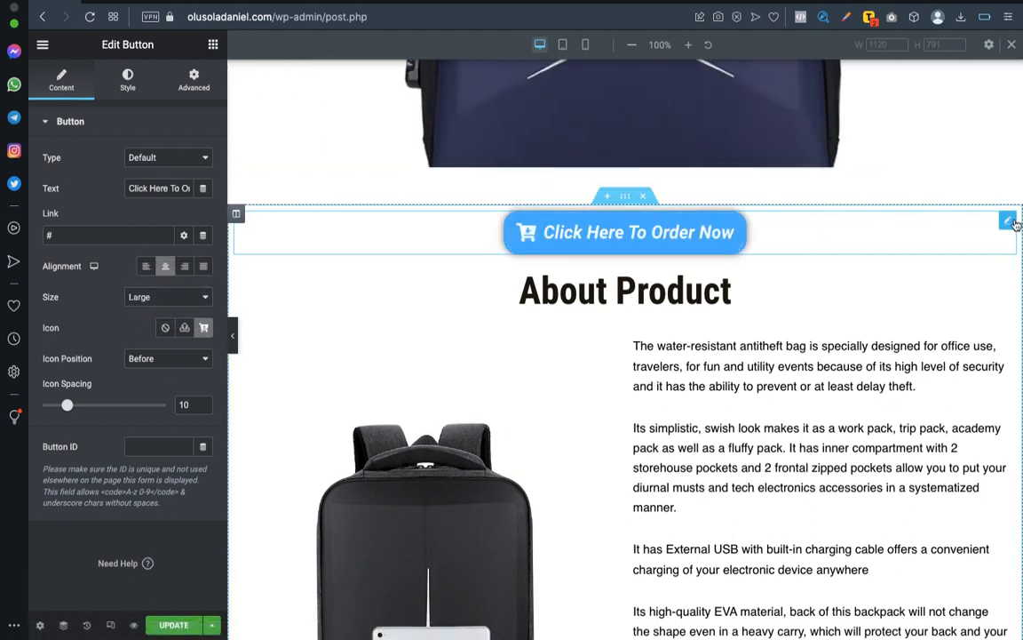
Update the page and open a preview of its changes.
{"action": "scroll", "coordinate": [925, 335], "scroll_direction": "down", "scroll_amount": 9}
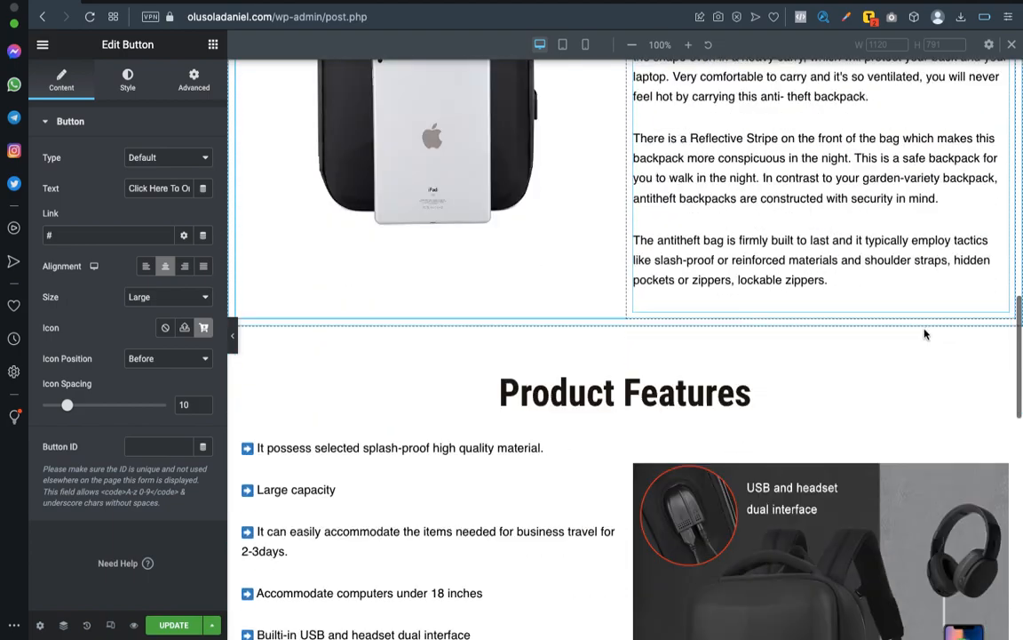
{"action": "scroll", "coordinate": [925, 335], "scroll_direction": "up", "scroll_amount": 9}
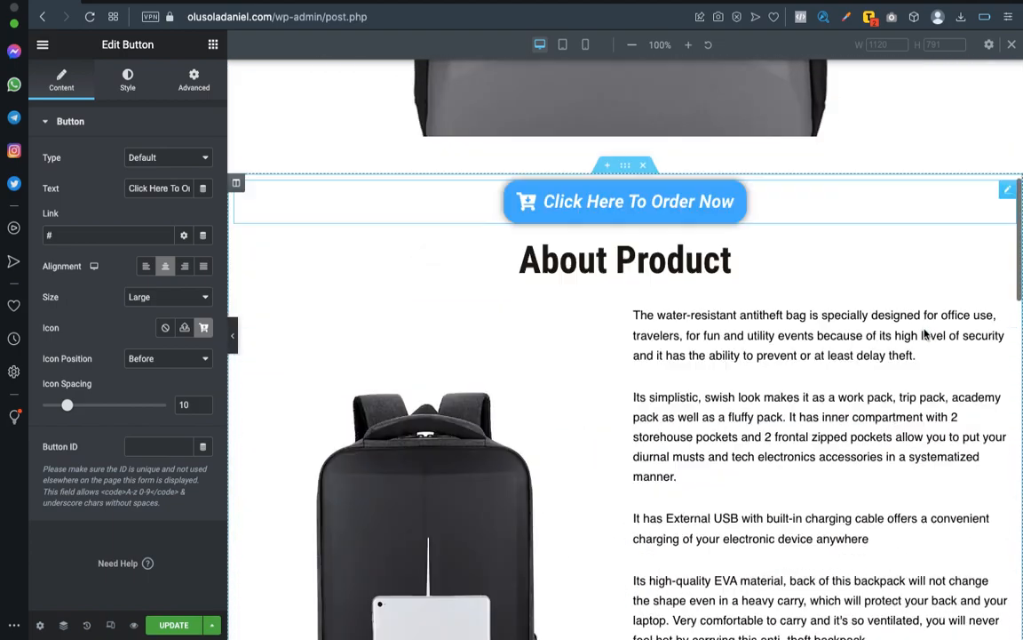
{"action": "scroll", "coordinate": [925, 329], "scroll_direction": "down", "scroll_amount": 8}
{"action": "scroll", "coordinate": [925, 329], "scroll_direction": "down", "scroll_amount": 8}
{"action": "scroll", "coordinate": [924, 333], "scroll_direction": "up", "scroll_amount": 3}
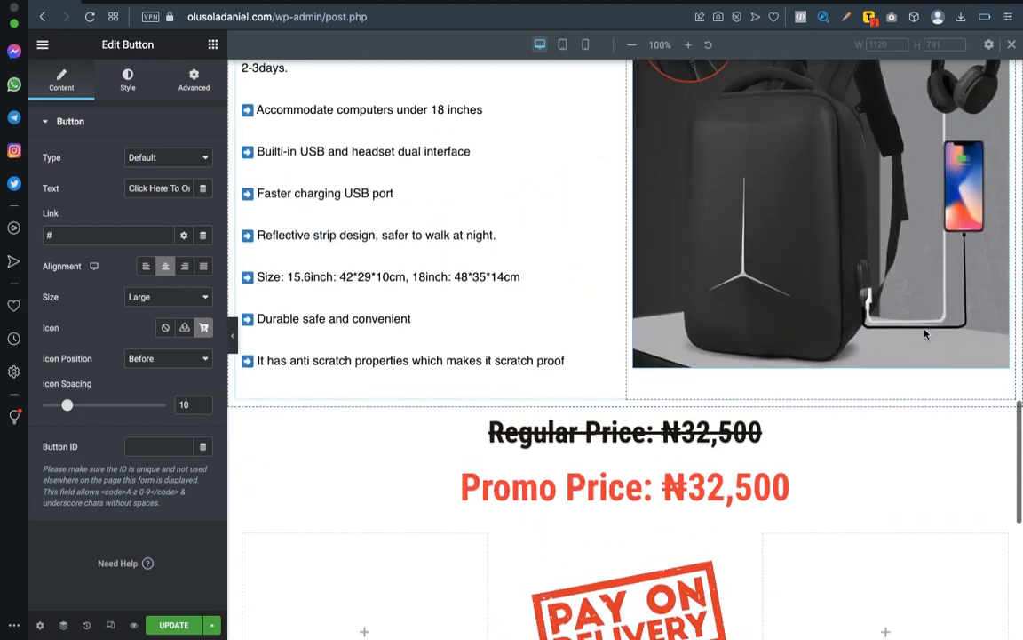
{"action": "scroll", "coordinate": [925, 334], "scroll_direction": "down", "scroll_amount": 6}
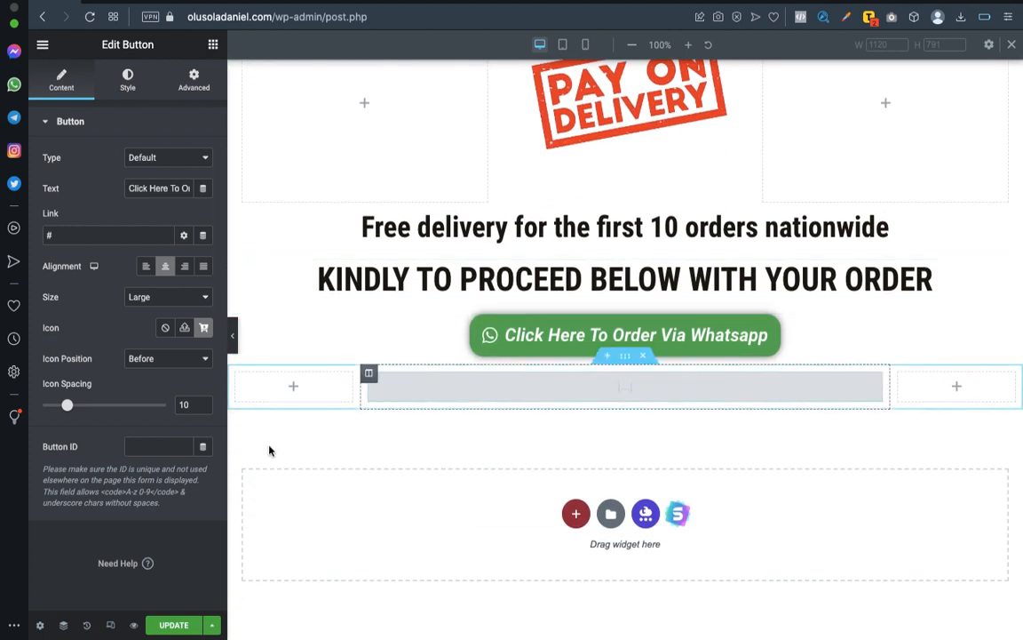
{"action": "left_click", "coordinate": [134, 626]}
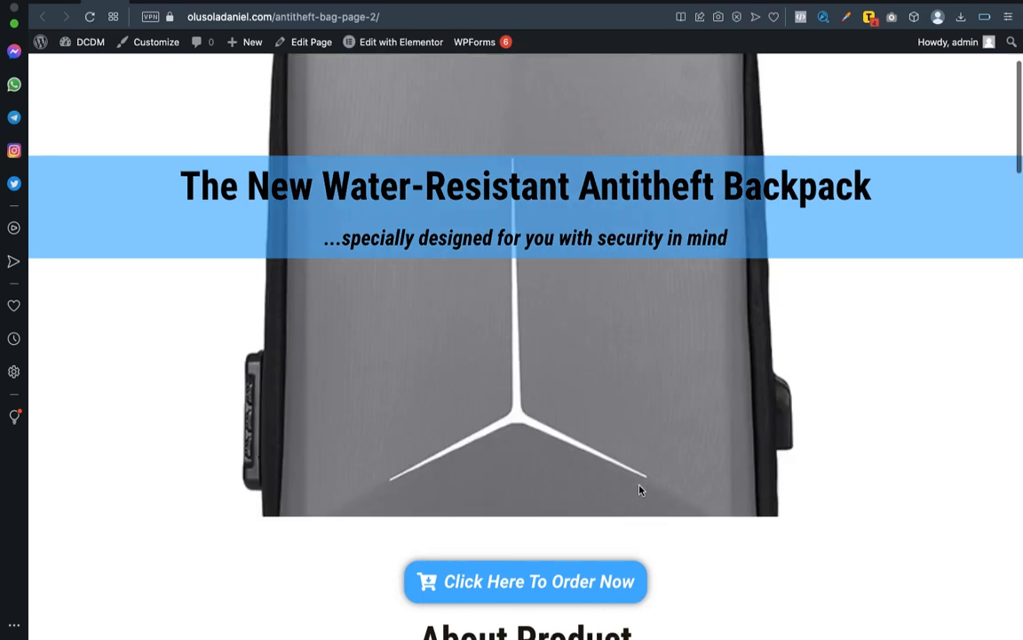
Examine the previewed sales page from the order button through the product sections and prices down to the order form.
{"action": "scroll", "coordinate": [639, 491], "scroll_direction": "down", "scroll_amount": 5}
{"action": "scroll", "coordinate": [640, 490], "scroll_direction": "down", "scroll_amount": 10}
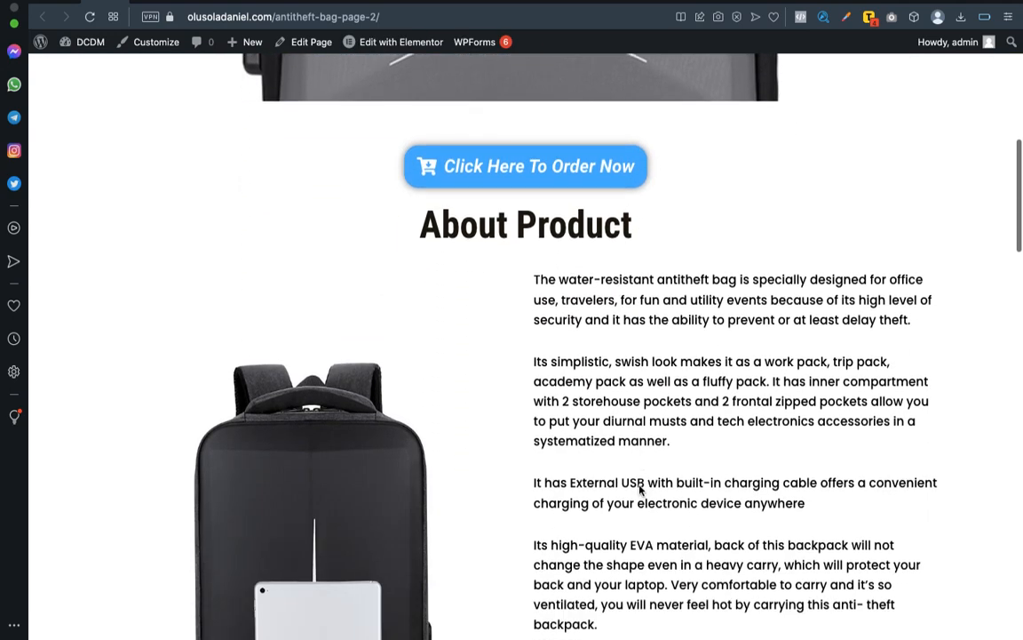
{"action": "scroll", "coordinate": [639, 487], "scroll_direction": "down", "scroll_amount": 12}
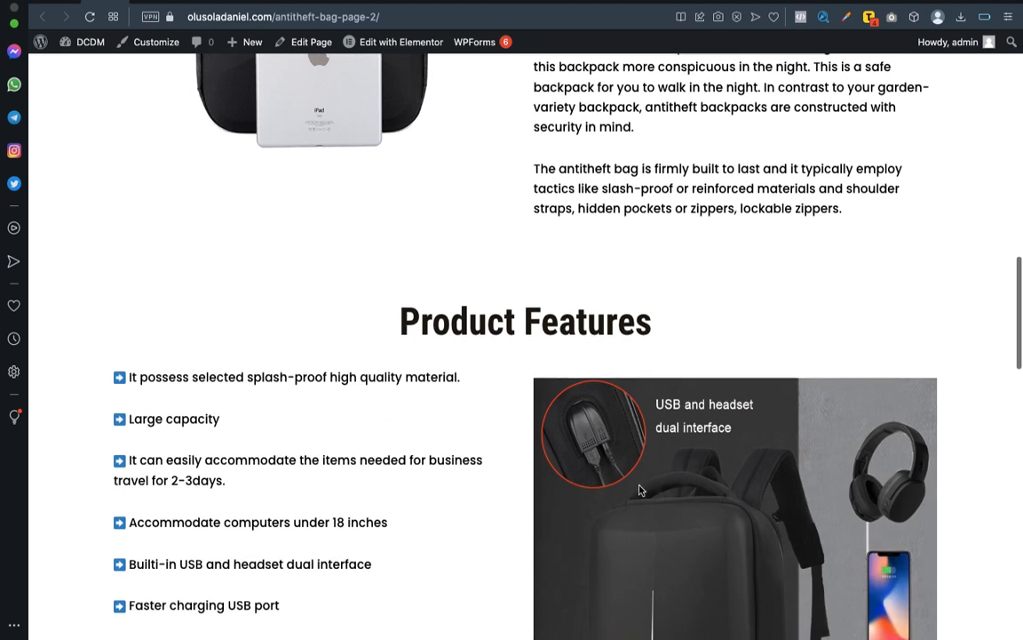
{"action": "scroll", "coordinate": [639, 490], "scroll_direction": "down", "scroll_amount": 11}
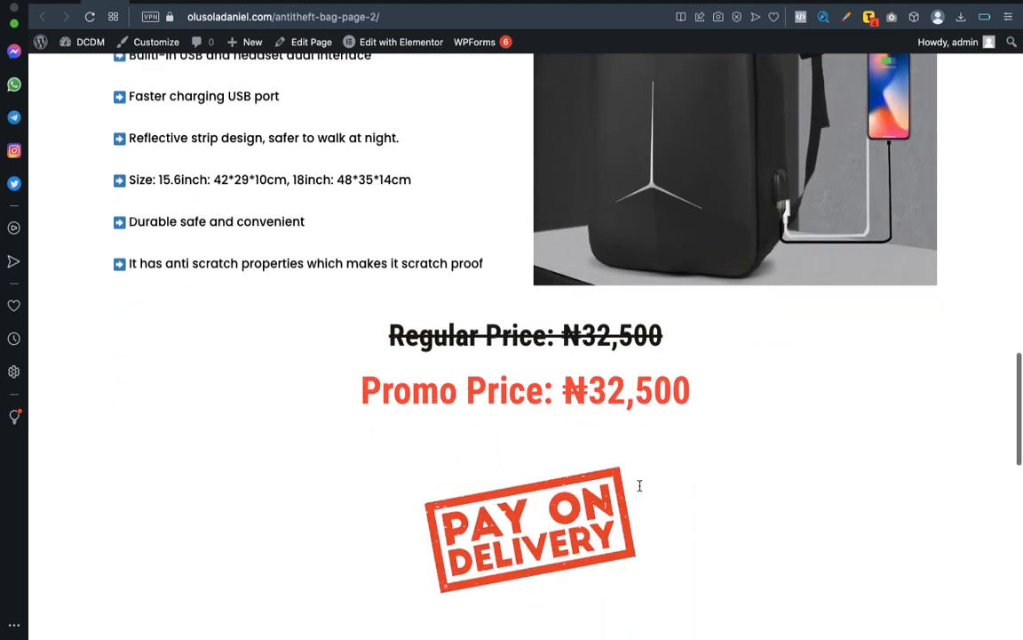
{"action": "scroll", "coordinate": [640, 490], "scroll_direction": "down", "scroll_amount": 10}
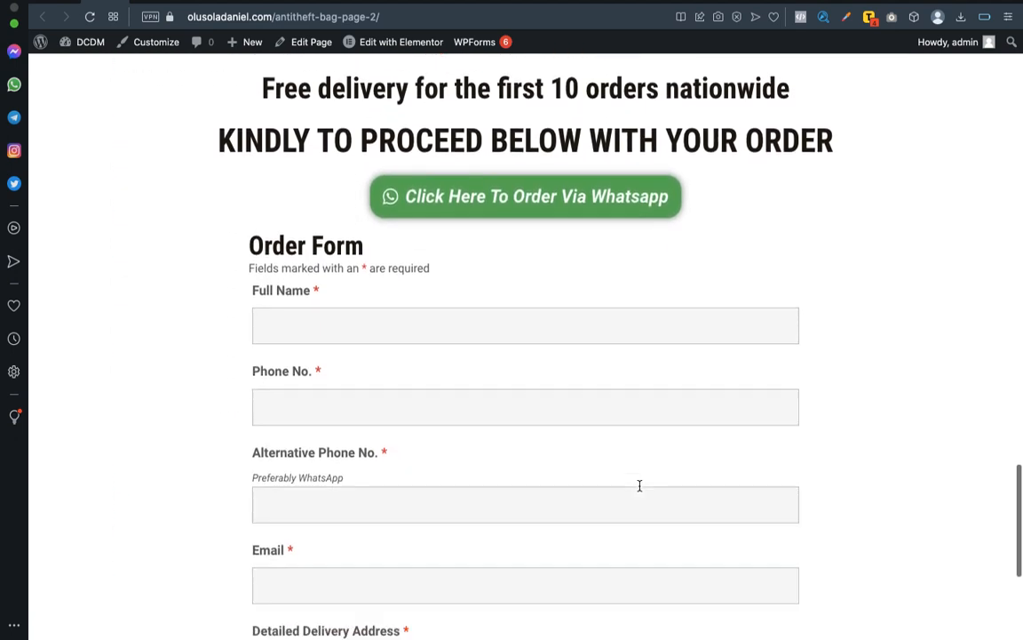
{"action": "scroll", "coordinate": [640, 490], "scroll_direction": "down", "scroll_amount": 2}
{"action": "scroll", "coordinate": [640, 487], "scroll_direction": "up", "scroll_amount": 10}
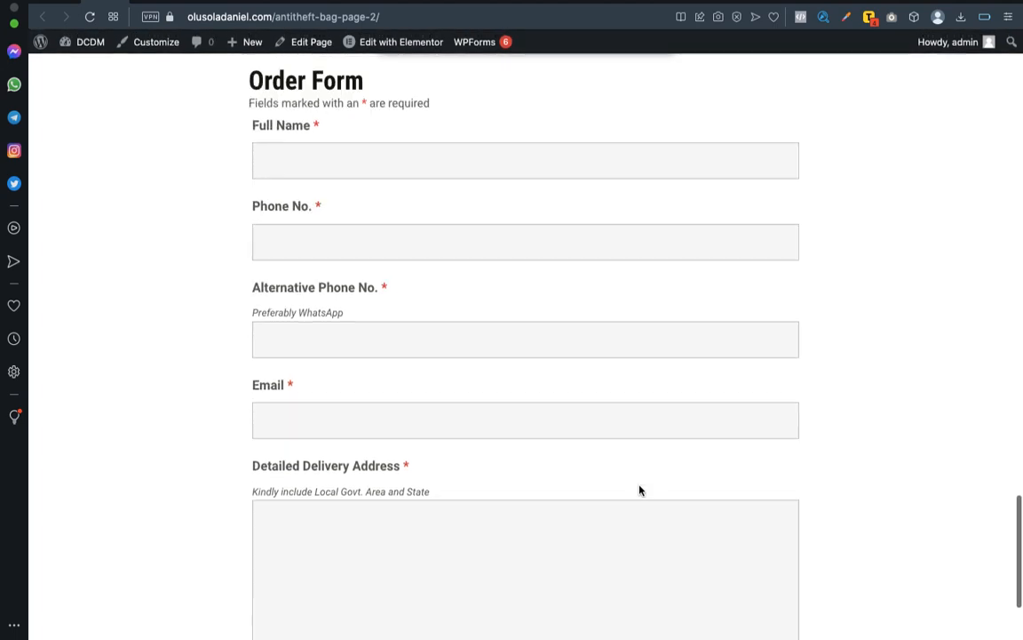
{"action": "scroll", "coordinate": [546, 451], "scroll_direction": "down", "scroll_amount": 4}
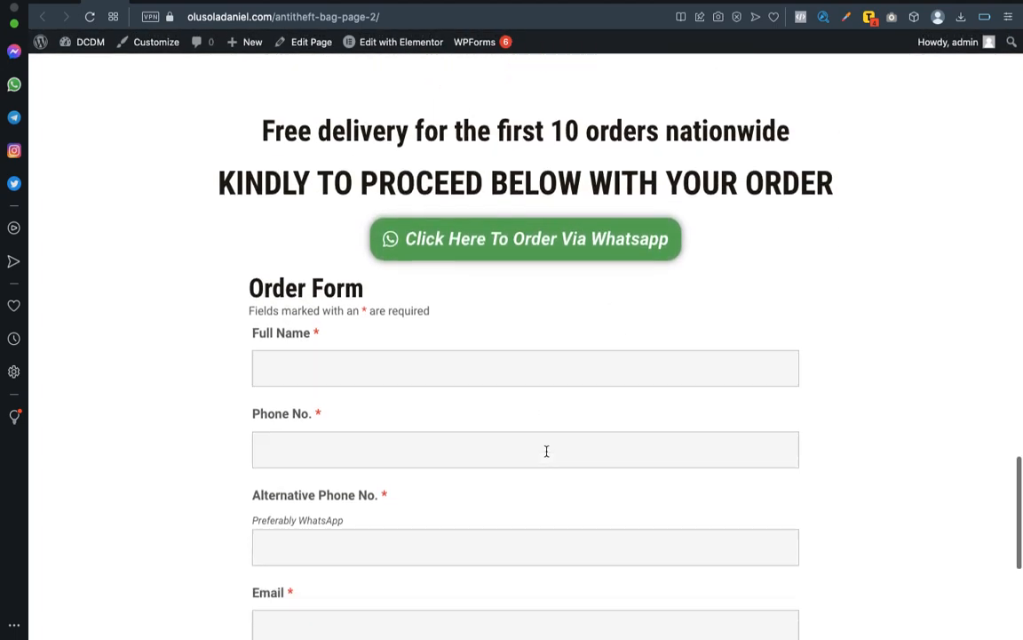
{"action": "scroll", "coordinate": [546, 453], "scroll_direction": "up", "scroll_amount": 2}
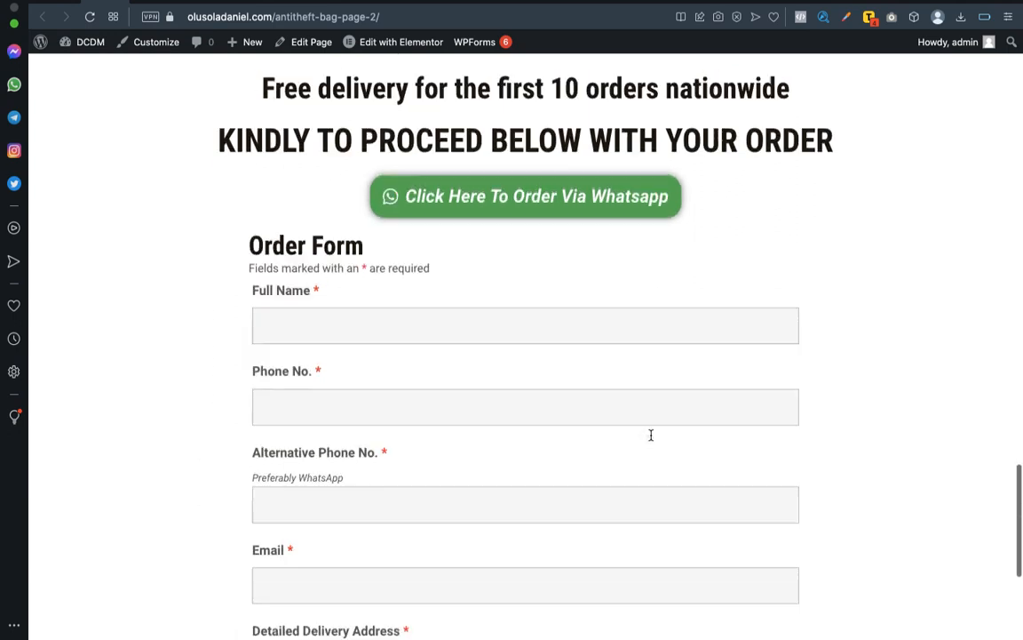
{"action": "scroll", "coordinate": [650, 434], "scroll_direction": "up", "scroll_amount": 3}
{"action": "scroll", "coordinate": [650, 434], "scroll_direction": "down", "scroll_amount": 4}
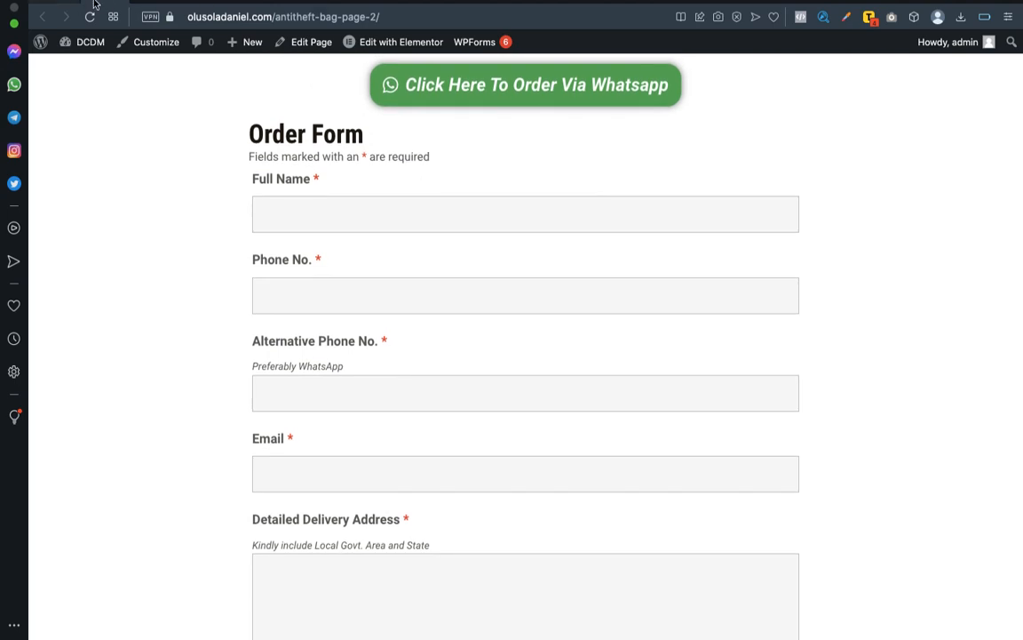
Return to the Elementor editor and give the column containing the order form shortcode a solid border.
{"action": "key", "text": "ctrl+Tab"}
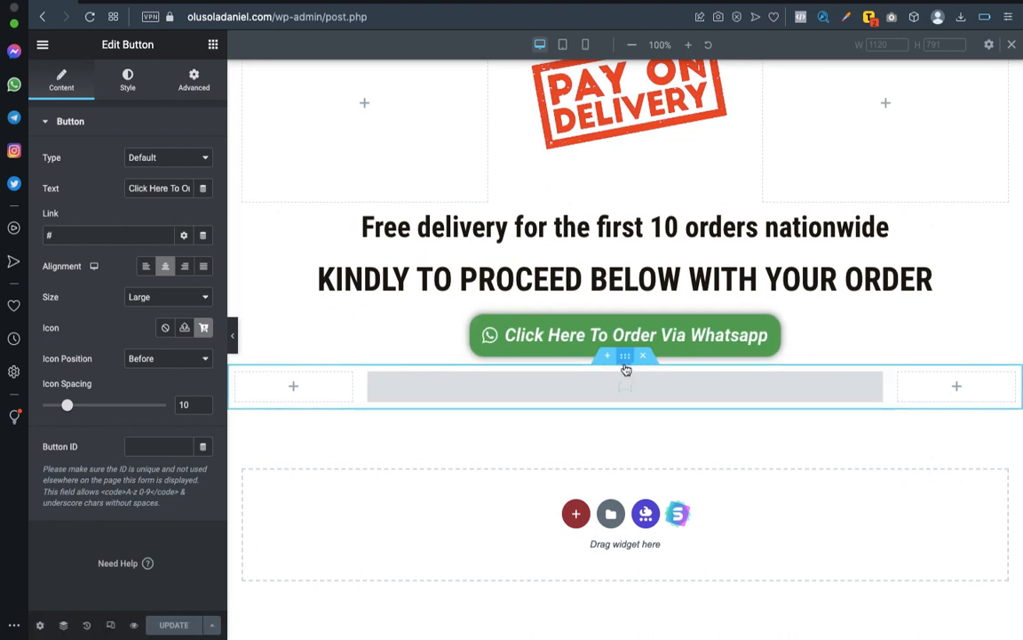
{"action": "left_click", "coordinate": [625, 357]}
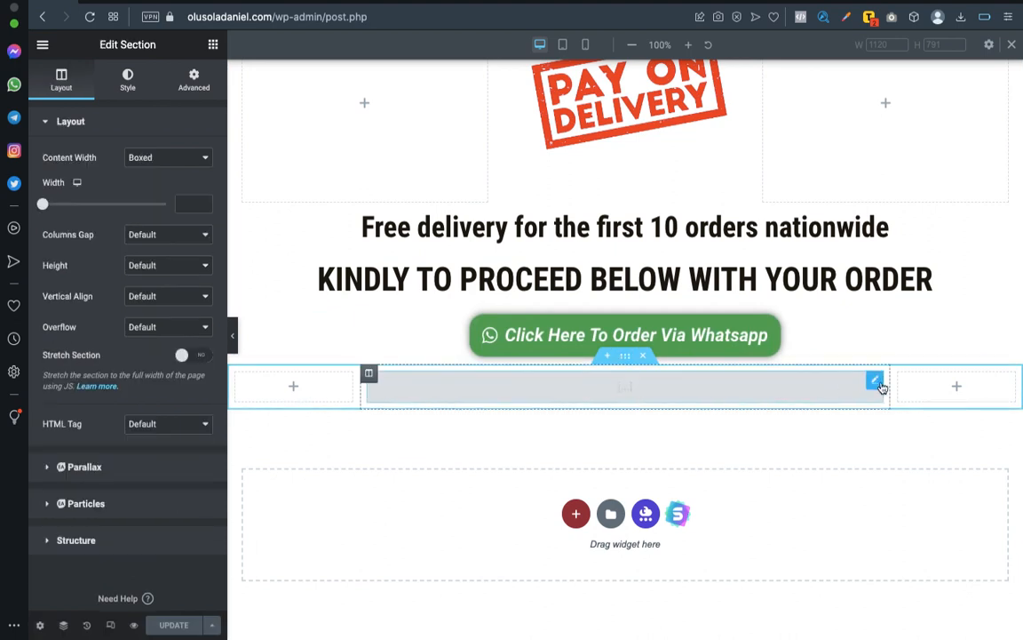
{"action": "left_click", "coordinate": [876, 384]}
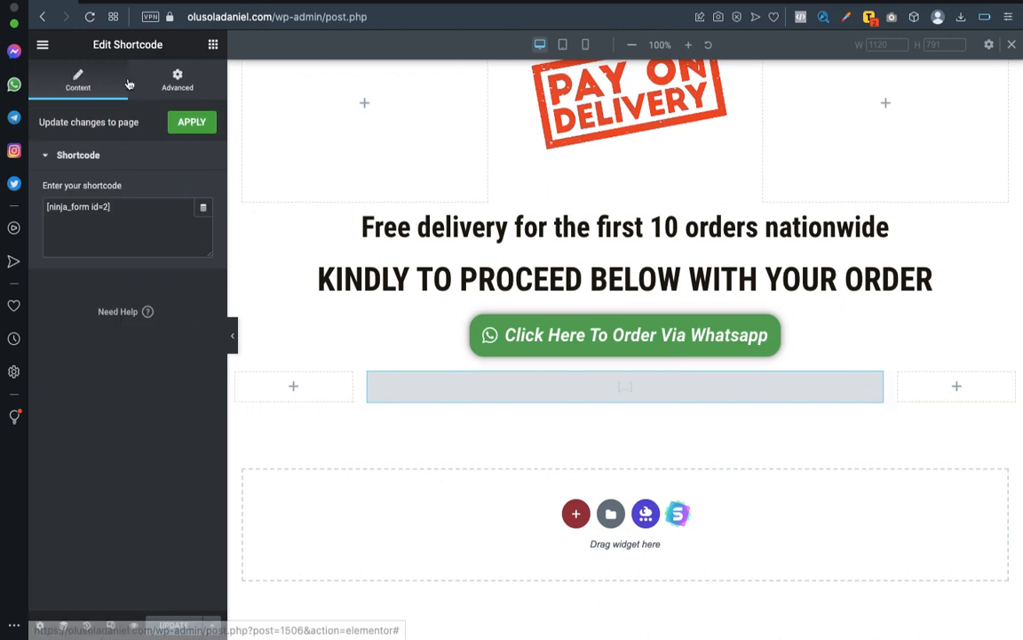
{"action": "left_click", "coordinate": [370, 375]}
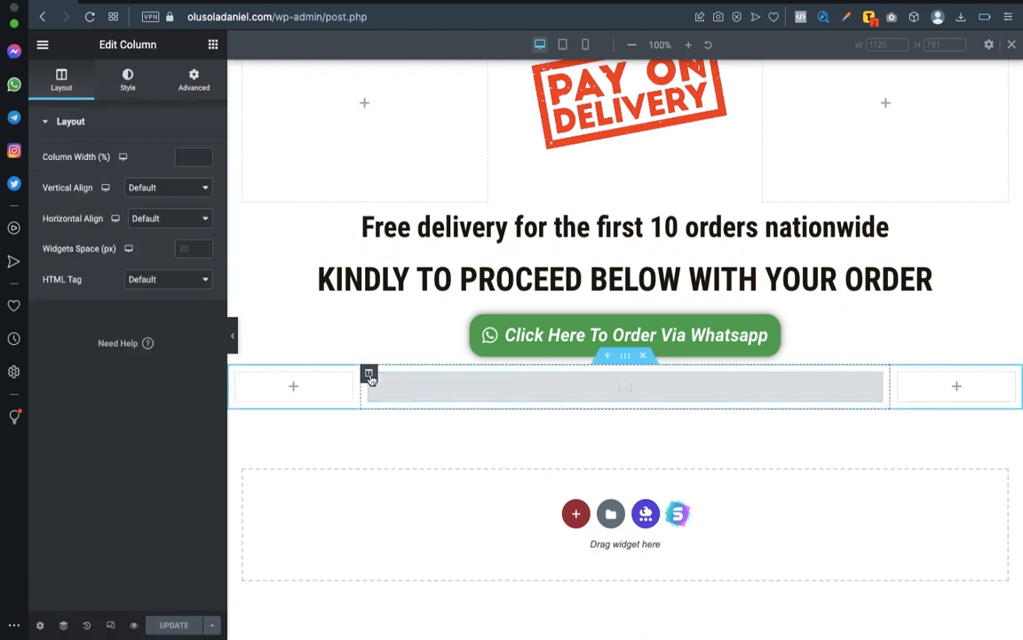
{"action": "left_click", "coordinate": [130, 80]}
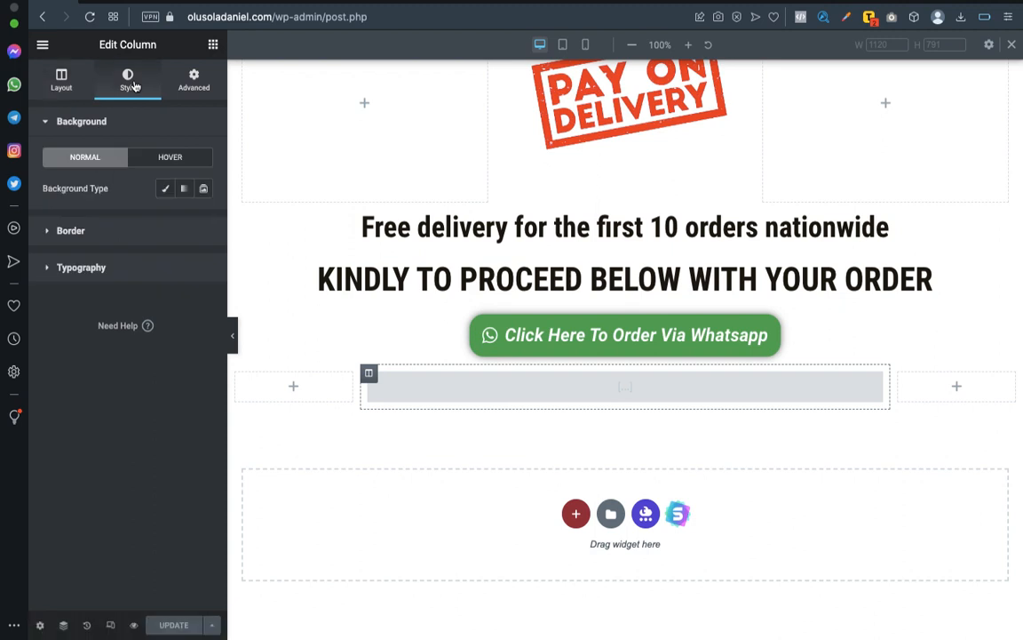
{"action": "left_click", "coordinate": [139, 233]}
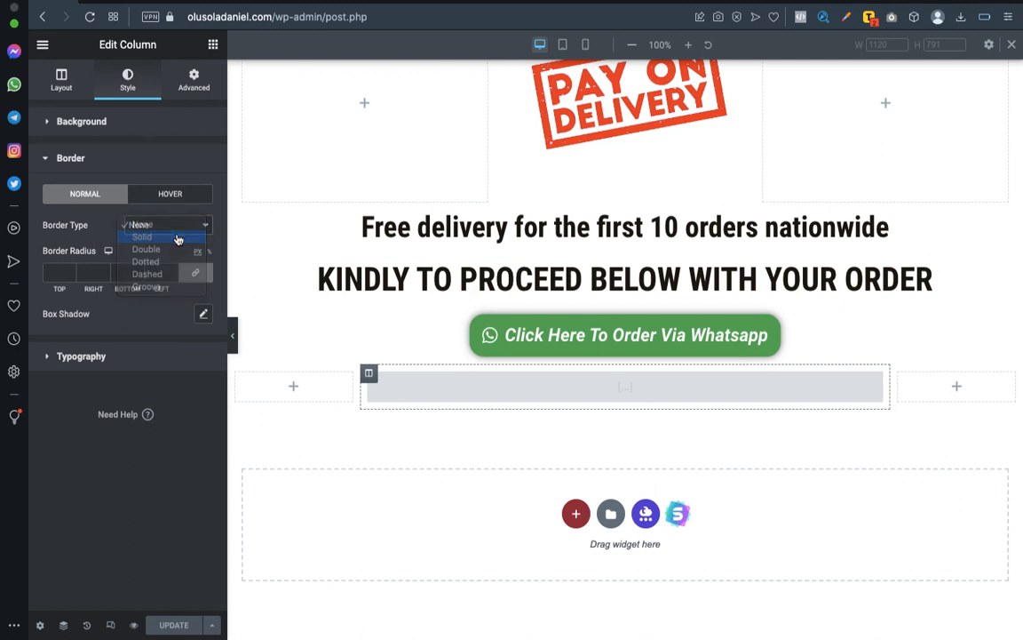
{"action": "left_click", "coordinate": [178, 238]}
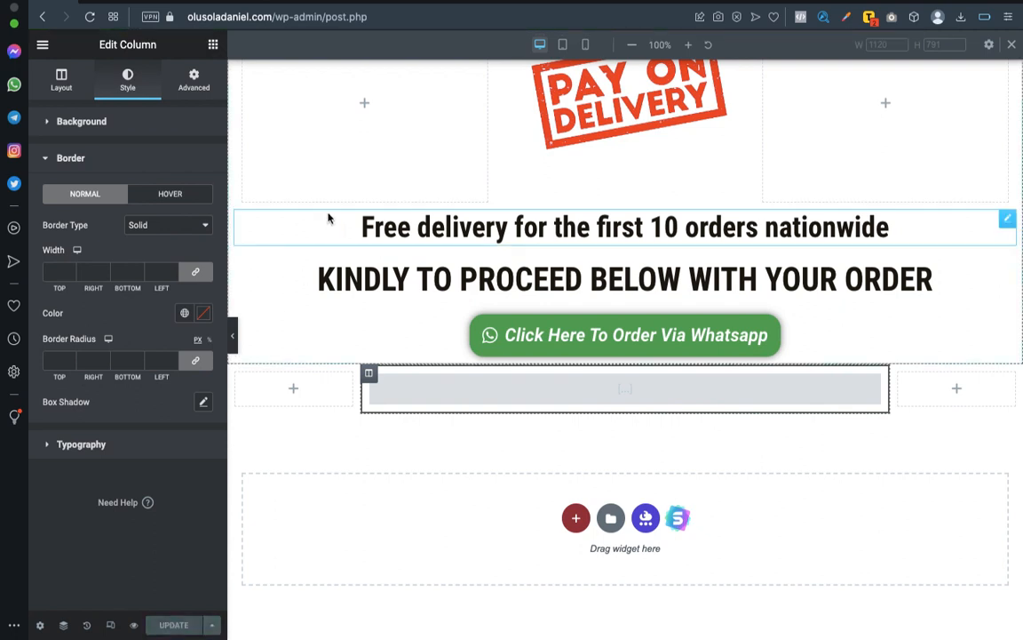
Reload the previewed sales page and examine the border around the order form.
{"action": "left_click", "coordinate": [113, 3]}
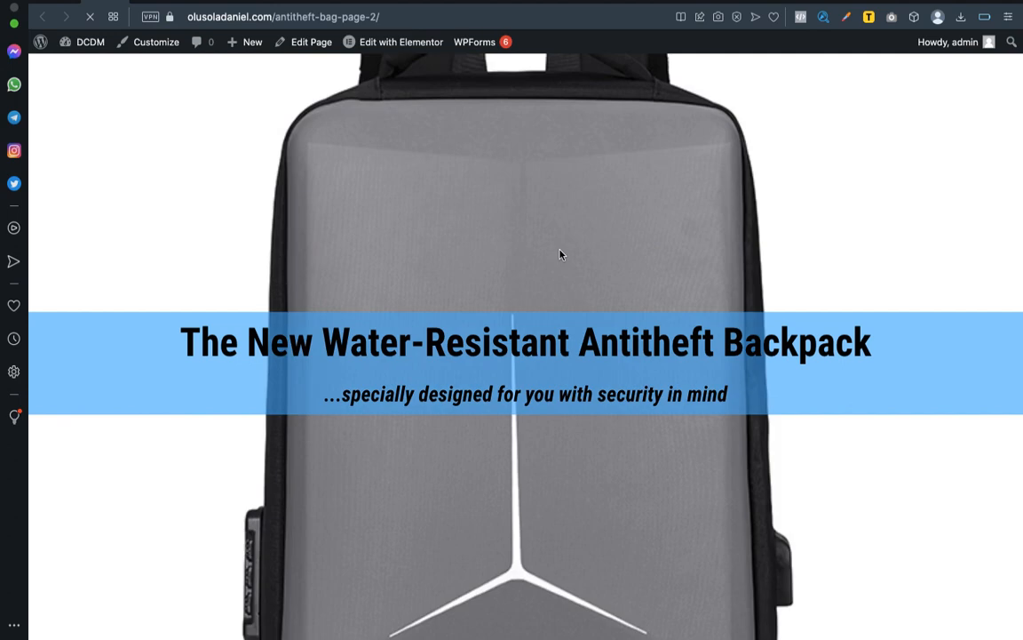
{"action": "scroll", "coordinate": [560, 253], "scroll_direction": "down", "scroll_amount": 10}
{"action": "scroll", "coordinate": [560, 253], "scroll_direction": "down", "scroll_amount": 20}
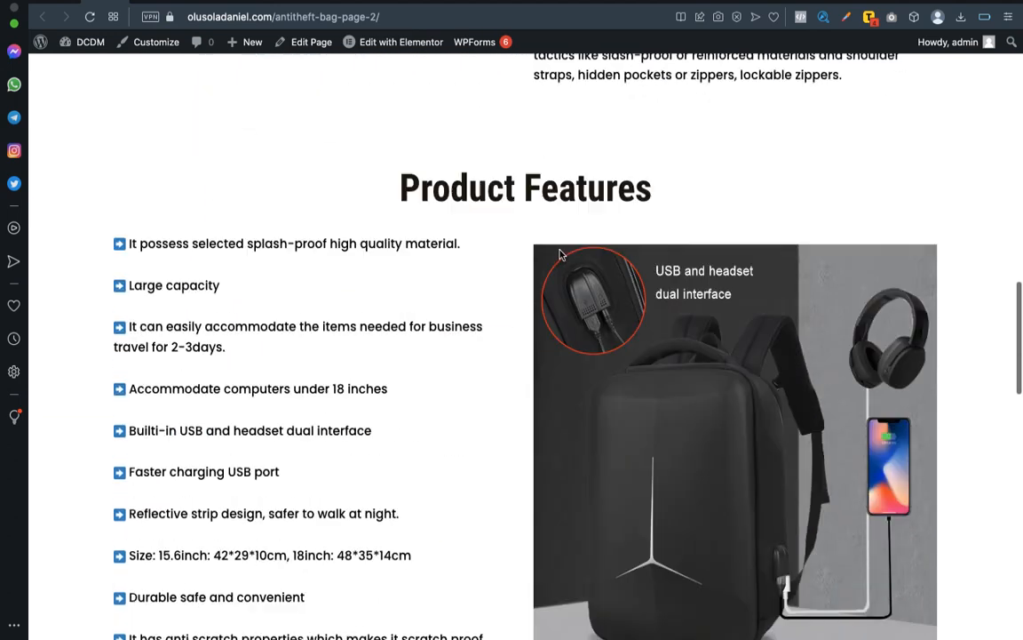
{"action": "scroll", "coordinate": [559, 255], "scroll_direction": "up", "scroll_amount": 3}
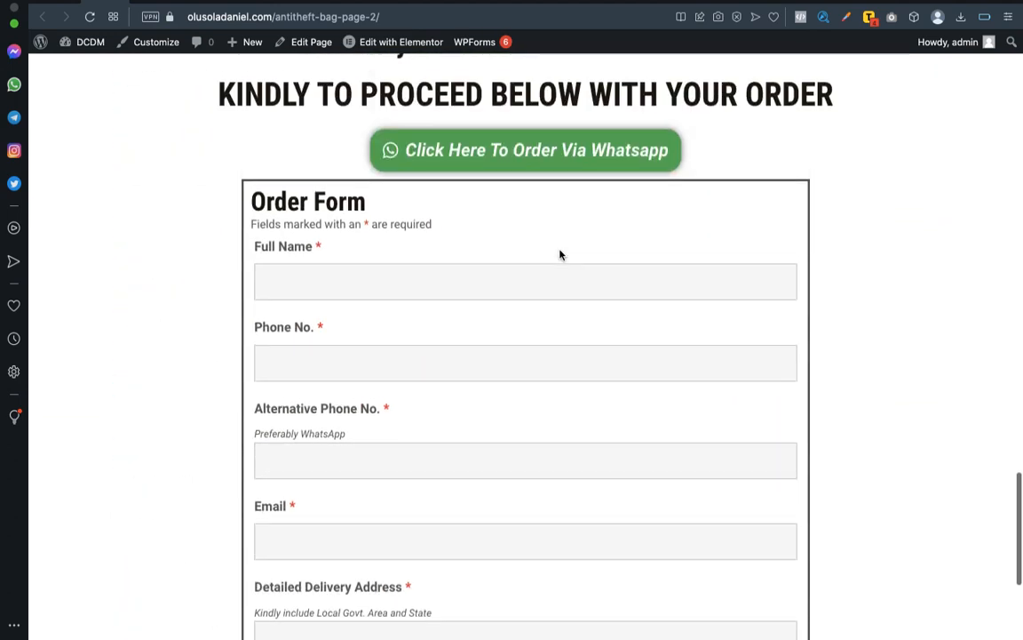
{"action": "scroll", "coordinate": [559, 255], "scroll_direction": "down", "scroll_amount": 6}
{"action": "scroll", "coordinate": [560, 255], "scroll_direction": "up", "scroll_amount": 5}
{"action": "scroll", "coordinate": [560, 255], "scroll_direction": "up", "scroll_amount": 15}
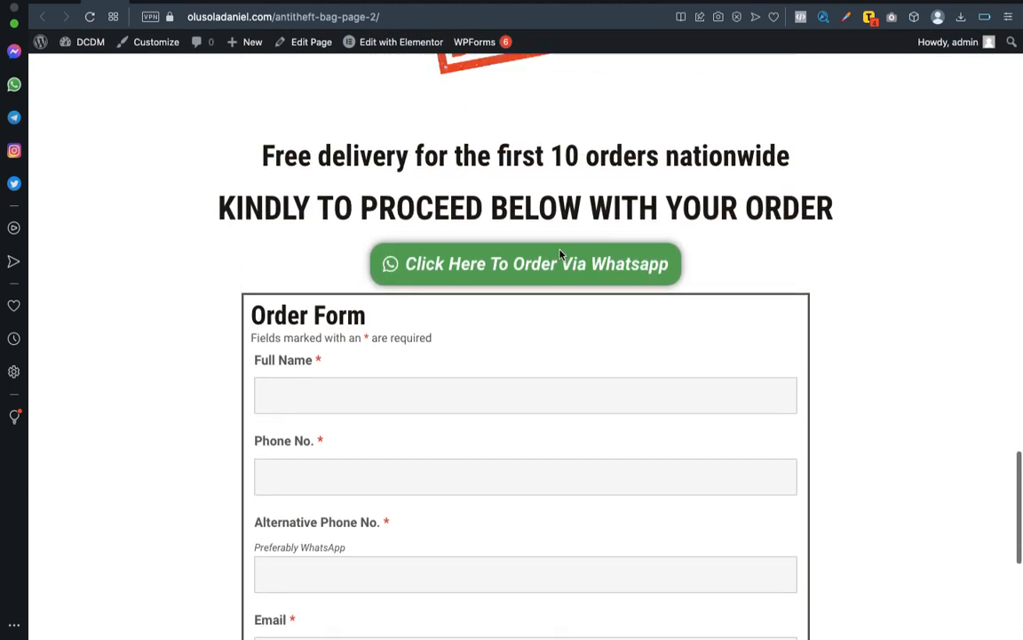
Review the complete sales page from the header banner through the product sections, prices and delivery notice down to the form's Submit button.
{"action": "scroll", "coordinate": [559, 255], "scroll_direction": "up", "scroll_amount": 10}
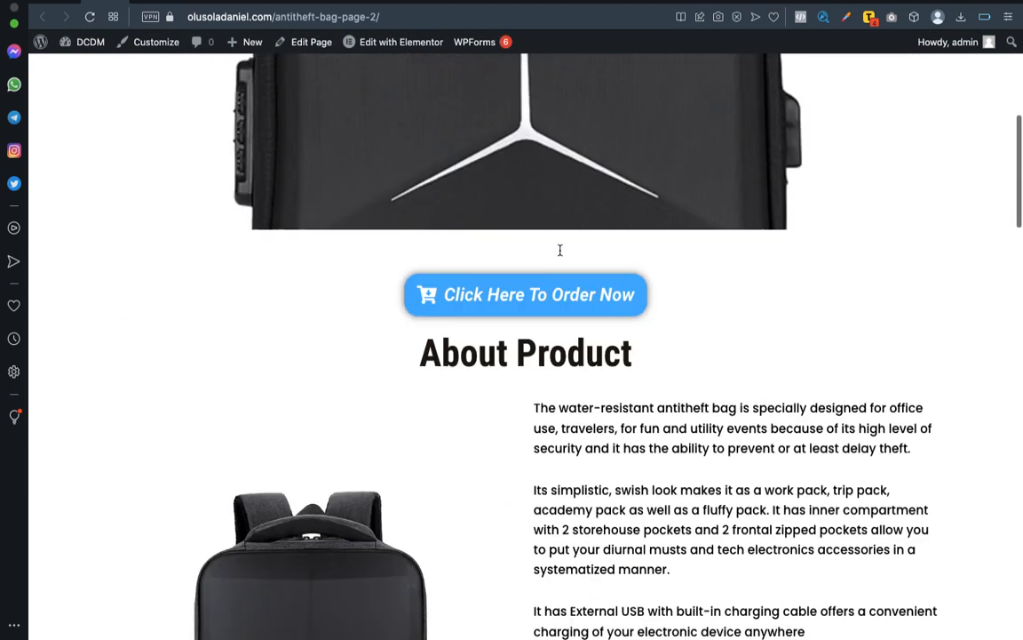
{"action": "scroll", "coordinate": [560, 255], "scroll_direction": "down", "scroll_amount": 5}
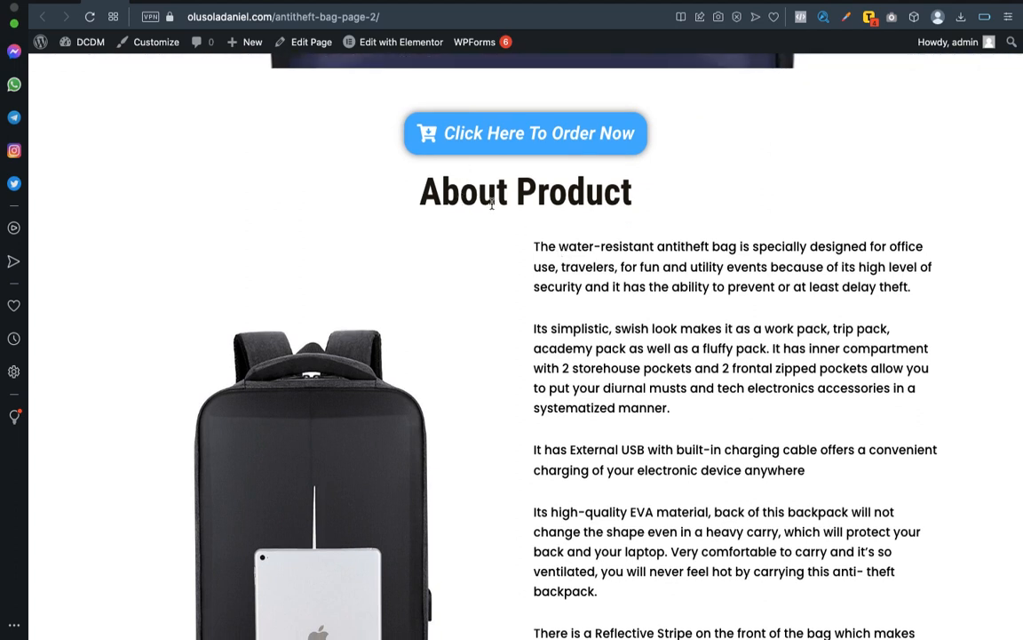
{"action": "scroll", "coordinate": [619, 263], "scroll_direction": "down", "scroll_amount": 7}
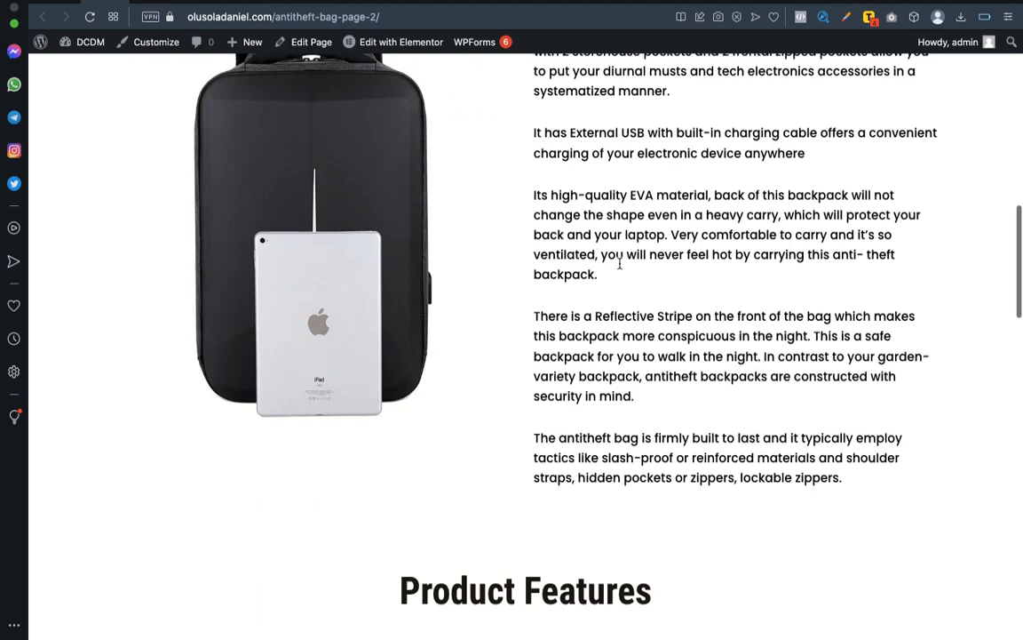
{"action": "scroll", "coordinate": [533, 324], "scroll_direction": "down", "scroll_amount": 6}
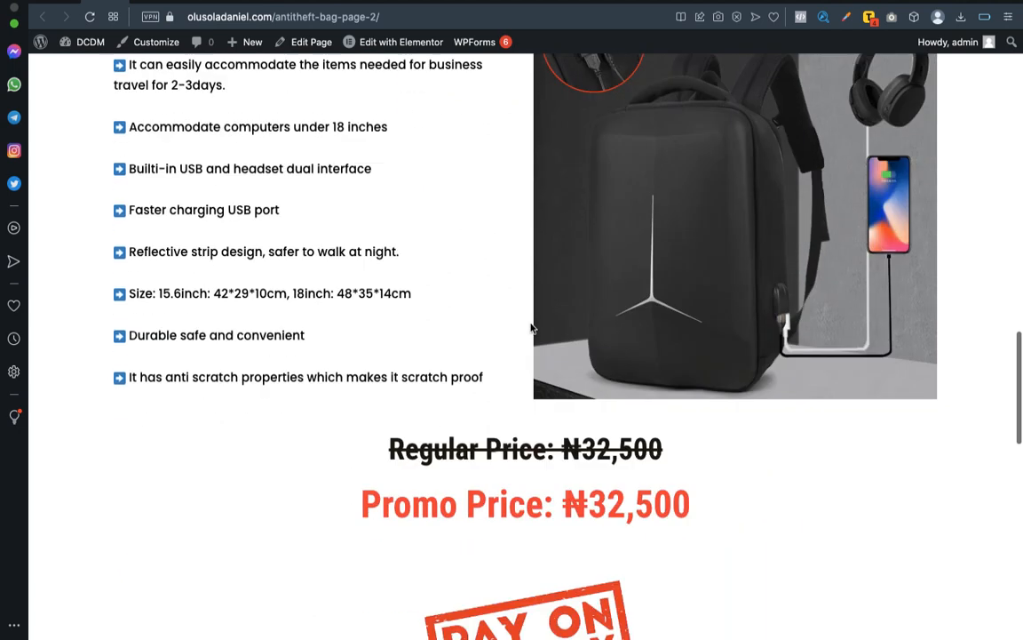
{"action": "scroll", "coordinate": [527, 396], "scroll_direction": "down", "scroll_amount": 5}
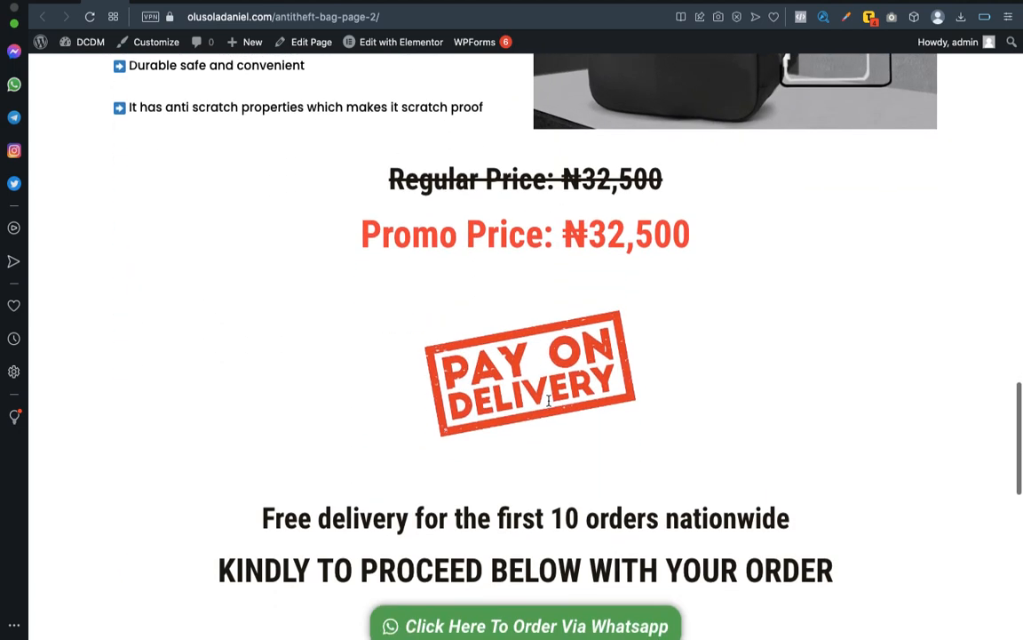
{"action": "scroll", "coordinate": [548, 401], "scroll_direction": "down", "scroll_amount": 5}
{"action": "scroll", "coordinate": [548, 400], "scroll_direction": "up", "scroll_amount": 10}
{"action": "scroll", "coordinate": [548, 405], "scroll_direction": "up", "scroll_amount": 10}
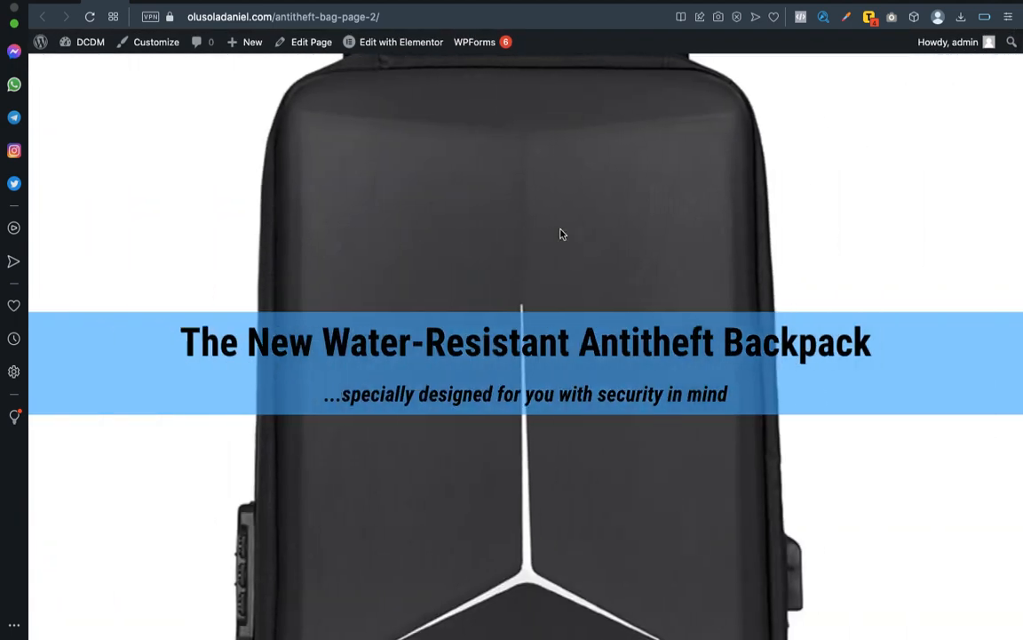
{"action": "scroll", "coordinate": [560, 233], "scroll_direction": "down", "scroll_amount": 3}
{"action": "scroll", "coordinate": [561, 234], "scroll_direction": "up", "scroll_amount": 3}
{"action": "scroll", "coordinate": [560, 234], "scroll_direction": "down", "scroll_amount": 10}
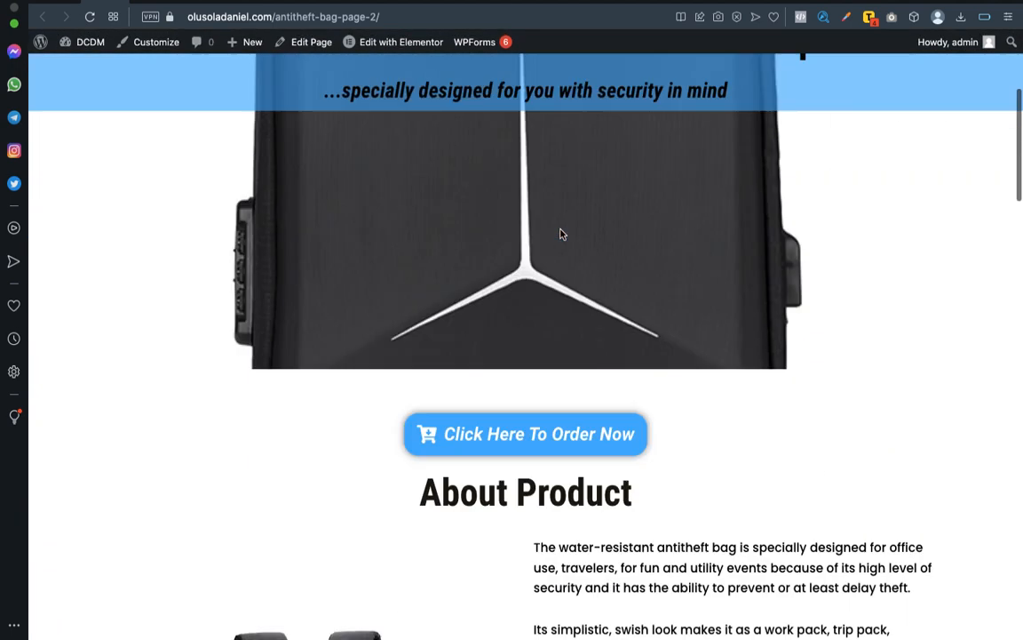
{"action": "scroll", "coordinate": [561, 234], "scroll_direction": "down", "scroll_amount": 15}
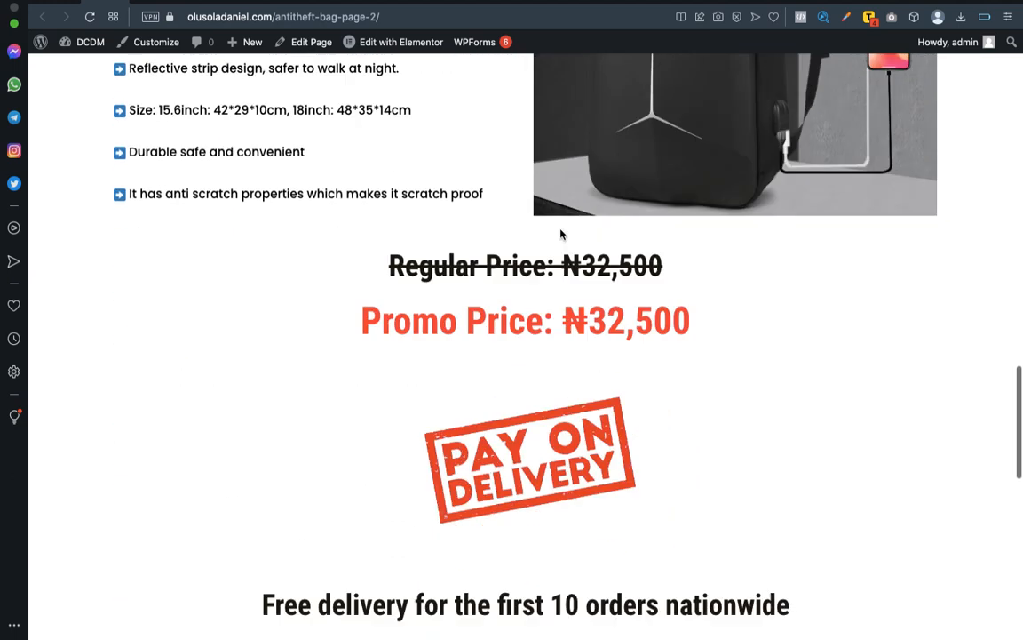
{"action": "scroll", "coordinate": [560, 232], "scroll_direction": "down", "scroll_amount": 5}
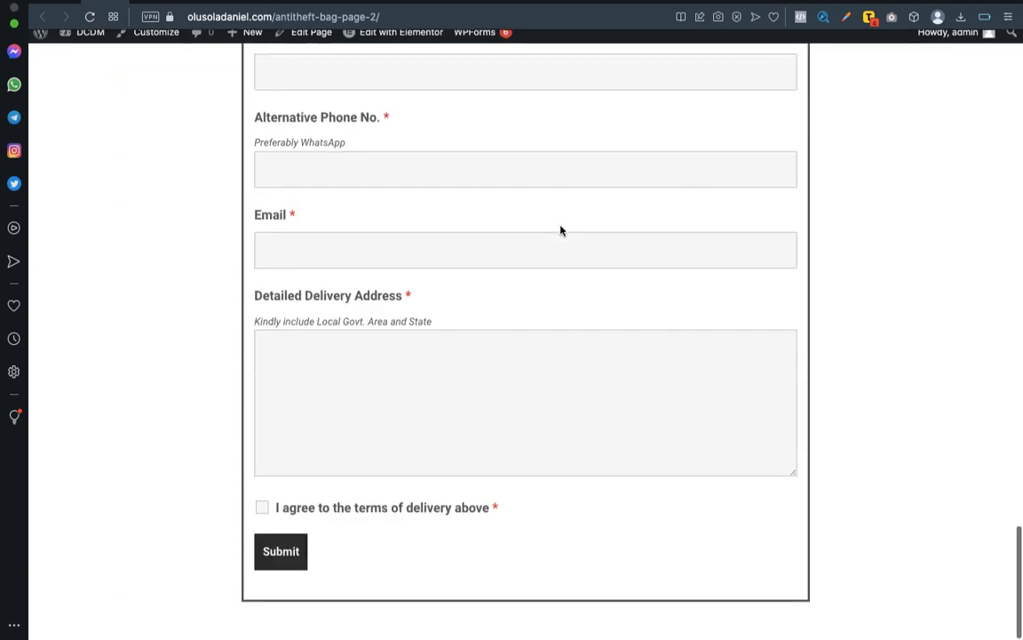